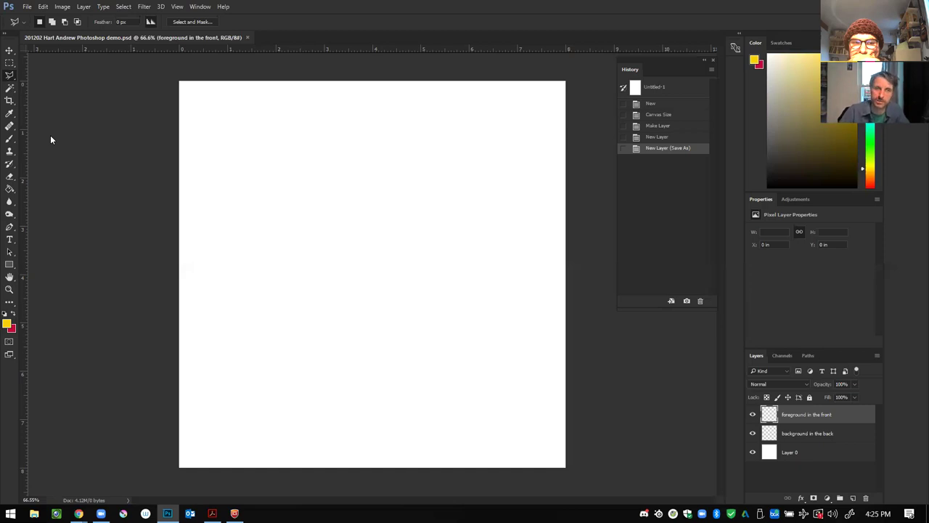
Step: Open all the image files from the photoshop hiccups folder, from the sketch photo through scale figure, leaving out the PSD
left_click(25, 7)
left_click(43, 28)
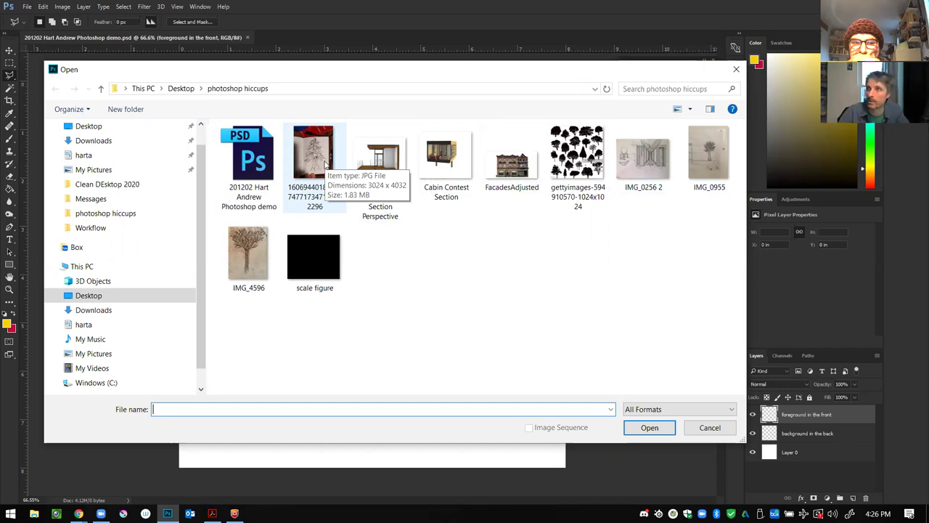
left_click(324, 166)
left_click(323, 285, "shift")
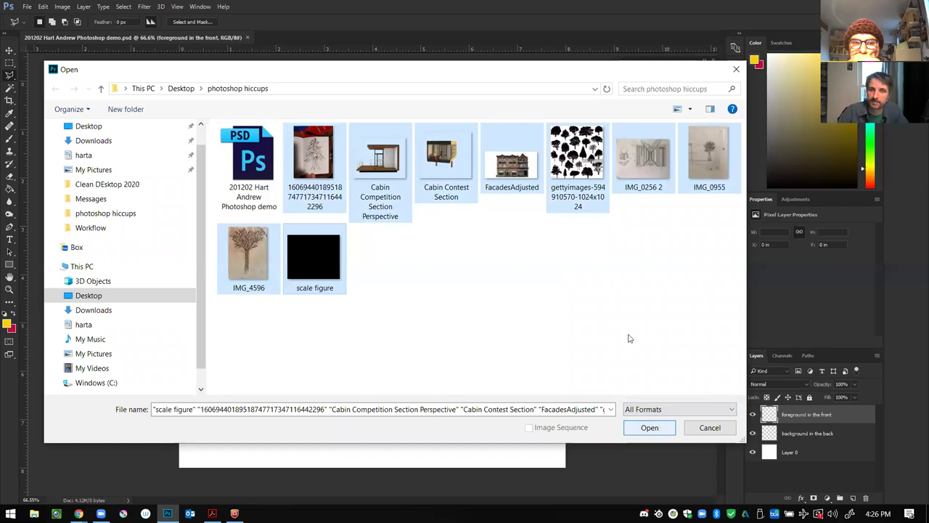
left_click(654, 429)
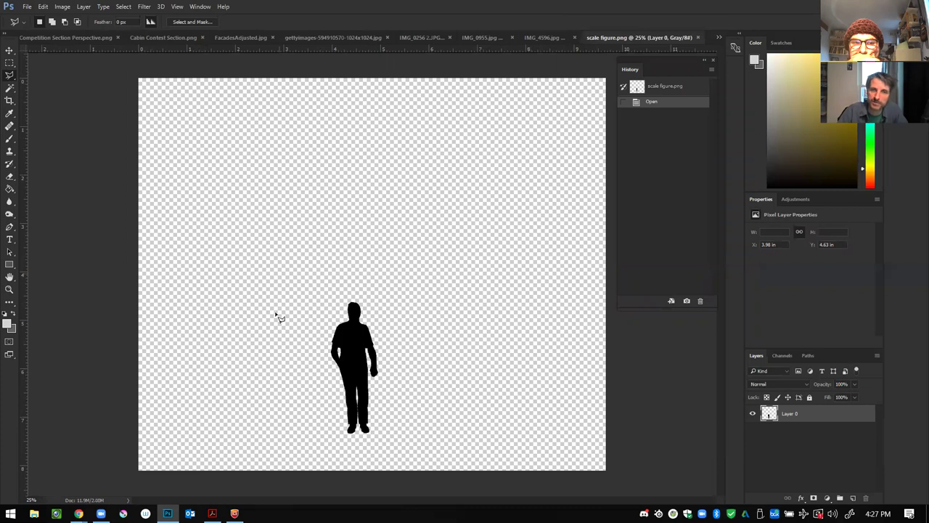
Step: Move the black silhouette in the scale figure image up and slightly left of the canvas centre
left_click(9, 50)
left_click_drag(368, 319, 420, 264)
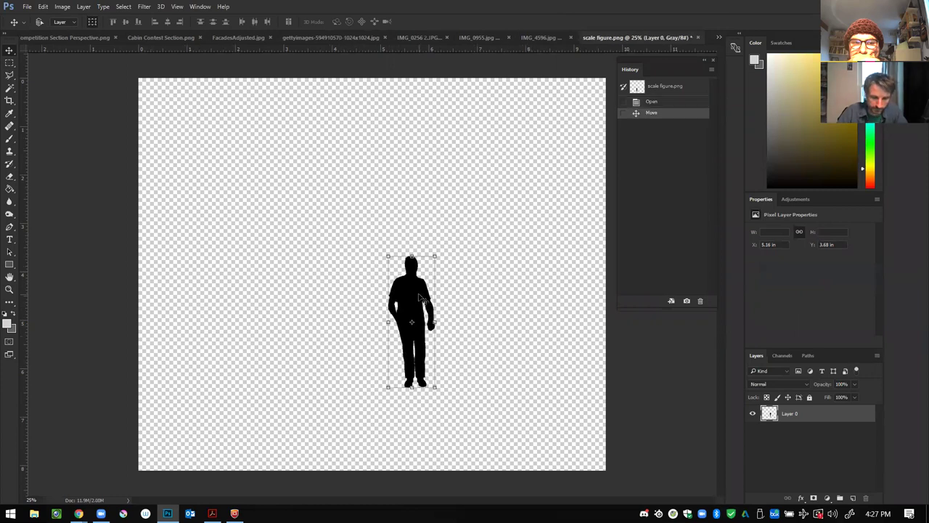
left_click_drag(397, 295, 300, 277)
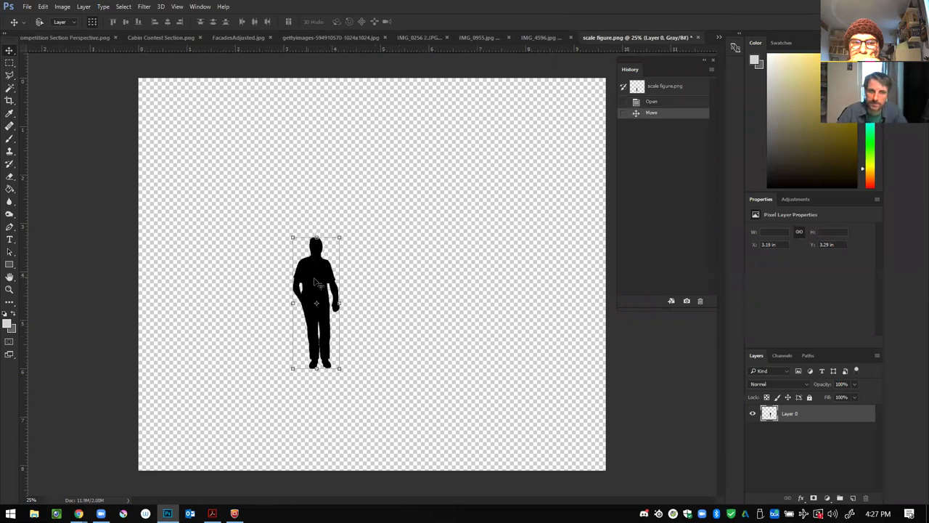
Step: Marquee-select the silhouette in scale figure.png and paste a copy into Cabin Competition Section Perspective.png
left_click(90, 39)
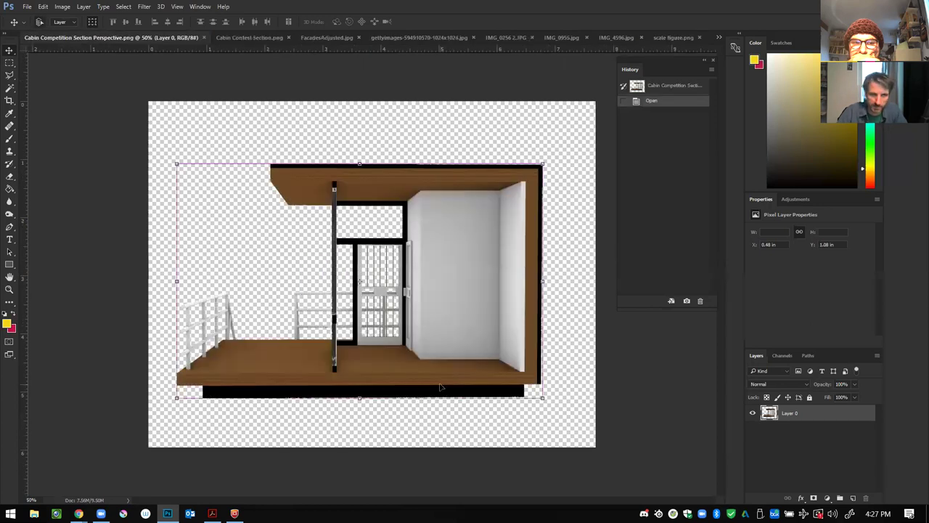
left_click(668, 38)
left_click(10, 64)
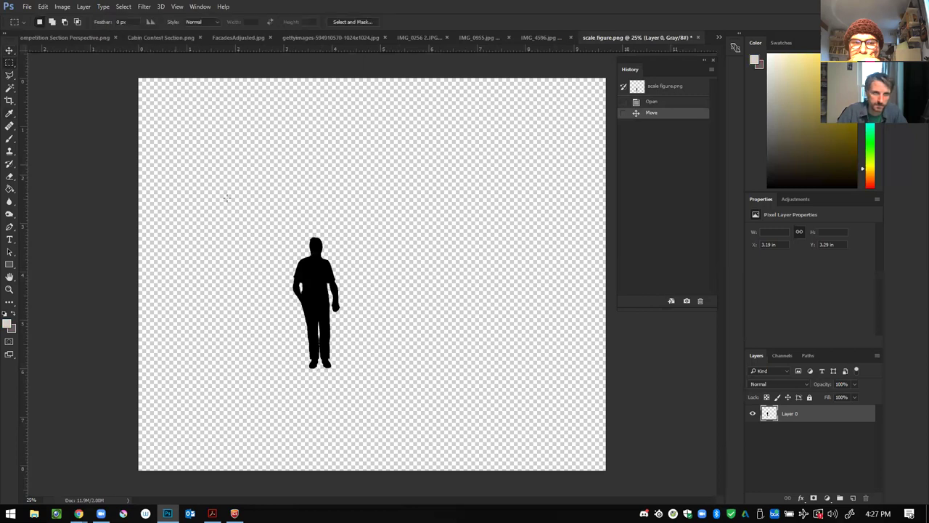
left_click_drag(396, 216, 254, 434)
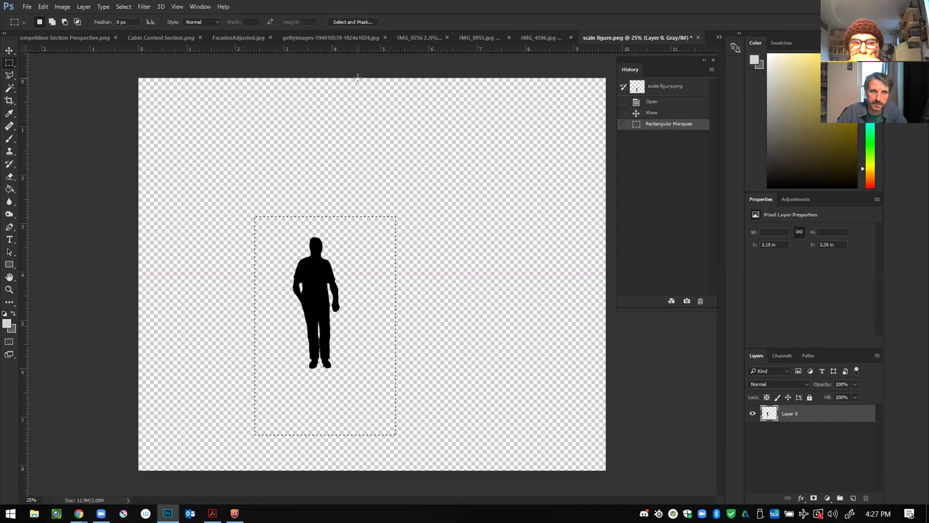
left_click(130, 34)
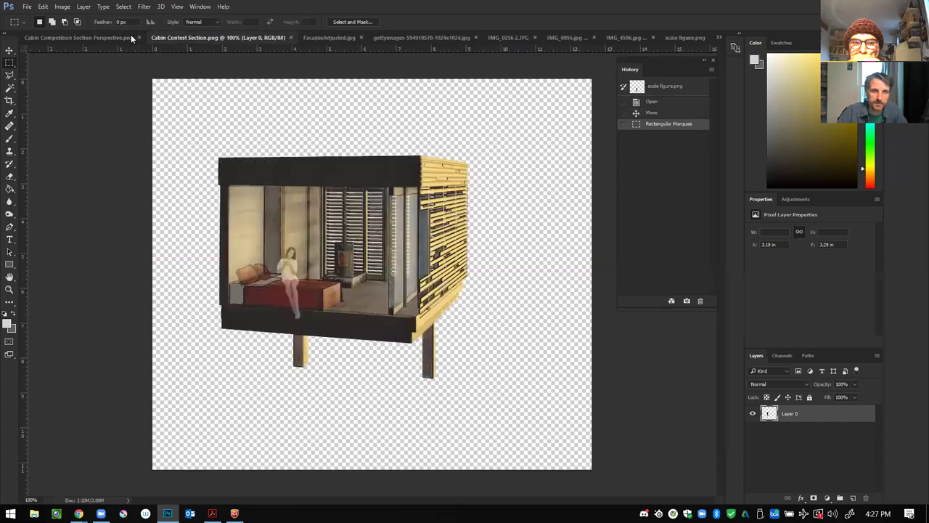
left_click(88, 36)
key("ctrl+v")
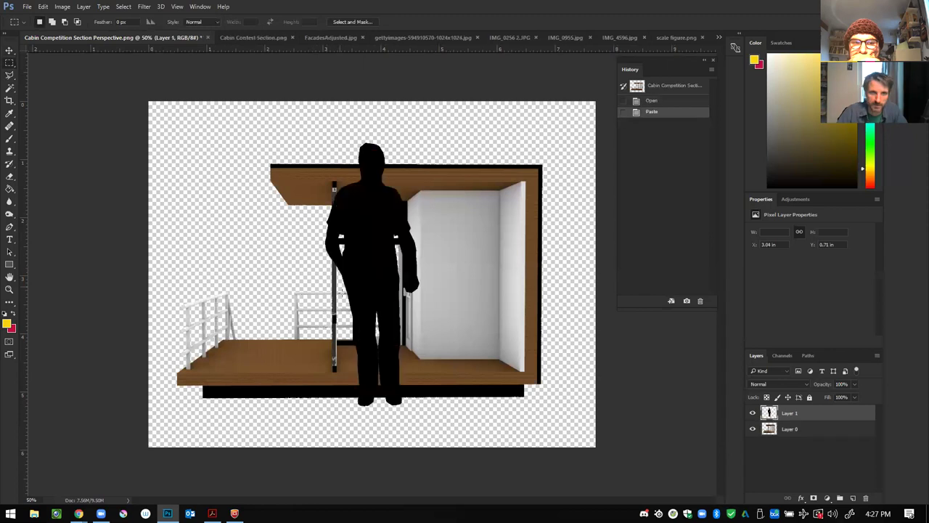
Step: Move the pasted silhouette onto the cabin's open deck and scale it to about 63% with its feet on the floor
left_click(9, 50)
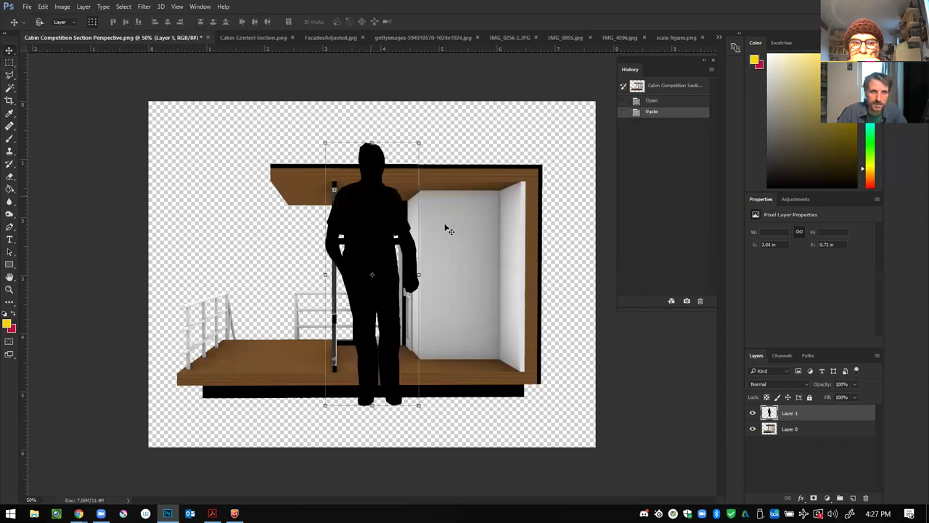
left_click_drag(394, 232, 271, 194)
key("ctrl+t")
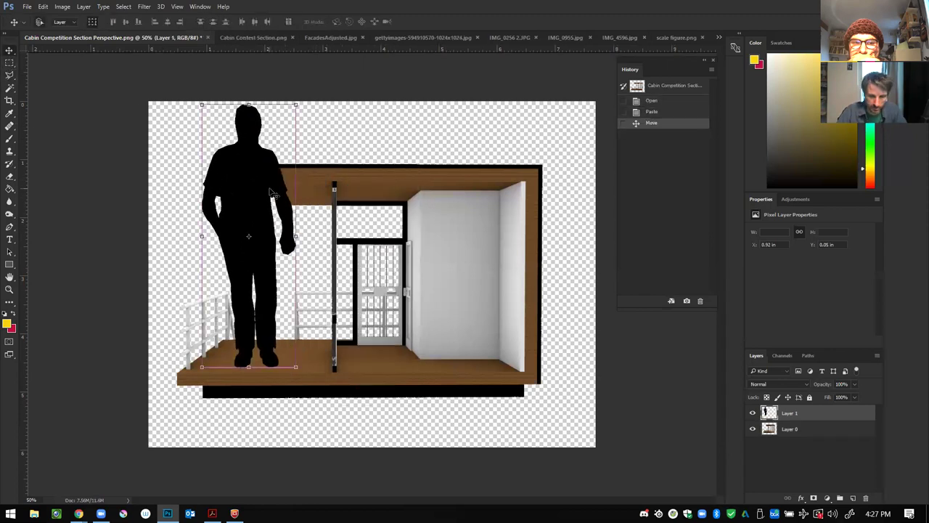
left_click_drag(296, 106, 319, 218)
mouse_move(331, 222)
left_mouse_down()
mouse_move(343, 218)
mouse_move(321, 226)
left_mouse_up()
left_click_drag(232, 226, 251, 227)
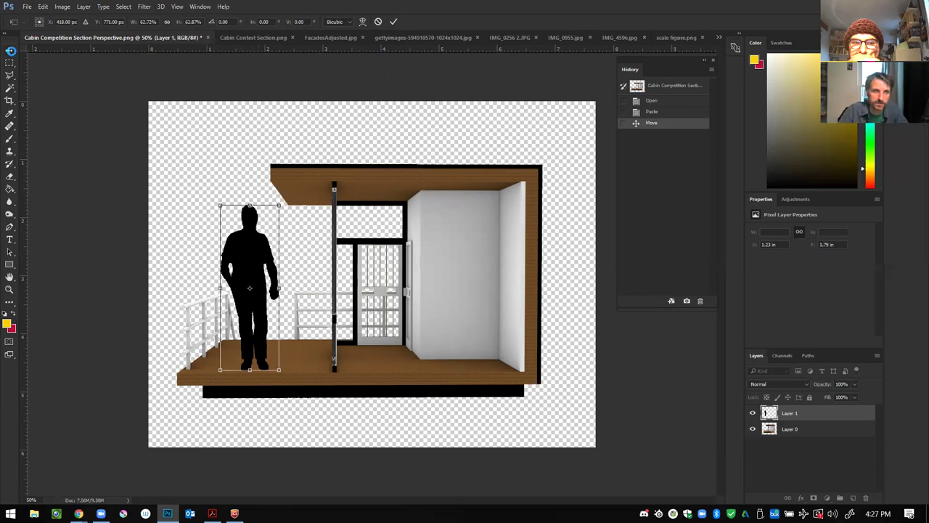
left_click(11, 54)
left_click(409, 193)
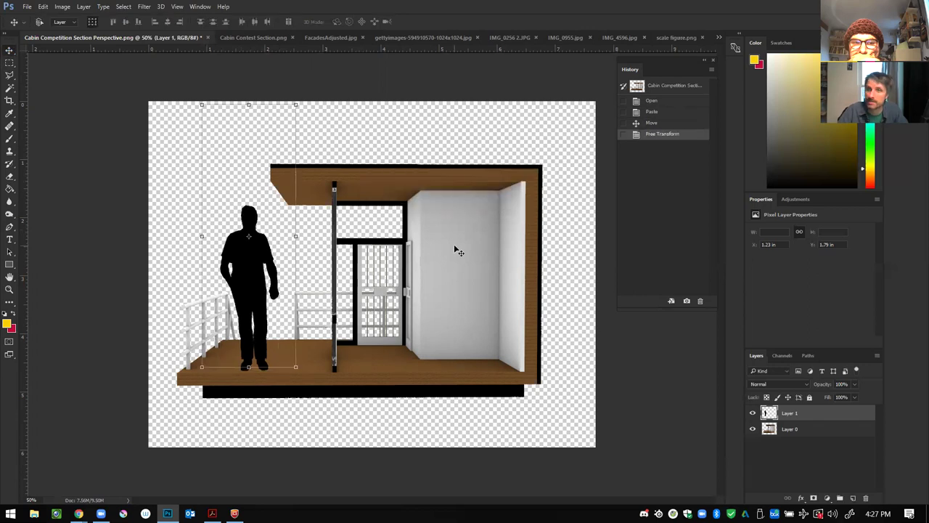
Step: Paste a second silhouette, scale it to about 48%, and stand it behind the first figure at the back of the deck
key("ctrl+v")
left_click_drag(380, 203, 306, 151)
left_click_drag(345, 90, 289, 228)
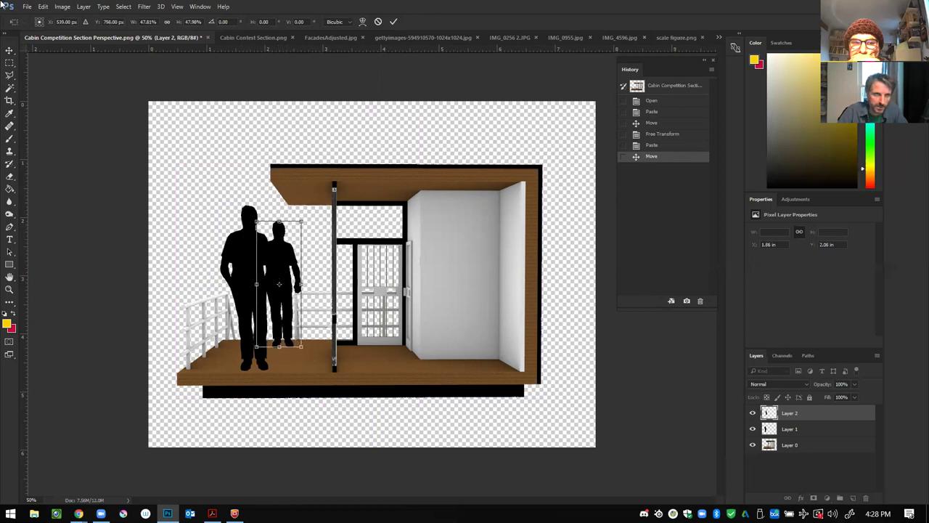
left_click(13, 50)
left_click(434, 199)
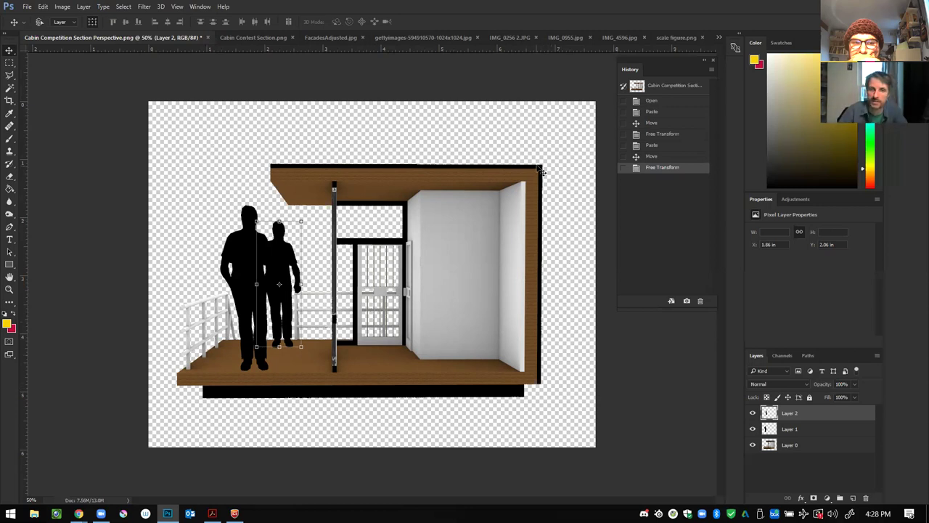
Step: Add a horizontal guide about 2.7 in down the canvas and move the smaller figure to the door with its head on the guide
left_click(12, 76)
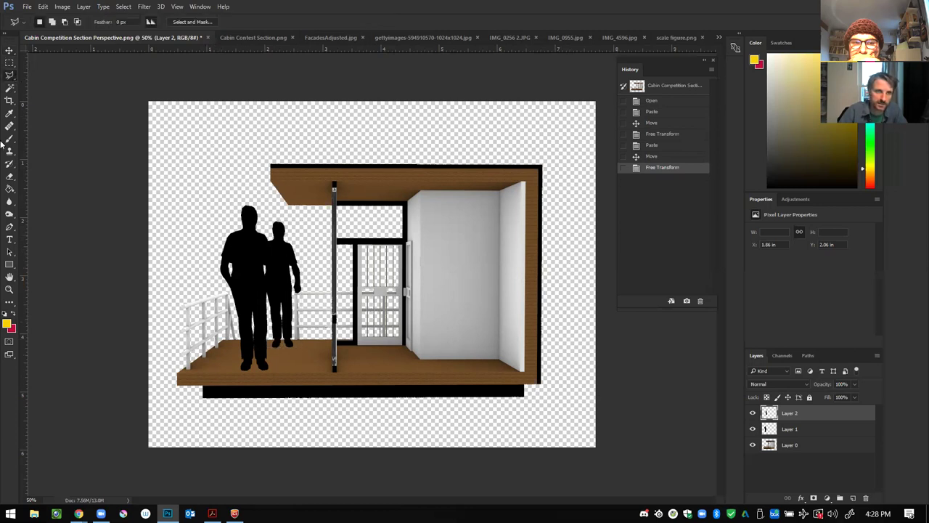
left_click_drag(104, 49, 128, 259)
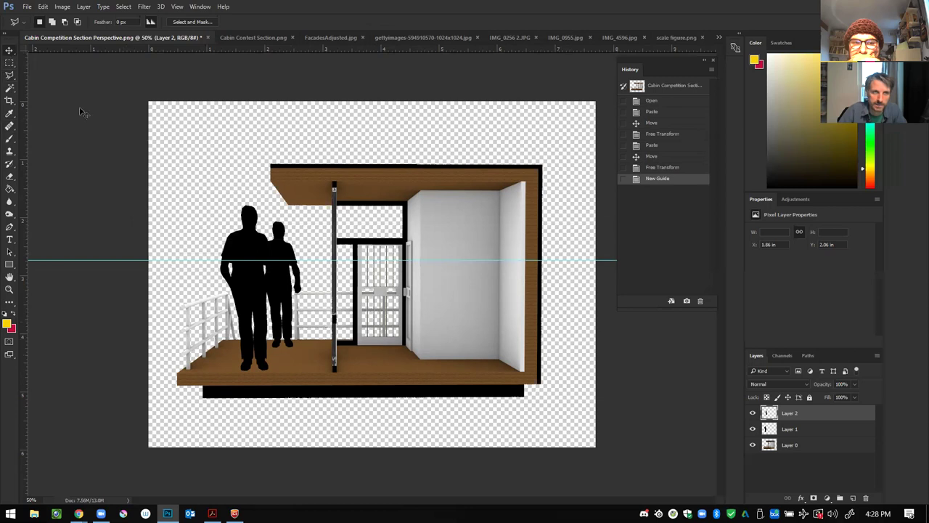
key("v")
left_click_drag(310, 249, 421, 285)
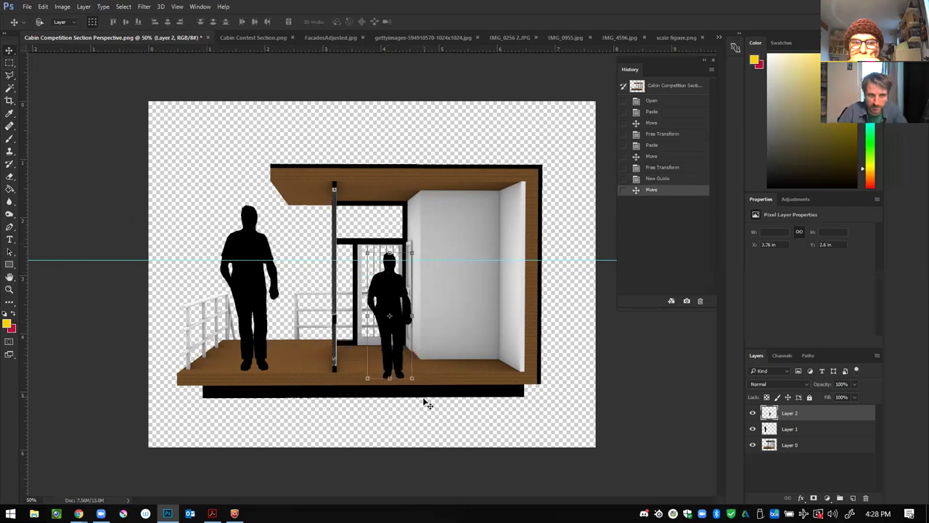
Step: Scale the figure at the door to about 77% and position it within the doorway, keeping its head on the guide
left_click_drag(414, 380, 405, 350)
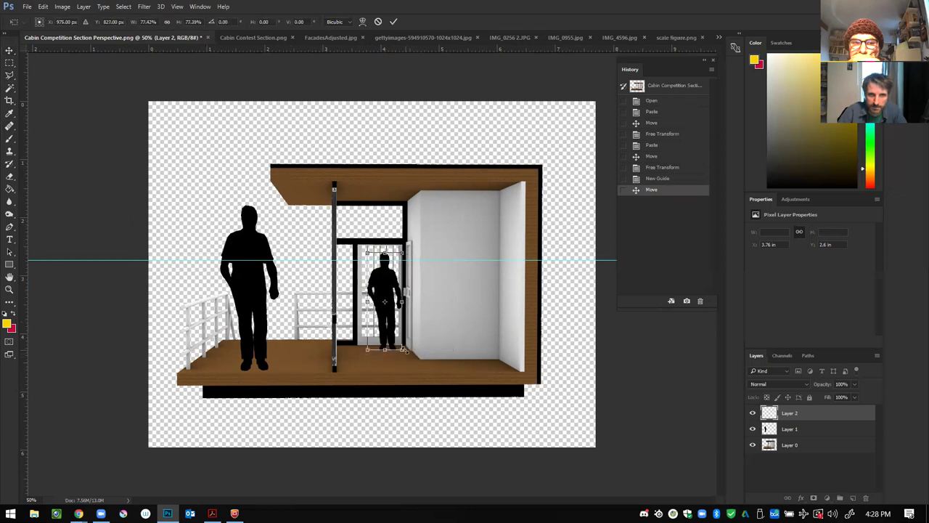
left_click(8, 49)
left_click(415, 192)
left_click_drag(273, 231, 156, 249)
left_click_drag(299, 291, 387, 274)
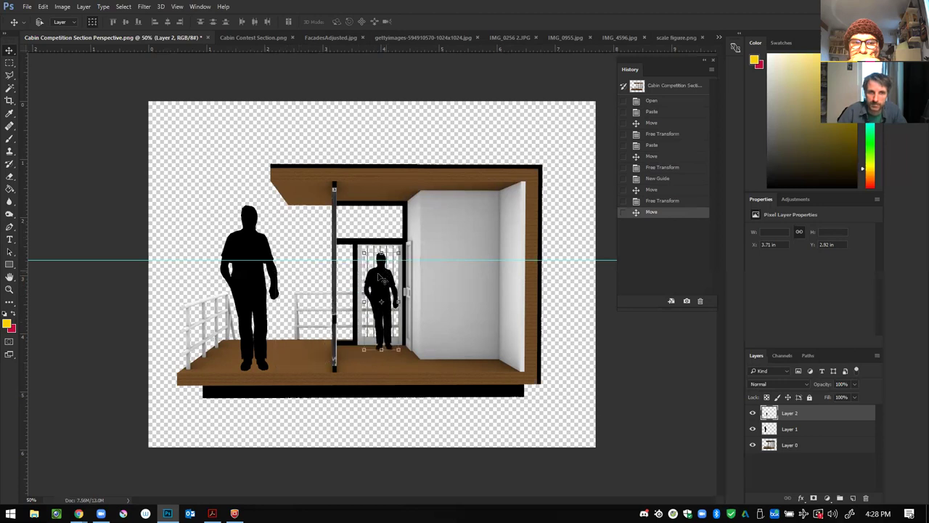
Step: Scale the deck figure on Layer 1 to about 74%, place it before the white interior wall, and raise the guide slightly to eye level
left_click(812, 434)
left_click_drag(254, 237, 284, 279)
left_click_drag(311, 417, 297, 372)
left_click_drag(276, 287, 461, 290)
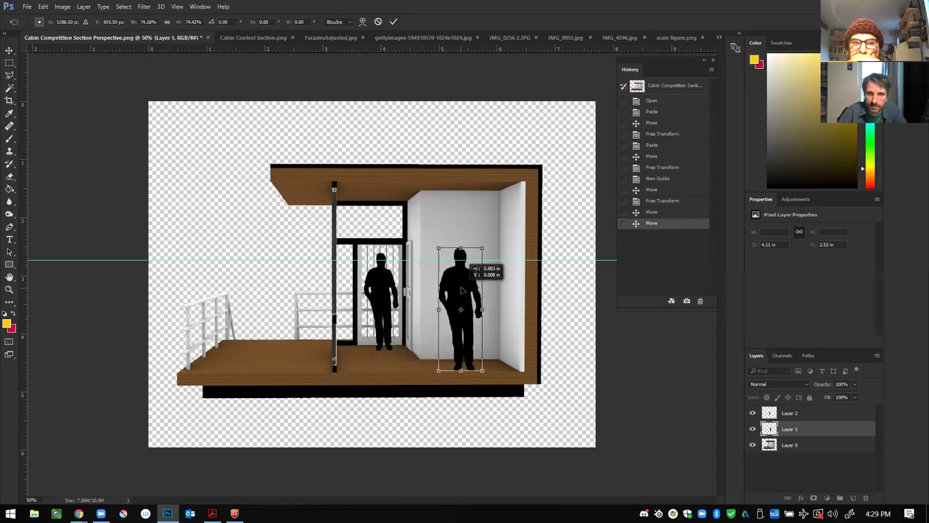
left_click(10, 58)
left_click(415, 194)
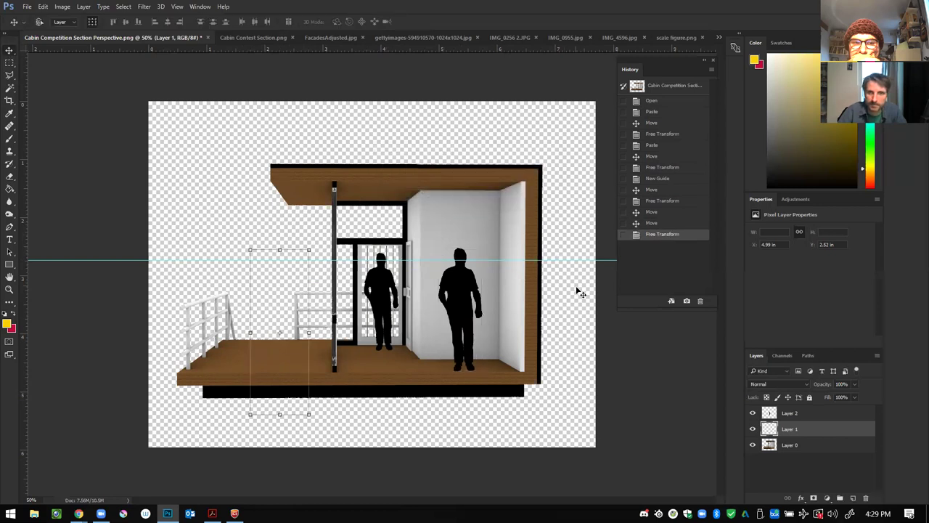
left_click_drag(579, 261, 580, 258)
left_click_drag(470, 283, 487, 282)
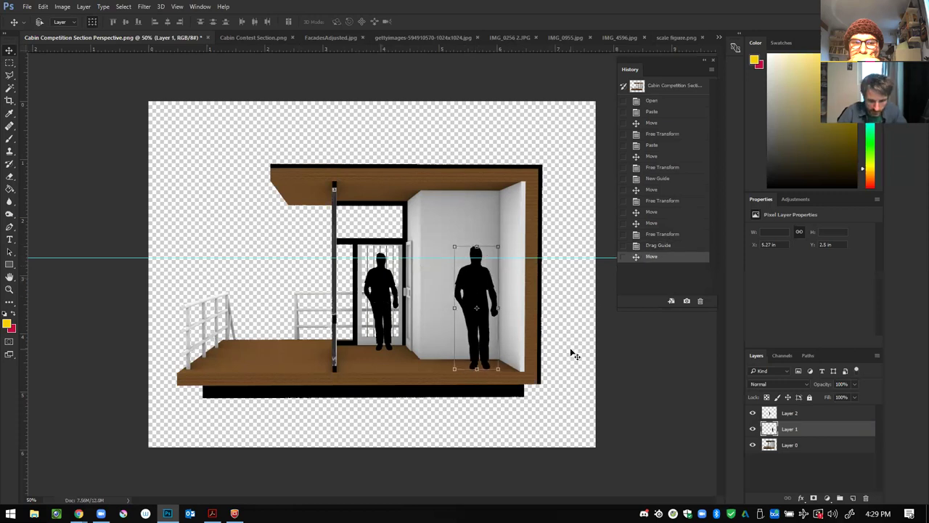
Step: Paste two more full-size silhouettes with heads at the guide, one in the right foreground and one over the deck
key("ctrl+v")
left_click_drag(365, 302, 568, 312)
key("ctrl+v")
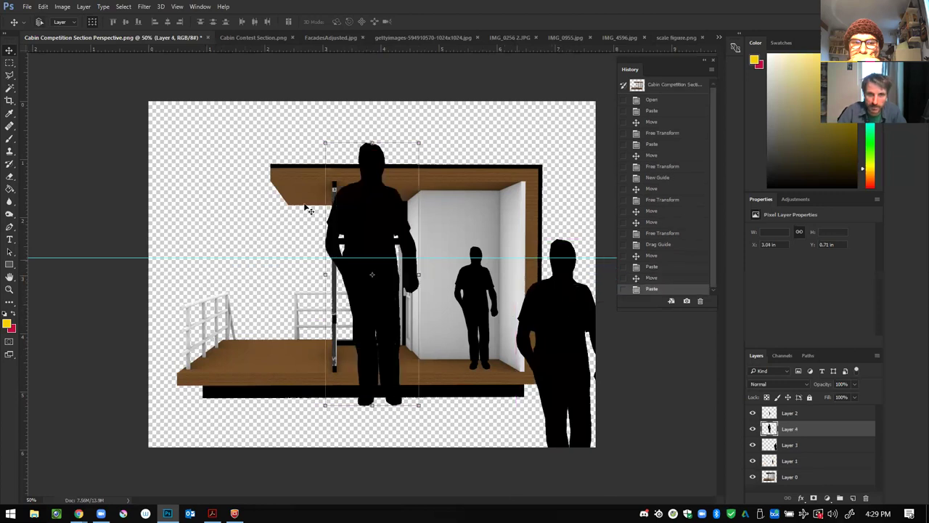
left_click_drag(365, 192, 271, 290)
Step: Scale the silhouette over the deck to about 24% and place it as a distant figure beyond the deck, its head on the guide
key("ctrl+t")
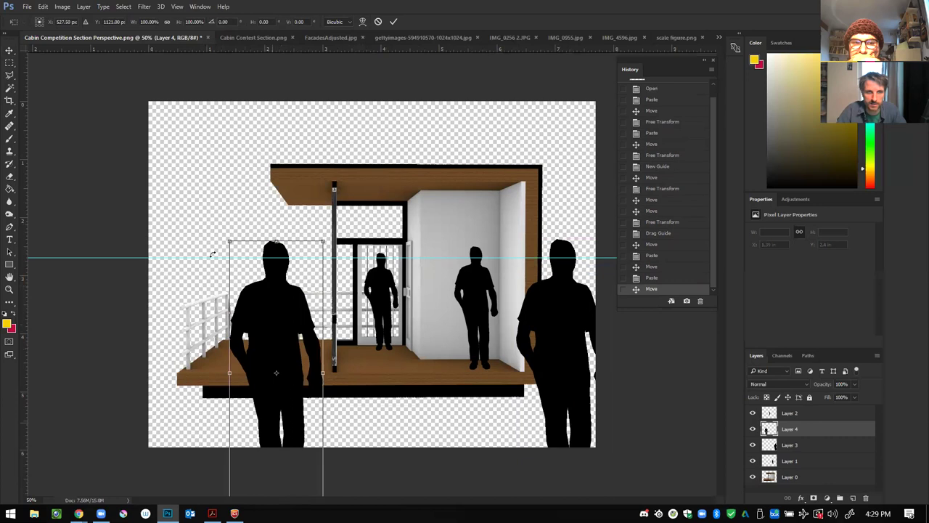
left_click_drag(230, 240, 268, 280)
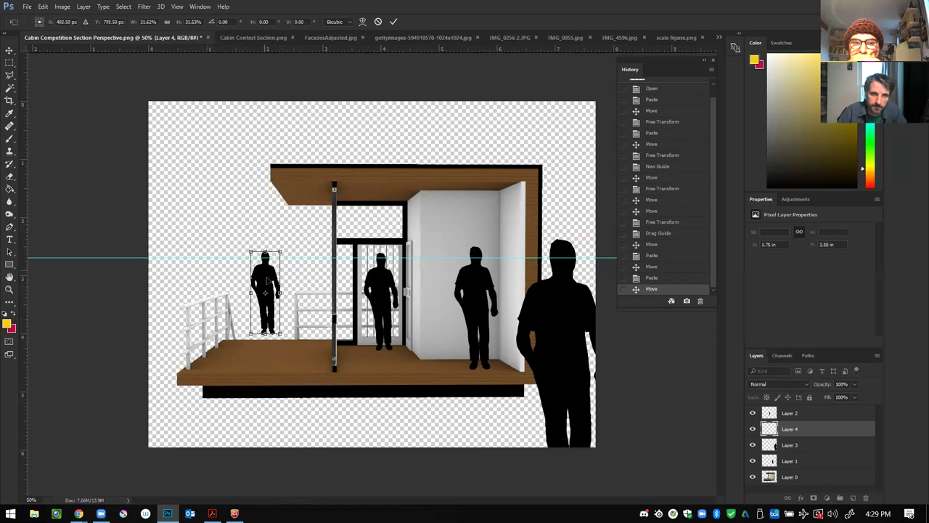
left_click_drag(278, 339, 274, 313)
left_click_drag(257, 268, 266, 271)
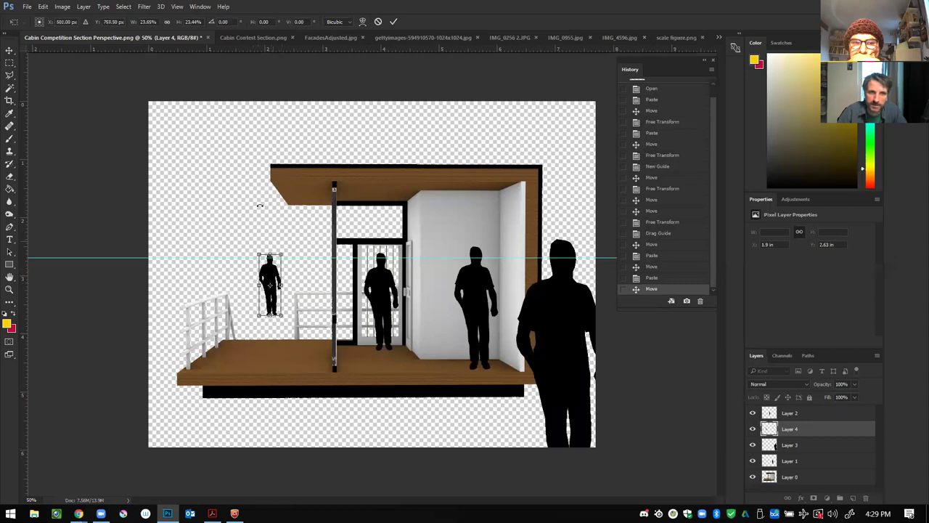
left_click(14, 50)
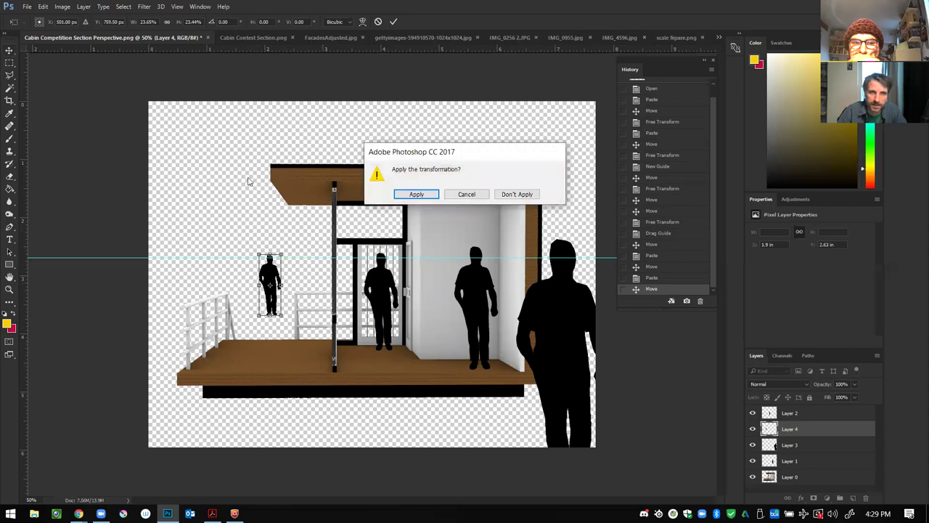
left_click(407, 194)
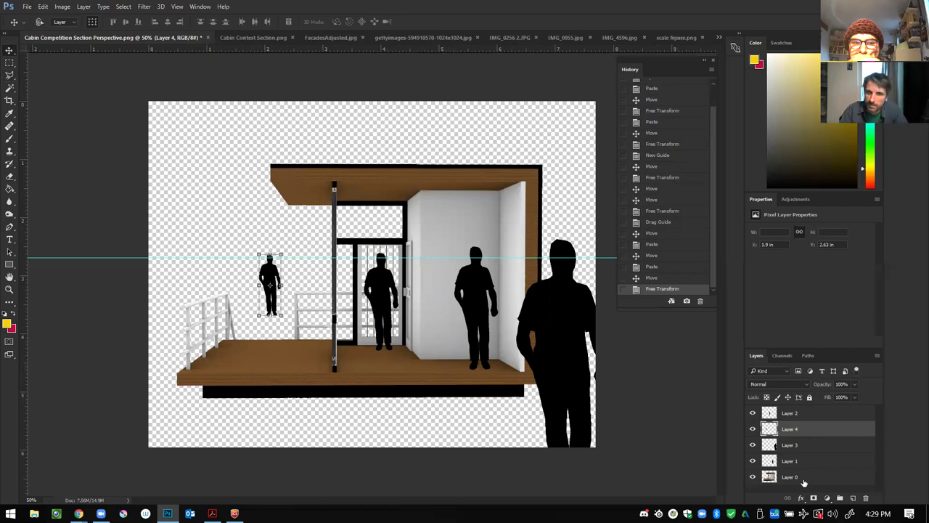
Step: Convert the distant figure's layer, Layer 4, into the document's background layer
left_click(83, 8)
mouse_move(95, 18)
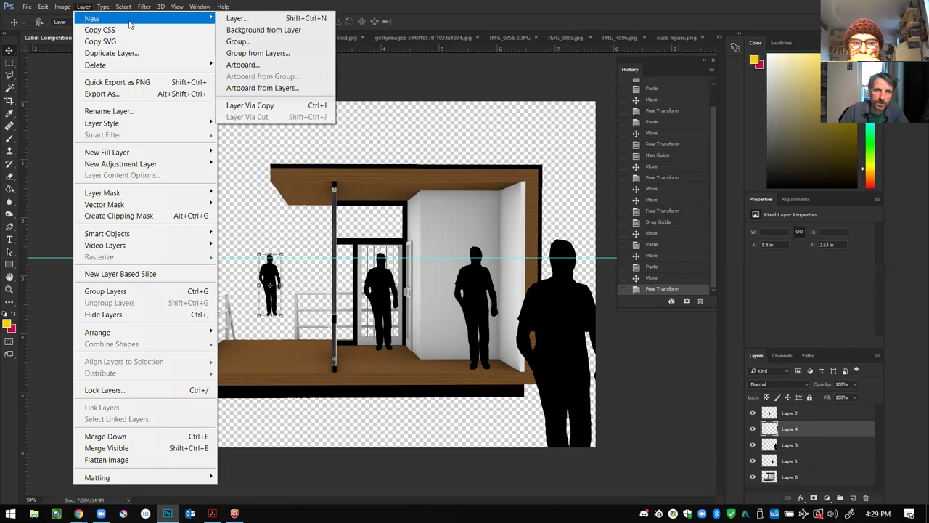
left_click(254, 33)
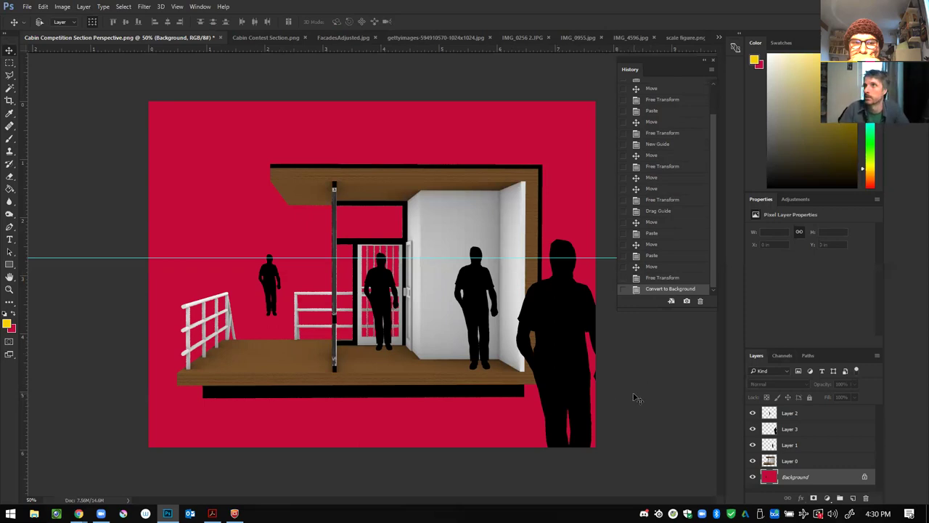
Step: Reset the colours to default black and white, and fill the red background with black using the Paint Bucket
left_click(6, 317)
left_click(15, 315)
left_click(15, 316)
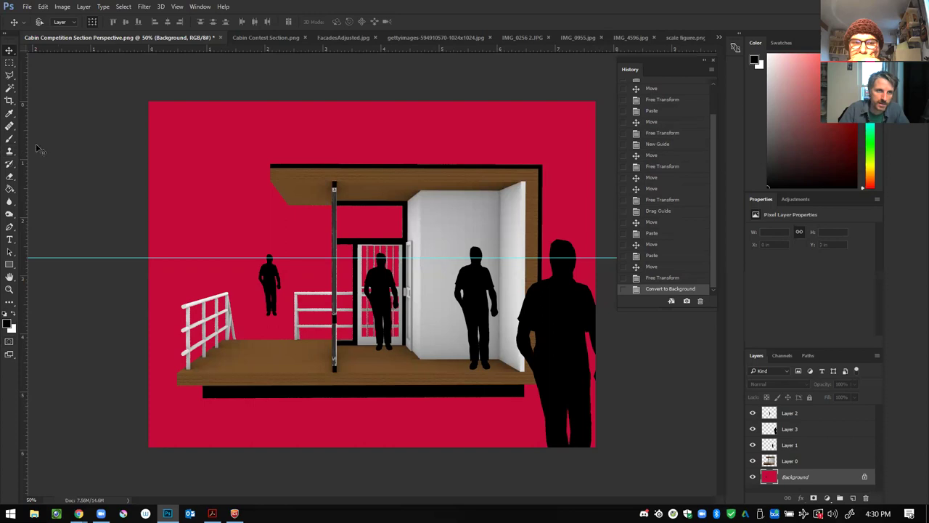
left_click(10, 190)
left_click(202, 205)
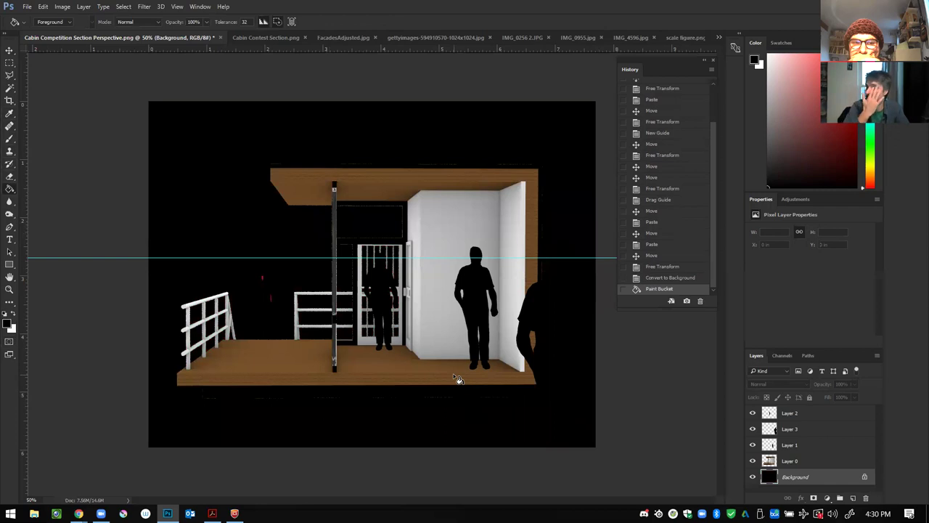
Step: Undo the black fill, and fill the background with white using the Paint Bucket
left_click(12, 316)
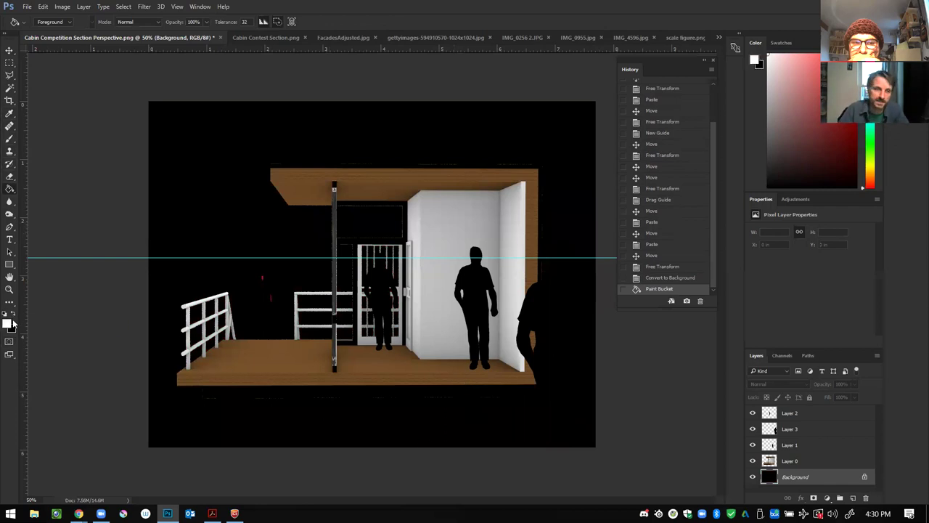
key("ctrl+z")
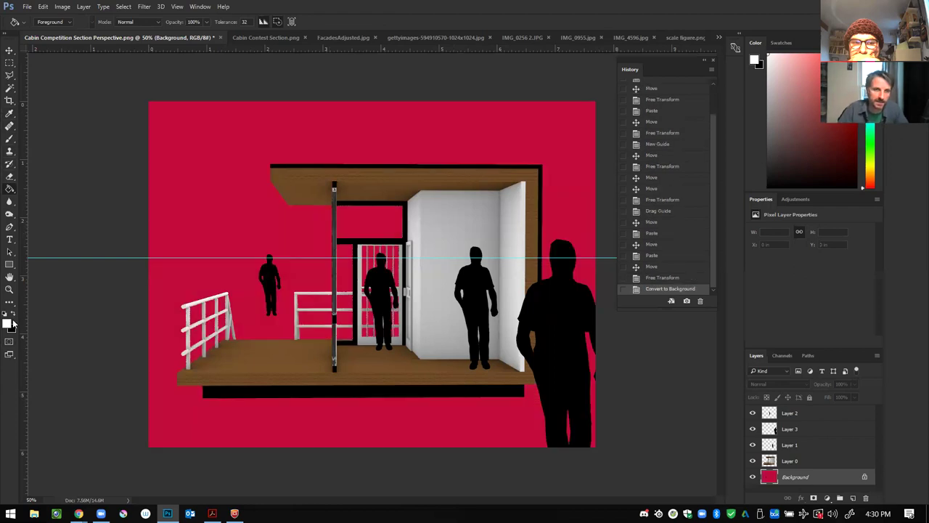
left_click(12, 316)
left_click(12, 316)
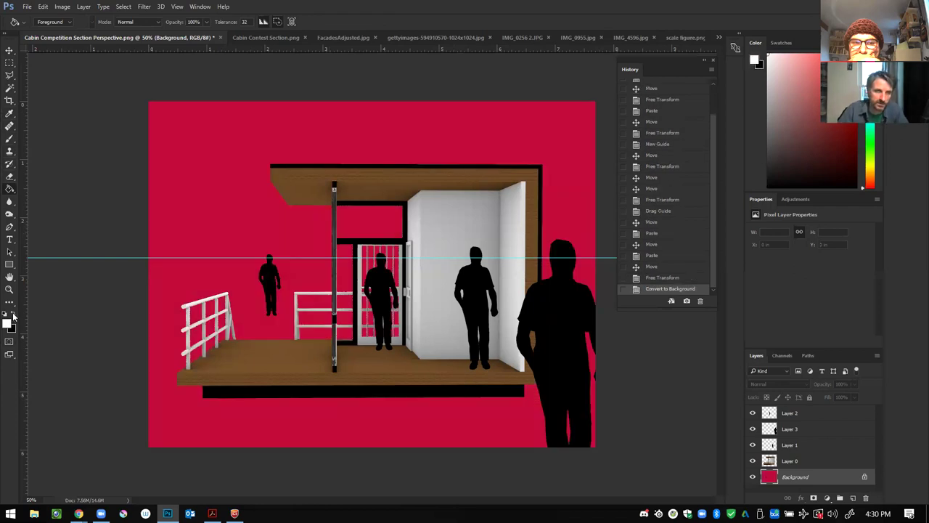
left_click(211, 152)
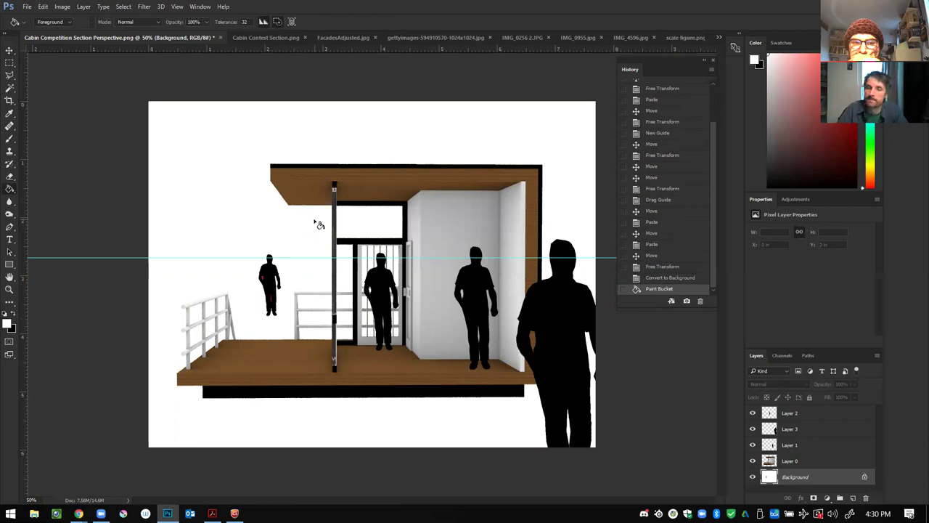
Step: Move the foreground silhouette on Layer 3 to about X 6.5 in, Y 2.4 in, at the cabin's right edge with its head near the guide
left_click(9, 51)
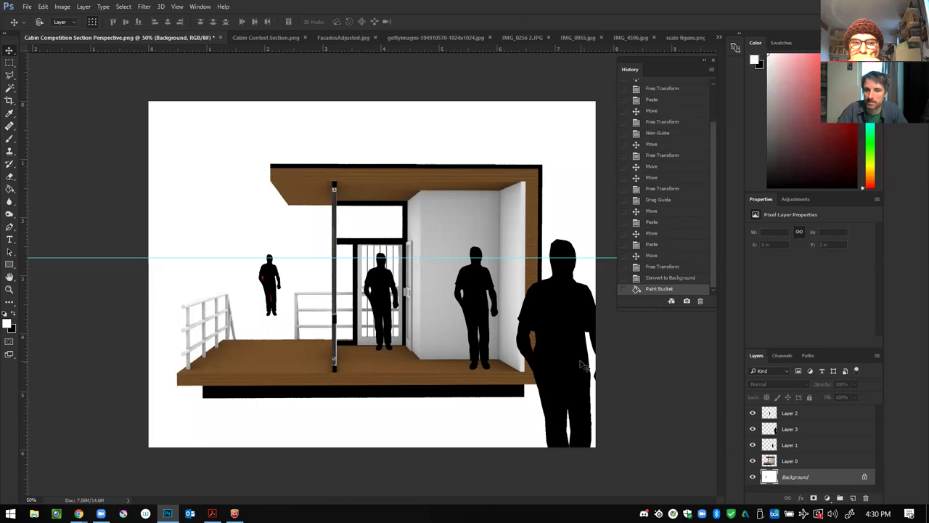
left_click(574, 318)
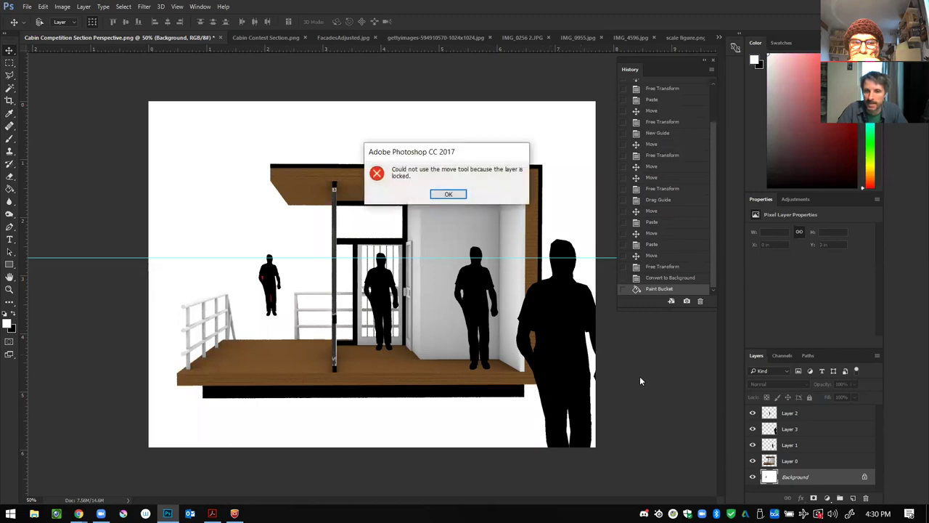
left_click(444, 194)
left_click(820, 429)
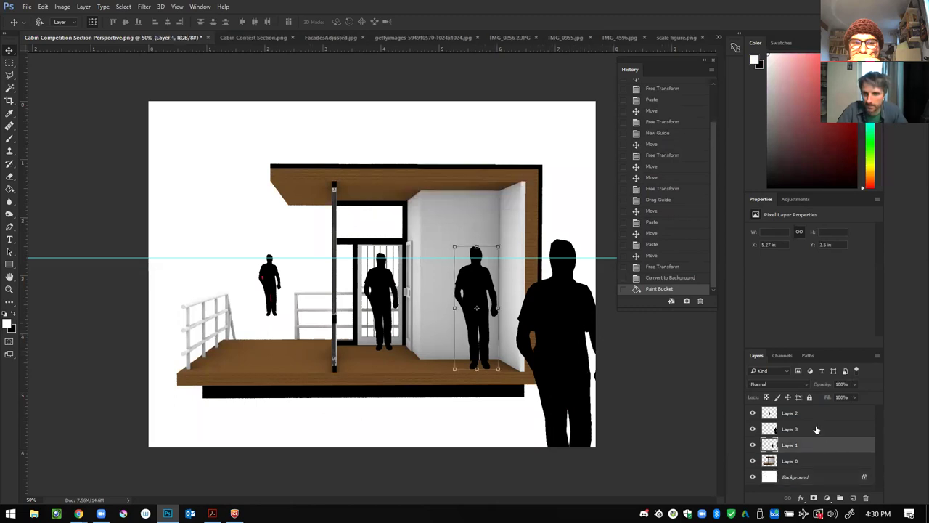
mouse_move(590, 322)
left_mouse_down()
mouse_move(614, 316)
mouse_move(583, 320)
mouse_move(591, 318)
left_mouse_up()
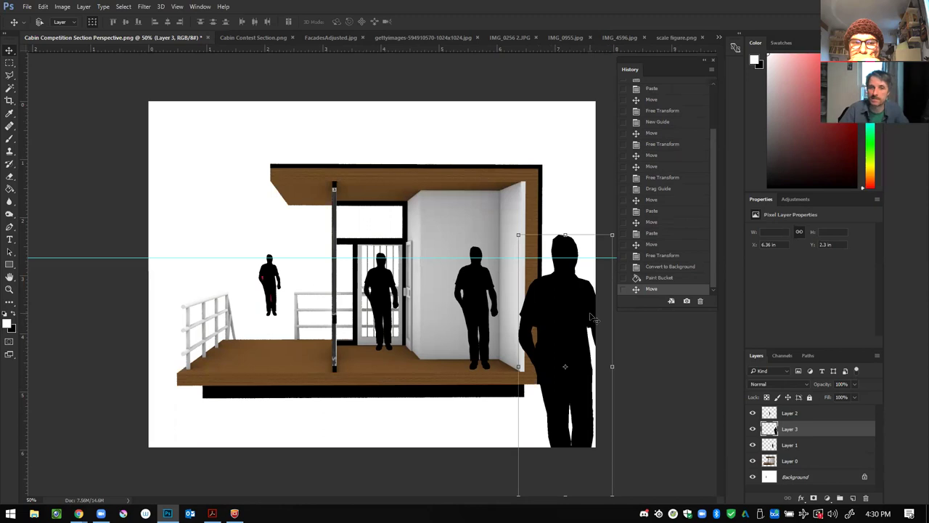
left_click_drag(577, 307, 535, 230)
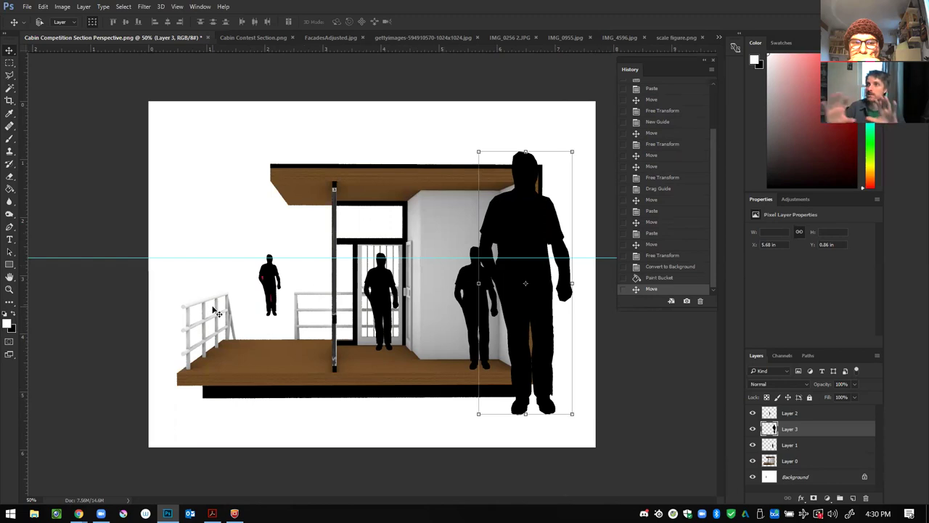
left_click_drag(533, 240, 580, 329)
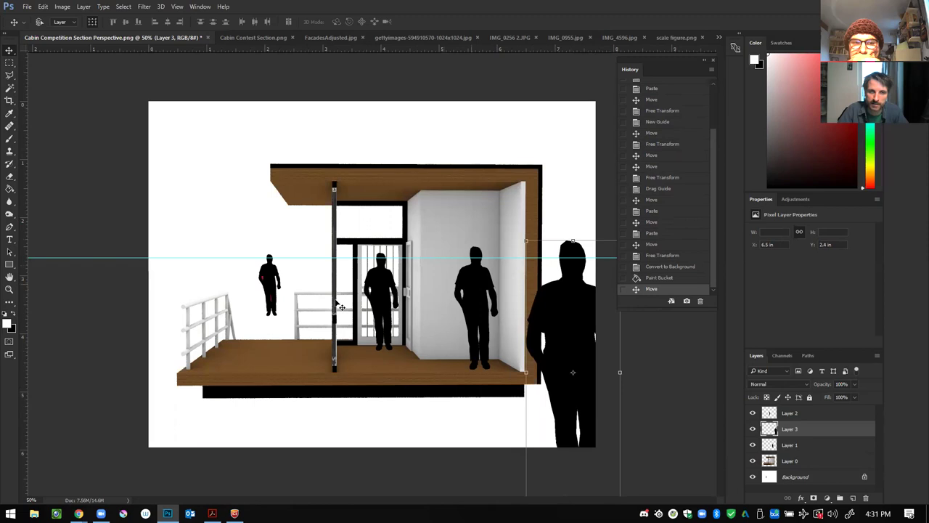
Step: Unlock the background so that it becomes a regular layer
left_click(826, 479)
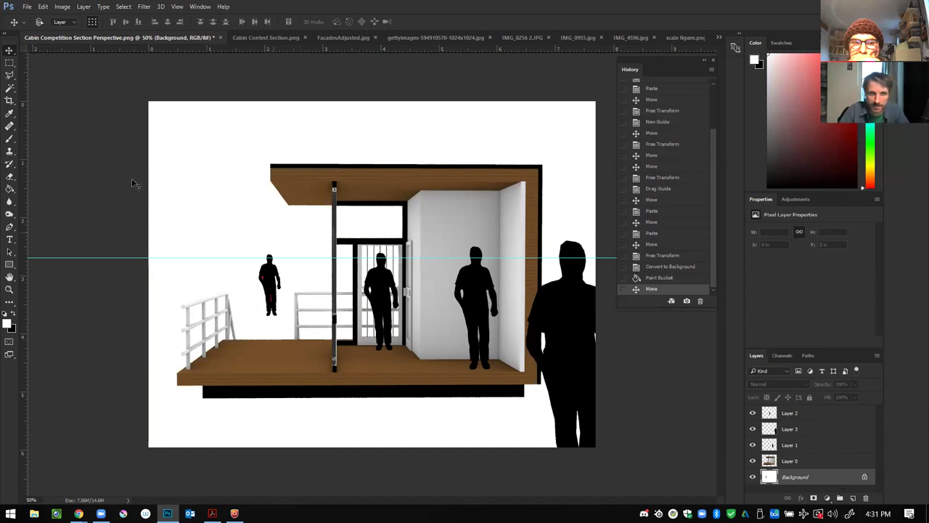
right_click(845, 476)
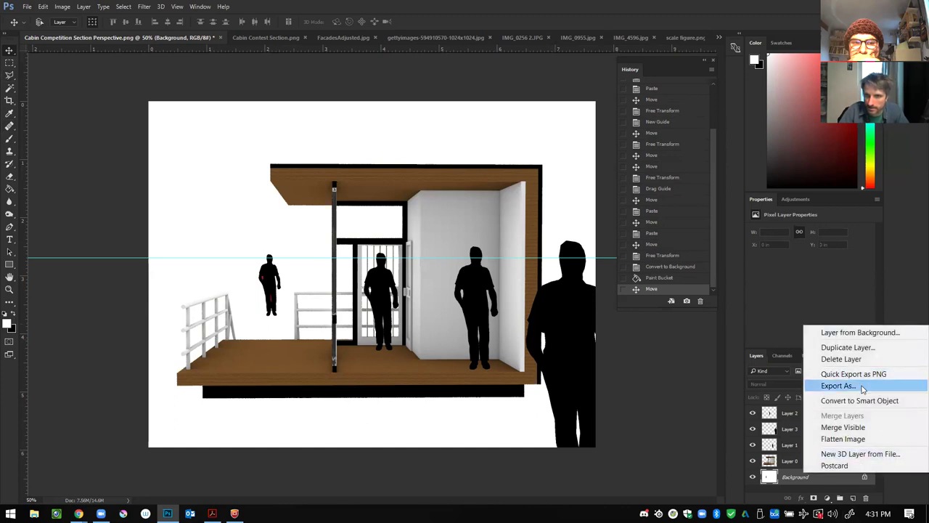
left_click(864, 485)
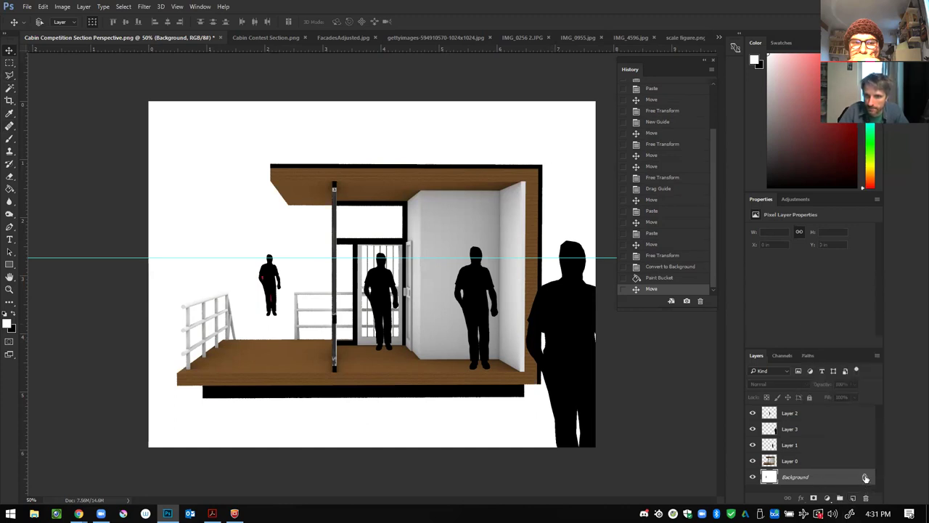
left_click(866, 478)
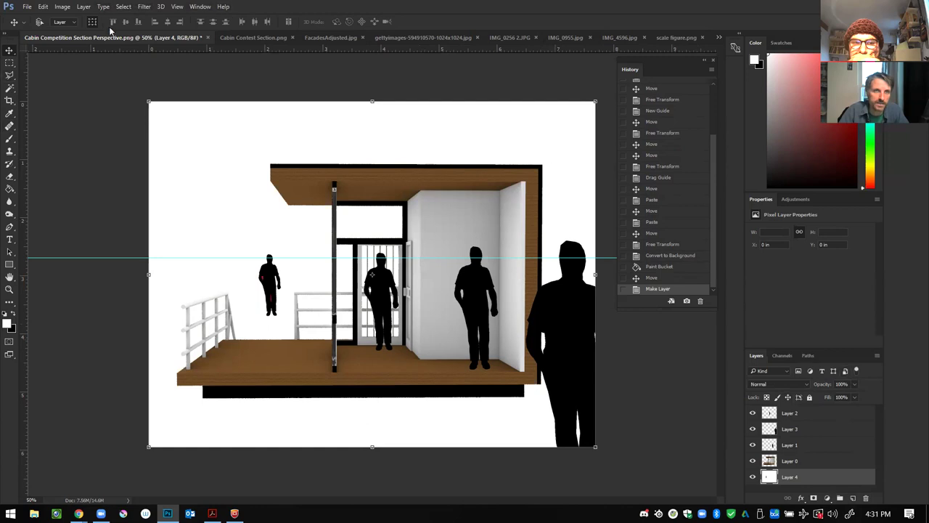
Step: Add a new layer, place it at the bottom of the stack beneath Layer 4, and fill it with white
left_click(84, 7)
mouse_move(166, 24)
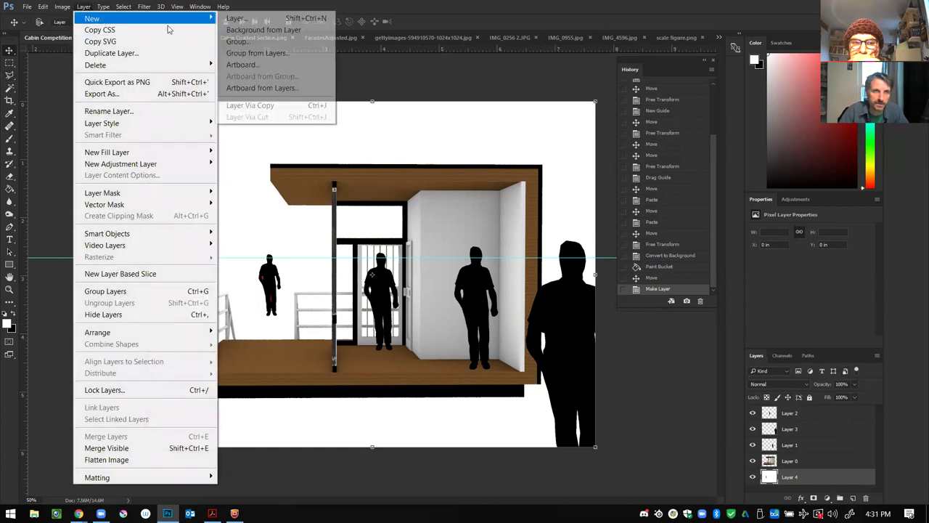
left_click(266, 21)
left_click(547, 162)
left_click_drag(818, 470, 818, 491)
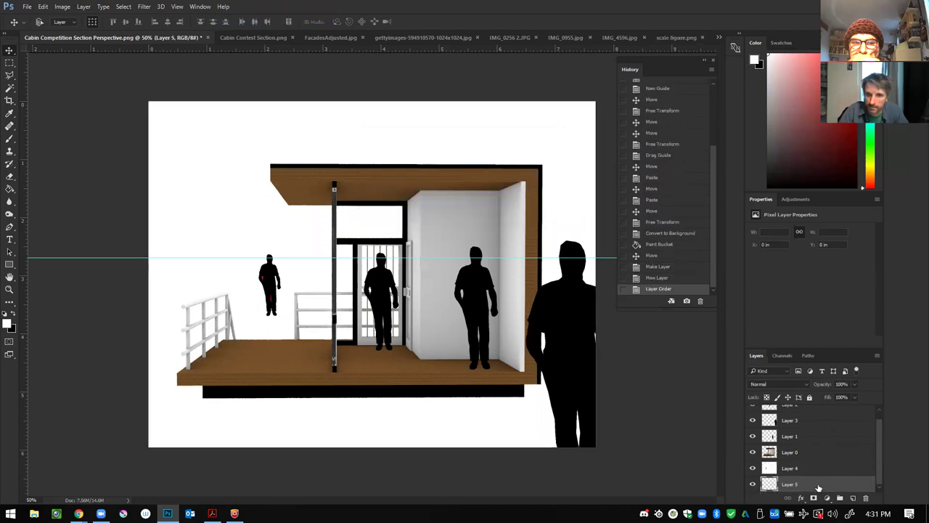
left_click(10, 188)
left_click(228, 232)
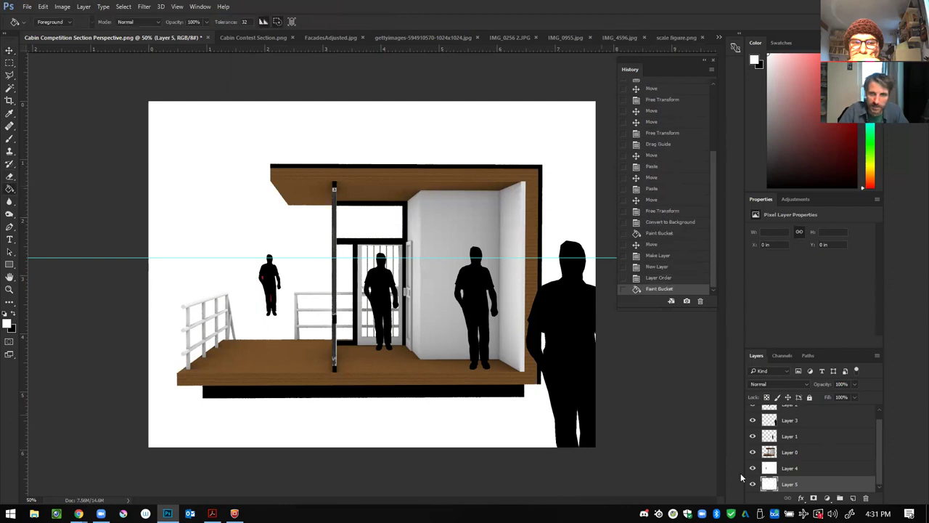
Step: Reduce the opacity of Layer 4, which holds the distant figure, to 38%
left_click(804, 473)
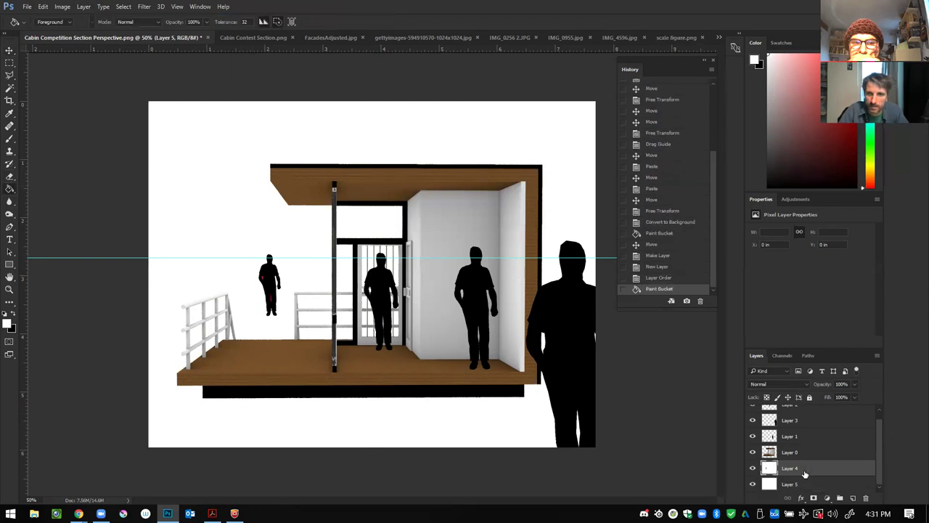
left_click(856, 385)
left_click_drag(856, 398, 828, 397)
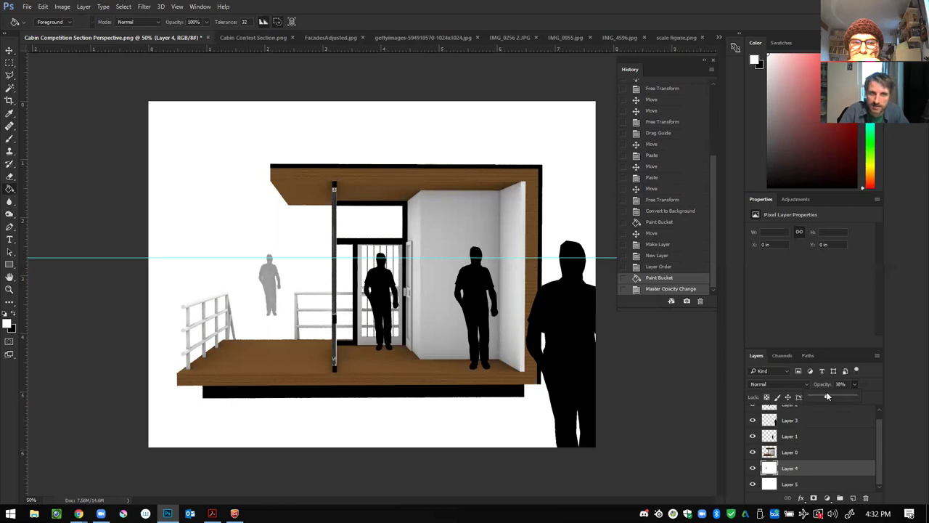
left_click(373, 281)
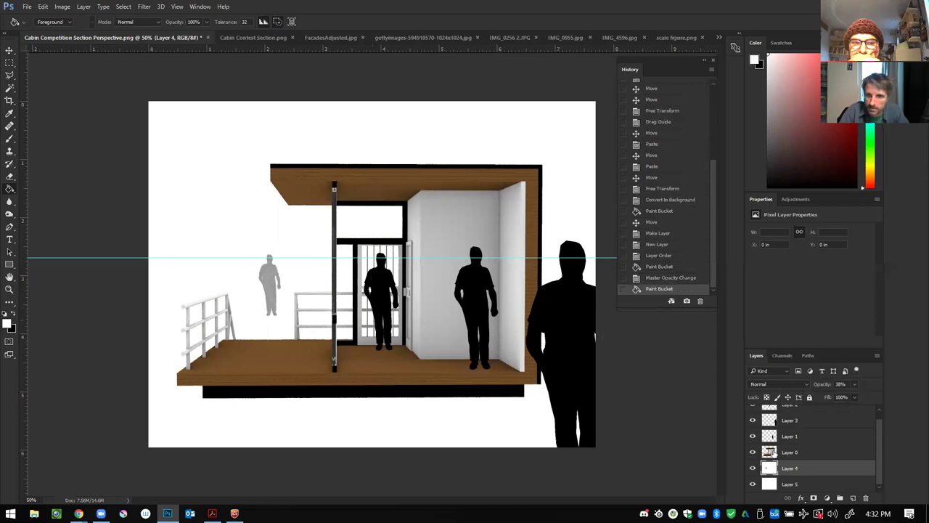
Step: Set the opacity of the interior silhouette on Layer 1 to 76% and the doorway silhouette on Layer 2 to 84%
left_click(808, 438)
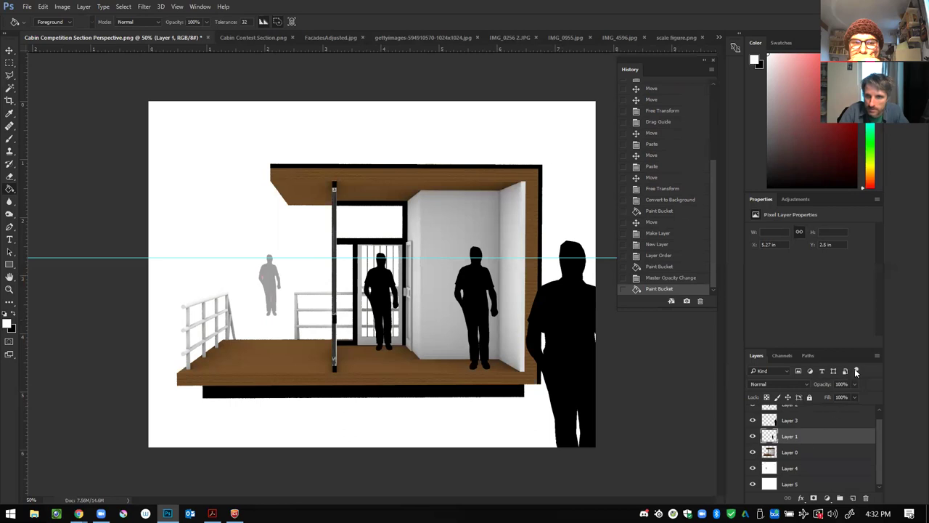
left_click(854, 385)
left_click_drag(840, 395, 843, 396)
scroll(839, 437, "up", 1)
left_click(823, 414)
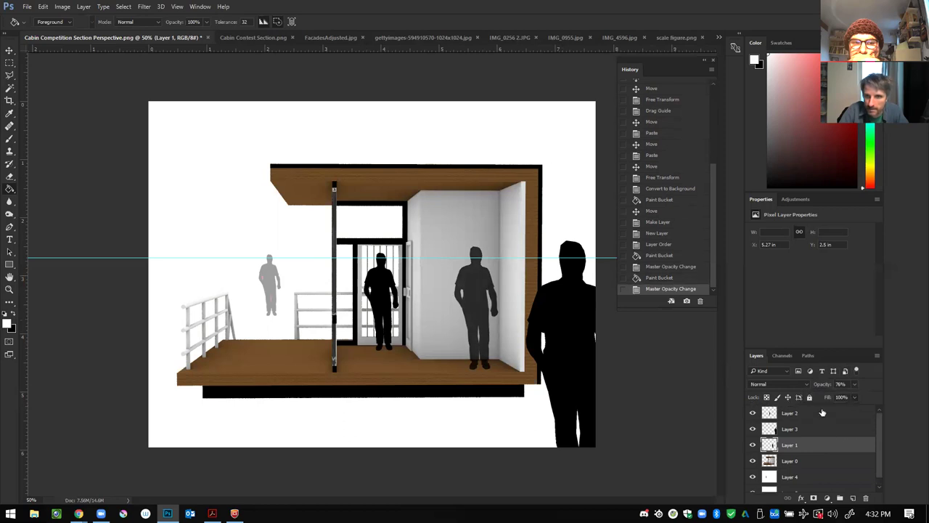
left_click(823, 414)
left_click_drag(837, 394, 848, 398)
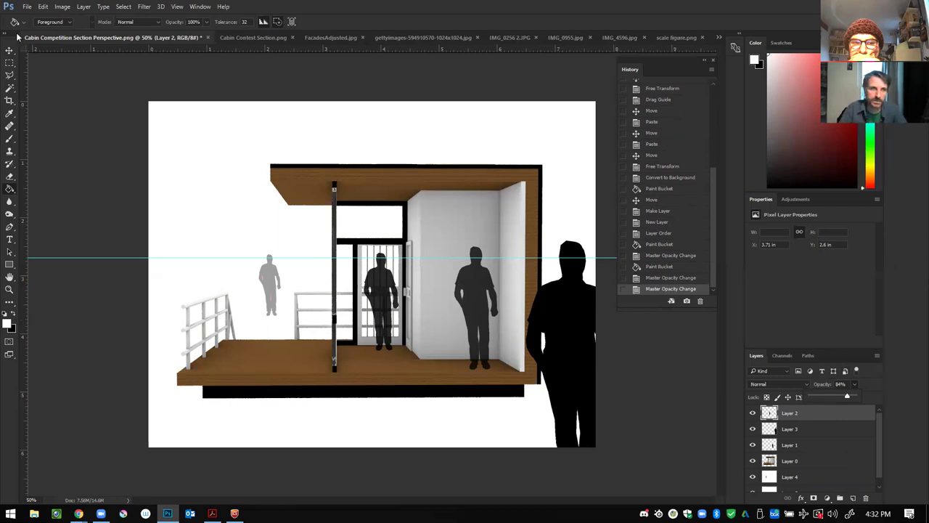
Step: Move the horizontal eye-level guide up out of the picture, to just above the canvas
left_click(11, 64)
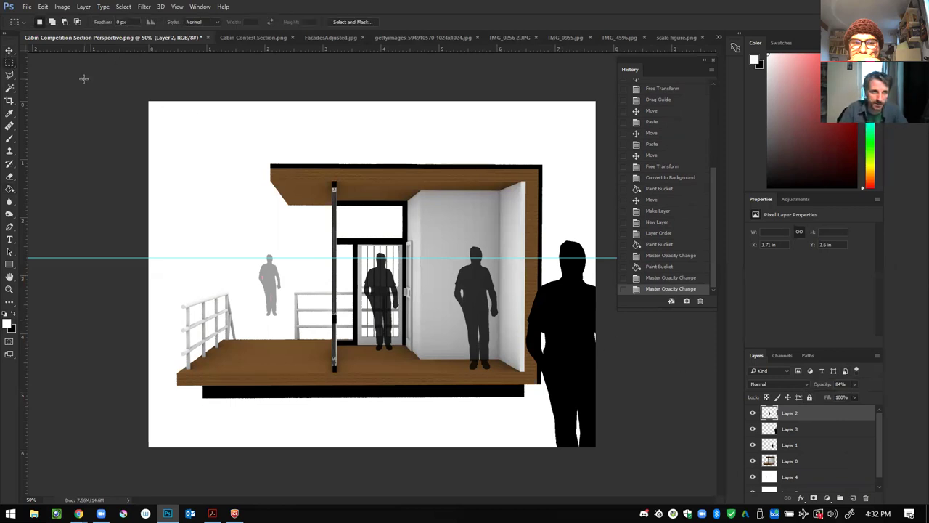
left_click(9, 51)
left_click_drag(123, 259, 142, 87)
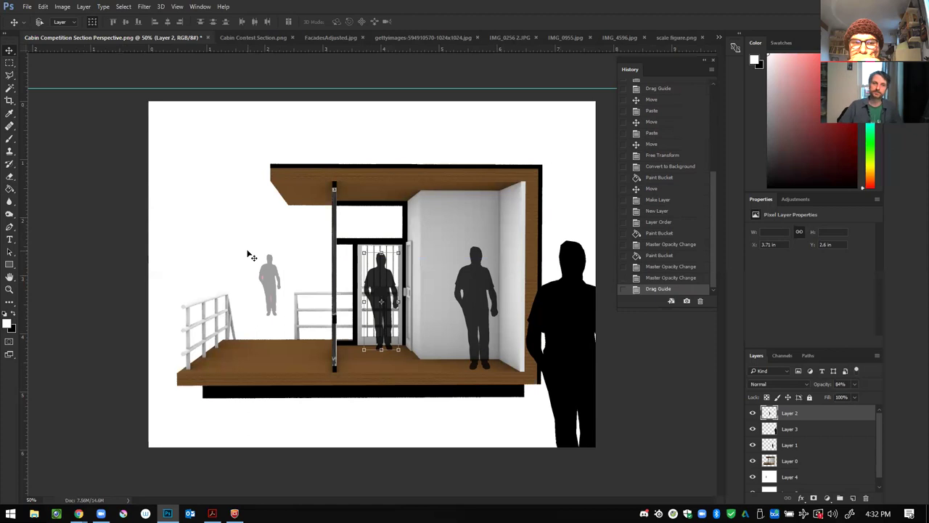
mouse_move(274, 283)
left_mouse_down()
mouse_move(273, 239)
mouse_move(268, 288)
mouse_move(260, 261)
mouse_move(278, 282)
left_mouse_up()
mouse_move(580, 343)
left_mouse_down()
mouse_move(585, 293)
mouse_move(581, 343)
left_mouse_up()
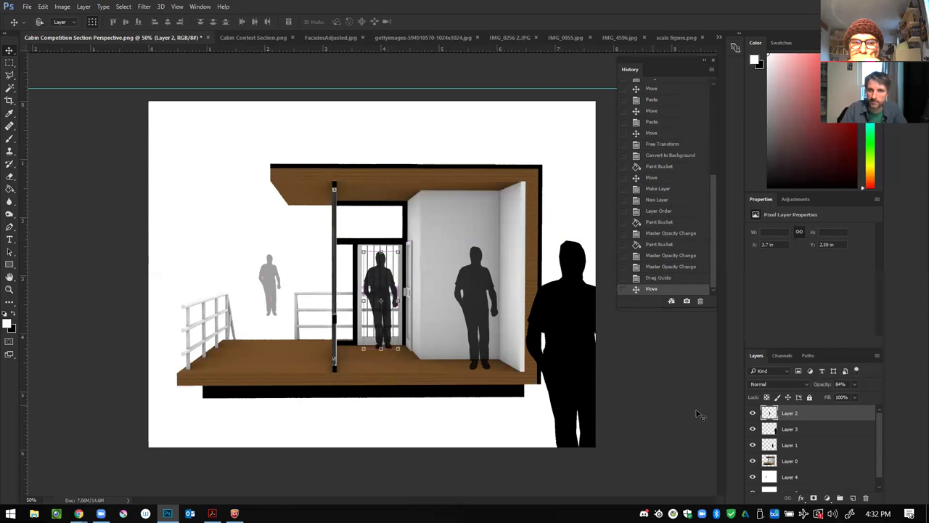
Step: Try shifting the distant figure and placing the doorway silhouette on the deck, and revert both moves through the history
left_click(790, 477)
left_click_drag(279, 291, 260, 294)
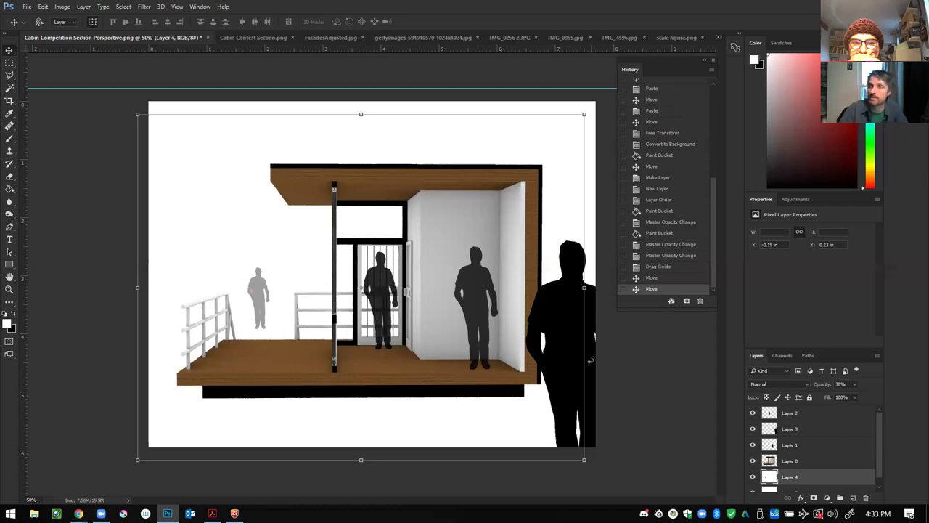
left_click_drag(380, 284, 289, 275)
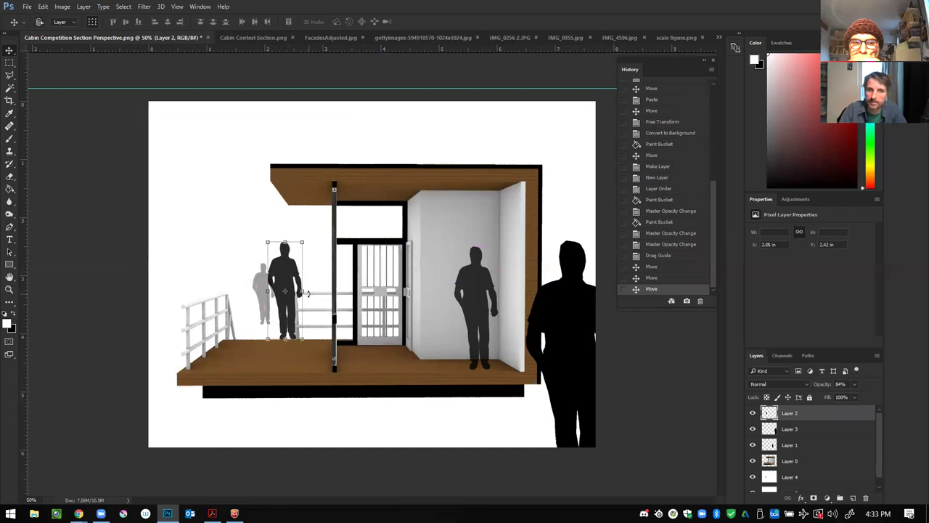
mouse_move(494, 292)
left_mouse_down()
mouse_move(591, 284)
mouse_move(485, 285)
mouse_move(369, 252)
mouse_move(389, 269)
mouse_move(472, 294)
mouse_move(477, 287)
left_mouse_up()
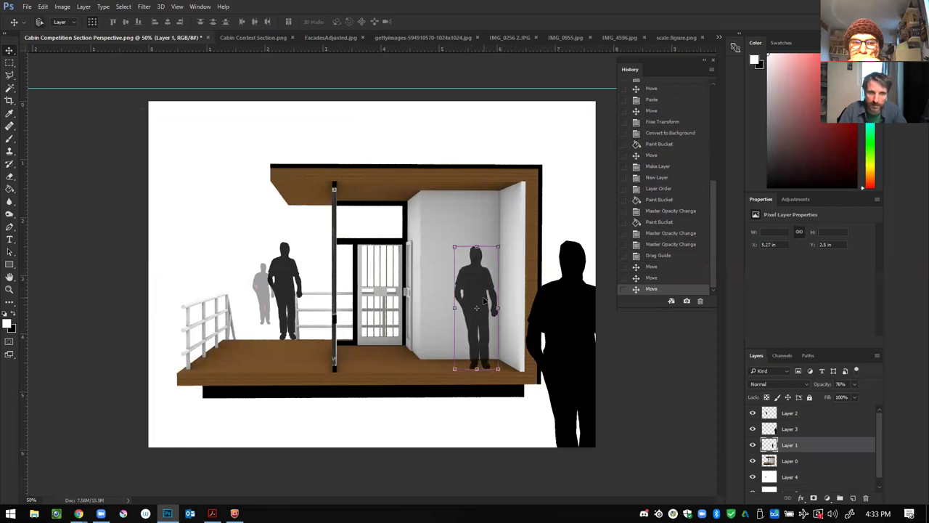
left_click(653, 278)
left_click(652, 267)
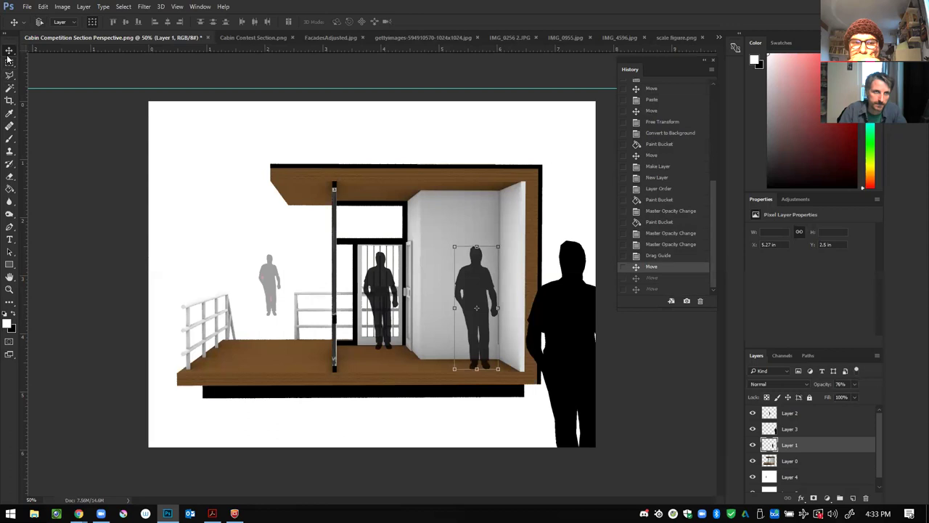
Step: Delete the horizontal guide, and restore Layer 4's opacity to 100%
left_click_drag(155, 88, 155, 37)
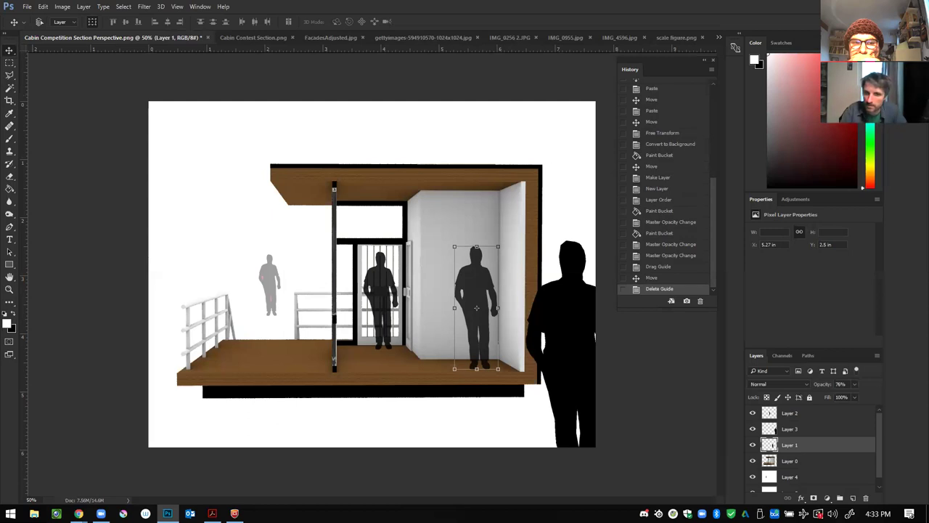
scroll(791, 435, "down", 1)
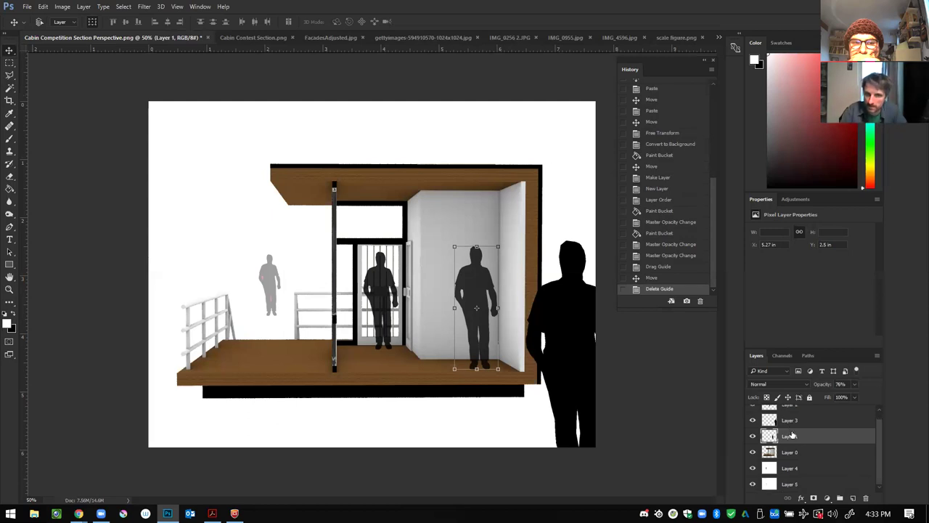
left_click(821, 468)
left_click(855, 386)
left_click_drag(849, 396, 891, 402)
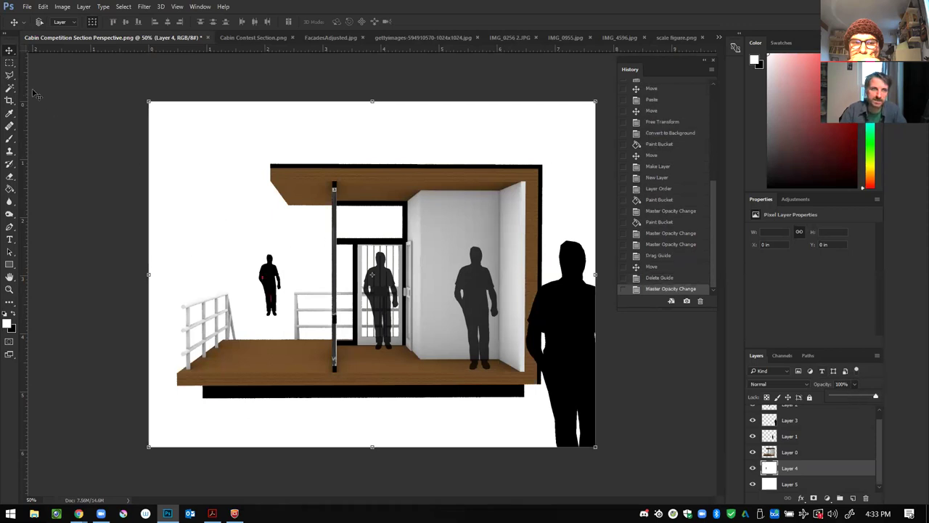
left_click(13, 64)
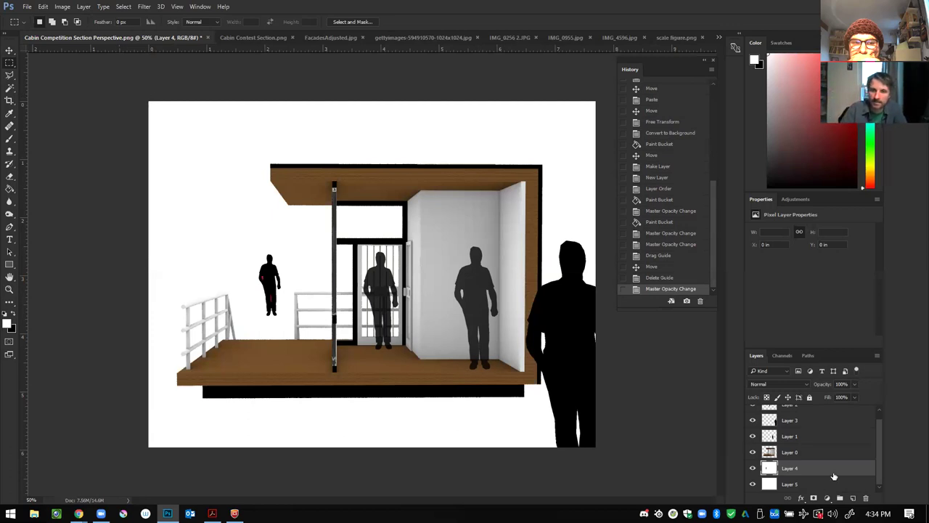
left_click(62, 7)
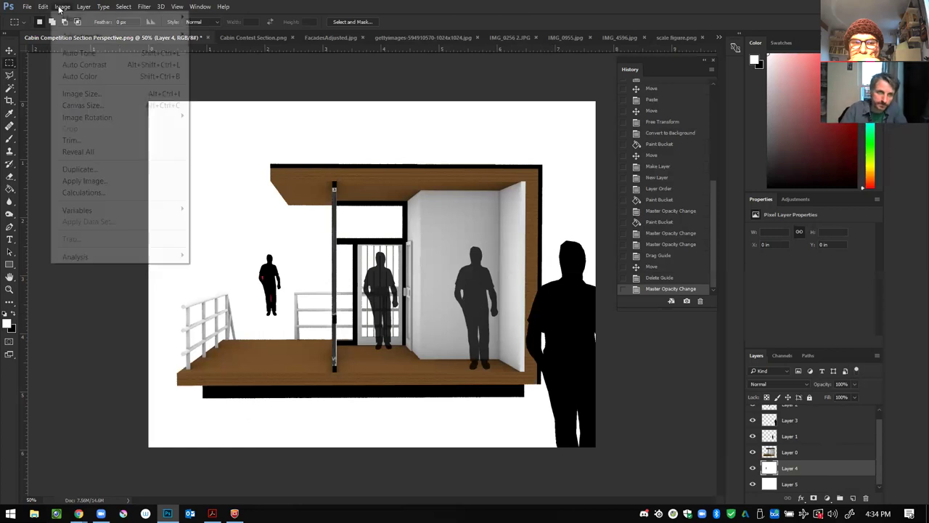
mouse_move(166, 42)
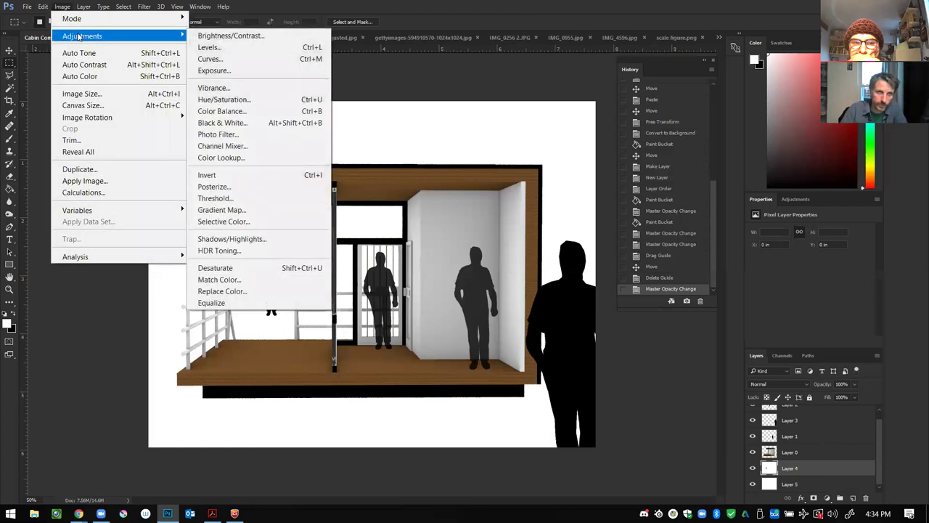
left_click(266, 43)
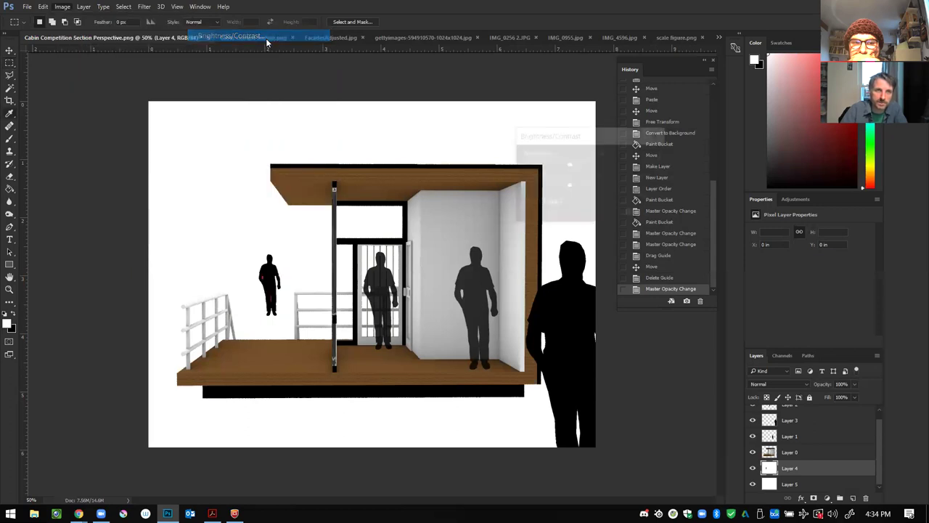
mouse_move(571, 167)
left_mouse_down()
mouse_move(552, 161)
mouse_move(599, 163)
mouse_move(575, 168)
left_mouse_up()
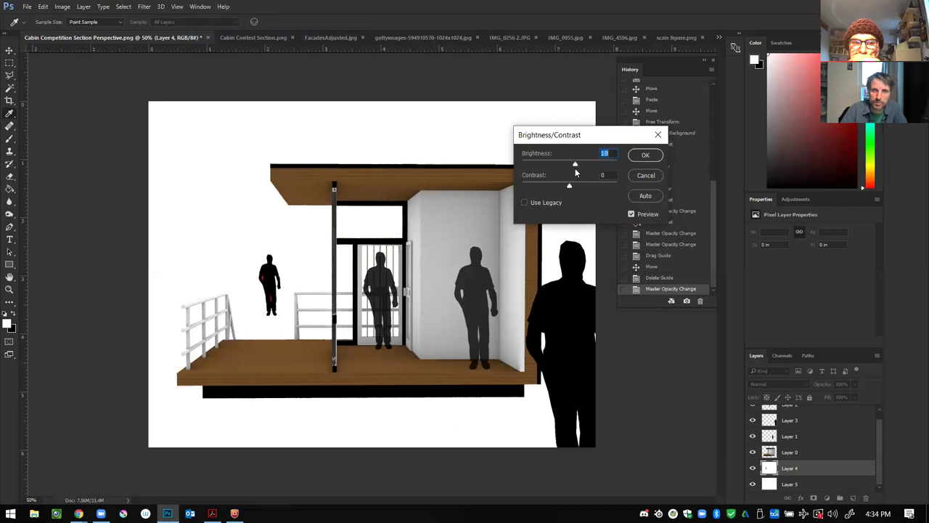
left_click(633, 176)
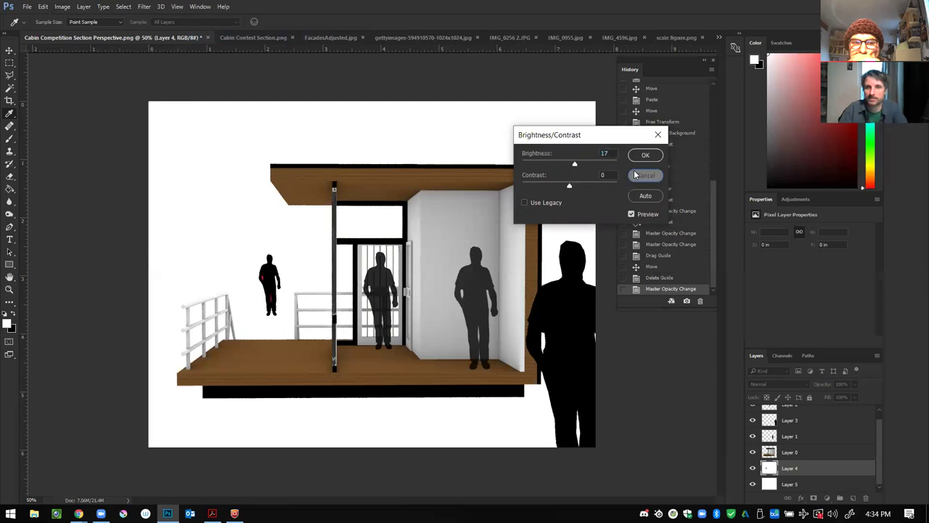
Step: Start a Levels adjustment on Layer 4 and raise its output black level to 124 to lighten the distant figure
left_click(62, 7)
mouse_move(75, 36)
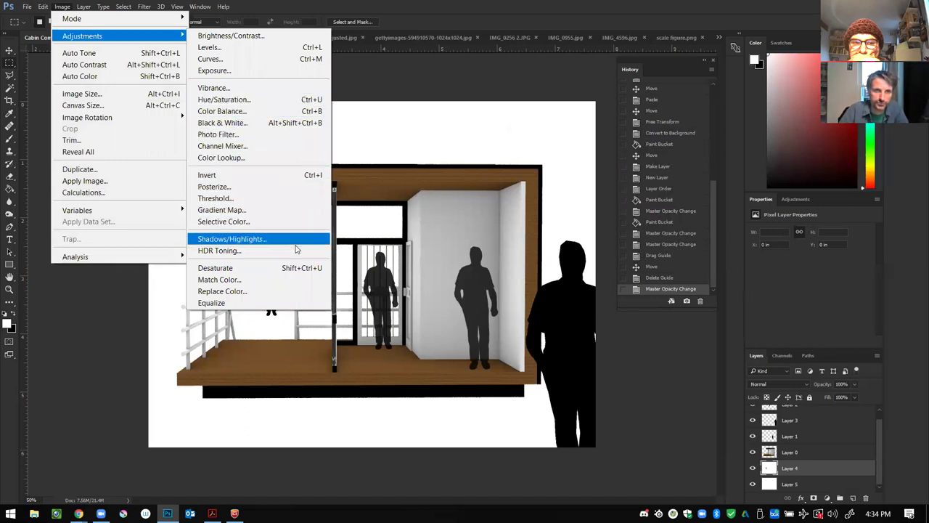
left_click(268, 52)
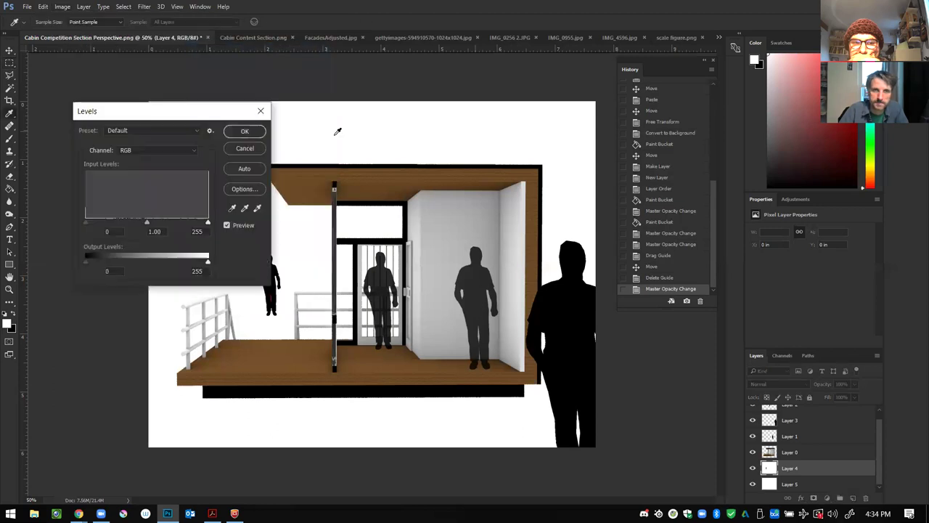
left_click_drag(217, 117, 588, 95)
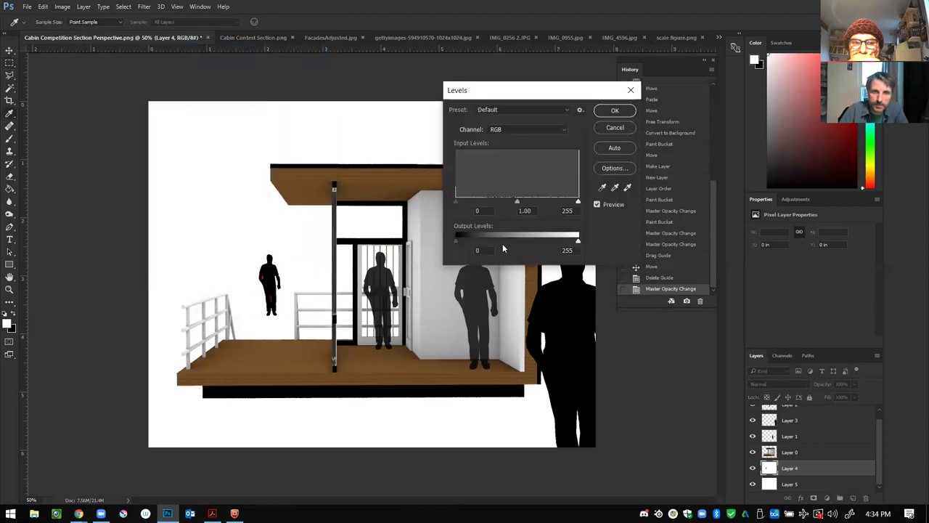
mouse_move(454, 240)
left_mouse_down()
mouse_move(506, 243)
mouse_move(461, 234)
left_mouse_up()
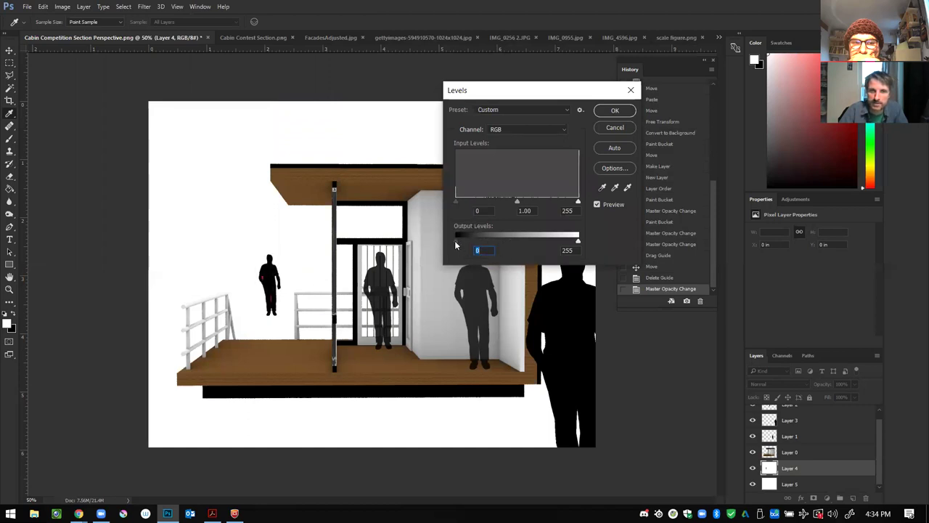
left_click_drag(456, 242, 515, 247)
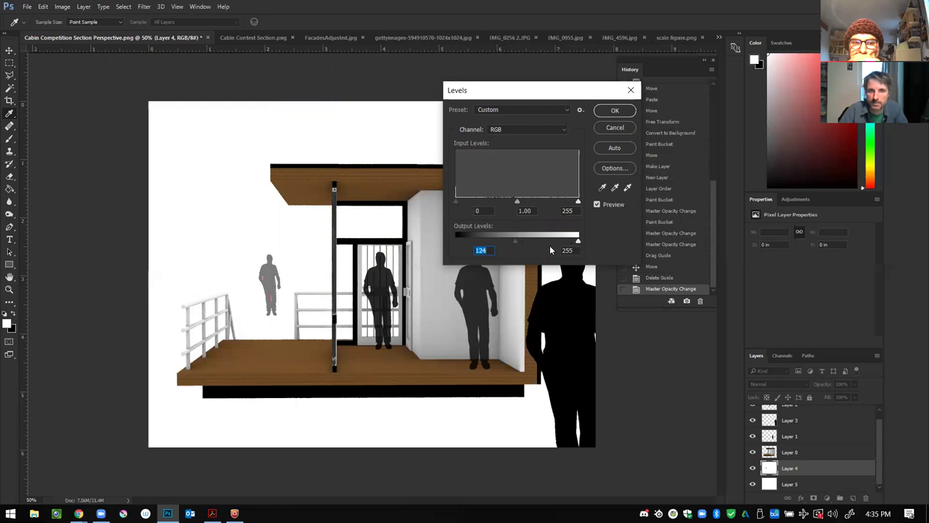
Step: Try darkening Layer 4 by lowering the output white level to 66 and 157, and return it to 255
left_click_drag(569, 243, 607, 241)
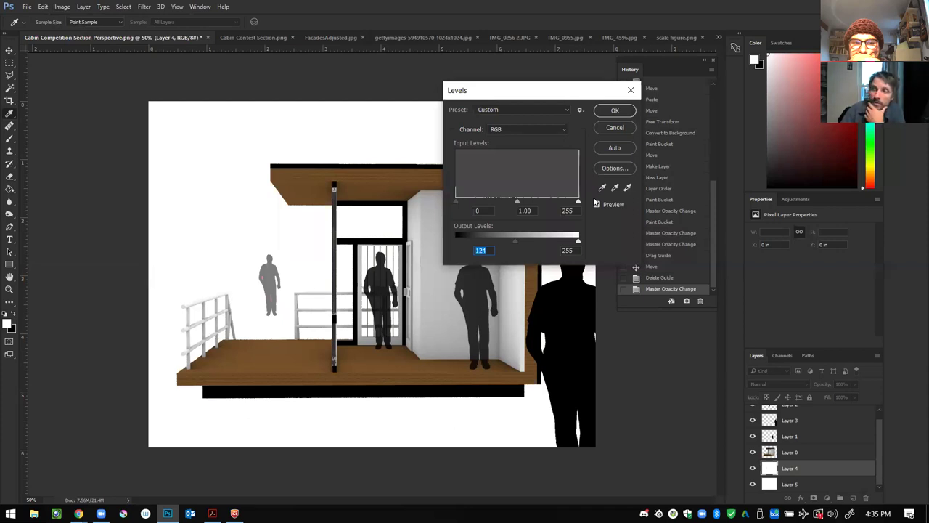
left_click_drag(577, 202, 488, 177)
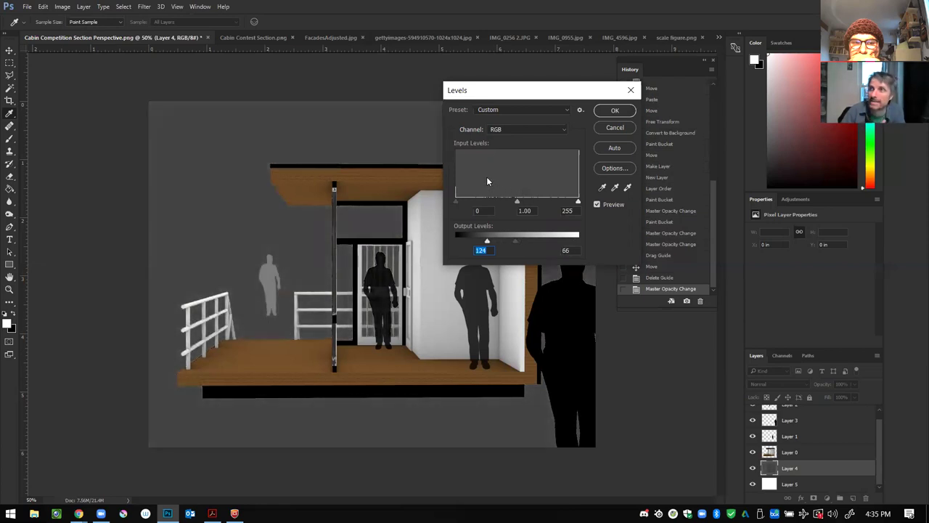
left_click_drag(487, 178, 532, 180)
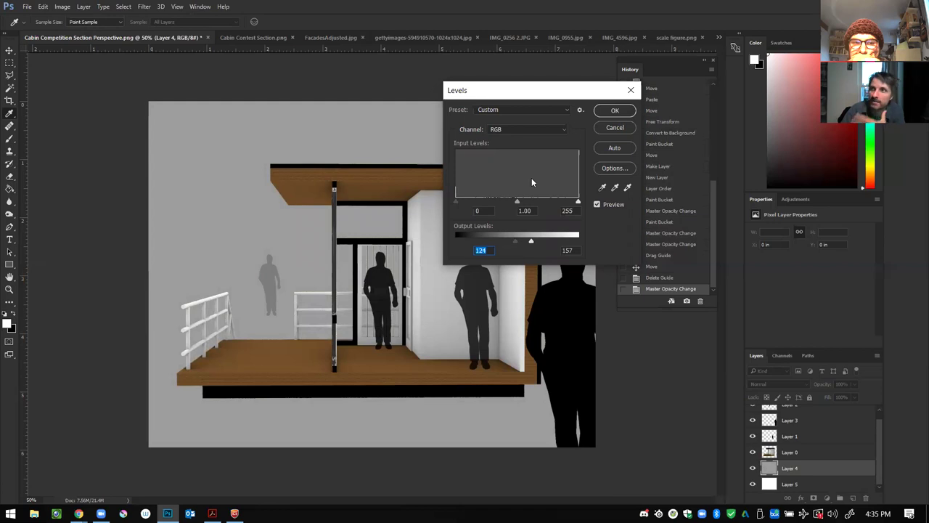
left_click_drag(532, 178, 575, 174)
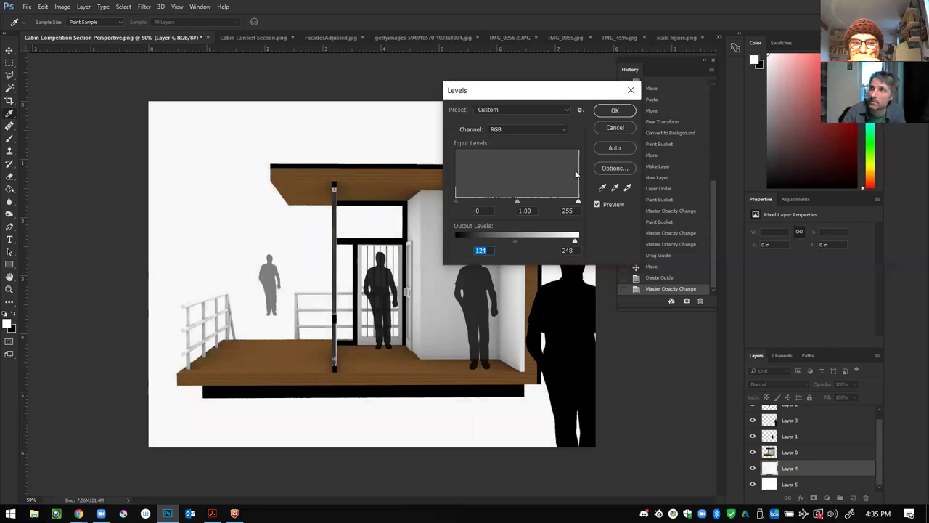
left_click_drag(575, 170, 581, 171)
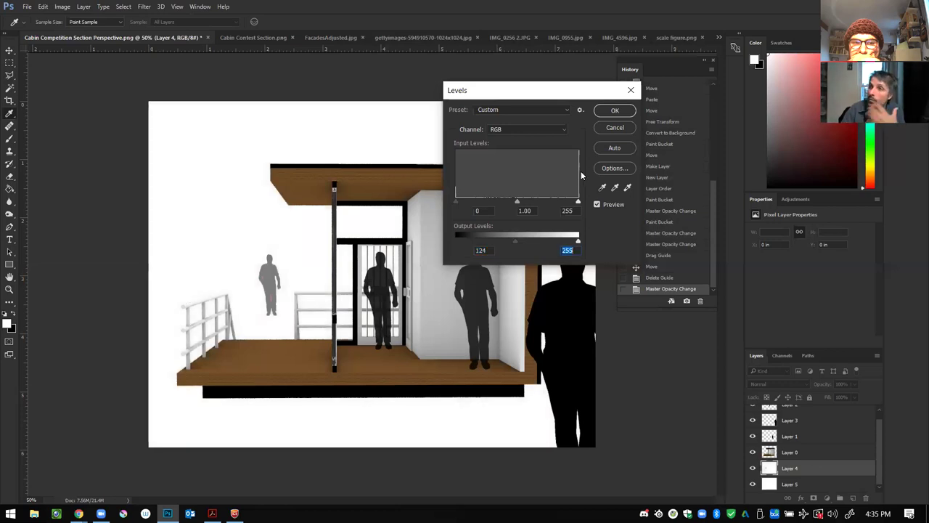
Step: Apply Levels to Layer 4 with input white at 196, output black at 138 and output white at 220
left_click_drag(578, 203, 550, 201)
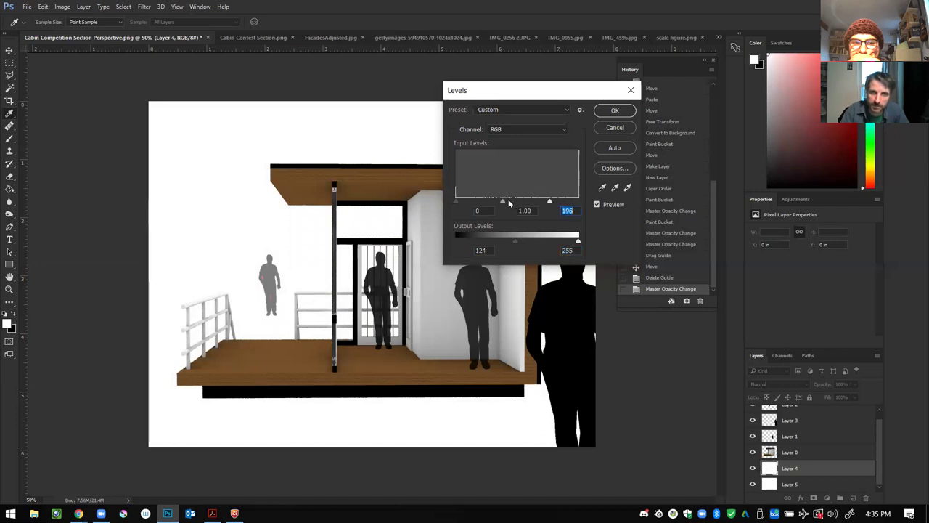
left_click_drag(579, 242, 522, 241)
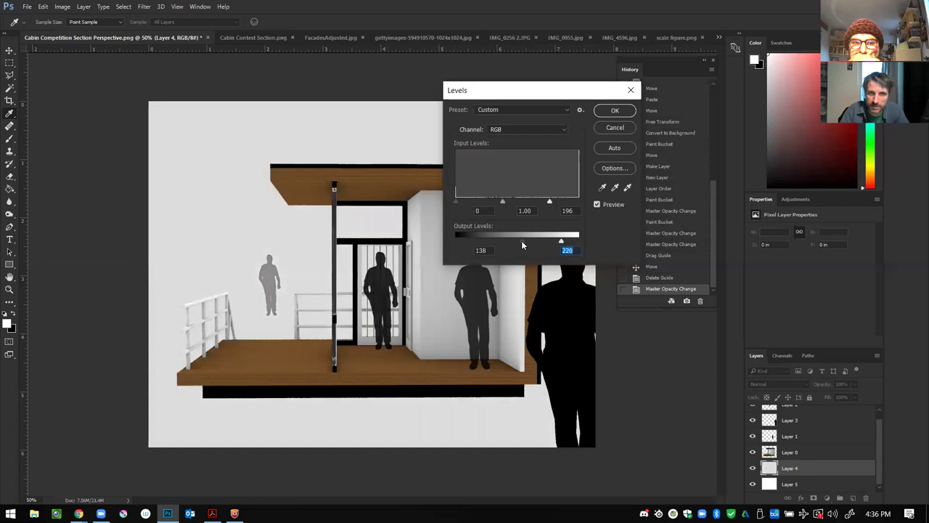
left_click(622, 113)
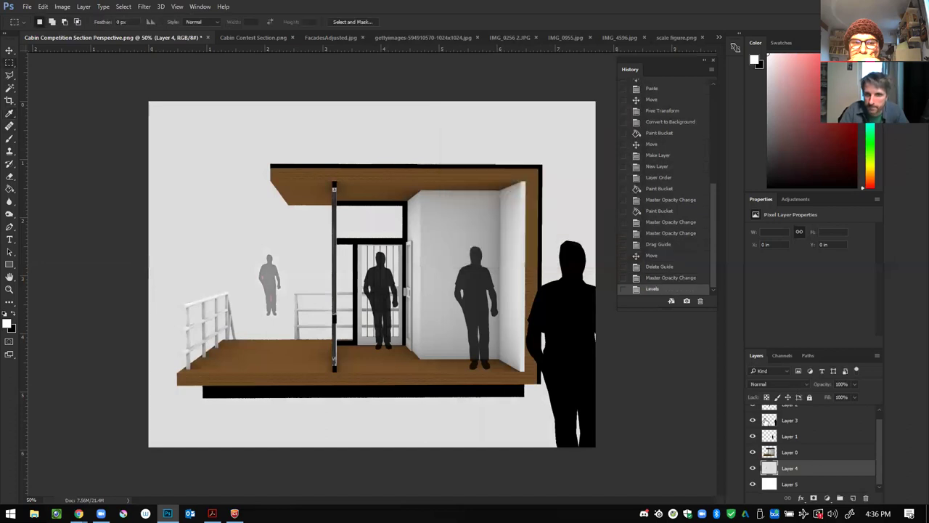
Step: Move the doorway silhouette on Layer 2 down the layer stack, below Layer 1 and beneath the cabin image on Layer 0
left_click(753, 436)
left_click(753, 436)
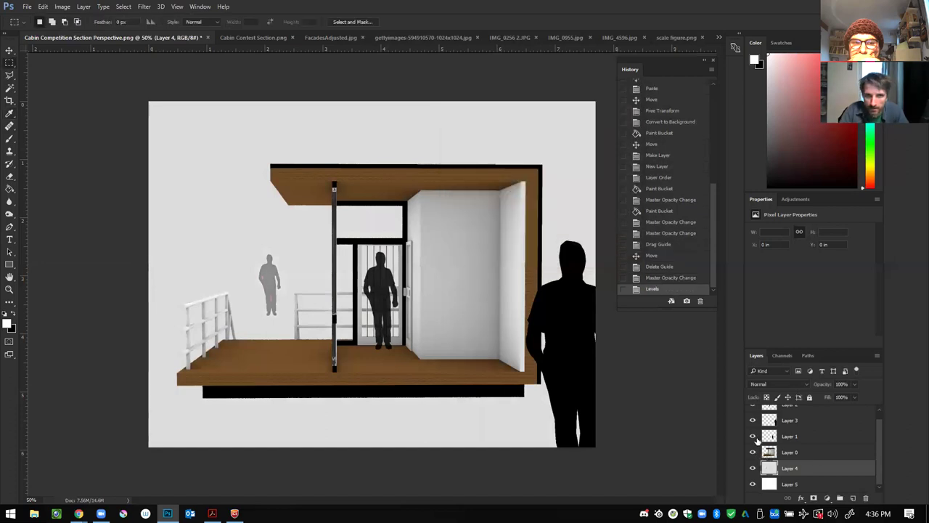
left_click(793, 440)
left_click(796, 420)
scroll(798, 428, "up", 1)
left_click_drag(794, 417, 815, 436)
left_click(753, 460)
left_click(753, 461)
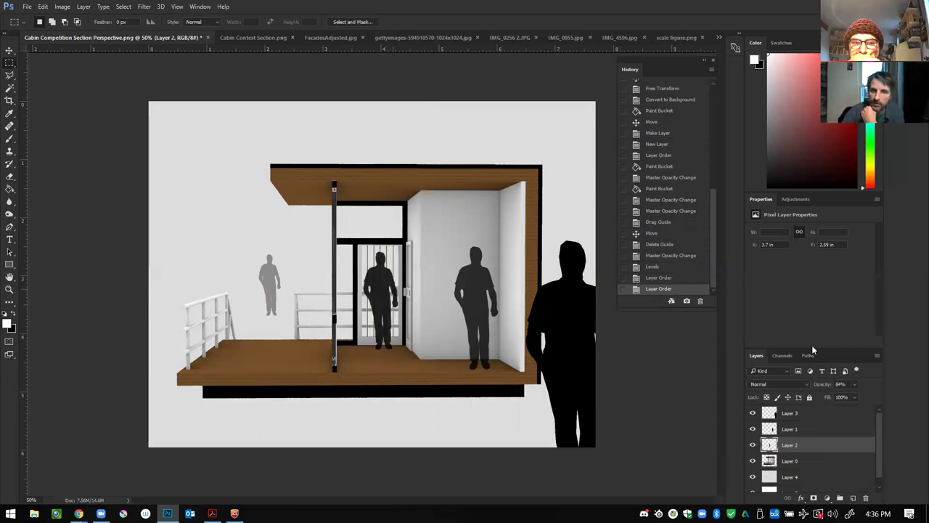
left_click_drag(845, 450, 852, 466)
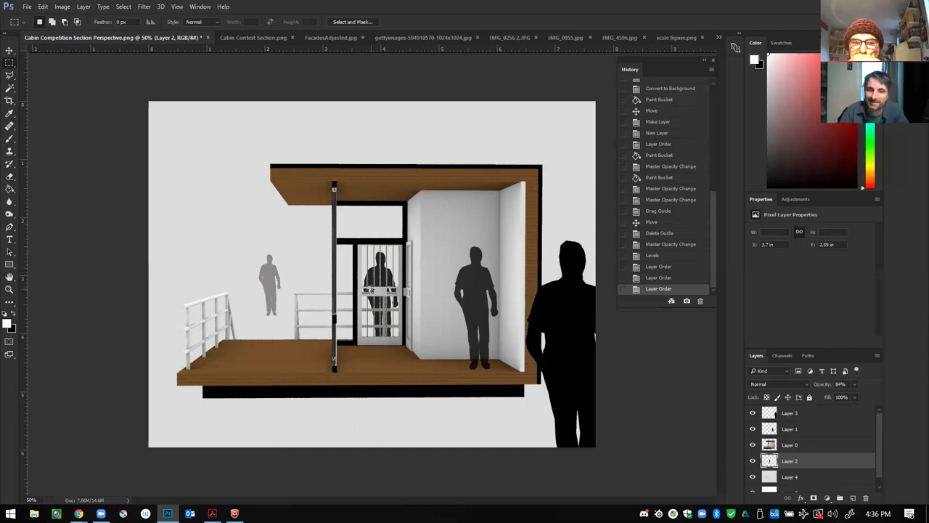
Step: Check how the doorway silhouette sits behind the door bars by hiding and restoring Layer 0 and examining the door up close
left_click(797, 446)
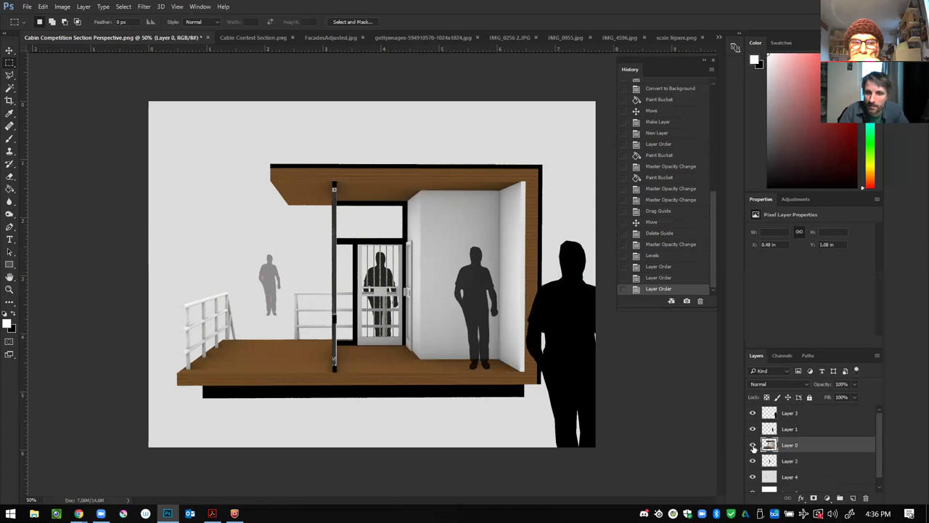
left_click(753, 445)
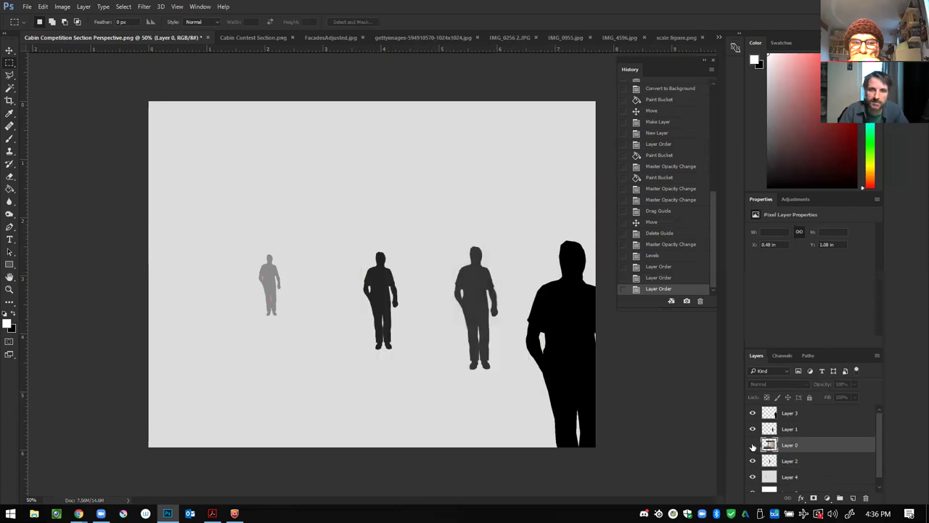
left_click(753, 445)
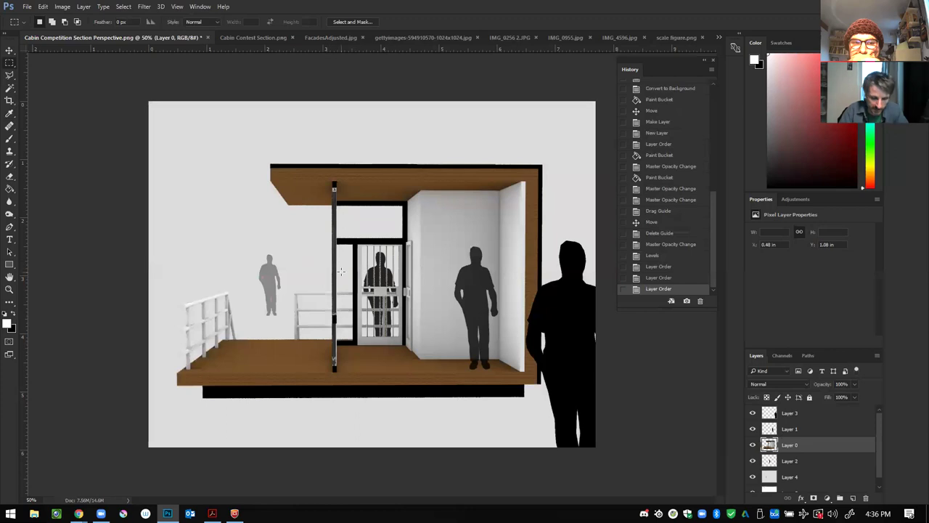
scroll(395, 281, "up", 5)
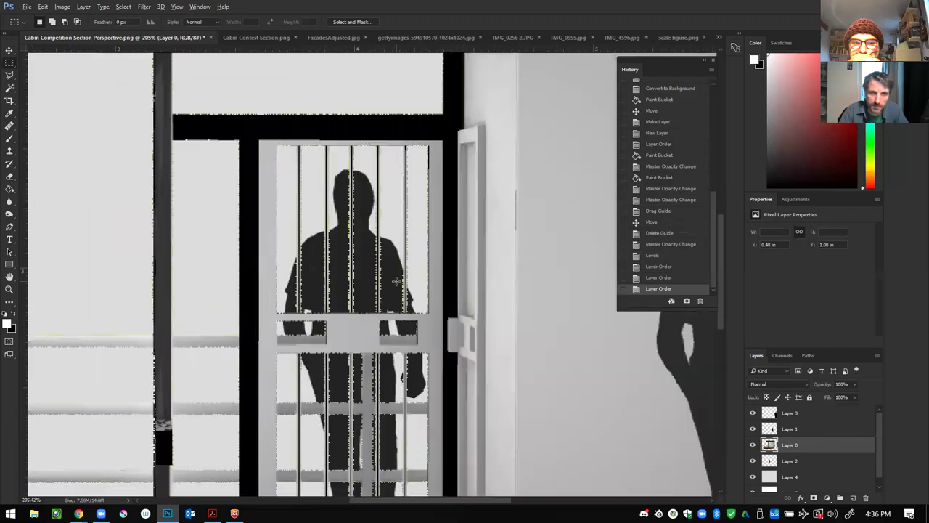
scroll(396, 278, "up", 5)
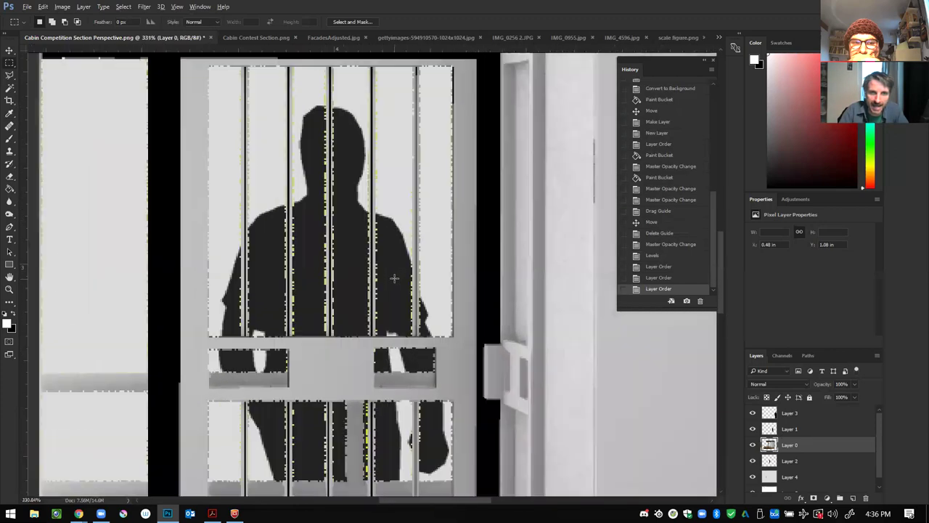
scroll(396, 251, "down", 5)
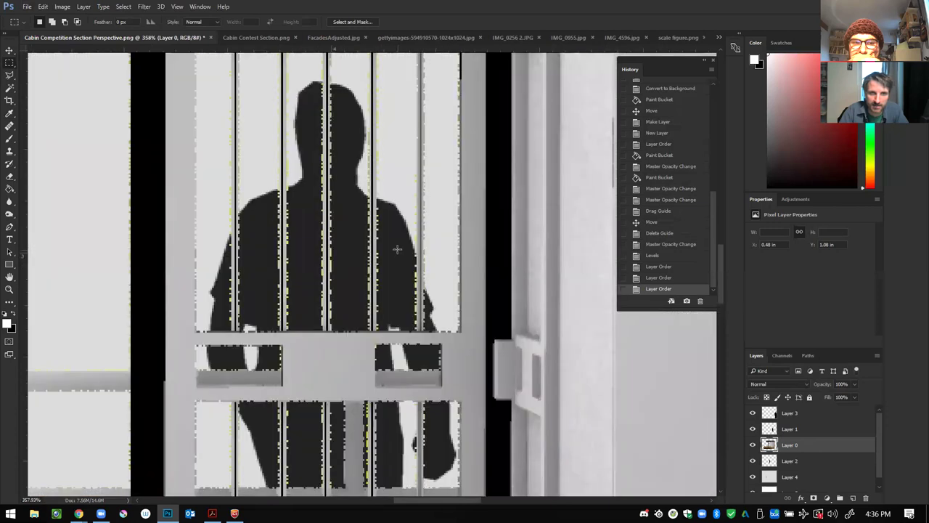
scroll(397, 249, "down", 1)
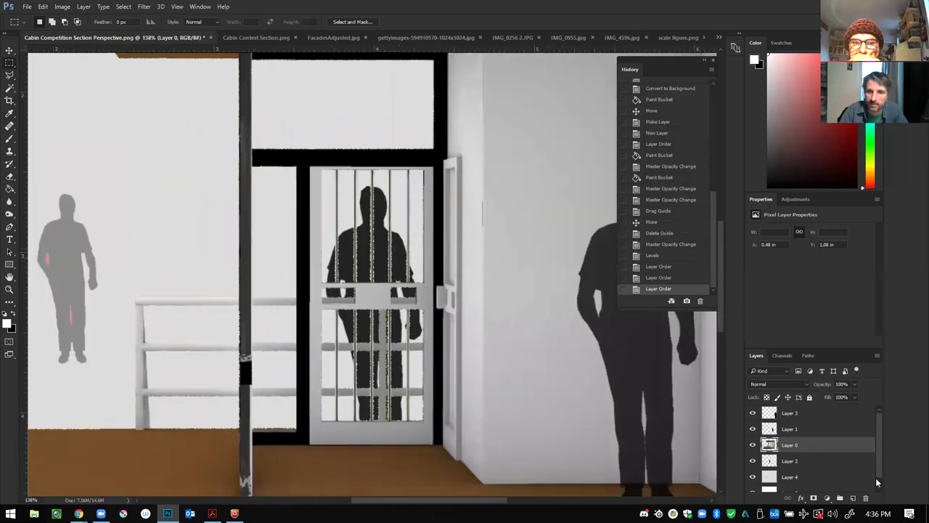
scroll(416, 280, "down", 2)
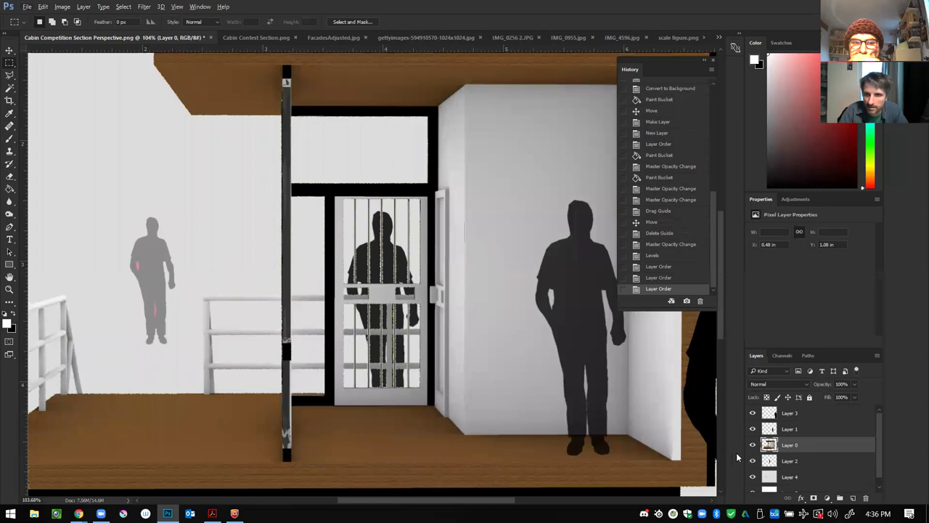
Step: Apply Levels to the doorway silhouette on Layer 2 with output black at 75, and set the layer's opacity to 100%
left_click(796, 465)
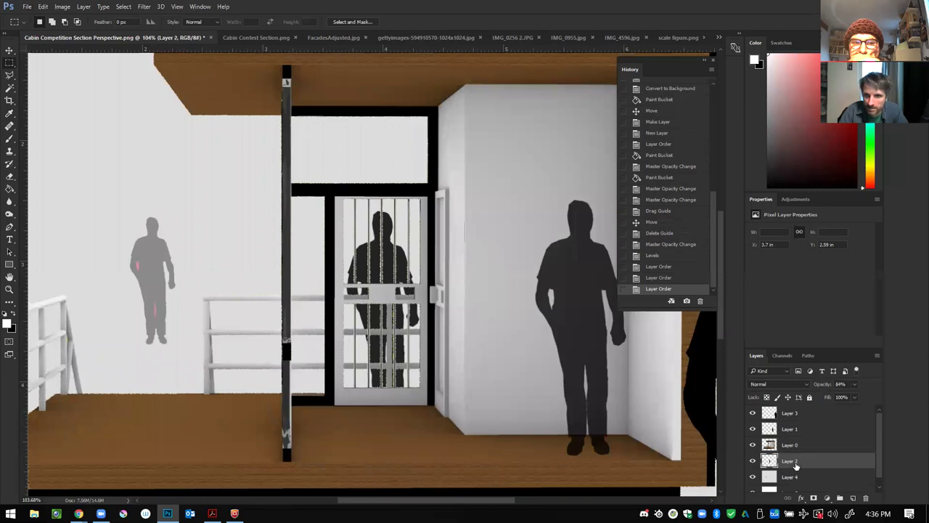
left_click(84, 7)
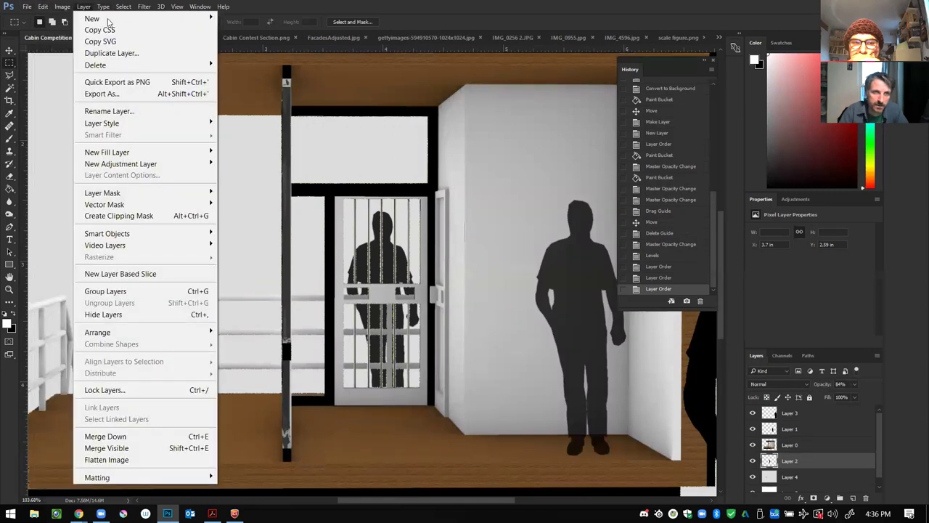
mouse_move(87, 18)
mouse_move(62, 6)
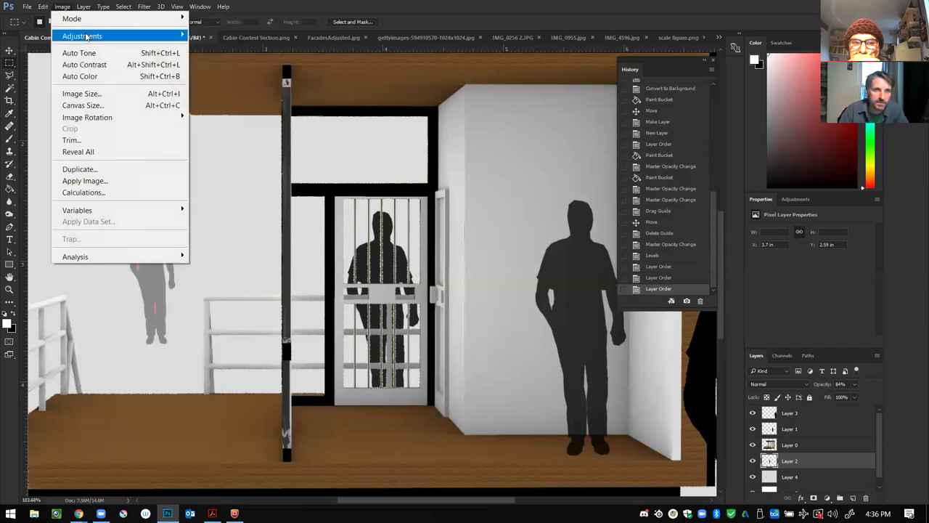
mouse_move(86, 36)
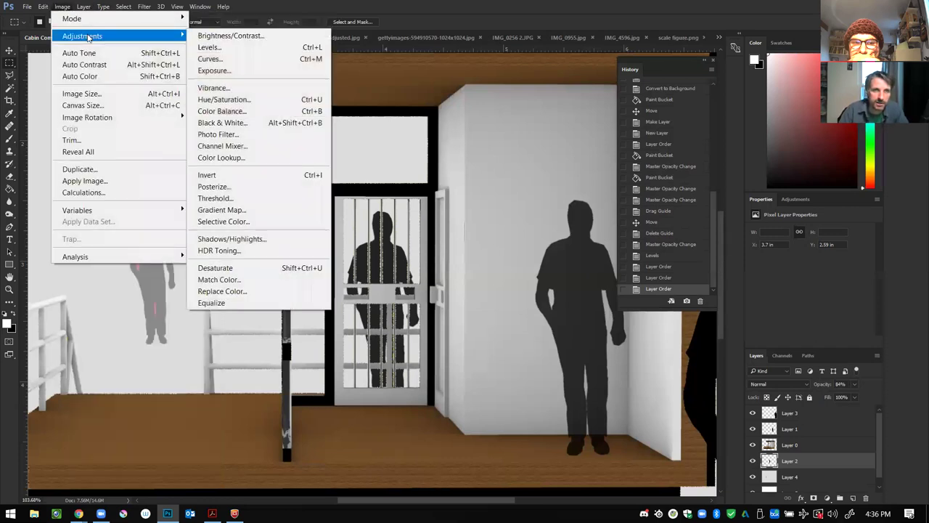
left_click(321, 49)
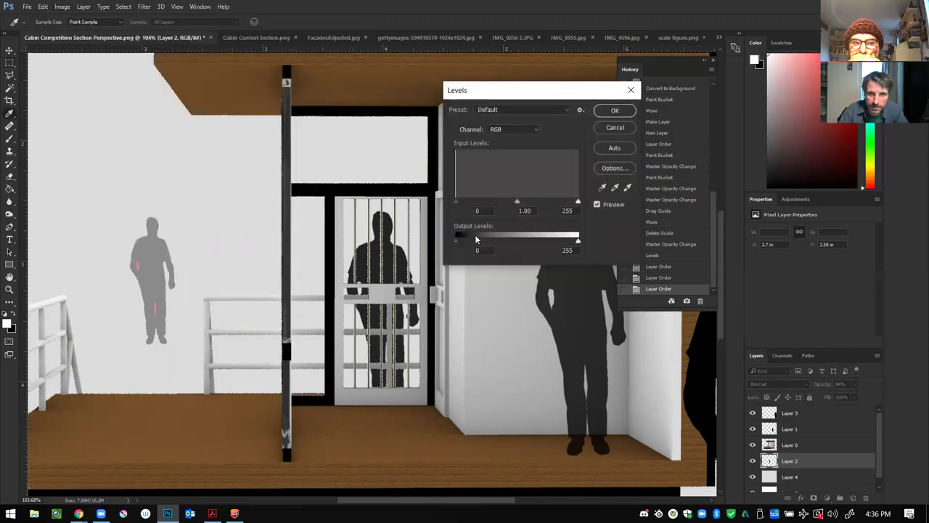
left_click_drag(461, 237, 494, 236)
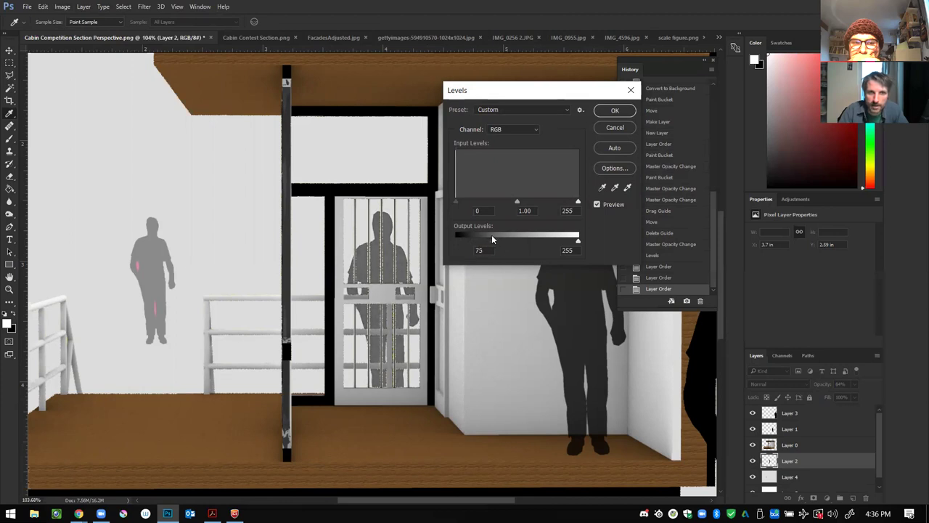
left_click(615, 111)
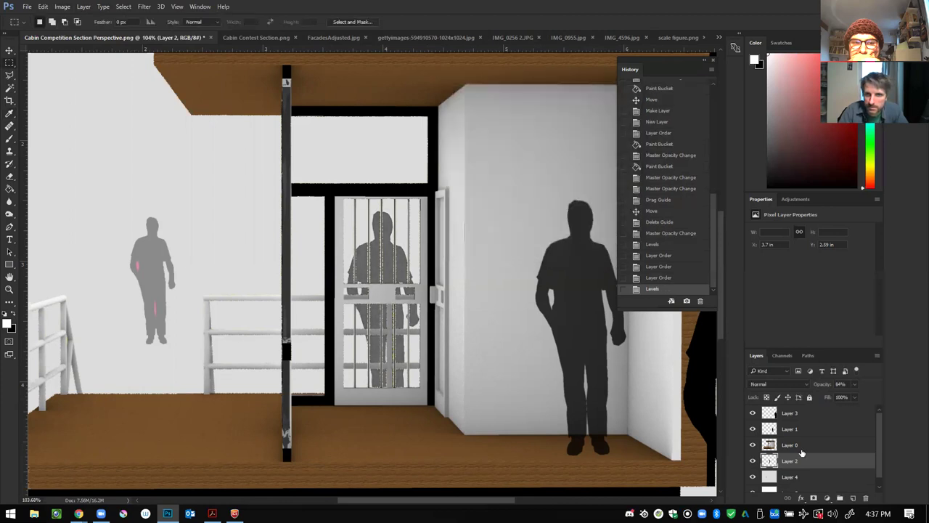
left_click_drag(855, 385, 861, 404)
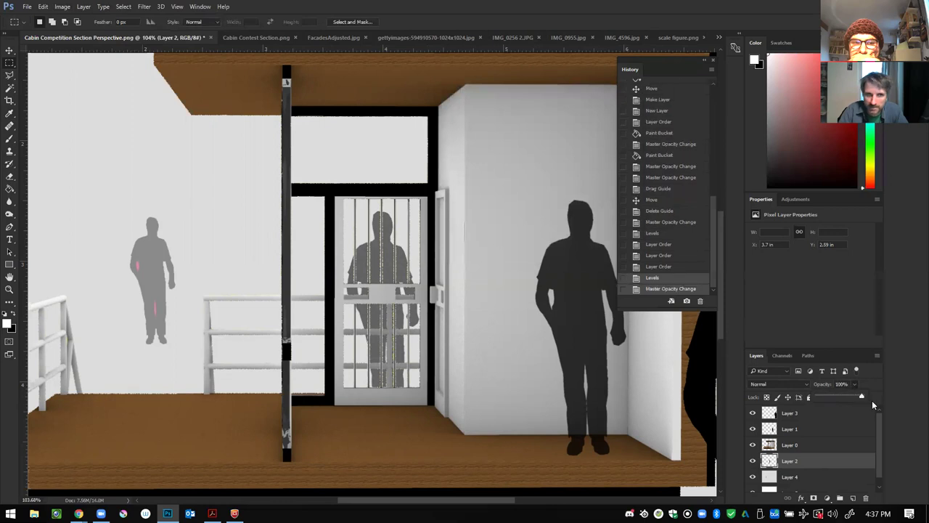
Step: Examine the cut-out edges of the cabin image up close around the door frame, the bars and the sloped roof underside
left_click(10, 50)
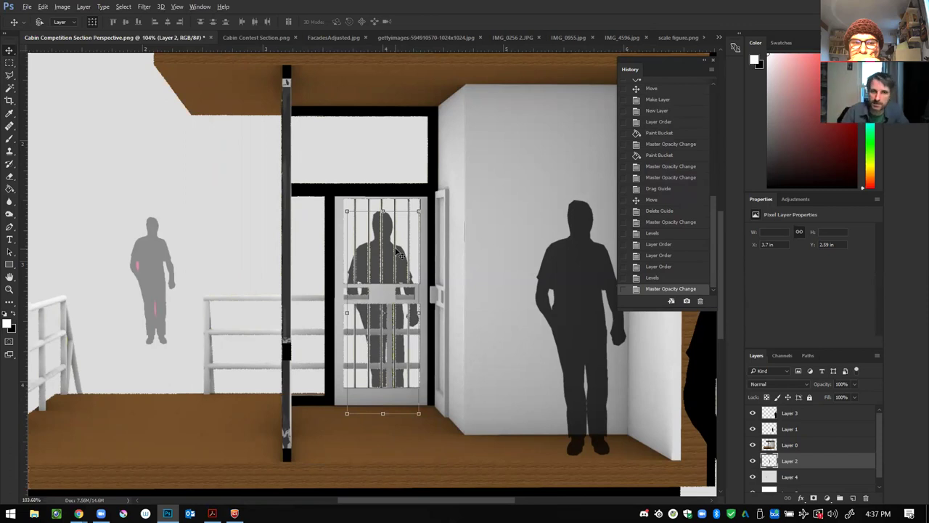
scroll(398, 252, "up", 3)
left_click(12, 63)
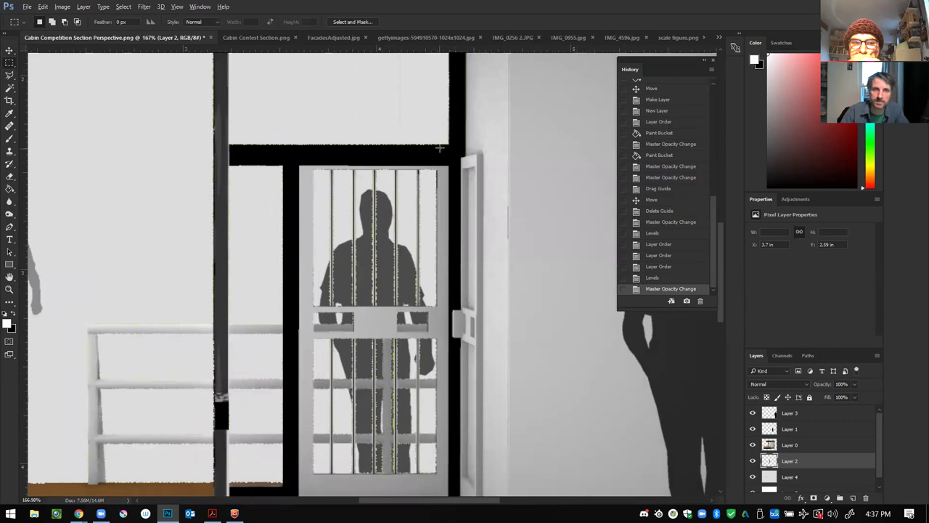
scroll(439, 147, "up", 6)
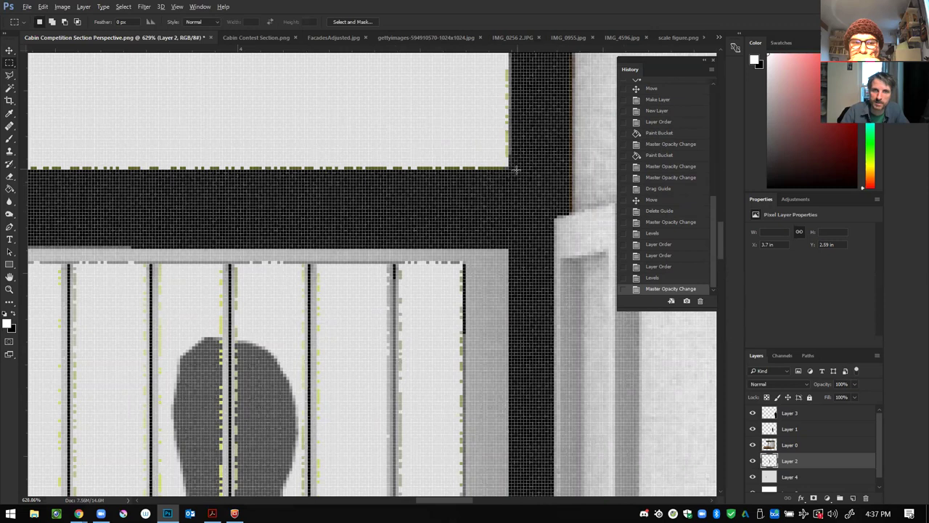
scroll(516, 170, "down", 8)
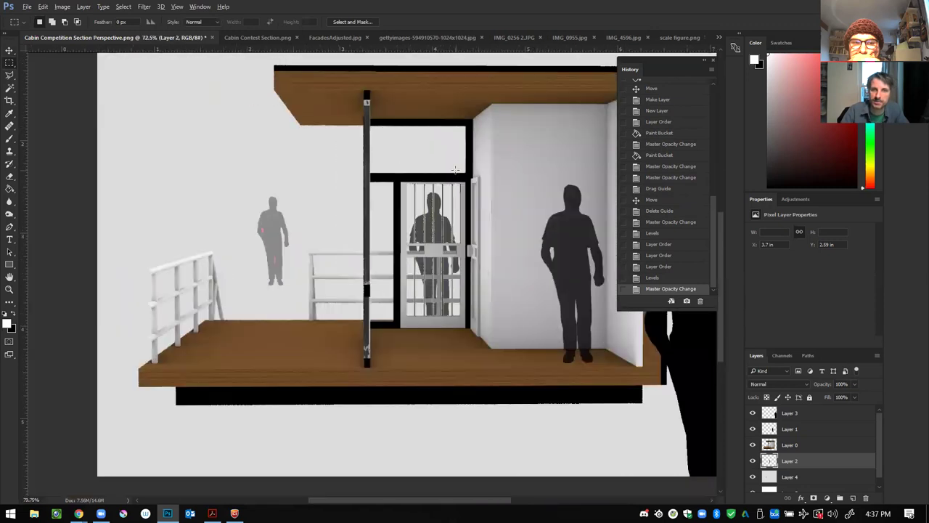
scroll(454, 170, "up", 2)
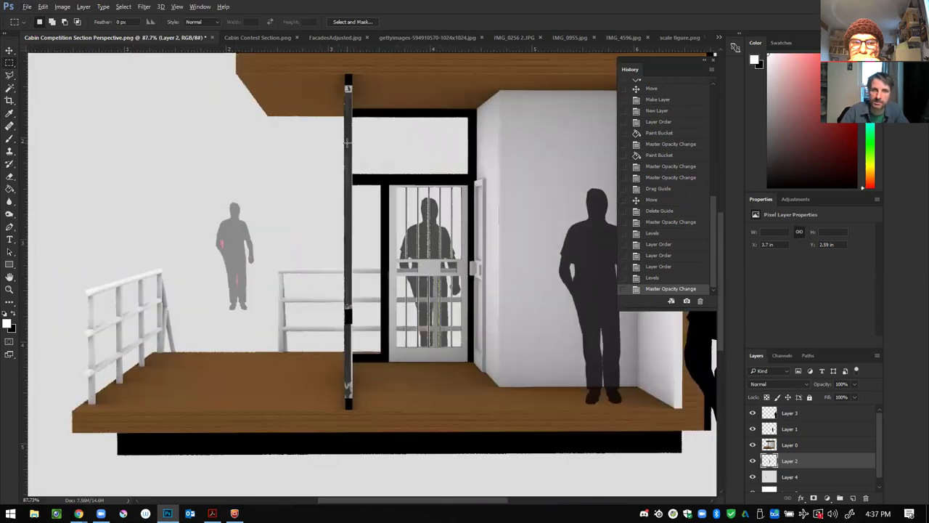
scroll(241, 79, "up", 4)
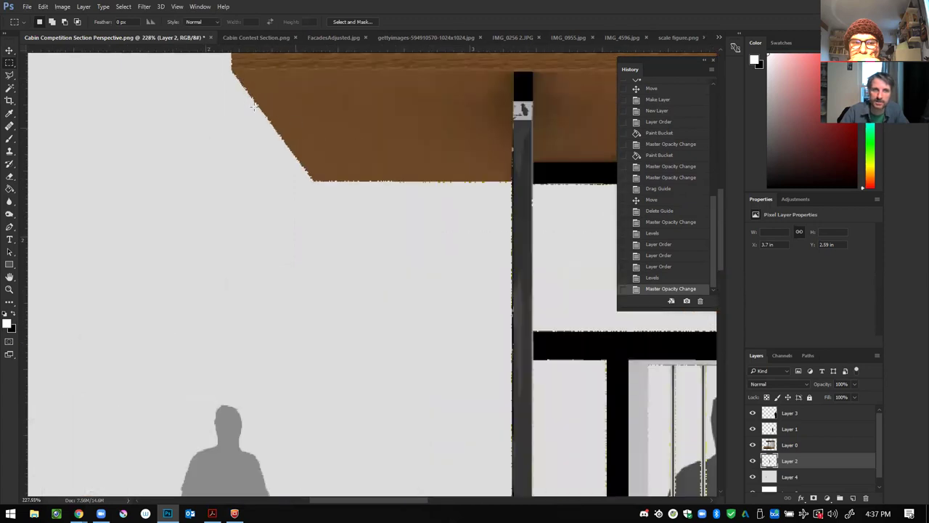
scroll(284, 136, "up", 4)
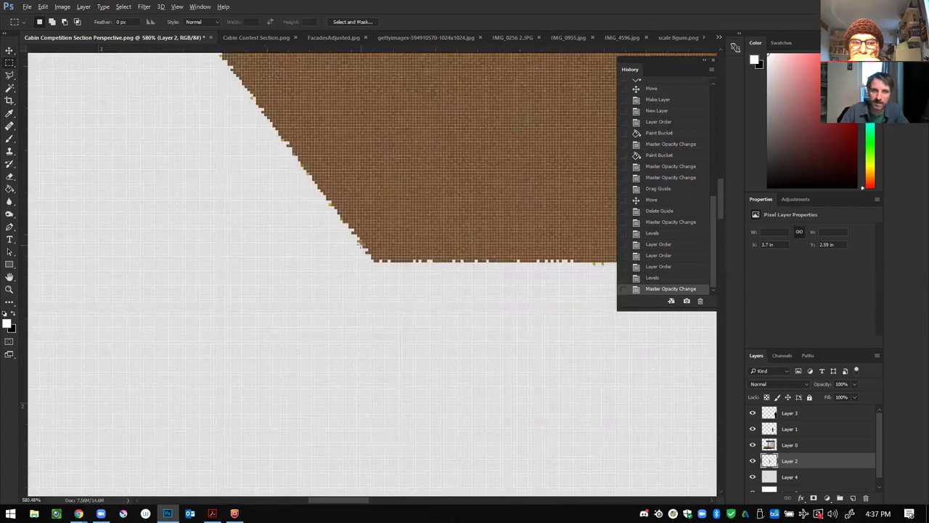
scroll(335, 221, "down", 2)
scroll(297, 206, "down", 5)
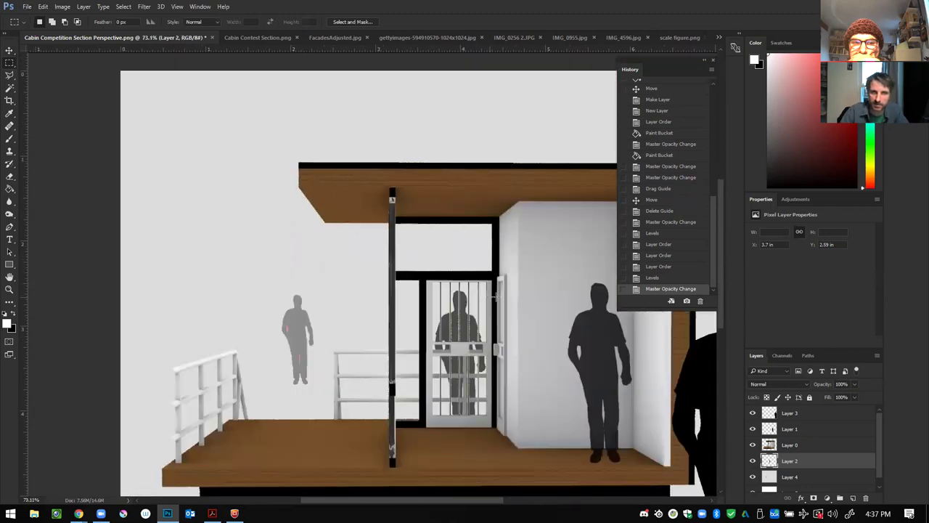
Step: Select the whole barred opening of the door with a rectangular marquee and make Layer 0 the active layer
scroll(496, 296, "up", 6)
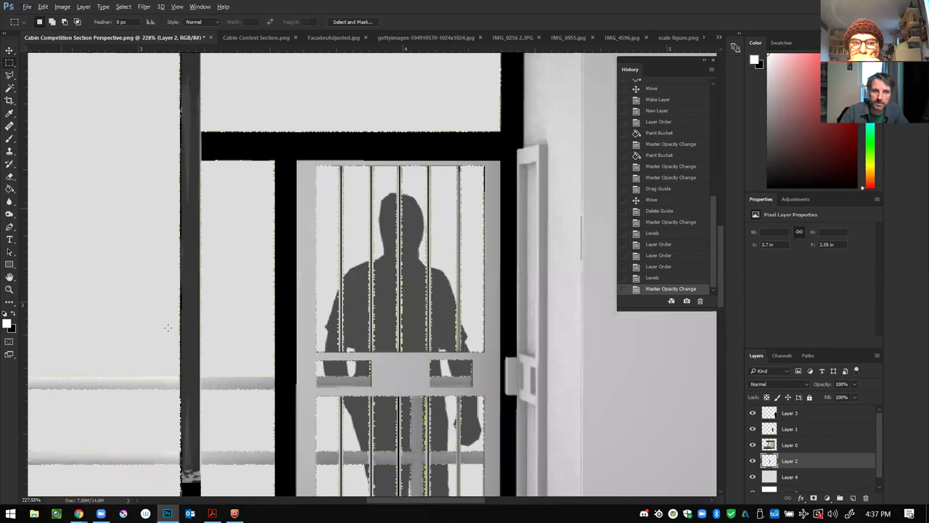
scroll(491, 227, "up", 3)
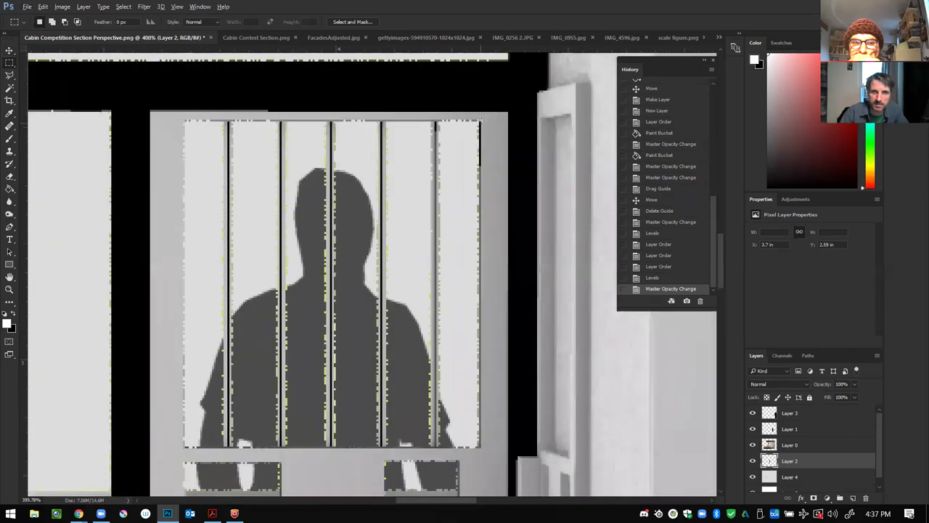
left_click_drag(475, 123, 99, 426)
left_click(473, 122)
scroll(474, 122, "up", 3)
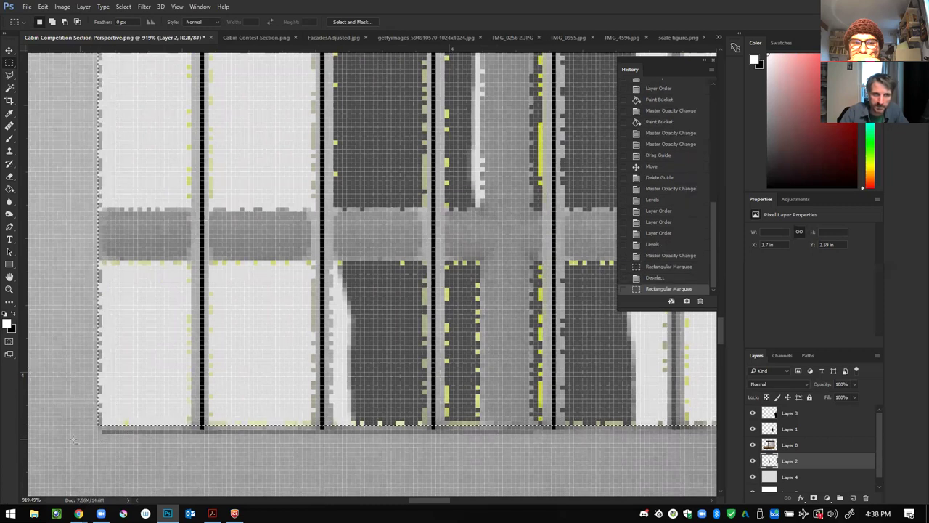
scroll(72, 439, "down", 5, "alt")
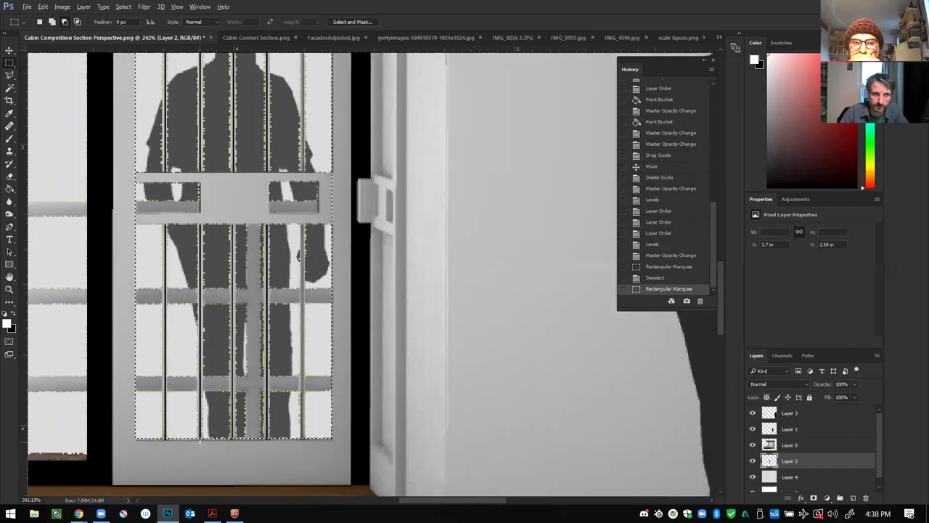
scroll(201, 444, "down", 2, "alt")
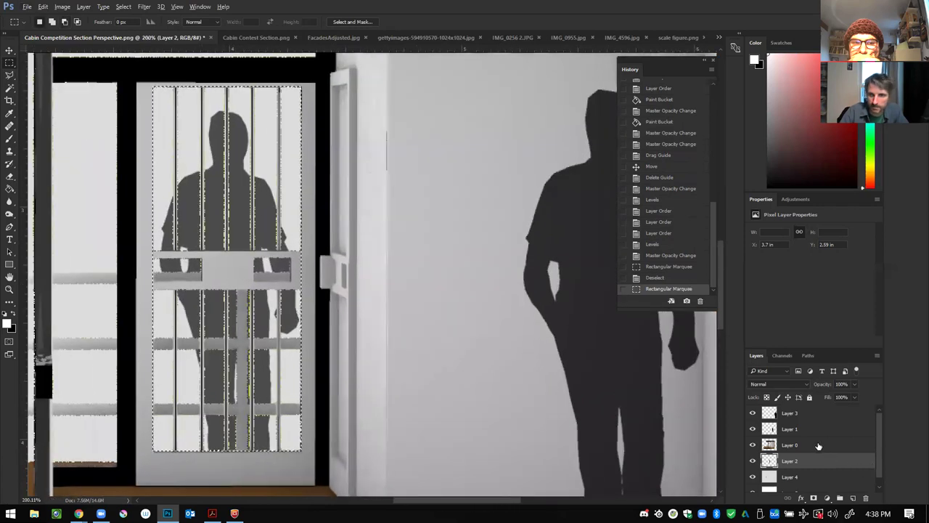
left_click(820, 446)
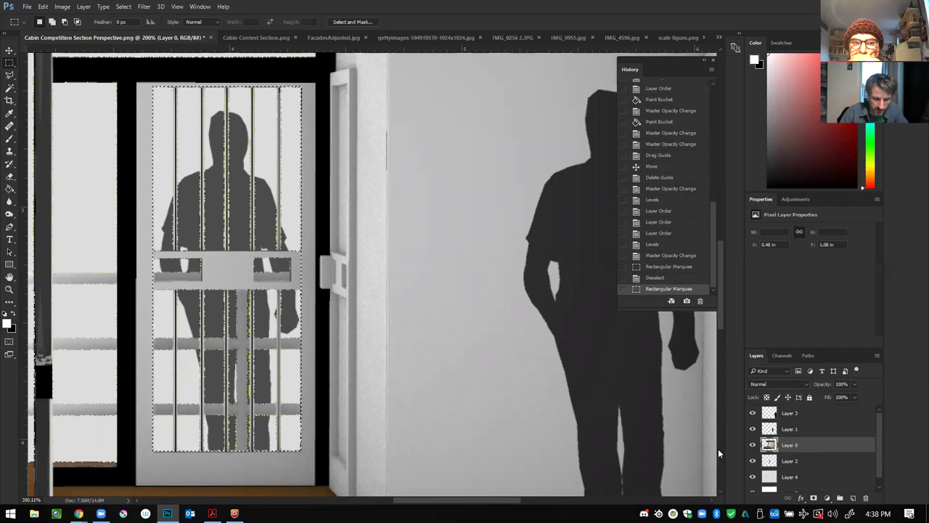
Step: Try cutting the selected door bars out of Layer 0, inspect the edges of the opening, and undo the cut
key("ctrl+x")
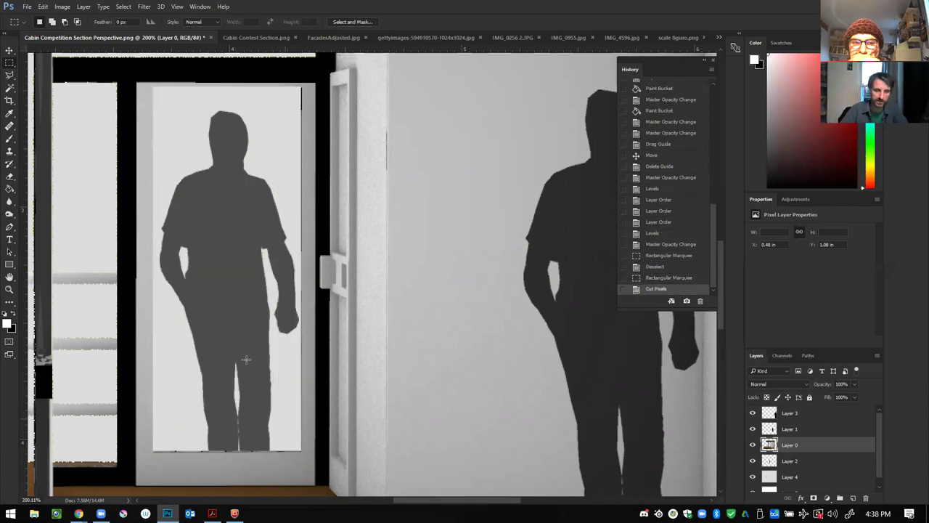
scroll(131, 254, "up", 3)
key("super")
key("Escape")
scroll(239, 259, "up", 3)
scroll(197, 272, "left", 3)
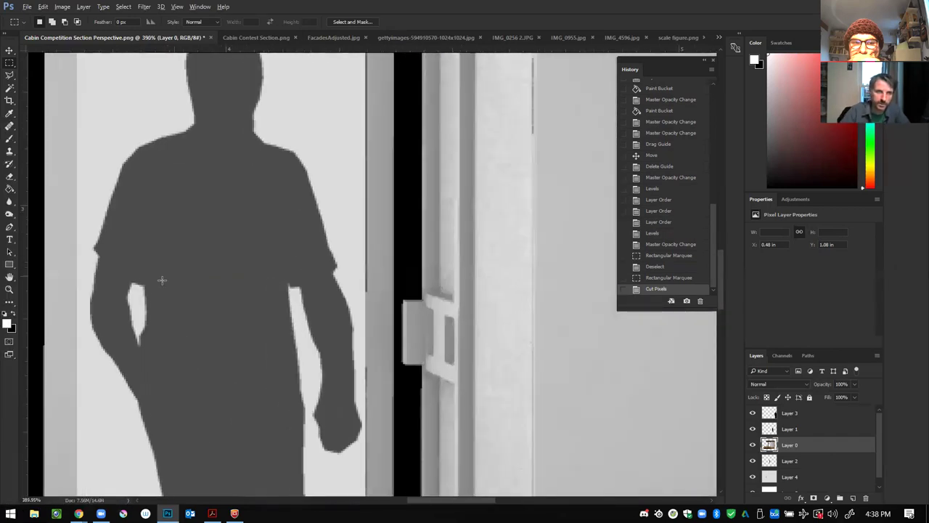
scroll(208, 280, "down", 5)
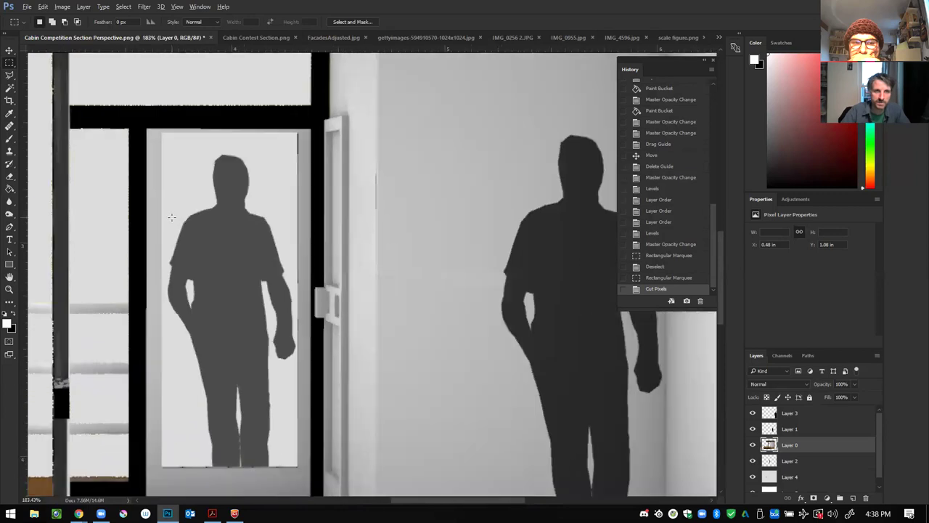
scroll(164, 220, "up", 2)
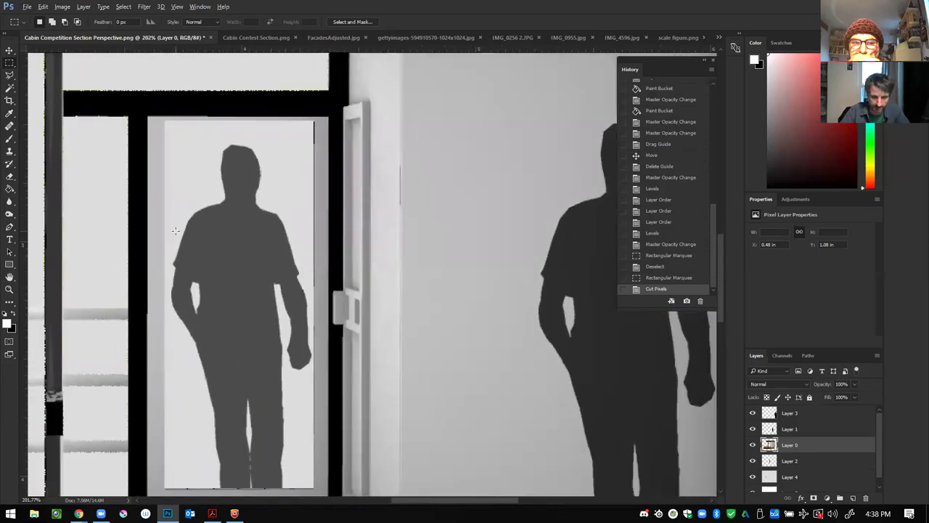
key("ctrl+z")
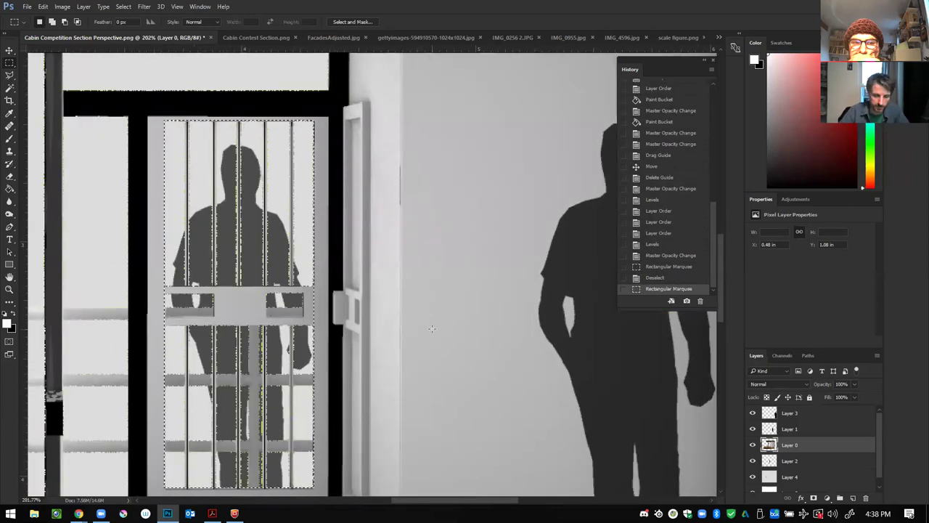
left_click(71, 9)
mouse_move(45, 11)
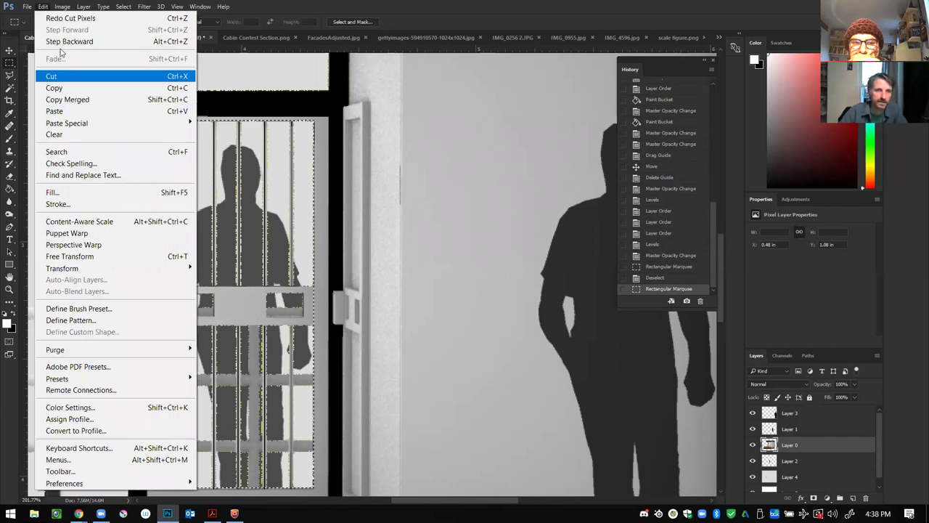
mouse_move(123, 7)
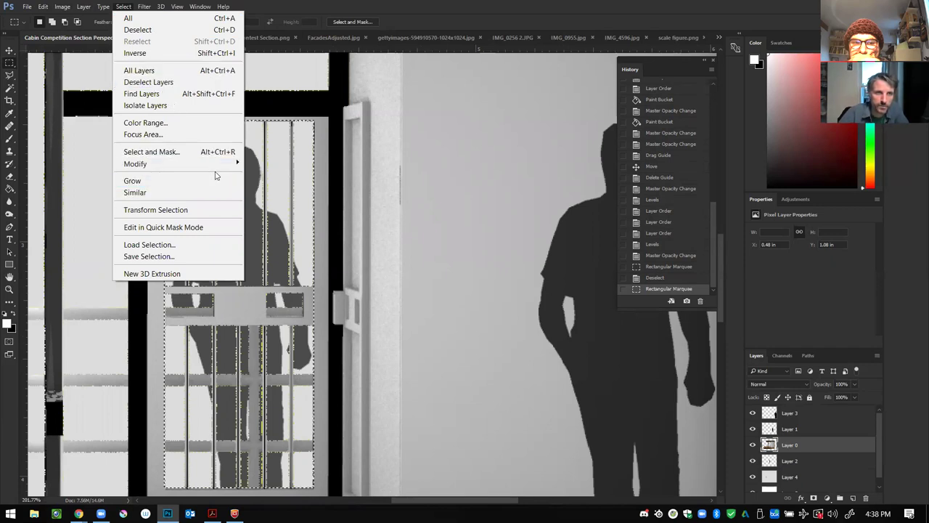
left_click(299, 11)
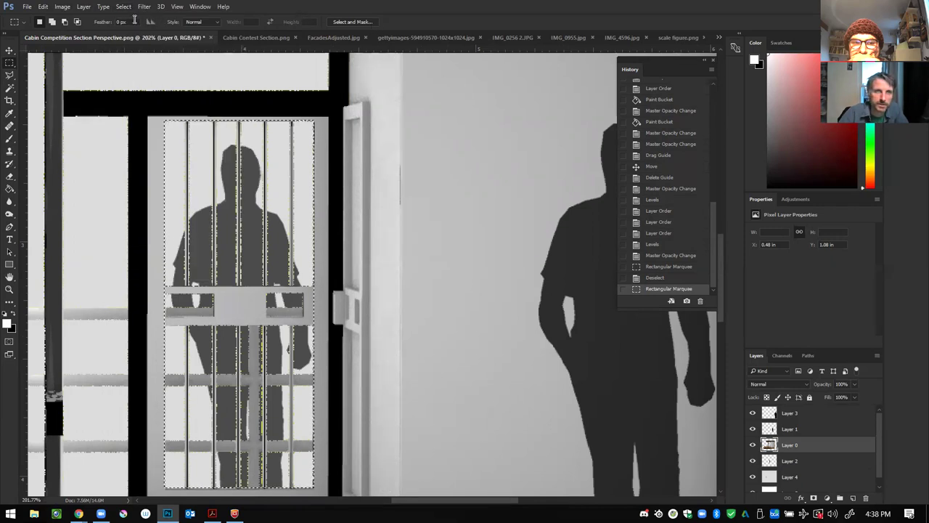
Step: Set the marquee feather to 2 px, cut the selected door bars out of Layer 0 and inspect the edge
left_click_drag(136, 22, 116, 21)
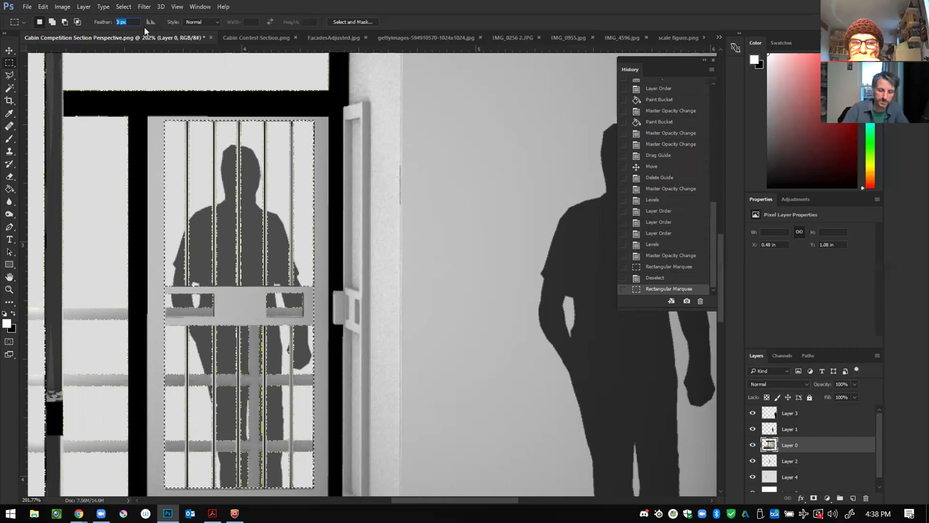
type("2")
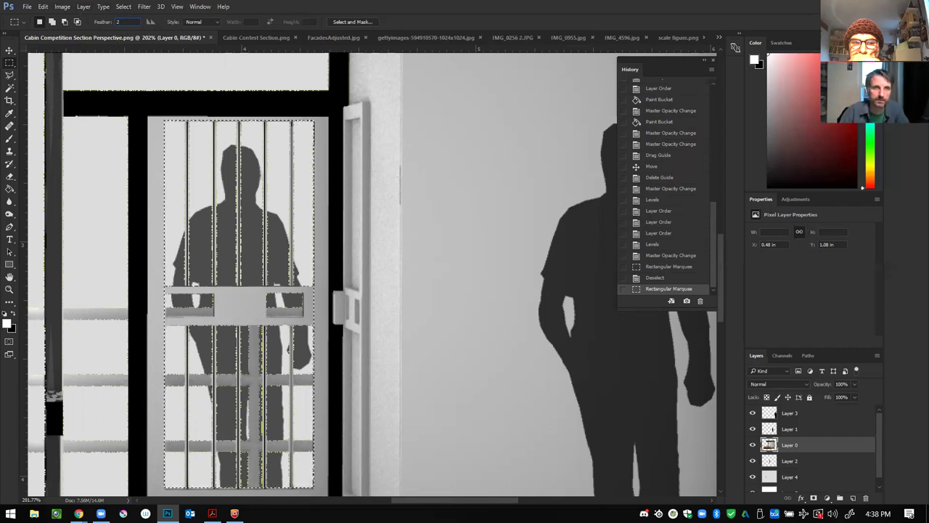
key("Return")
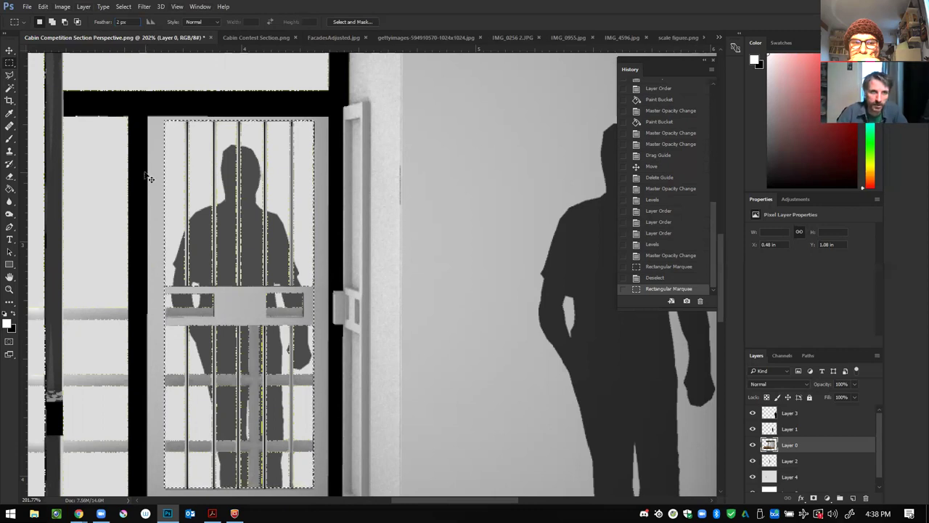
key("ctrl+x")
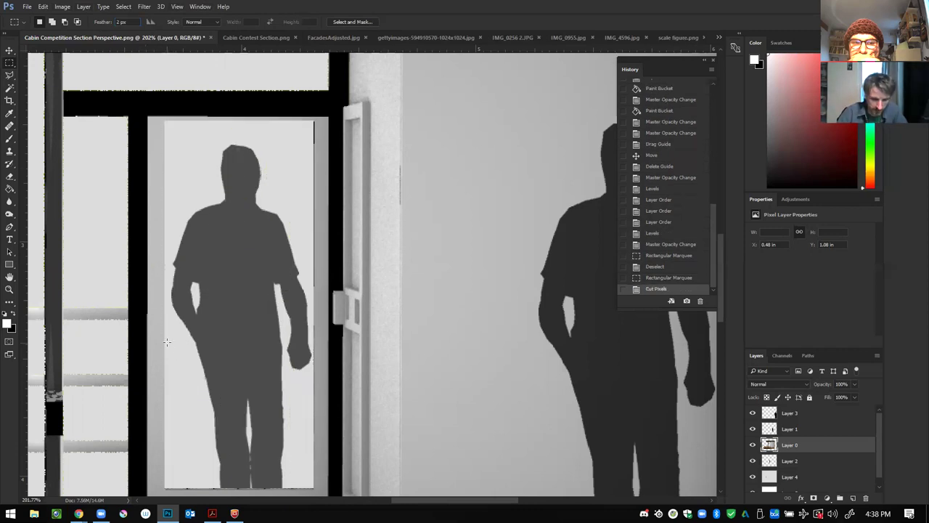
scroll(166, 342, "up", 10)
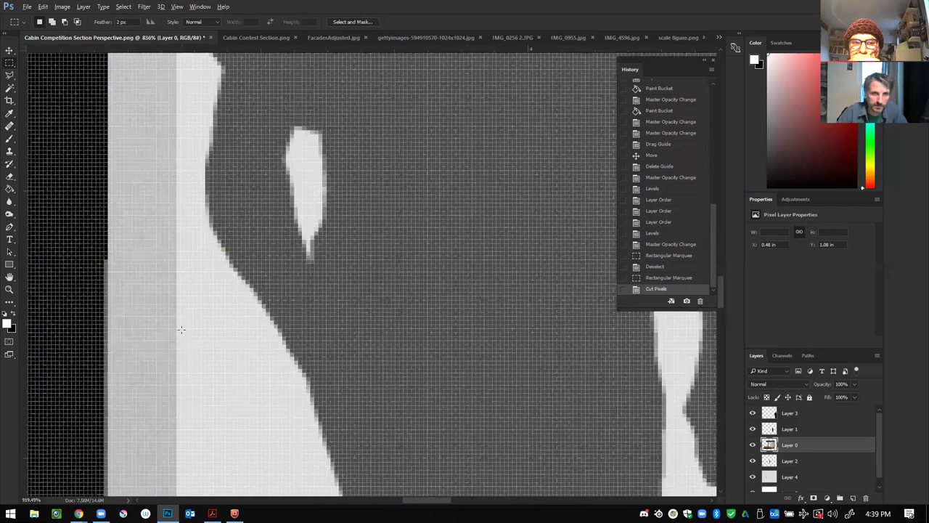
Step: Inspect both side edges of the cut-out door opening up close and undo the feathered cut of the bars
scroll(180, 330, "down", 10)
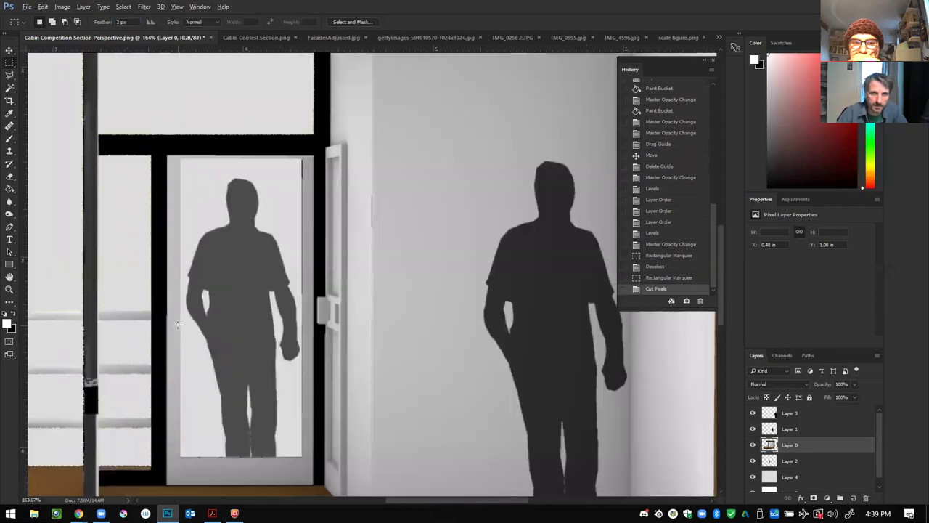
scroll(310, 249, "up", 8)
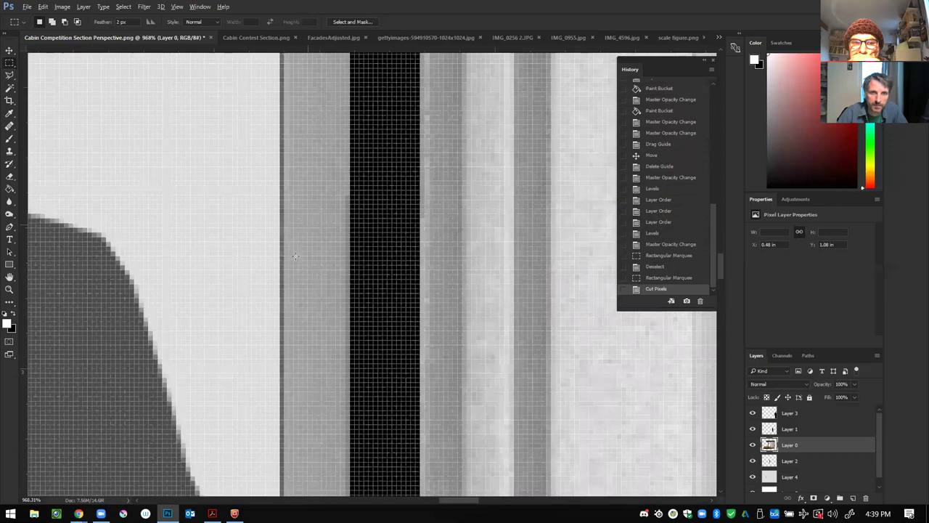
scroll(275, 236, "down", 10)
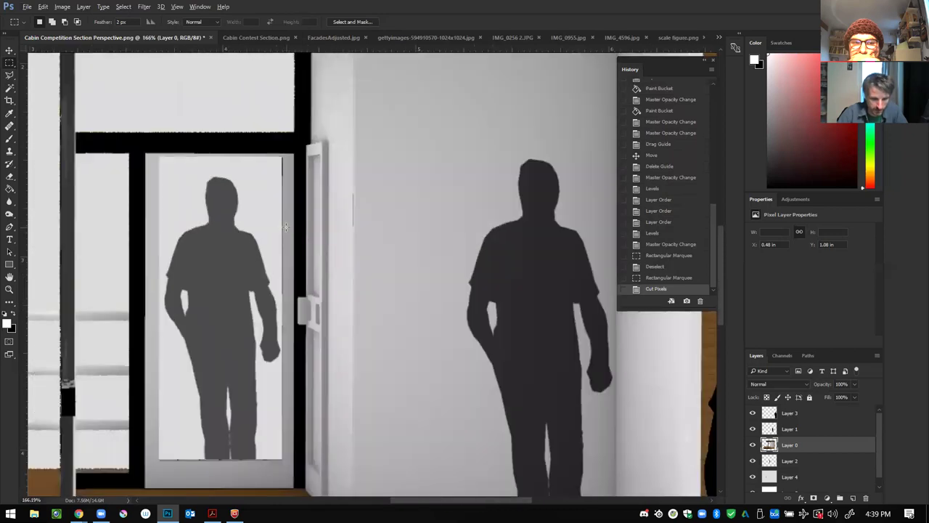
key("ctrl+z")
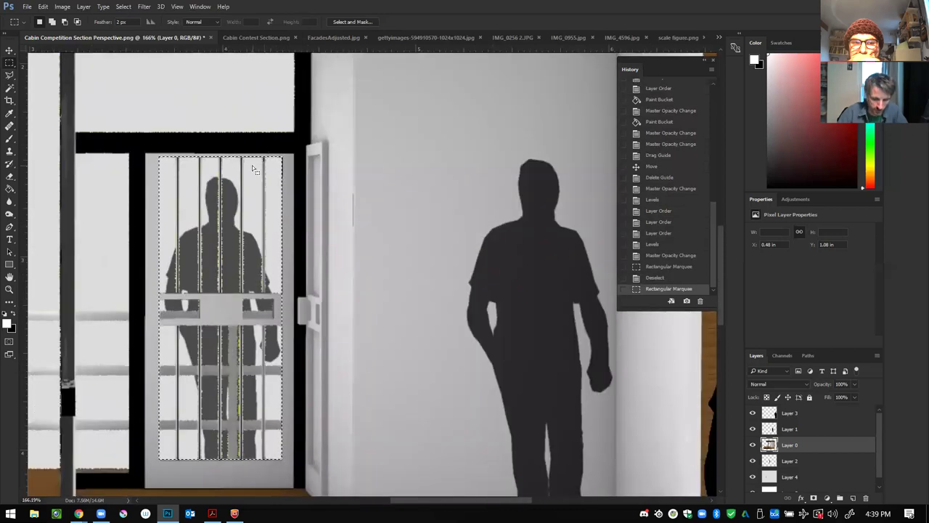
Step: Try cutting a small rectangular test patch out of the black beam above the door with the 2 px feather, and undo it
scroll(248, 134, "up", 1)
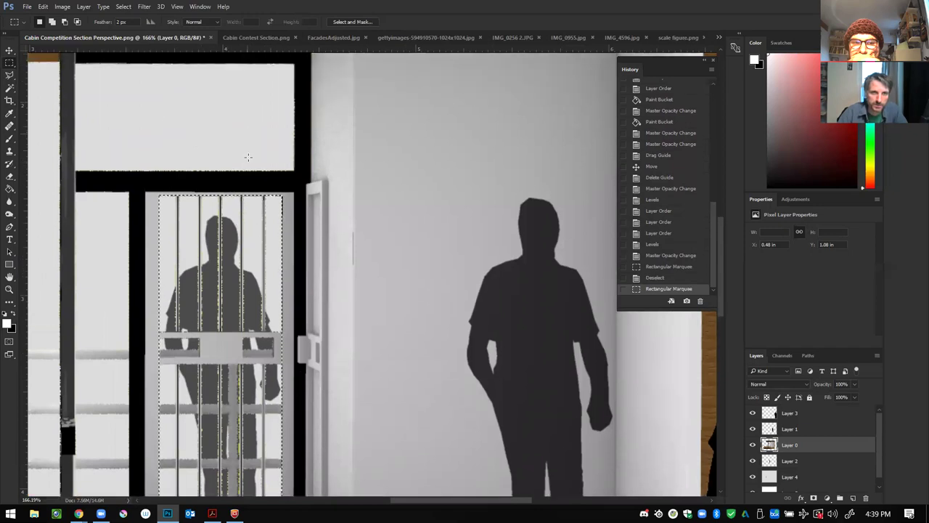
key("super")
key("super")
scroll(280, 203, "up", 5)
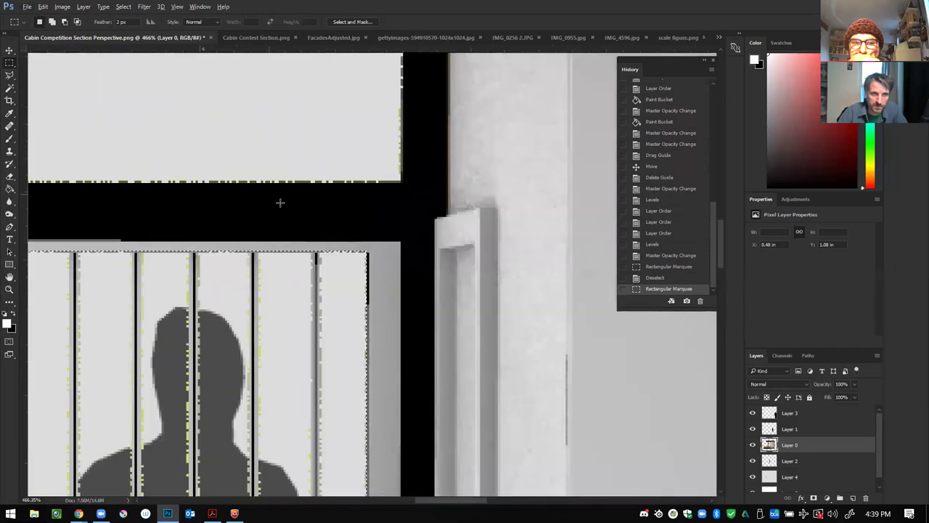
left_click_drag(300, 163, 276, 247)
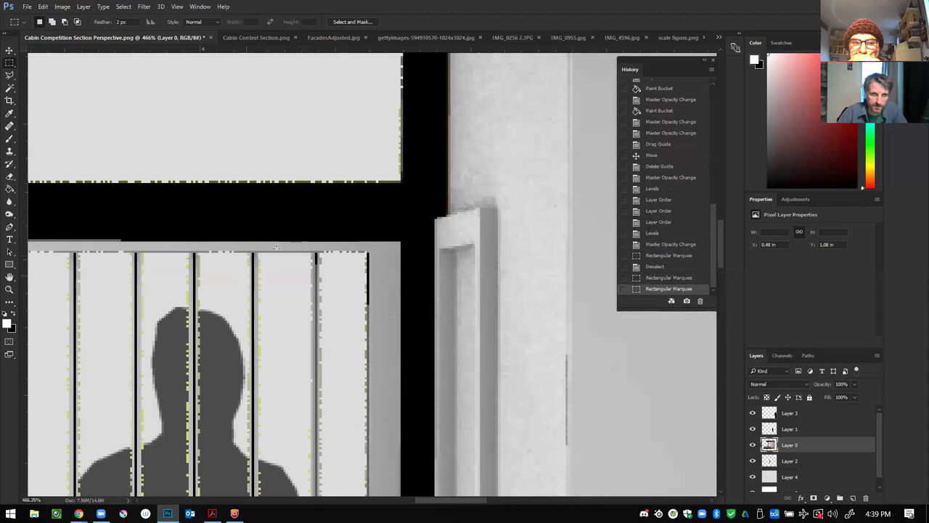
key("ctrl+x")
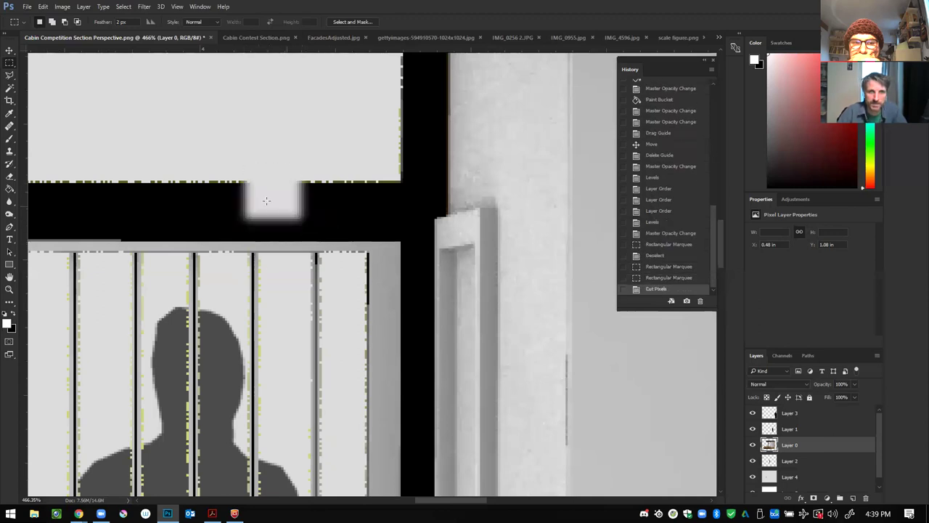
key("ctrl+z")
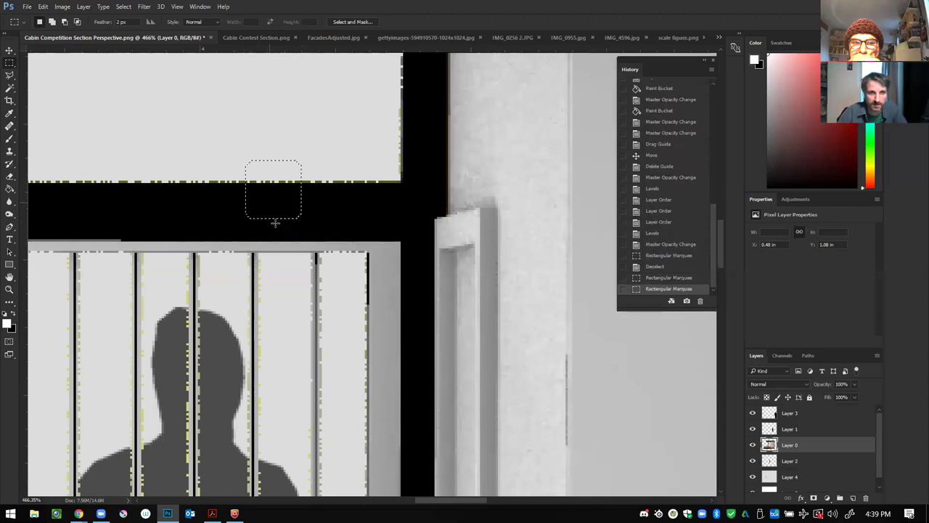
Step: Marquee a small patch on the beam above the door and set the marquee feather to 1 px
left_click_drag(333, 160, 383, 211)
left_click(120, 22)
type("1")
key("Return")
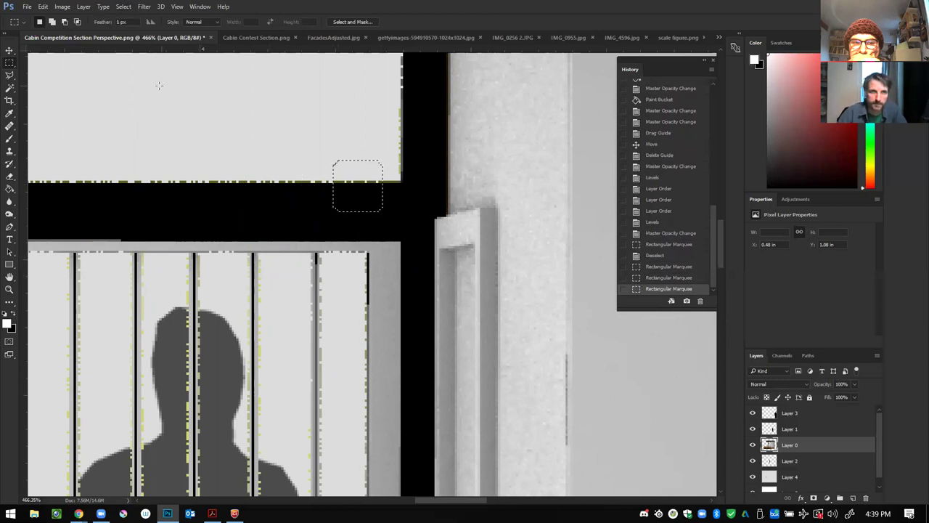
Step: Try cutting a wider test patch out of the beam above the door with the 1 px feather, and undo the cut
left_click_drag(291, 162, 214, 211)
key("ctrl+x")
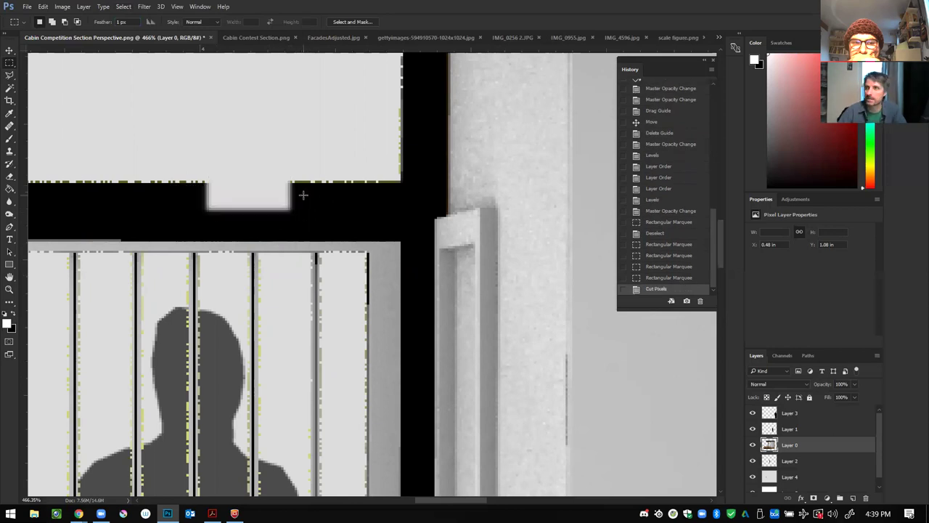
key("ctrl+z")
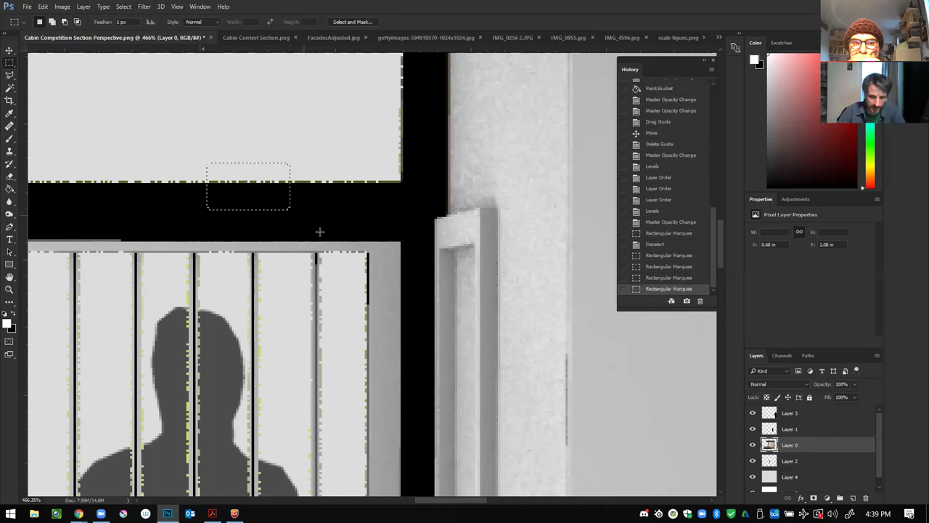
Step: Select the whole barred door opening from its upper corner to its lower corner with the 1 px feather and cut the bars out of Layer 0
scroll(339, 226, "up", 3)
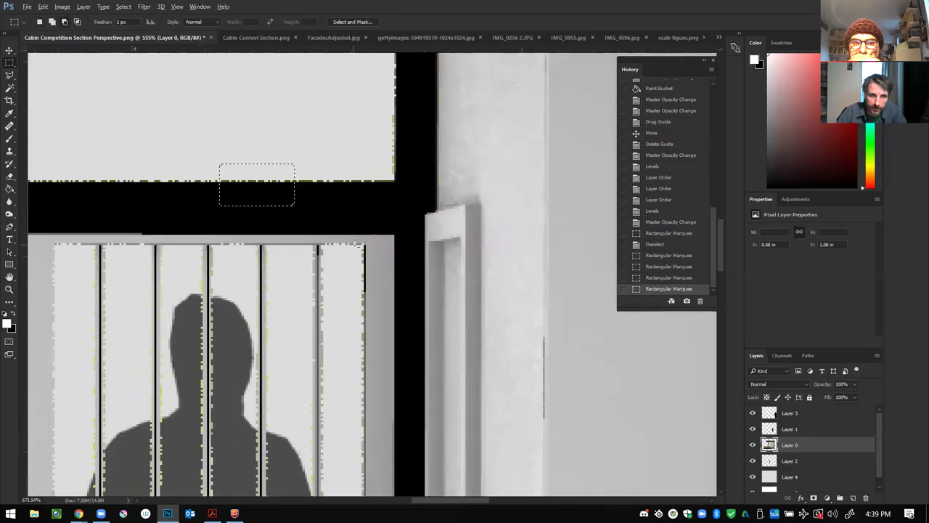
left_click_drag(371, 247, 48, 59)
scroll(363, 276, "down", 8)
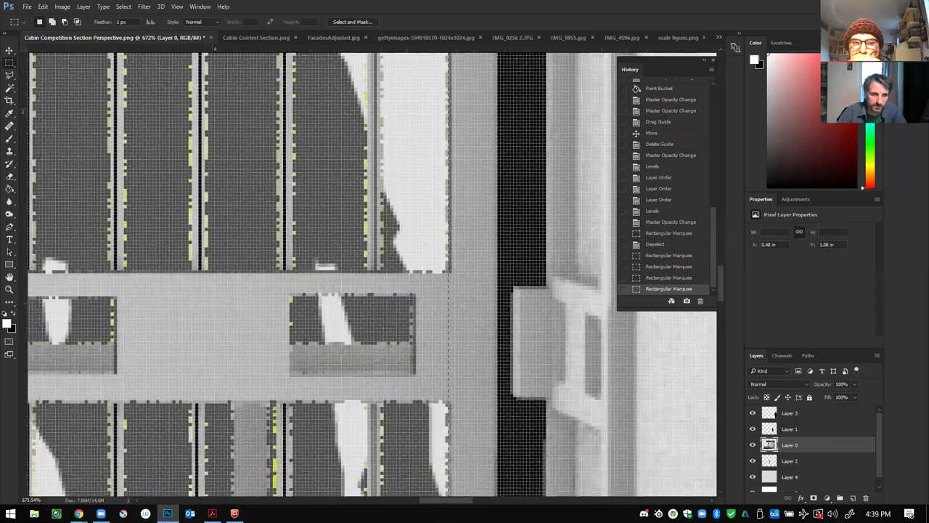
left_click_drag(106, 370, 155, 305)
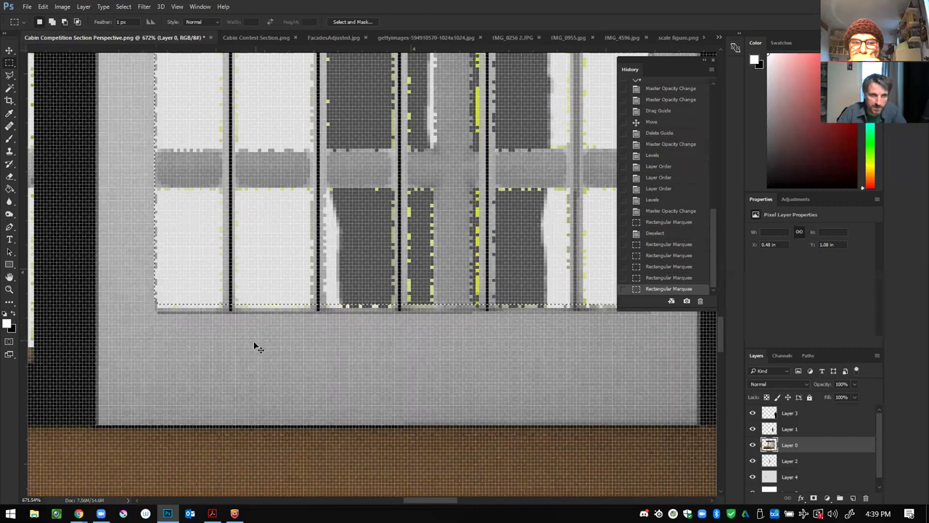
key("ctrl+x")
scroll(190, 357, "down", 10)
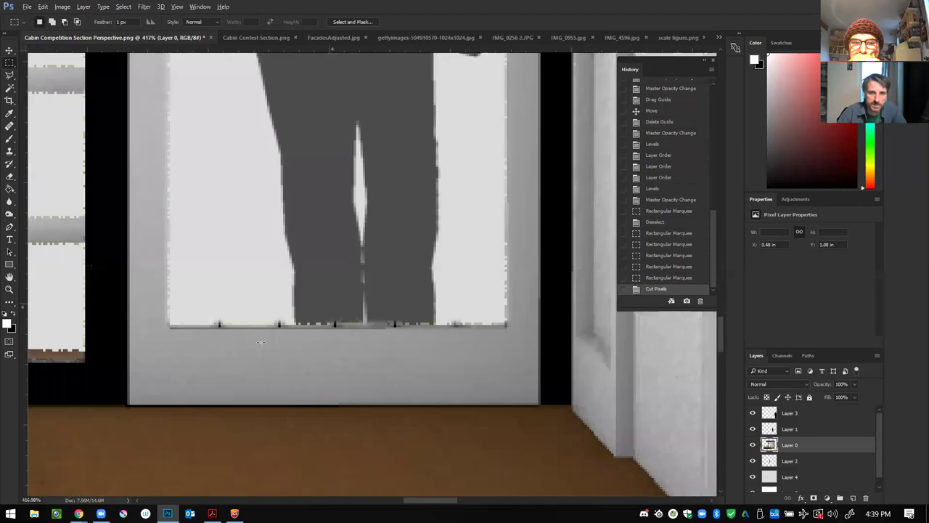
Step: Check the opening's edges, select a thin strip along its lower edge and cut the leftover bar ends out of Layer 0
scroll(209, 147, "up", 6)
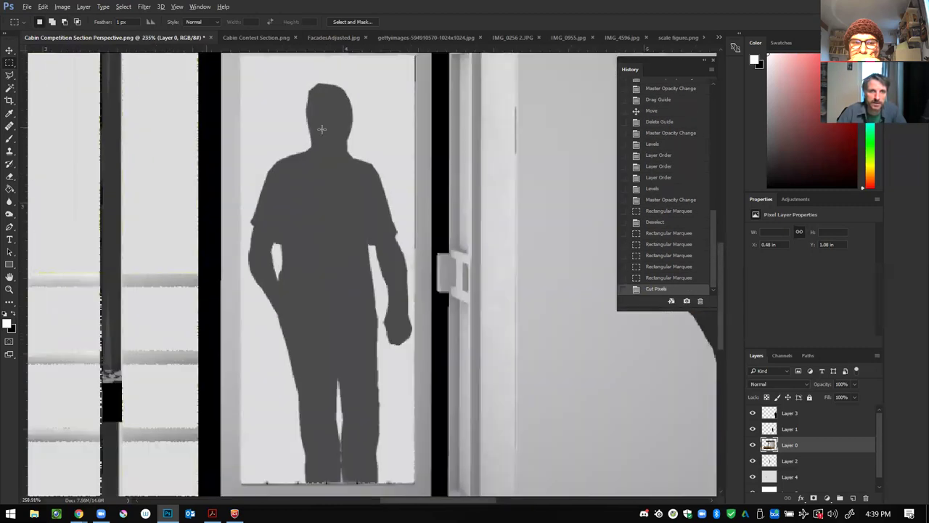
scroll(247, 277, "down", 4)
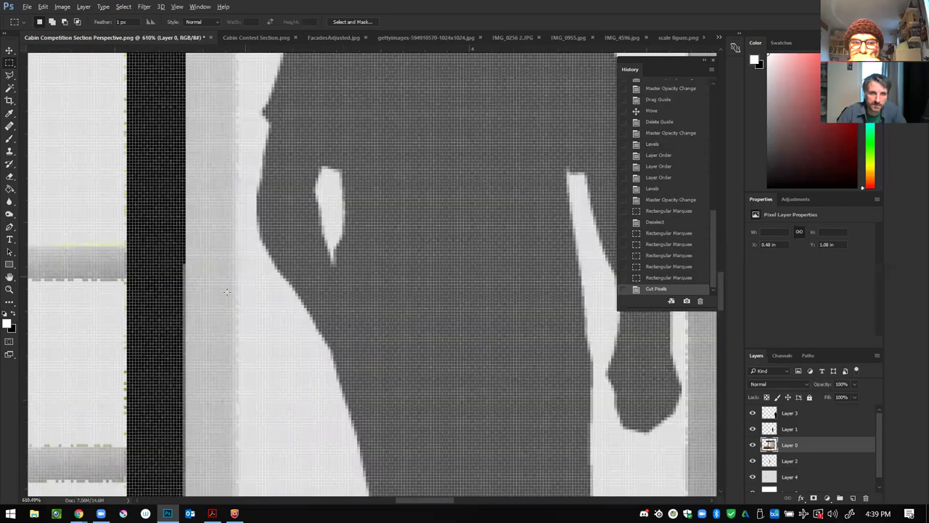
scroll(346, 464, "up", 5)
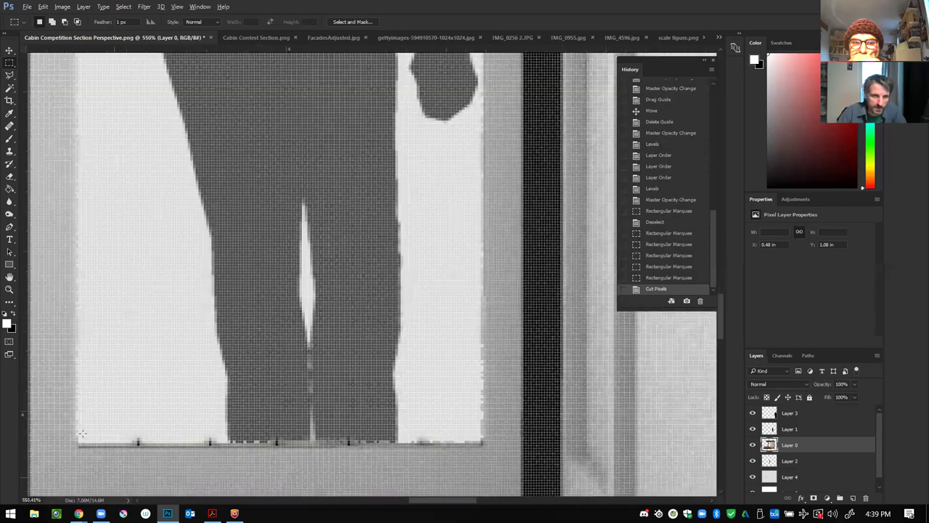
scroll(82, 434, "up", 1)
left_click_drag(70, 434, 520, 438)
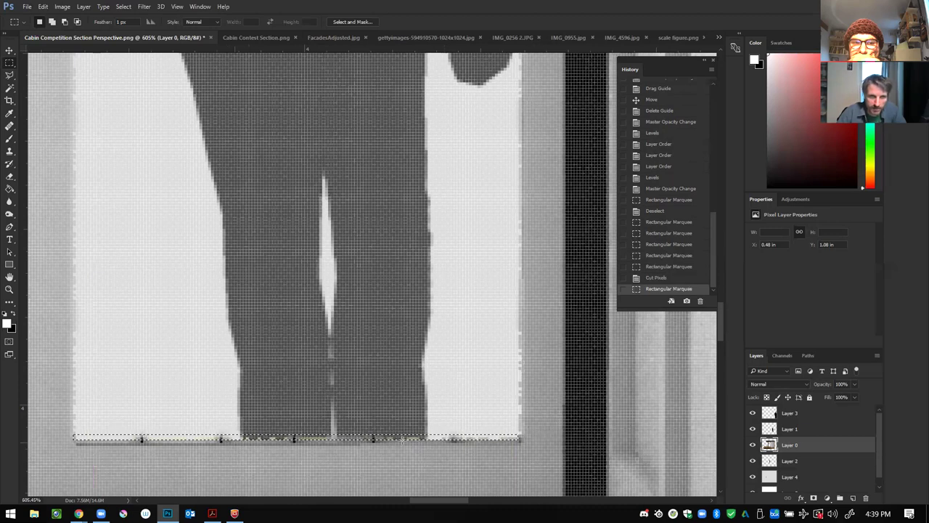
key("ctrl+x")
left_click_drag(202, 436, 125, 439)
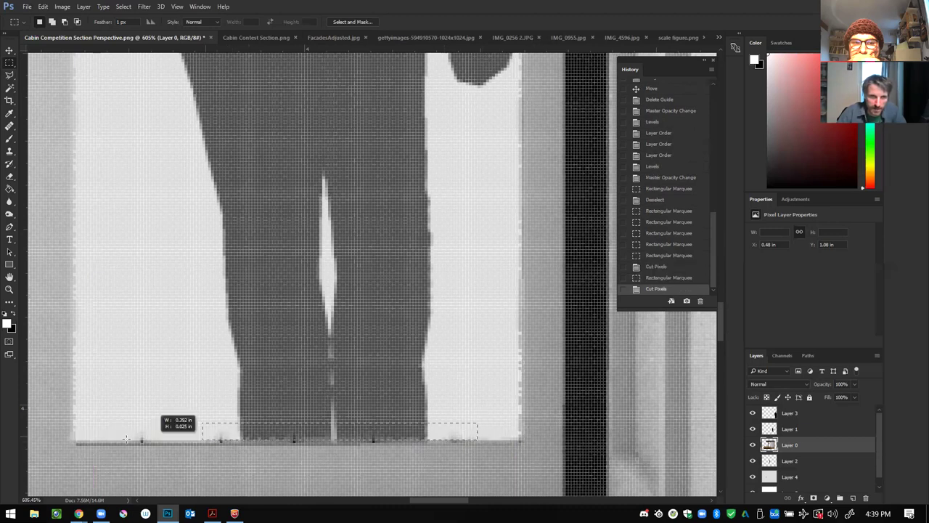
left_click_drag(181, 448, 147, 441)
key("ctrl+d")
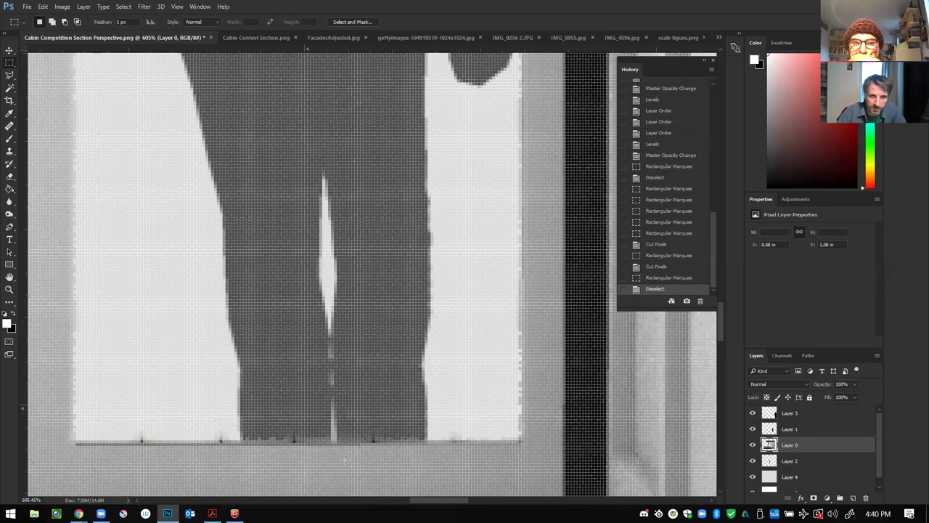
Step: Select a narrow horizontal strip over the remaining bar ends just above the door opening's lower edge with a rectangular marquee
left_click_drag(497, 419, 129, 411)
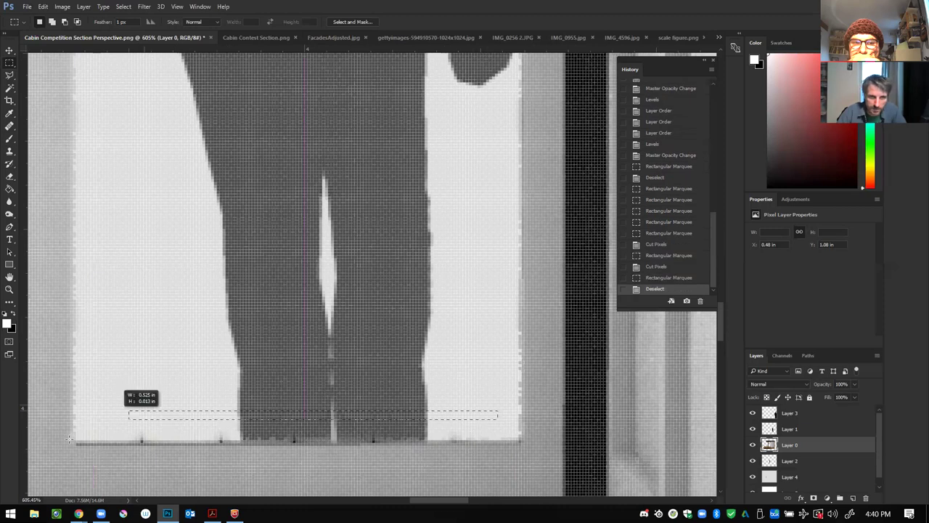
left_click_drag(84, 434, 115, 411)
left_click_drag(51, 345, 50, 344)
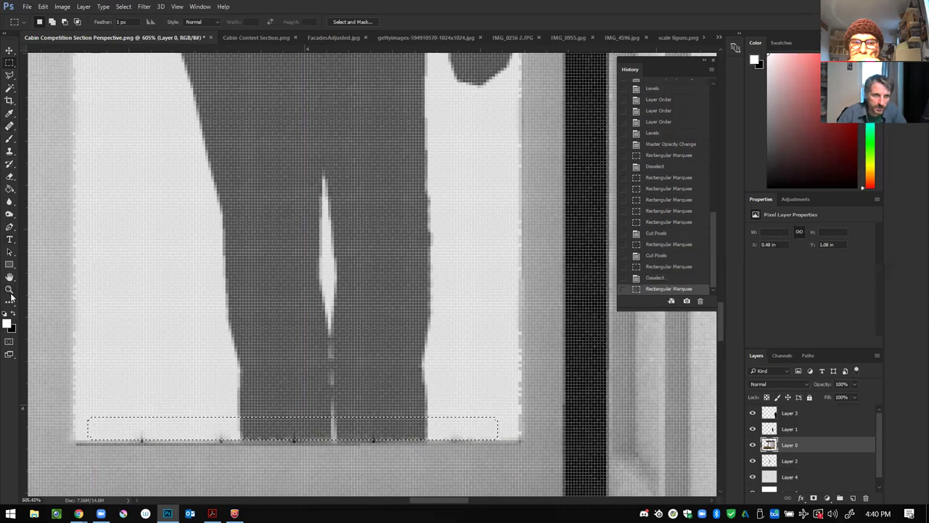
Step: Reduce the Eraser brush size and erase the bar remnants inside the selected strip at the opening's lower edge
left_click(10, 176)
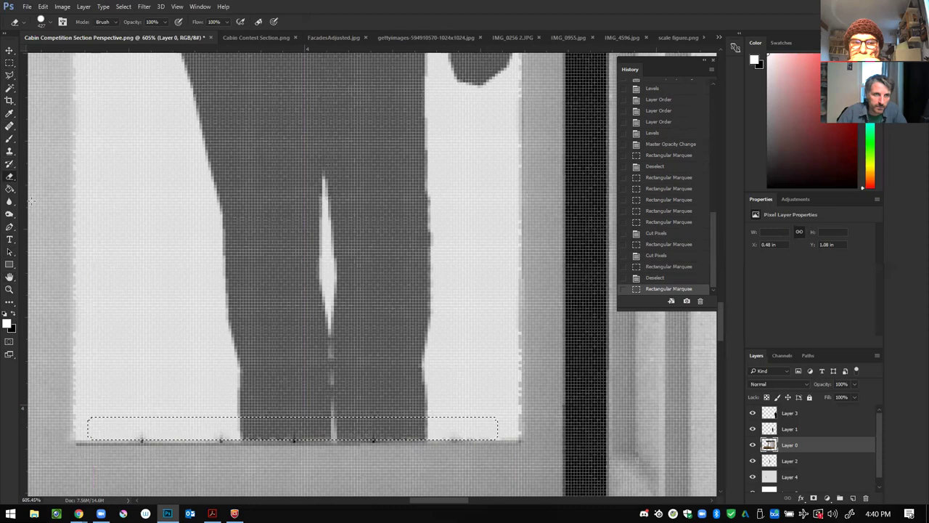
left_click(48, 23)
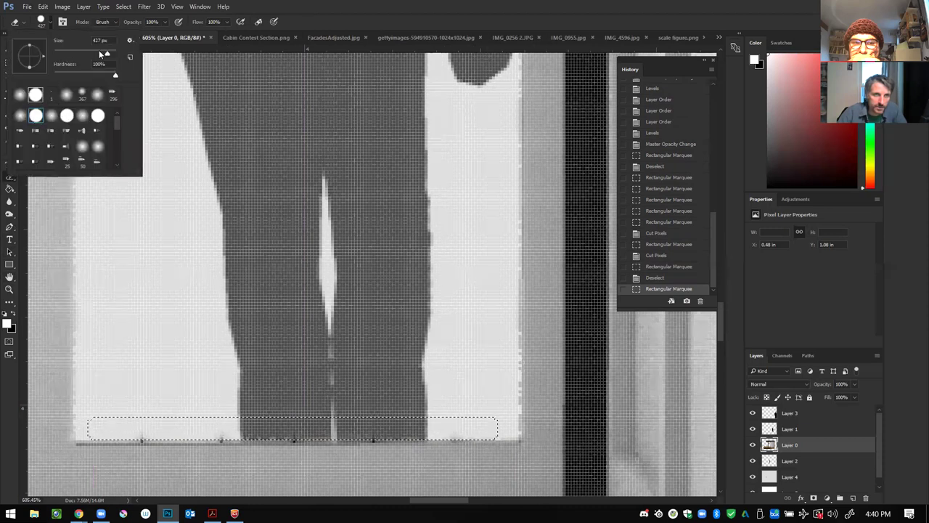
left_click_drag(102, 55, 85, 51)
left_click(170, 313)
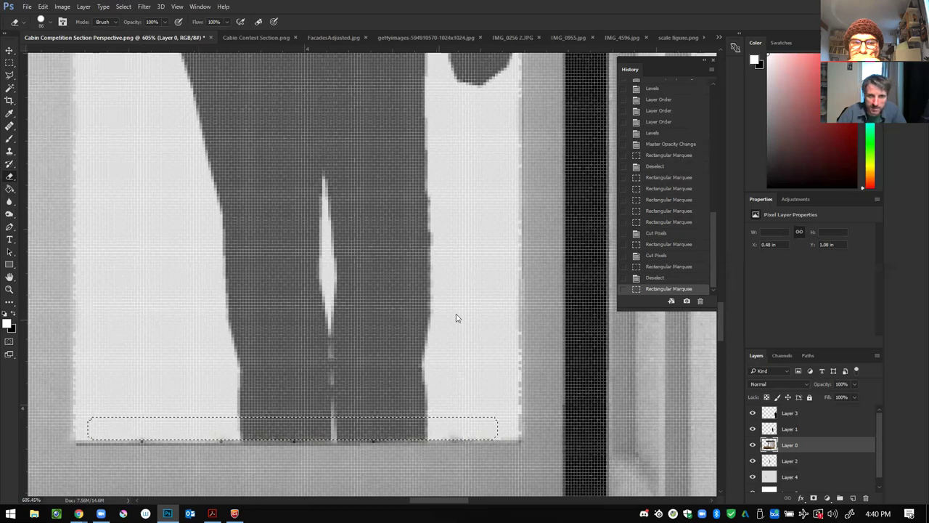
left_click_drag(102, 429, 487, 428)
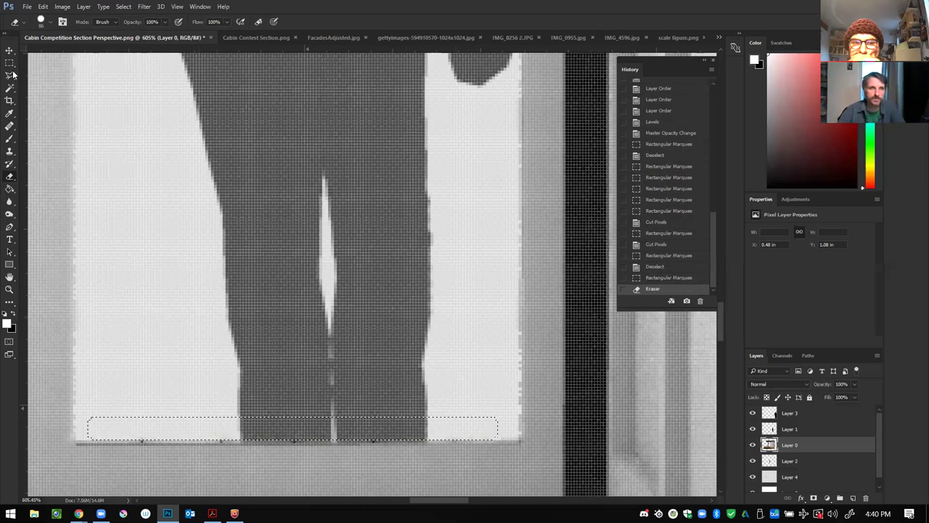
Step: Try a rectangular marquee across the black post and door frame beside the opening, and erase everything inside it with the Eraser
key("m")
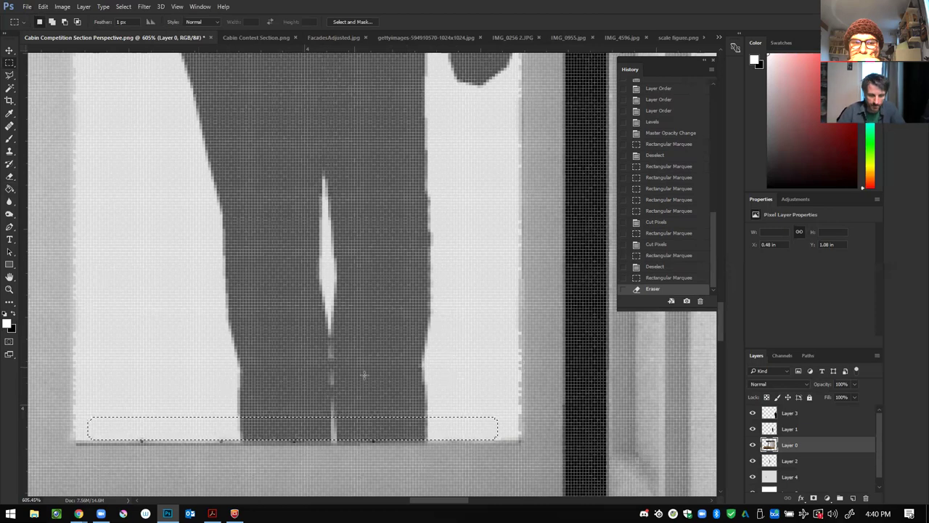
scroll(404, 398, "down", 3)
scroll(407, 399, "down", 2)
scroll(408, 399, "up", 3)
left_click_drag(279, 318, 202, 368)
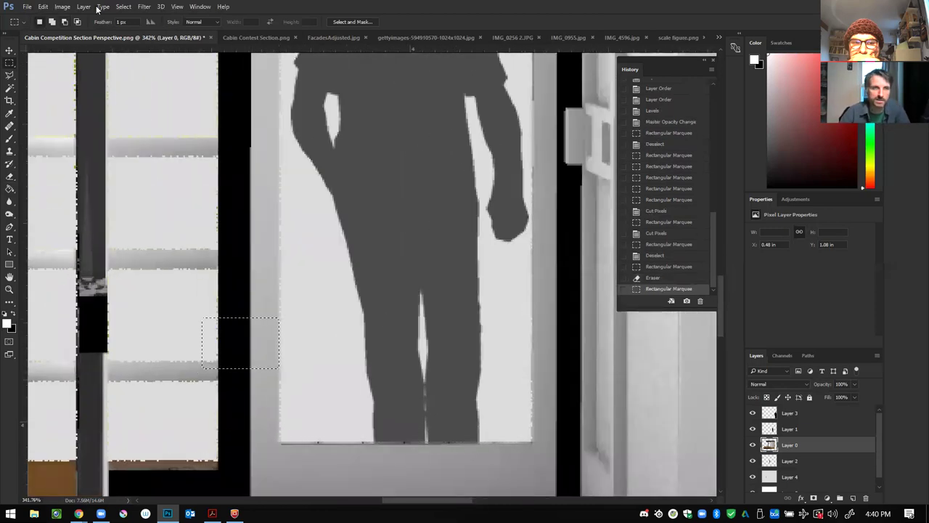
left_click(10, 177)
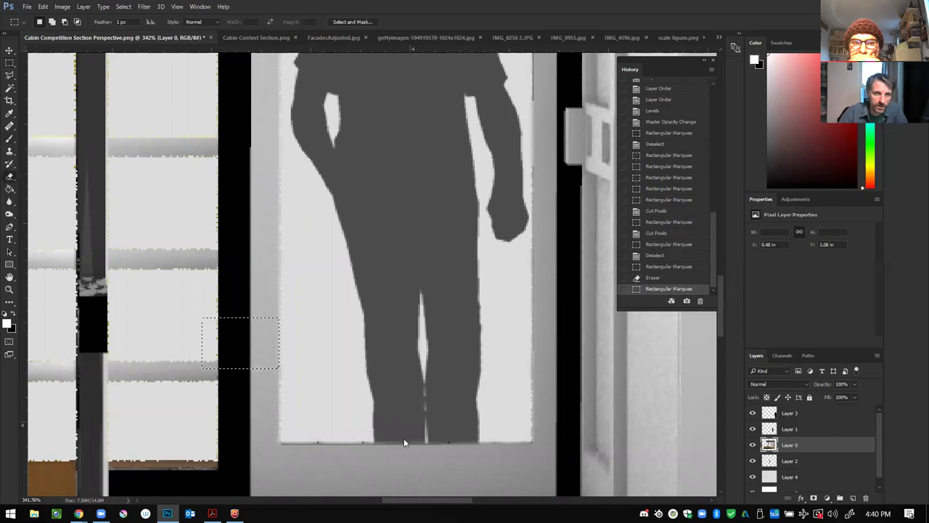
left_click_drag(305, 373, 266, 355)
mouse_move(213, 323)
left_mouse_down()
mouse_move(277, 363)
mouse_move(283, 357)
left_mouse_up()
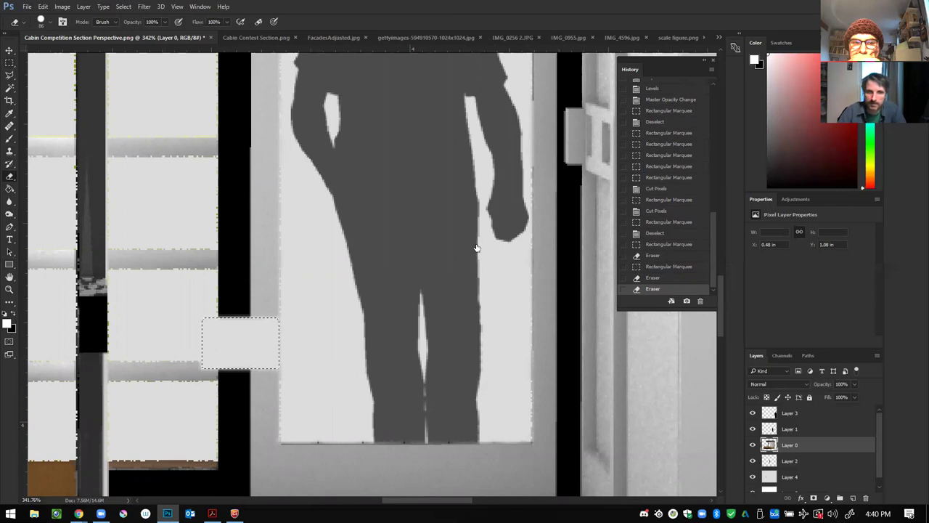
Step: Step back through the history to the erasure of the bar remnants, undoing the test patch across the door frame
scroll(677, 281, "up", 1)
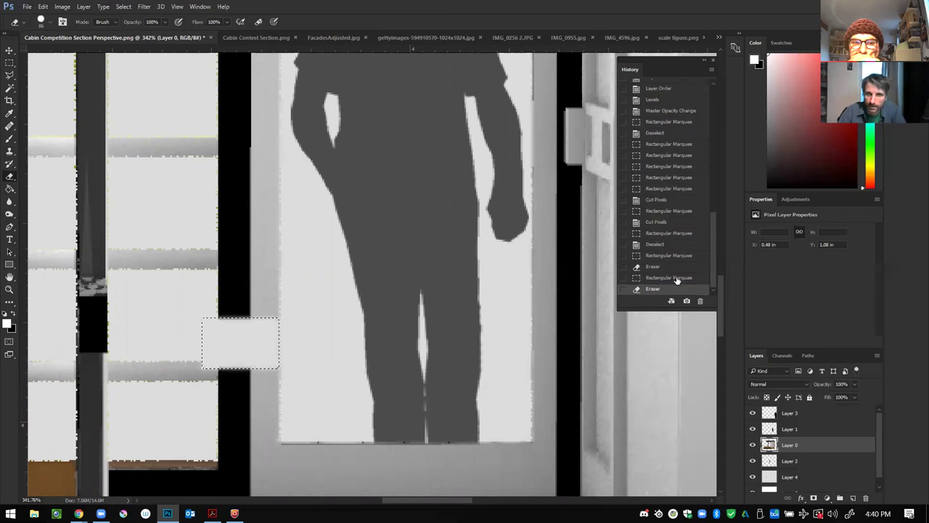
left_click(675, 278)
left_click(675, 267)
left_click(674, 256)
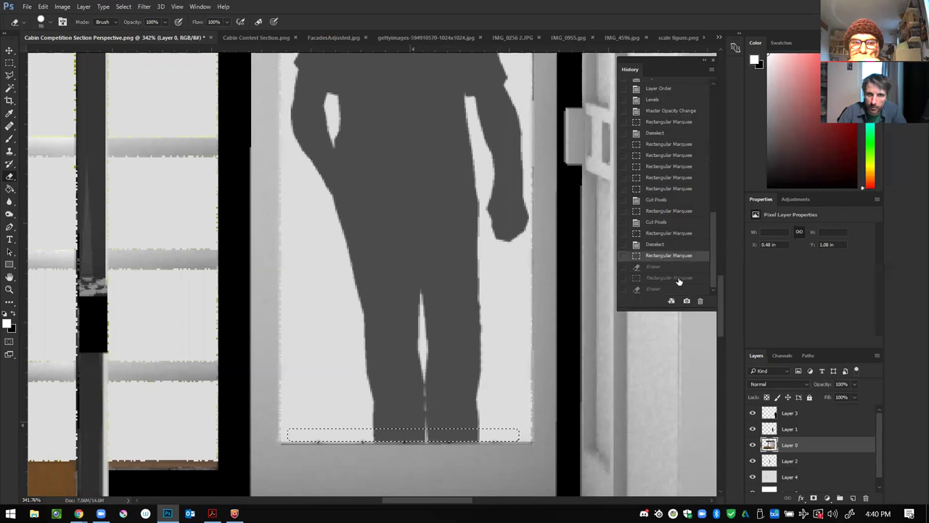
left_click(674, 267)
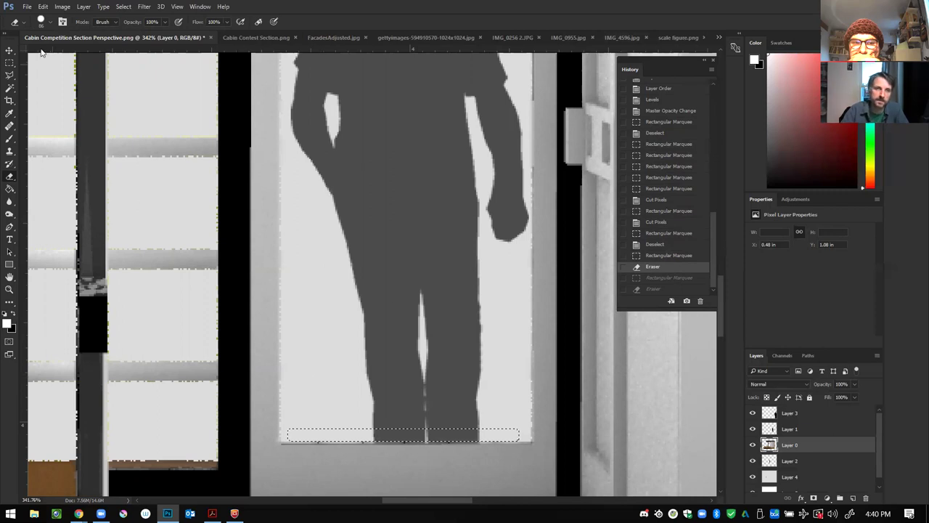
Step: Clear the selection and shift the silhouette behind the door slightly to the right within the opening
key("m")
key("ctrl+d")
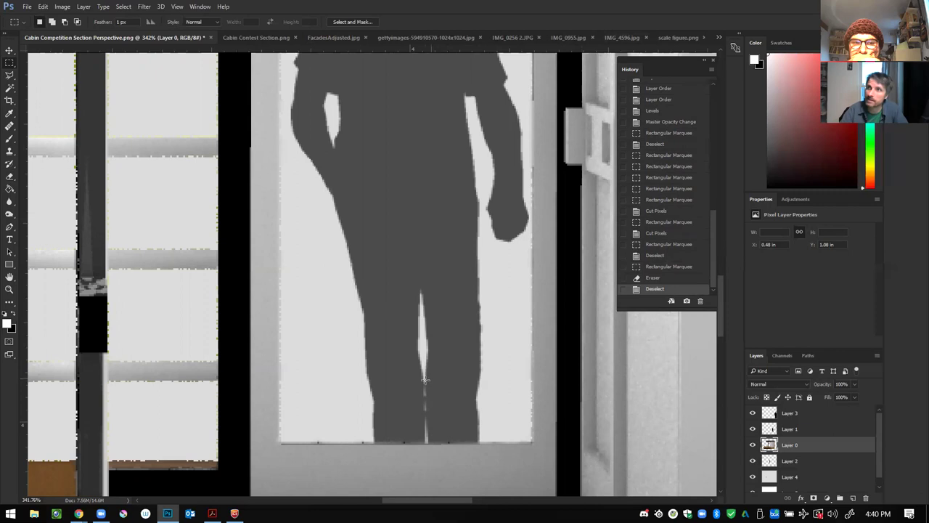
scroll(367, 355, "down", 1)
scroll(340, 336, "down", 4)
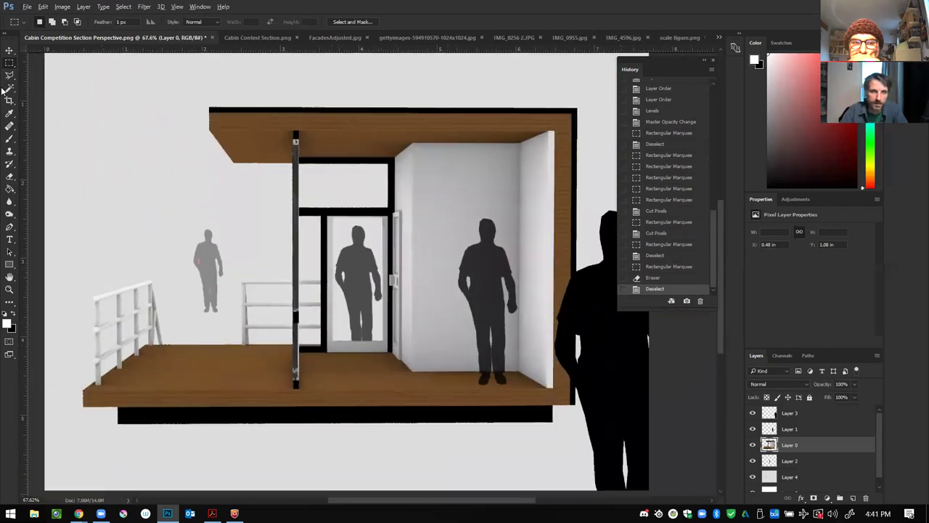
left_click(10, 51)
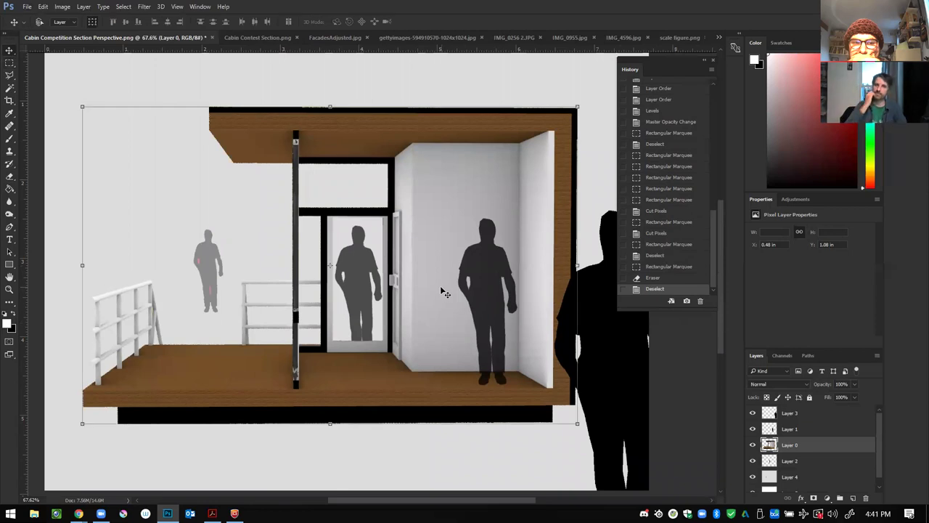
left_click(356, 273)
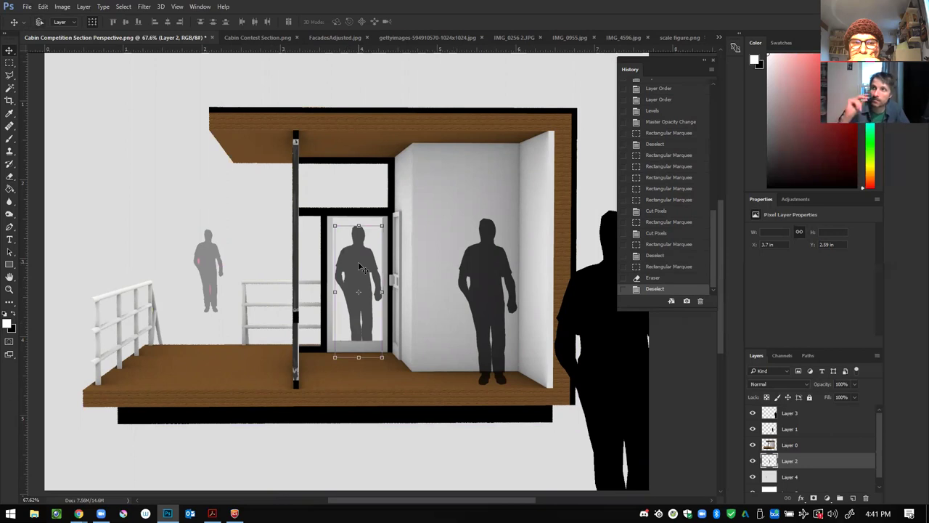
mouse_move(359, 267)
left_mouse_down()
mouse_move(344, 262)
mouse_move(362, 261)
left_mouse_up()
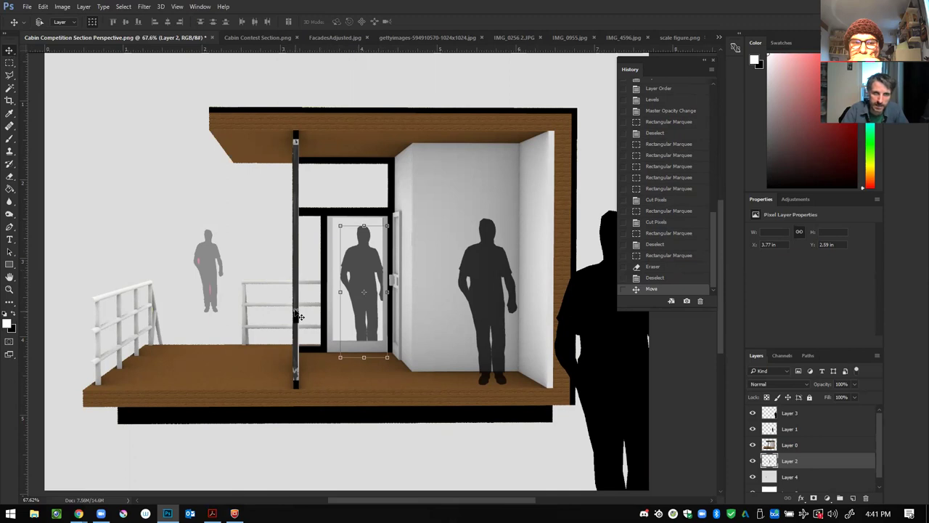
Step: Copy a rectangular section of the three deck rails between the railing post and the black post from Layer 0, and paste it as a layer
left_click(850, 447)
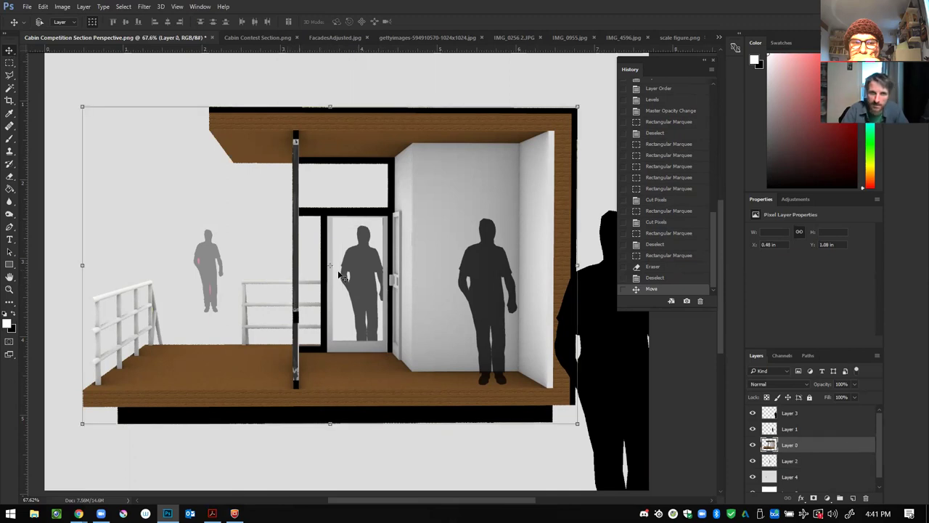
scroll(268, 301, "left", 2)
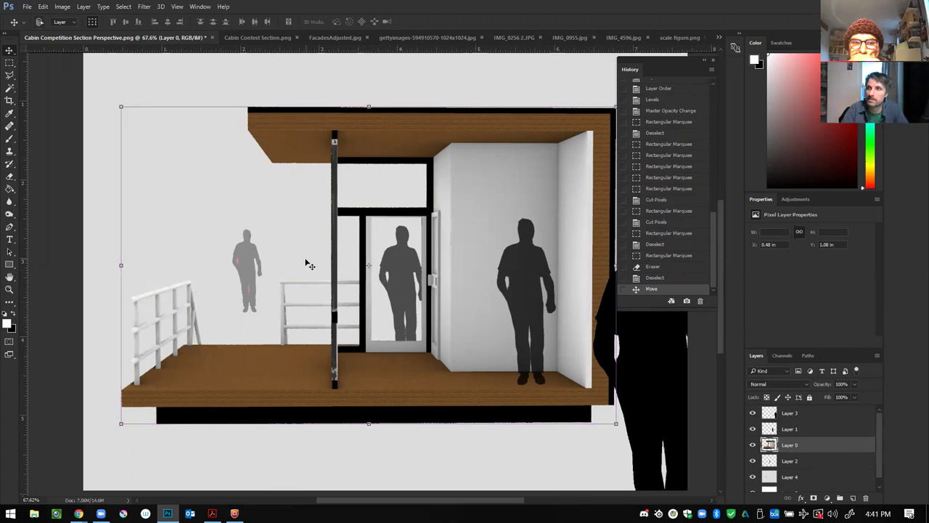
left_click(9, 64)
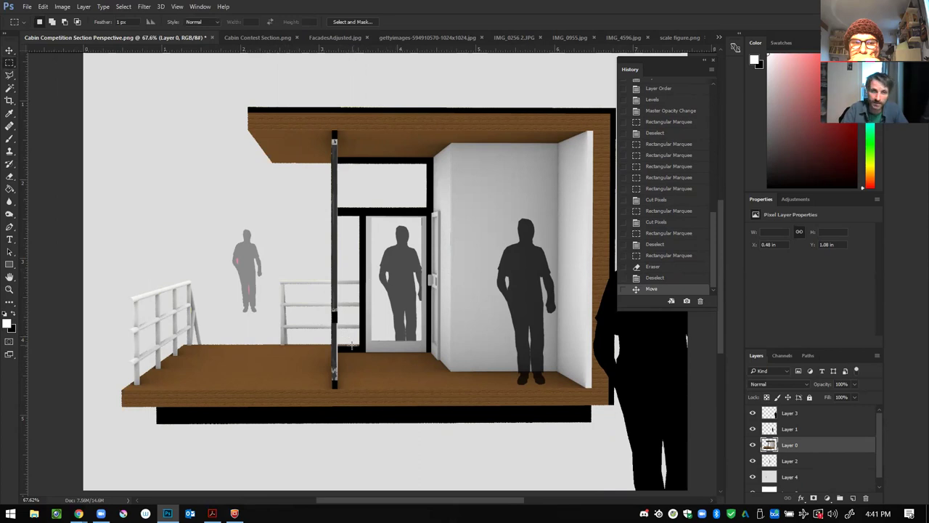
scroll(352, 346, "up", 5)
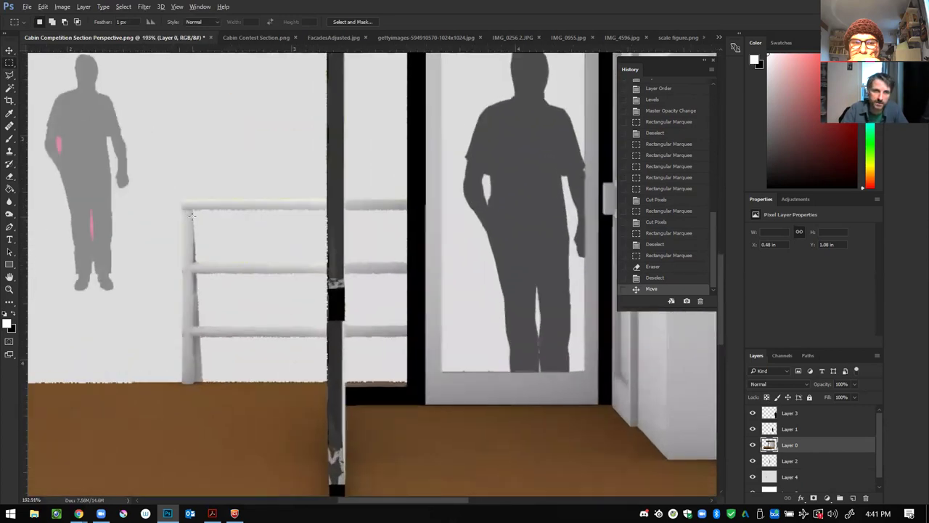
scroll(192, 215, "up", 1)
mouse_move(197, 188)
left_mouse_down()
mouse_move(233, 251)
mouse_move(370, 400)
mouse_move(176, 193)
mouse_move(207, 194)
mouse_move(197, 181)
left_mouse_up()
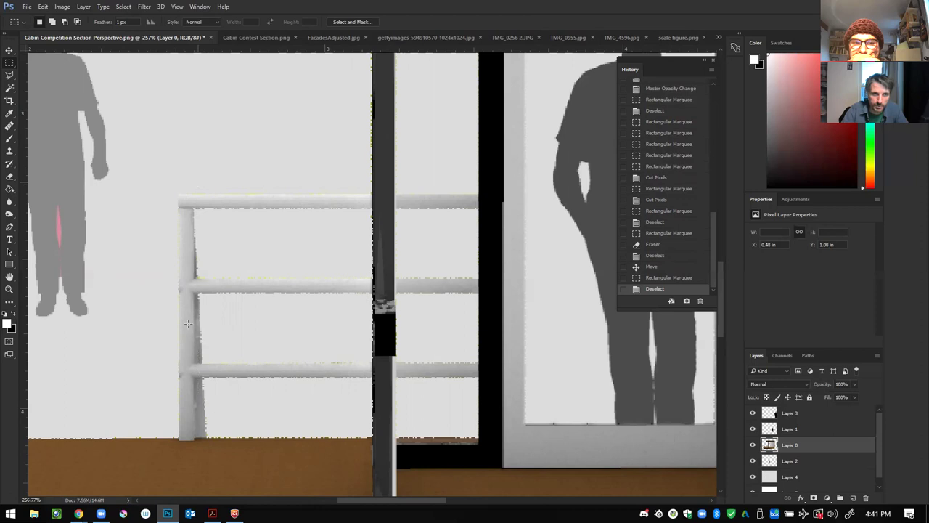
left_click(210, 393)
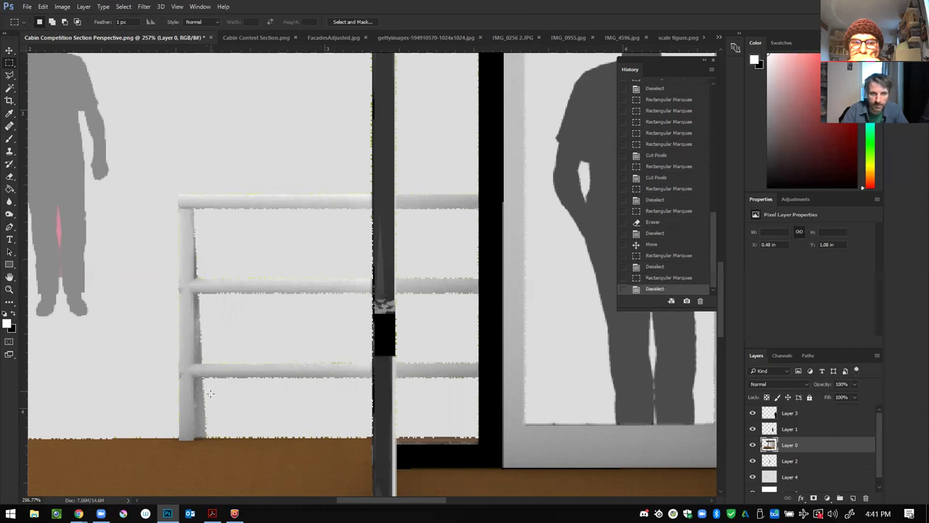
left_click_drag(212, 396, 369, 183)
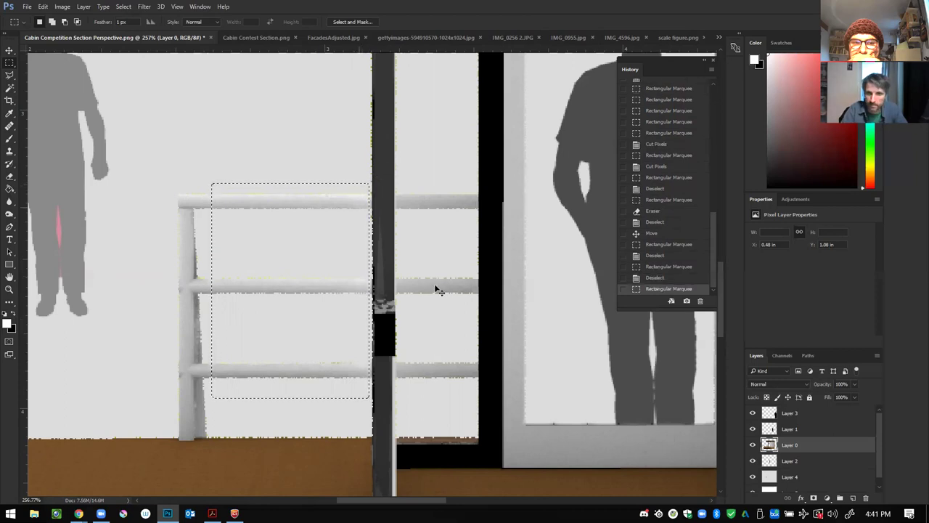
key("ctrl+v")
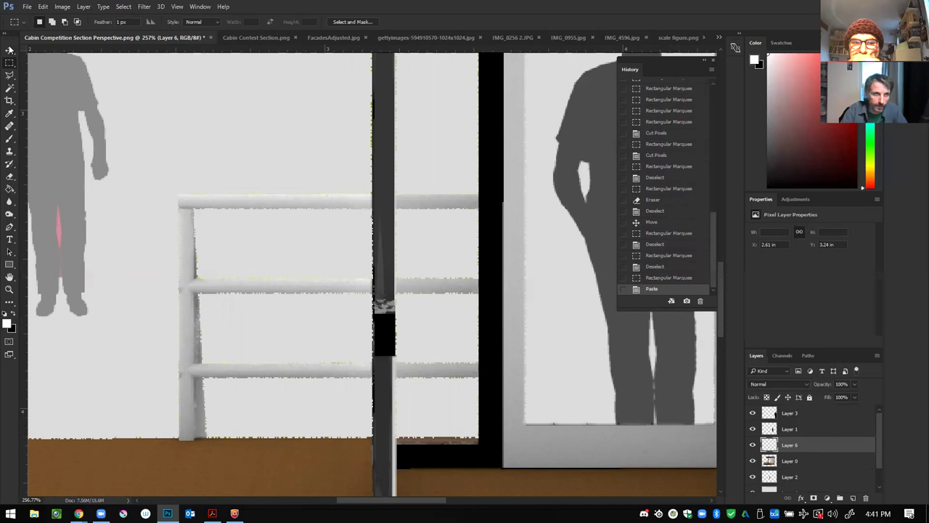
Step: Move the pasted rails over the door opening in line with the existing railing and stretch them to about 129% width
key("v")
left_click_drag(334, 213, 588, 236)
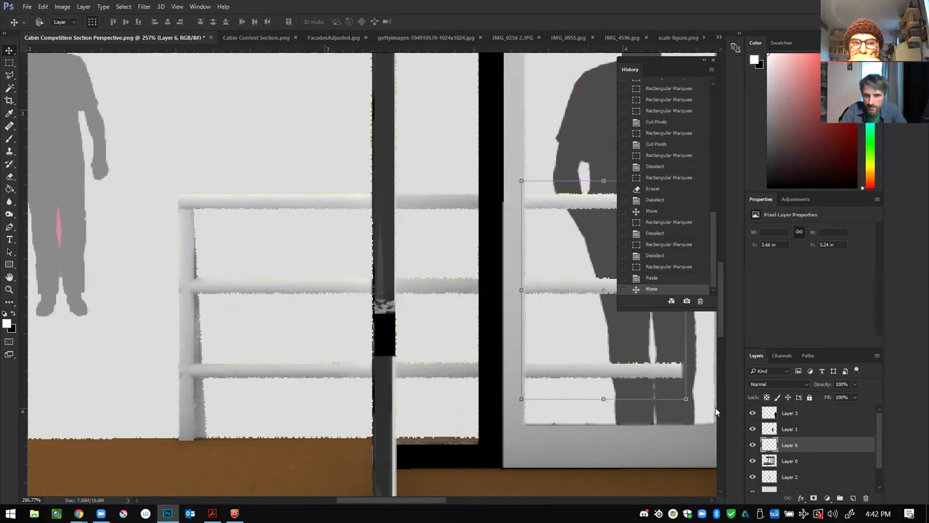
left_click_drag(561, 203, 562, 207)
key("h")
left_click_drag(273, 264, 476, 264)
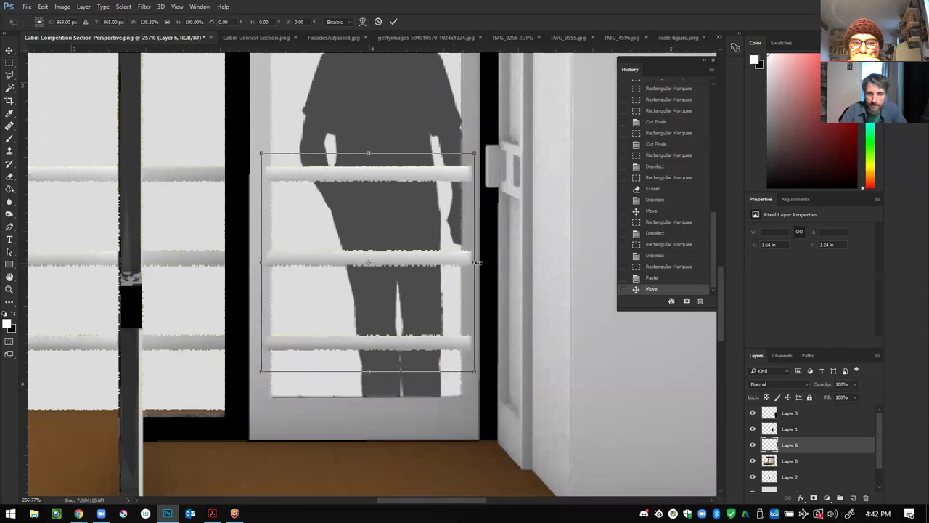
key("Return")
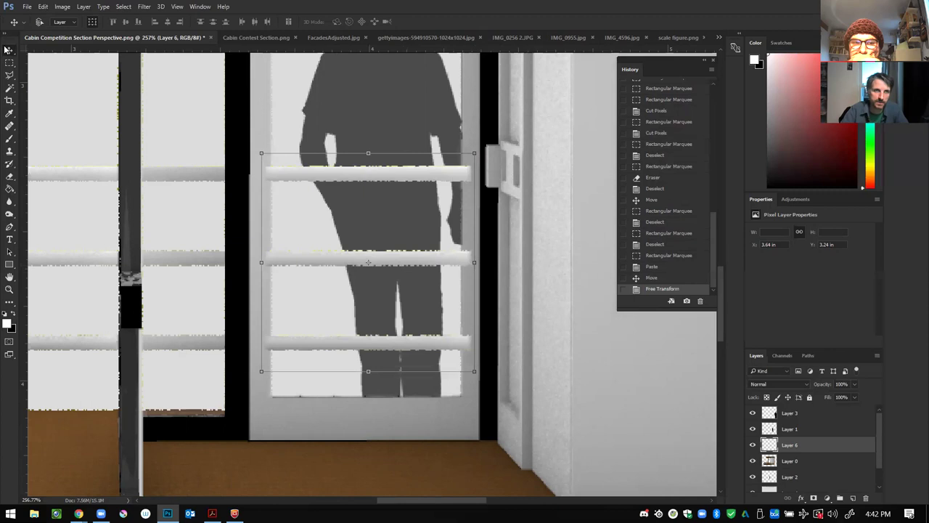
Step: Reorder the pasted rails' layer below the cabin and the door silhouette so the rails sit behind both
left_click(9, 62)
left_click_drag(831, 450, 832, 482)
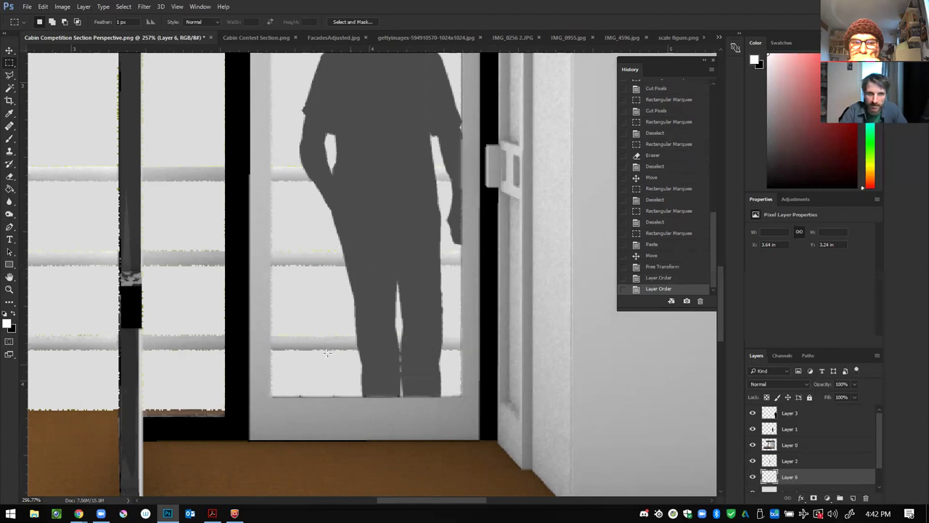
scroll(315, 263, "down", 2)
scroll(315, 264, "down", 3)
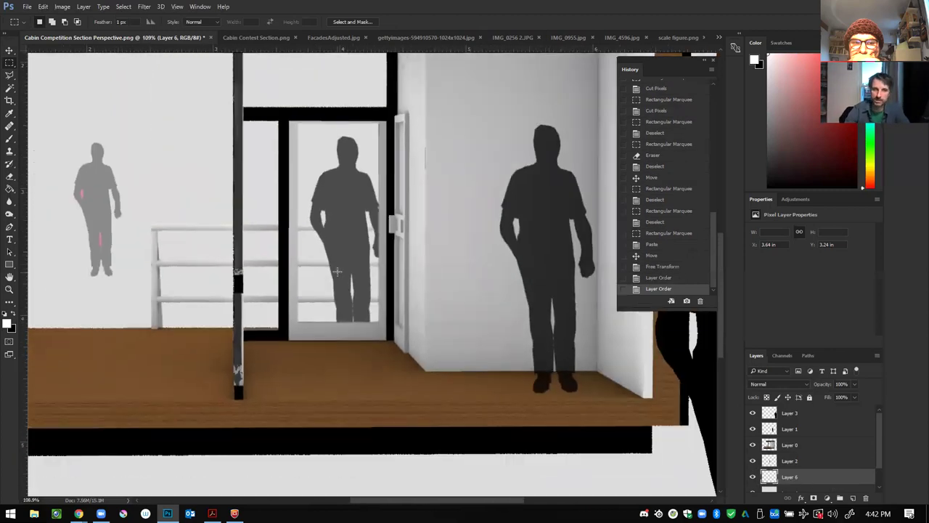
Step: Darken the copied rails seen through the door opening with repeated Burn tool strokes
scroll(328, 257, "up", 4)
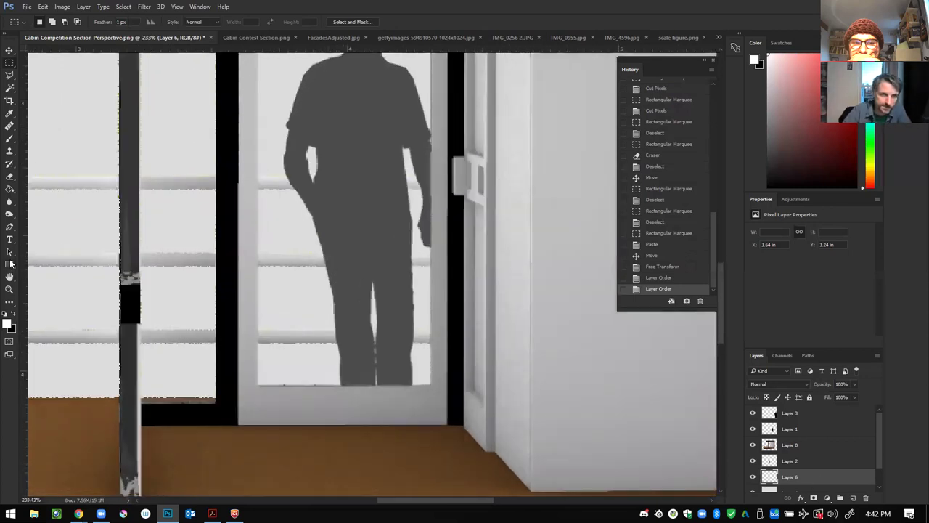
left_click(9, 201)
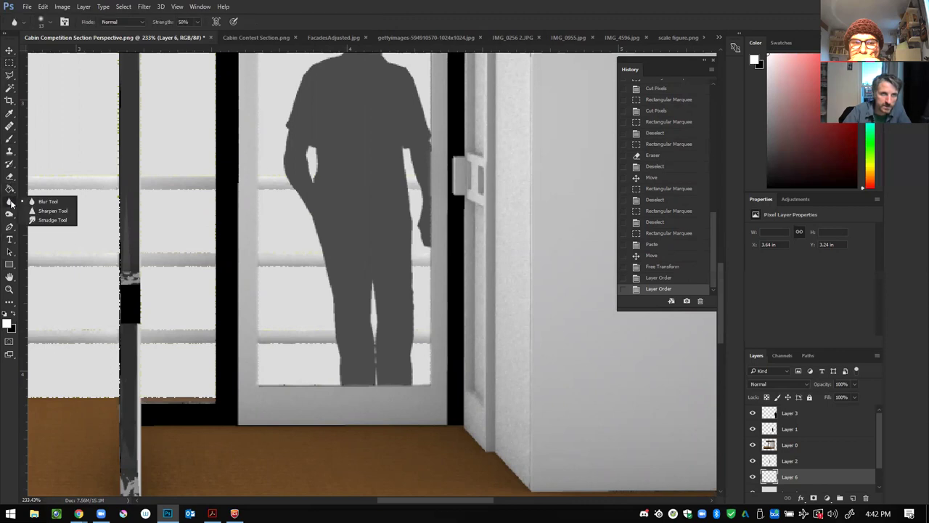
left_click(9, 213)
right_click(9, 214)
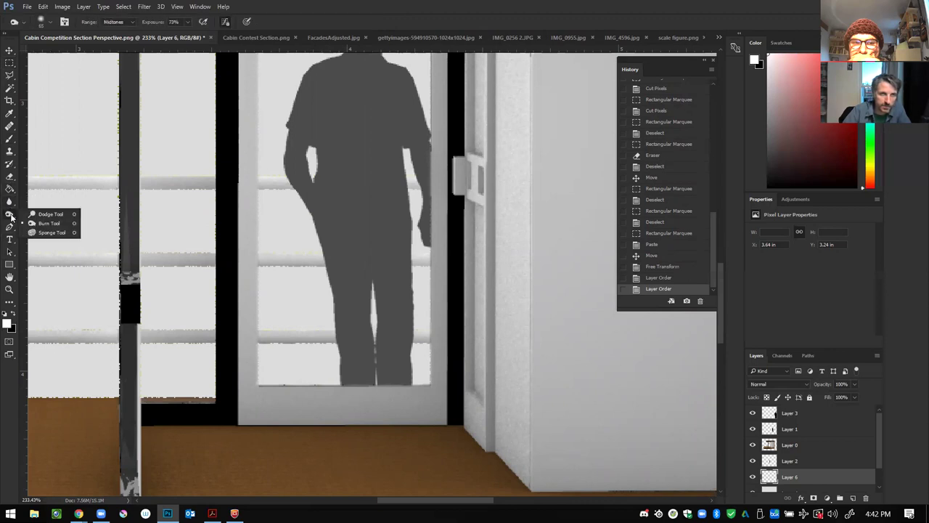
left_click(64, 223)
mouse_move(404, 201)
left_mouse_down()
mouse_move(414, 195)
mouse_move(415, 207)
left_mouse_up()
left_click_drag(429, 269, 375, 270)
left_click(375, 270)
left_click_drag(435, 270, 425, 330)
mouse_move(369, 341)
left_mouse_down()
mouse_move(422, 342)
mouse_move(423, 230)
mouse_move(444, 211)
left_mouse_up()
left_click_drag(450, 218, 453, 188)
mouse_move(421, 188)
left_mouse_down()
mouse_move(446, 186)
mouse_move(428, 188)
mouse_move(434, 350)
left_mouse_up()
scroll(363, 276, "down", 5)
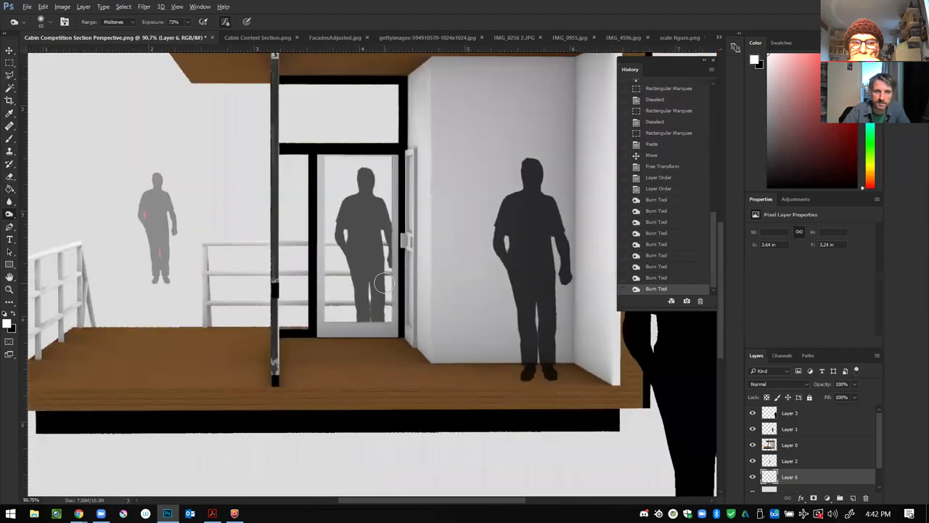
mouse_move(391, 272)
left_mouse_down()
mouse_move(349, 274)
mouse_move(394, 268)
mouse_move(407, 309)
mouse_move(389, 306)
left_mouse_up()
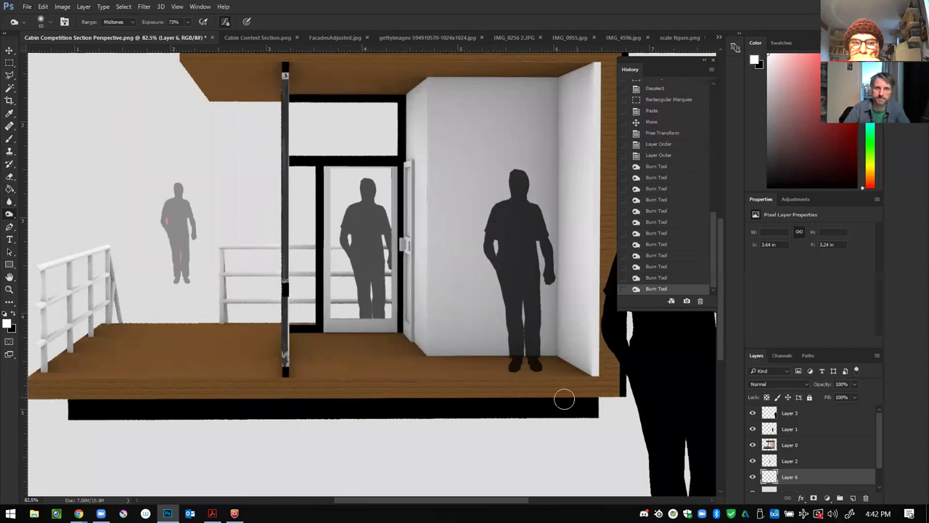
Step: Rename Layer 0, the cabin section image, as "Cabin"
left_click(9, 51)
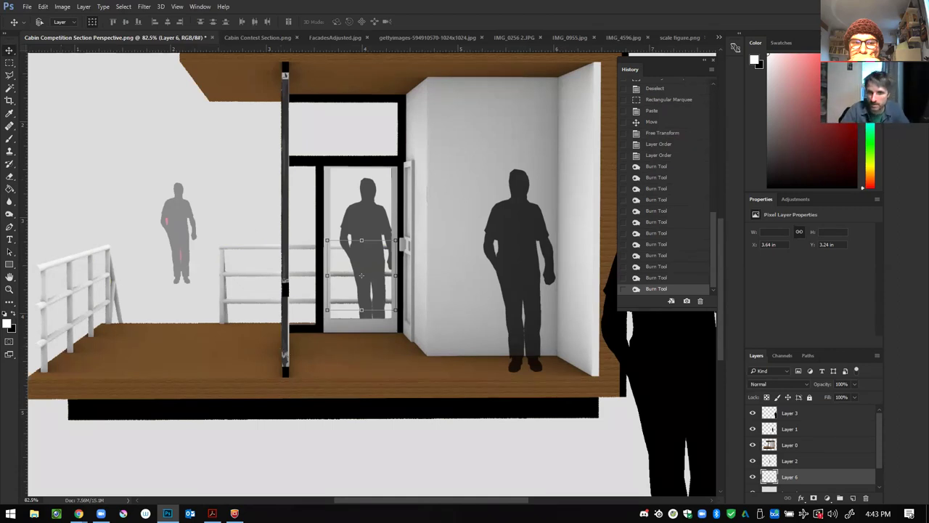
double_click(792, 445)
type("Cabin")
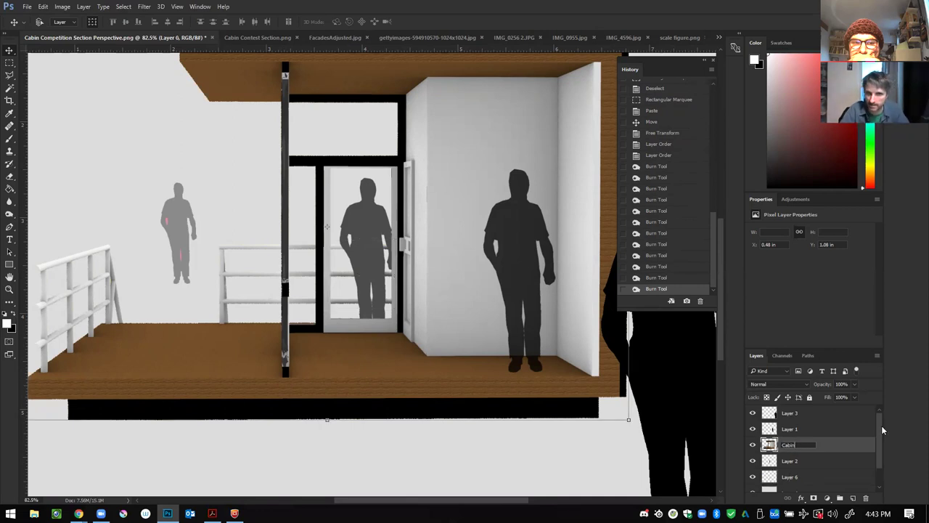
key("Return")
Step: Rename the interior silhouette's layer "Person inside" and give the large front silhouette's layer a name marking it as the foreground person
left_click(784, 429)
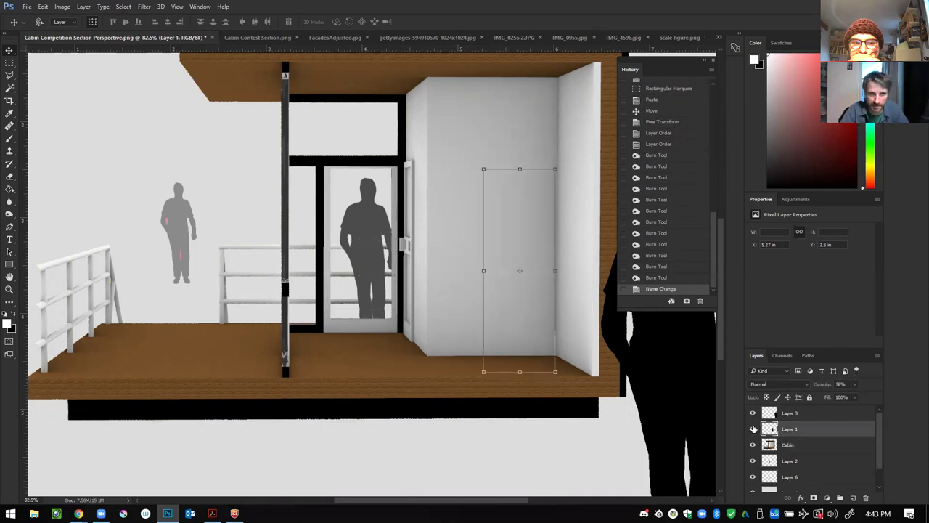
double_click(785, 430)
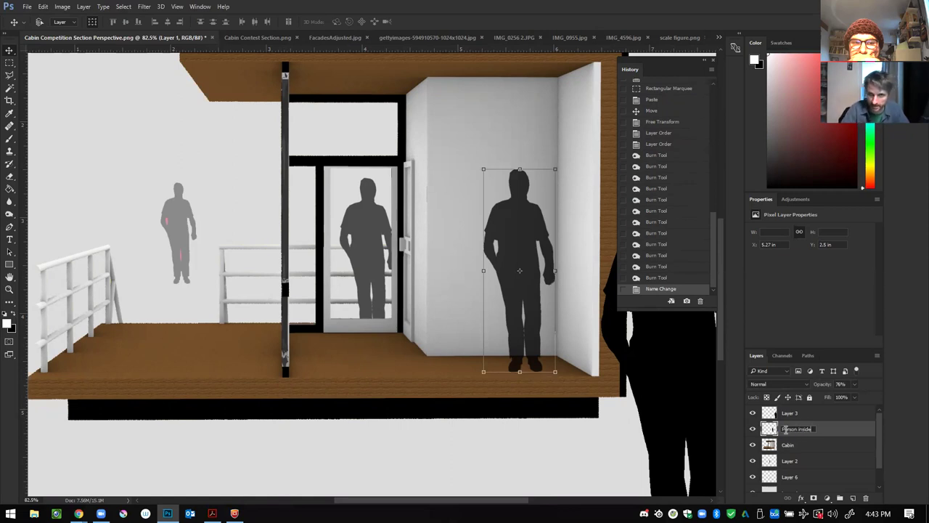
type("Person inside")
key("Return")
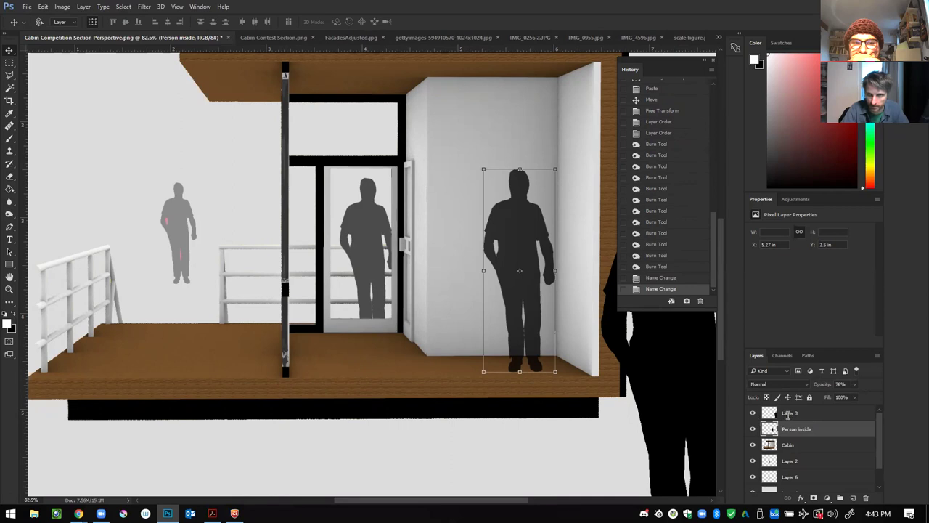
double_click(788, 414)
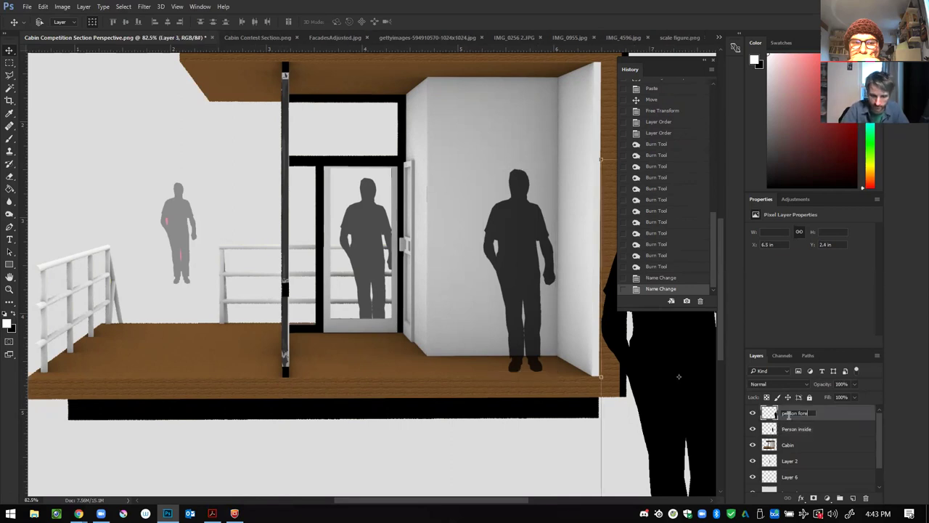
key("Return")
Step: Identify Layer 2 by toggling its visibility and rename it "person at door"
scroll(790, 448, "down", 1)
left_click(790, 446)
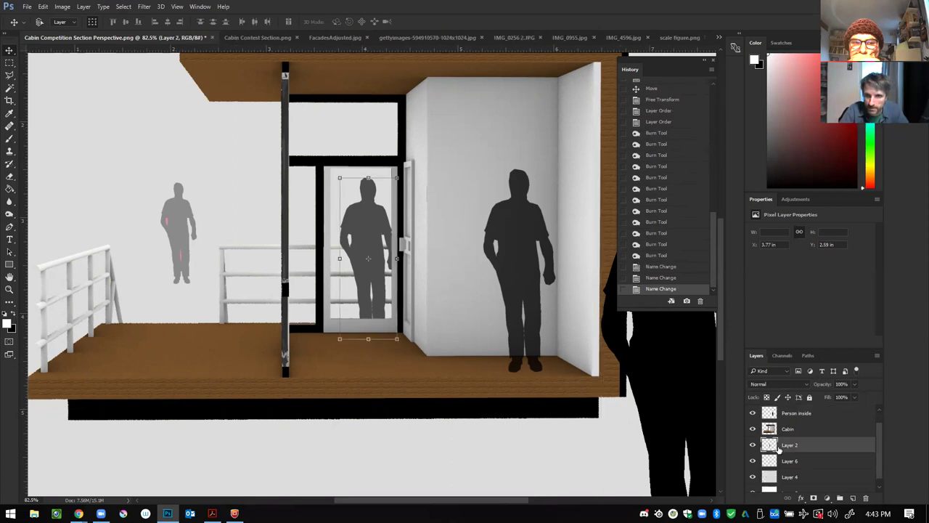
left_click(753, 445)
left_click(753, 445)
double_click(790, 445)
type("person at do")
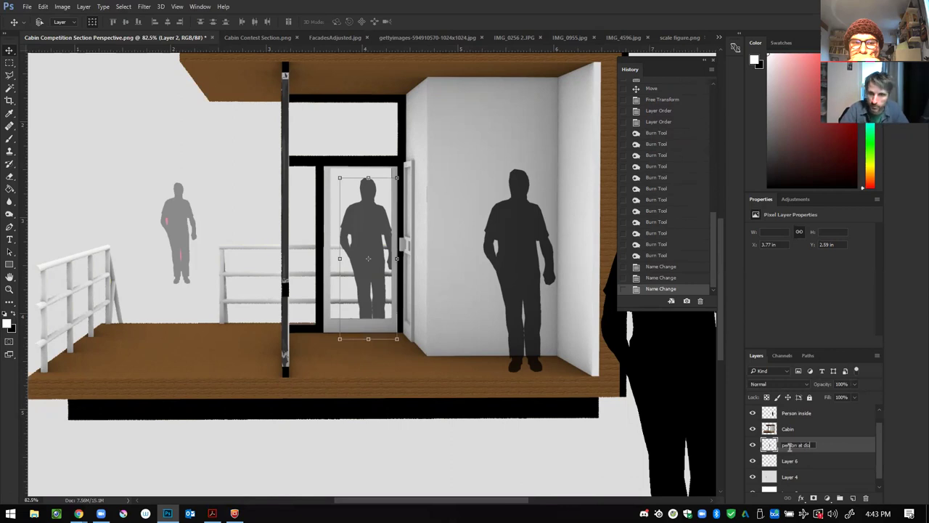
Step: Identify the copied rails' layer by toggling its visibility and rename it "railing fixed"
left_click(770, 464)
left_click(753, 462)
left_click(753, 462)
double_click(790, 461)
type("railing fixed")
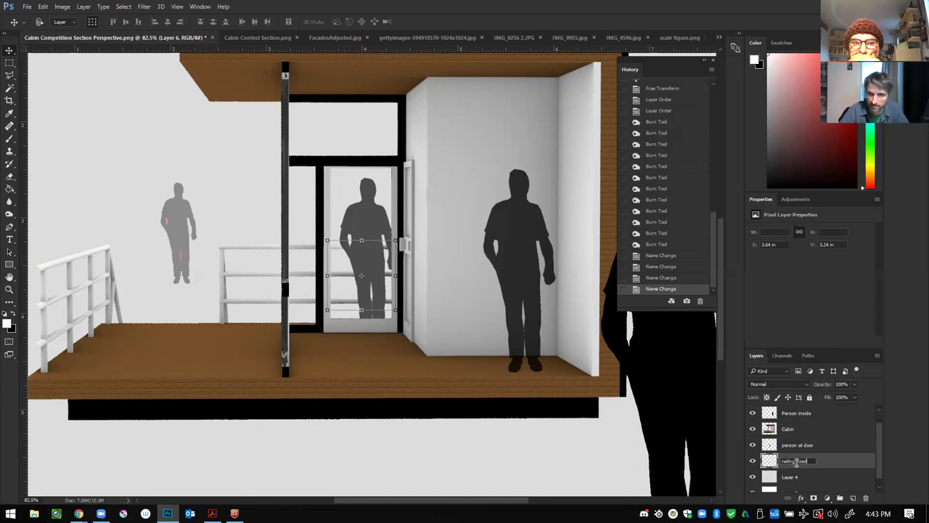
Step: Check Layer 4 by toggling its visibility and rename it "grey sky background person"
left_click(790, 478)
left_click(753, 477)
left_click(753, 477)
double_click(792, 477)
type("gro")
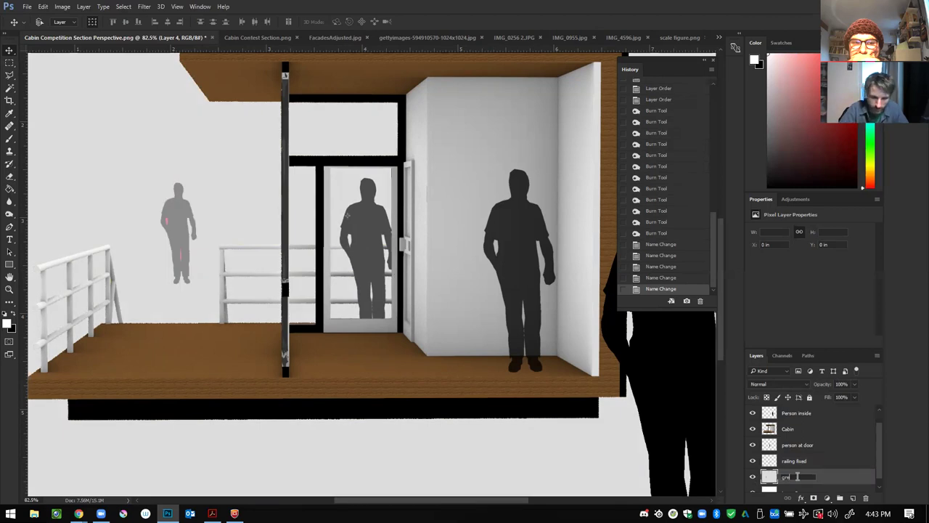
type("y sky background person")
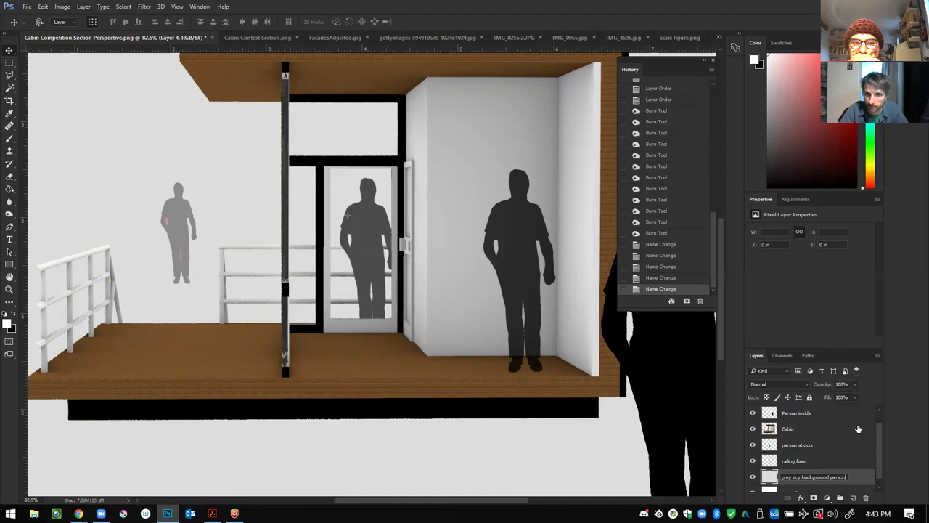
key("Return")
scroll(875, 451, "down", 1)
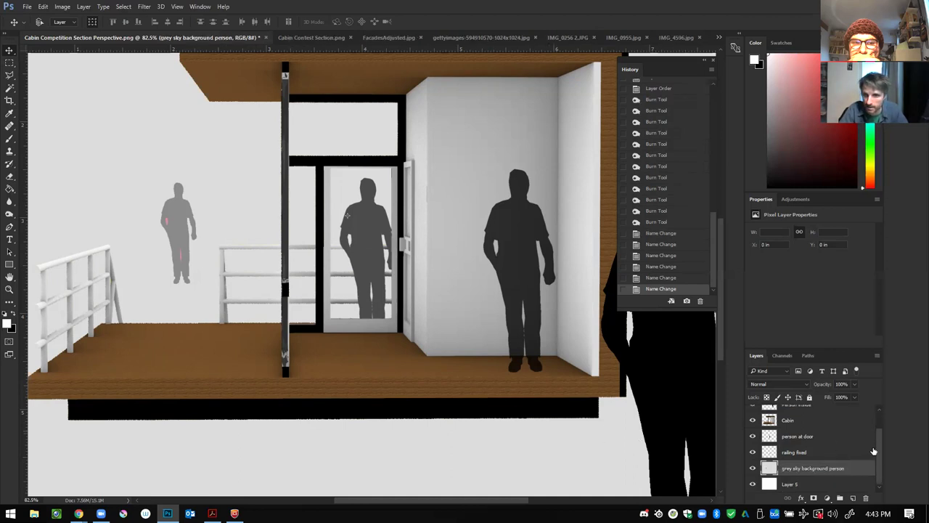
Step: Add an empty layer group above the "grey sky background person" layer and collapse it
left_click(840, 498)
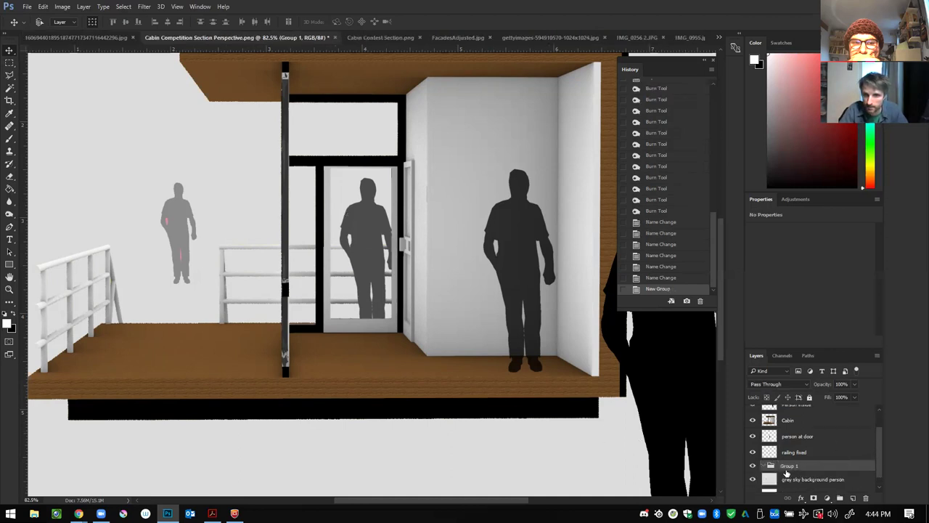
left_click(754, 466)
left_click(758, 466)
Step: Rename the bottommost layer, Layer 5, as "white background"
scroll(803, 465, "down", 1)
left_click(794, 484)
double_click(791, 485)
type("white background")
key("Return")
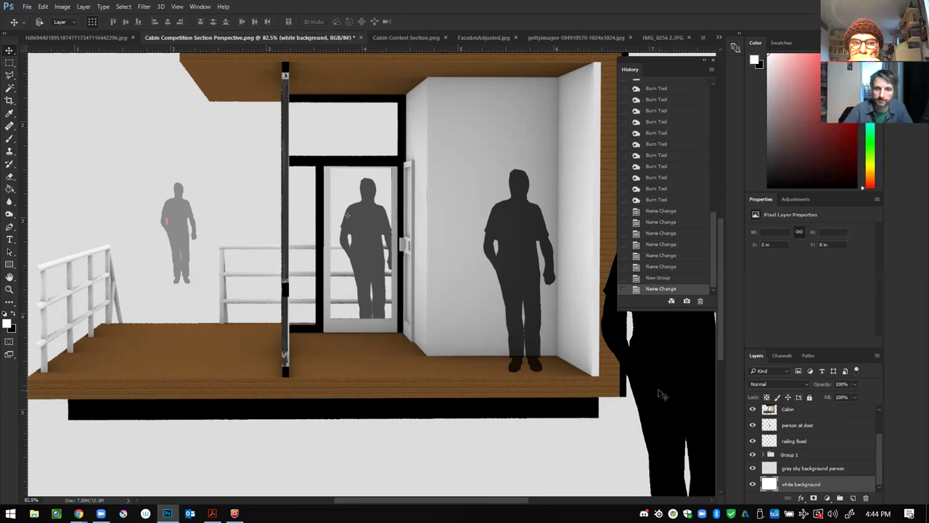
Step: With the "grey sky background person" layer active, place a horizontal guide at the figures' head height to mark the horizon
left_click(815, 469)
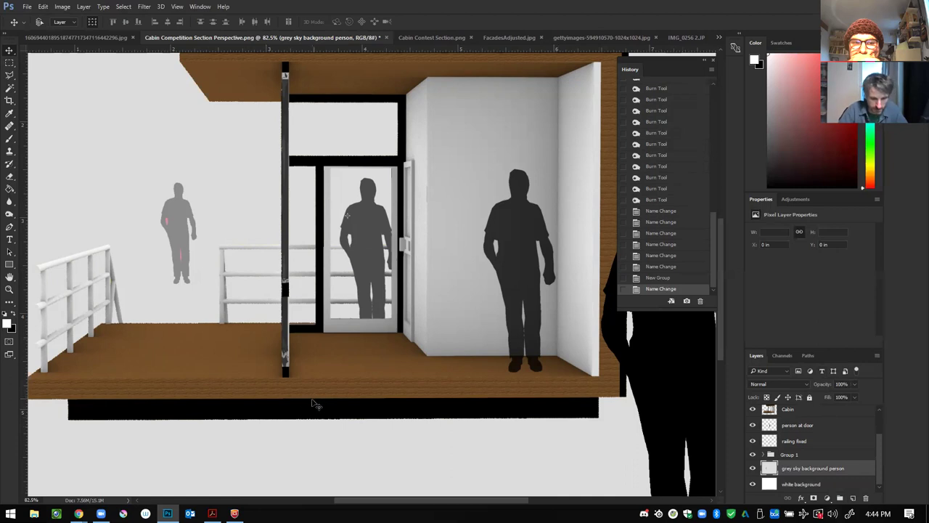
scroll(305, 401, "down", 5)
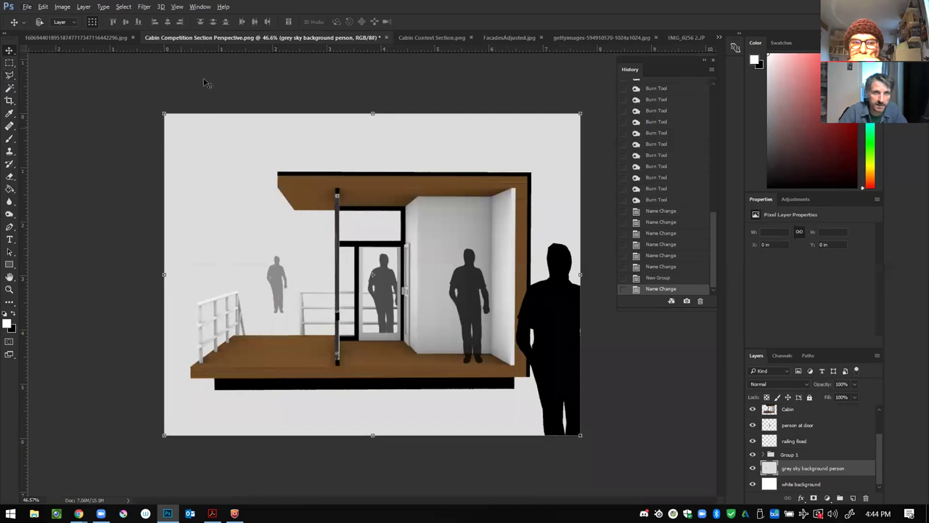
left_click_drag(212, 49, 273, 229)
mouse_move(304, 273)
left_mouse_down()
mouse_move(314, 251)
mouse_move(310, 261)
left_mouse_up()
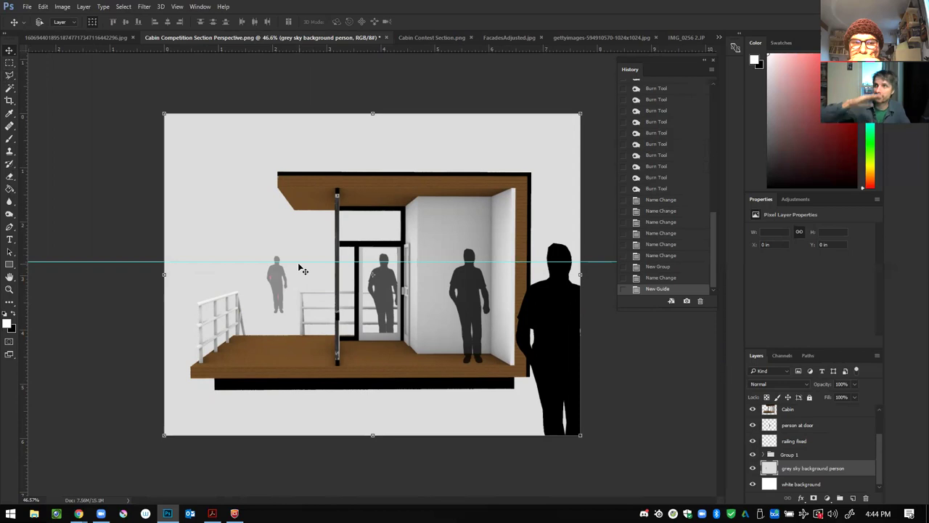
Step: Create a new layer named "sky" directly above the "grey sky background person" layer
left_click(10, 63)
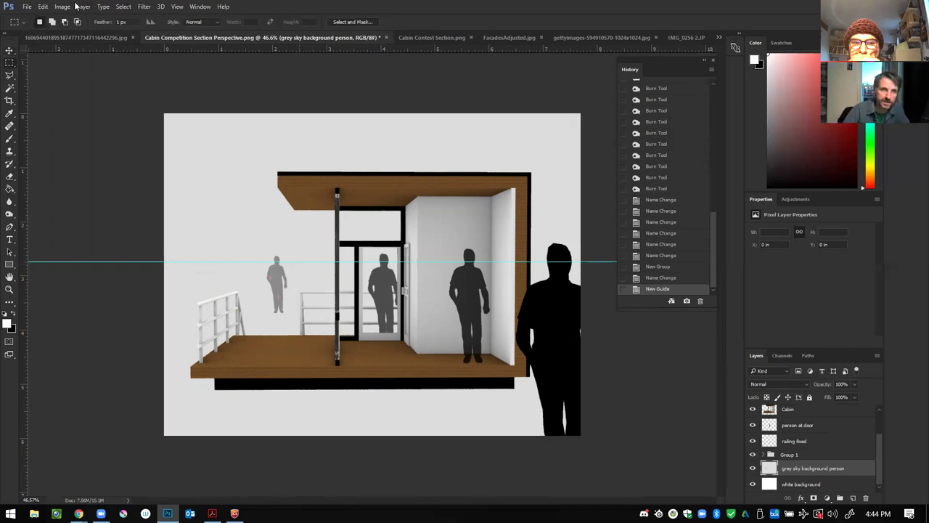
left_click(82, 7)
mouse_move(108, 19)
left_click(244, 20)
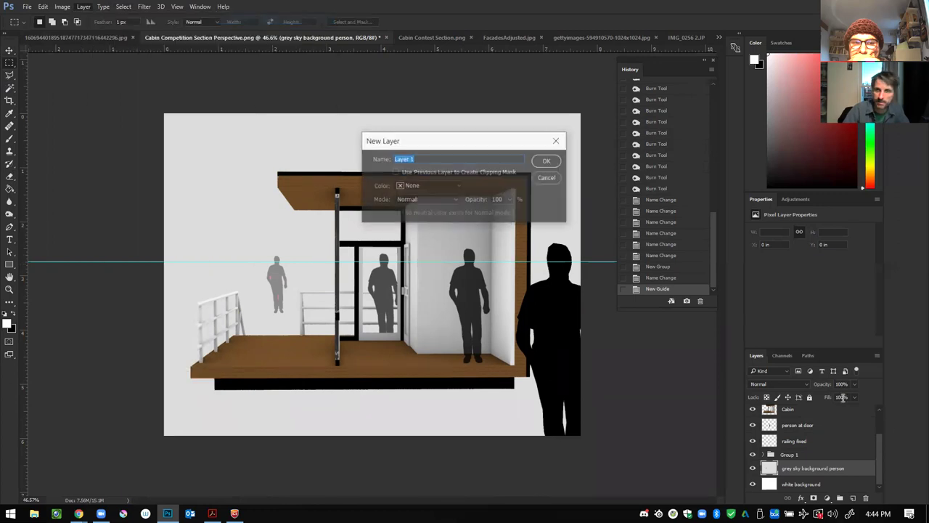
type("sky")
key("Return")
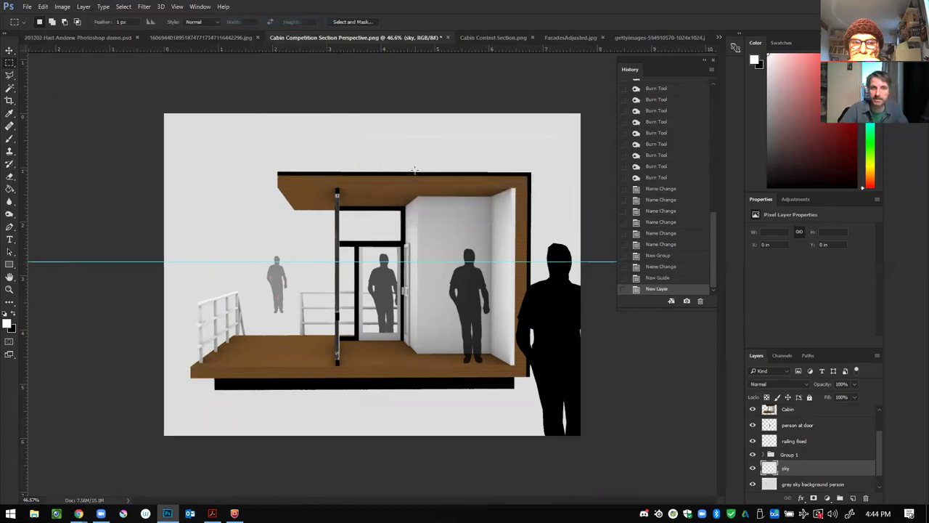
Step: Make a rectangular selection of the full canvas width above the horizon guide and add a second horizontal guide along the roof's top edge
left_click_drag(143, 94, 522, 281)
left_click_drag(583, 280, 623, 260)
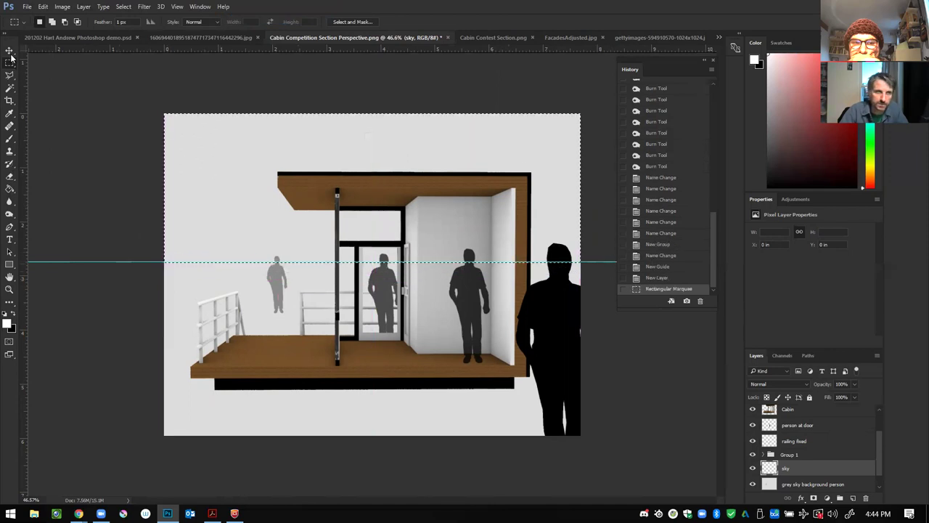
left_click(10, 51)
left_click_drag(201, 51, 238, 172)
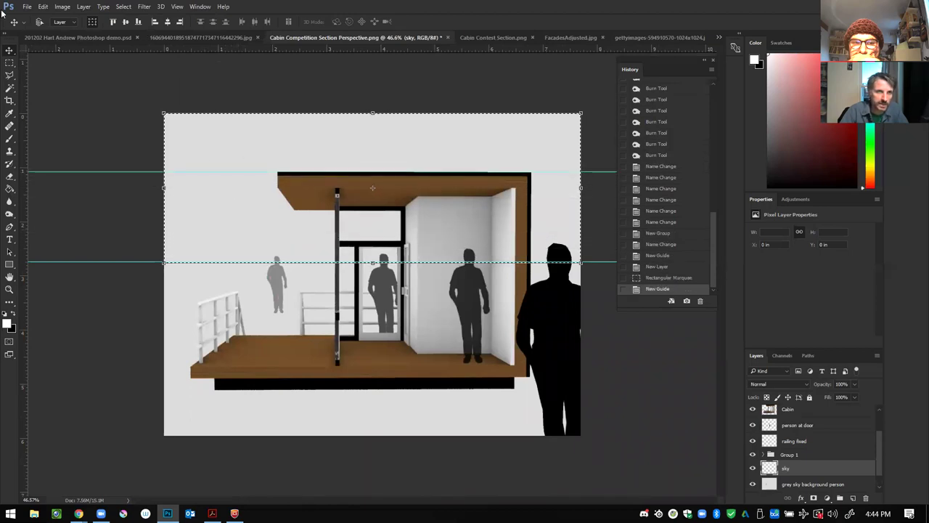
Step: Fill the selected area above the horizon with white on the sky layer using the Paint Bucket
left_click(11, 63)
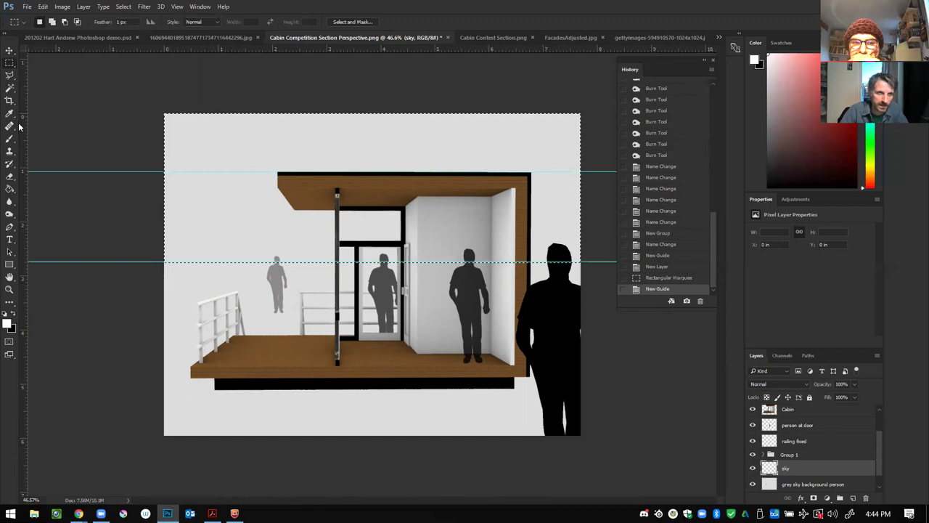
left_click(9, 188)
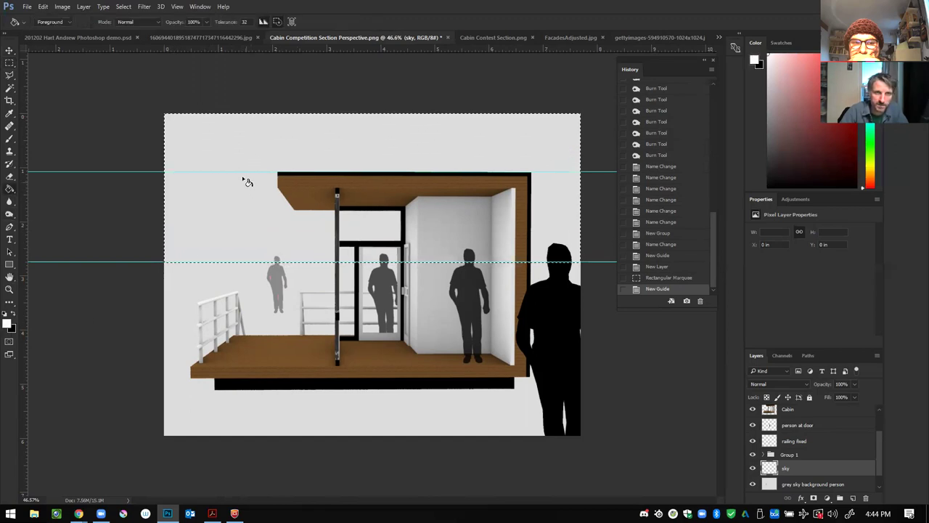
left_click(222, 144)
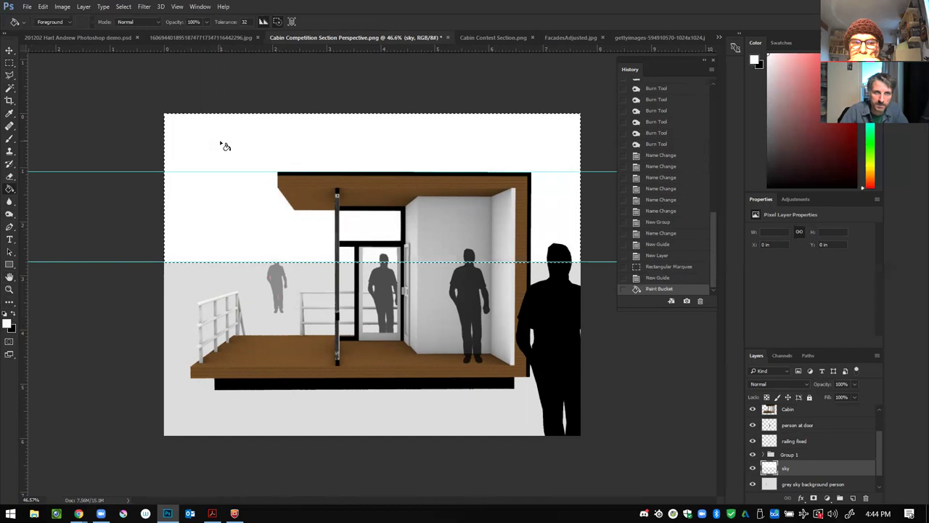
Step: Remove both horizontal guides, at the roofline and at the horizon, from the canvas
left_click(10, 51)
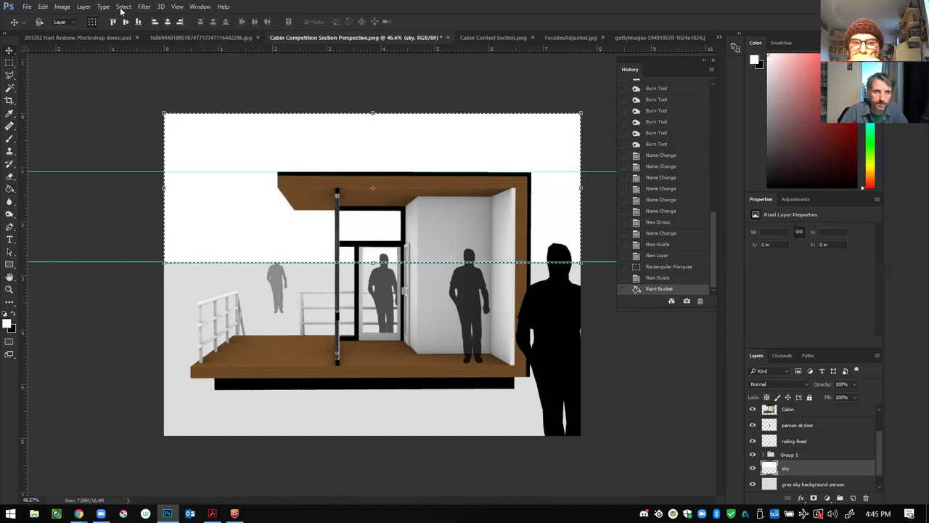
left_click_drag(143, 171, 139, 50)
left_click_drag(120, 262, 167, 26)
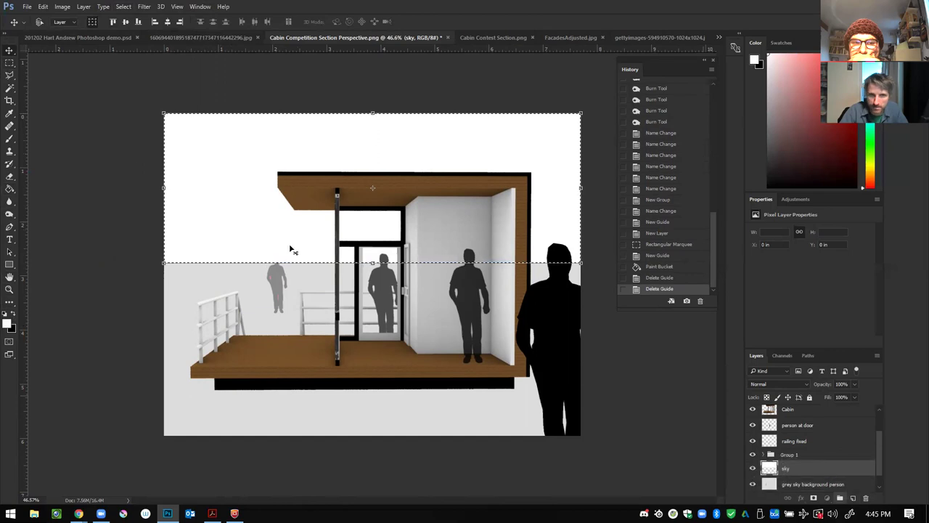
Step: Deselect the sky area and lower the sky layer's opacity to 62%
left_click(10, 62)
left_click(117, 130)
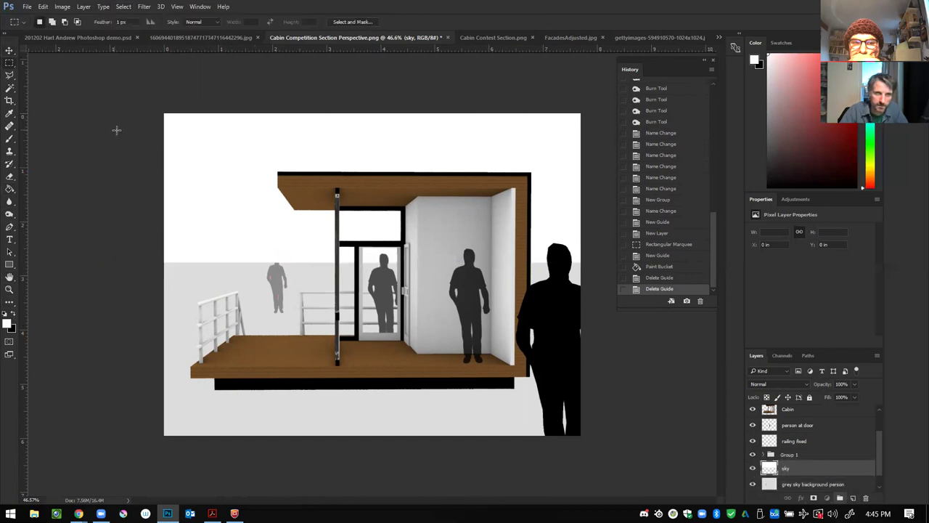
left_click(854, 382)
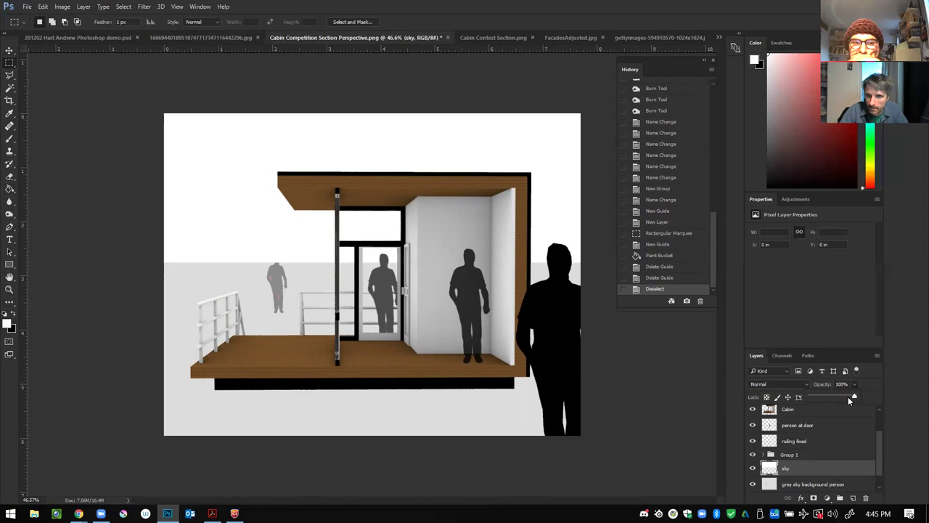
left_click_drag(848, 396, 837, 397)
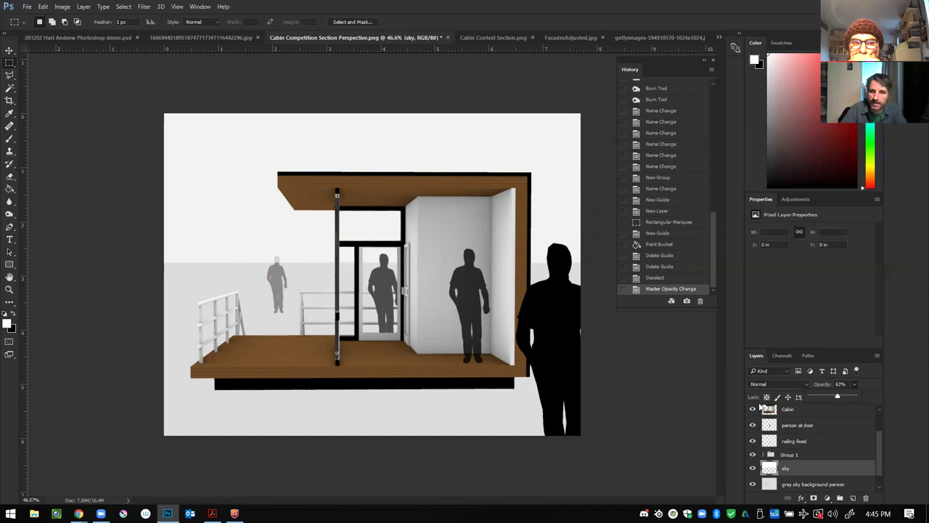
Step: Move the sky layer's white rectangle below the horizon, stretch its height to about 120% with a slight rotation, and nudge it into place
key("ctrl+t")
key("v")
left_click_drag(259, 205, 248, 345)
key("ctrl+t")
left_click_drag(364, 410, 364, 438)
left_click_drag(63, 255, 61, 252)
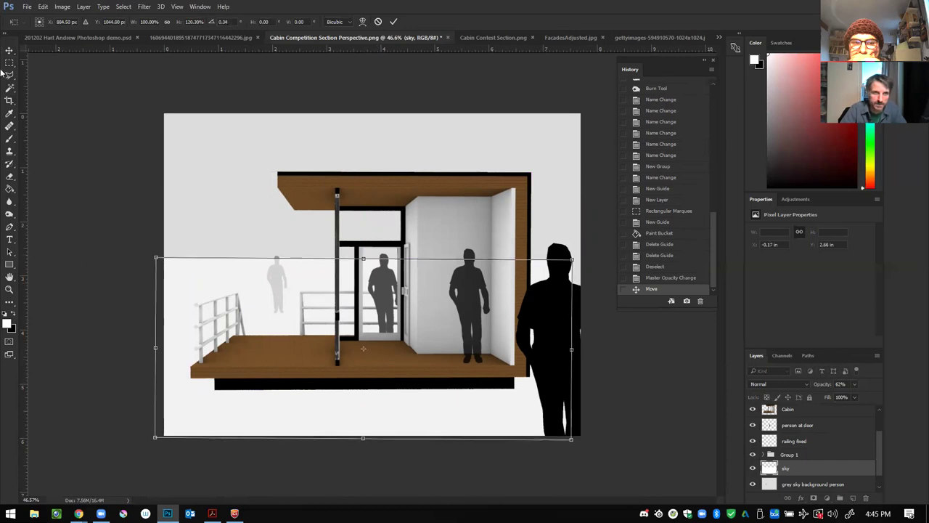
left_click(9, 50)
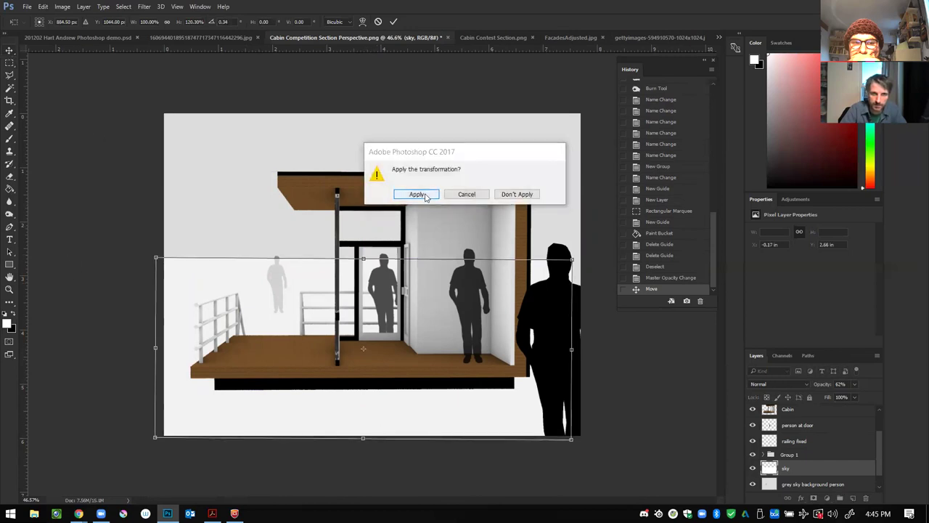
key("Return")
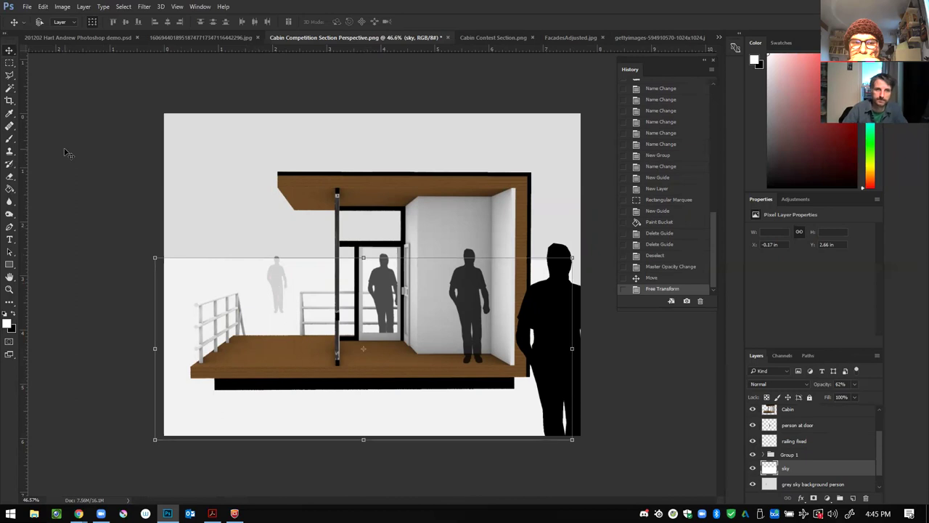
left_click(12, 63)
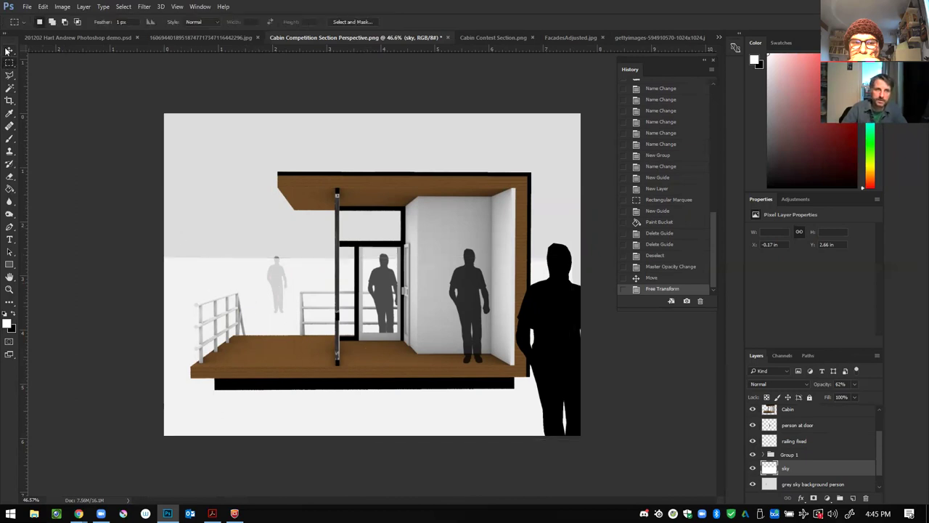
left_click(9, 50)
left_click_drag(188, 280, 193, 286)
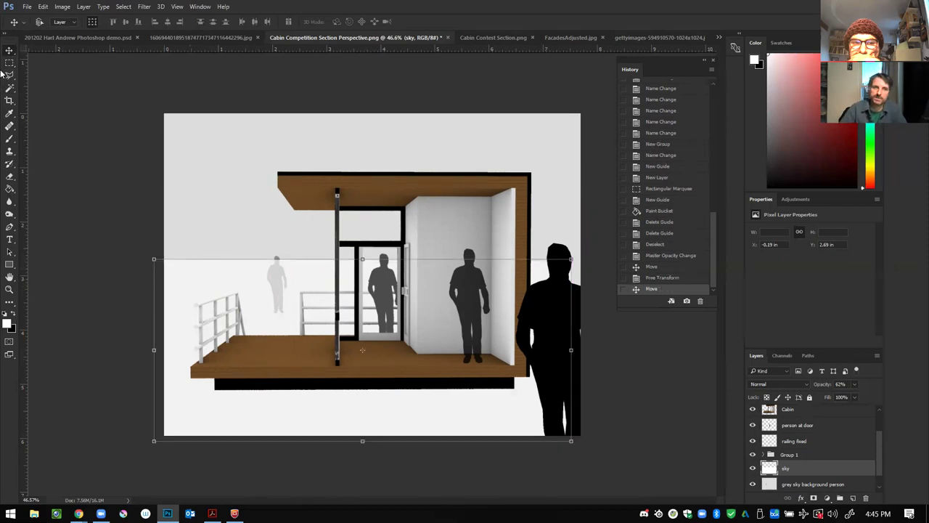
left_click(802, 484)
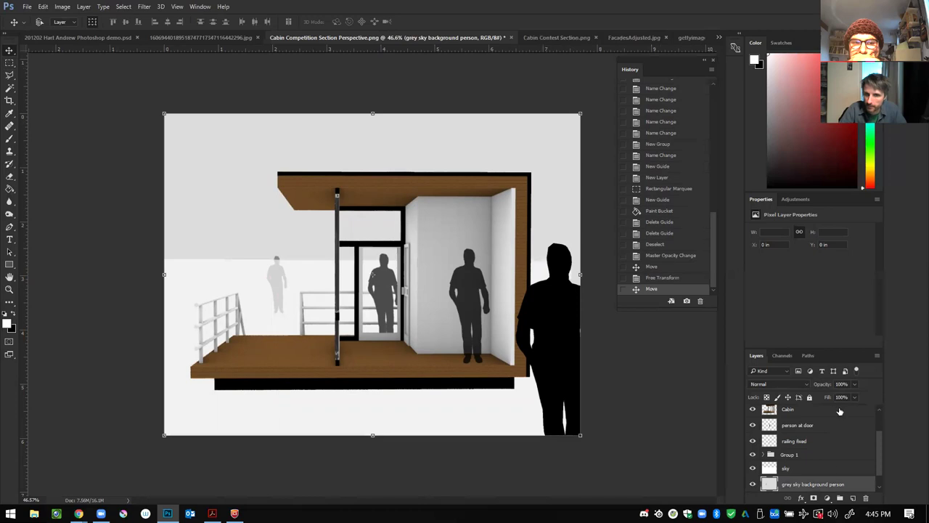
left_click(854, 387)
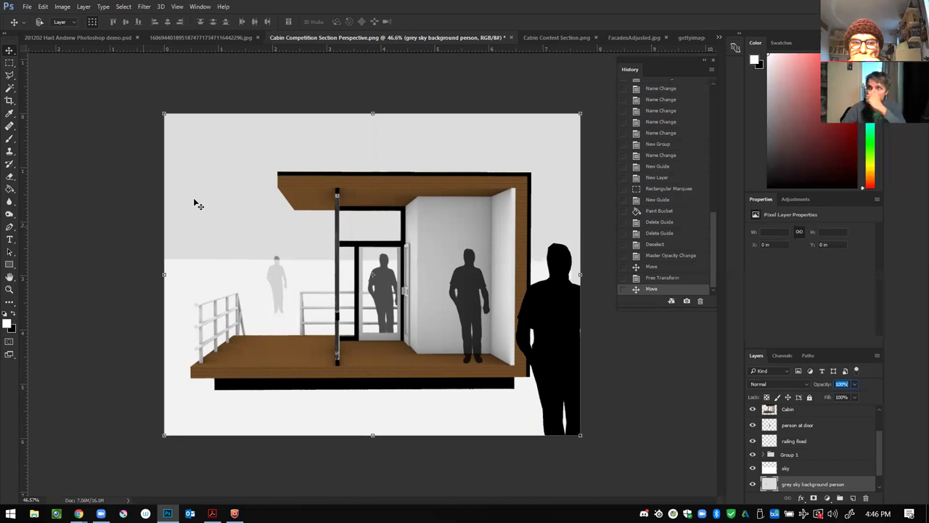
left_click_drag(226, 269, 221, 228)
key("ctrl+z")
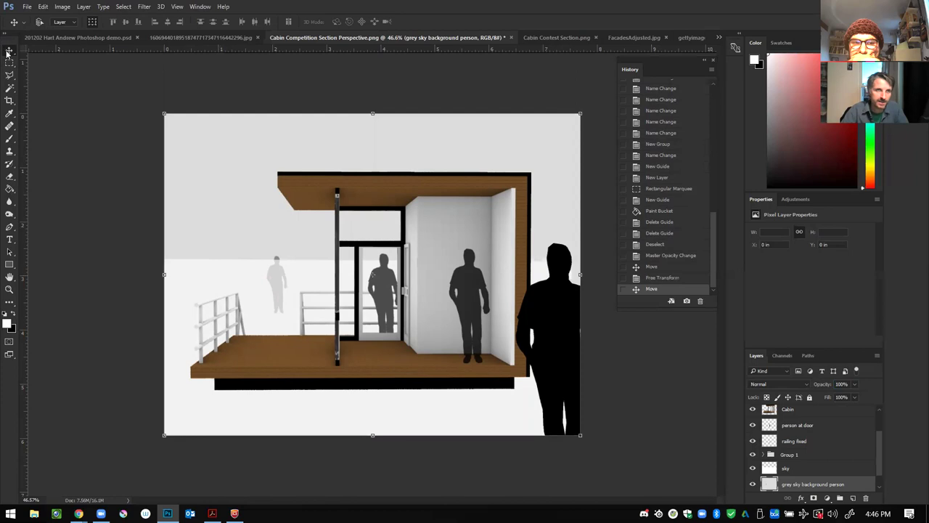
Step: Move the sky layer's white rectangle back up so its lower edge sits on the horizon
left_click(842, 469)
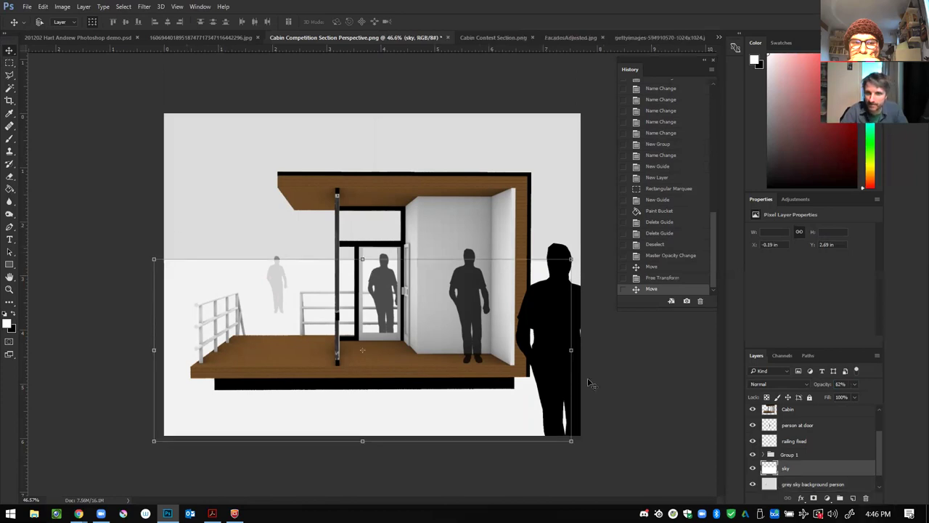
left_click_drag(257, 269, 263, 96)
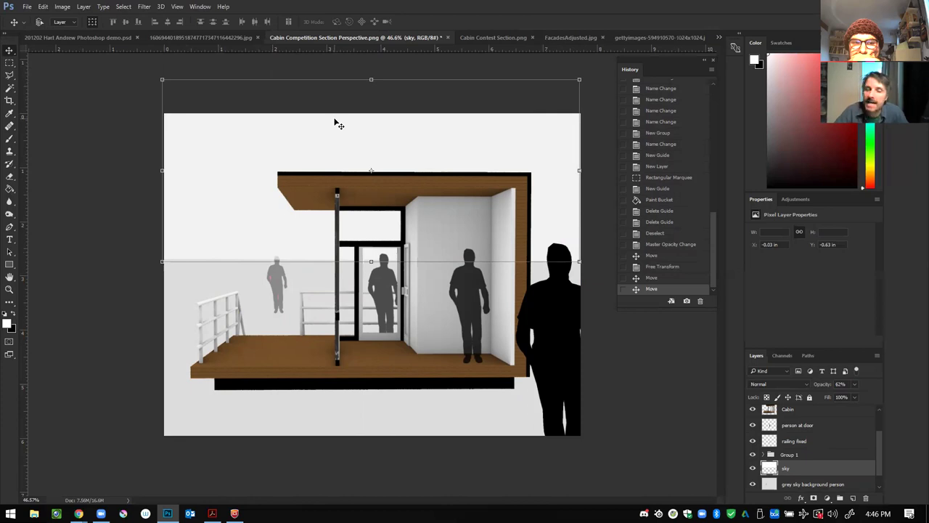
Step: Set the foreground colour to the saturated blue #1100f5 and fill the sky rectangle with it
left_click(10, 328)
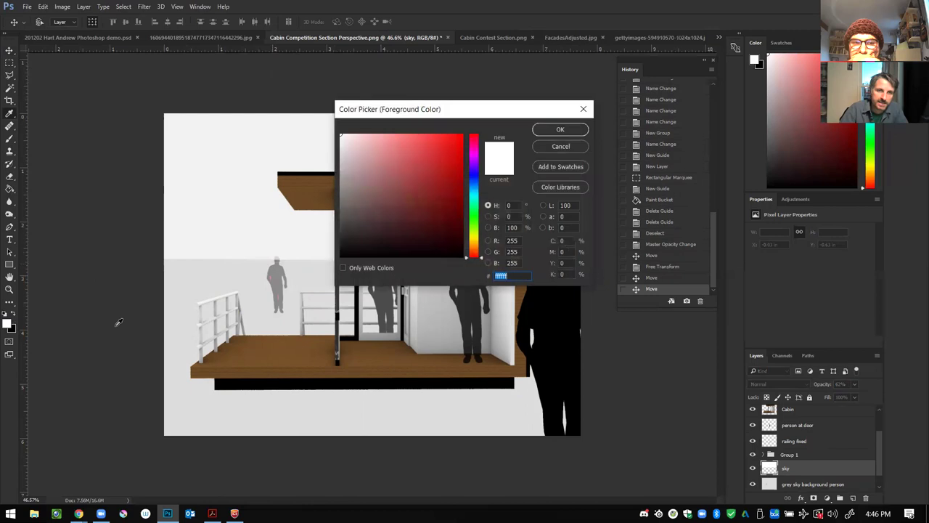
left_click(474, 175)
key("Return")
key("v")
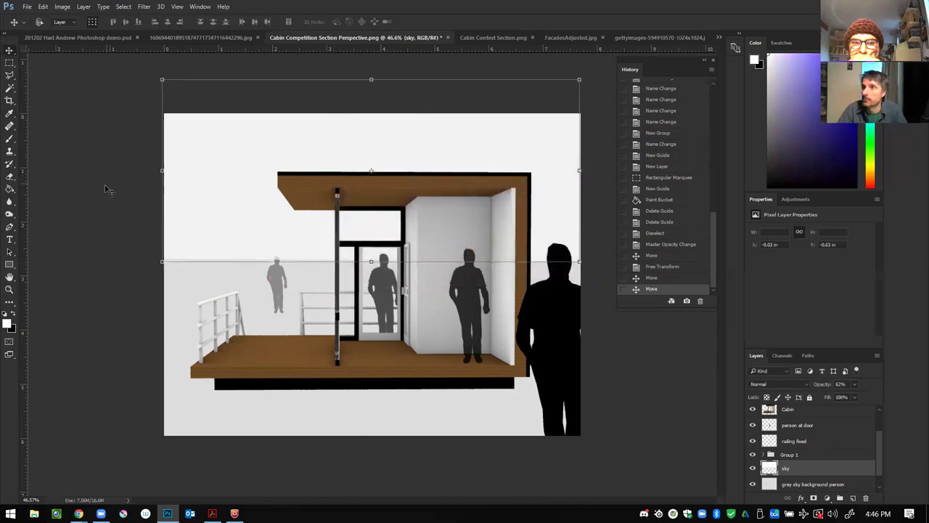
left_click(14, 188)
left_click(240, 190)
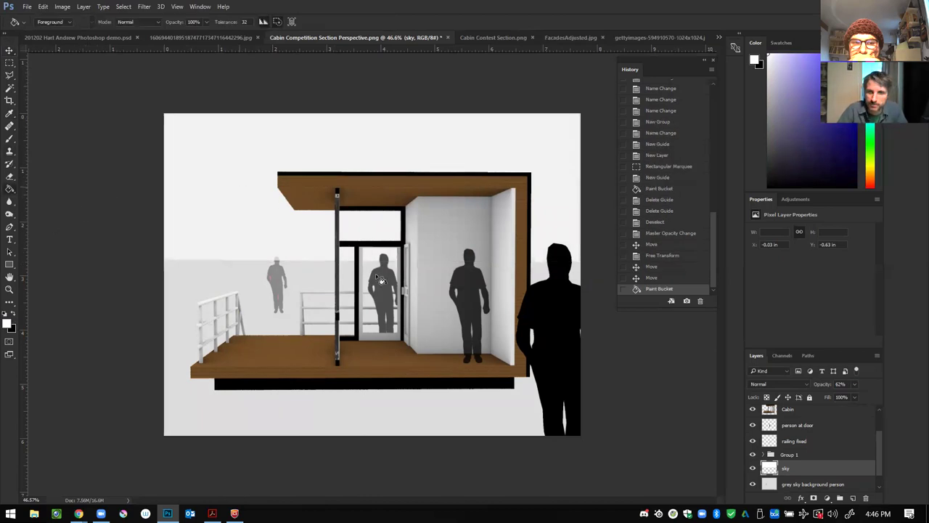
left_click(9, 324)
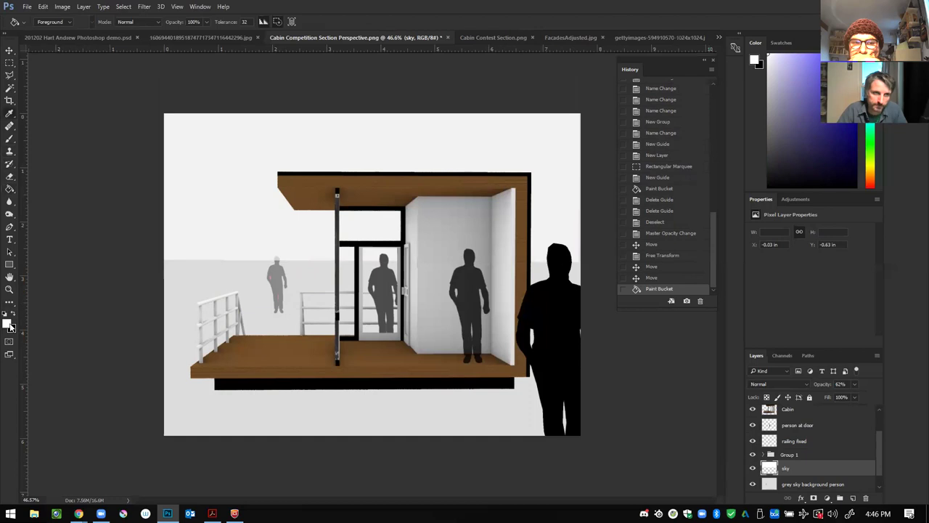
left_click(462, 138)
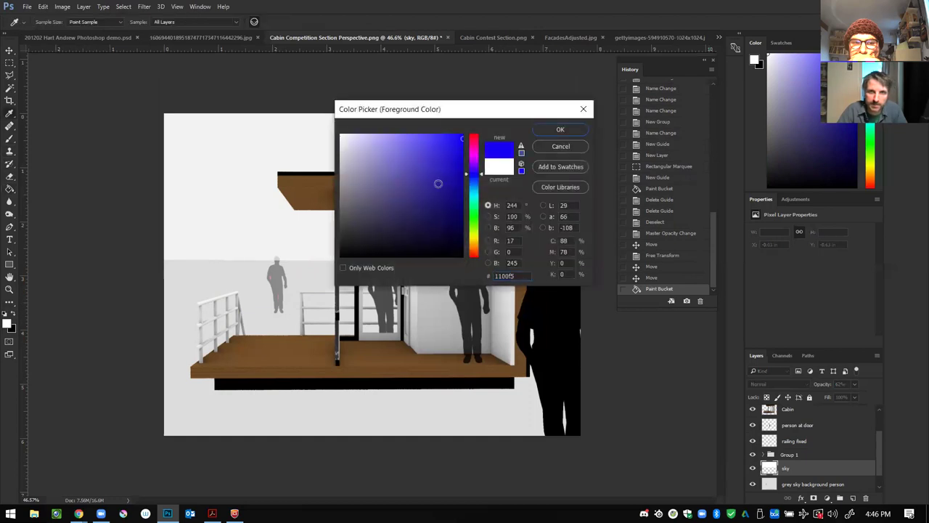
left_click(560, 129)
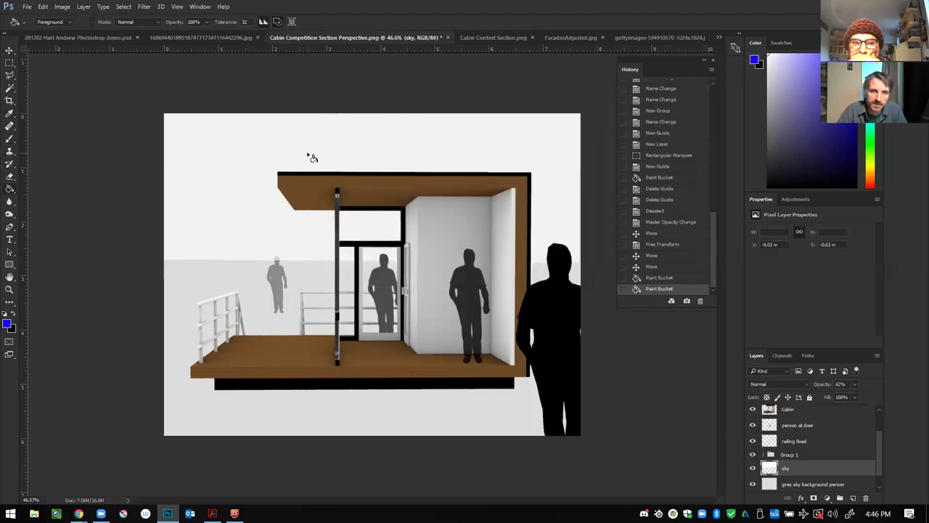
left_click(312, 156)
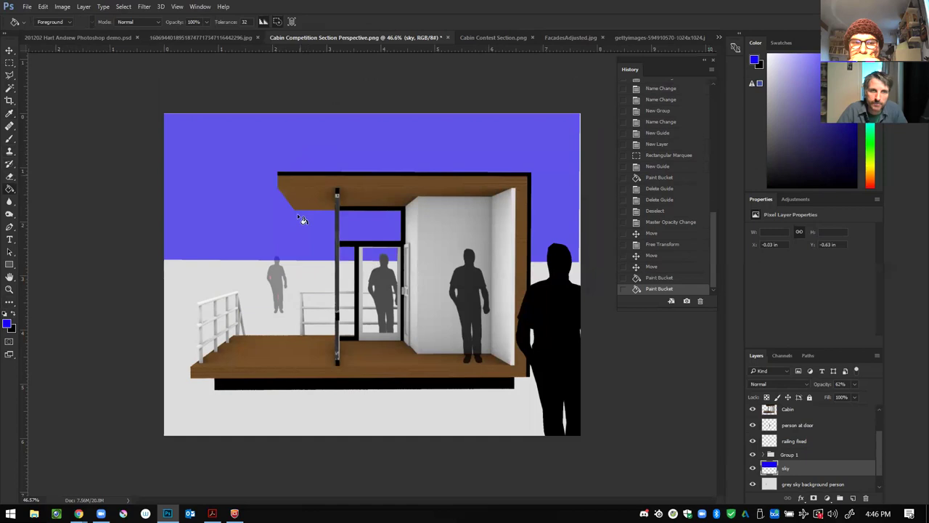
Step: Set the foreground colour to a lighter azure blue and fill the sky rectangle with it
left_click(9, 324)
left_click_drag(476, 175, 476, 179)
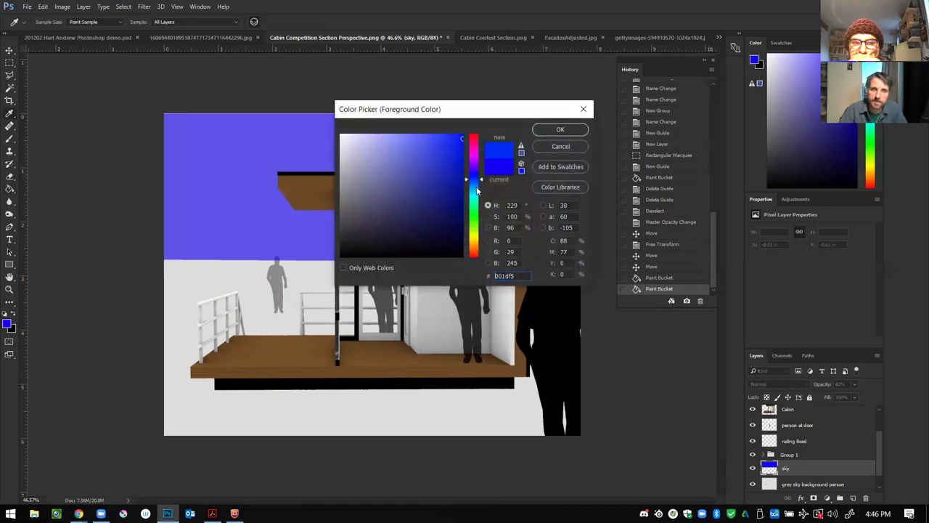
left_click(560, 130)
left_click(306, 129)
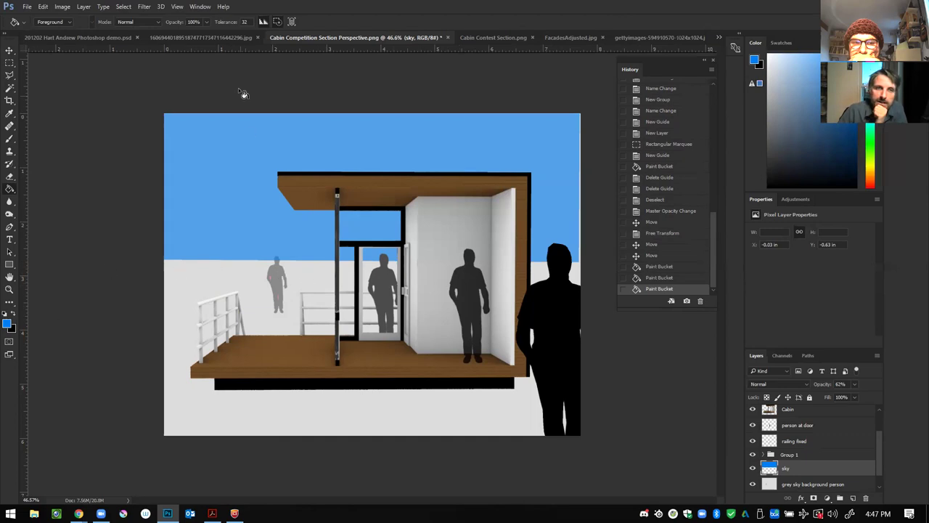
Step: Revert the sky to its white fill in the history, discarding both blue fills
left_click(669, 267)
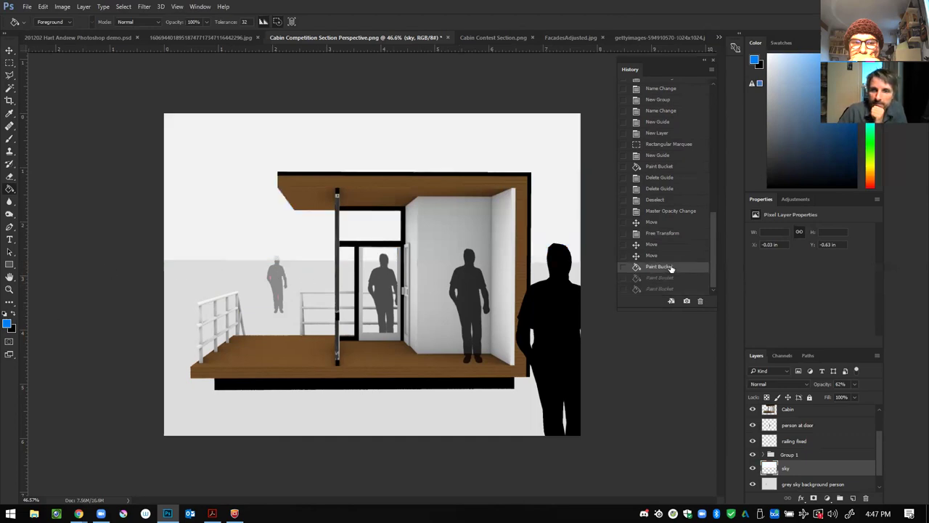
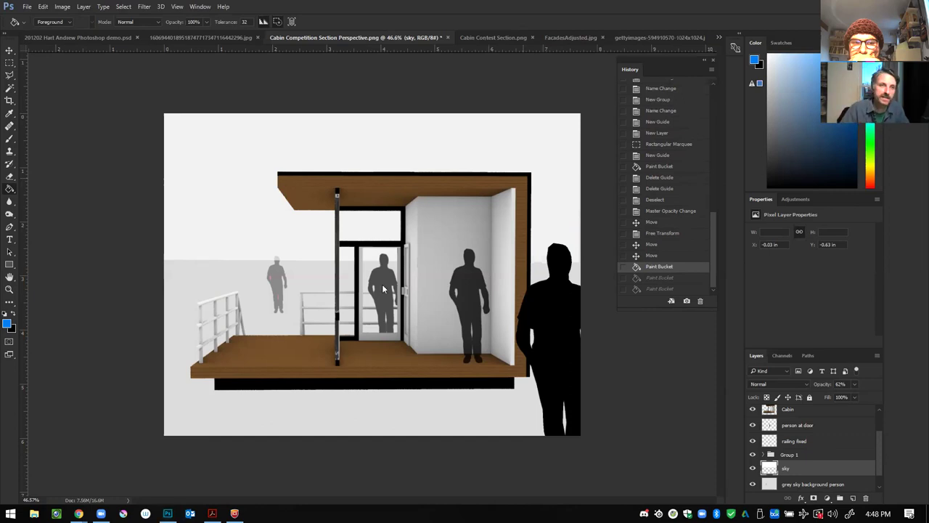
Step: Detach the tree sketch photo into its own window, view it enlarged, and minimize it to return to the cabin section perspective
mouse_move(214, 38)
left_mouse_down()
mouse_move(239, 216)
mouse_move(130, 75)
left_mouse_up()
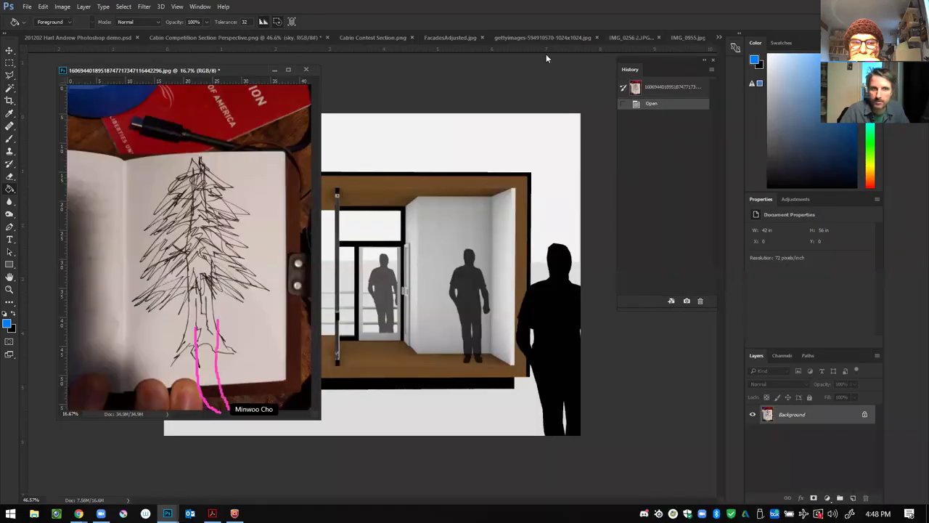
left_click(288, 69)
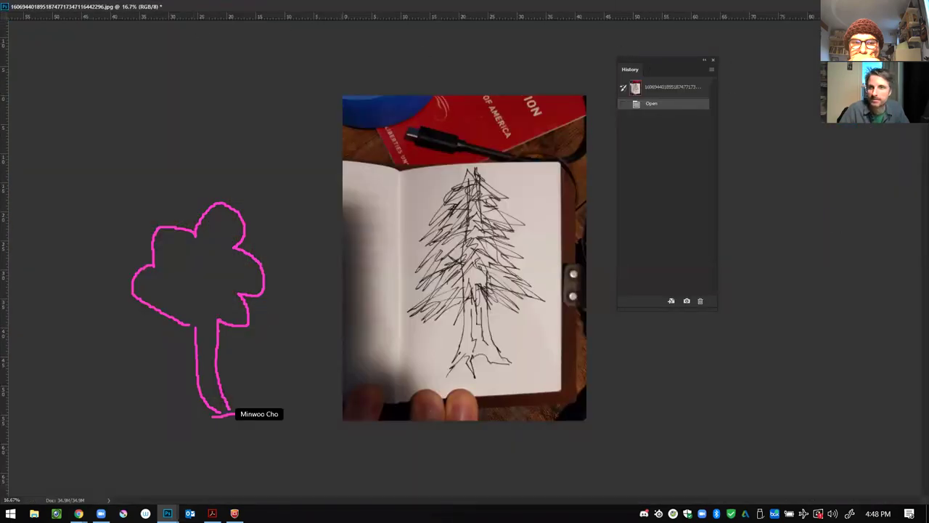
key("f")
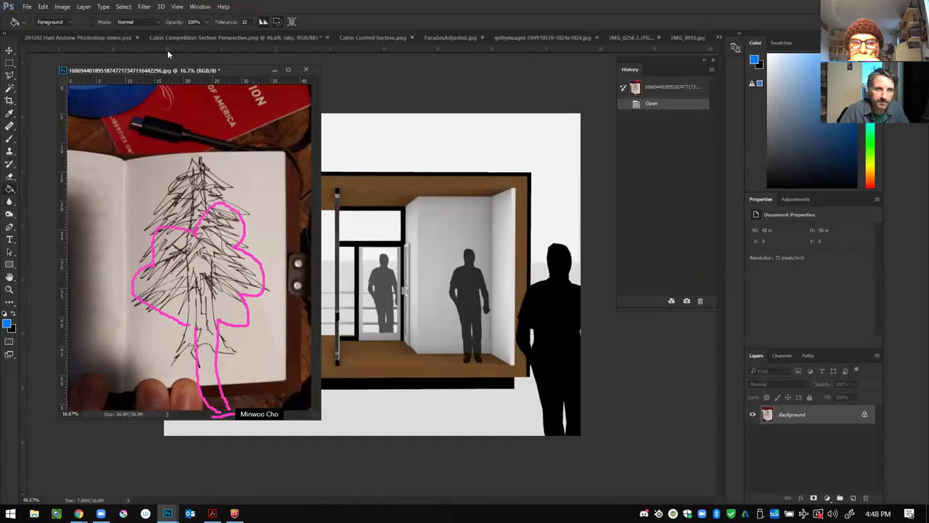
left_click(490, 139)
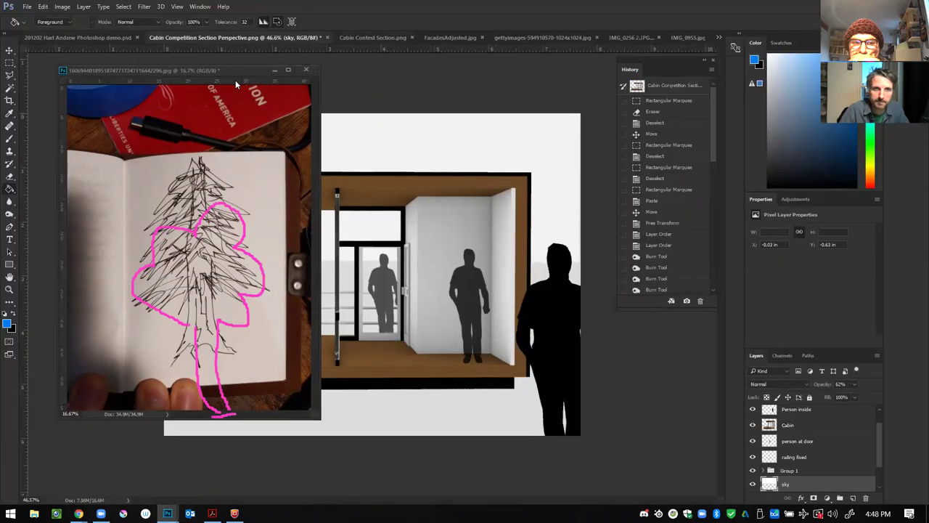
left_click(275, 70)
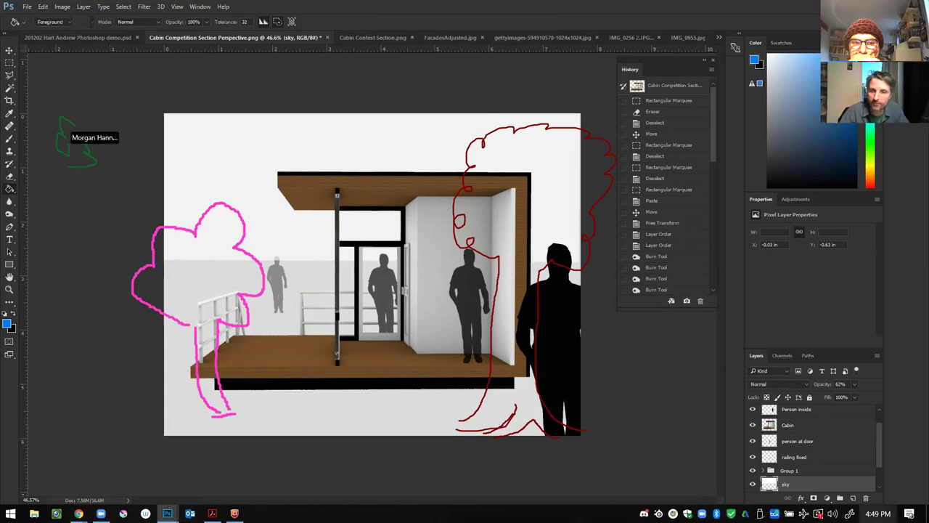
Step: Outline the section cut with the Polygonal Lasso, enclosing the floor slab, roof, outer wall and the ground below the cabin
scroll(832, 465, "up", 1)
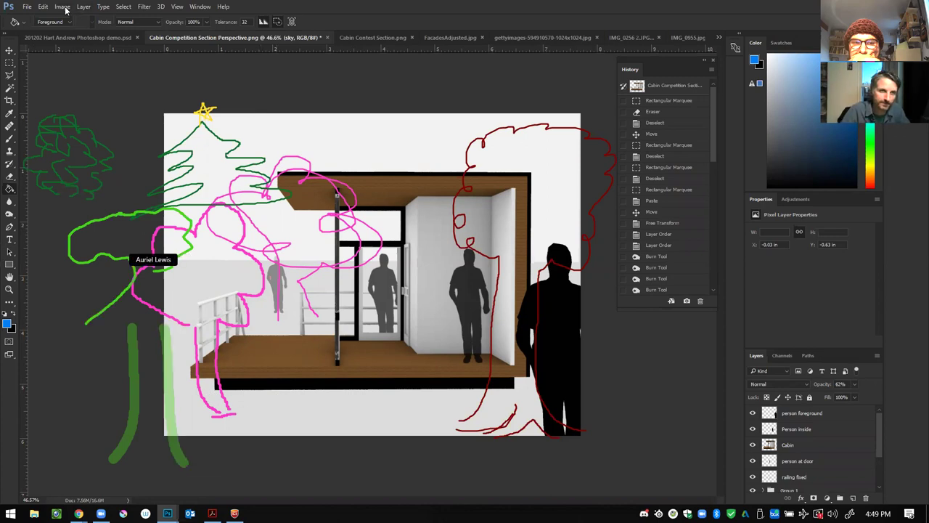
left_click(10, 75)
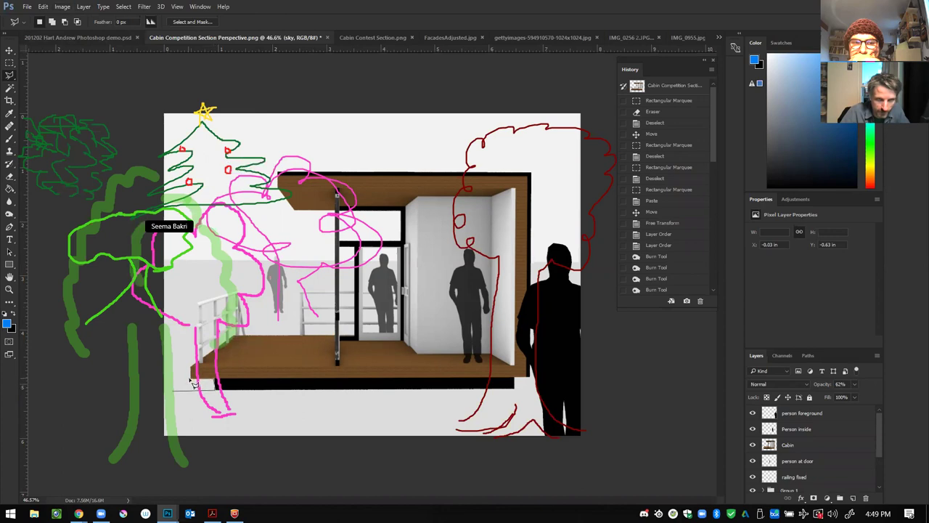
left_click(191, 369)
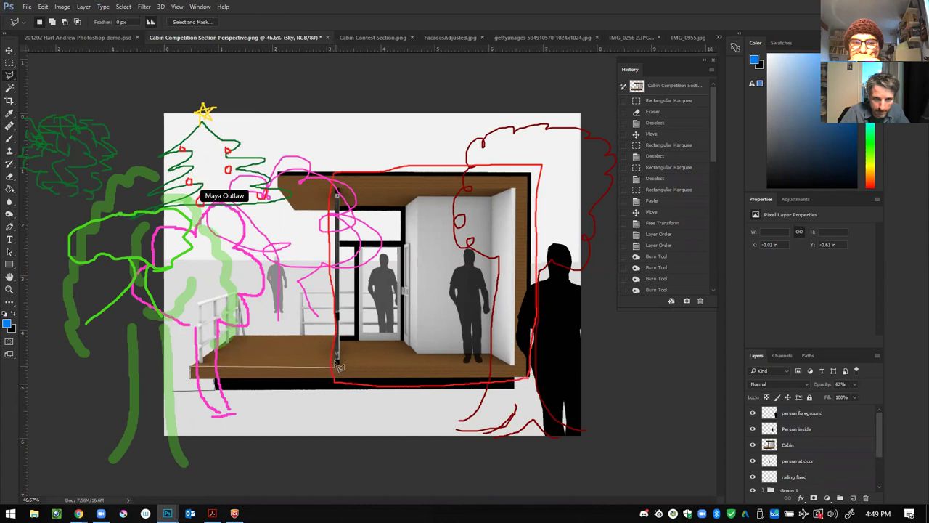
left_click(339, 366)
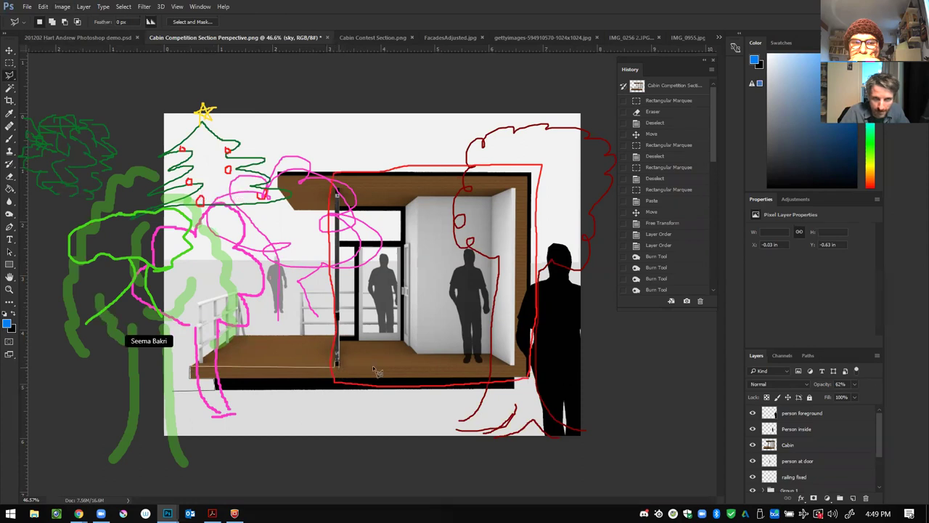
left_click(518, 371)
left_click(519, 192)
left_click(338, 190)
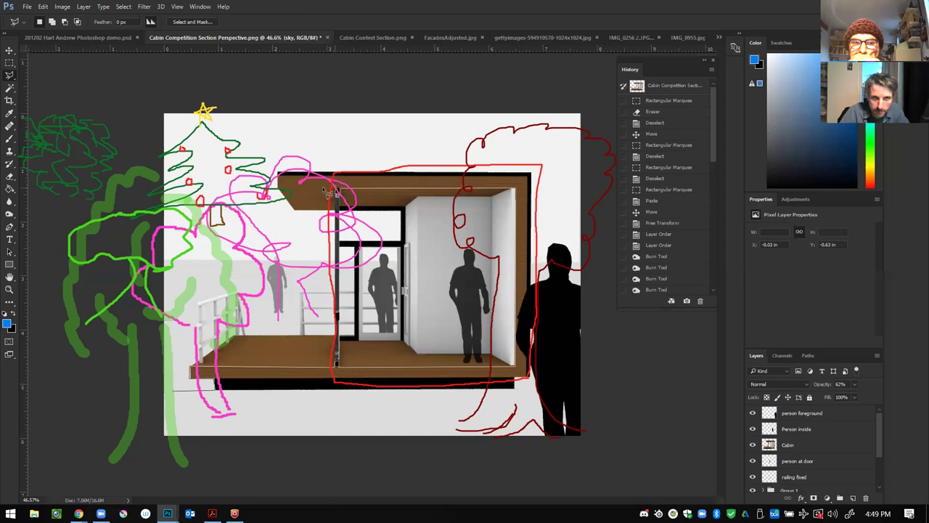
left_click(279, 174)
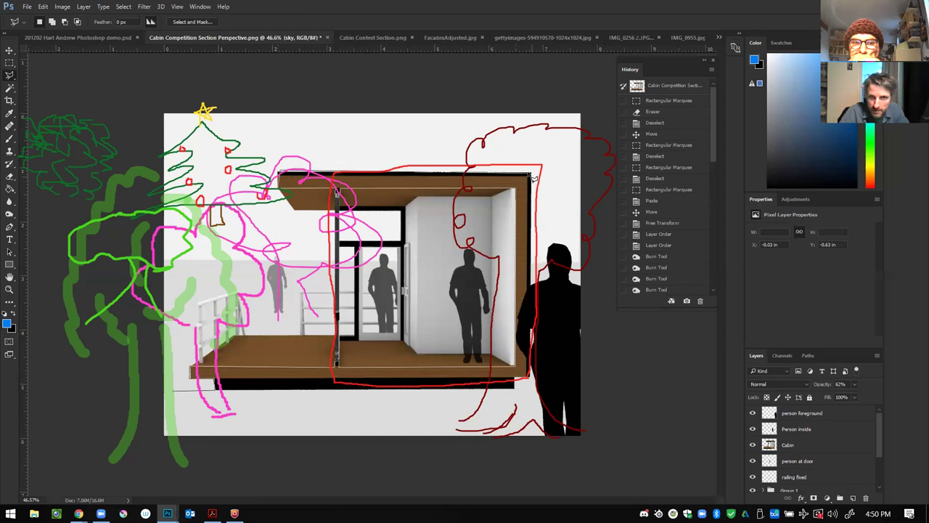
left_click(533, 176)
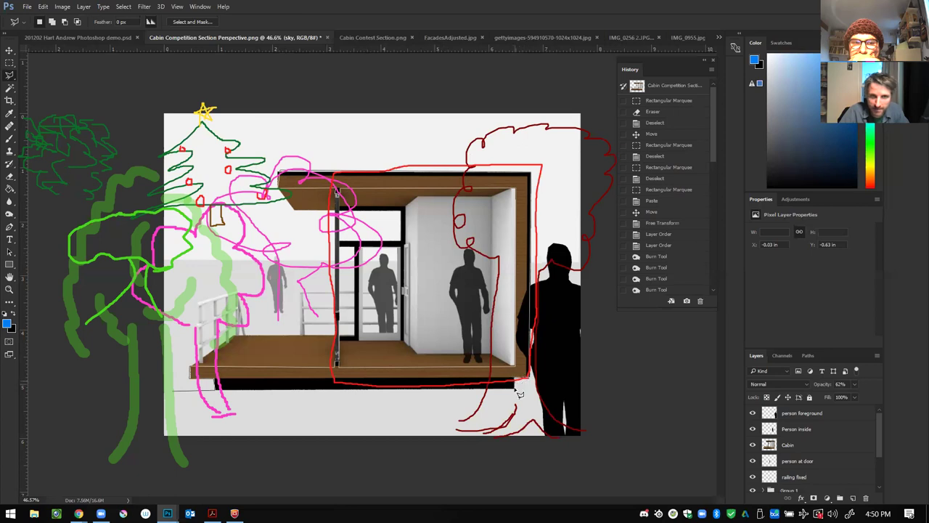
left_click(631, 388)
left_click(643, 474)
left_click(99, 450)
left_click(102, 379)
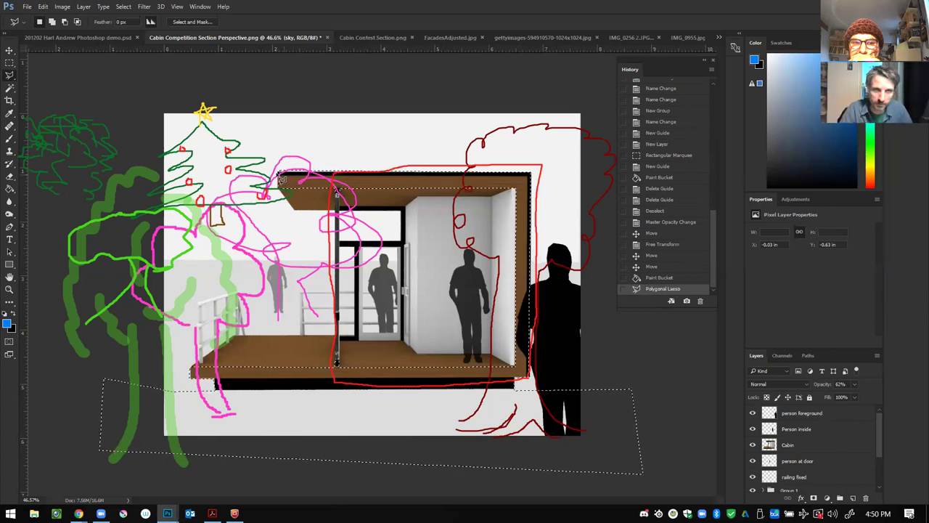
Step: Refine the selection along the roof by adding the missed area at its overhanging end and subtracting the sliver above its upper edge
scroll(281, 179, "up", 5)
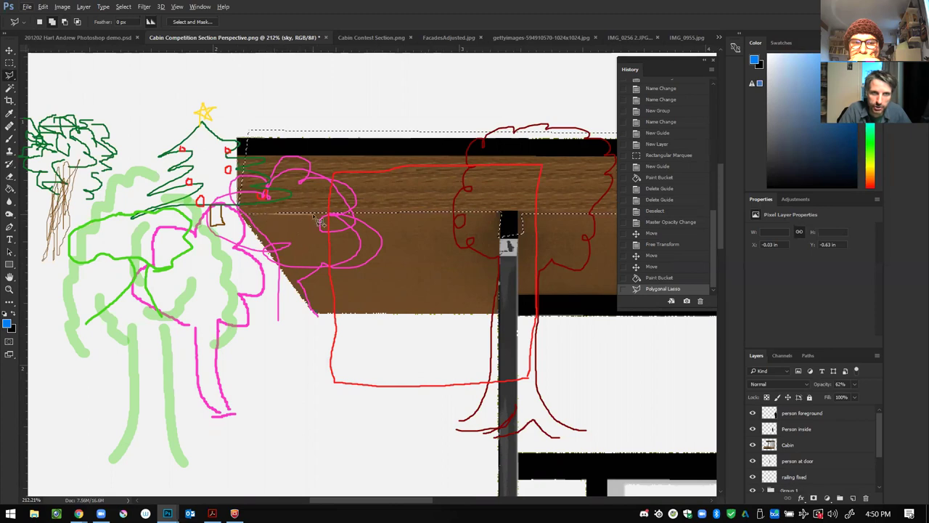
left_click(341, 180)
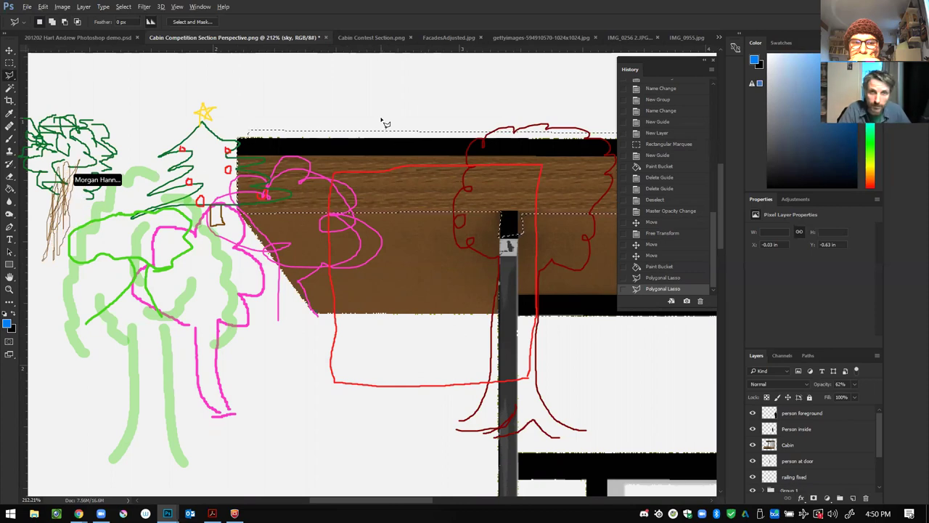
left_click(570, 107)
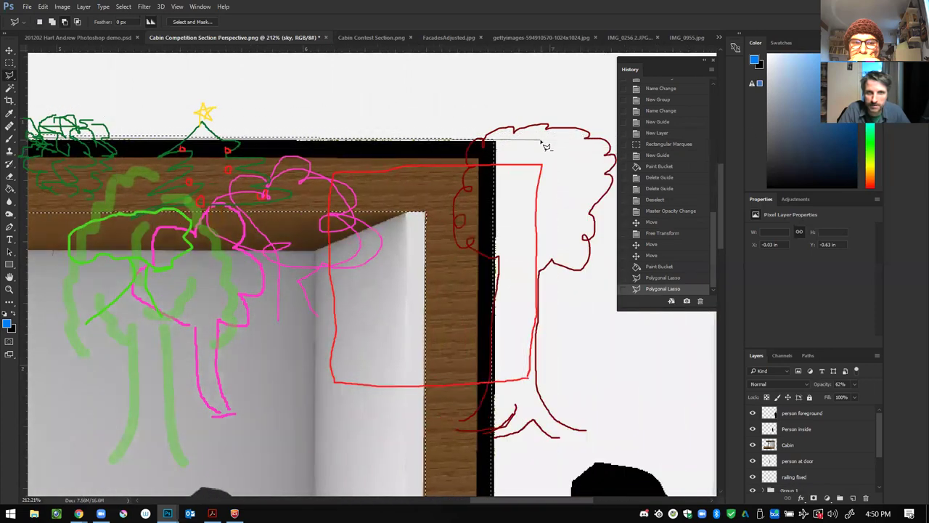
double_click(536, 100)
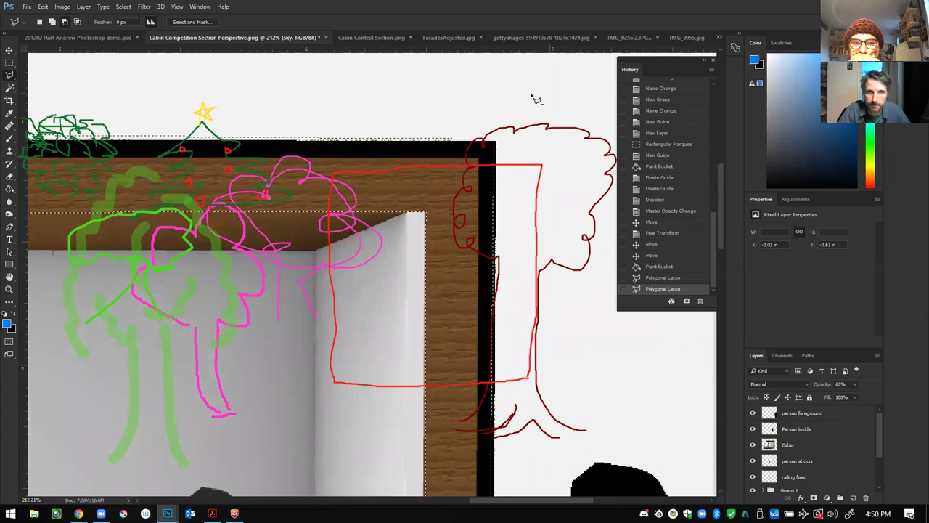
scroll(539, 193, "down", 3)
scroll(539, 193, "down", 5)
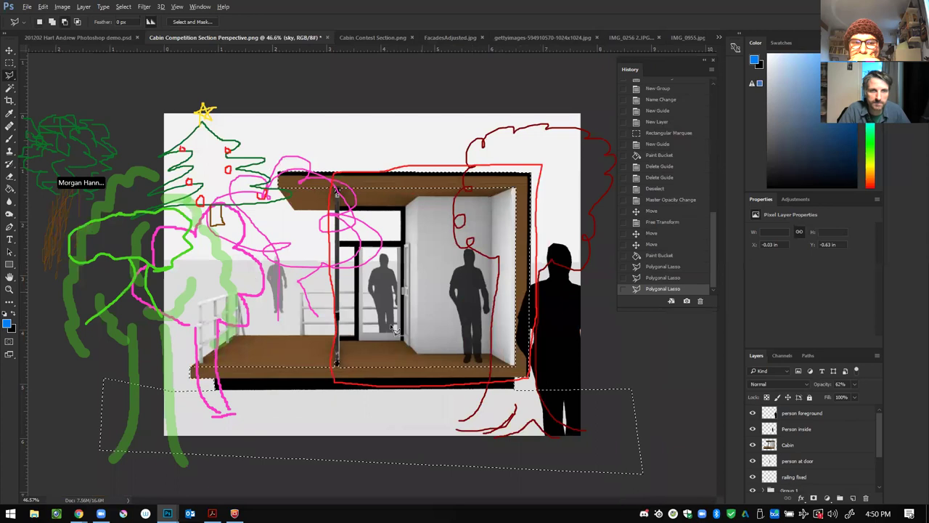
Step: Create a new layer named "section cut" while keeping the selection
scroll(377, 282, "up", 1)
scroll(369, 272, "up", 1)
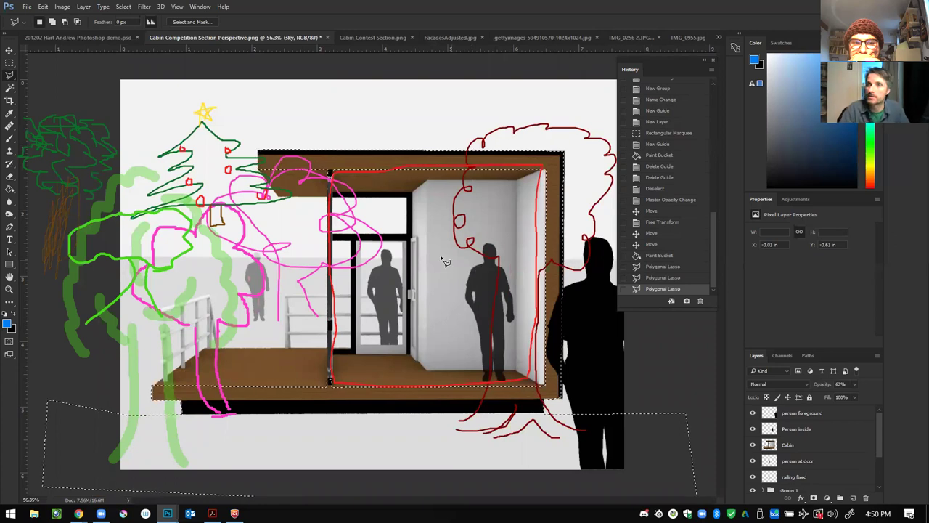
mouse_move(93, 18)
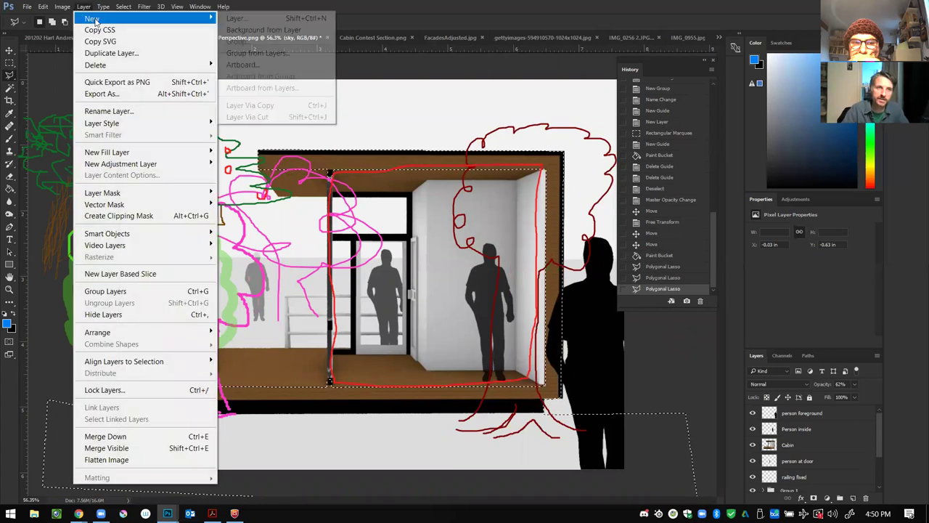
left_click(239, 18)
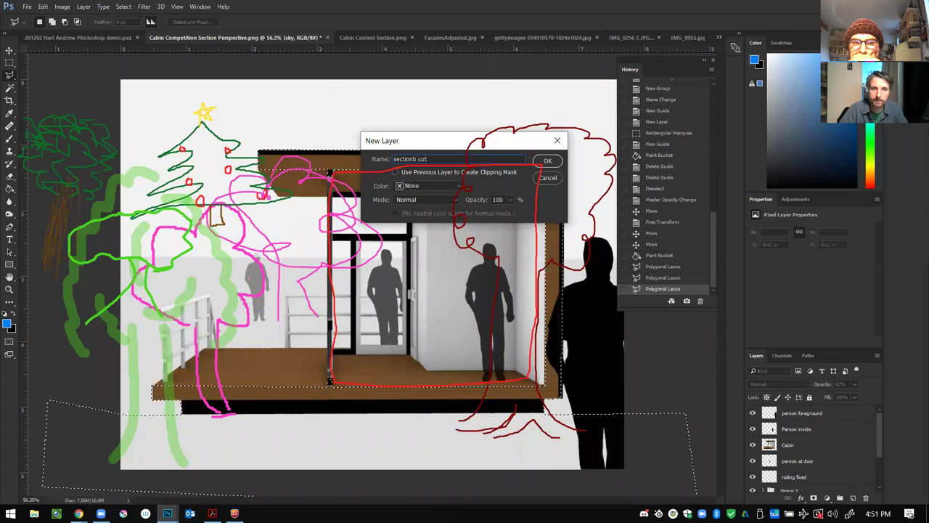
type("section cut")
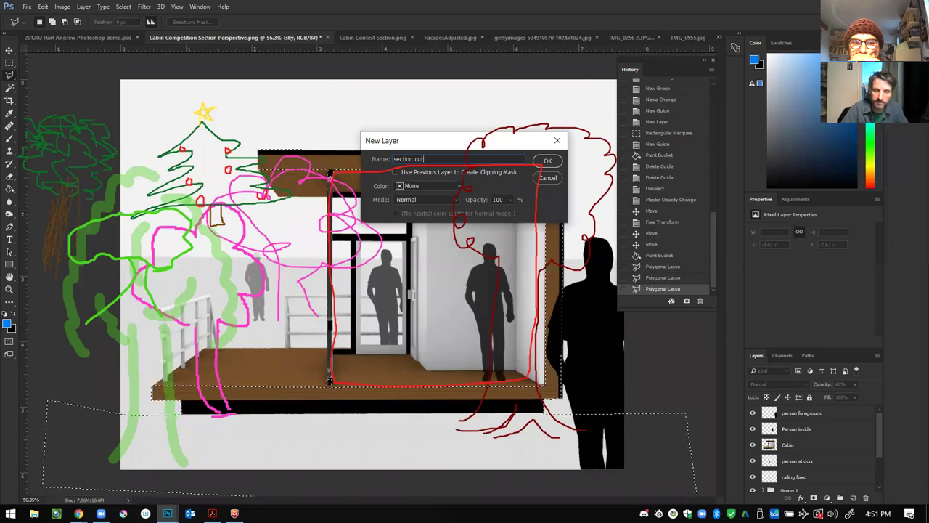
left_click(547, 161)
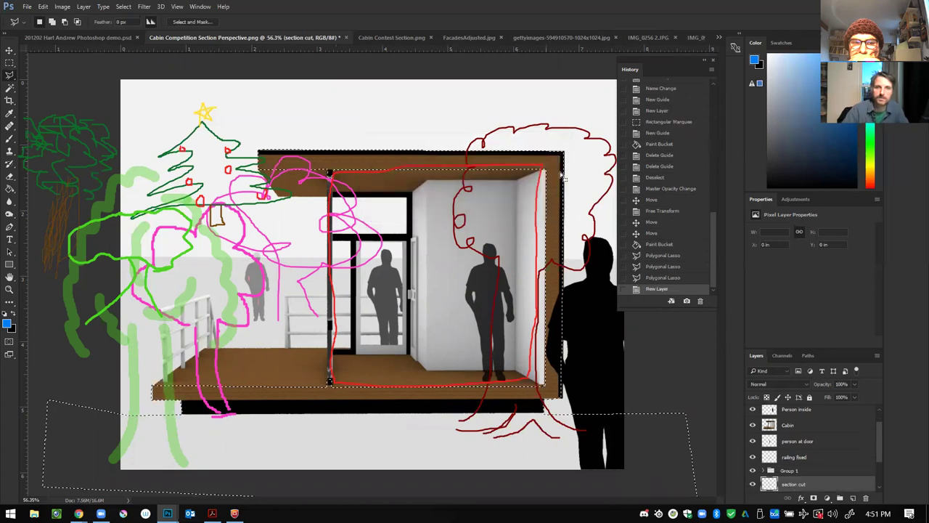
Step: Set the foreground colour to red #f50000 and fill the selected cut area on the section cut layer with it
left_click(9, 323)
left_click(474, 139)
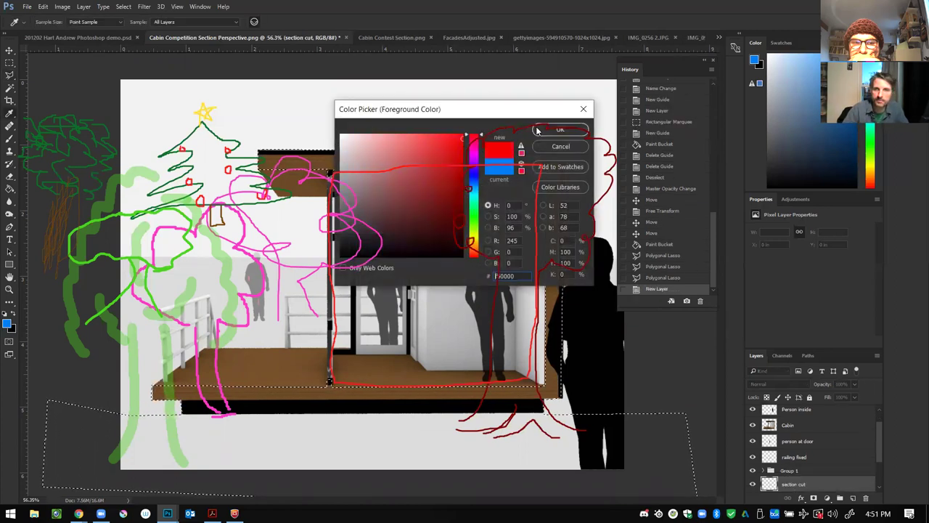
left_click(560, 129)
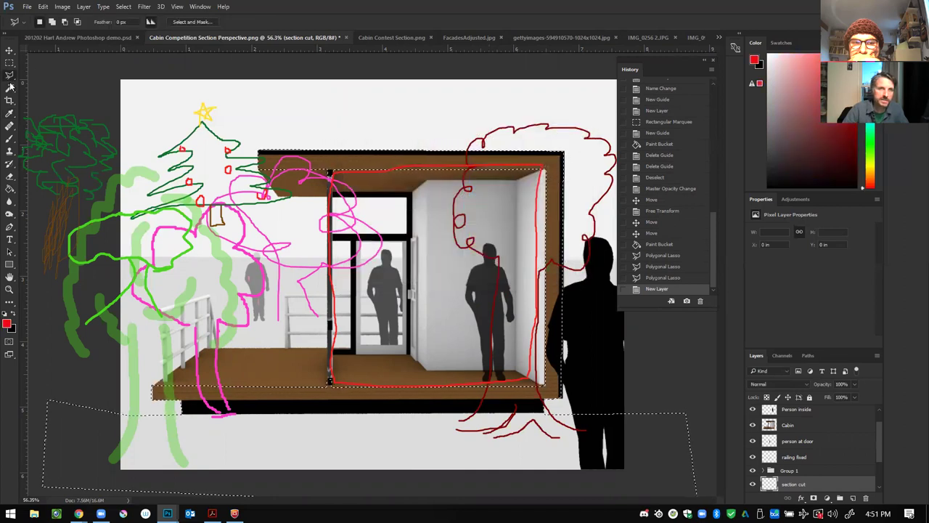
left_click(10, 189)
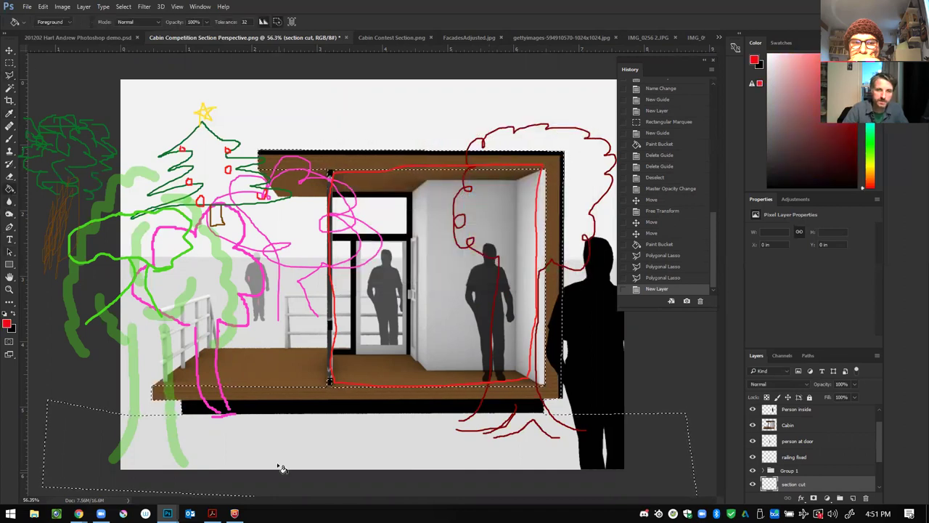
left_click(418, 409)
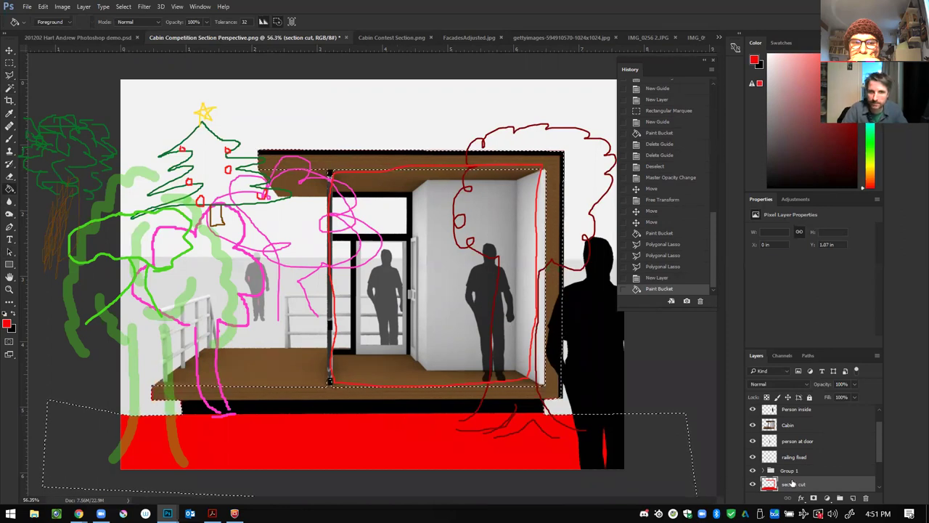
Step: Move the section cut layer directly above the Cabin layer and deselect the area
left_click_drag(797, 484, 803, 418)
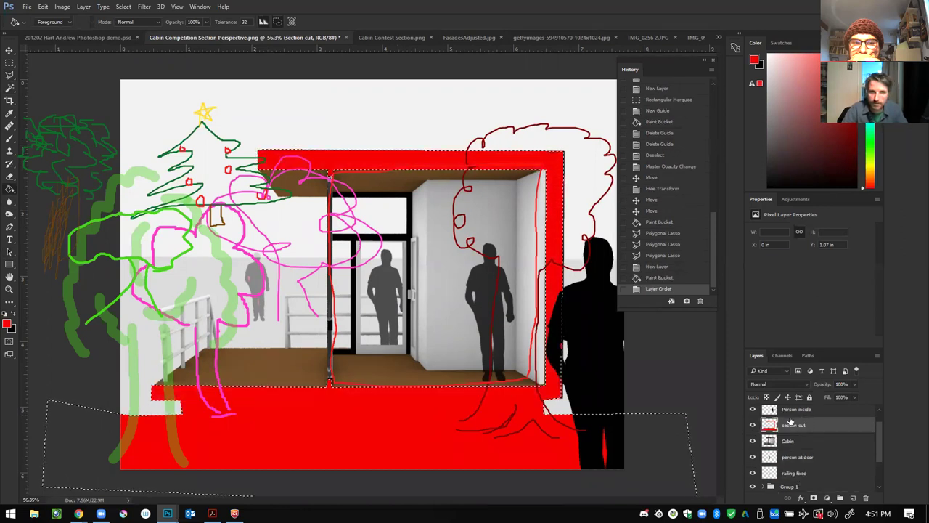
left_click(10, 63)
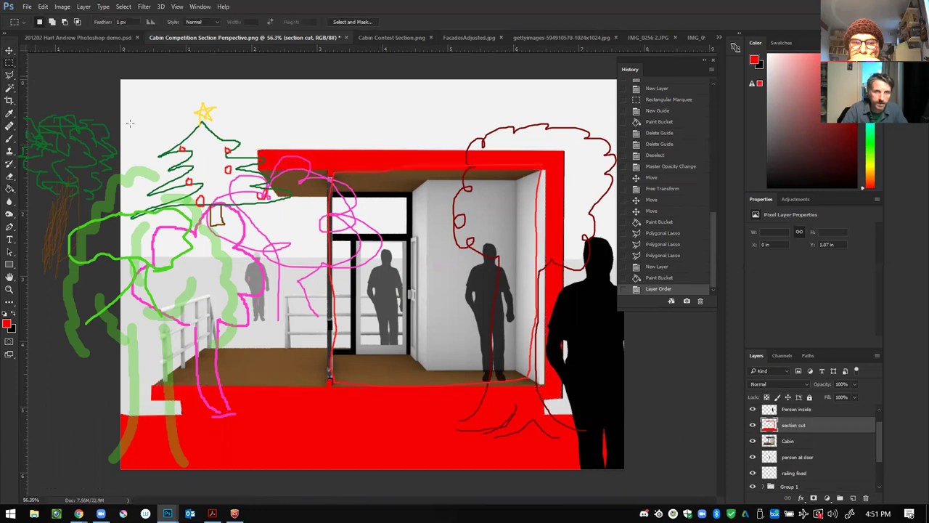
left_click(257, 135)
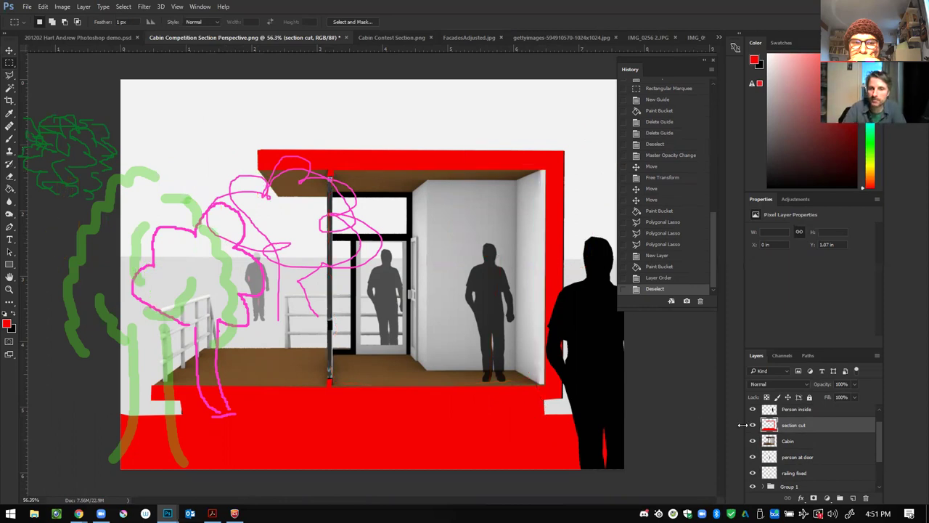
Step: Recolour the section cut layer with a Hue/Saturation adjustment of hue +38 and saturation +100
left_click(753, 425)
left_click(752, 424)
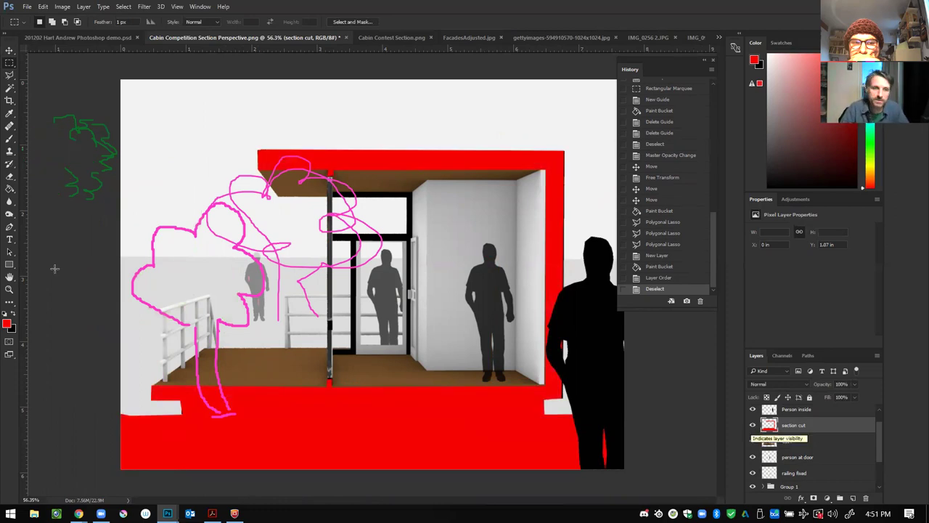
left_click(62, 7)
mouse_move(81, 38)
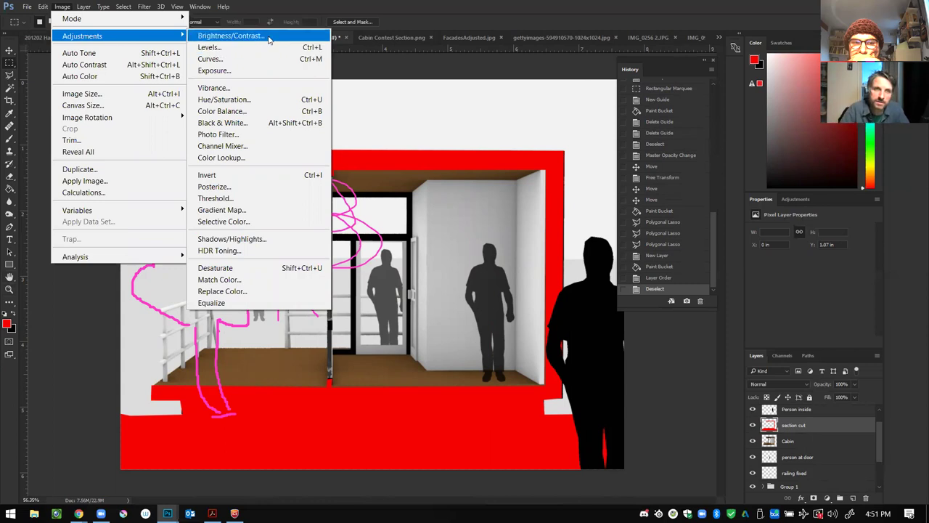
left_click(247, 99)
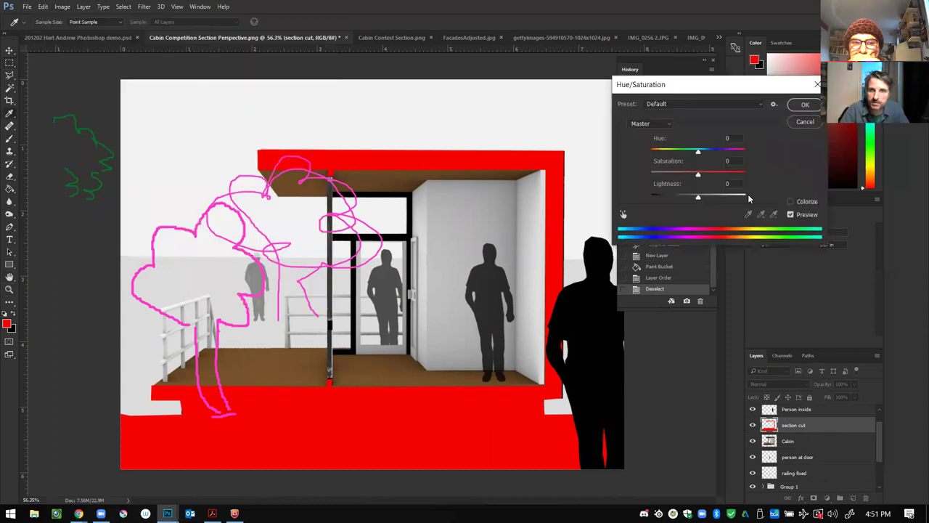
left_click_drag(699, 177, 752, 183)
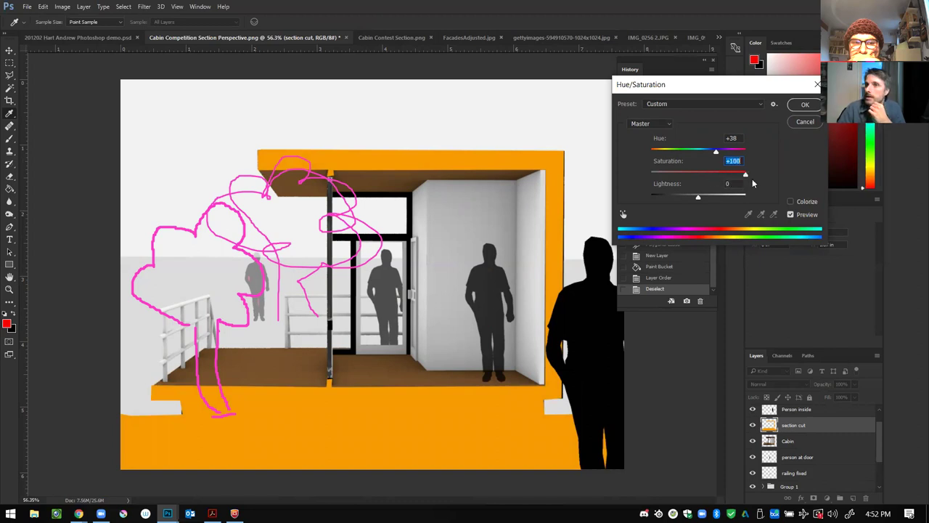
left_click(805, 106)
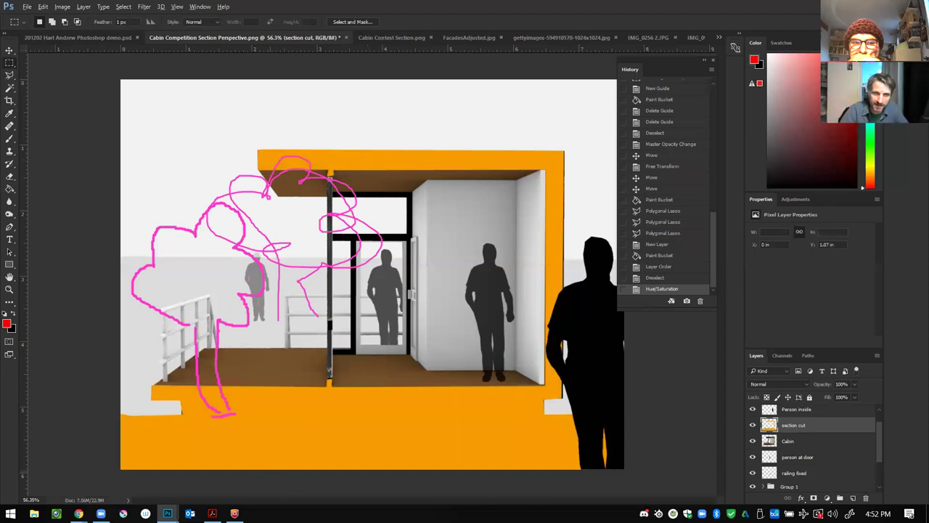
Step: Select a rectangular area around the foot of the dark centre post where it meets the orange floor section
scroll(325, 375, "up", 6)
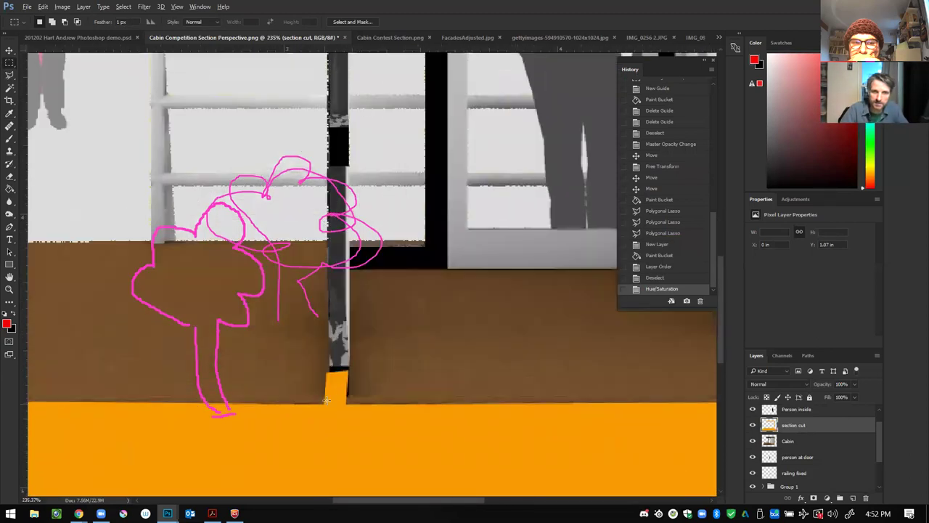
scroll(341, 381, "up", 1)
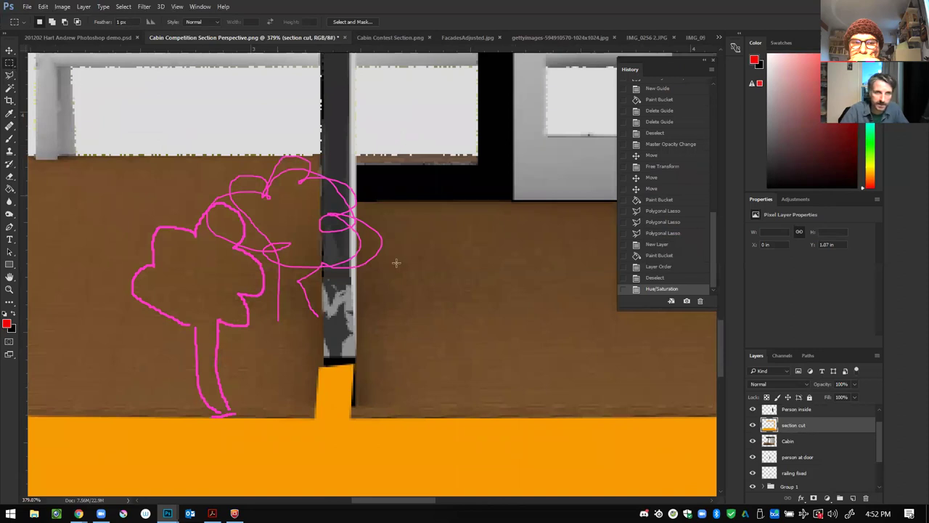
left_click_drag(340, 378, 335, 389)
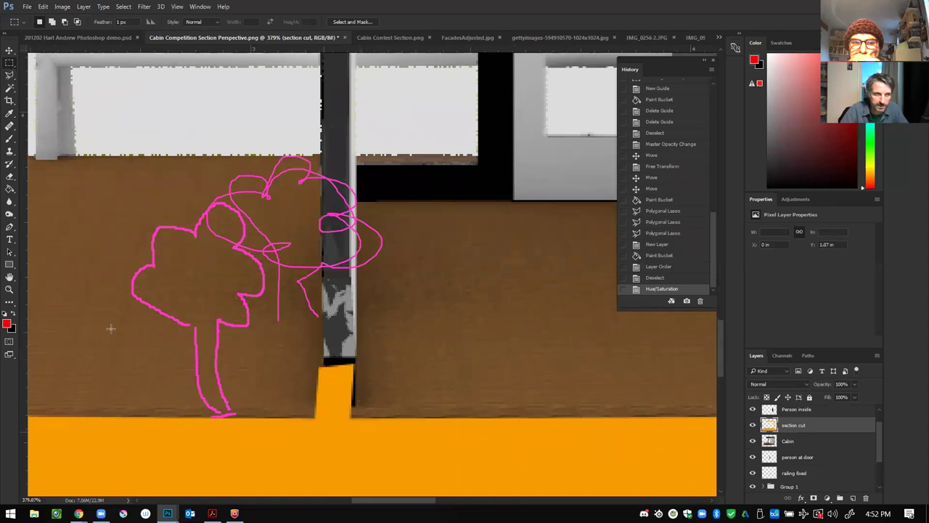
Step: Try to fill the selected post foot with the red foreground colour using the Paint Bucket, and undo that fill
left_click(10, 188)
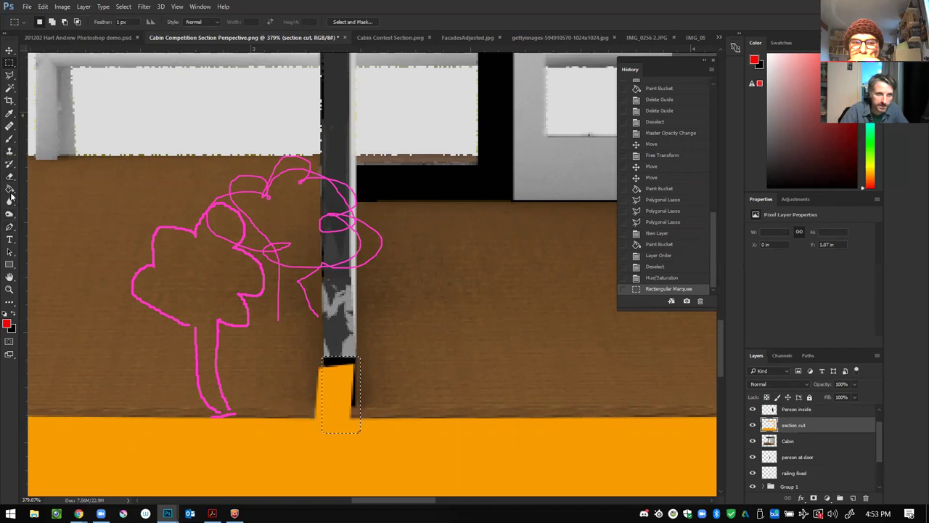
left_click(351, 420)
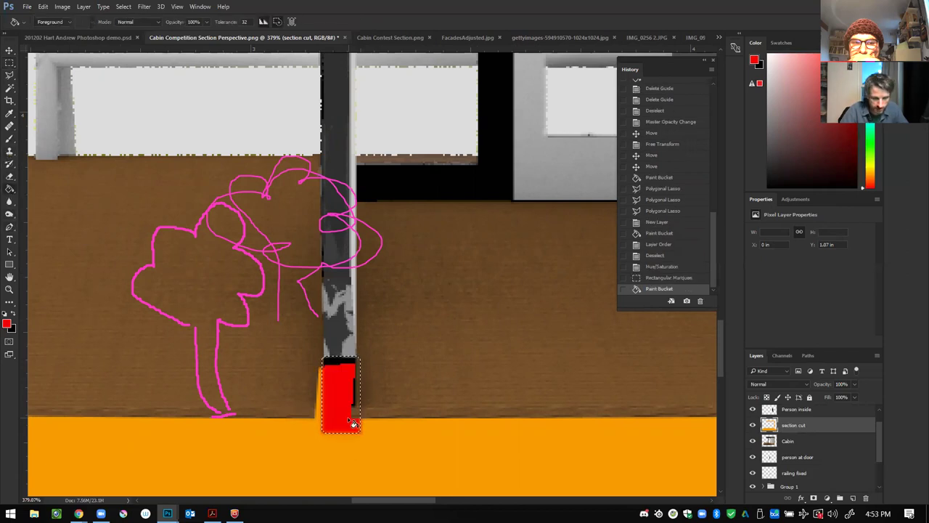
key("ctrl+z")
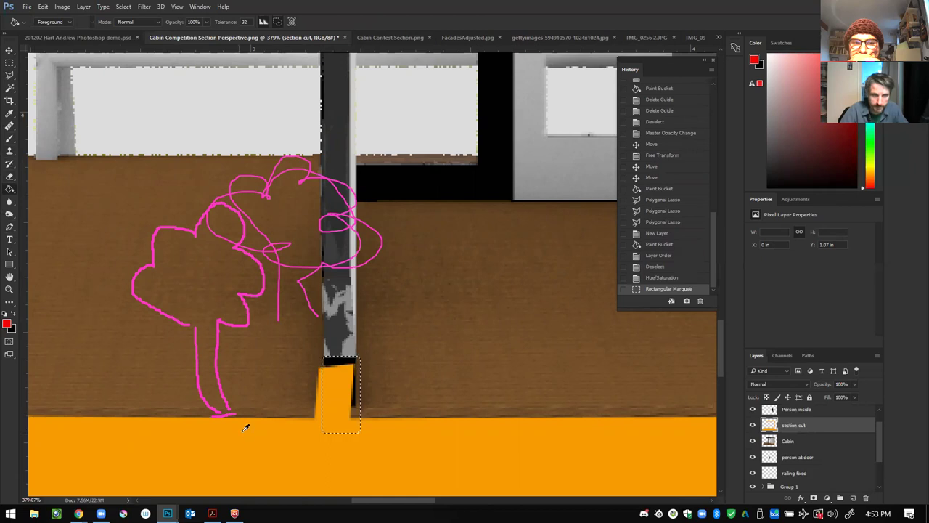
Step: Sample the orange of the section cut as the foreground colour and fill the selected post foot with the Paint Bucket
left_click(154, 446, "alt")
left_click(176, 452, "alt")
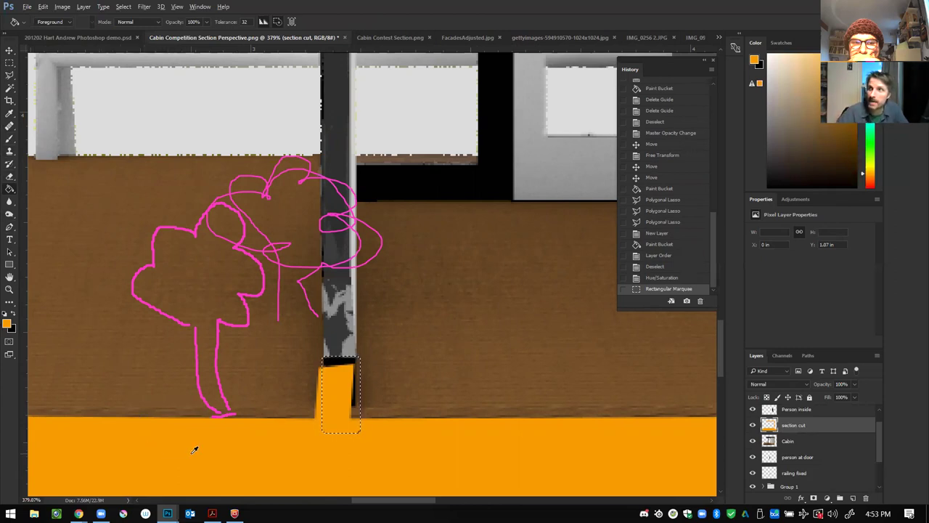
left_click(195, 448, "alt")
left_click(175, 369, "alt")
left_click(198, 455, "alt")
left_click(357, 402)
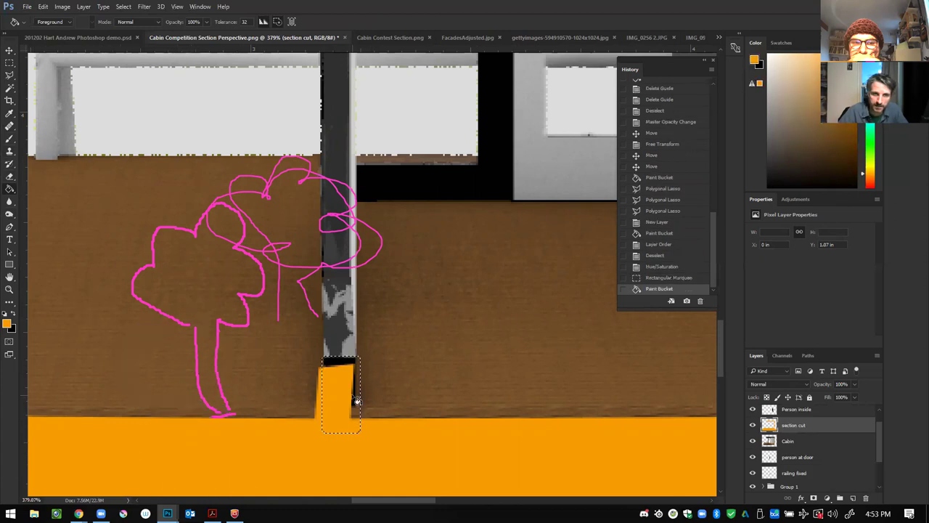
left_click(360, 399)
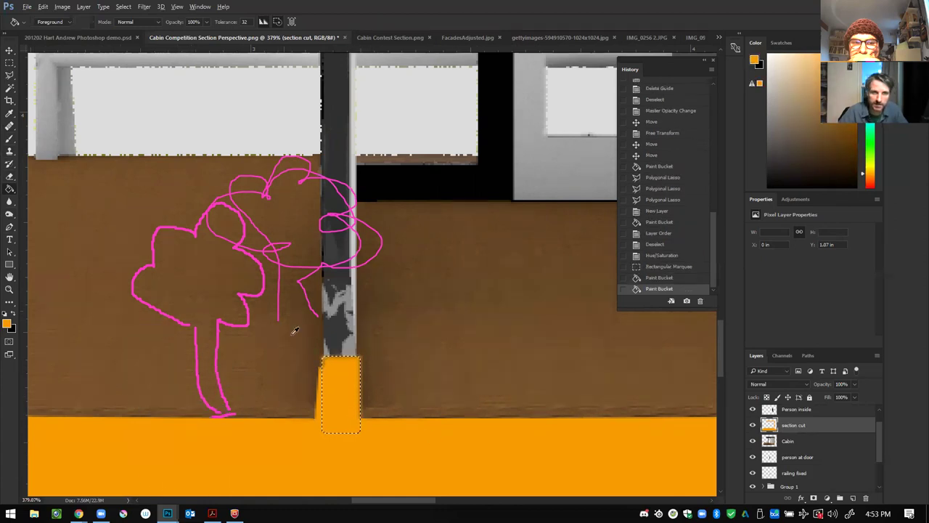
Step: Select a rectangle around the head of the centre post under the roof and fill it with the orange
scroll(432, 438, "down", 3)
scroll(420, 398, "down", 2)
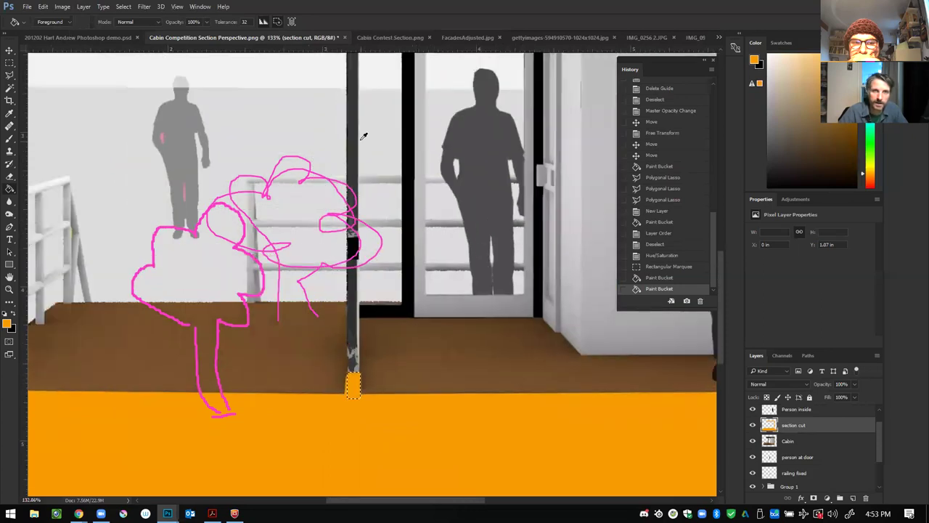
scroll(390, 411, "down", 3)
scroll(325, 169, "up", 4)
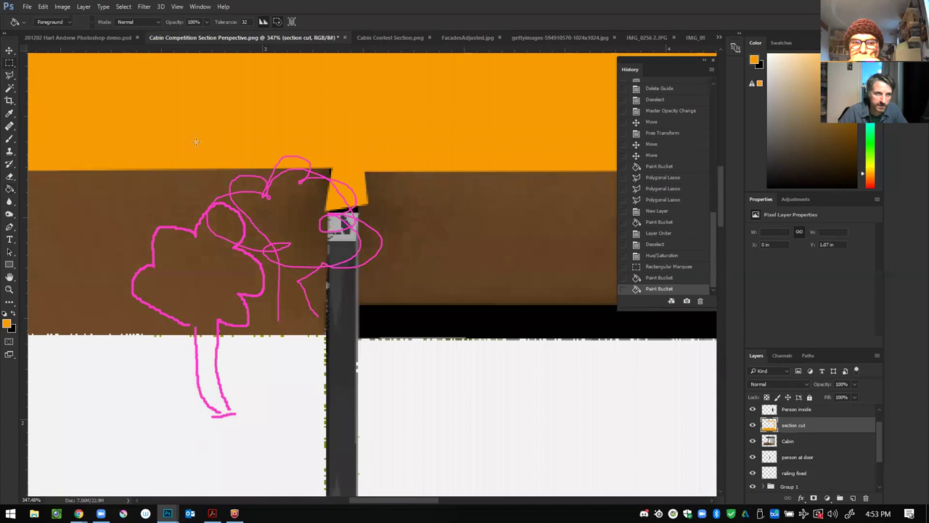
left_click(9, 63)
left_click_drag(320, 161, 358, 212)
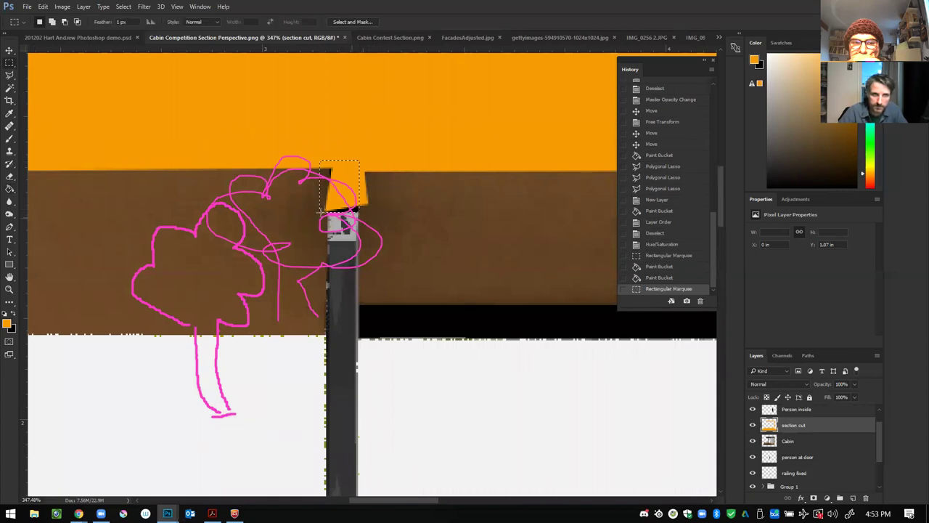
left_click(10, 188)
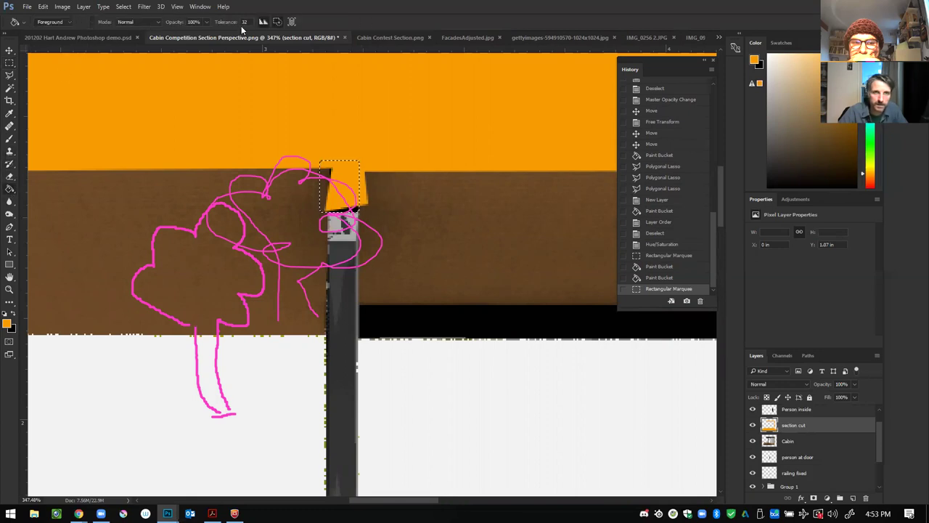
left_click(325, 175)
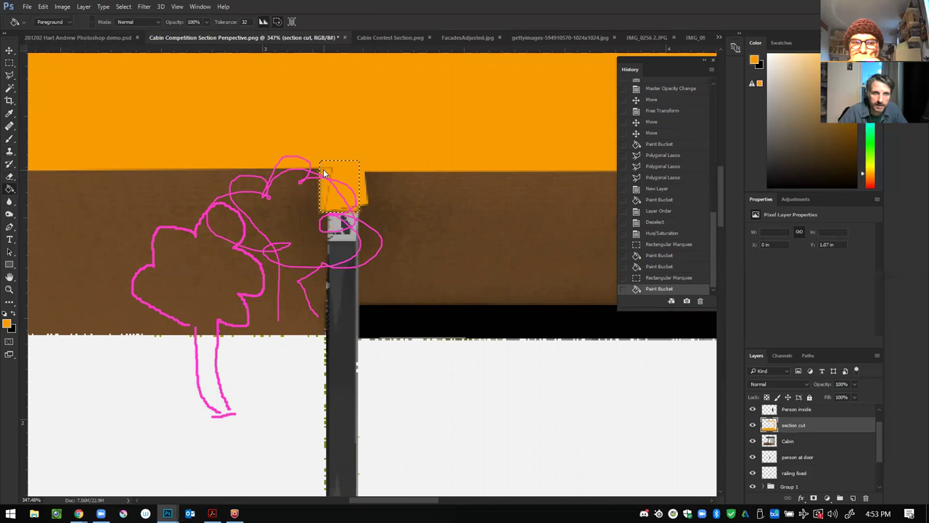
left_click(334, 180)
left_click(334, 180)
left_click(334, 179)
Step: Clear the selection, marquee a small area at the lower edge of the post head, and fill it orange
left_click(9, 63)
left_click(320, 151)
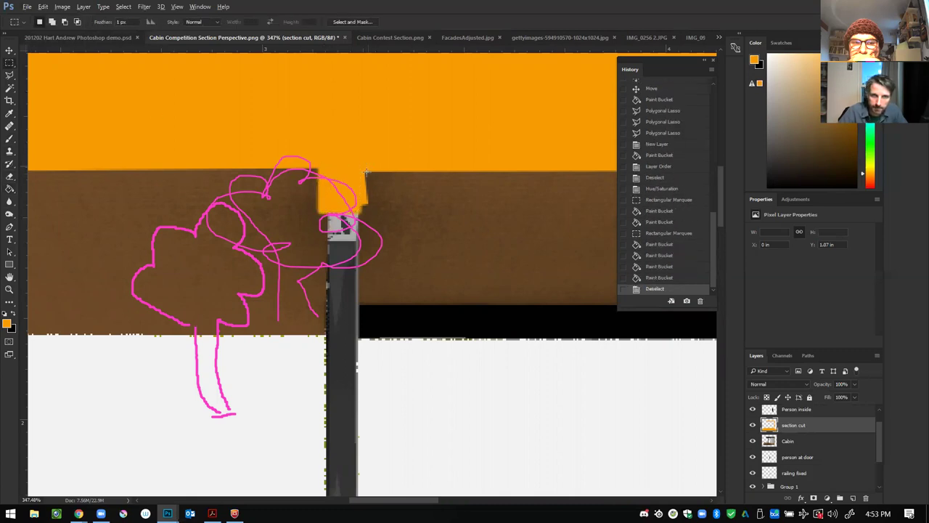
left_click_drag(334, 205, 356, 215)
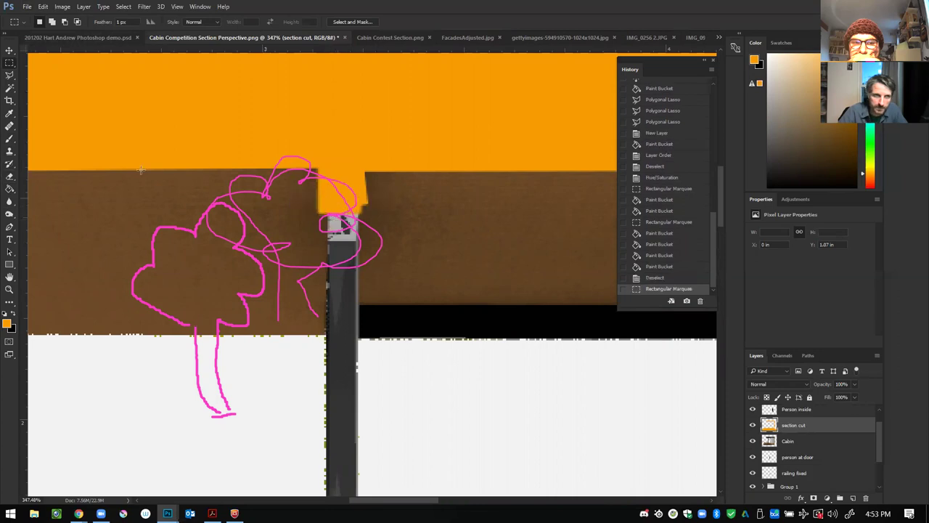
left_click(11, 189)
left_click(347, 219)
left_click(347, 219)
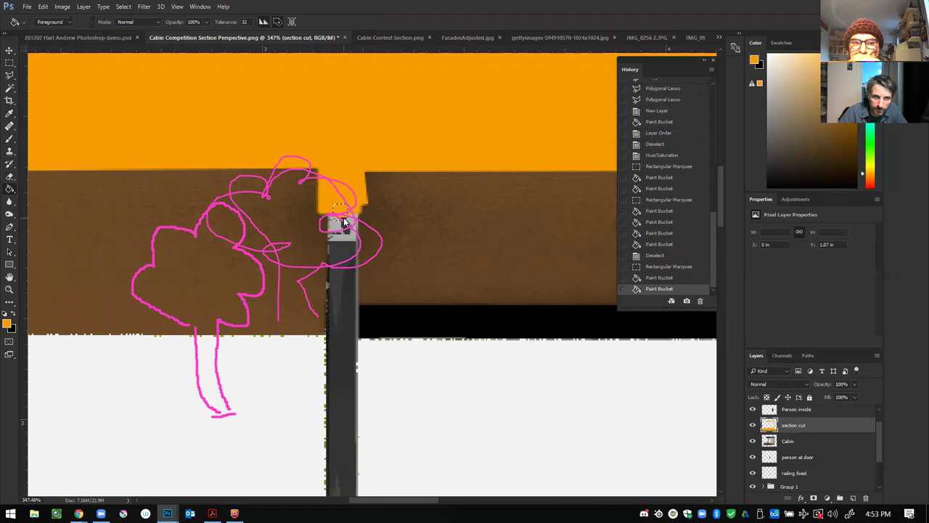
scroll(350, 183, "down", 3)
scroll(350, 183, "down", 3)
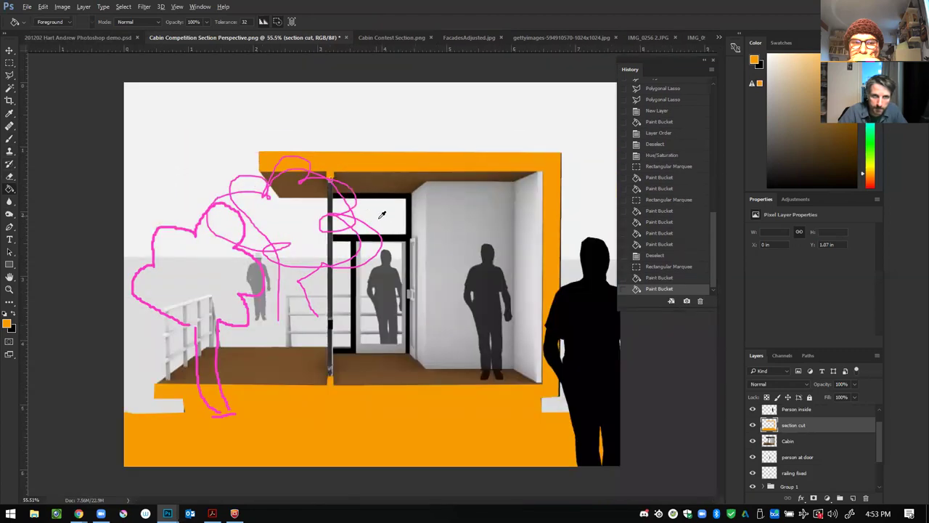
left_click(10, 63)
scroll(481, 220, "down", 1)
scroll(480, 220, "up", 2)
scroll(481, 220, "up", 1)
scroll(481, 220, "down", 1)
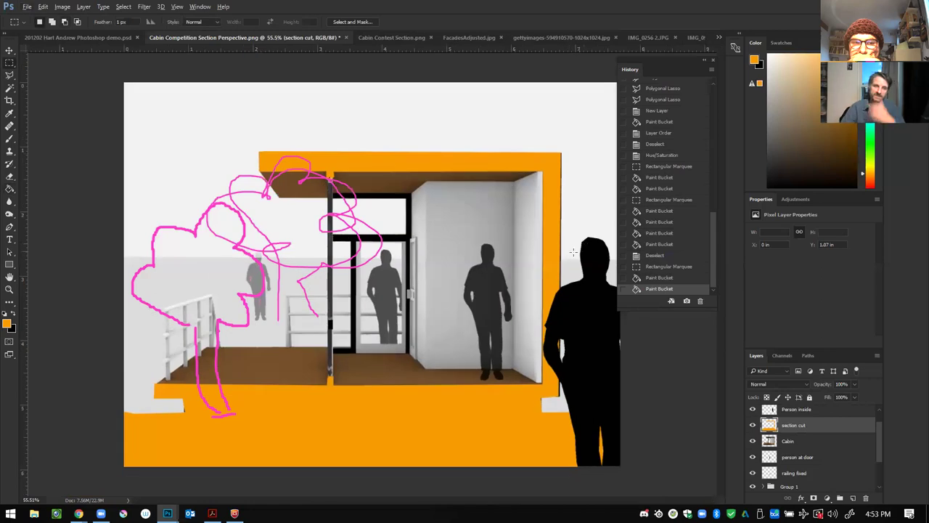
Step: Create a new layer named "Ground line" above the section cut layer
left_click(84, 6)
mouse_move(182, 18)
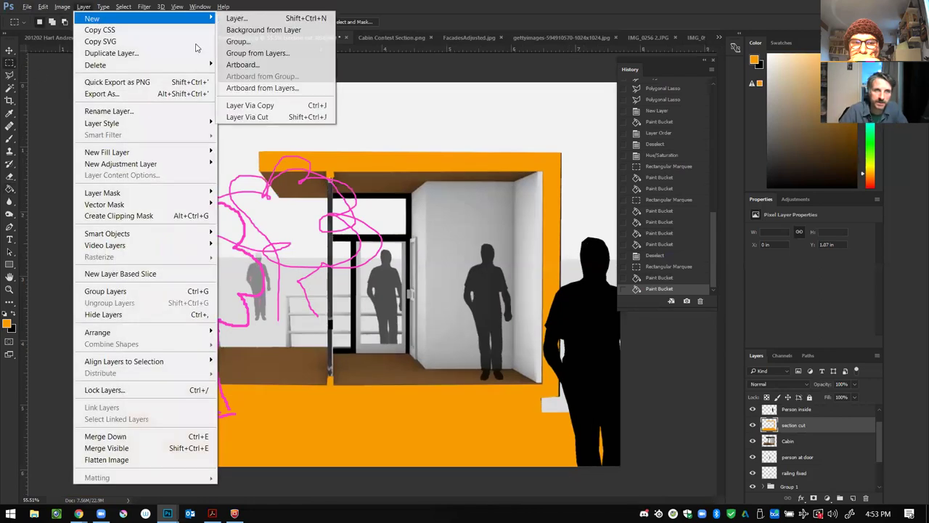
left_click(254, 20)
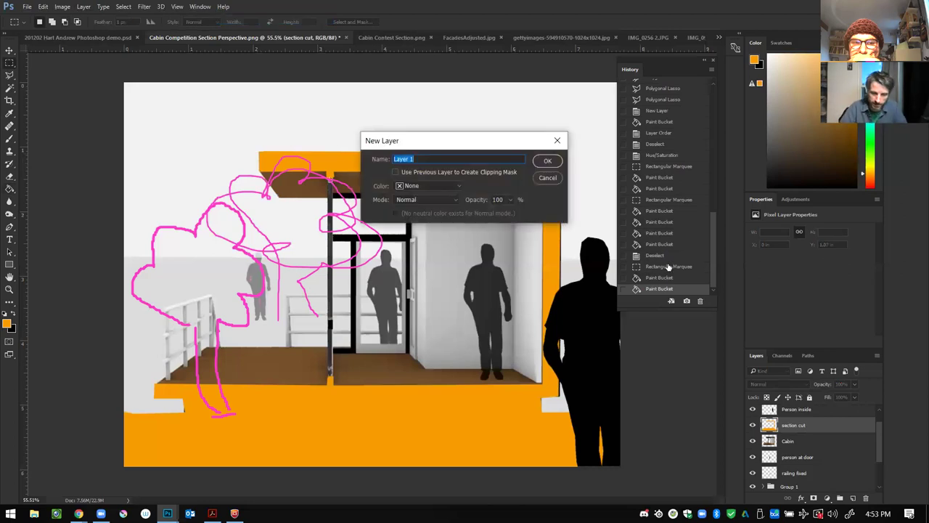
type("G")
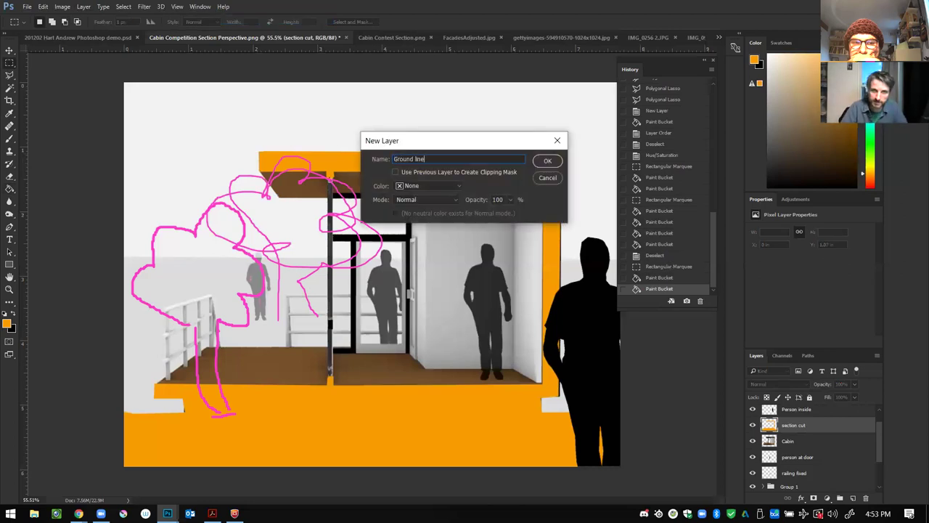
type("round line")
key("Return")
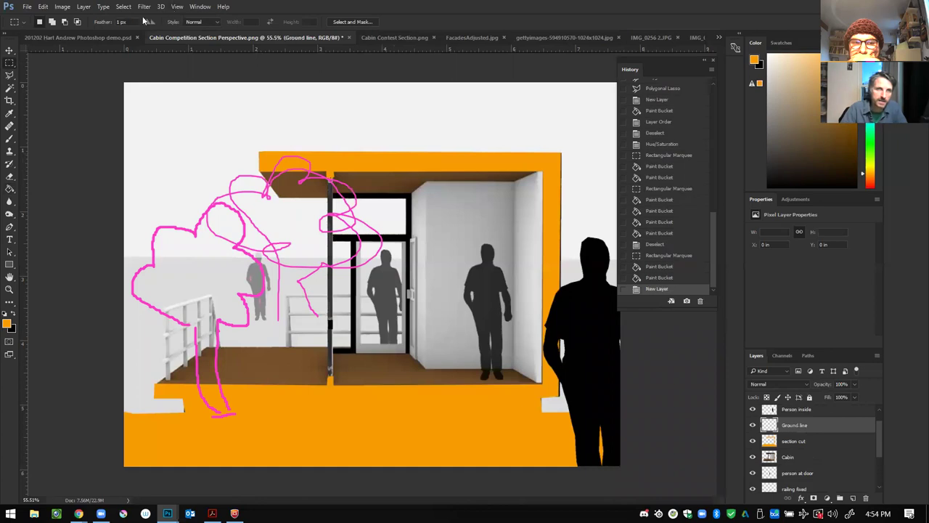
Step: Create a new layer named "glazing" above the Ground line layer
left_click(83, 7)
mouse_move(127, 15)
left_click(276, 16)
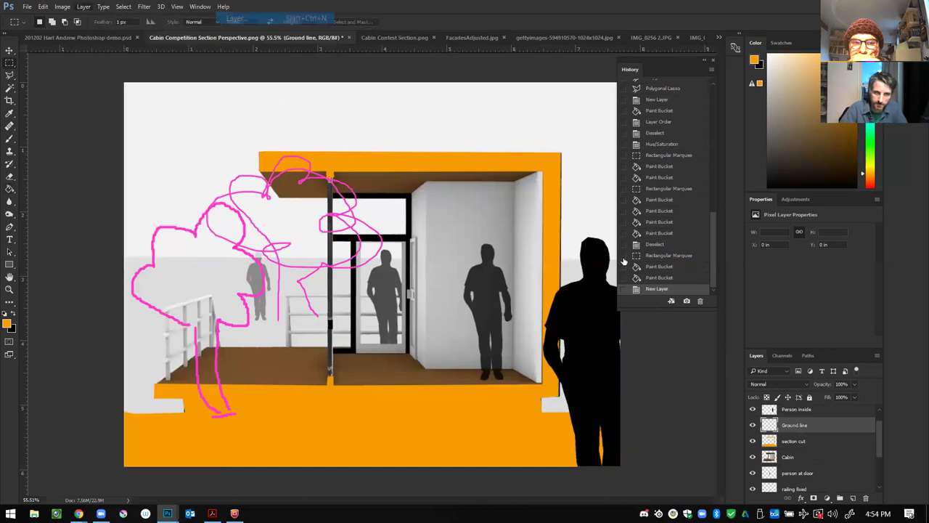
type("glazing")
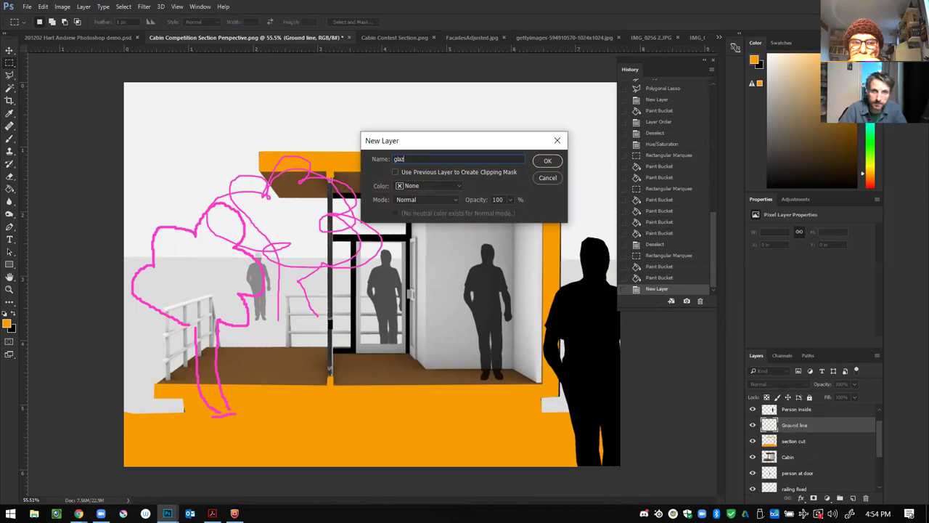
left_click(548, 160)
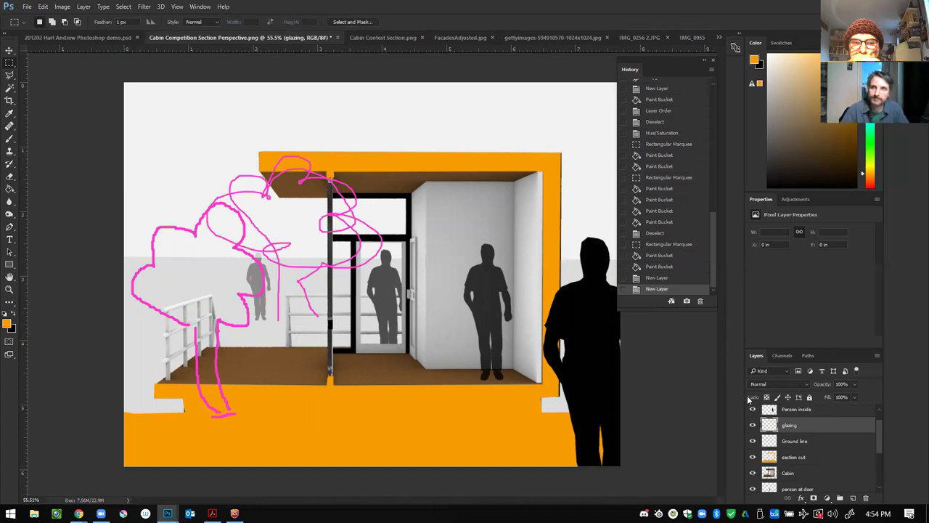
Step: Make the Ground line layer active and place a horizontal guide along the top edge of the orange ground
left_click(812, 444)
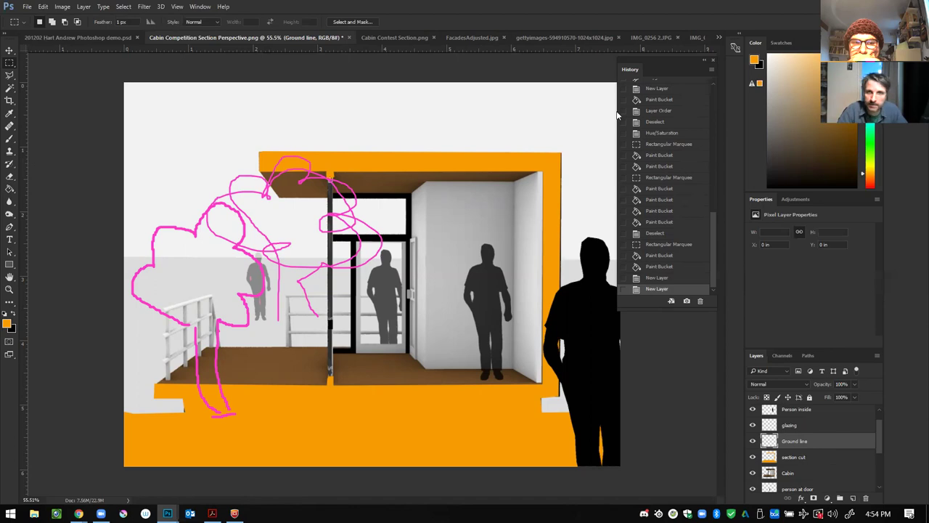
left_click(9, 75)
left_click_drag(122, 50, 151, 413)
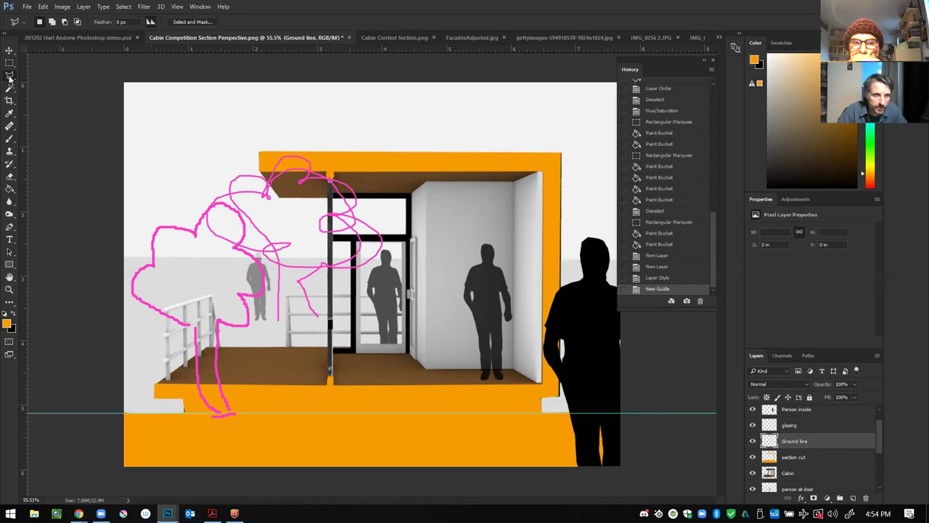
Step: Outline the ground below the guide with the Polygonal Lasso, try filling it with black, and undo the fill
mouse_move(118, 414)
left_mouse_down()
mouse_move(690, 454)
mouse_move(726, 419)
mouse_move(457, 438)
mouse_move(644, 439)
mouse_move(95, 430)
mouse_move(669, 473)
mouse_move(704, 459)
mouse_move(715, 483)
mouse_move(390, 475)
mouse_move(298, 496)
mouse_move(203, 479)
mouse_move(76, 482)
left_mouse_up()
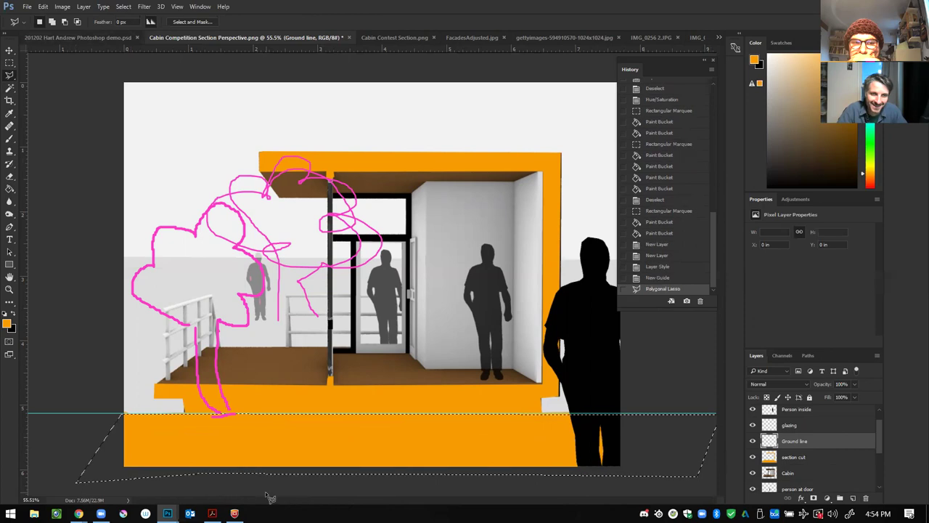
left_click(10, 314)
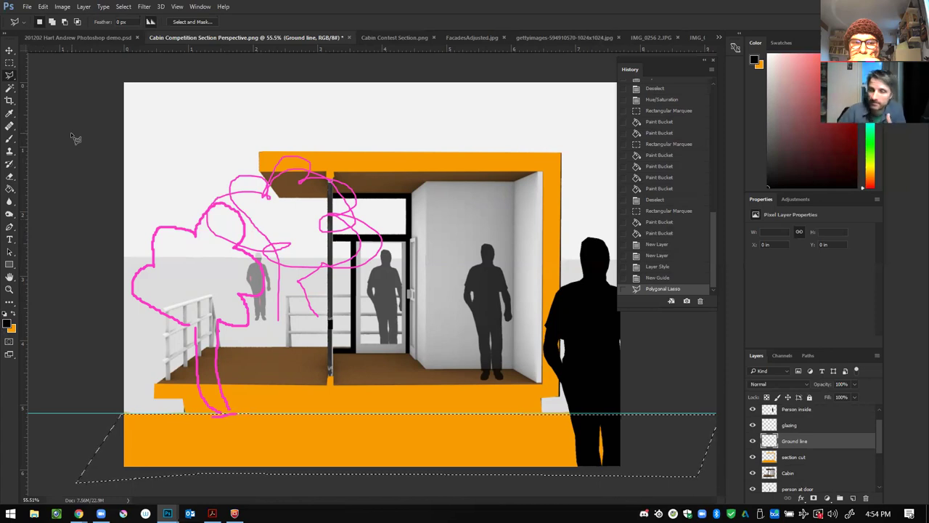
left_click(9, 176)
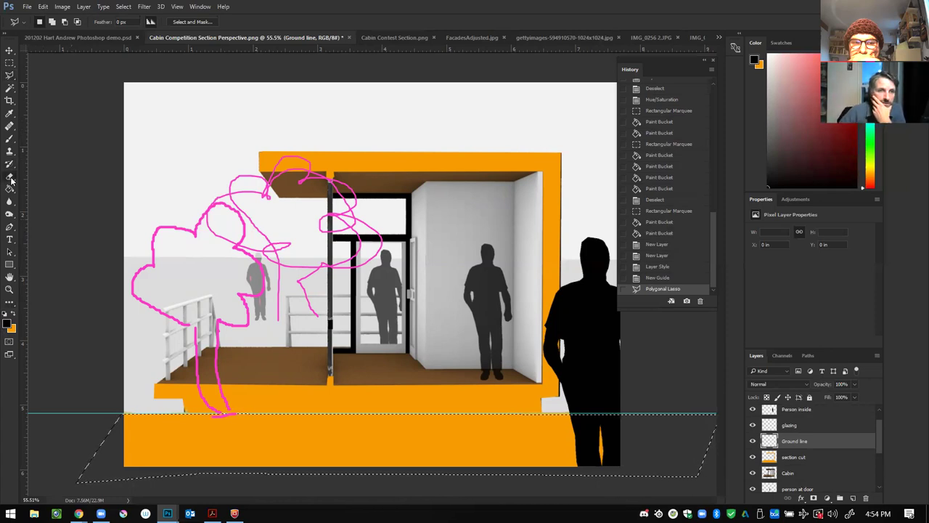
left_click(296, 411)
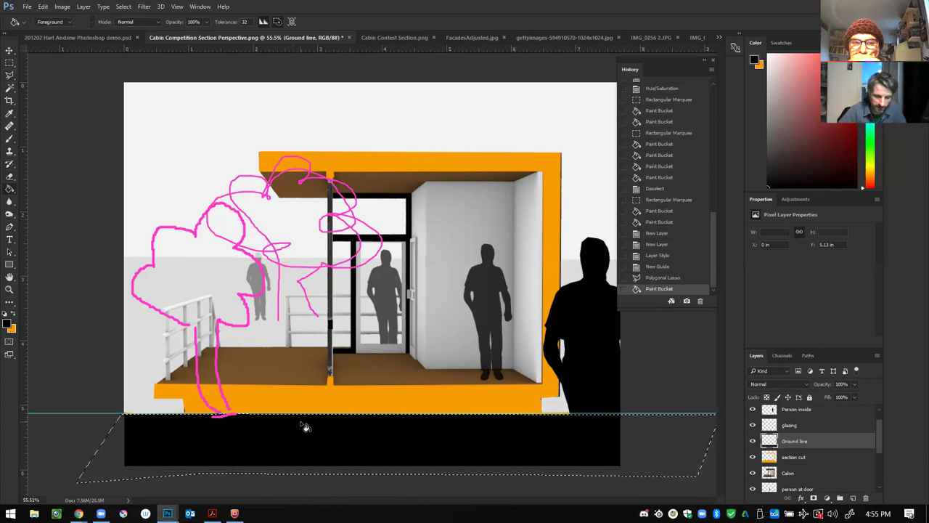
key("ctrl+z")
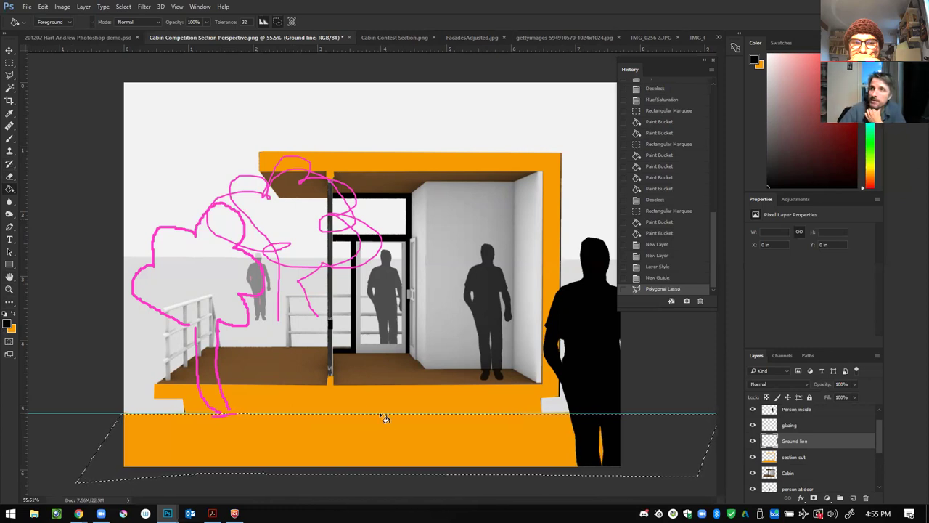
left_click(63, 7)
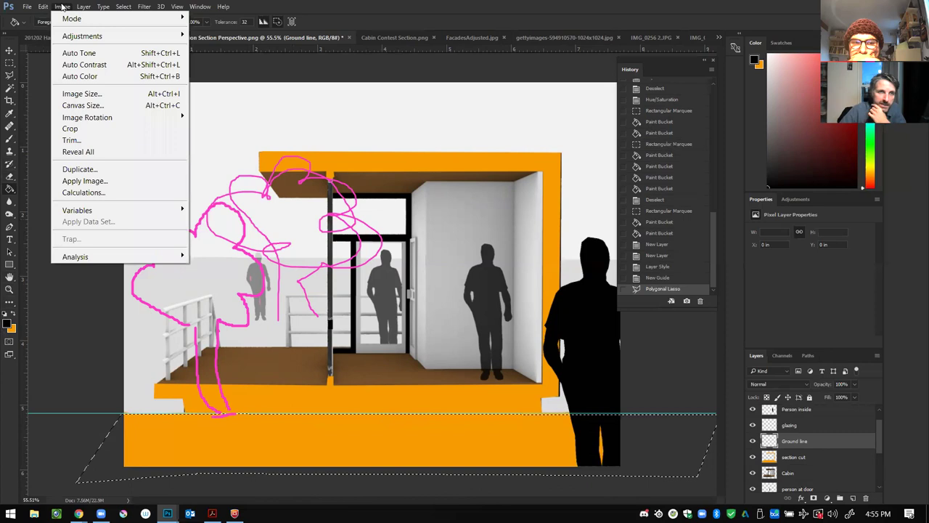
mouse_move(45, 10)
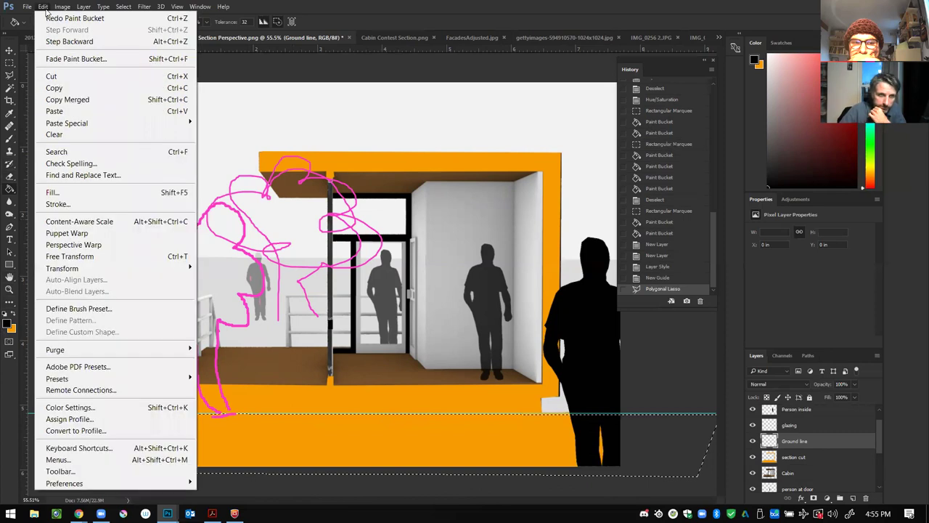
mouse_move(124, 11)
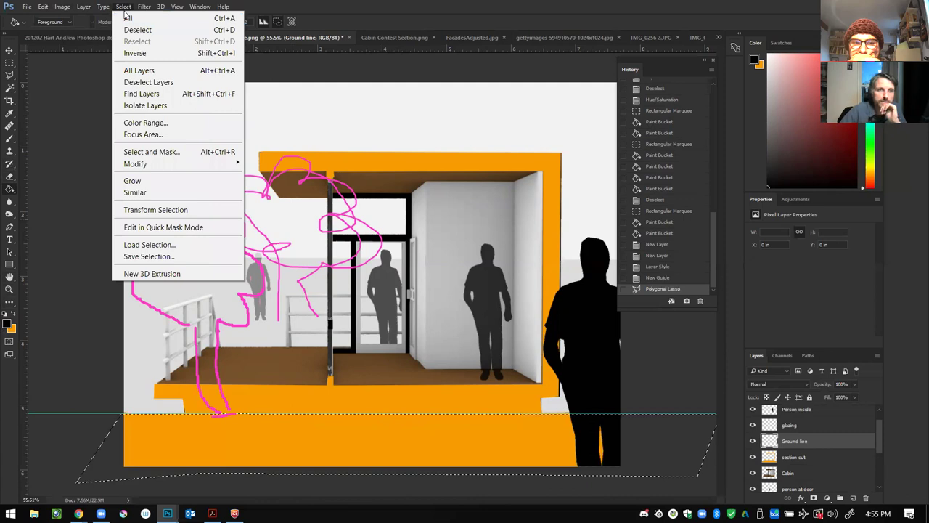
mouse_move(89, 7)
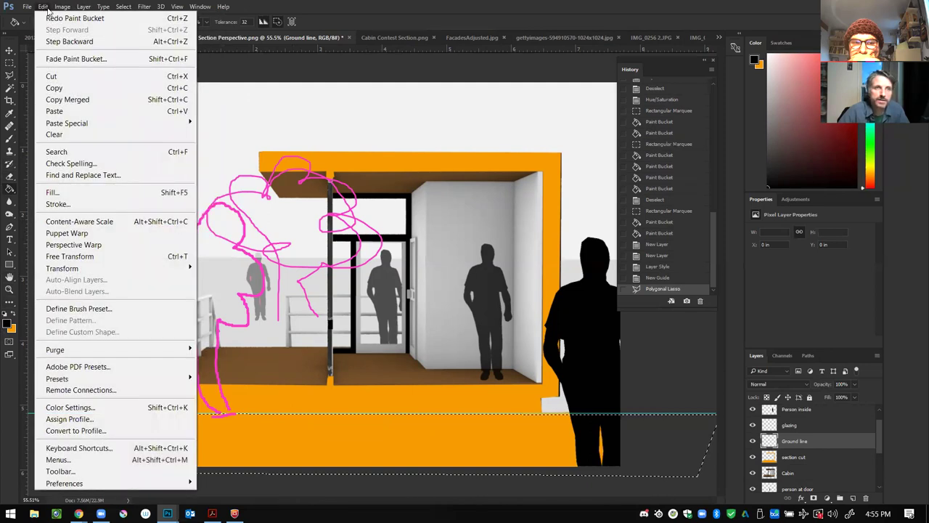
left_click(44, 9)
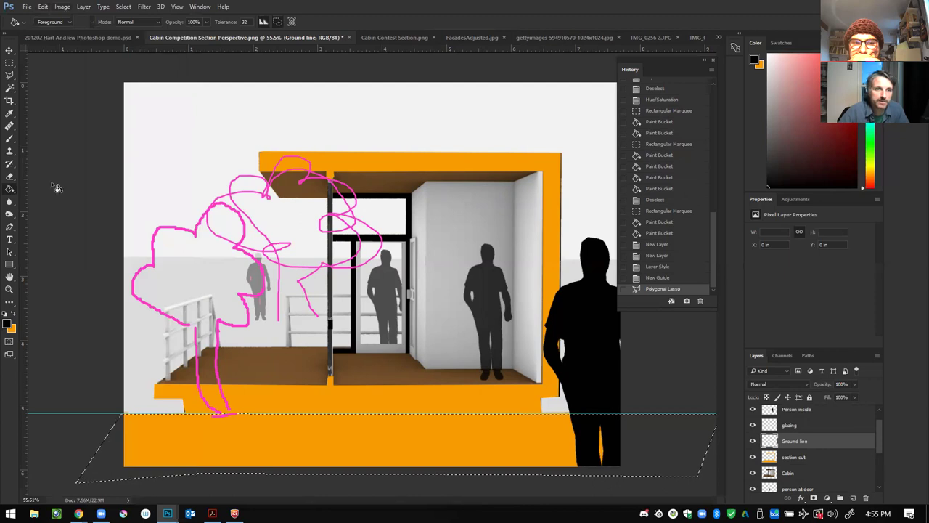
Step: Set the marquee feather to 0 and make a rectangular selection of the ground area below the guide
left_click(10, 64)
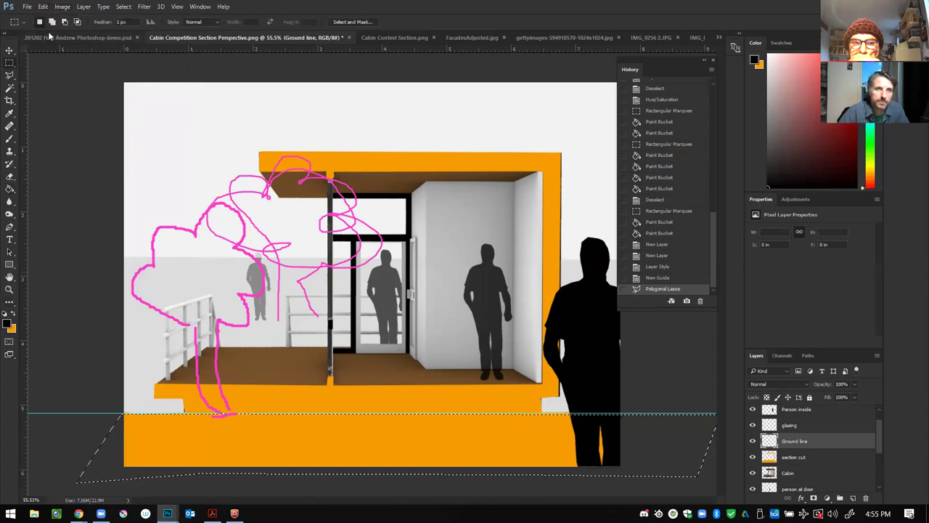
left_click(139, 21)
type("0")
left_click(101, 115)
left_click_drag(403, 443, 664, 412)
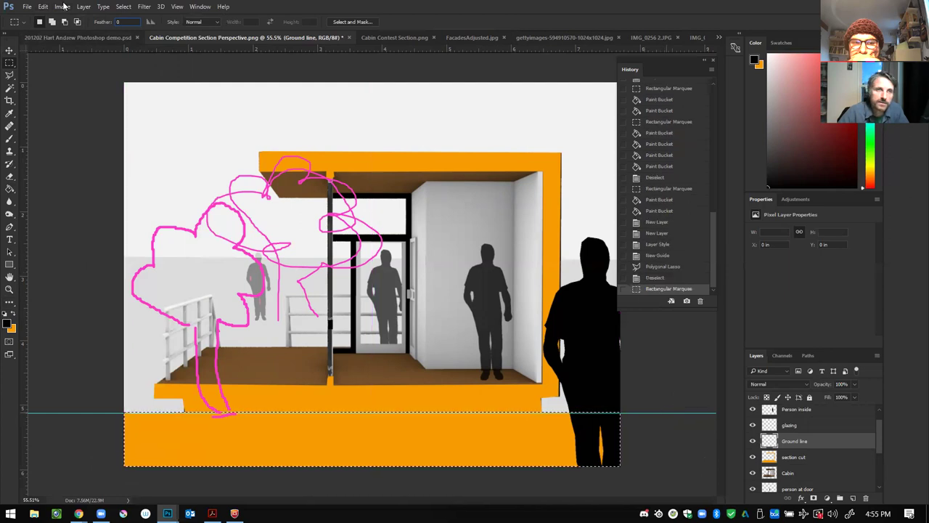
Step: Apply a 5 px black stroke around the ground selection on the Ground line layer and clear the selection
left_click(62, 7)
mouse_move(86, 10)
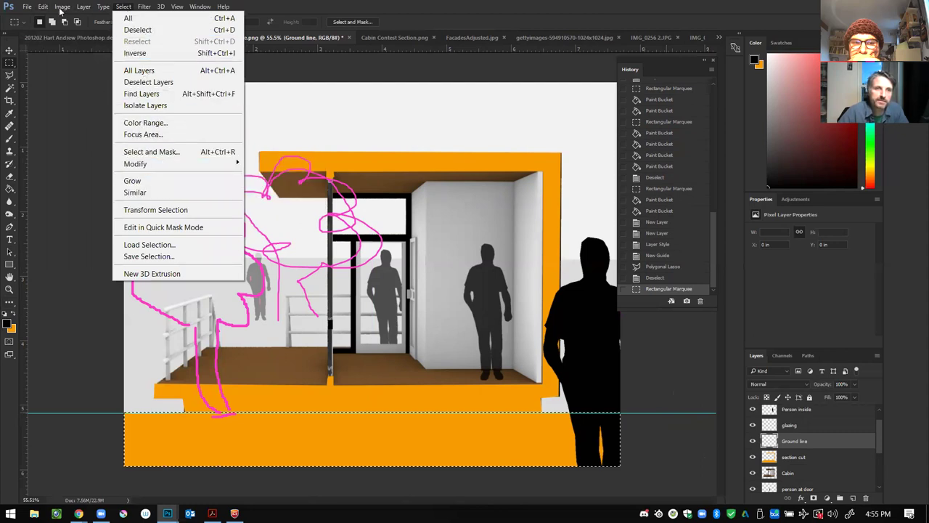
mouse_move(42, 5)
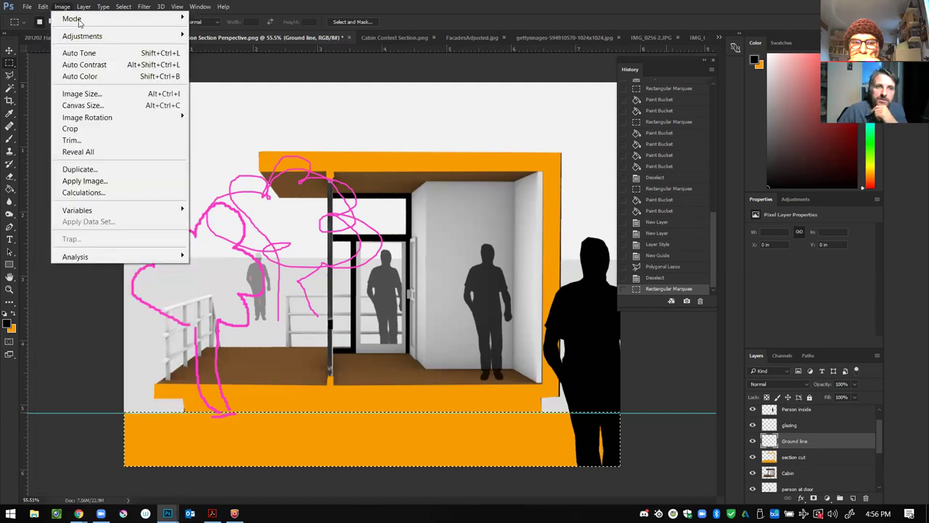
mouse_move(85, 37)
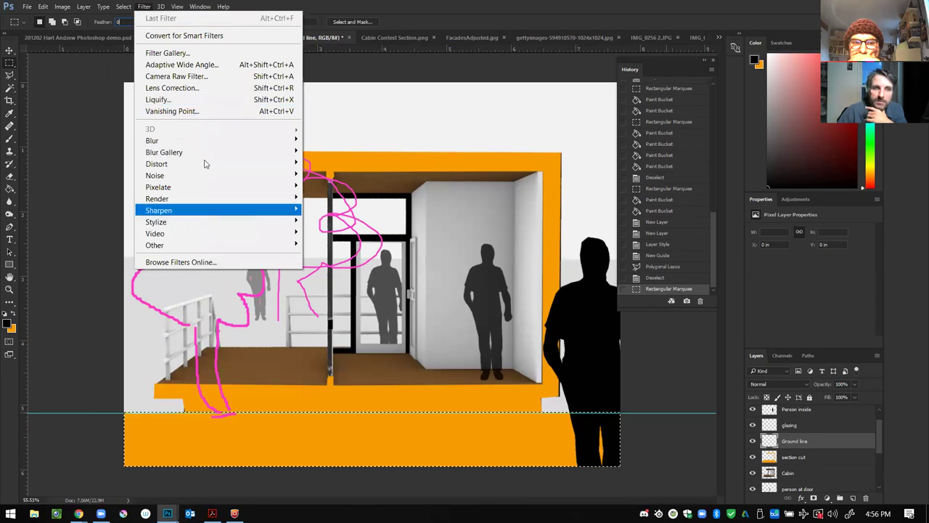
mouse_move(215, 204)
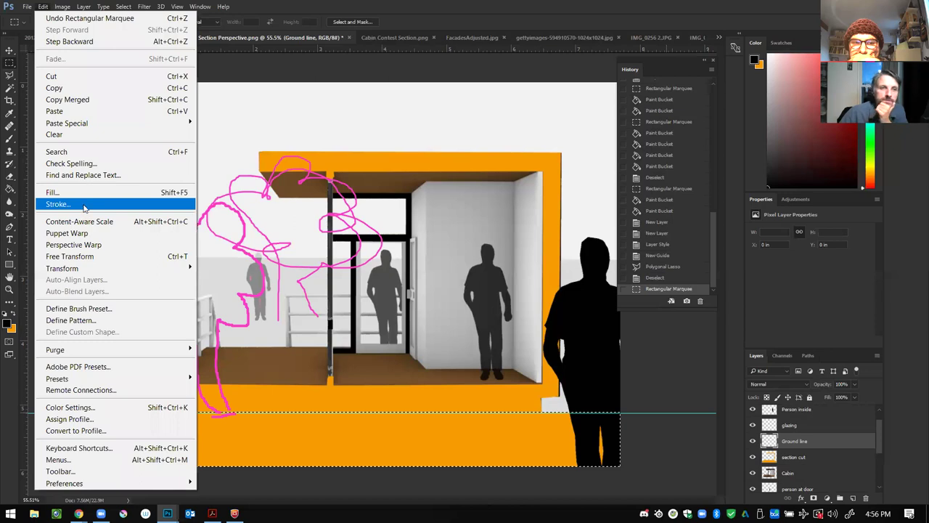
left_click(84, 206)
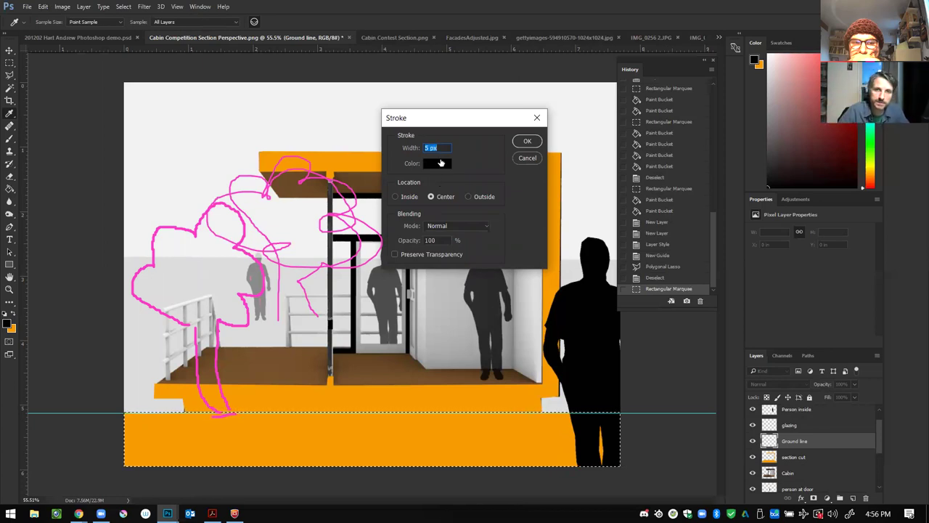
left_click(413, 201)
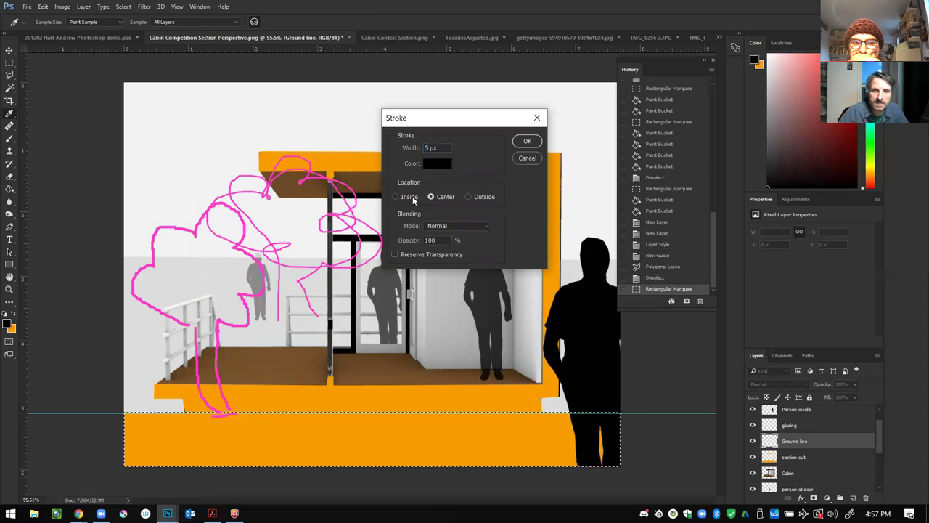
left_click(527, 141)
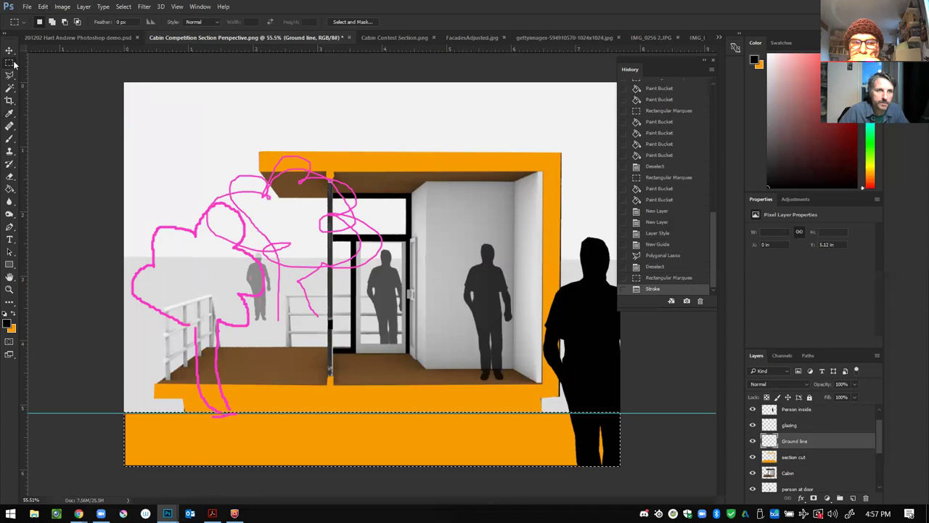
key("ctrl+d")
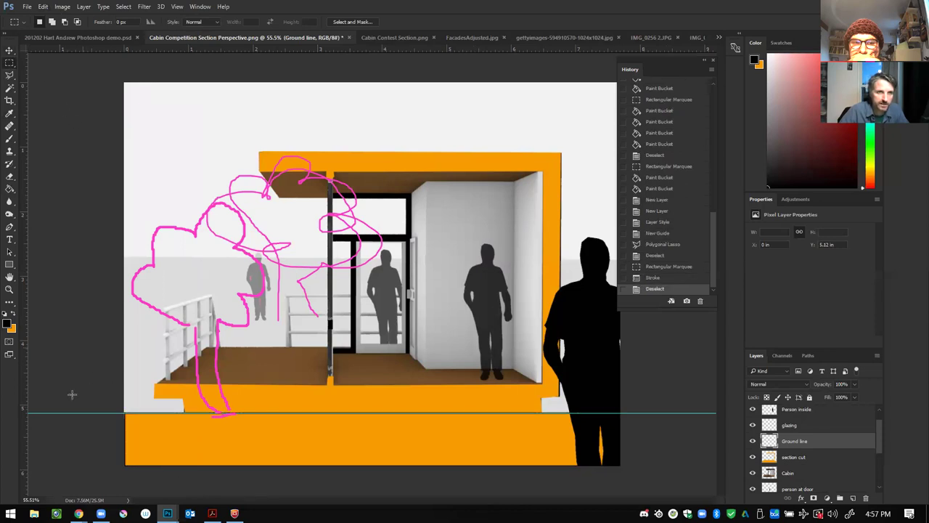
Step: Remove the horizontal guide and toggle the Ground line layer's visibility off and on to check the stroke
left_click(9, 50)
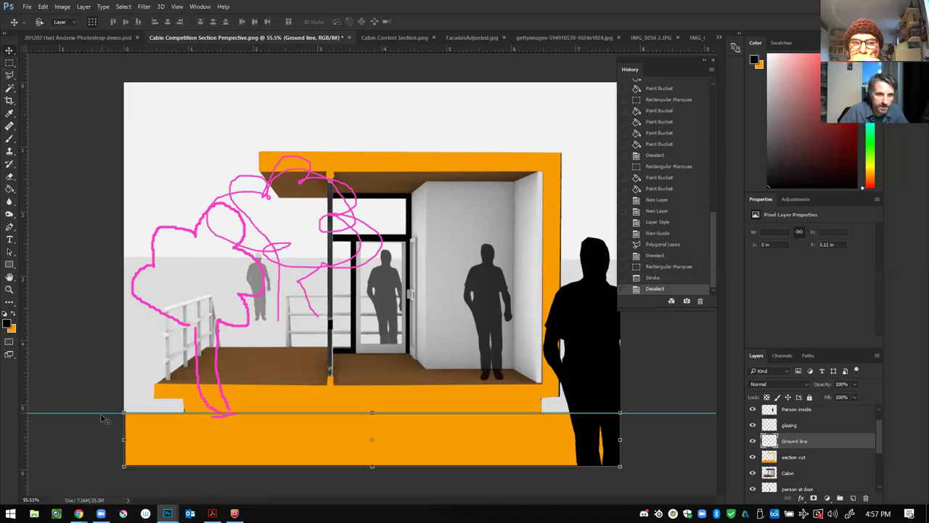
left_click_drag(100, 413, 116, 29)
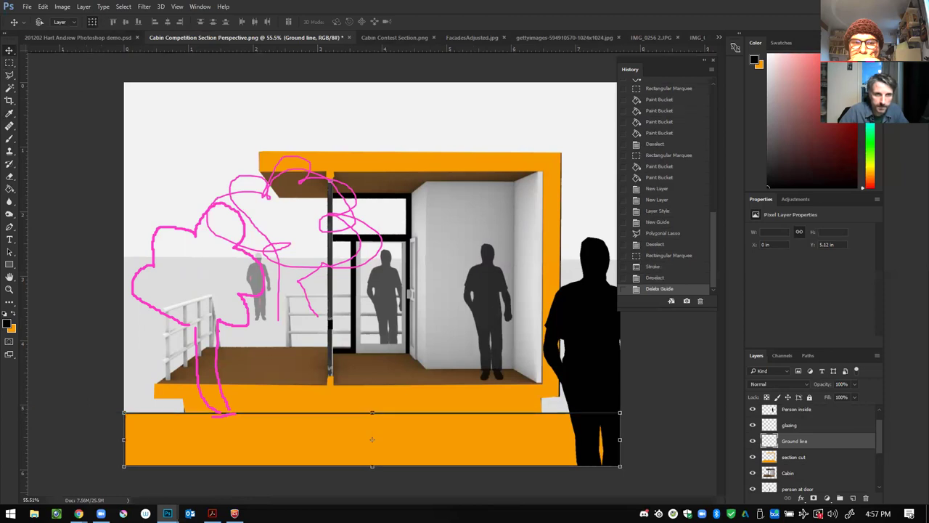
left_click(753, 440)
left_click(753, 441)
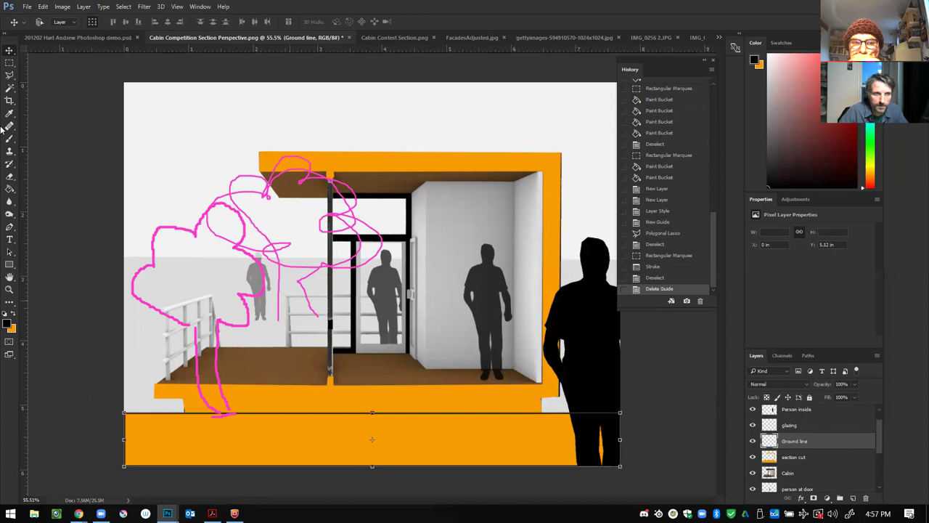
Step: Select the ground area just beneath the top line and cut the leftover side and bottom strokes from the Ground line layer
left_click(9, 63)
left_click_drag(678, 484, 34, 413)
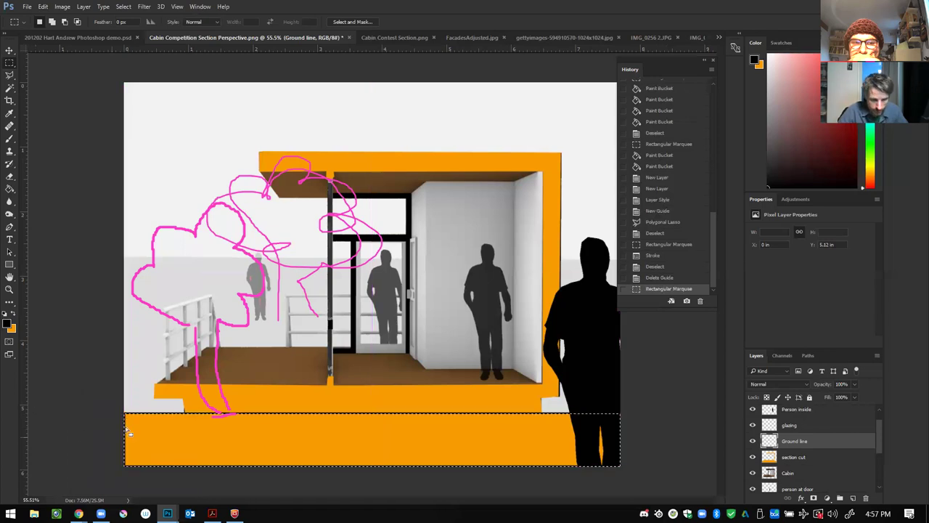
key("ctrl+x")
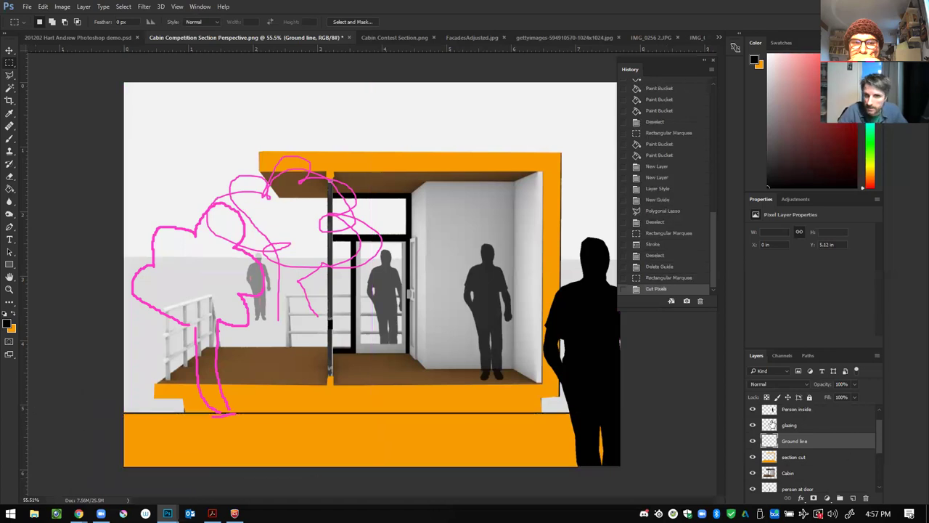
Step: Cut the orange ground from the section cut layer, paste it as its own layer, and move it back below the ground line
left_click(801, 460)
left_click_drag(629, 476, 4, 418)
key("ctrl+x")
key("ctrl+v")
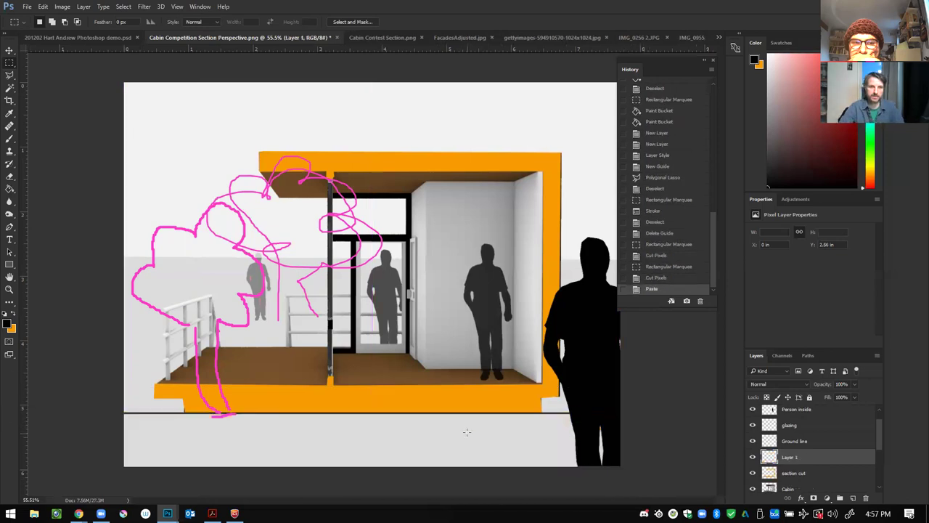
left_click(10, 50)
left_click_drag(152, 284, 144, 440)
Step: Apply a Brightness/Contrast adjustment to the pasted ground layer, with brightness at 150 and increased contrast
left_click(44, 7)
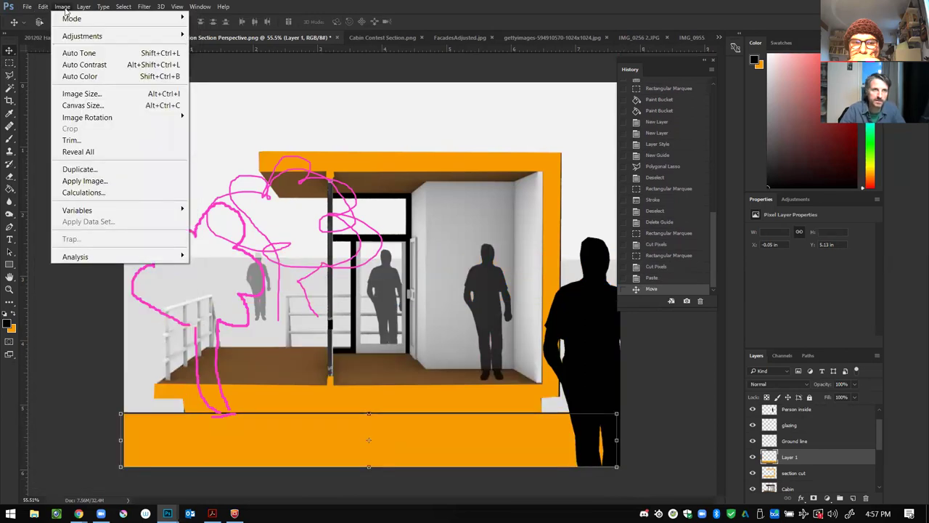
mouse_move(71, 38)
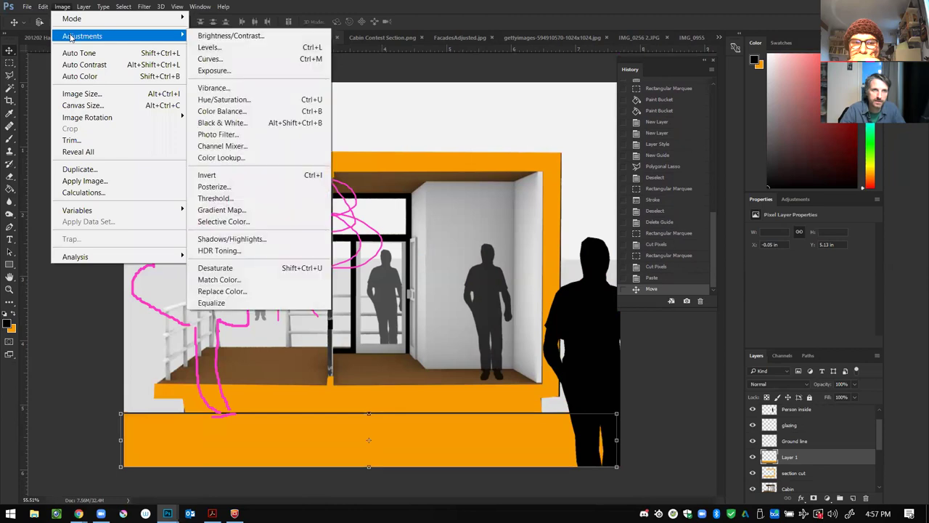
left_click(276, 36)
left_click_drag(571, 165, 624, 174)
left_click_drag(569, 186, 627, 196)
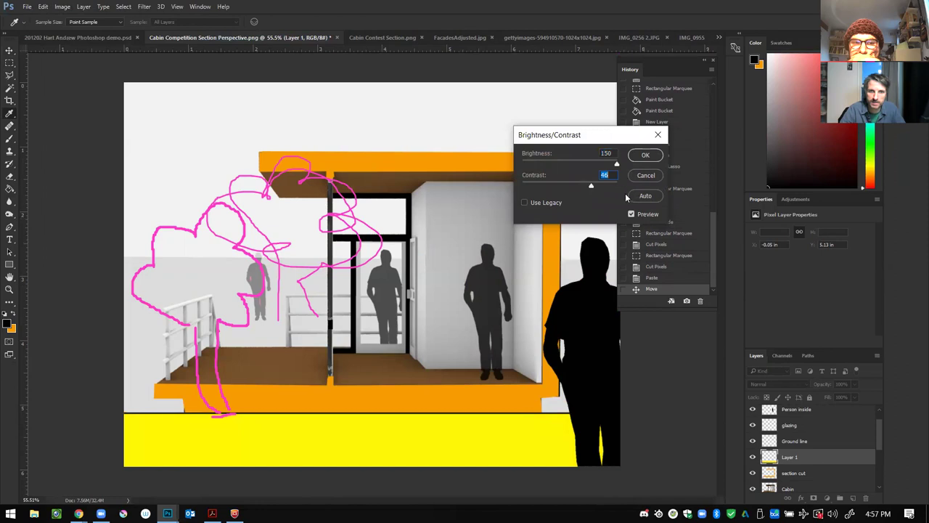
left_click(644, 156)
Step: Turn the ground layer white with Levels, using midtone 9.99, white input 2 and black output 255
left_click(62, 7)
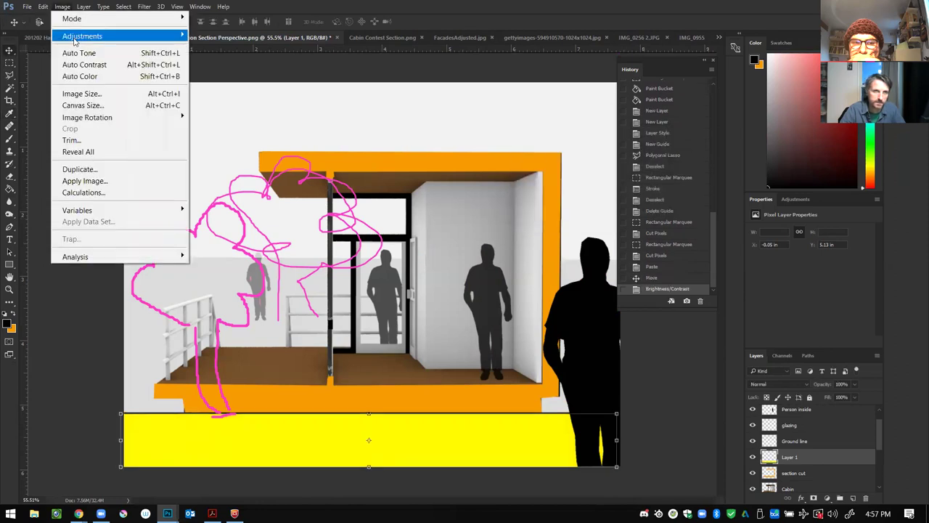
mouse_move(82, 36)
left_click(218, 49)
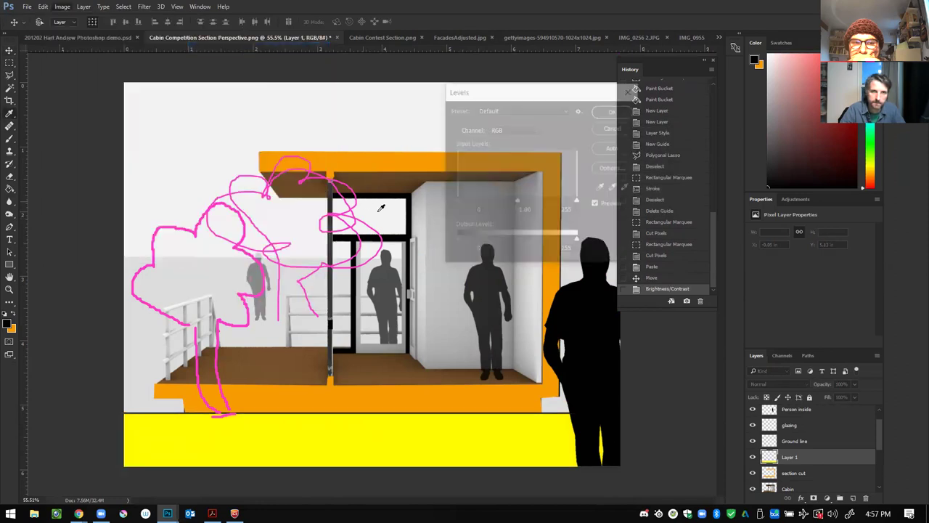
left_click_drag(516, 203, 421, 207)
key("Tab")
type("2")
left_click_drag(462, 242, 598, 237)
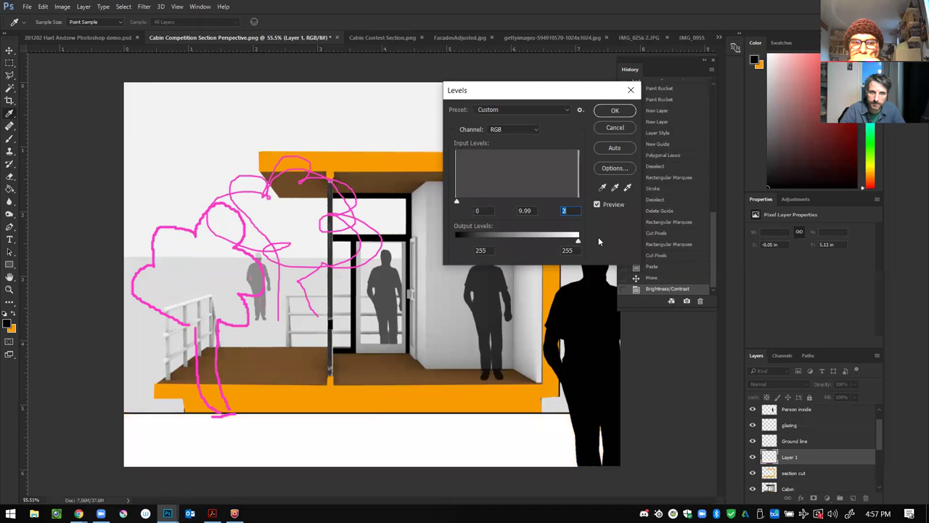
left_click(617, 112)
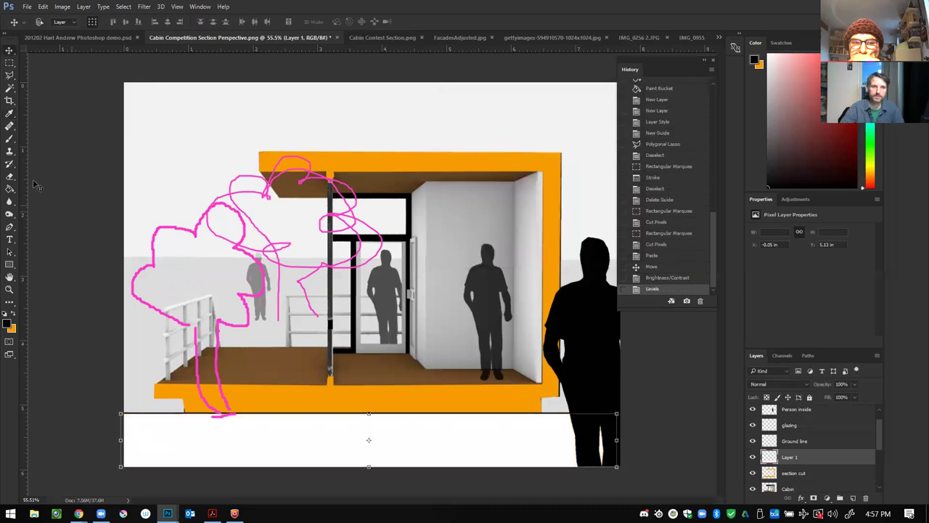
Step: Copy the black line of the Ground line layer and paste it twice, along the top edge and the underside of the orange roof
left_click(12, 64)
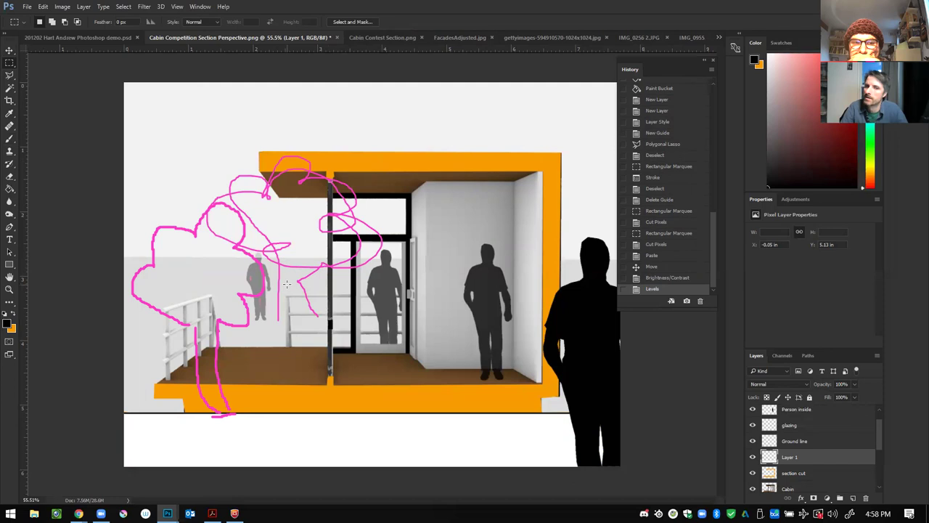
left_click(752, 441)
left_click(793, 441)
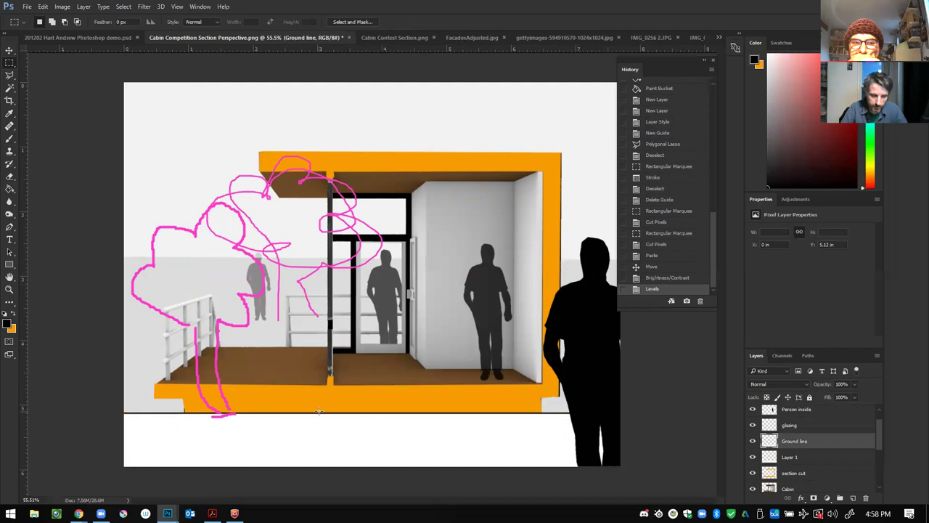
key("ctrl+v")
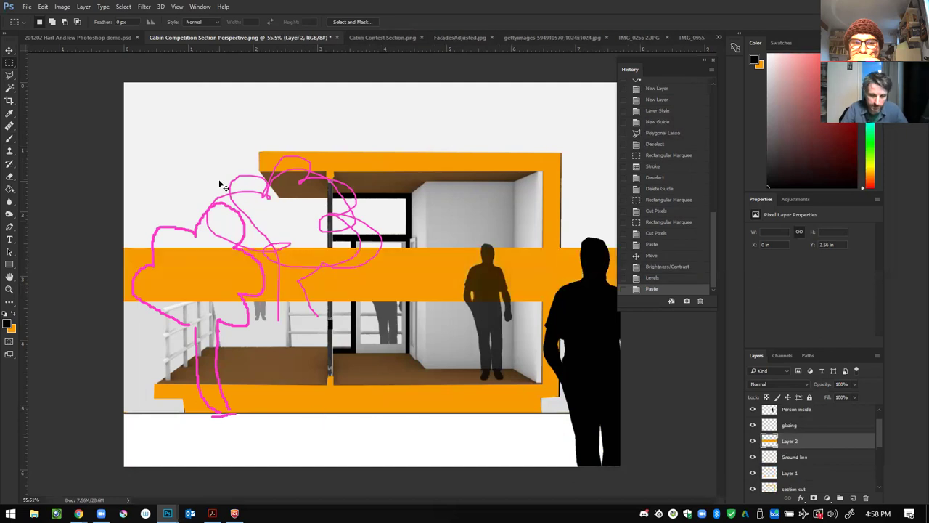
key("ctrl+z")
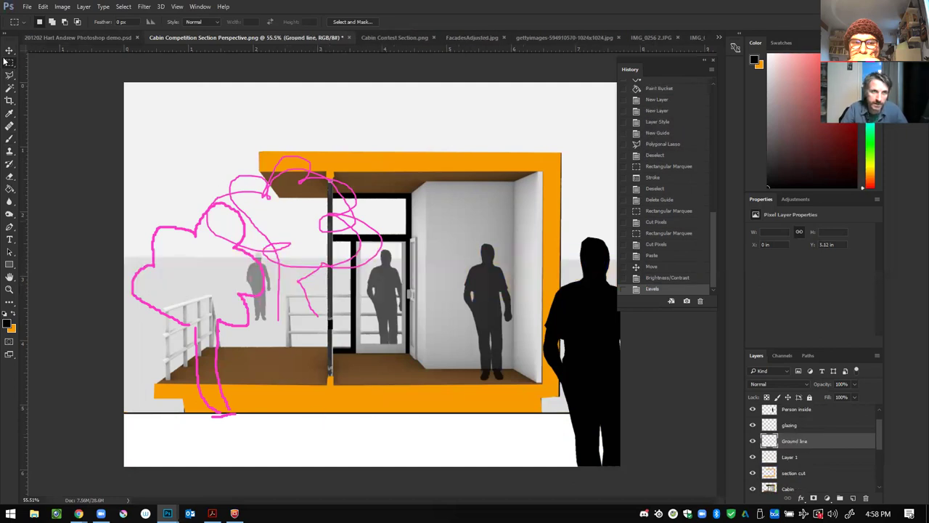
left_click_drag(81, 394, 690, 440)
key("ctrl+v")
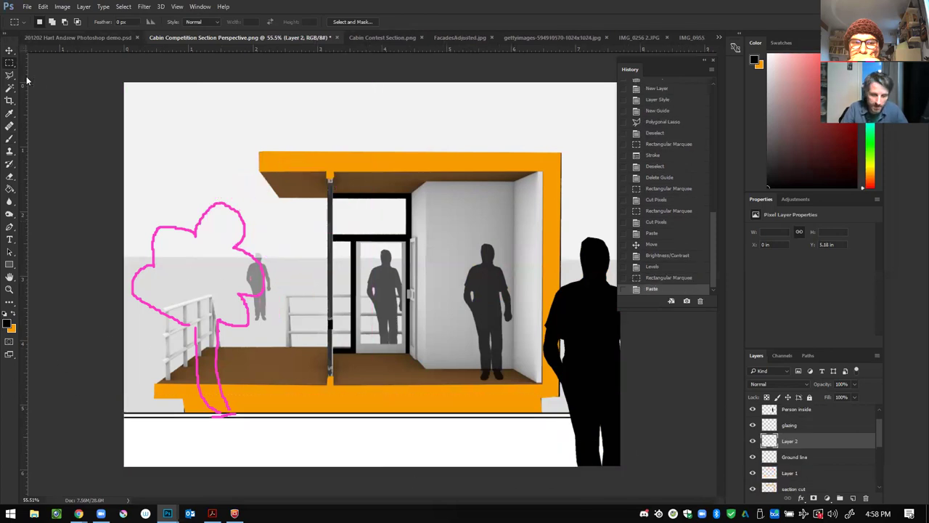
left_click(10, 50)
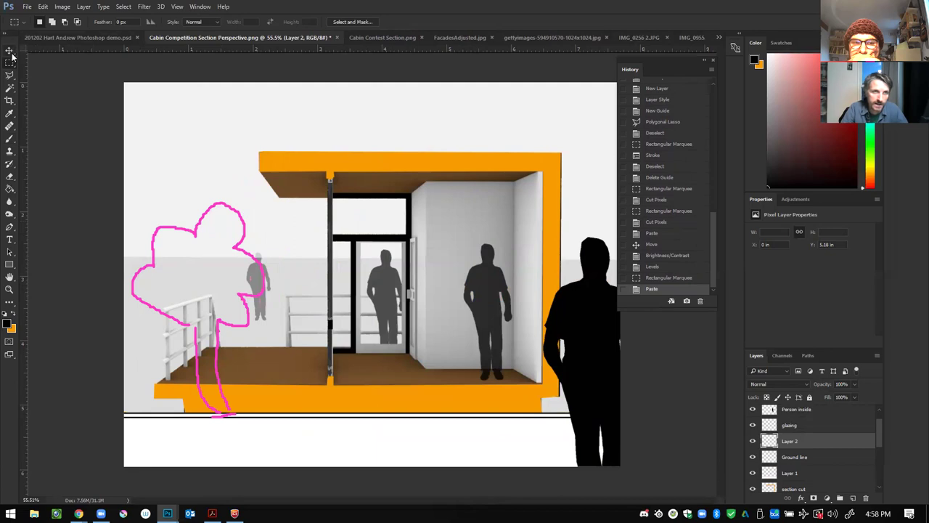
left_click_drag(320, 421, 325, 151)
key("ctrl+v")
left_click_drag(275, 280, 258, 172)
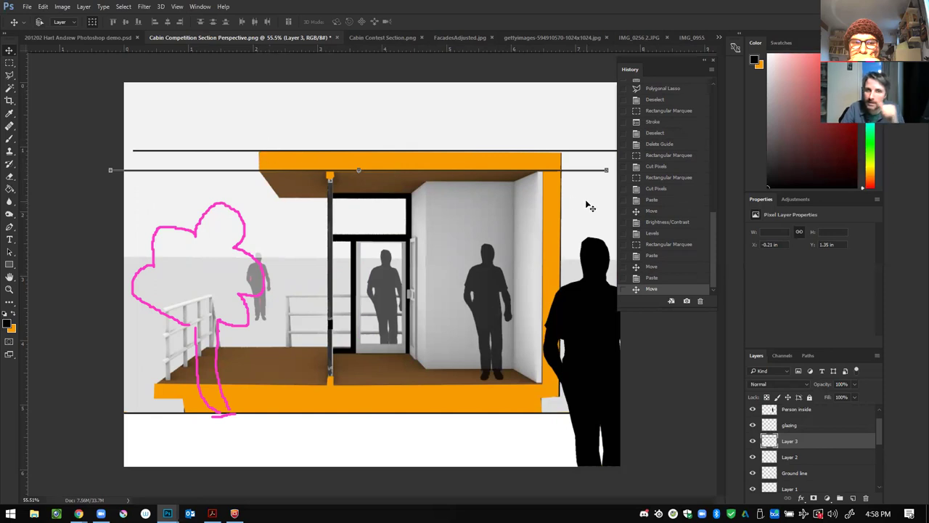
Step: Delete both pasted line layers, Layer 2 and Layer 3
left_click(797, 457)
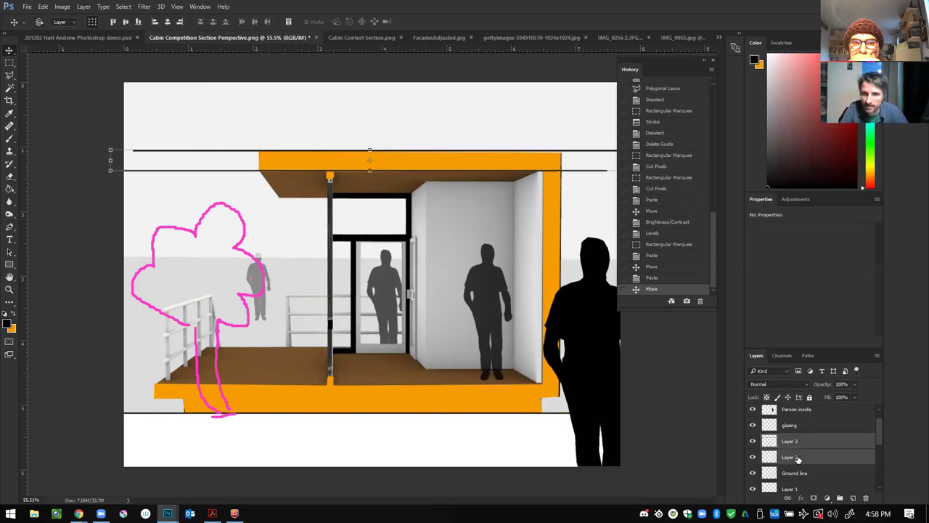
right_click(797, 457)
left_click(730, 96)
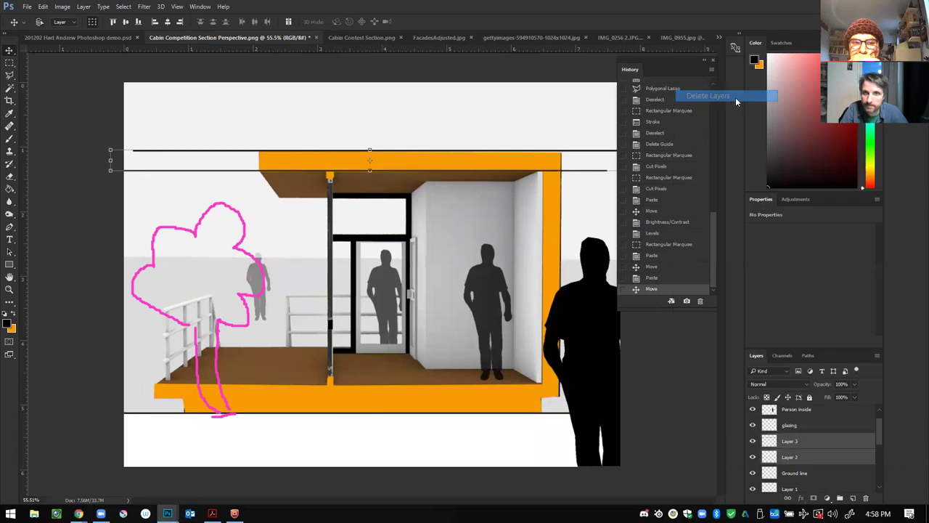
left_click(404, 197)
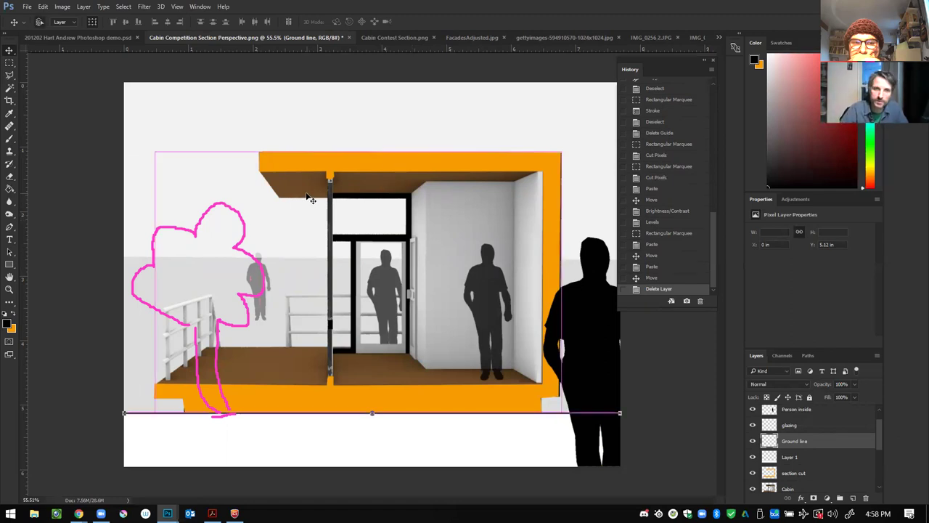
Step: Make a narrow rectangular selection along the vertical glazing strip between the orange roof and floor
scroll(319, 202, "up", 3)
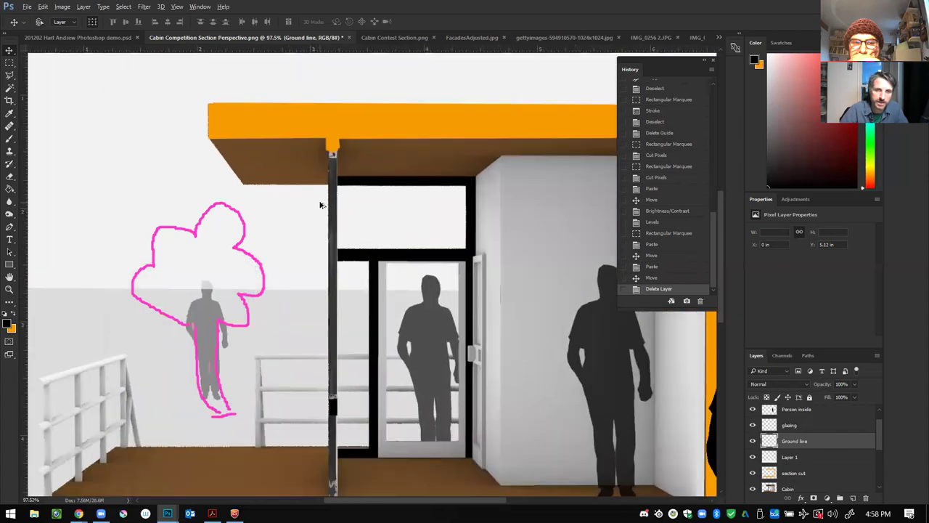
left_click(9, 64)
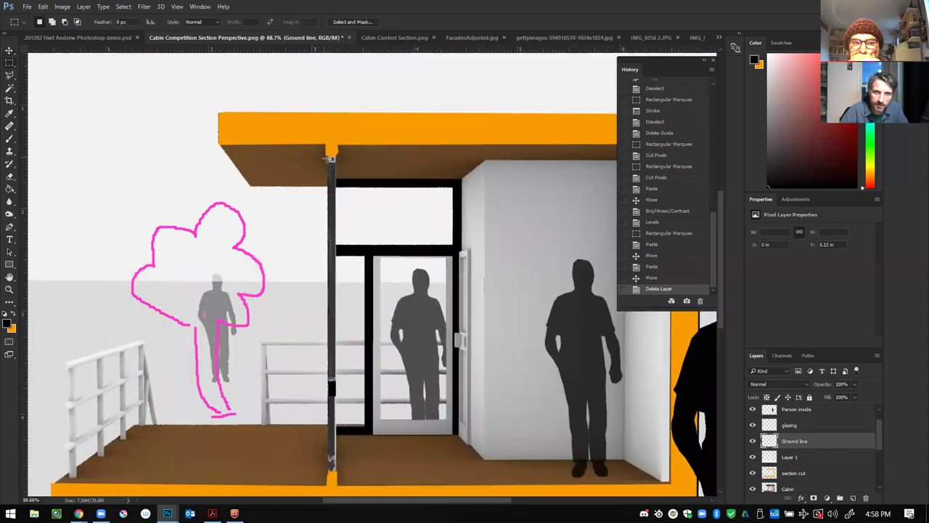
left_click_drag(331, 156, 334, 473)
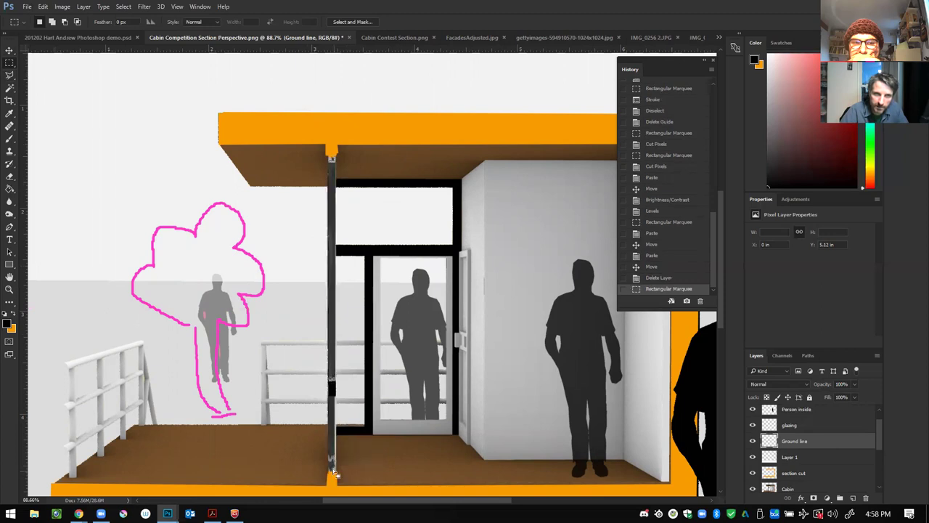
Step: Fill the selected glazing strip with a bright saturated blue, hue about 209, and deselect it
left_click(9, 189)
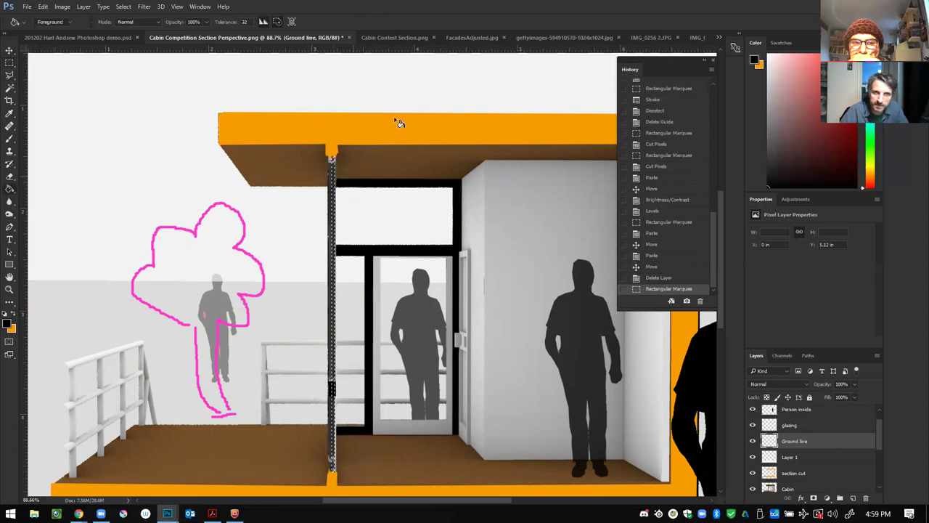
left_click(8, 325)
left_click_drag(479, 181, 477, 186)
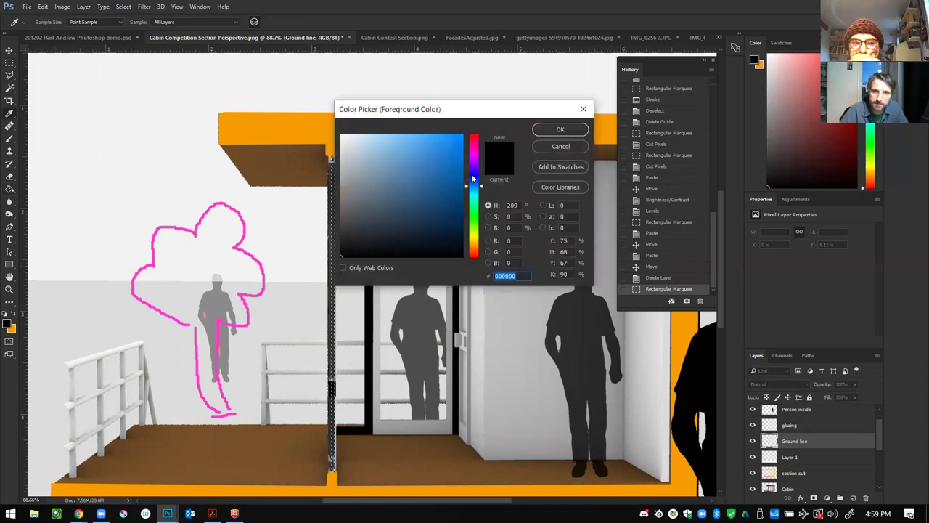
left_click(462, 136)
left_click(561, 130)
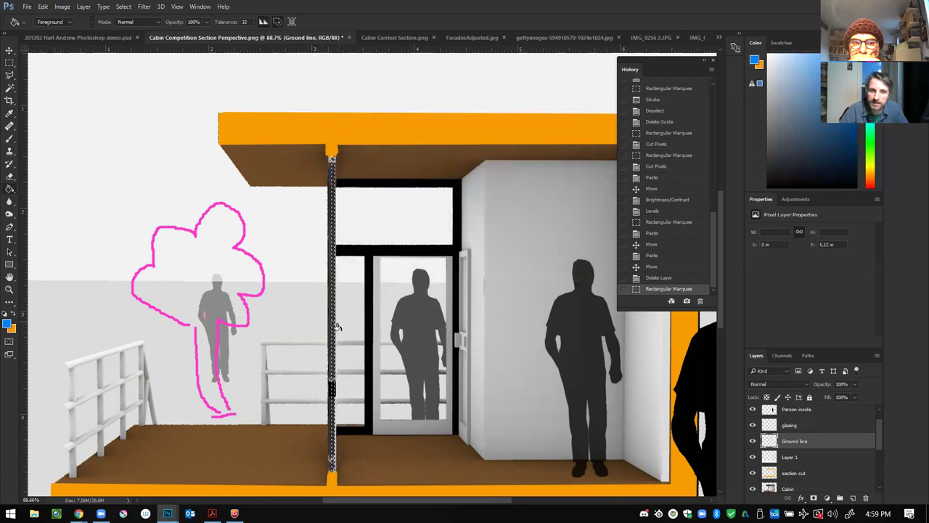
left_click(339, 327)
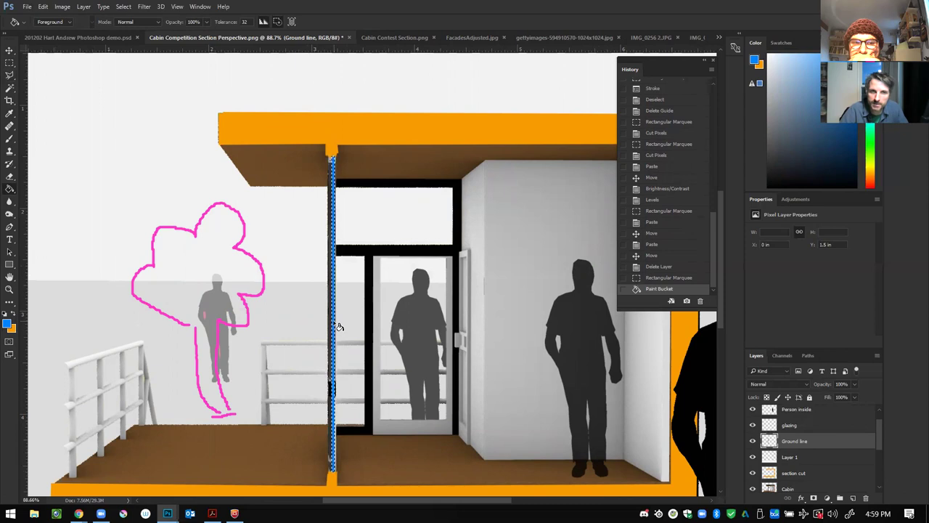
left_click(10, 64)
key("ctrl+d")
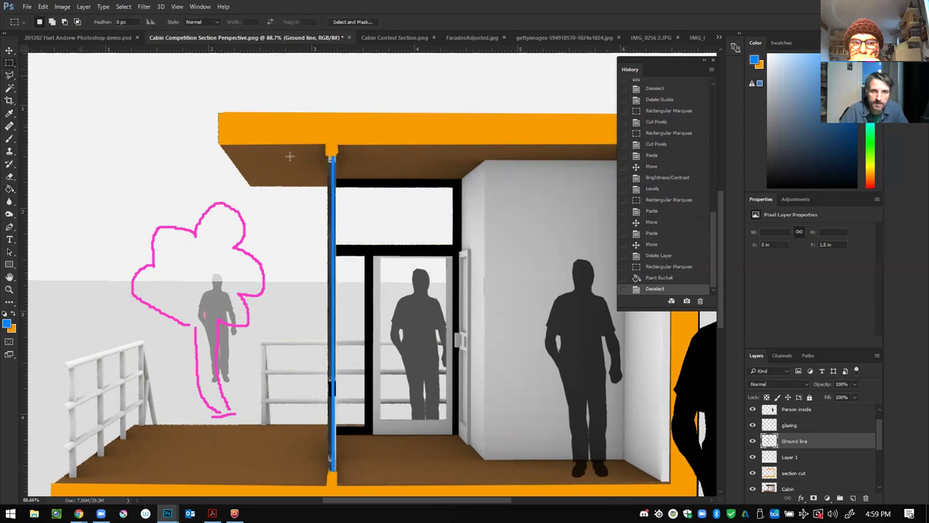
Step: Try the Ground line layer at 76% opacity and return it to 100%
key("ctrl+minus")
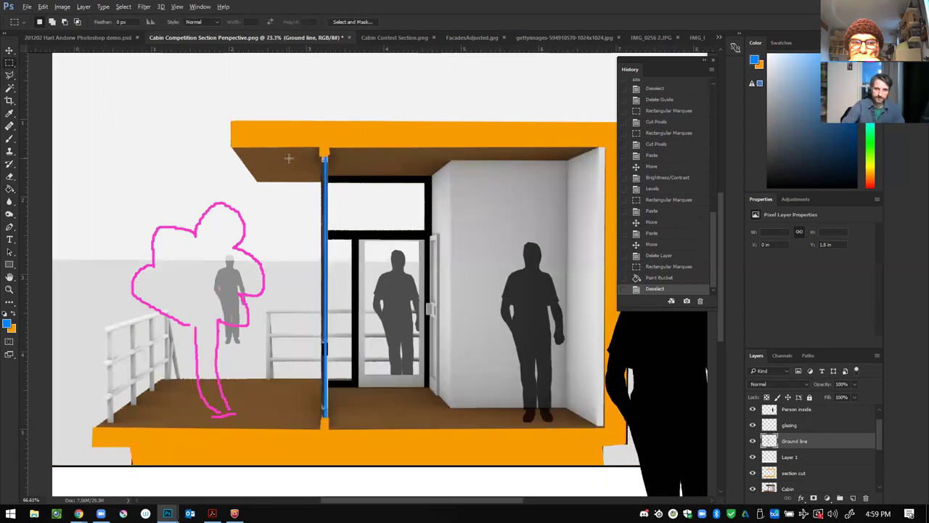
key("ctrl+0")
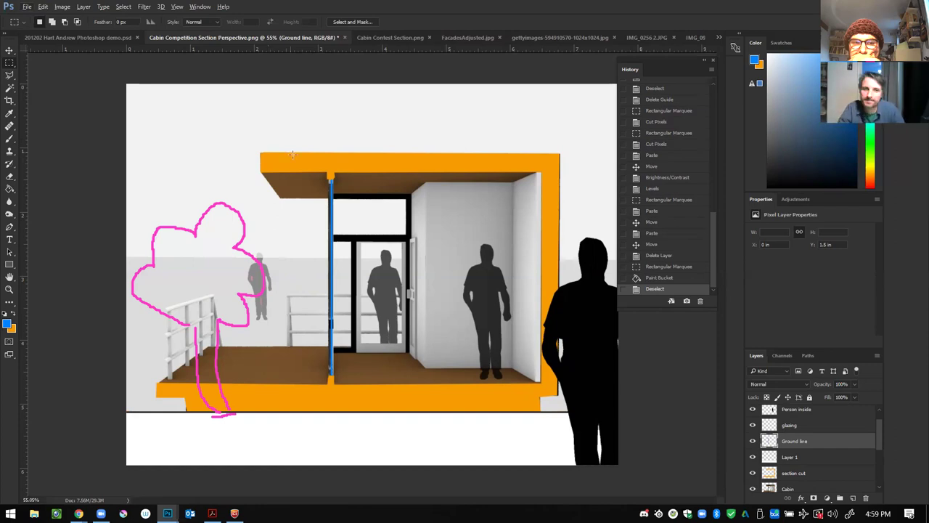
left_click(855, 385)
mouse_move(833, 397)
left_mouse_down()
mouse_move(825, 398)
mouse_move(843, 397)
left_mouse_up()
scroll(312, 283, "up", 5)
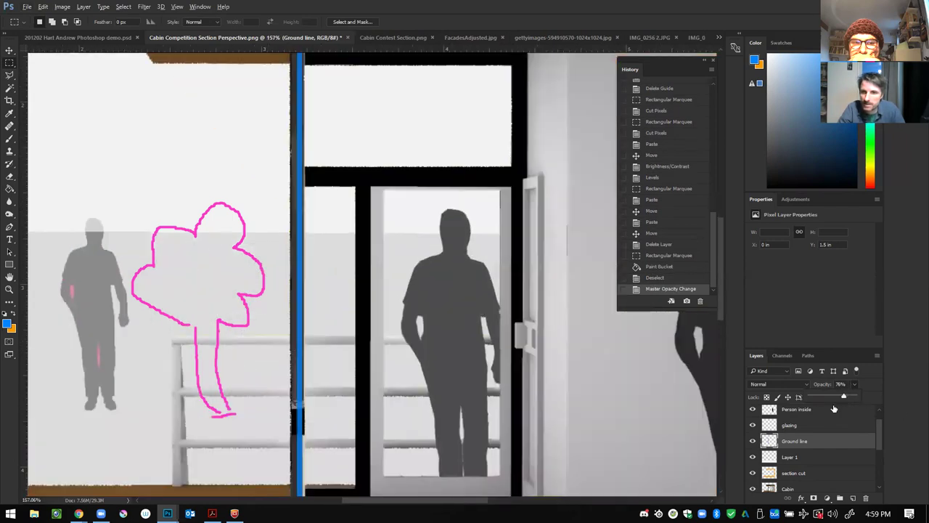
left_click_drag(844, 397, 879, 403)
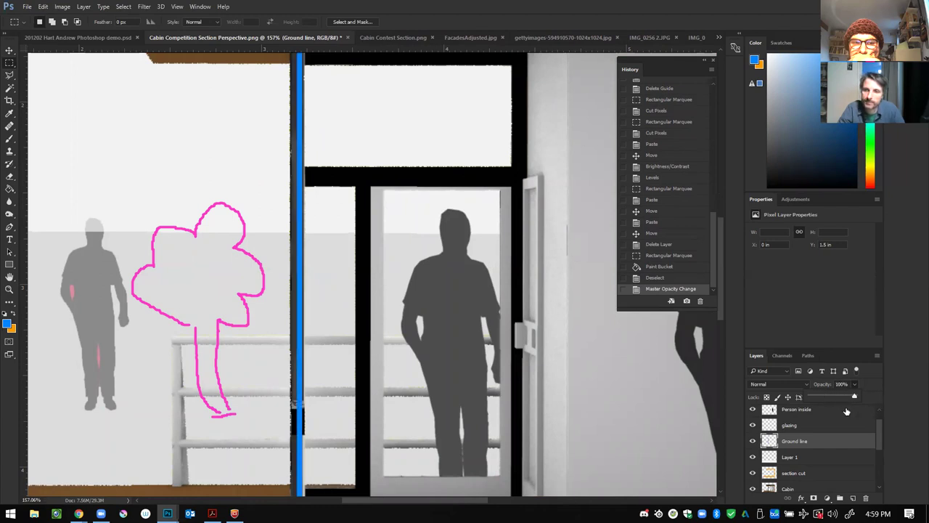
Step: Revert the opacity change, deselection and blue fill, going back to the glazing strip selection
left_click(670, 279)
left_click(668, 278)
left_click(663, 255)
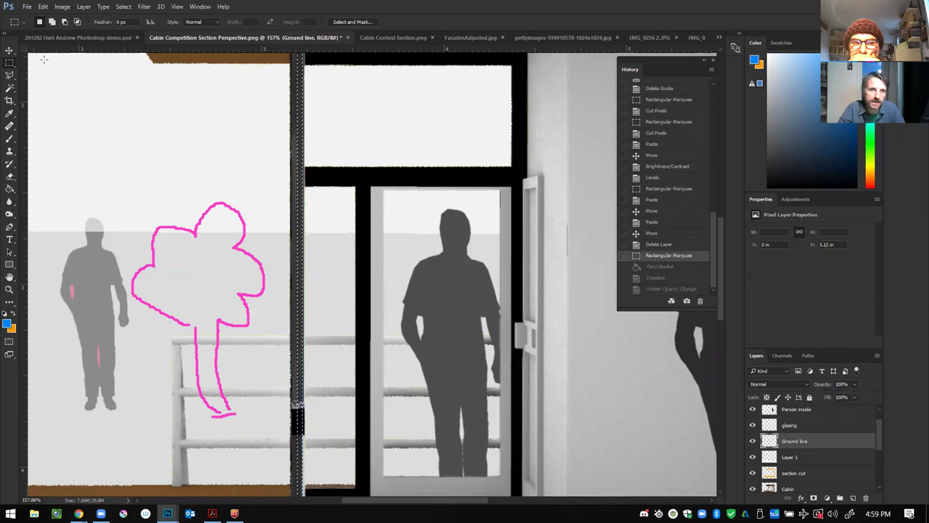
Step: Stroke the glazing strip selection with a 1 px white (ffffff) line, centred on its edge, and deselect it
left_click(44, 6)
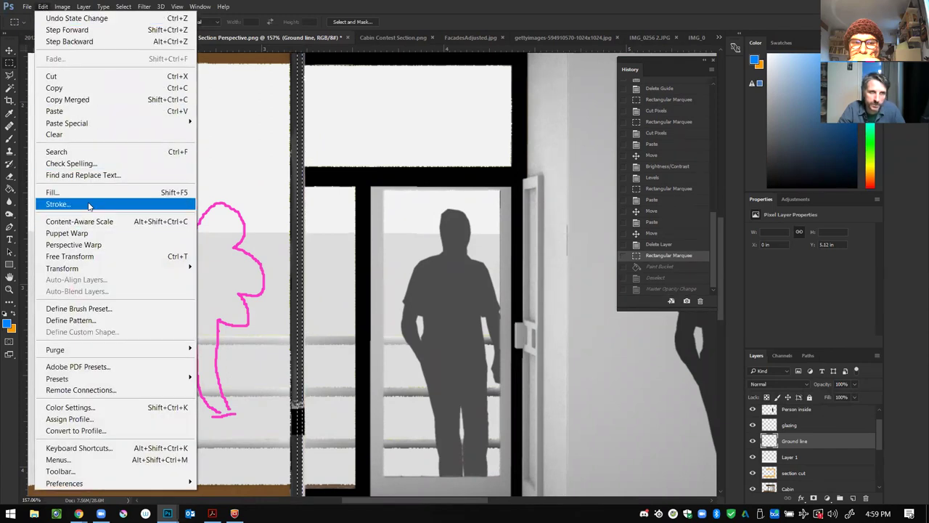
left_click(58, 204)
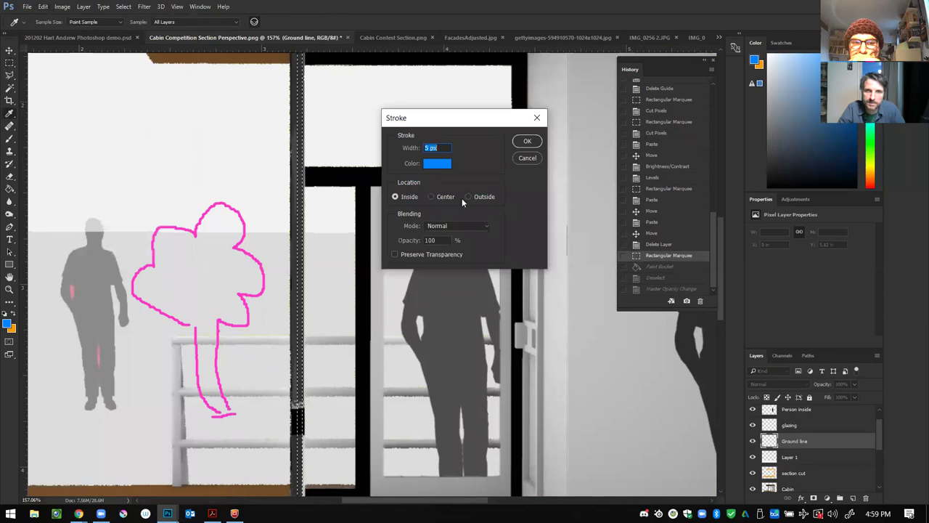
left_click(431, 197)
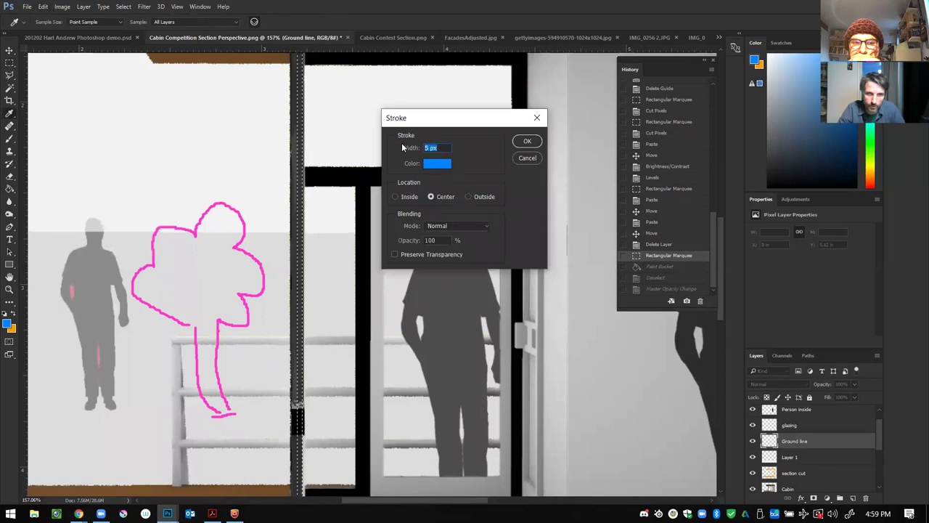
left_click(435, 164)
type("ffffff")
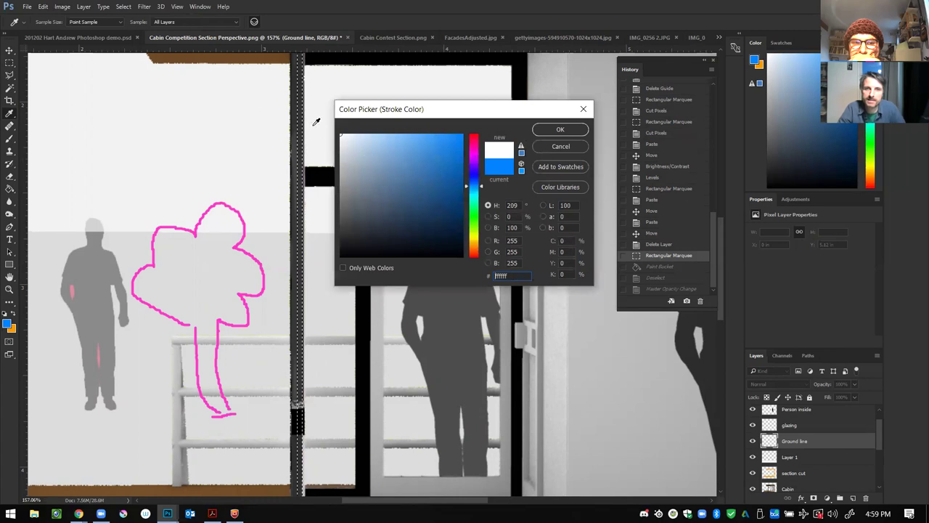
left_click(572, 133)
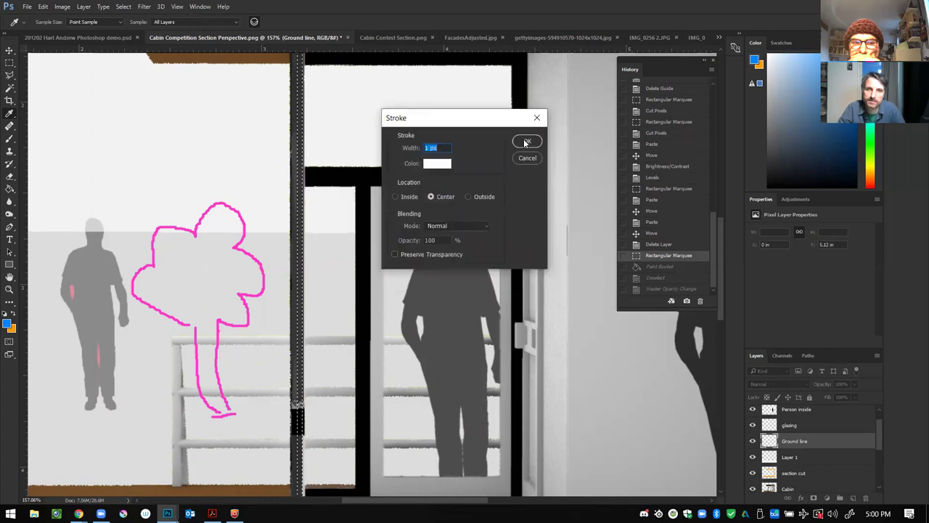
left_click(527, 142)
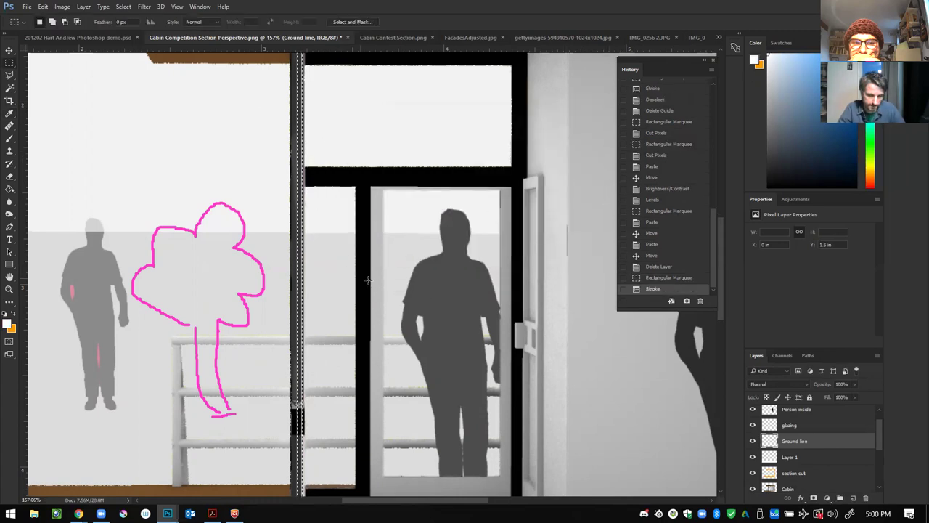
left_click(270, 131)
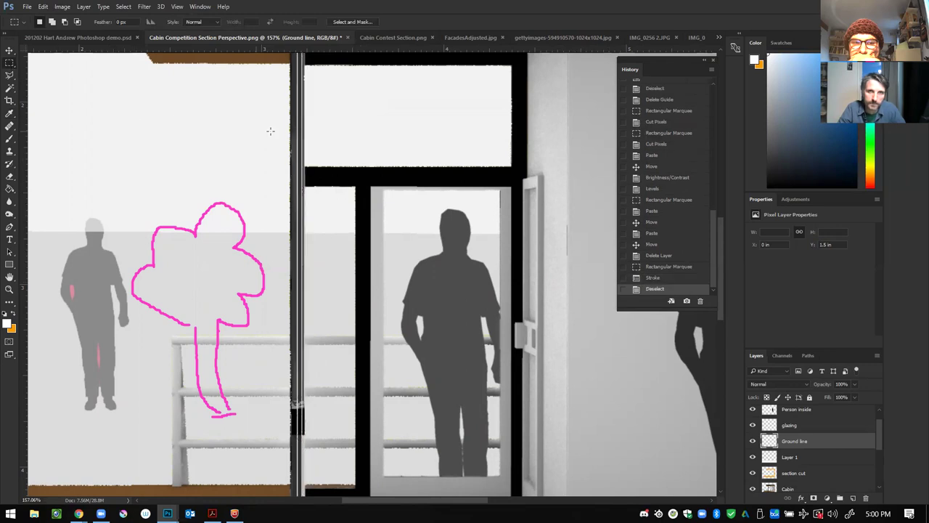
Step: Undo the deselection and the white stroke, going back to the glazing strip selection
scroll(286, 268, "left", 2)
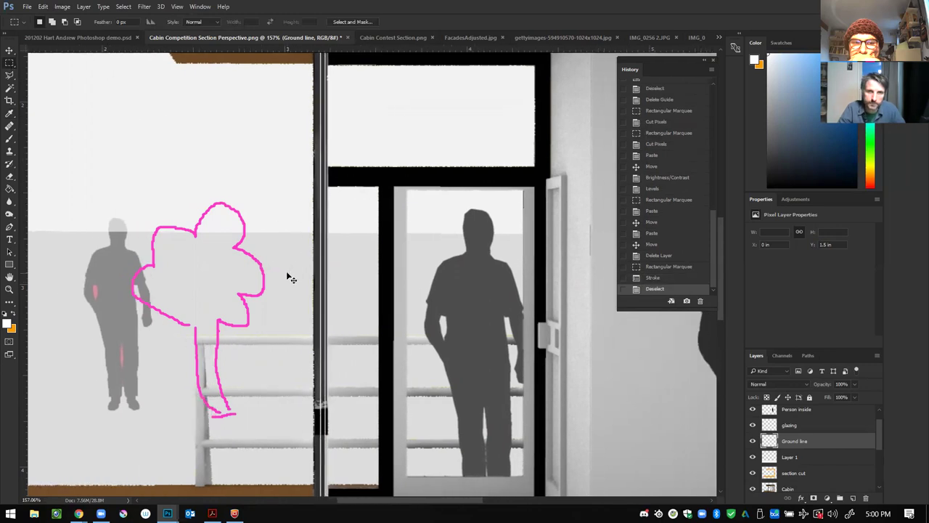
scroll(289, 271, "down", 3)
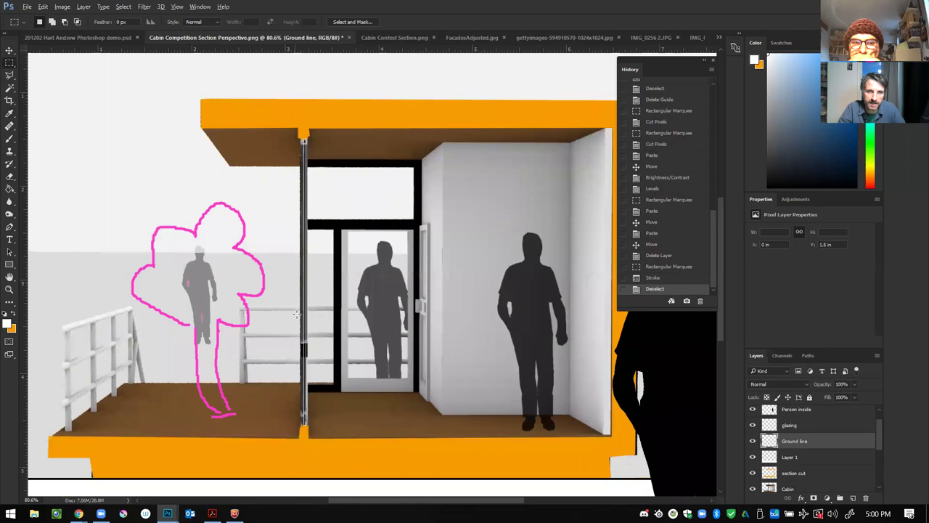
scroll(296, 313, "down", 1)
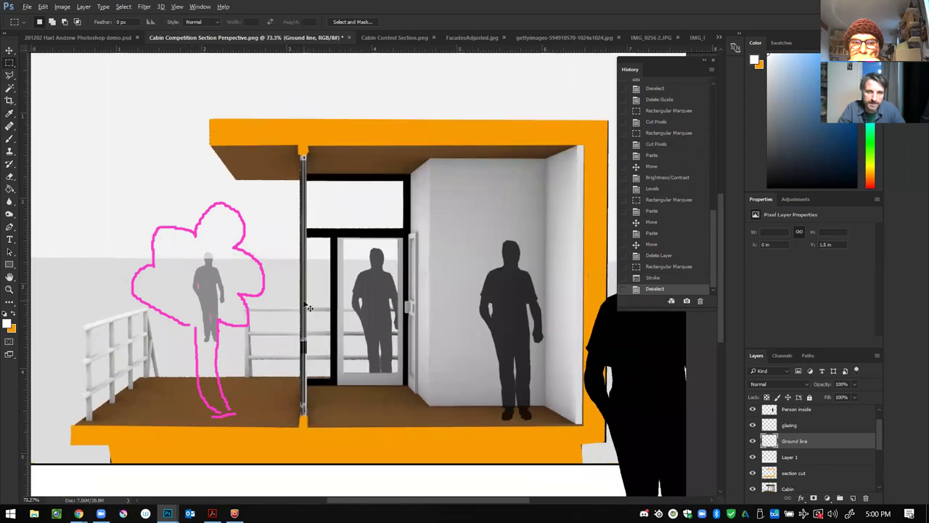
key("ctrl+z")
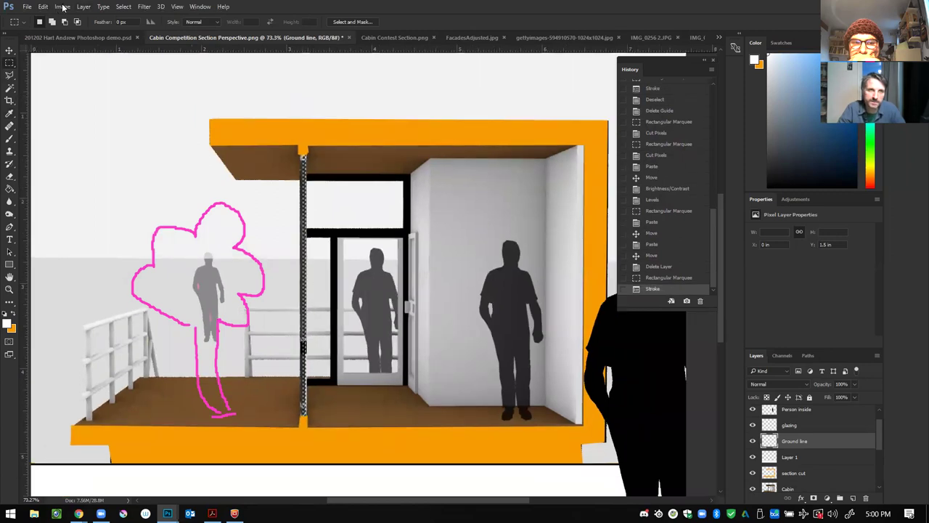
left_click(655, 282)
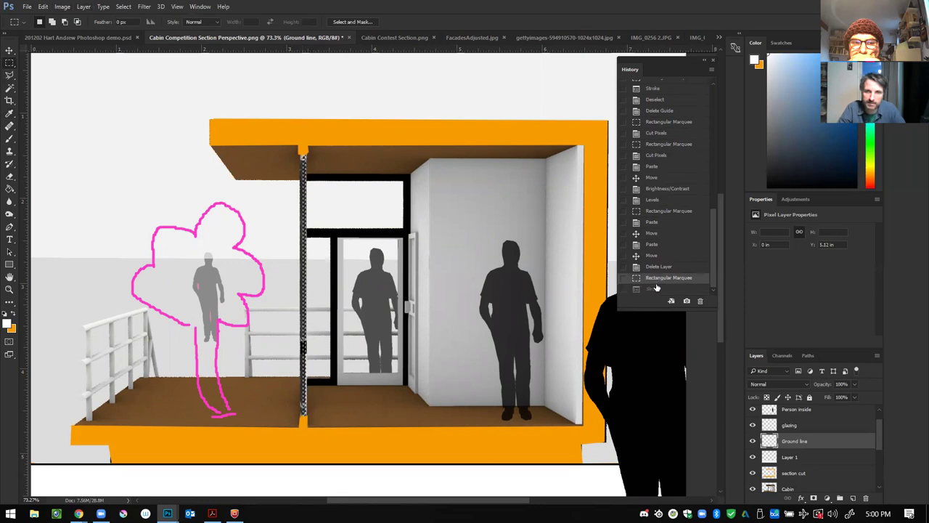
Step: Stroke the glazing strip selection with a 2 px off-white (f6f6f6) line, centred on its edge, and deselect it
left_click(43, 7)
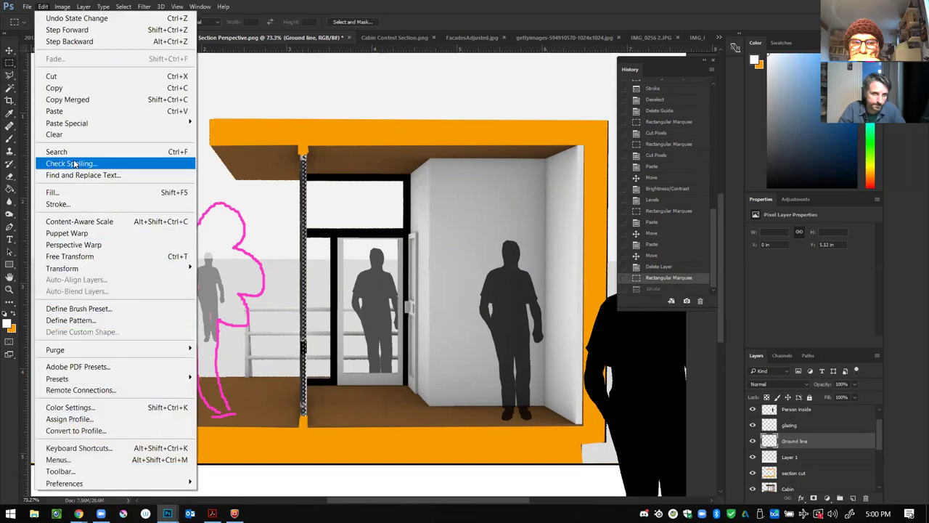
left_click(173, 205)
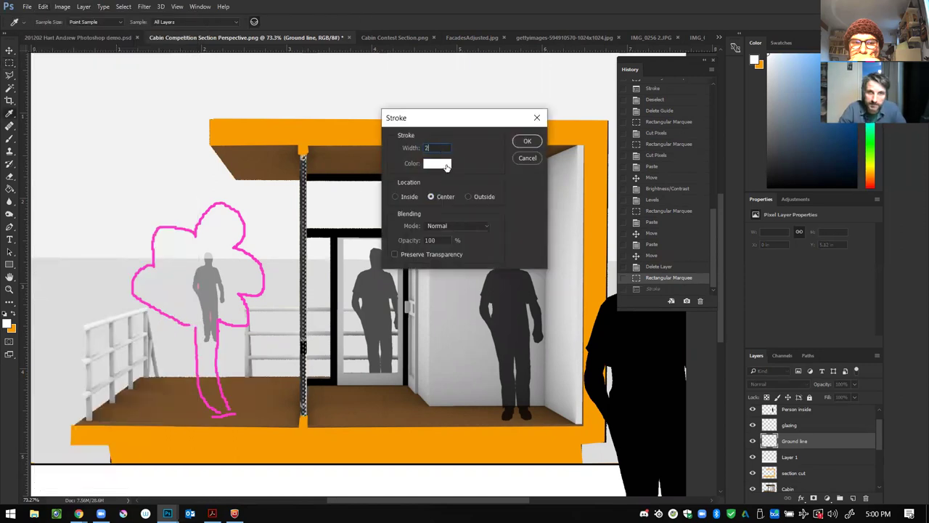
left_click(444, 164)
type("f2f2f2")
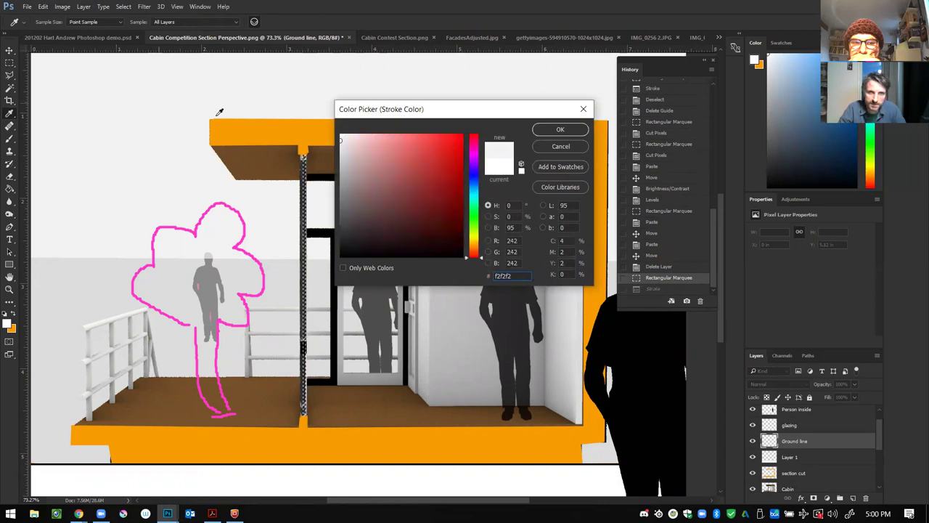
left_click(339, 138)
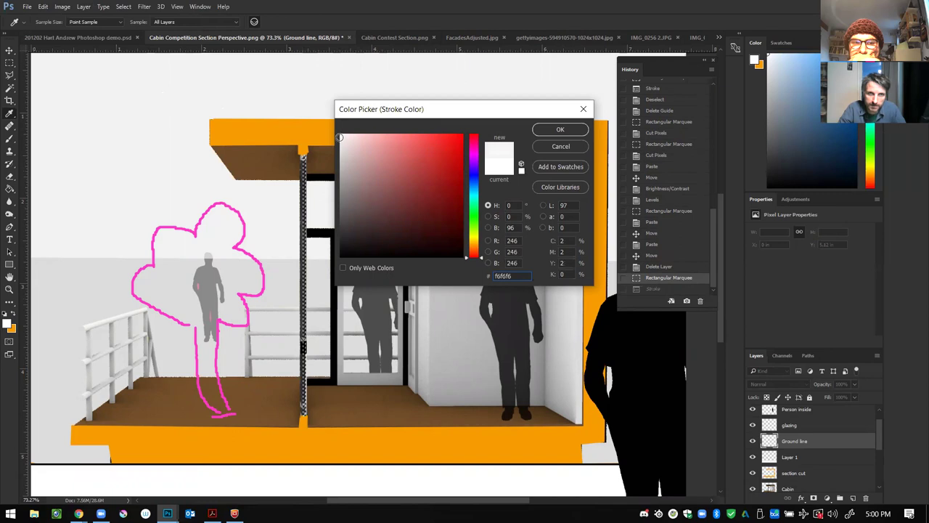
left_click(552, 131)
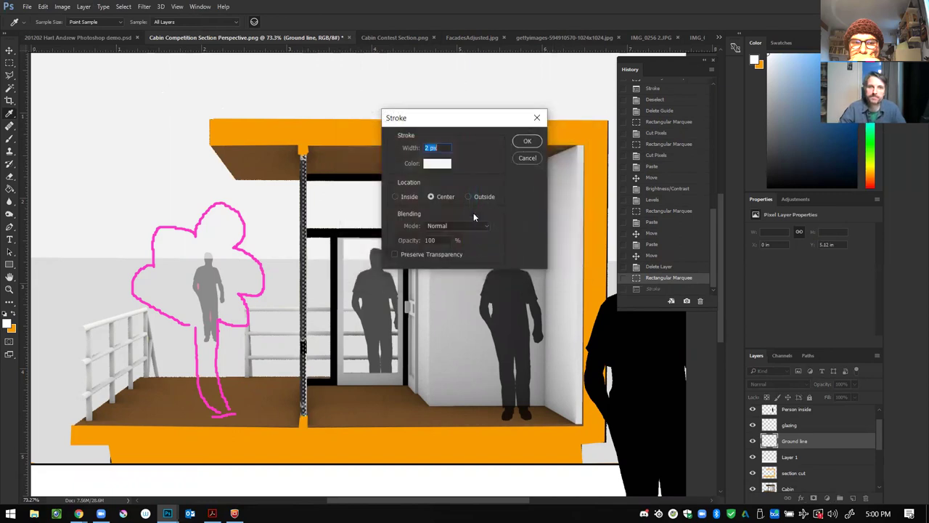
left_click(518, 140)
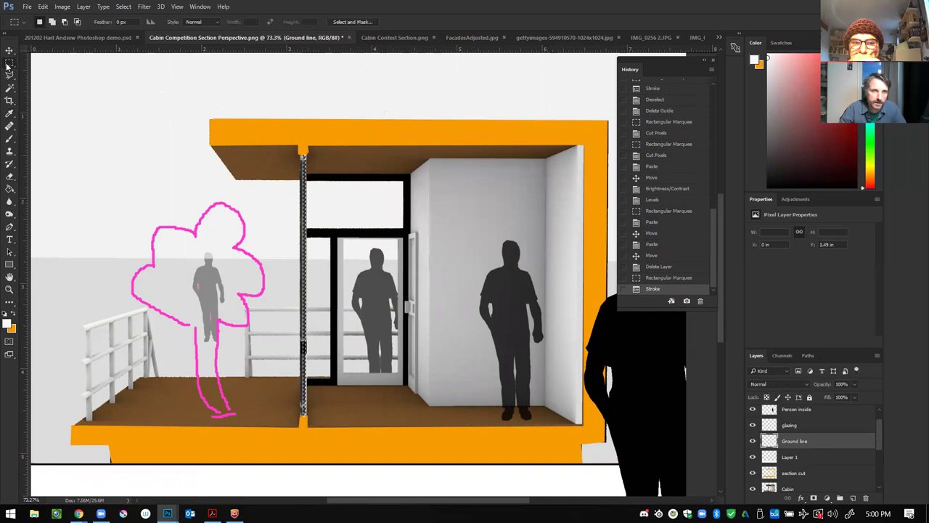
key("ctrl+d")
Step: Cut away the short white stroke segment closing the upper end of the glazing strip, just below the orange roof
scroll(359, 230, "up", 2)
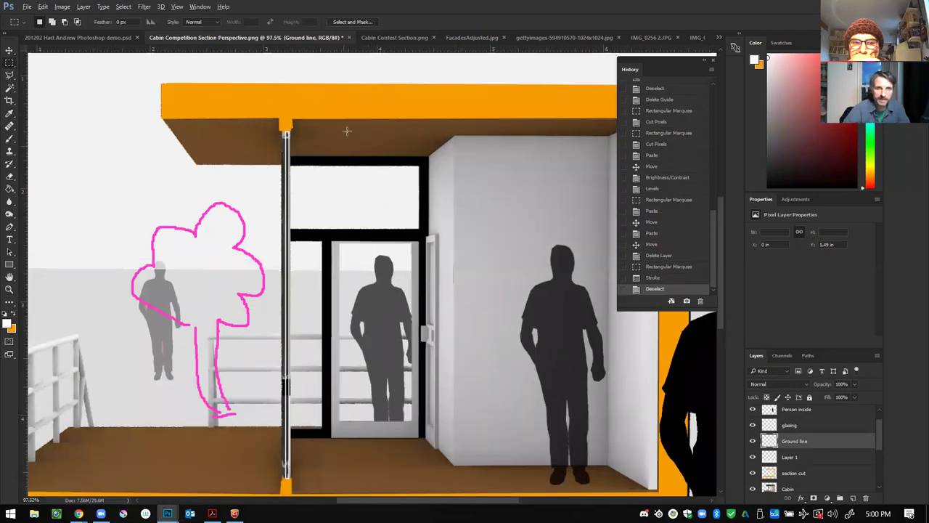
scroll(279, 135, "up", 3)
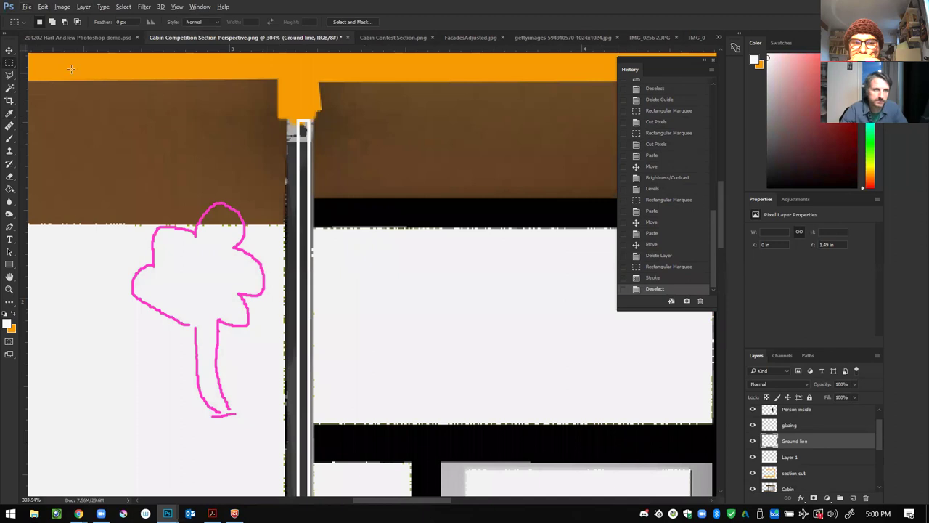
left_click_drag(295, 117, 310, 125)
key("ctrl+x")
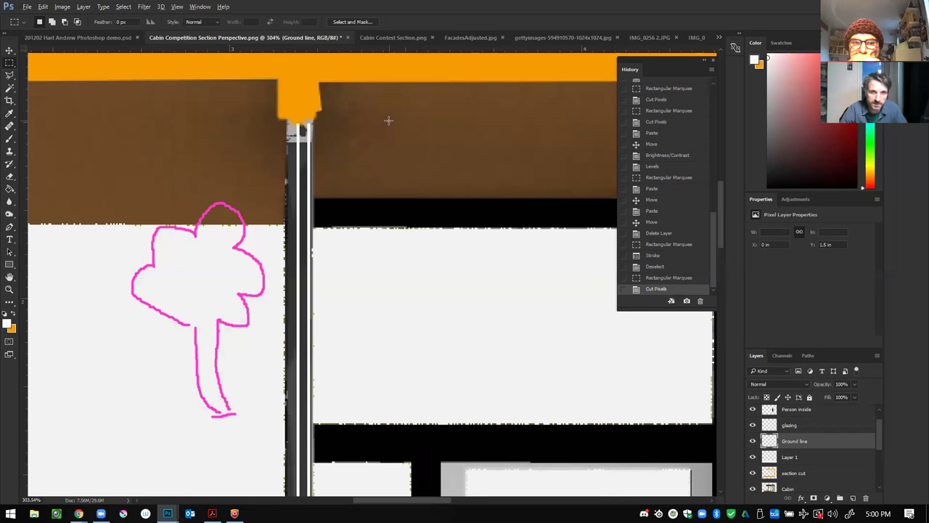
Step: Cut away the white stroke segment closing the lower end of the glazing strip, just above the orange floor
scroll(389, 120, "down", 5)
scroll(349, 354, "up", 3)
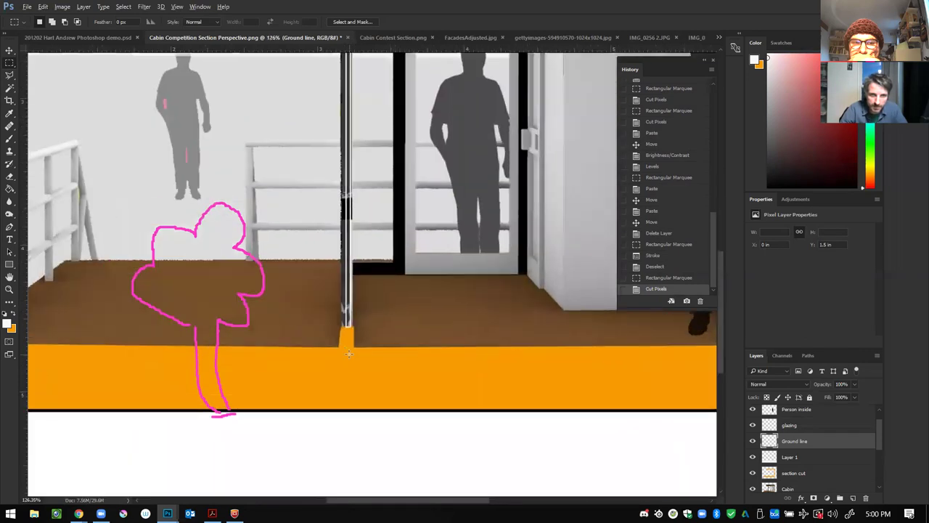
scroll(349, 354, "up", 4)
left_click_drag(367, 305, 331, 293)
key("ctrl+x")
scroll(461, 349, "down", 4)
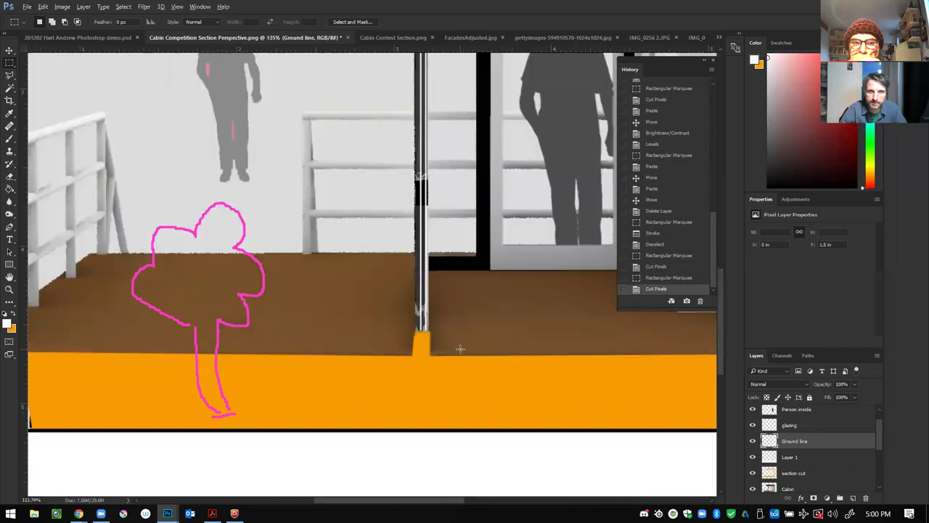
Step: Cut the white glass lines out of the Ground line layer and paste them onto a new layer
scroll(460, 349, "down", 3)
left_click_drag(452, 62, 502, 313)
key("ctrl+shift+j")
key("ctrl+v")
Step: Move the pasted glass lines back over the cut glazing strip between roof and floor and apply the transformation
left_click(11, 51)
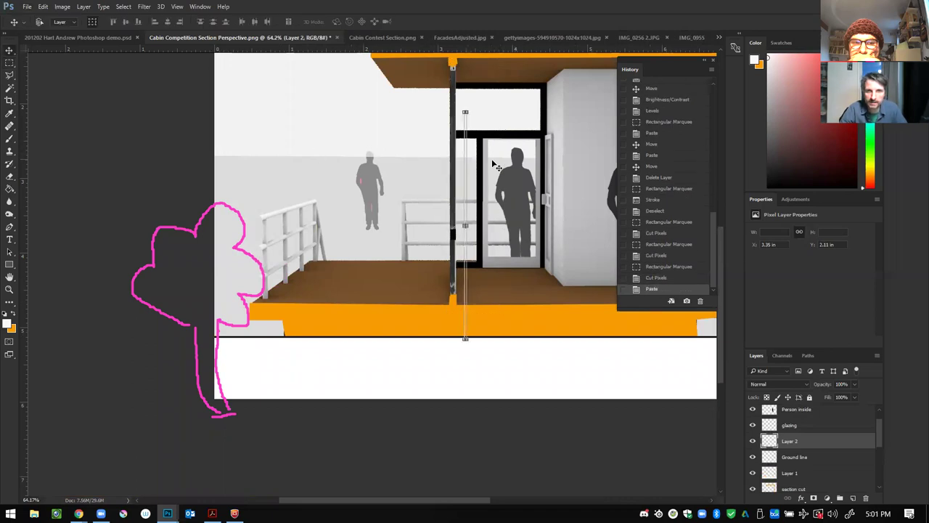
left_click_drag(455, 135, 454, 95)
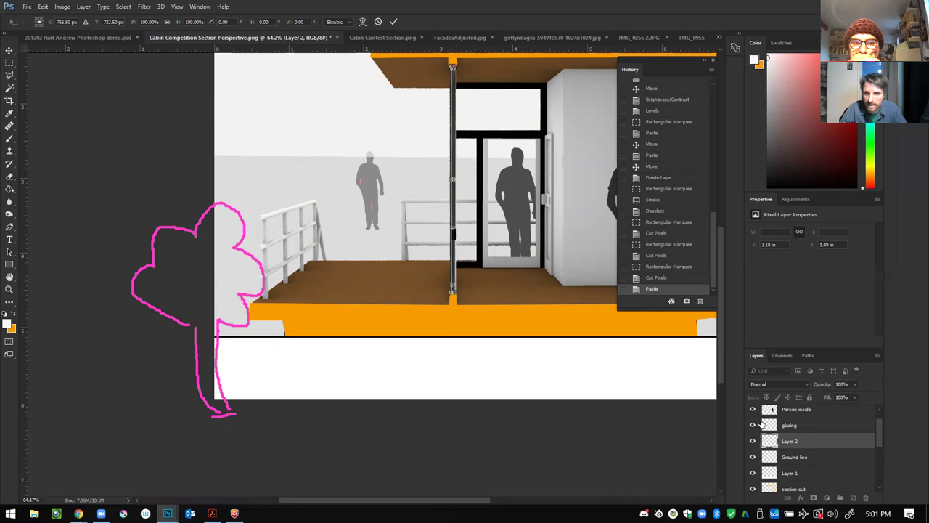
scroll(823, 450, "down", 1)
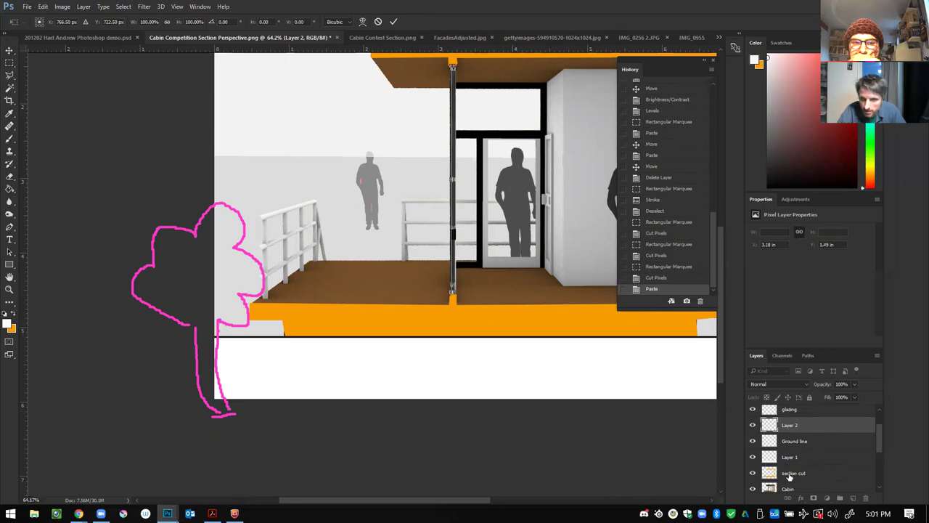
left_click(9, 51)
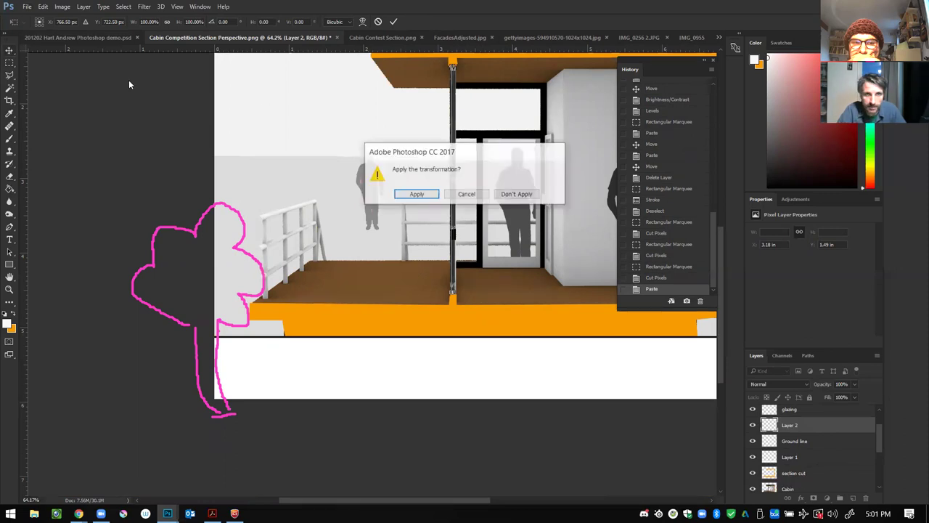
left_click(417, 194)
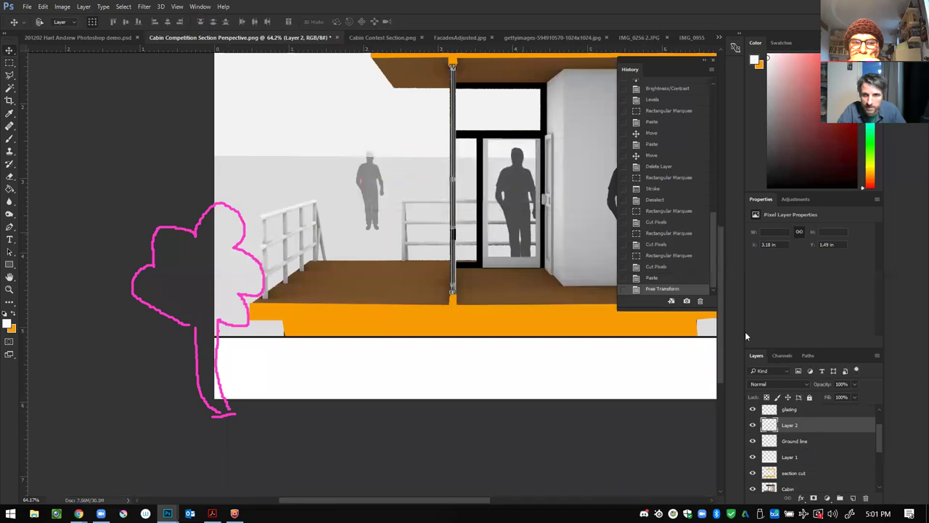
Step: Try linking Layer 2 with the section cut layer, and unlink the layers again
left_click(809, 474, "ctrl")
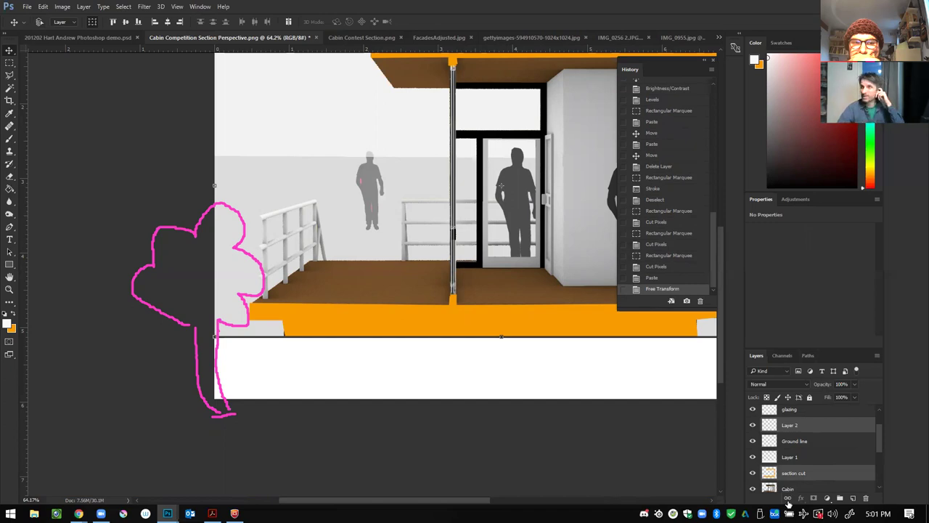
left_click(788, 500)
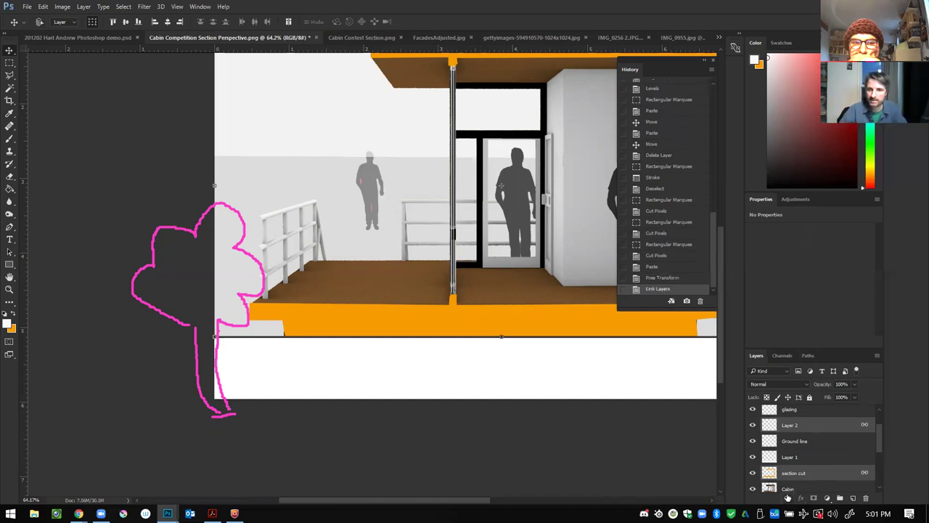
left_click(814, 444)
left_click(821, 433)
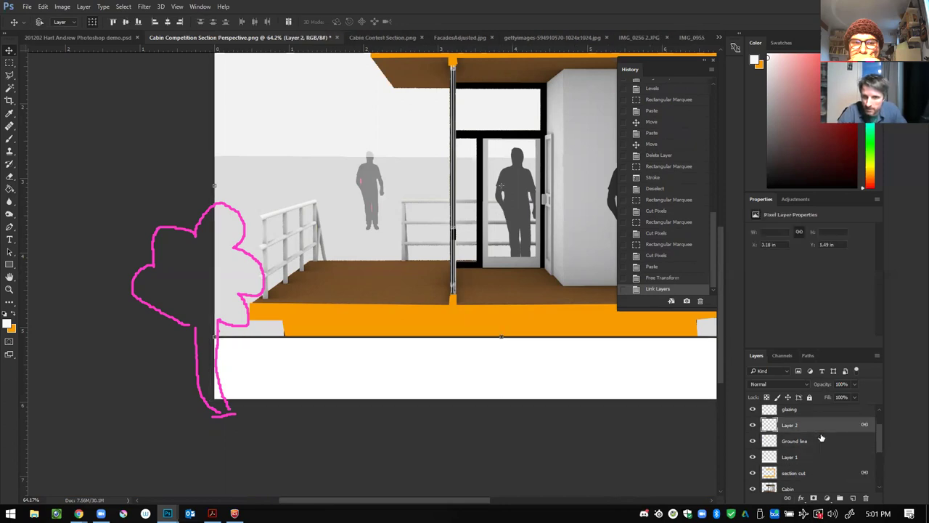
left_click(823, 441, "ctrl")
left_click(806, 474, "ctrl")
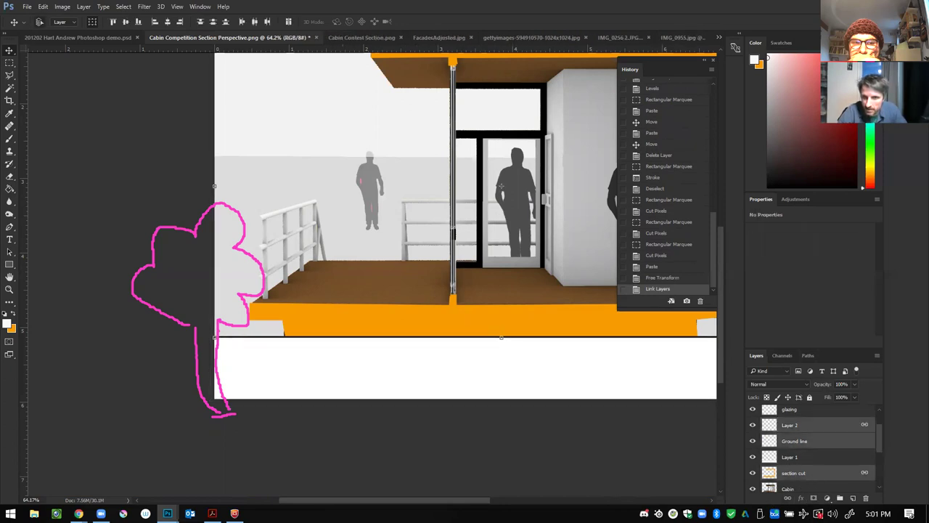
left_click(787, 498)
left_click_drag(534, 331, 450, 329)
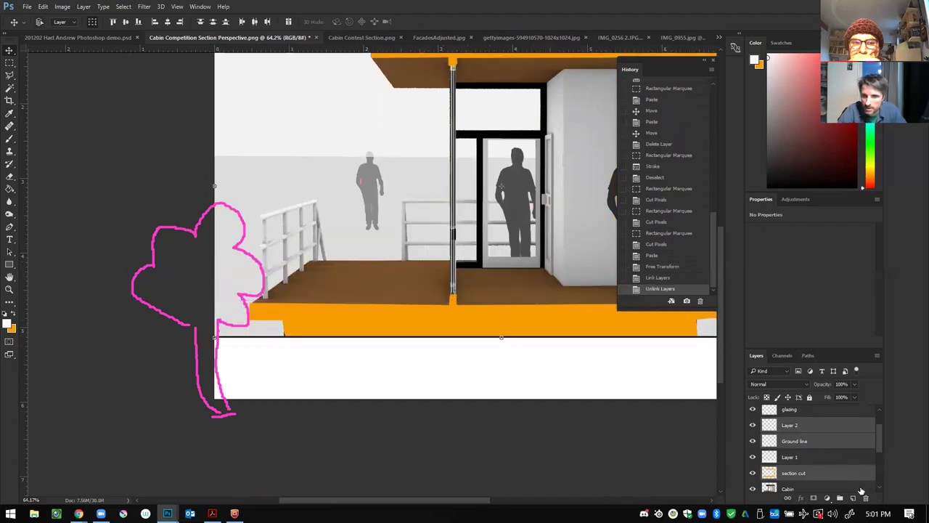
Step: Lock the section cut, Ground line and Layer 2 layers
left_click(858, 473)
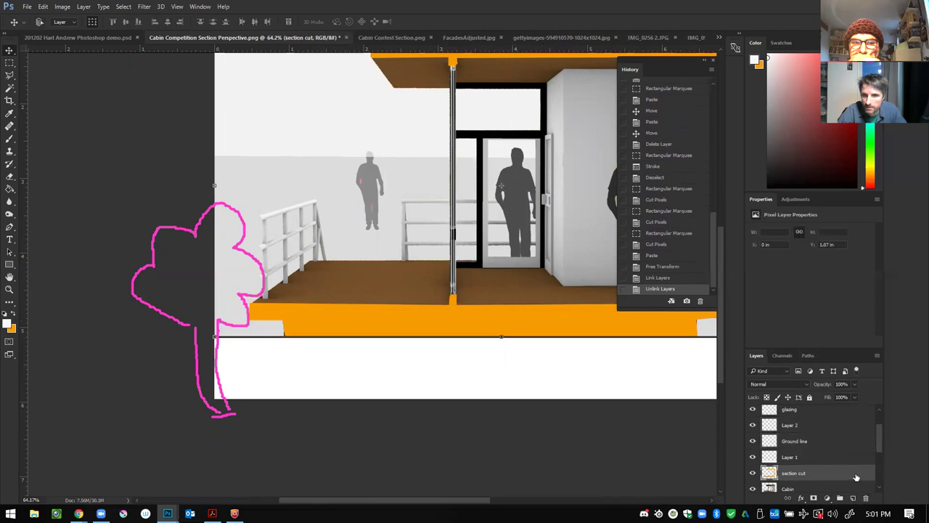
right_click(868, 478)
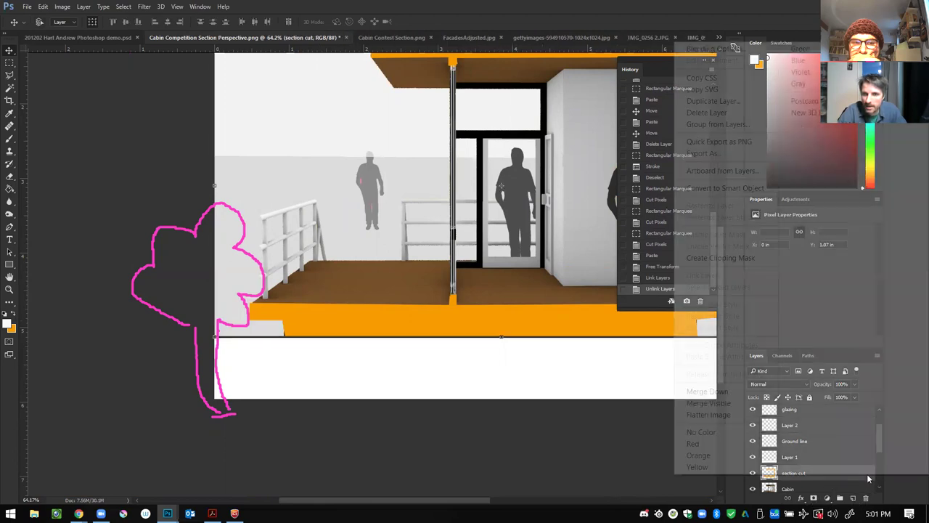
left_click(856, 483)
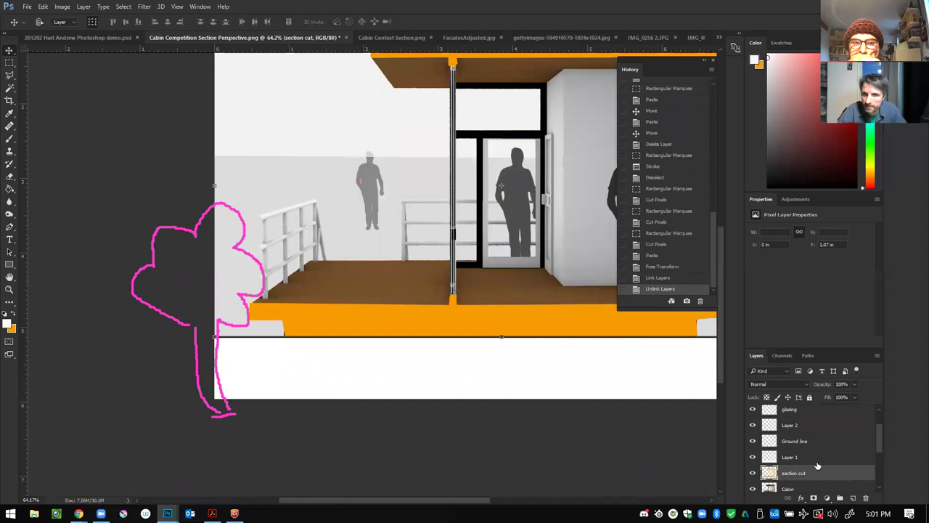
left_click(811, 398)
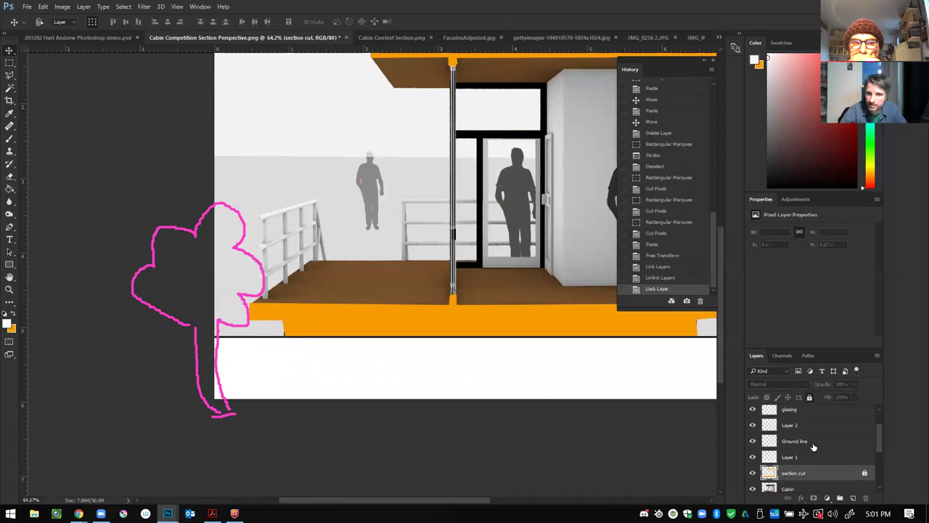
left_click(827, 445)
key("ctrl+slash")
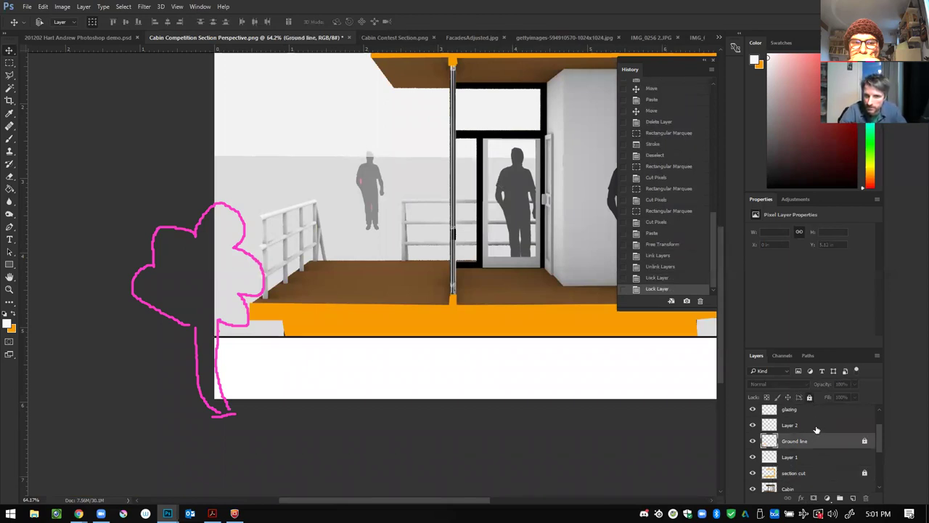
left_click(813, 427)
left_click(810, 398)
Step: Rename Layer 2 as Glass lines
double_click(790, 426)
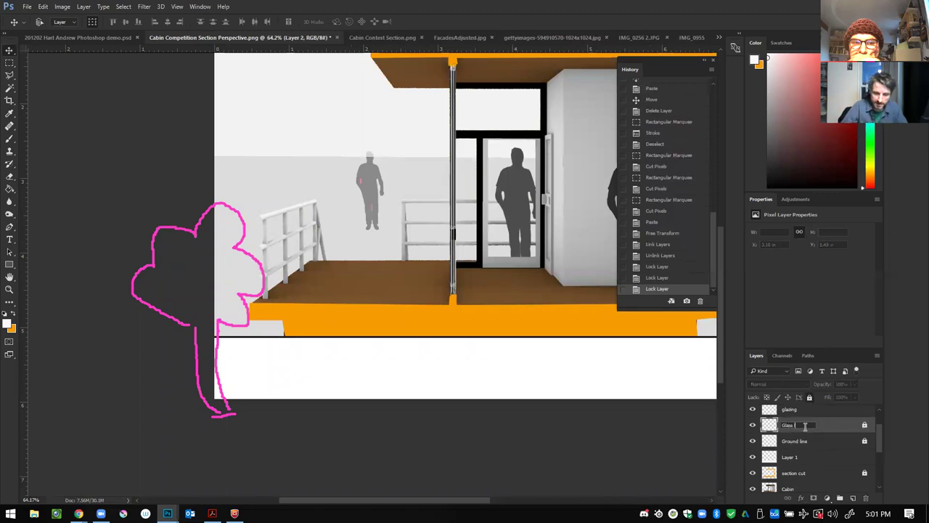
key("Return")
scroll(470, 457, "down", 2)
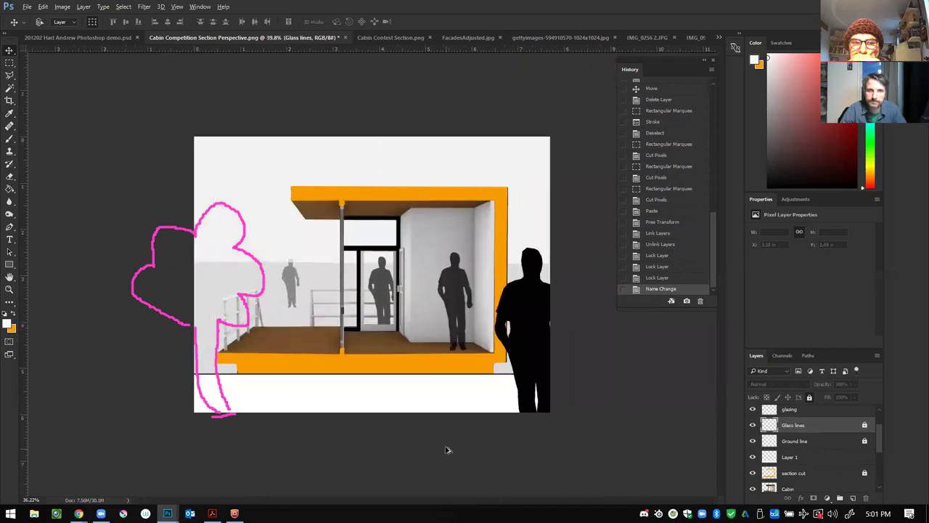
scroll(392, 252, "up", 1)
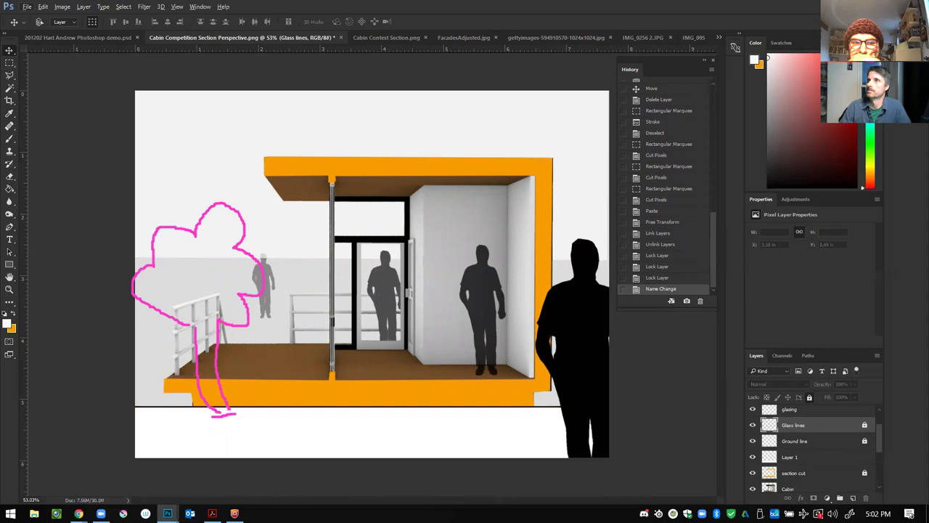
left_click(239, 213)
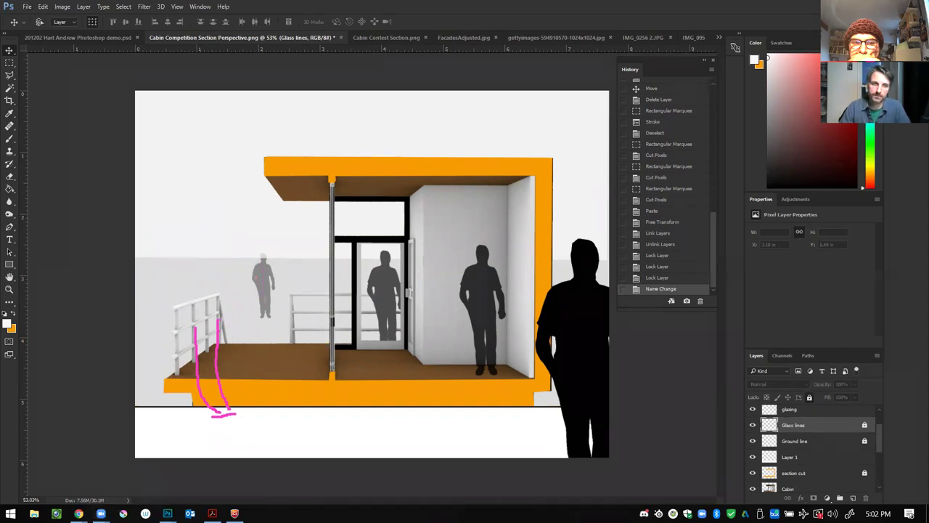
mouse_move(187, 385)
left_mouse_down()
mouse_move(214, 386)
mouse_move(225, 416)
left_mouse_up()
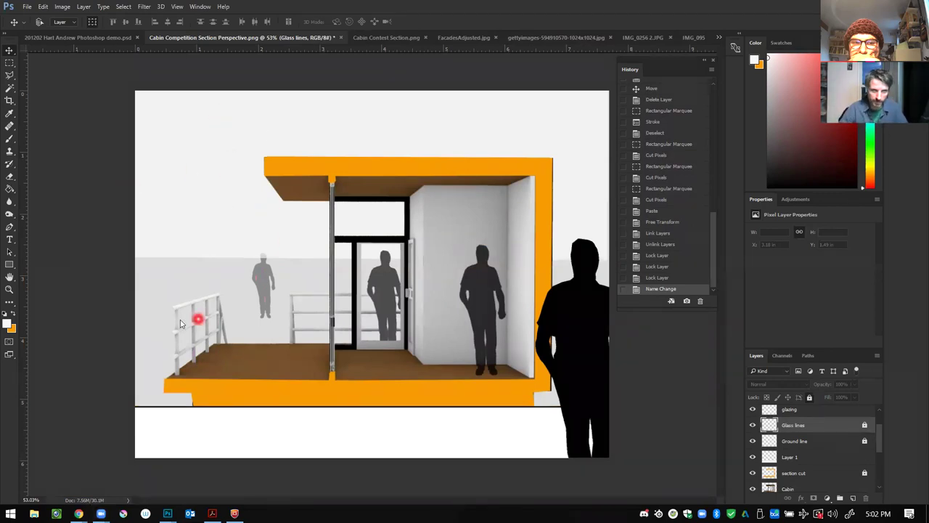
Step: Look through the tree silhouette sheet and the sketch IMG_0256 2.JPG, and examine the hand-drawn tree in IMG_0955.jpg up close
left_click(567, 37)
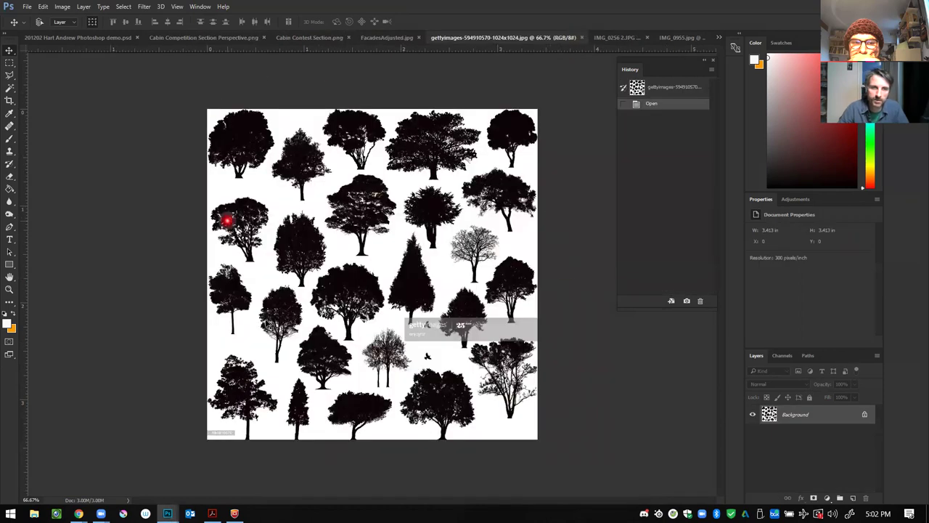
left_click(616, 37)
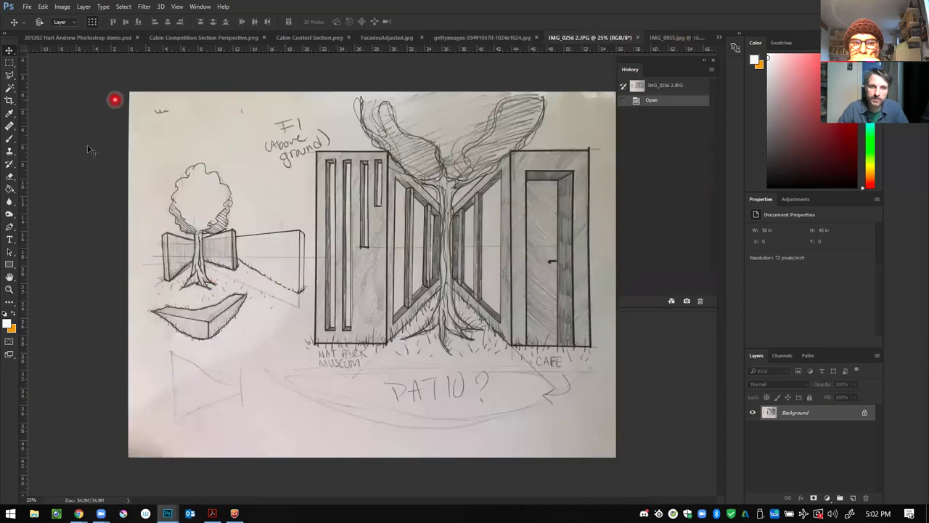
left_click(663, 37)
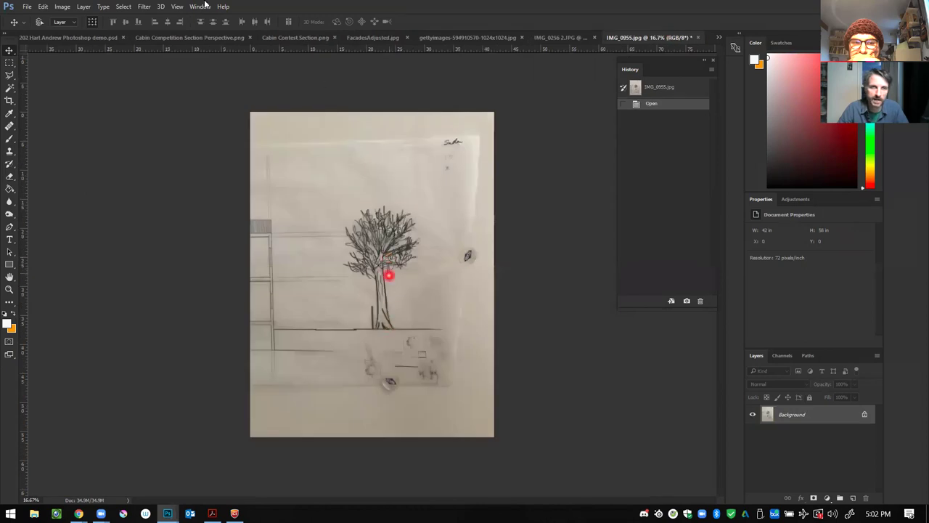
left_click_drag(297, 42, 457, 296)
scroll(356, 305, "up", 5)
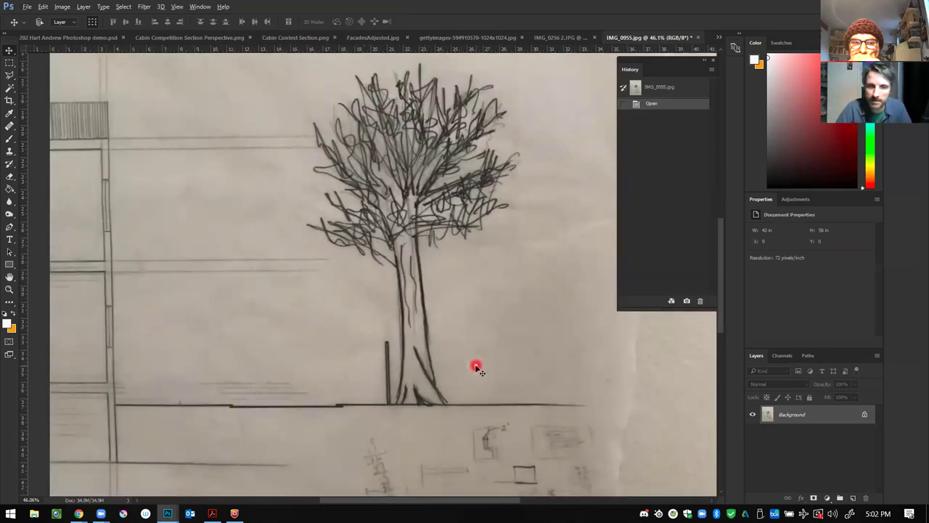
Step: Save the cabin section perspective as a layered Photoshop file in photoshop hiccups, appending "5oclick" to the existing demo file name, with Maximize Compatibility
scroll(473, 374, "down", 1)
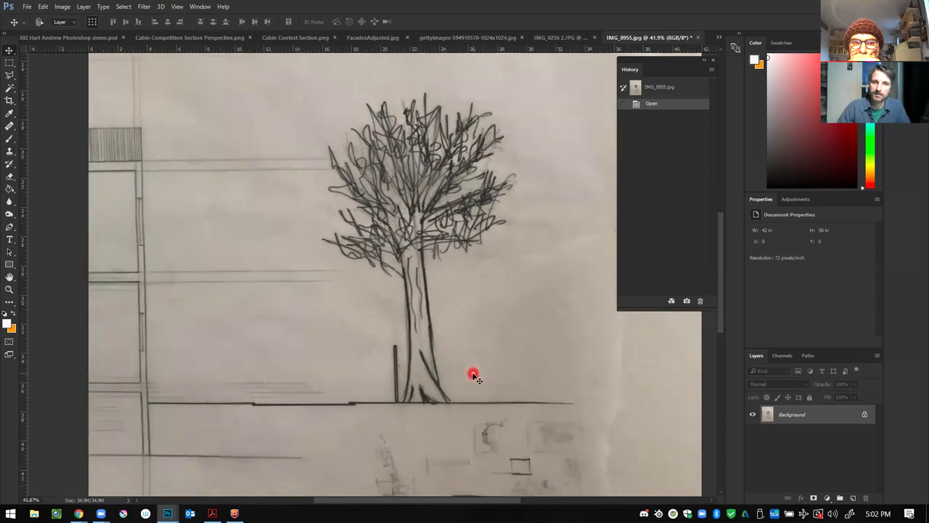
scroll(471, 352, "down", 2)
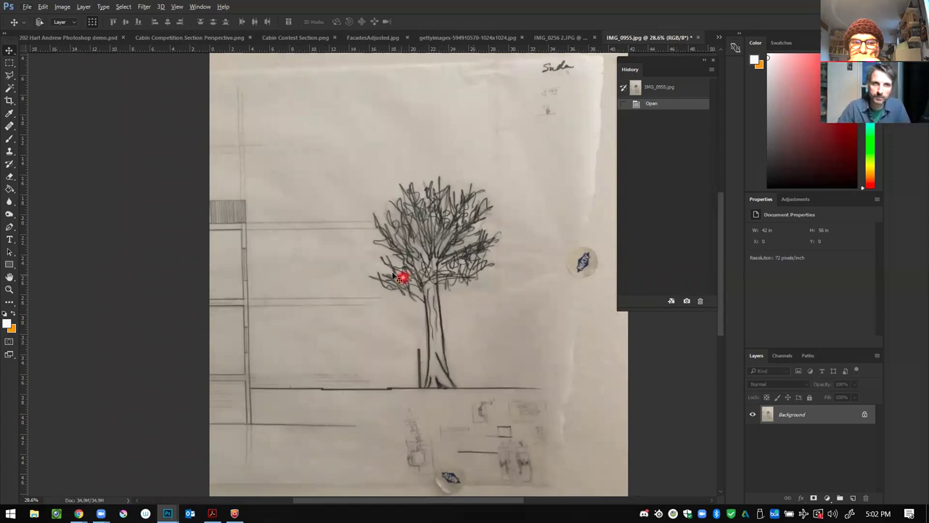
left_click(149, 38)
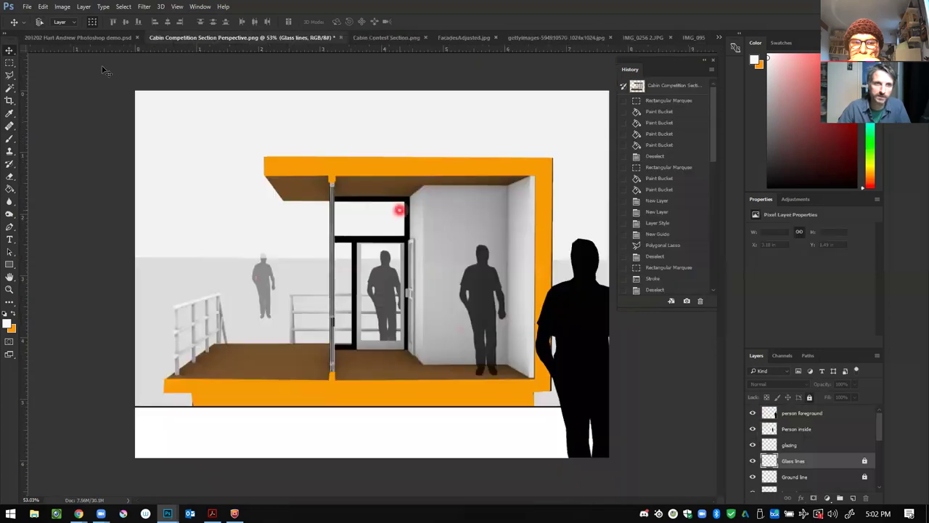
left_click(27, 7)
left_click(64, 138)
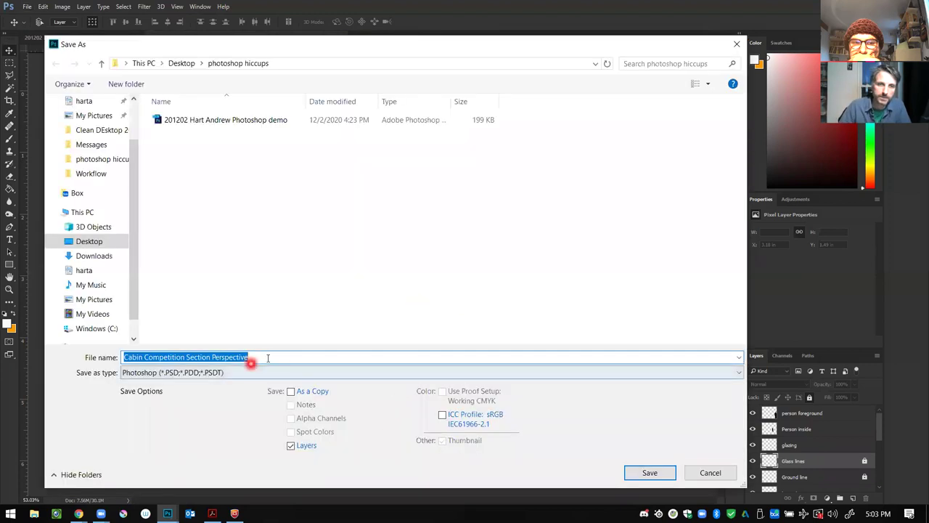
left_click(237, 121)
left_click(269, 356)
left_click(284, 357)
type("5")
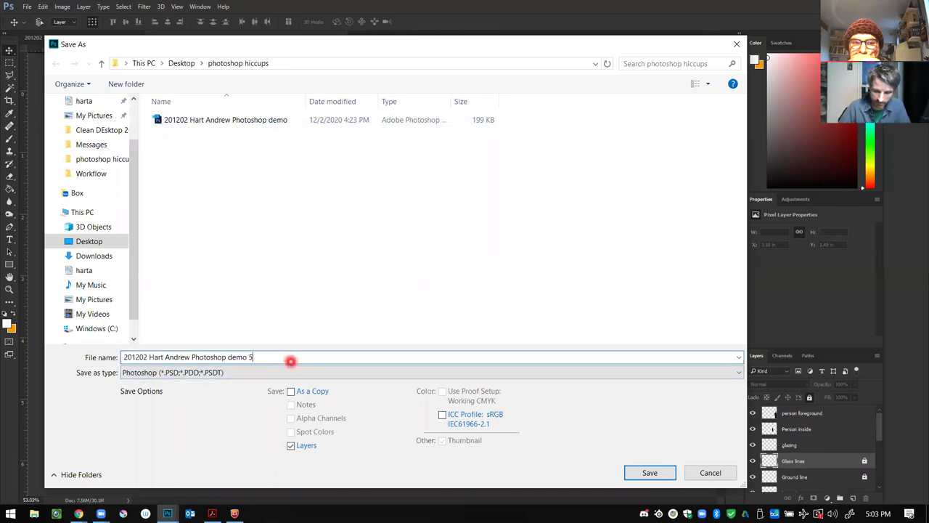
type("oclock")
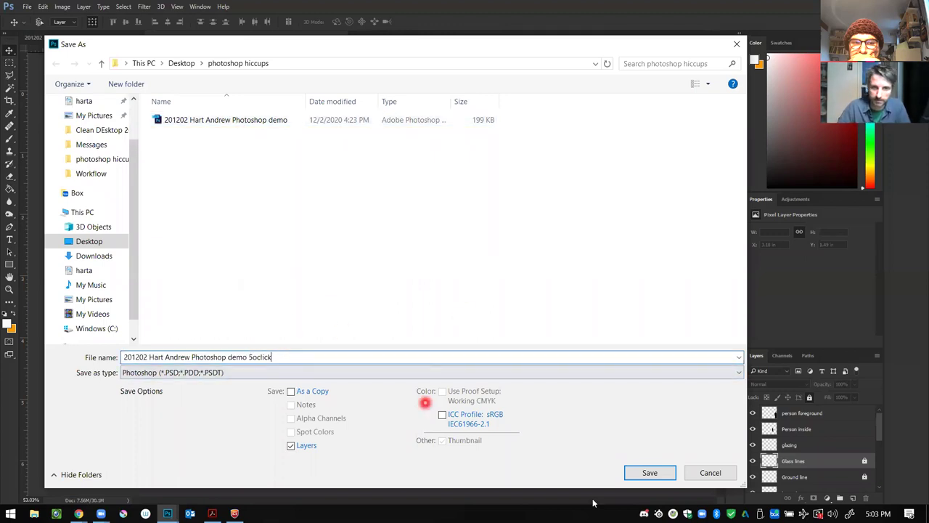
left_click(672, 475)
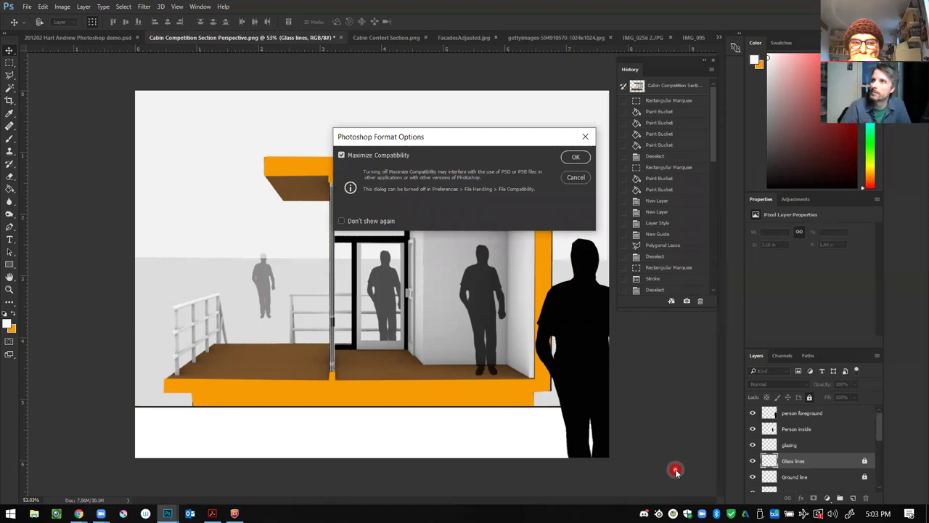
left_click(585, 157)
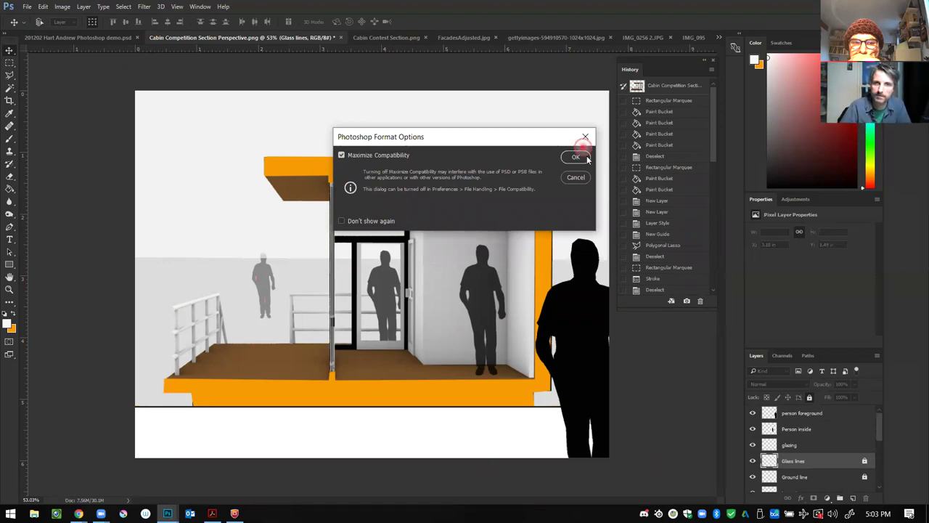
Step: Convert the locked background of the tree sketch IMG_0955.jpg into a regular layer with the default name
left_click(682, 37)
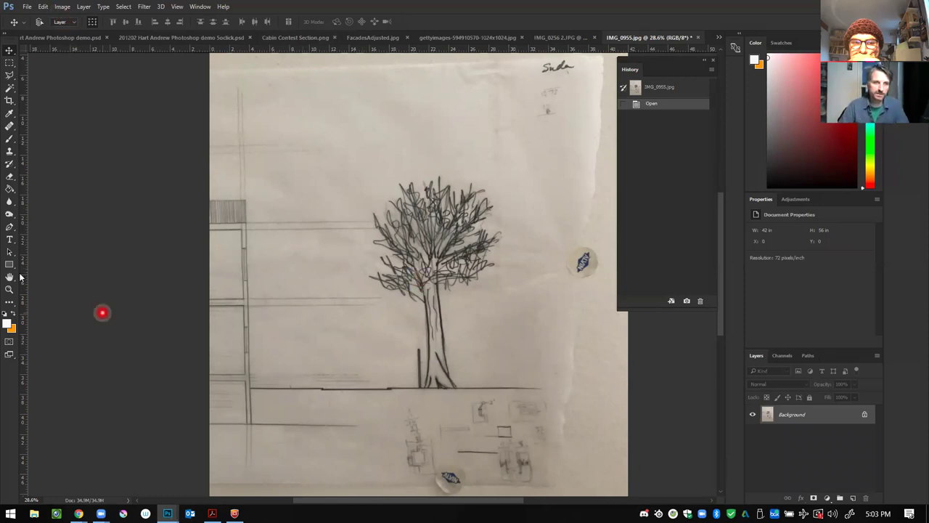
left_click(10, 62)
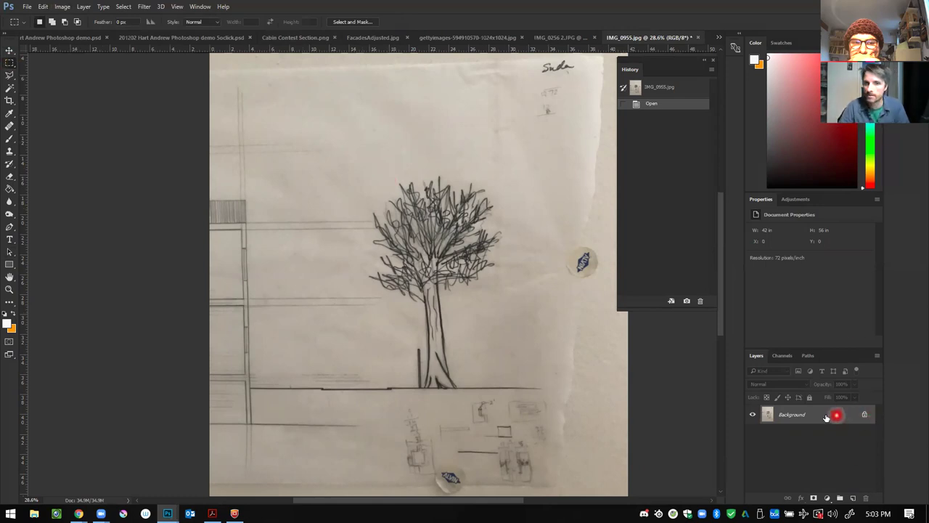
right_click(798, 415)
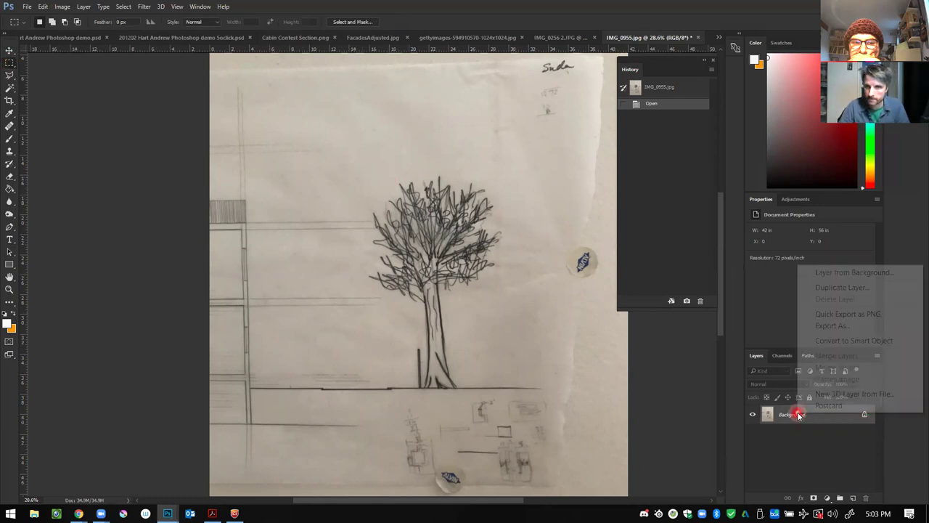
left_click(854, 272)
left_click(546, 160)
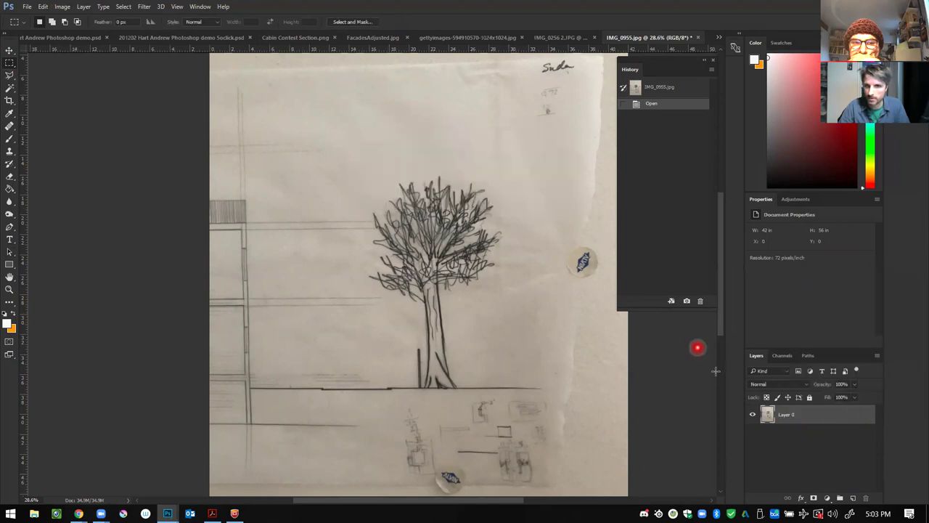
Step: Add a new layer above the tree sketch and fill a small rectangle on it, above the drawn building, with black
left_click(83, 6)
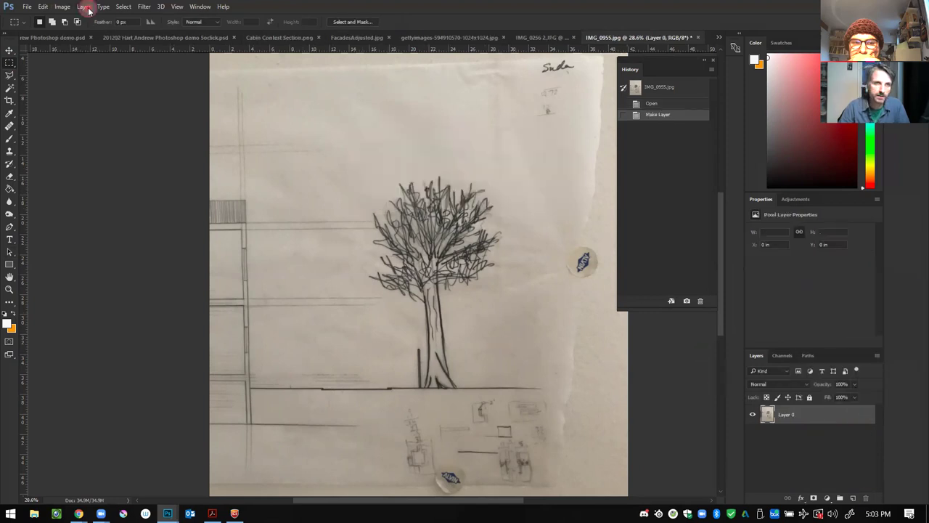
left_click(139, 16)
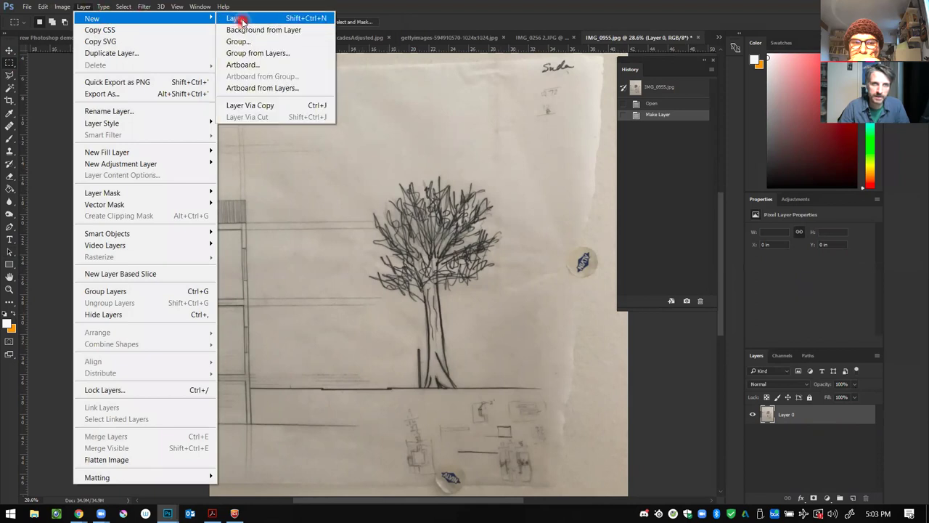
left_click(240, 19)
left_click(541, 161)
left_click_drag(233, 109, 301, 165)
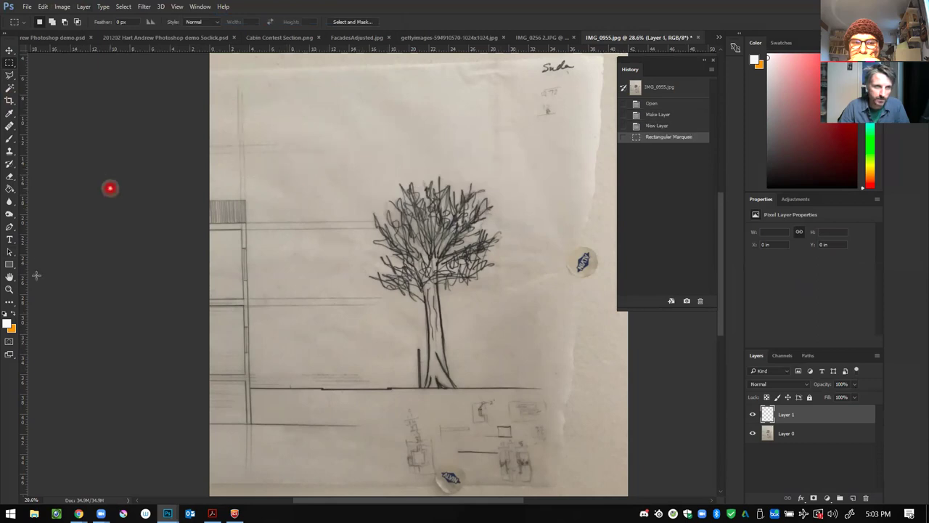
left_click(6, 313)
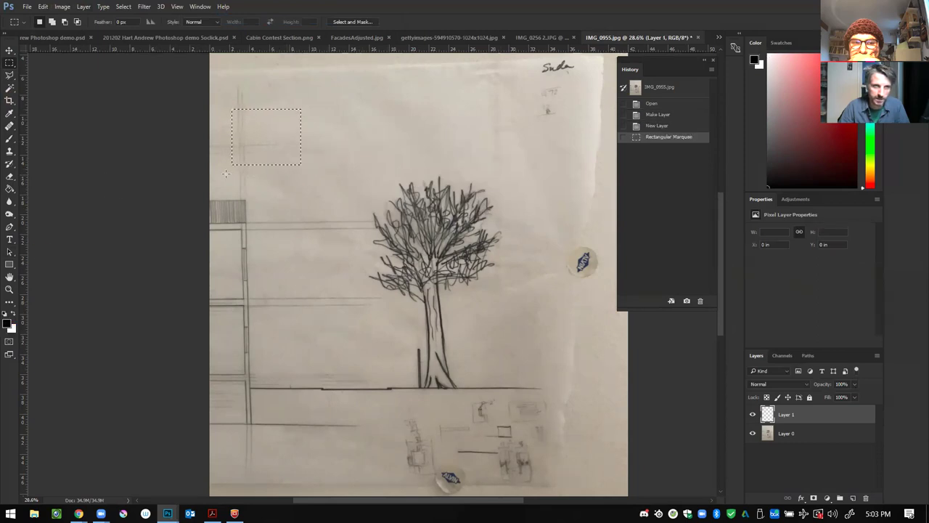
left_click(10, 190)
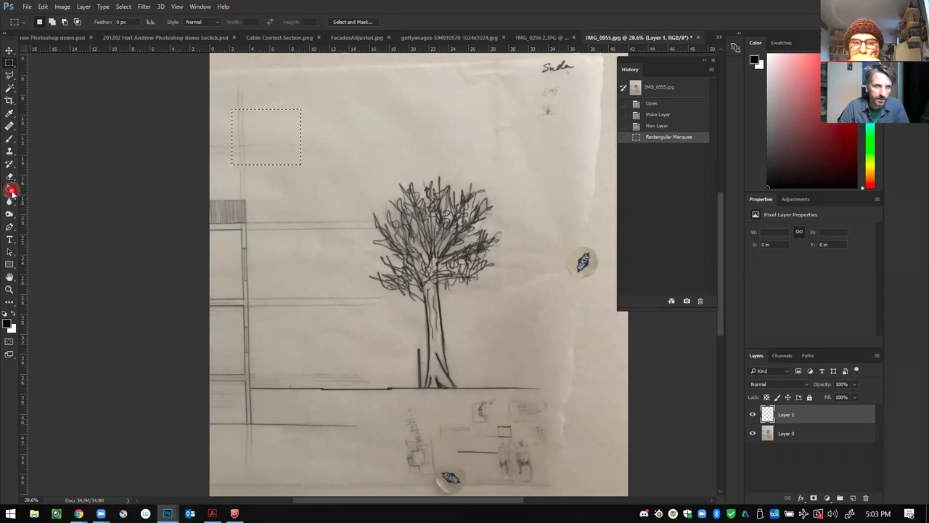
left_click(258, 132)
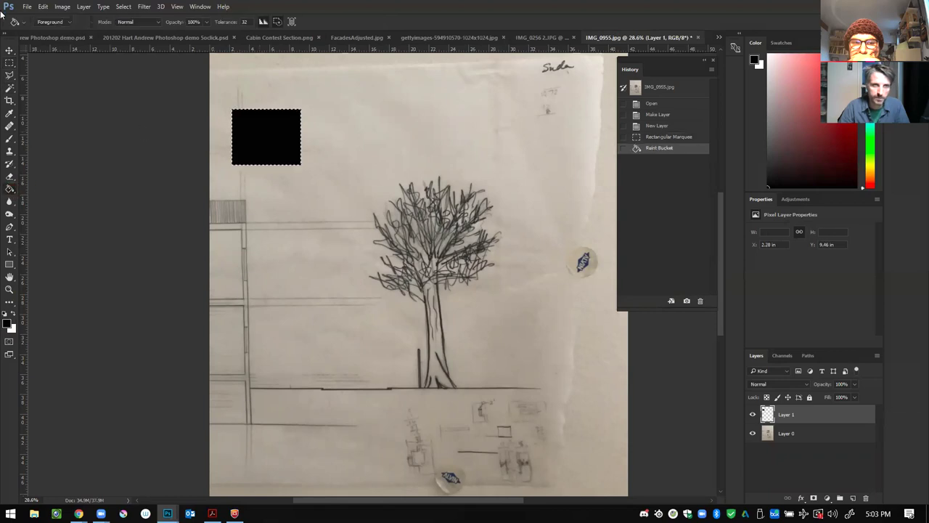
Step: Shift the rectangular selection slightly below the black rectangle, fill it with white and deselect
key("m")
mouse_move(243, 145)
left_mouse_down()
mouse_move(307, 231)
mouse_move(239, 156)
mouse_move(249, 157)
mouse_move(252, 190)
left_mouse_up()
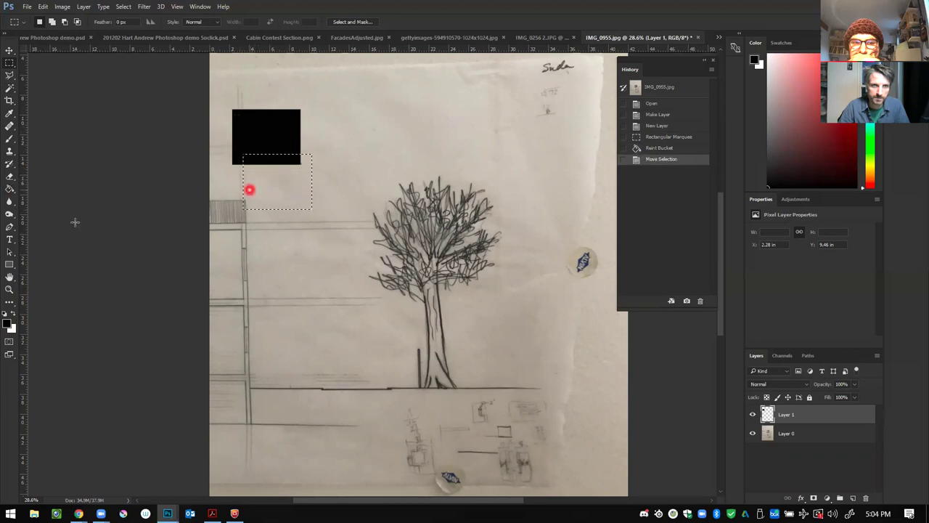
left_click(12, 313)
left_click(10, 189)
left_click(282, 207)
left_click(10, 51)
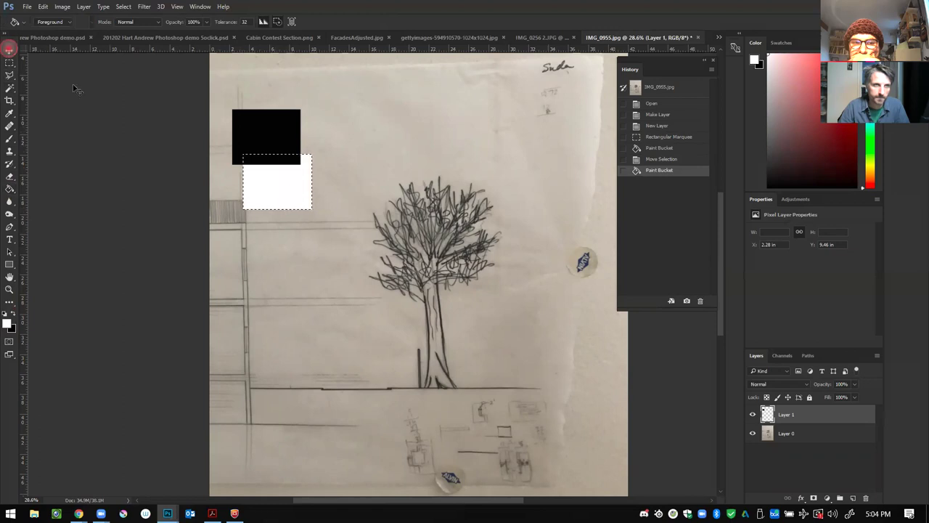
left_click(75, 87)
left_click(476, 178)
left_click(211, 158)
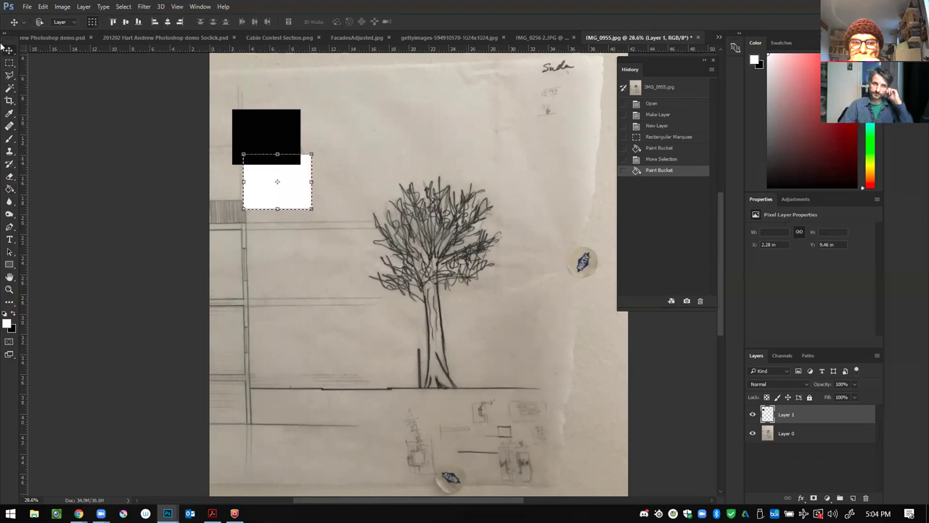
key("m")
key("ctrl+d")
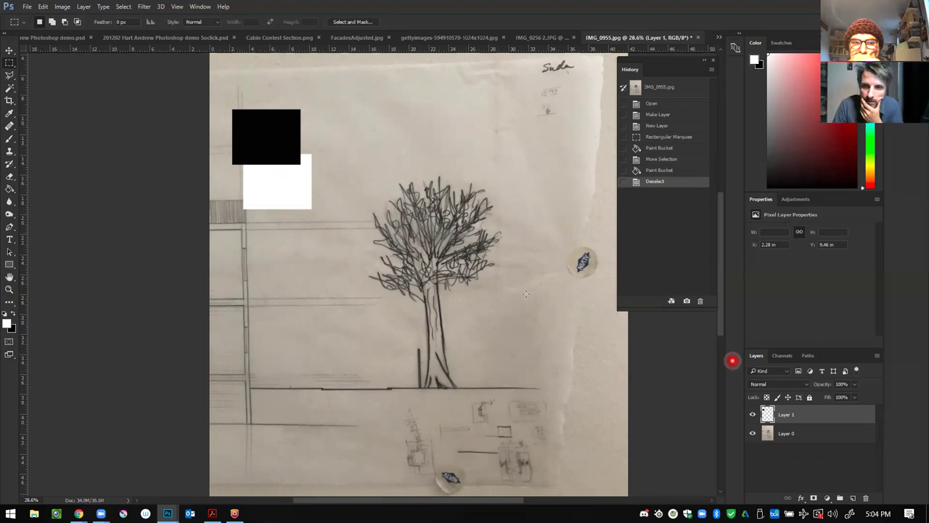
Step: Move the black and white rectangles down over the building's base at the sketch's ground line
key("v")
left_click_drag(279, 139, 298, 401)
scroll(302, 393, "up", 10)
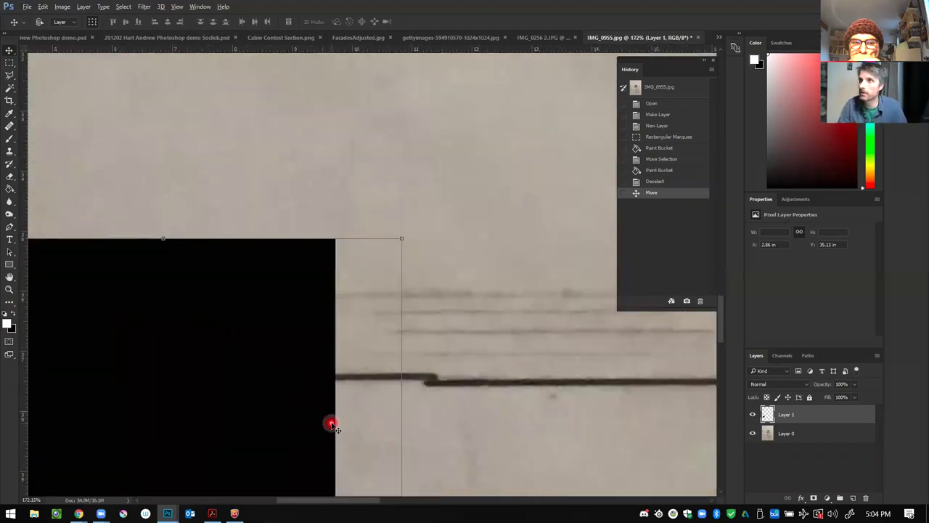
scroll(284, 341, "down", 5)
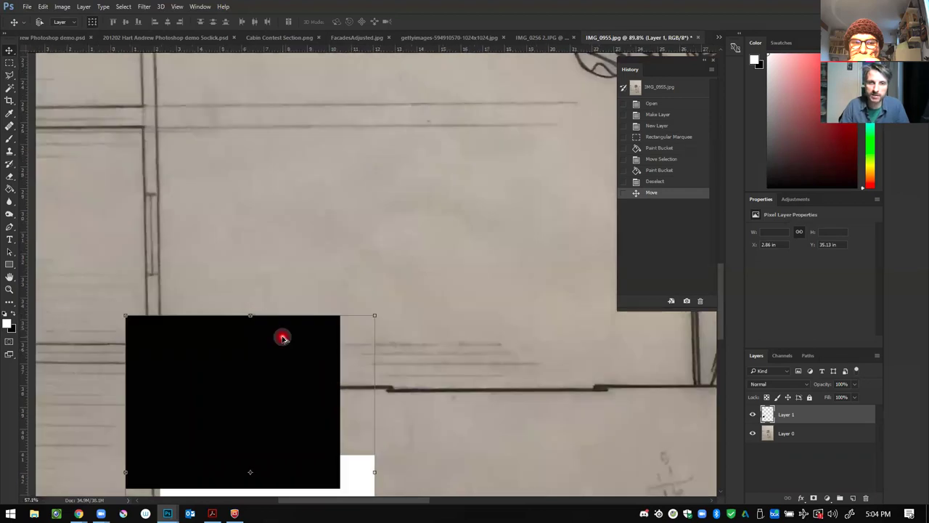
scroll(282, 345, "down", 1)
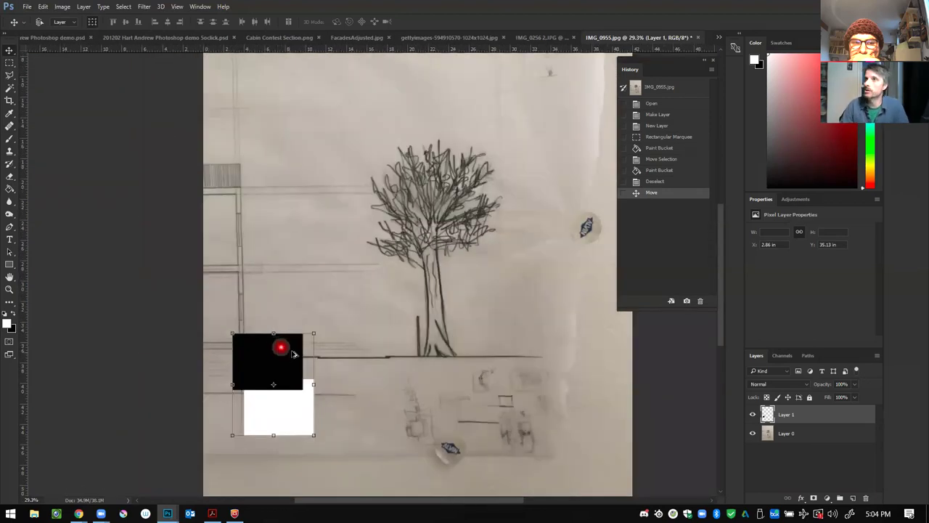
scroll(269, 261, "down", 2)
scroll(415, 236, "up", 2)
scroll(414, 233, "down", 1)
Step: Cut a rectangular area around the hand-drawn tree from Layer 0 and paste it into the saved cabin perspective file
key("m")
left_click_drag(331, 148, 483, 371)
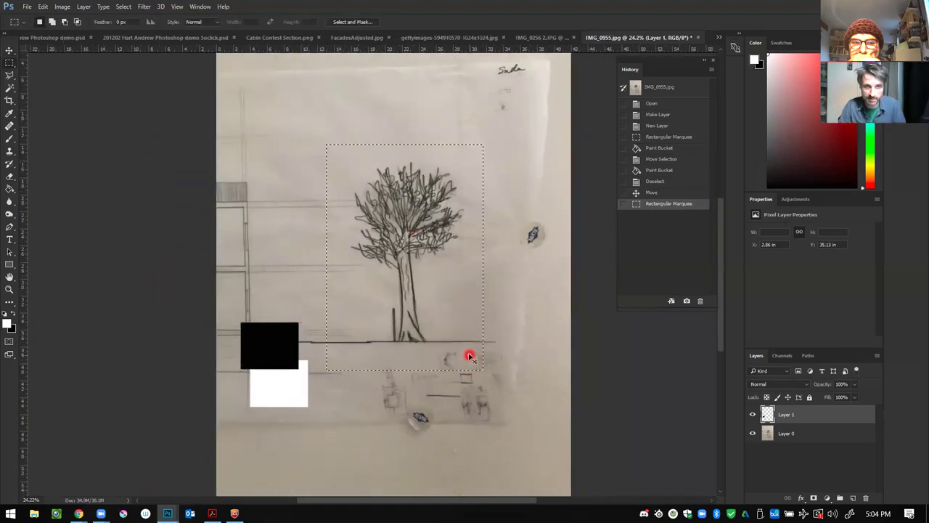
key("ctrl+x")
left_click(446, 196)
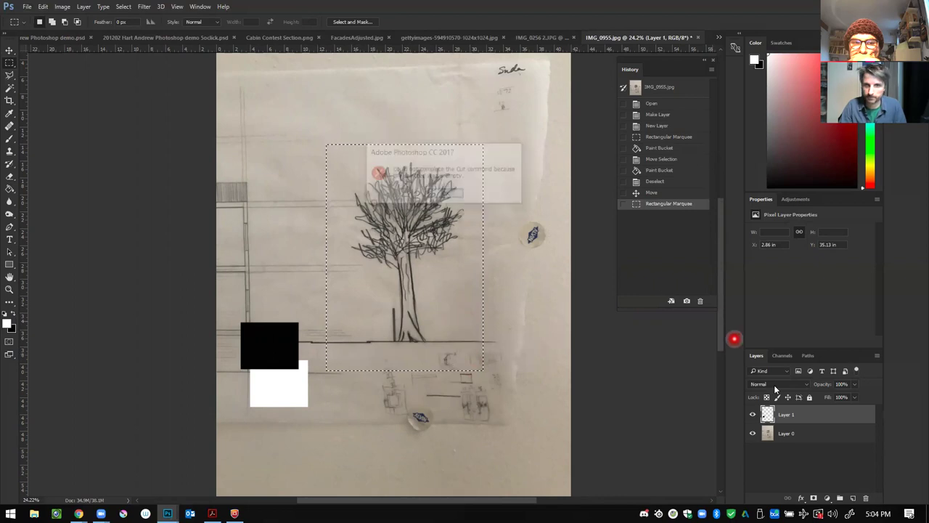
left_click(791, 434)
key("ctrl+x")
left_click(151, 38)
key("ctrl+v")
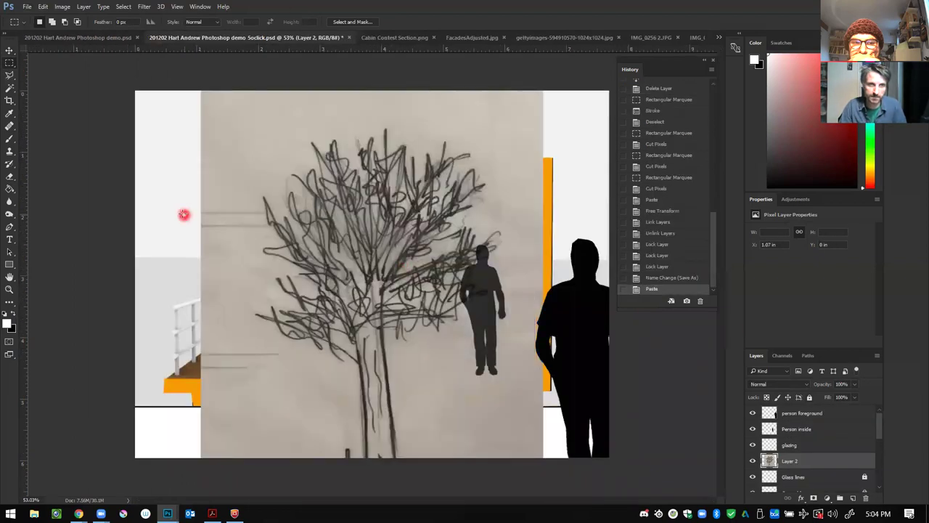
Step: Move the pasted tree over the left part of the perspective and reorder its layer to directly beneath the Cabin layer
key("v")
mouse_move(384, 293)
left_mouse_down()
mouse_move(259, 208)
mouse_move(283, 205)
mouse_move(311, 243)
mouse_move(324, 215)
left_mouse_up()
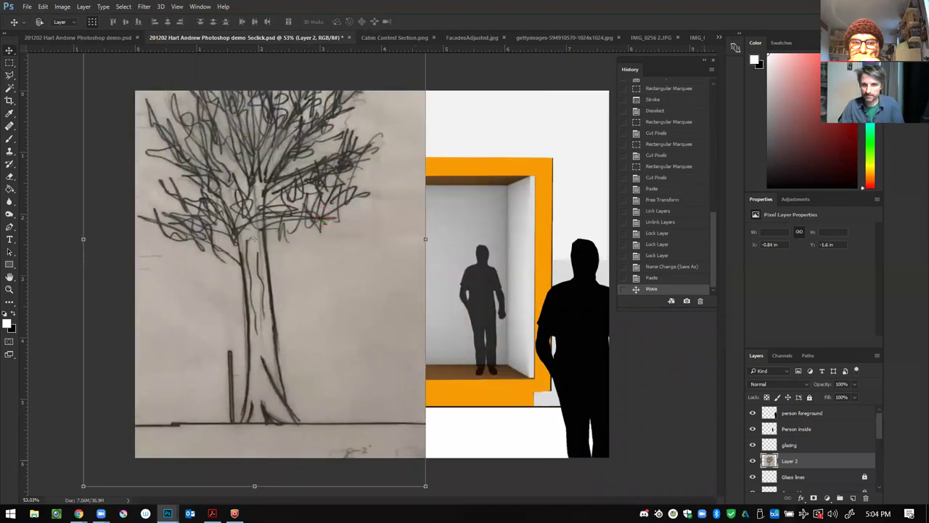
scroll(817, 443, "down", 1)
left_click(817, 442)
left_click_drag(818, 453, 819, 481)
scroll(821, 436, "down", 3)
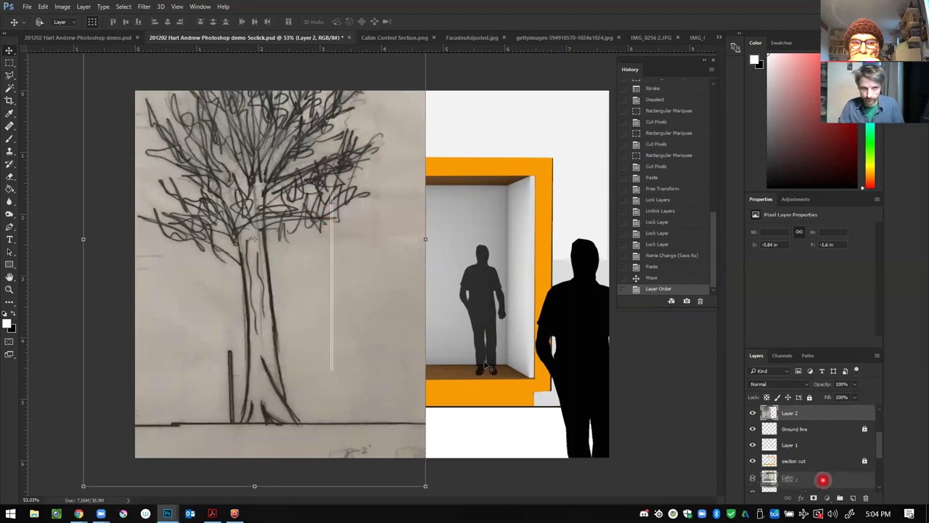
left_click_drag(353, 271, 223, 213)
Step: Scale the tree to about 64.5% behind the deck and move its layer beneath the railing fixed layer
key("ctrl+t")
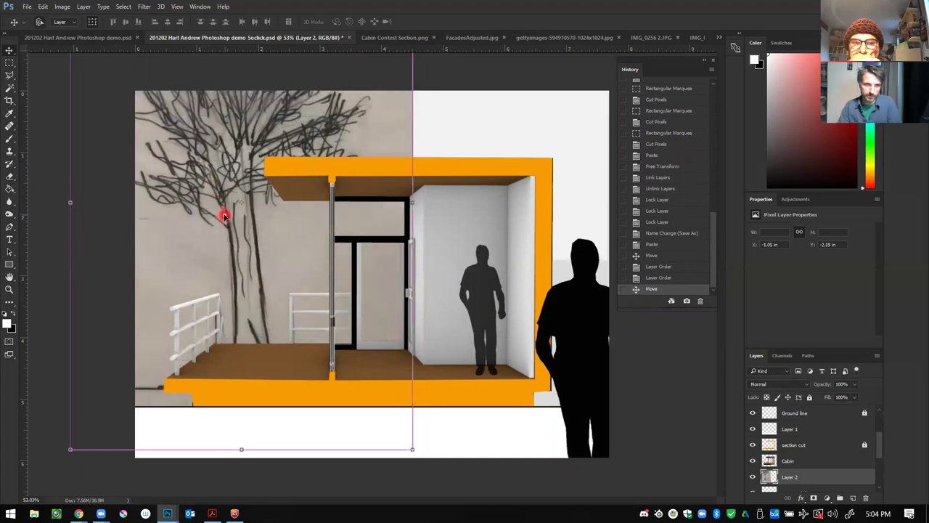
scroll(260, 246, "down", 2)
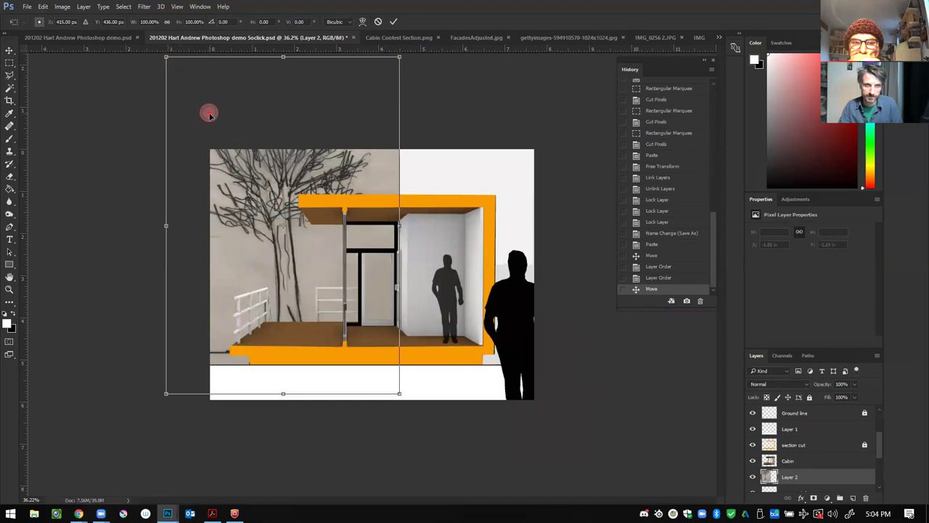
left_click_drag(166, 57, 236, 182)
scroll(814, 446, "down", 3)
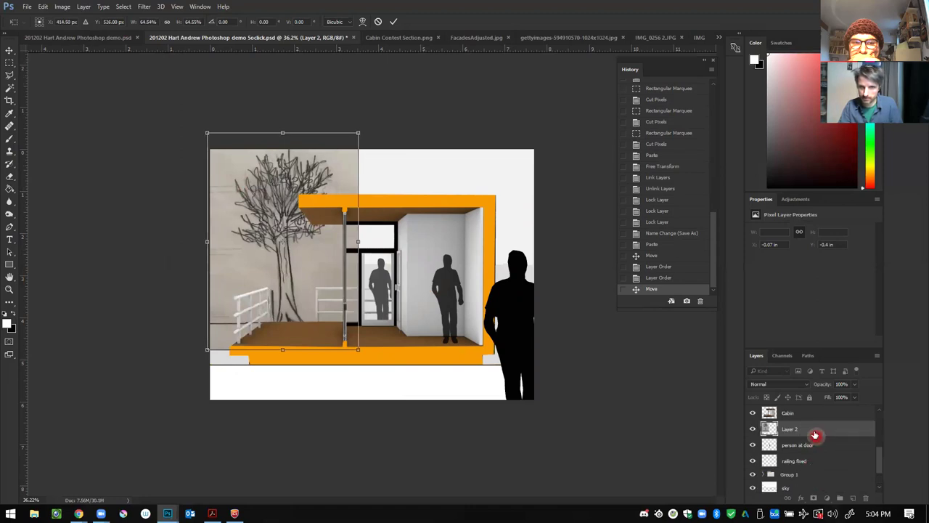
mouse_move(812, 468)
left_mouse_down()
mouse_move(824, 471)
mouse_move(824, 432)
mouse_move(821, 488)
mouse_move(816, 469)
left_mouse_up()
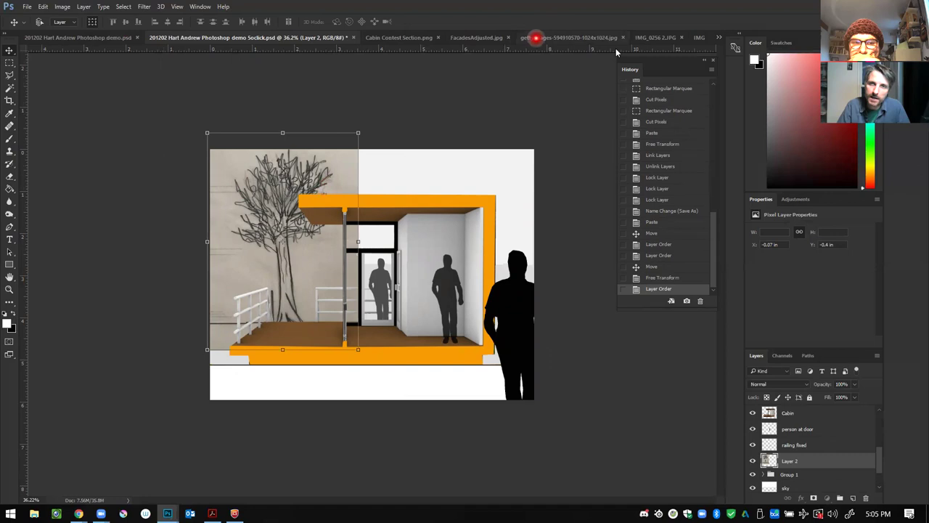
Step: Go back to IMG_0955.jpg, restore the tree area cut from Layer 0, and clear the selection around it
left_click(650, 37)
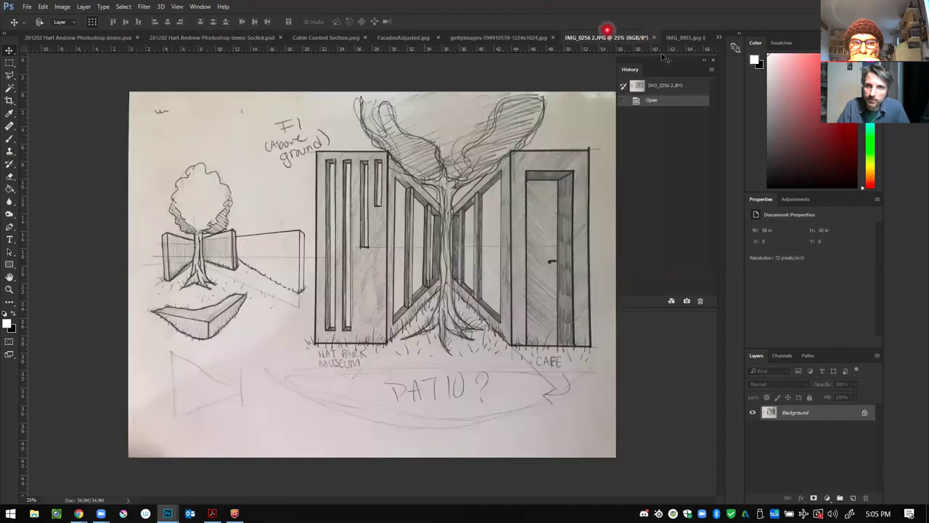
left_click(683, 37)
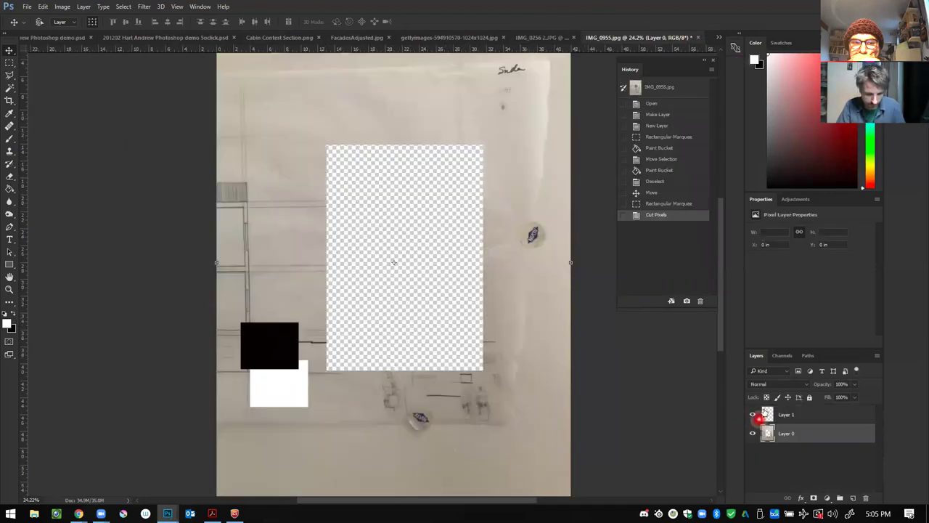
left_click(668, 204)
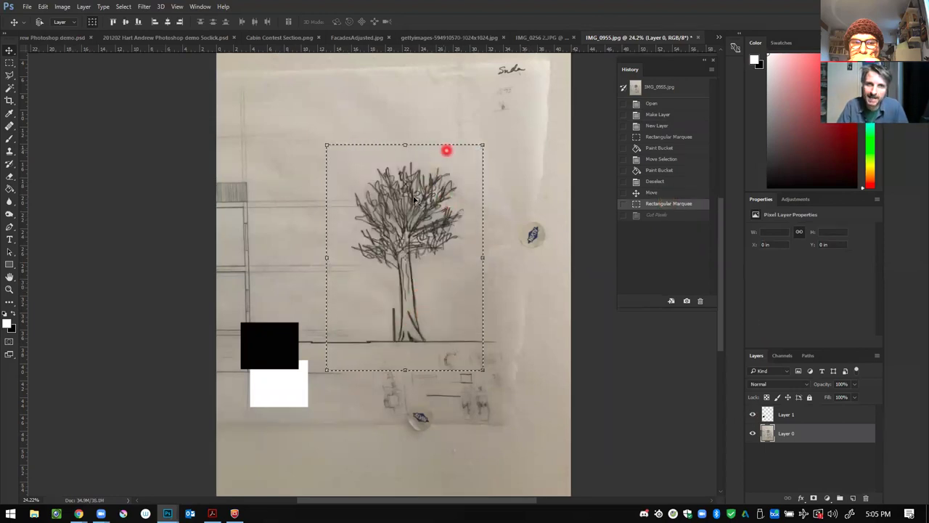
left_click(9, 63)
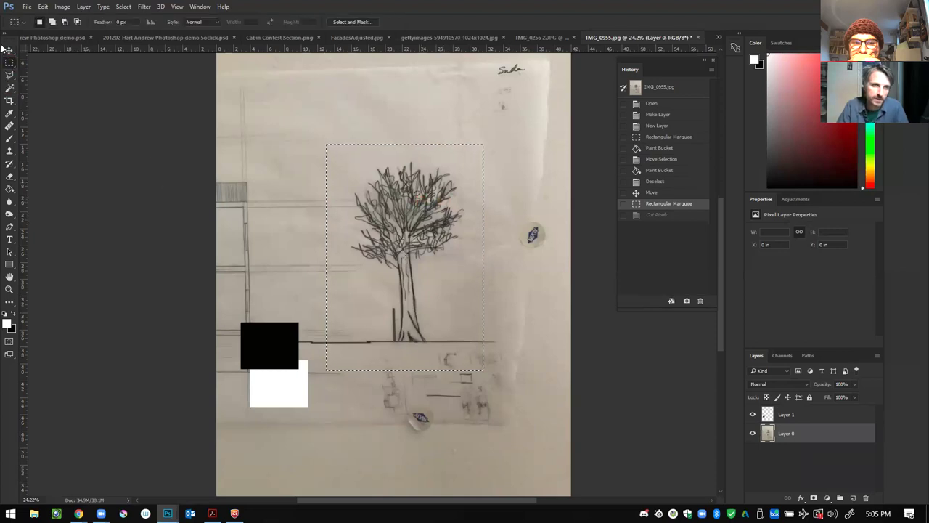
left_click(52, 82)
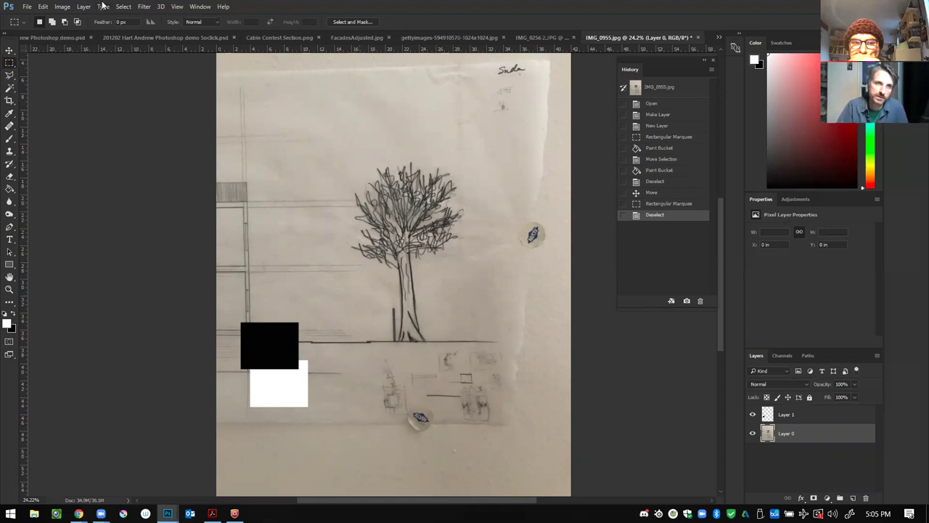
Step: Try a harsh Levels adjustment on all of Layer 0 with black input 124 and white input 132
left_click(63, 6)
mouse_move(145, 36)
left_click(238, 49)
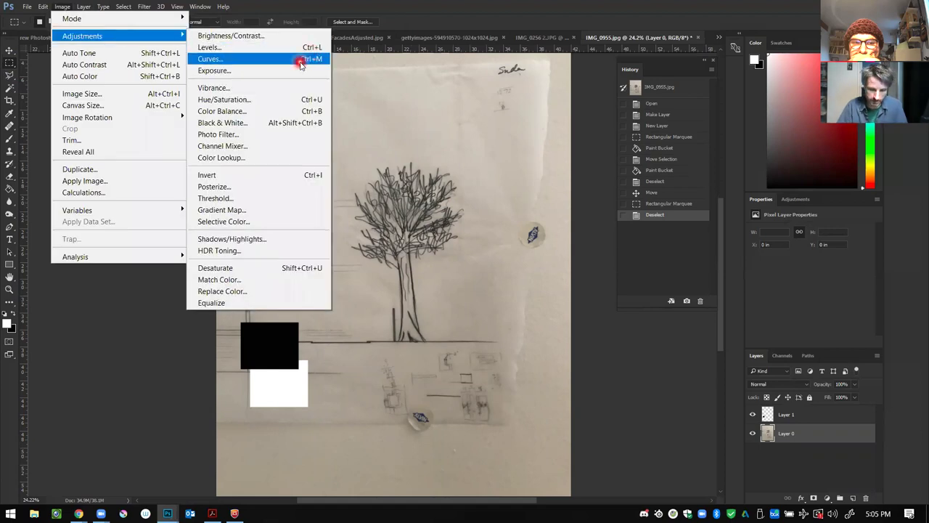
left_click(122, 328)
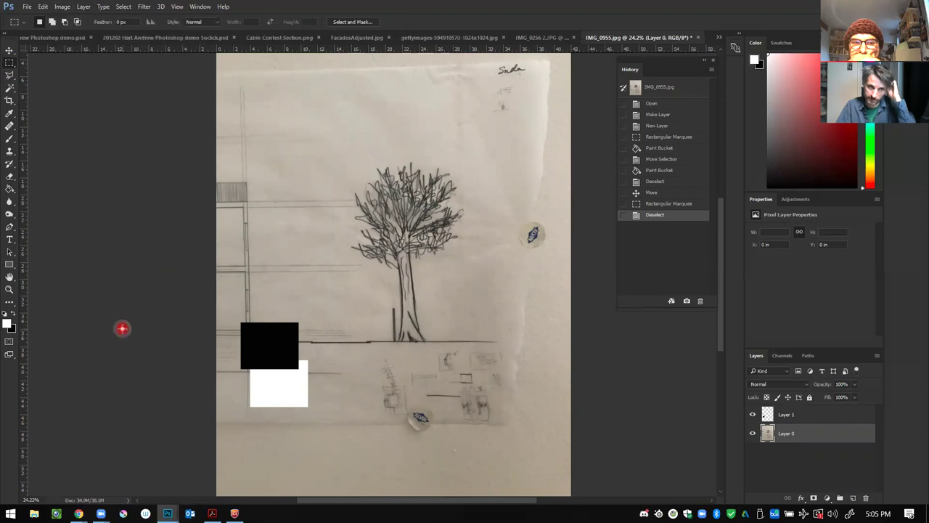
key("ctrl+l")
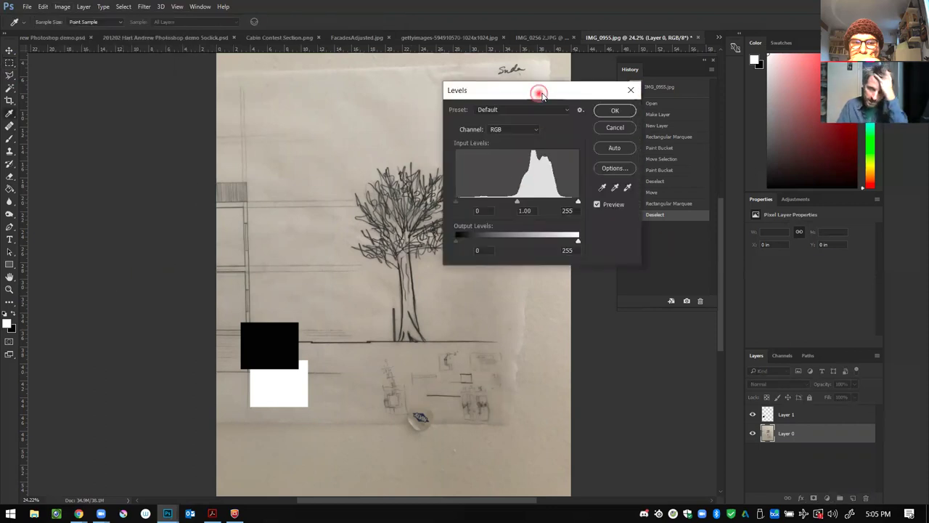
left_click_drag(541, 95, 615, 99)
left_click(549, 201)
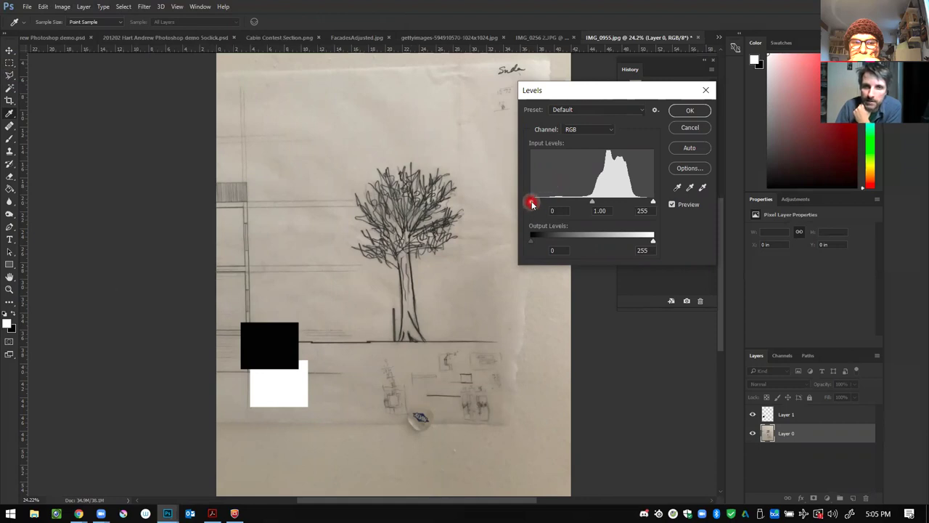
left_click_drag(538, 203, 618, 200)
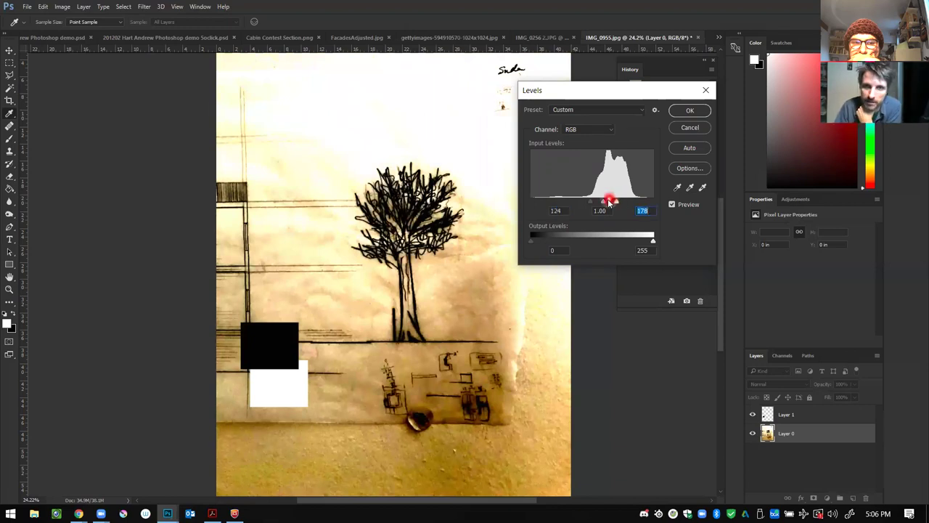
left_click_drag(609, 202, 594, 198)
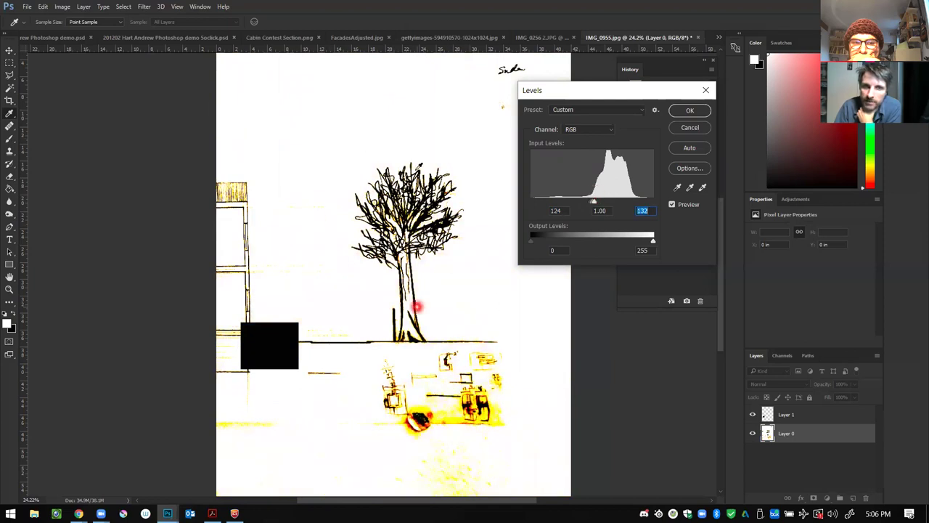
left_click(692, 112)
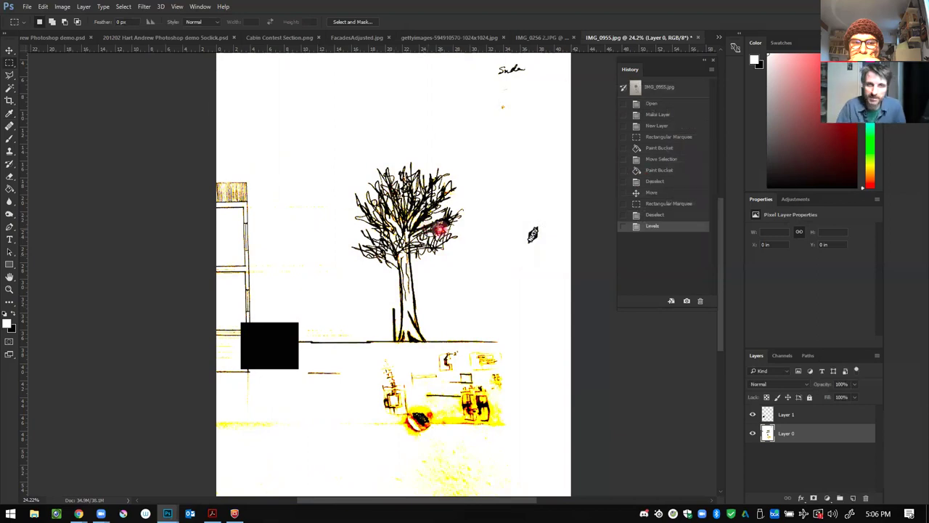
Step: Inspect the tree's linework up close and revert the Levels adjustment on Layer 0
scroll(412, 218, "up", 3, "alt")
scroll(413, 200, "up", 4, "alt")
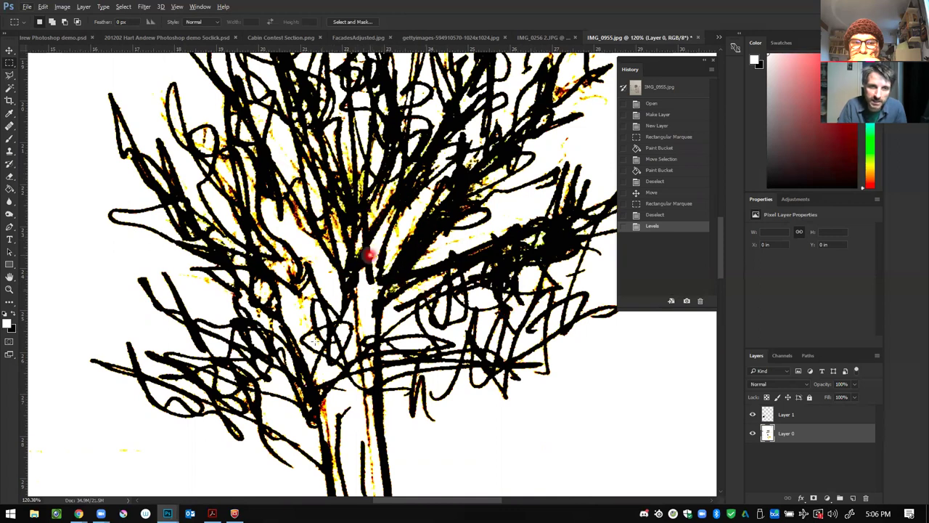
scroll(276, 353, "down", 3)
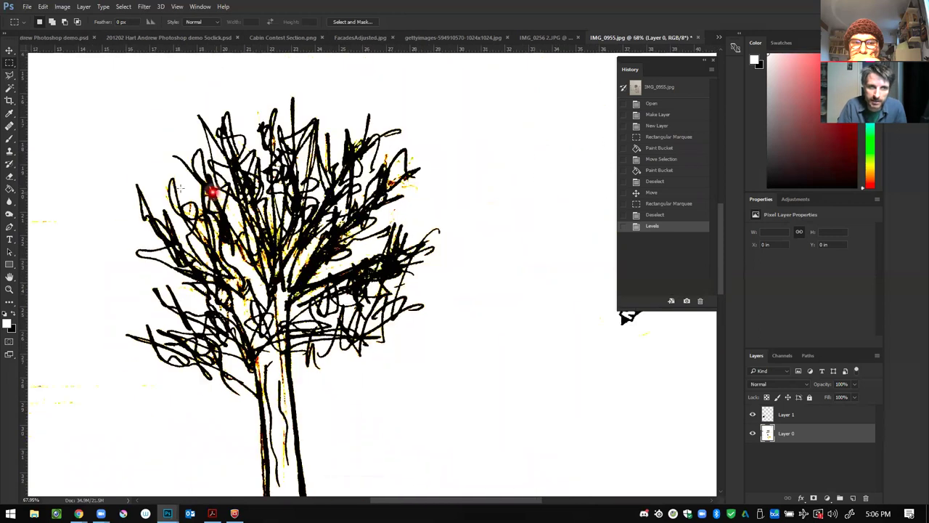
scroll(248, 236, "down", 2)
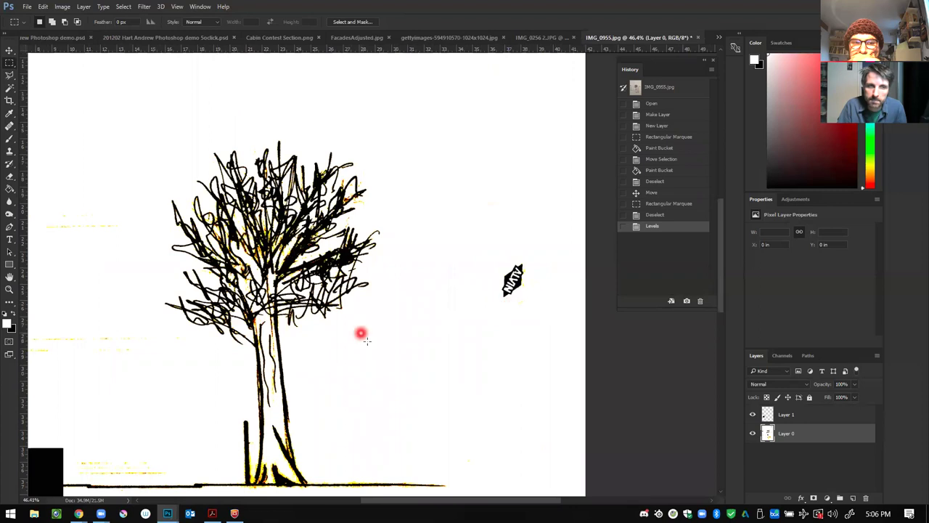
scroll(377, 334, "down", 3)
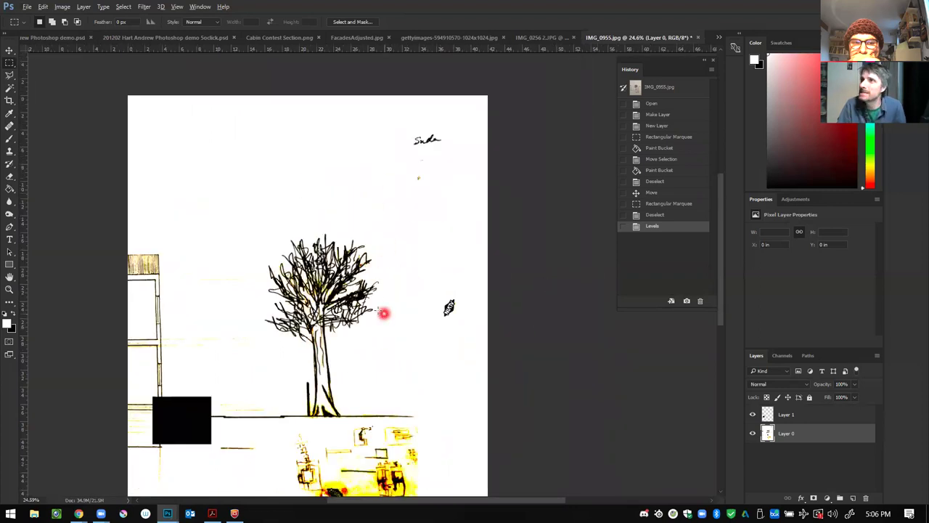
left_click(655, 213)
Step: Try a softer Levels adjustment on the whole sketch with black input 117, white input 178 and adjusted midtones, and undo it
scroll(324, 351, "up", 2)
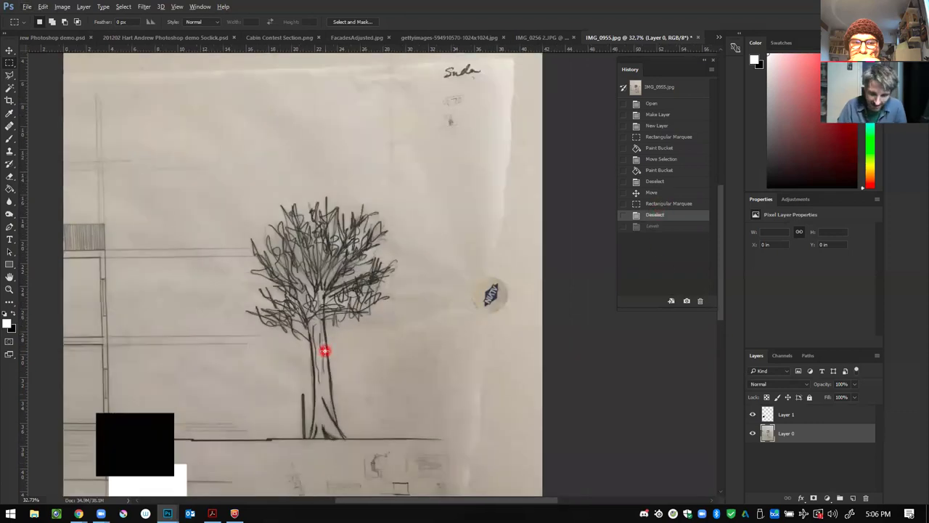
key("ctrl+l")
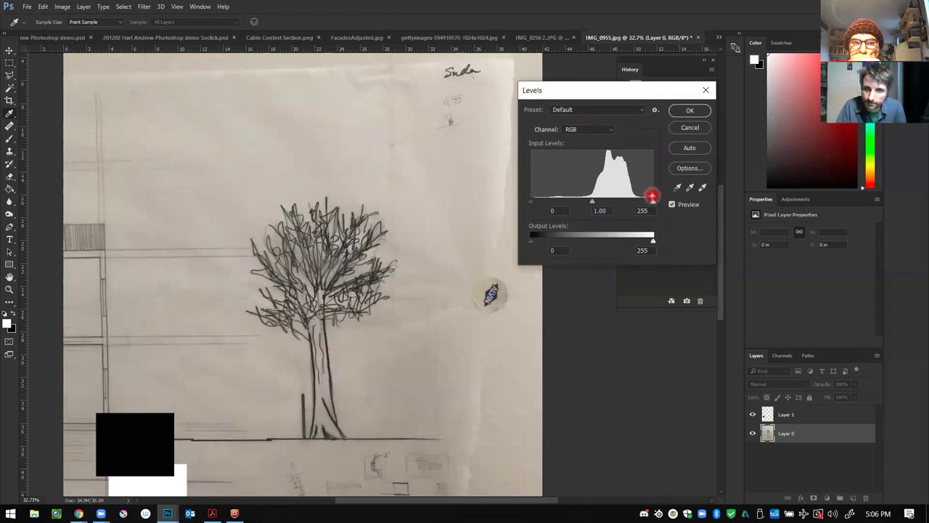
left_click_drag(650, 204, 618, 198)
left_click_drag(530, 199, 573, 204)
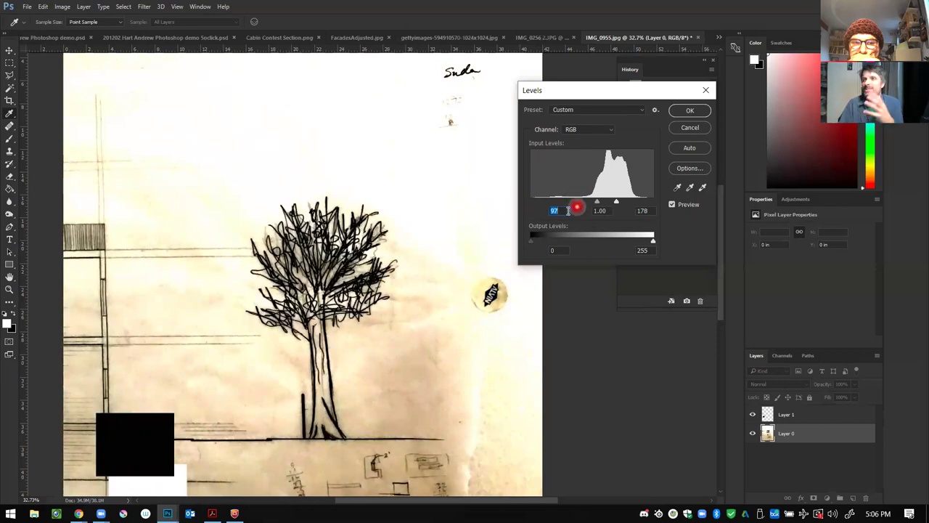
left_click(580, 207)
mouse_move(583, 206)
left_mouse_down()
mouse_move(574, 200)
mouse_move(604, 201)
mouse_move(596, 206)
left_mouse_up()
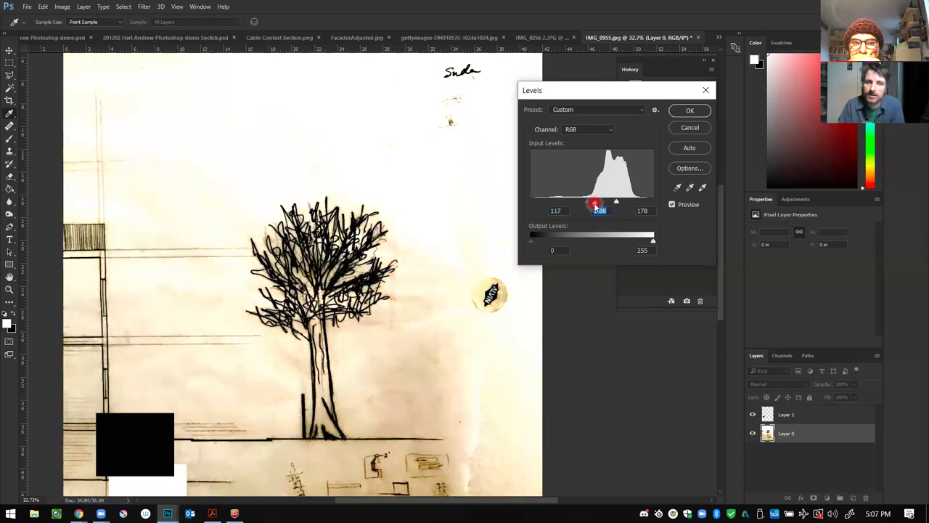
left_click_drag(589, 204, 628, 202)
left_click(692, 111)
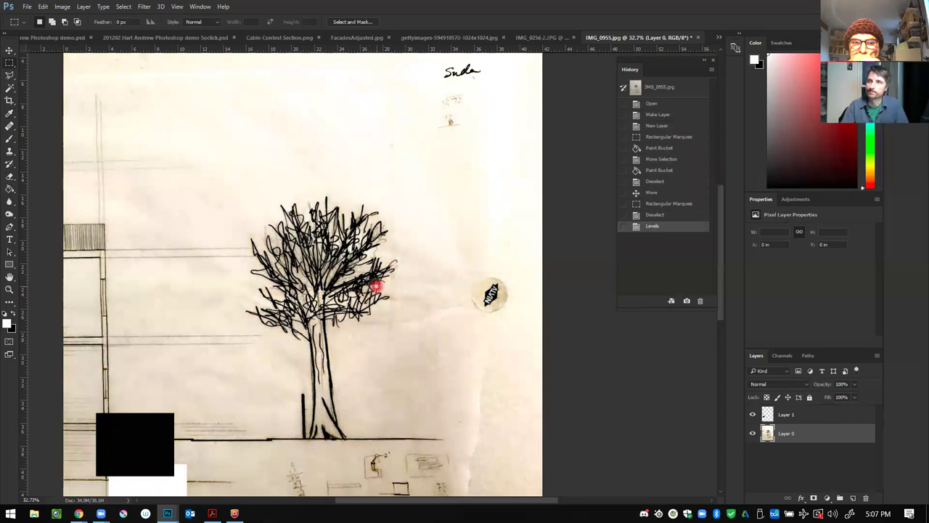
key("ctrl+z")
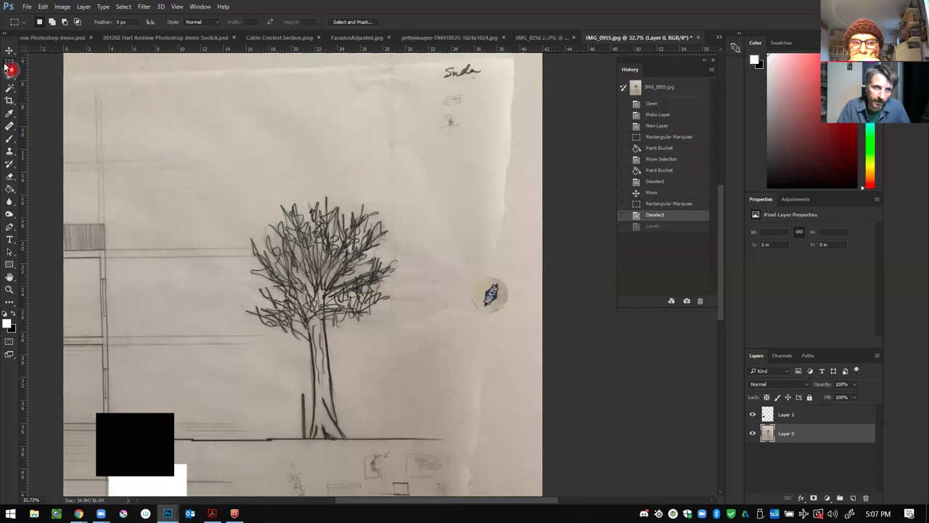
Step: Try Levels with black input 84 and white input 186 on a rectangular selection around the tree in Layer 0
left_click_drag(211, 162, 462, 481)
left_click(64, 7)
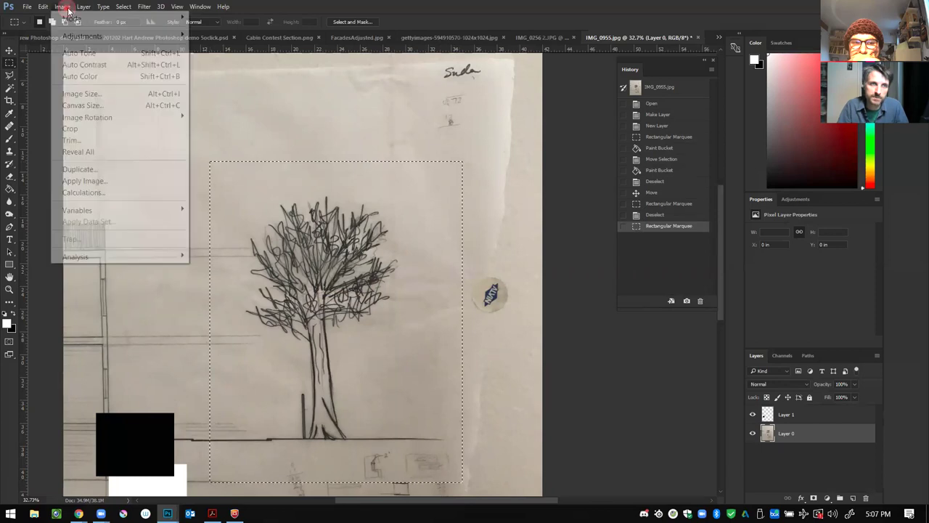
mouse_move(178, 36)
left_click(206, 49)
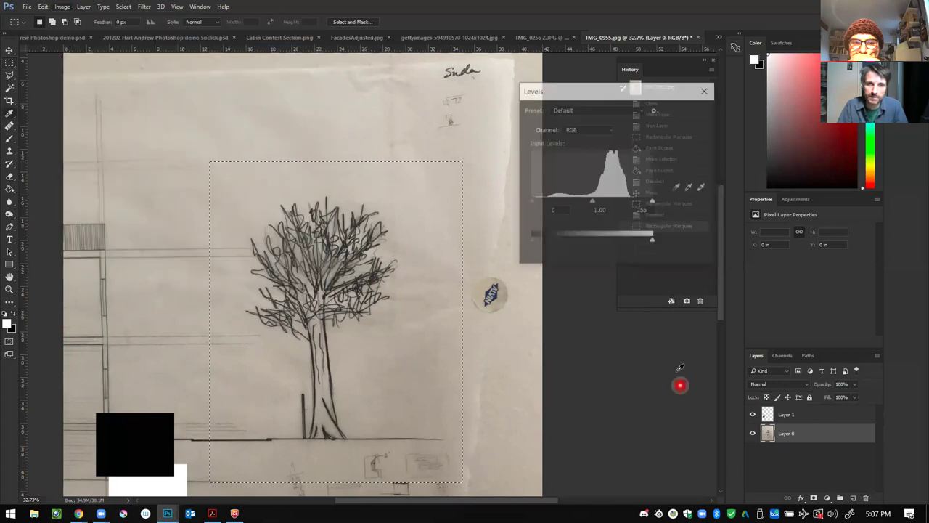
left_click_drag(533, 203, 561, 202)
left_click_drag(652, 202, 620, 201)
left_click_drag(561, 206, 573, 206)
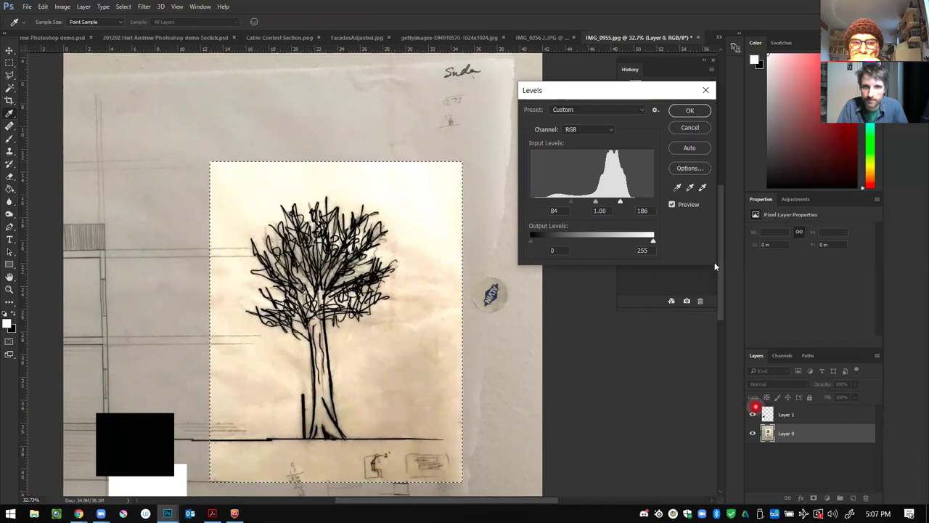
left_click(690, 127)
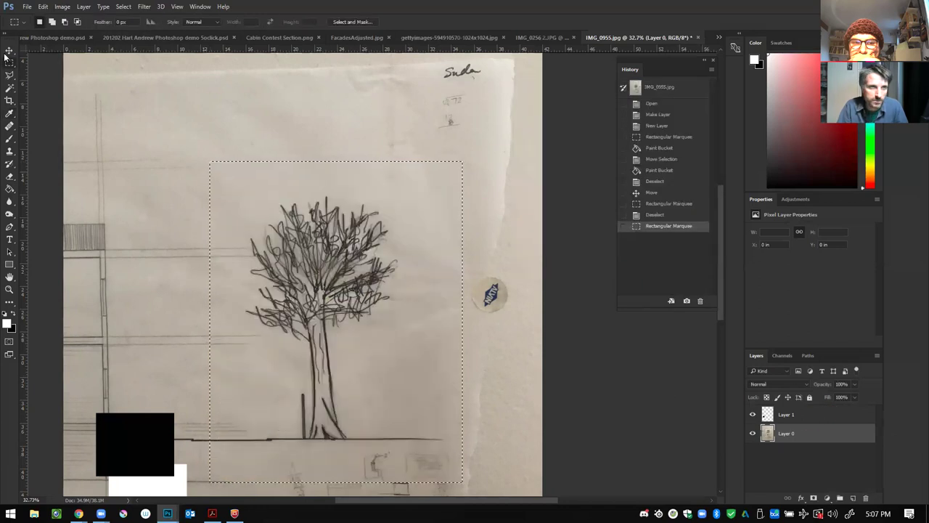
Step: Move Layer 1's black and white rectangles to the blank paper right of the tree
left_click(9, 50)
left_click(836, 413)
left_click_drag(157, 356, 482, 257)
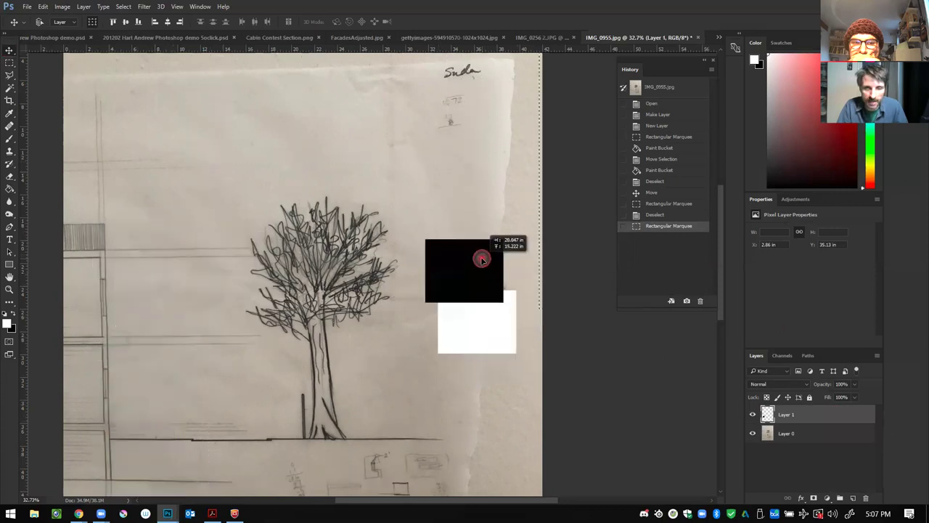
Step: Select a rectangular area tightly around the tree, ending just below the sketch's ground line
left_click(8, 64)
left_click_drag(156, 114, 451, 459)
left_click(414, 448)
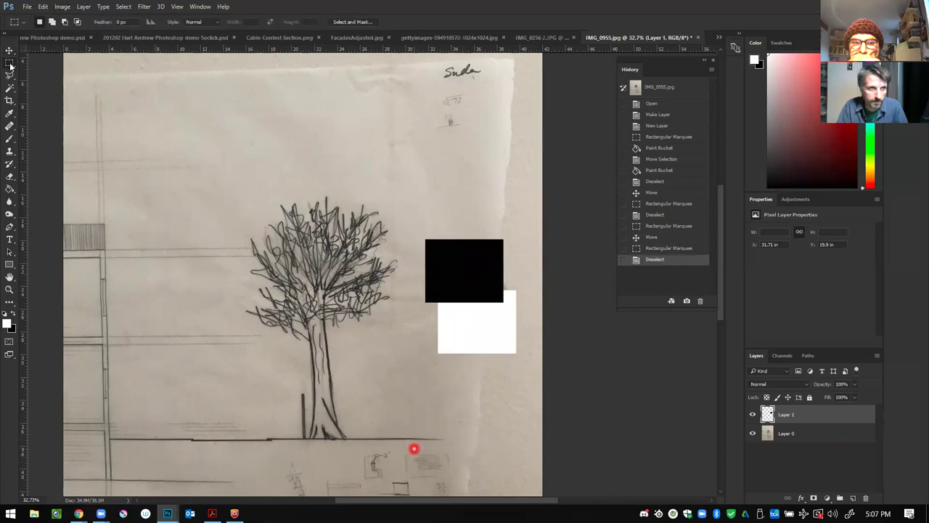
left_click_drag(204, 179, 454, 436)
left_click_drag(517, 487, 448, 427)
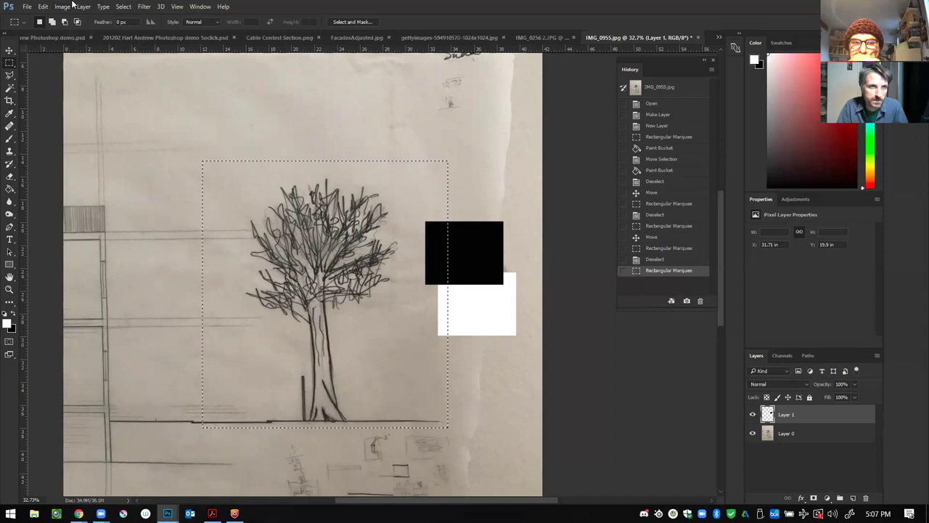
Step: Try Levels on the selected tree area of Layer 0 with black input 71, midtones 1.28 and white input 193
left_click(790, 443)
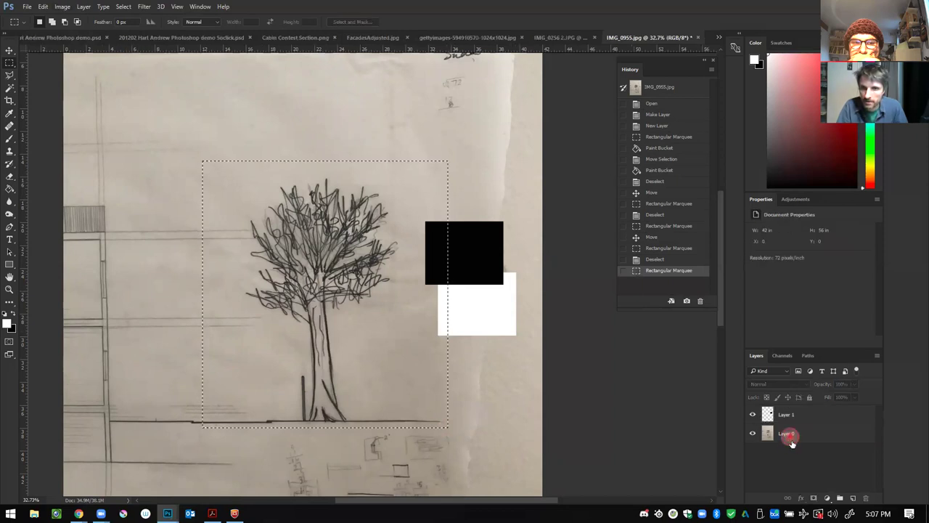
left_click(791, 440)
key("ctrl+l")
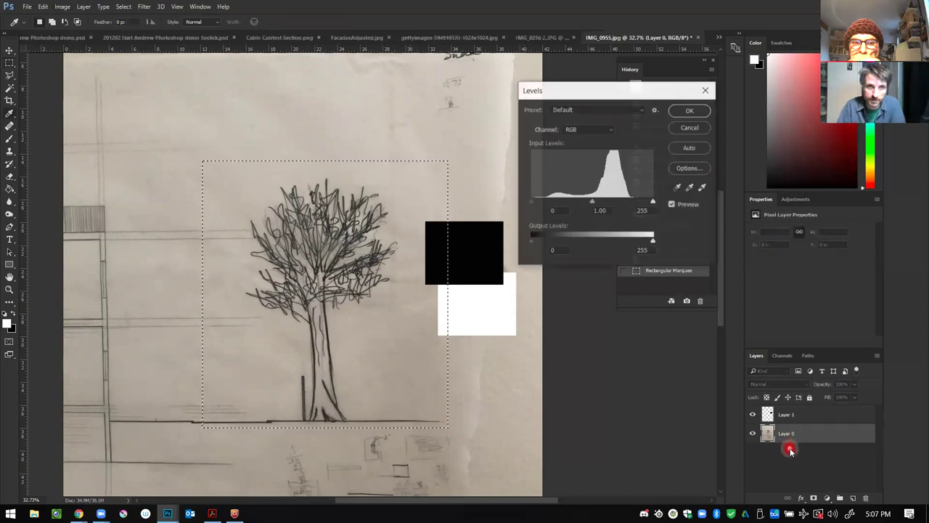
left_click_drag(645, 207, 624, 200)
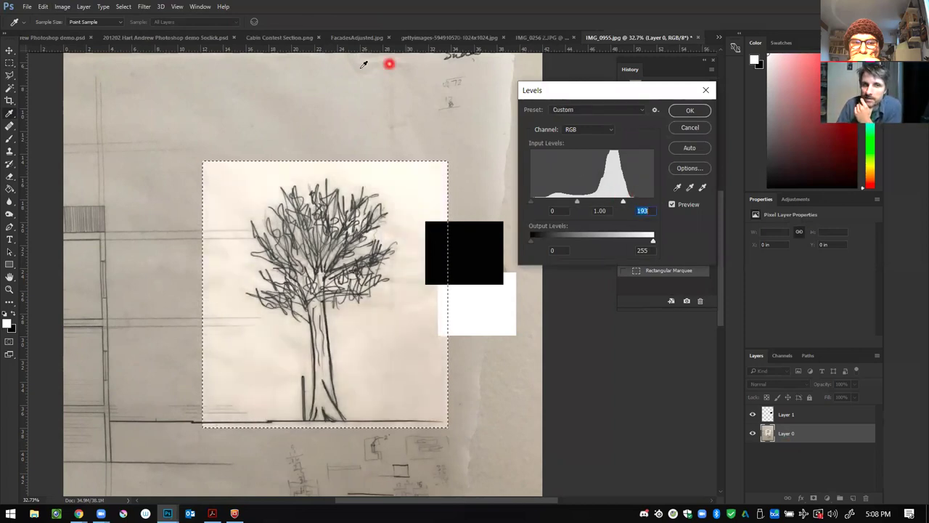
mouse_move(535, 204)
left_mouse_down()
mouse_move(574, 206)
mouse_move(551, 204)
mouse_move(560, 205)
left_mouse_up()
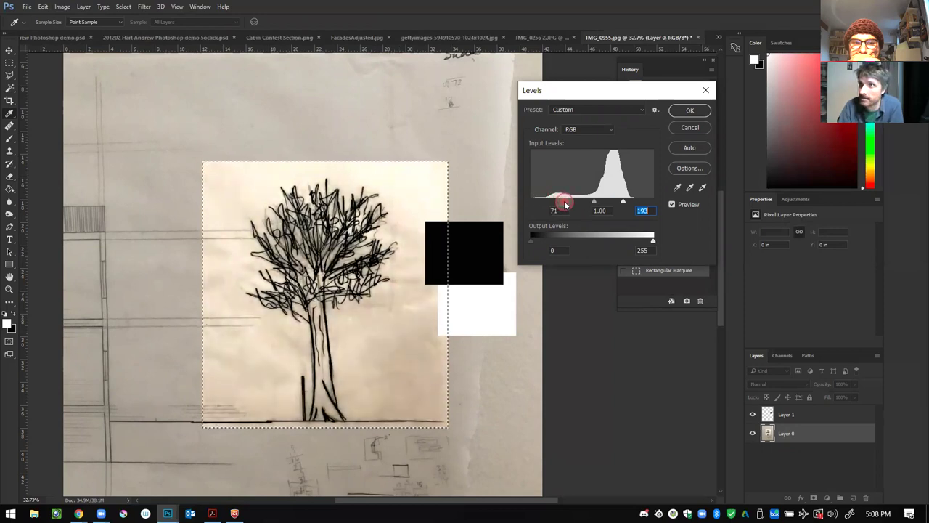
left_click(565, 204)
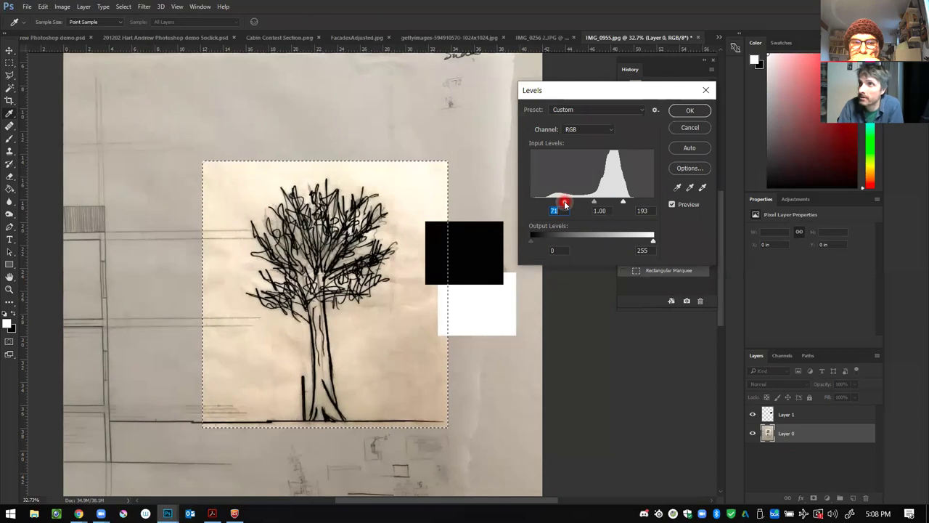
left_click_drag(624, 205, 591, 203)
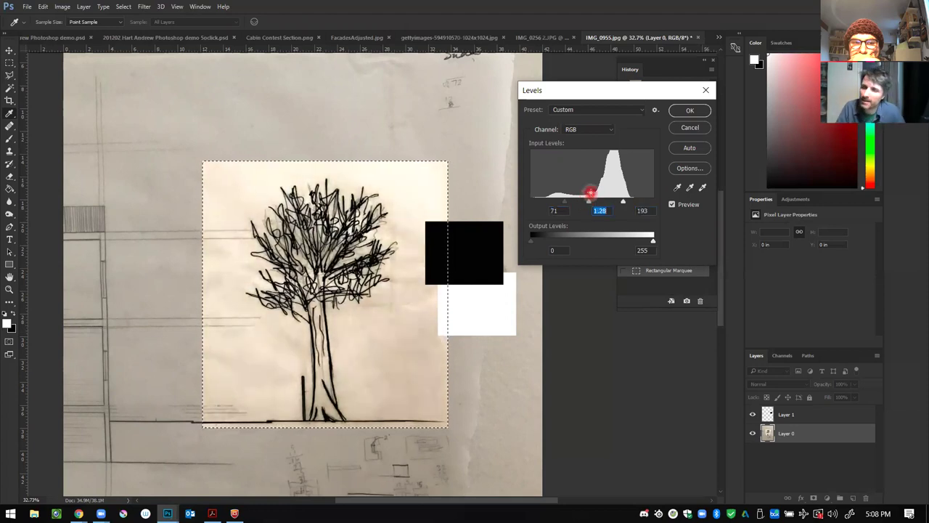
left_click(691, 127)
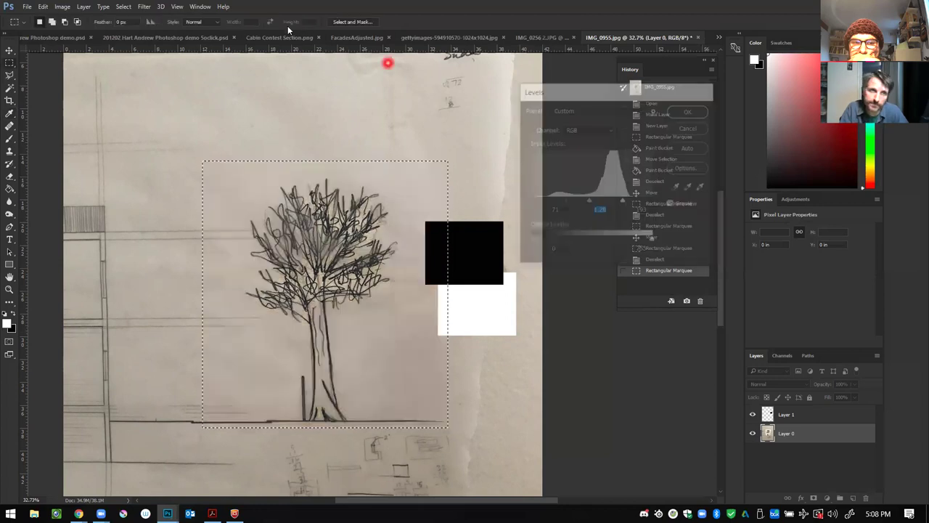
Step: Remove the colour from the selected tree area of Layer 0 with a Hue/Saturation adjustment
left_click(62, 7)
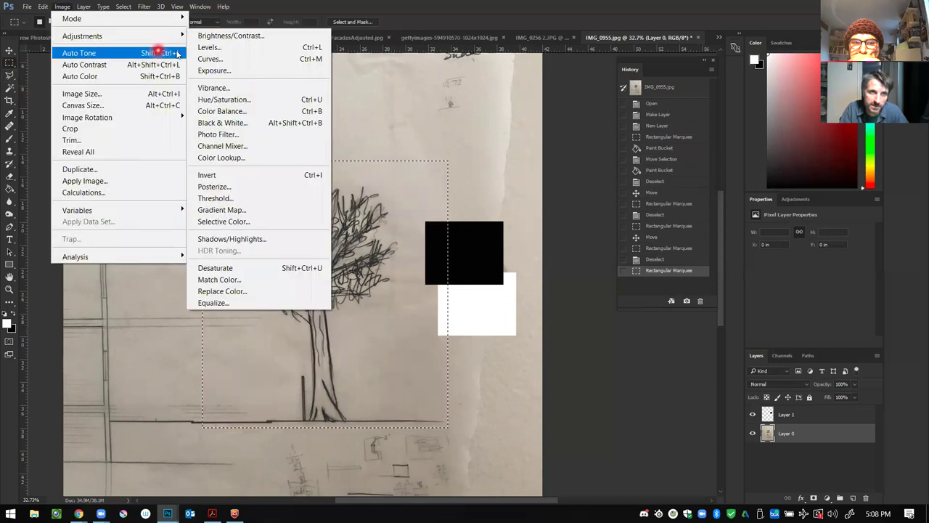
mouse_move(167, 35)
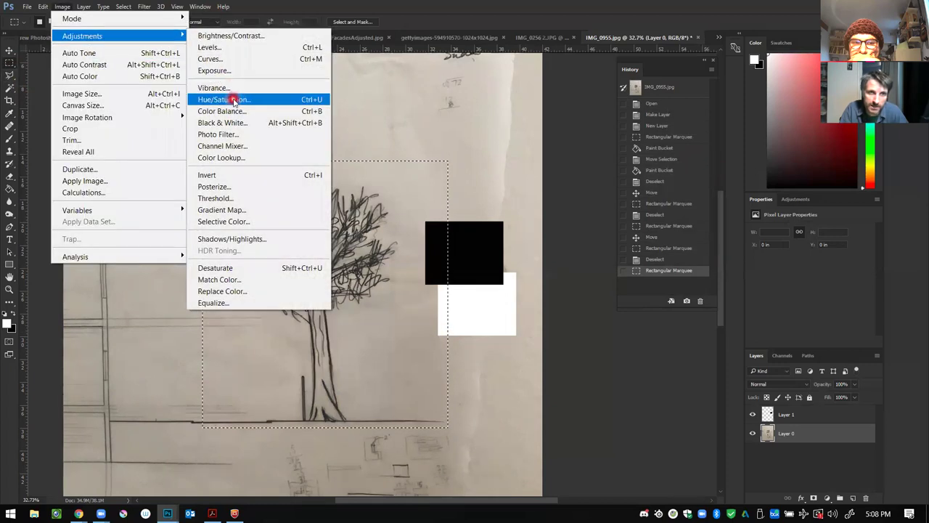
left_click(235, 96)
left_click_drag(698, 172, 766, 180)
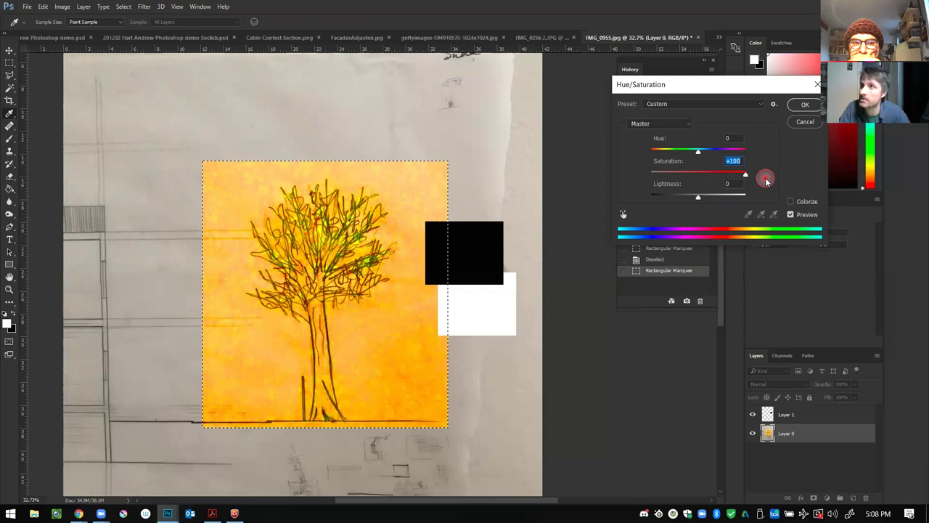
left_click_drag(767, 180, 640, 166)
left_click_drag(742, 183, 556, 164)
left_click(798, 105)
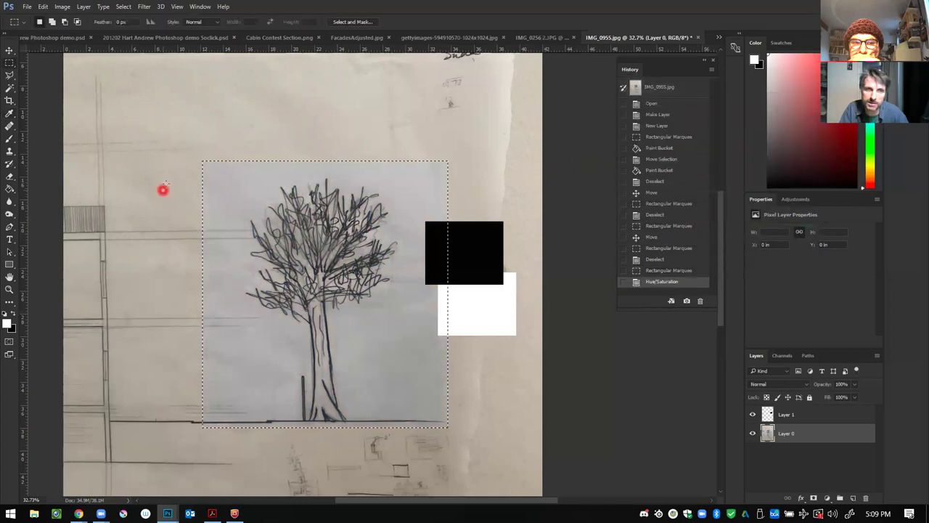
left_click(178, 156)
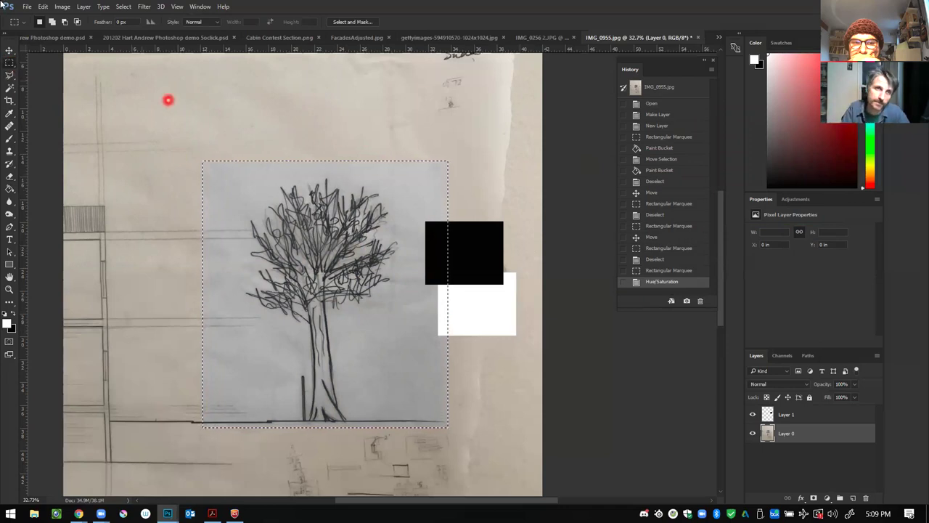
Step: Try extreme Levels on the desaturated tree area, pushing midtones to 9.99 with black input 124 and white input 190
left_click(62, 7)
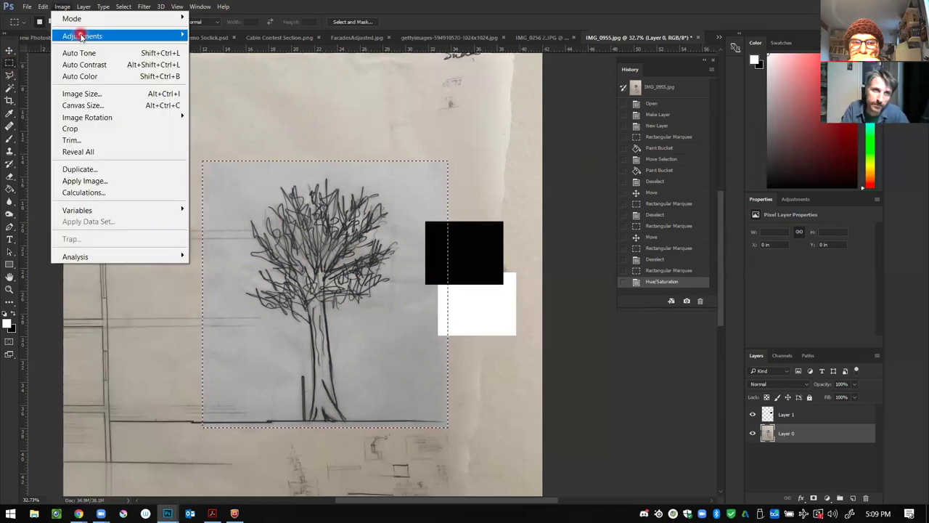
mouse_move(82, 36)
left_click(247, 47)
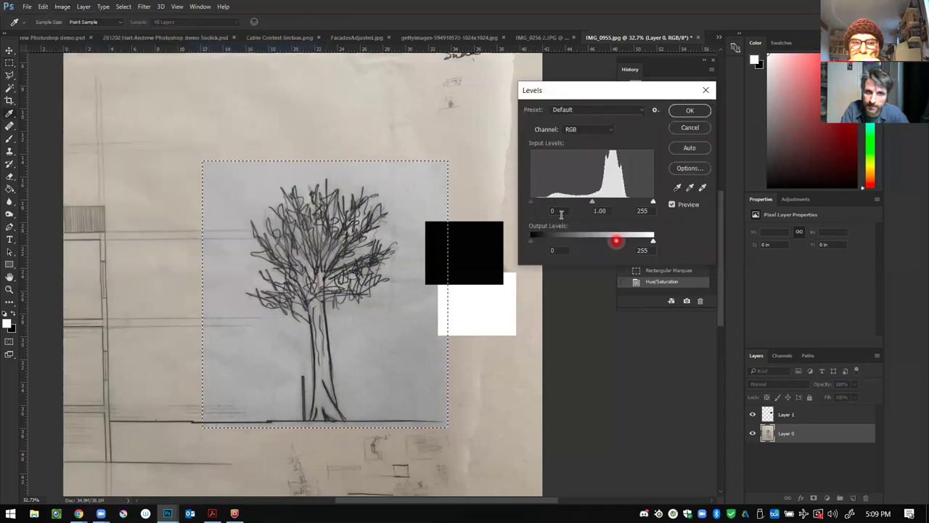
left_click_drag(534, 201, 560, 202)
mouse_move(653, 201)
left_mouse_down()
mouse_move(602, 194)
mouse_move(567, 202)
mouse_move(595, 206)
mouse_move(573, 196)
mouse_move(608, 202)
mouse_move(553, 202)
mouse_move(602, 201)
mouse_move(577, 202)
left_mouse_up()
left_click_drag(371, 356, 387, 355)
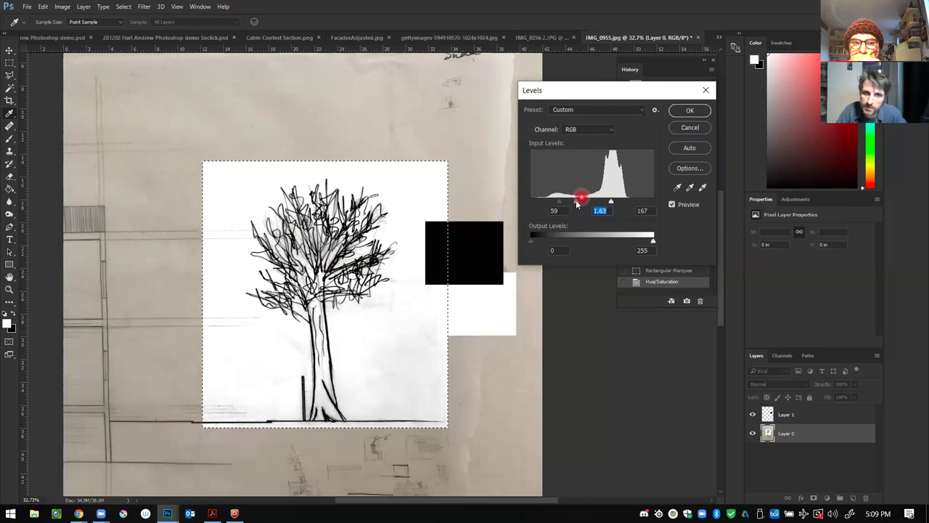
left_click_drag(575, 204, 559, 203)
left_click(288, 311)
left_click(557, 201)
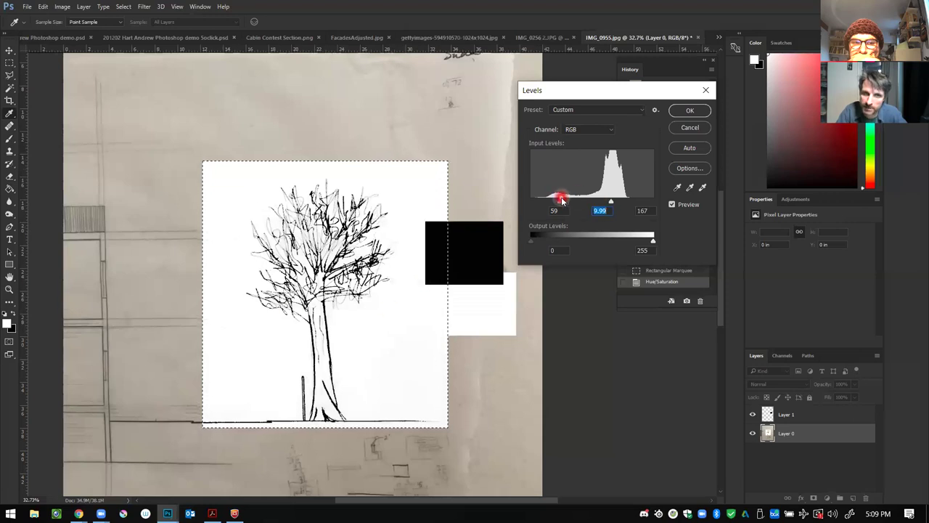
mouse_move(581, 213)
left_mouse_down()
mouse_move(611, 202)
mouse_move(629, 210)
mouse_move(629, 202)
mouse_move(609, 201)
mouse_move(624, 202)
left_mouse_up()
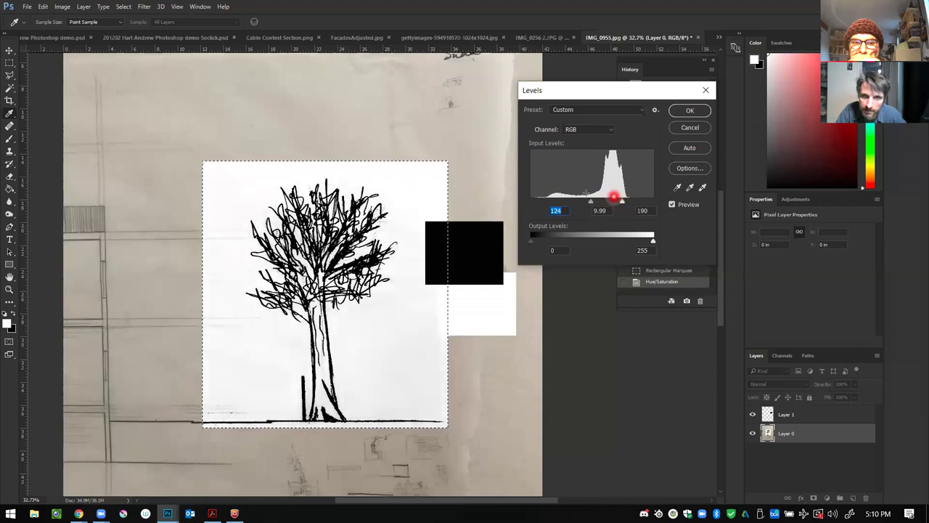
key("Escape")
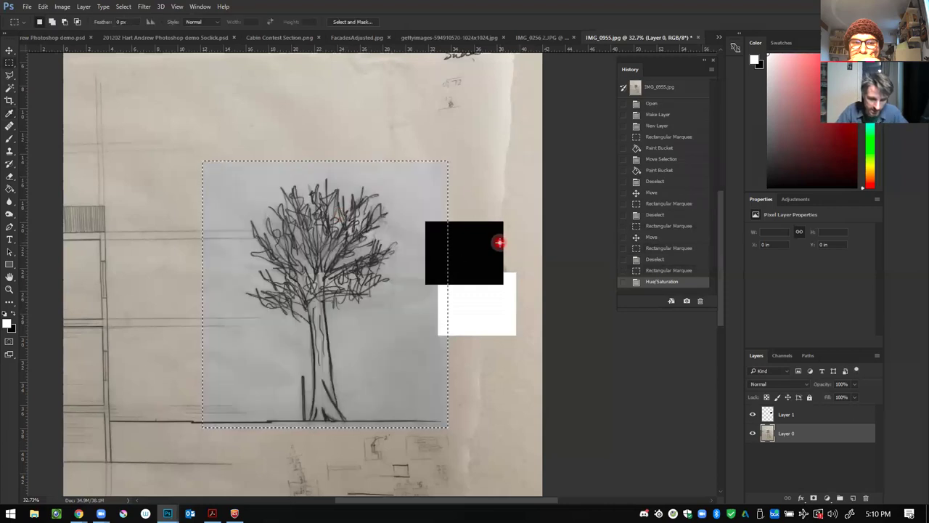
Step: Apply Levels to the desaturated tree area with black input 60, midtones 0.87 and white input 165
key("ctrl+l")
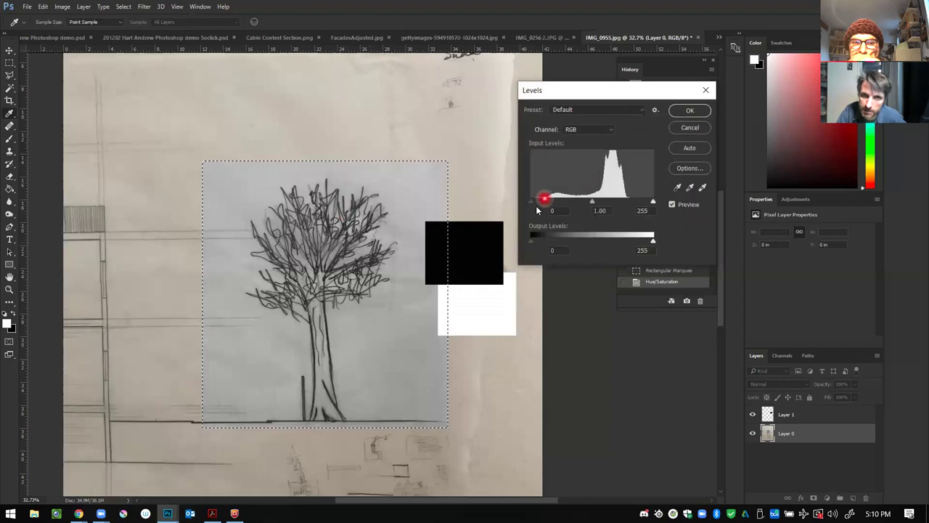
left_click_drag(550, 209, 559, 203)
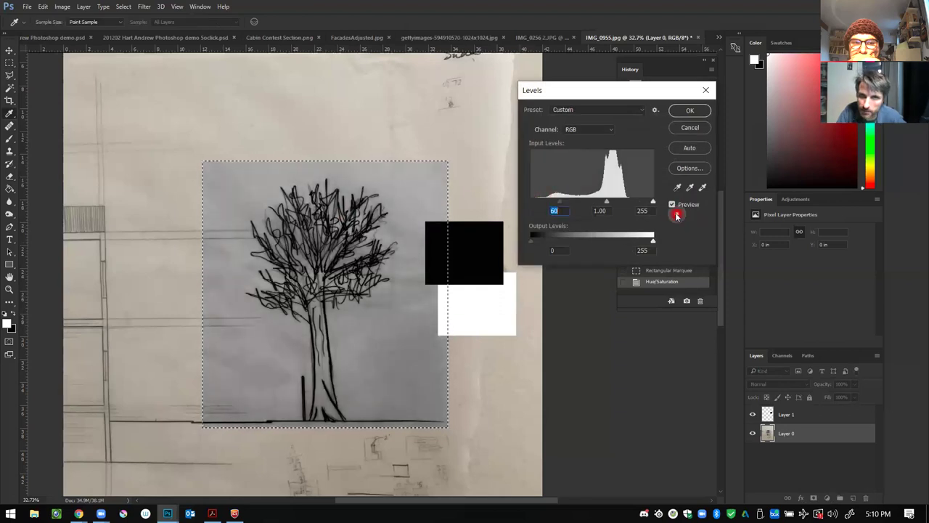
left_click_drag(655, 204, 602, 201)
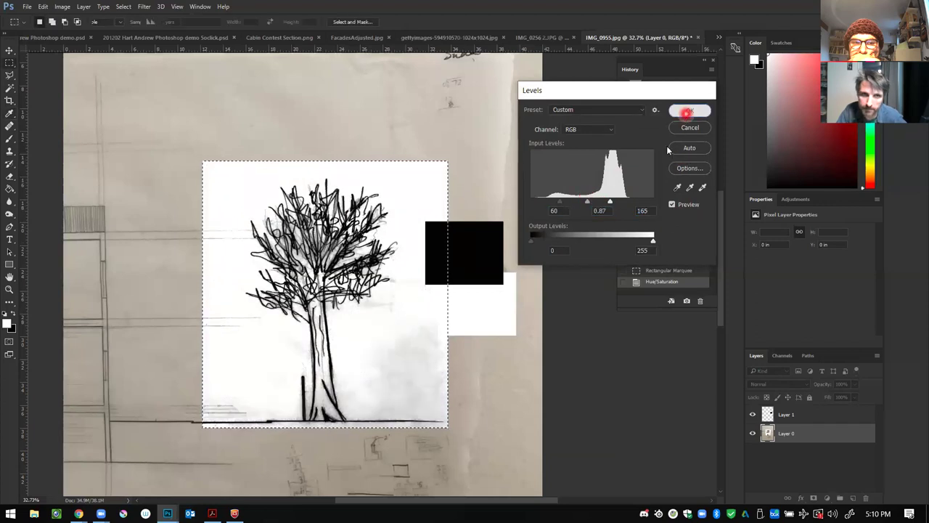
left_click(689, 112)
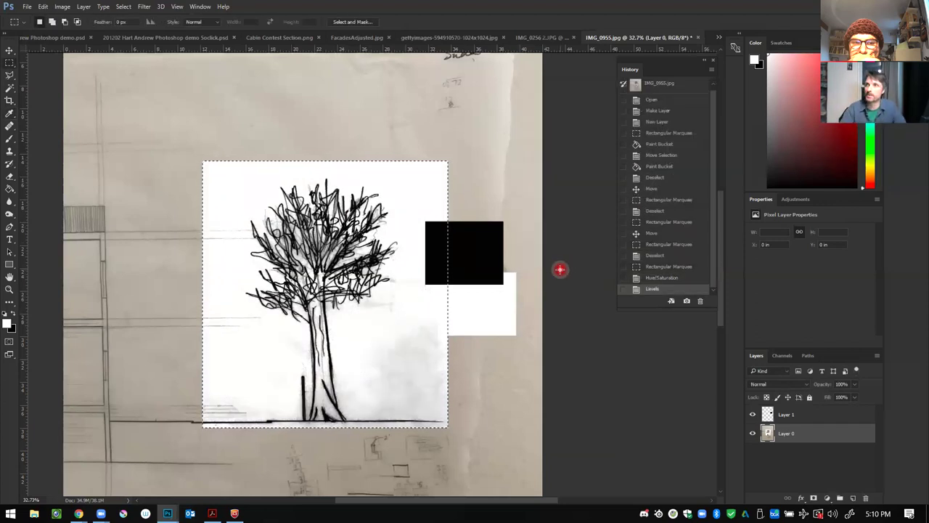
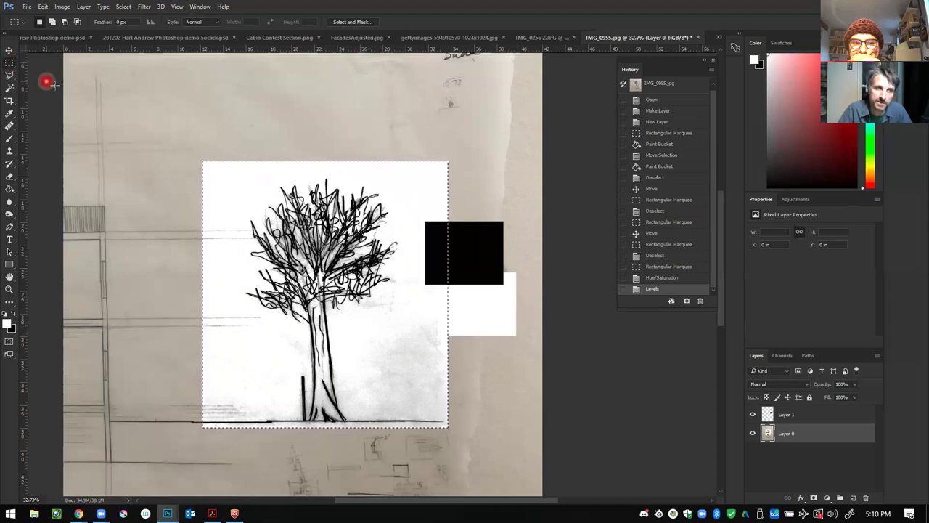
Step: Clear the selection, then reselect the whitened rectangle around the tree and copy it
key("ctrl+d")
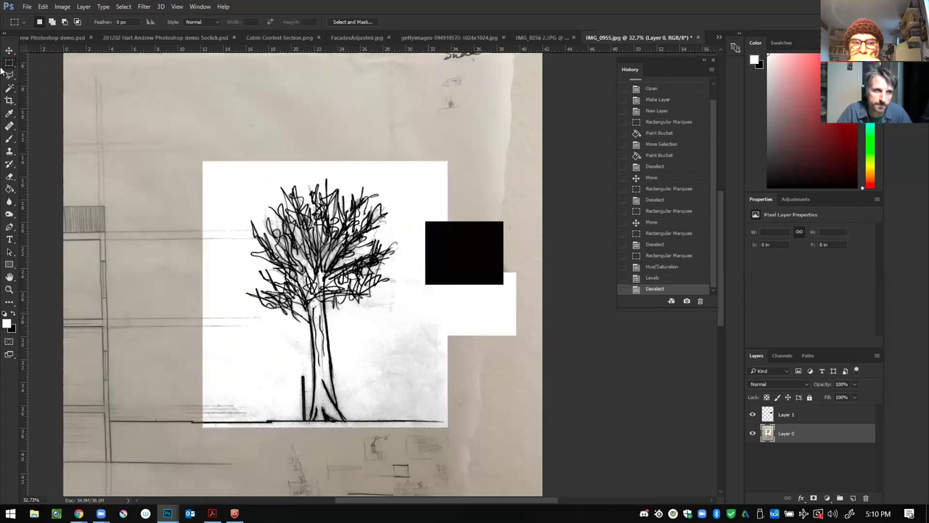
left_click(266, 180)
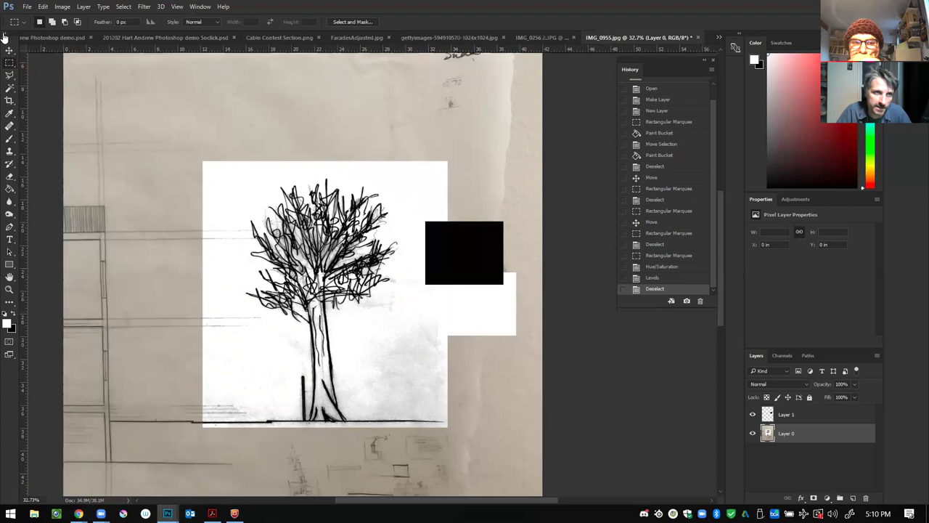
left_click(222, 166)
left_click_drag(204, 160, 443, 425)
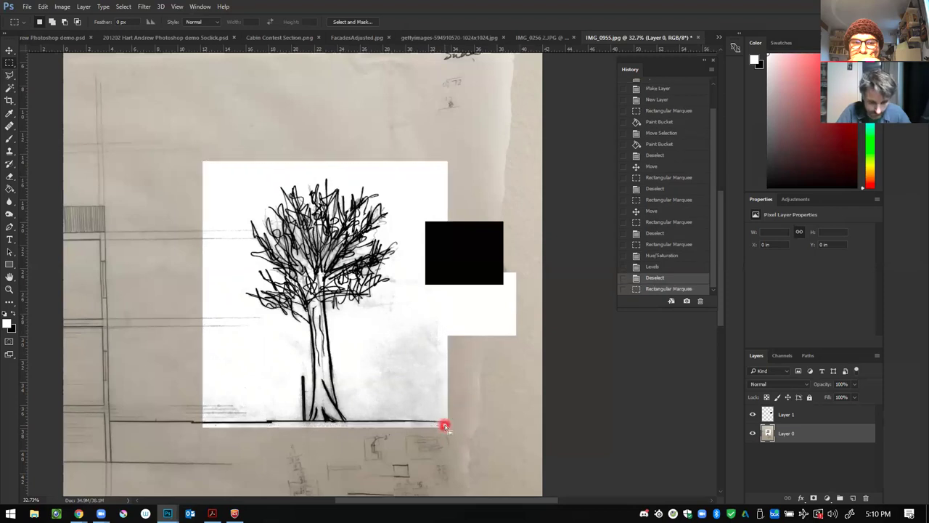
Step: Create a new 21.194 x 23.264 in document at 72 pixels/inch and paste the copied tree into it
left_click(27, 6)
left_click(50, 18)
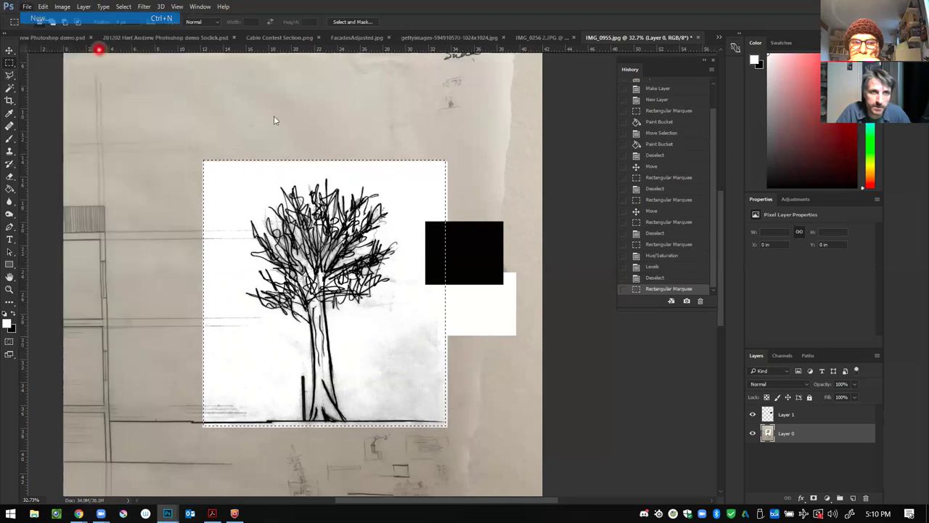
left_click(357, 99)
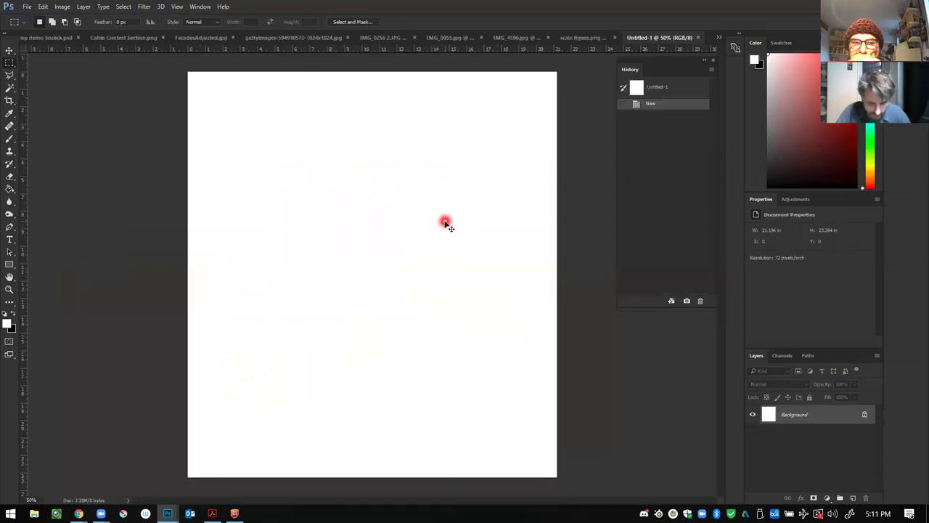
key("ctrl+v")
left_click(173, 205)
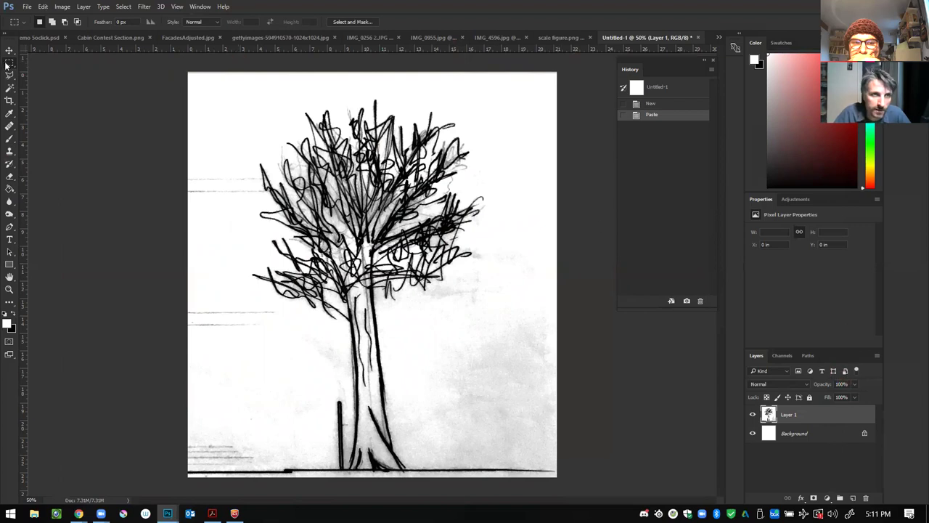
Step: Cut away the strip above the tree and the faint horizontal sketch lines beside its crown in Layer 1
left_click_drag(157, 66, 587, 80)
key("ctrl+x")
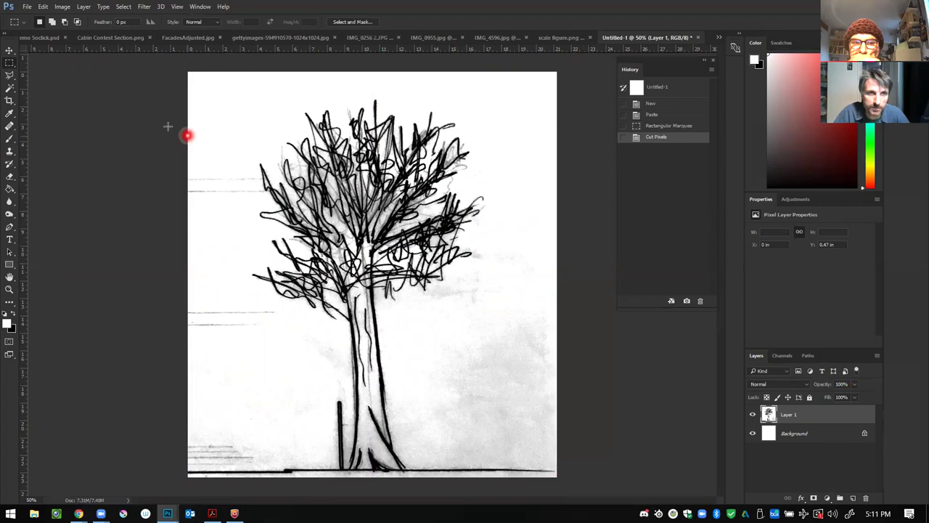
left_click_drag(152, 66, 238, 449)
key("ctrl+x")
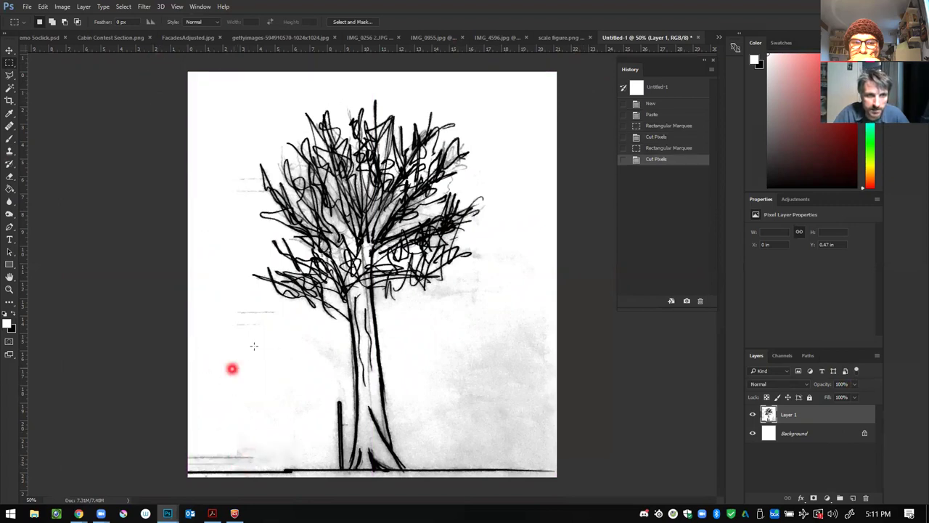
left_click_drag(207, 294, 255, 307)
key("ctrl+x")
key("ctrl+x")
left_click_drag(212, 161, 174, 112)
key("ctrl+x")
key("ctrl+x")
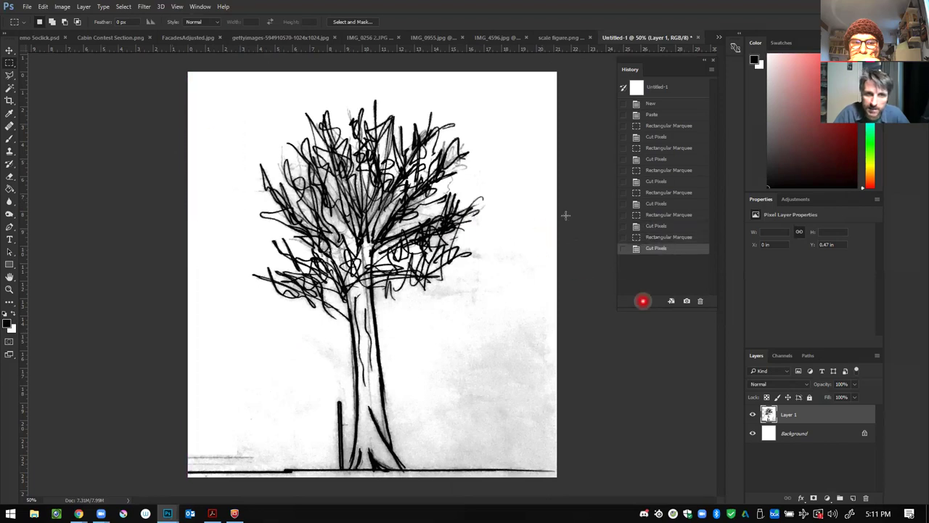
Step: Outline the grey smudged paper to the right of the tree with the Polygonal Lasso and cut it out
left_click(10, 75)
mouse_move(488, 148)
left_mouse_down()
mouse_move(517, 232)
mouse_move(507, 253)
mouse_move(472, 293)
mouse_move(380, 329)
mouse_move(386, 428)
mouse_move(413, 483)
mouse_move(382, 411)
mouse_move(429, 423)
left_mouse_up()
mouse_move(501, 449)
left_mouse_down()
mouse_move(596, 440)
mouse_move(601, 359)
mouse_move(565, 118)
left_mouse_up()
left_click_drag(594, 145, 596, 176)
key("ctrl+x")
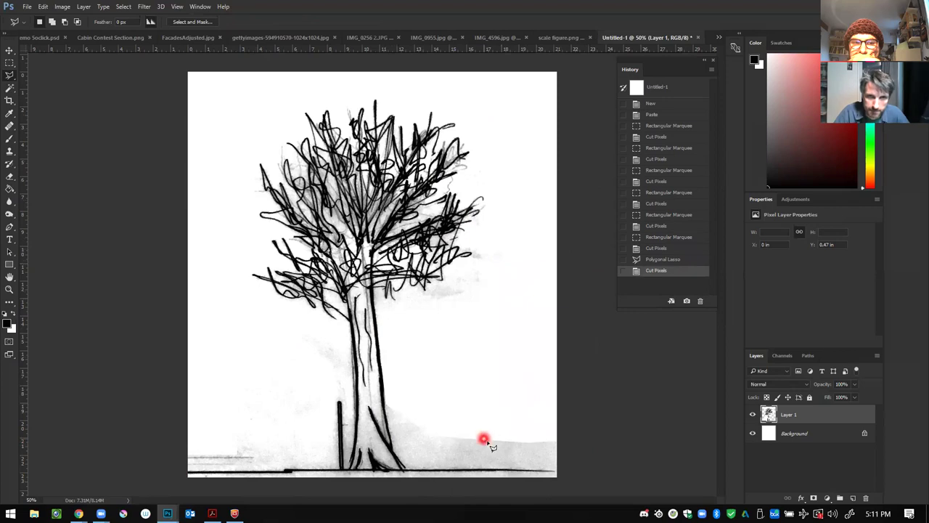
Step: Outline the grey paper between the trunk base and the ground line right of the tree with the Polygonal Lasso and cut it out
left_click_drag(472, 454, 646, 486)
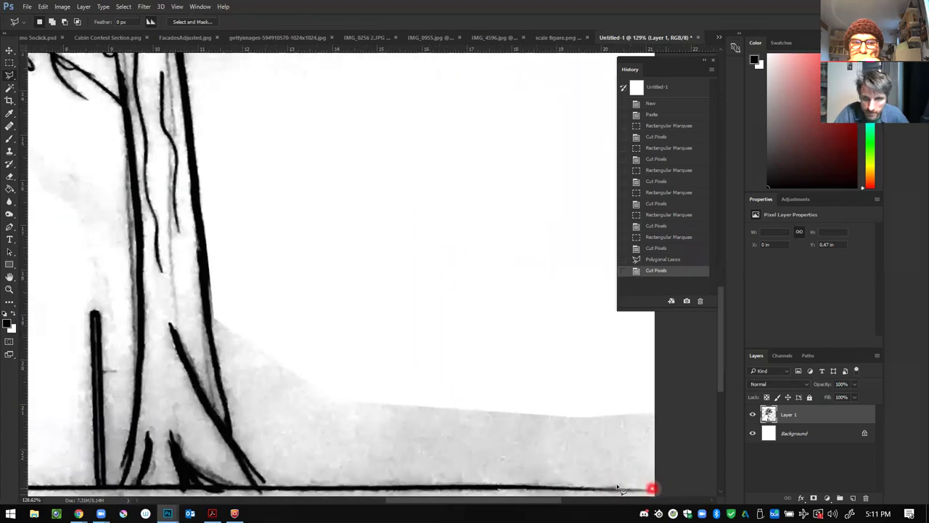
mouse_move(579, 482)
left_mouse_down()
mouse_move(351, 454)
mouse_move(488, 483)
mouse_move(268, 480)
left_mouse_up()
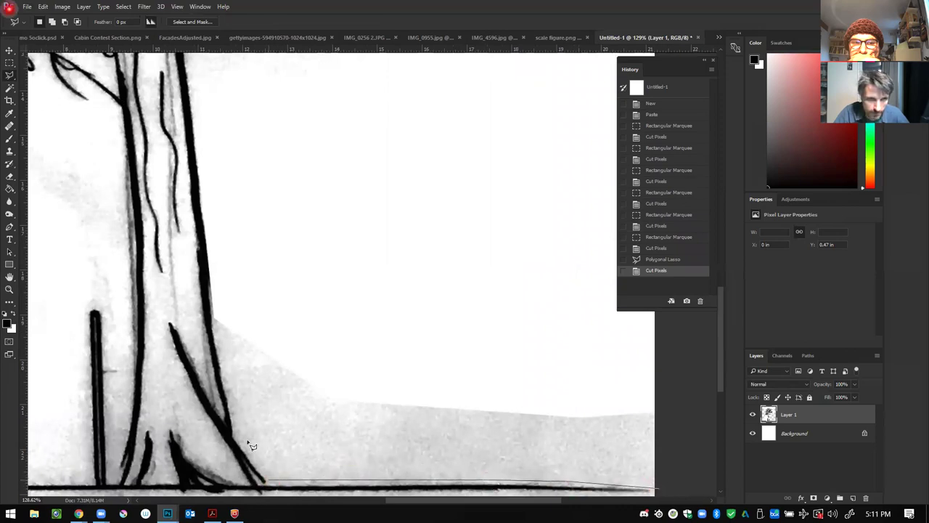
mouse_move(212, 339)
left_mouse_down()
mouse_move(205, 312)
mouse_move(563, 183)
mouse_move(632, 194)
mouse_move(599, 304)
left_mouse_up()
key("ctrl+x")
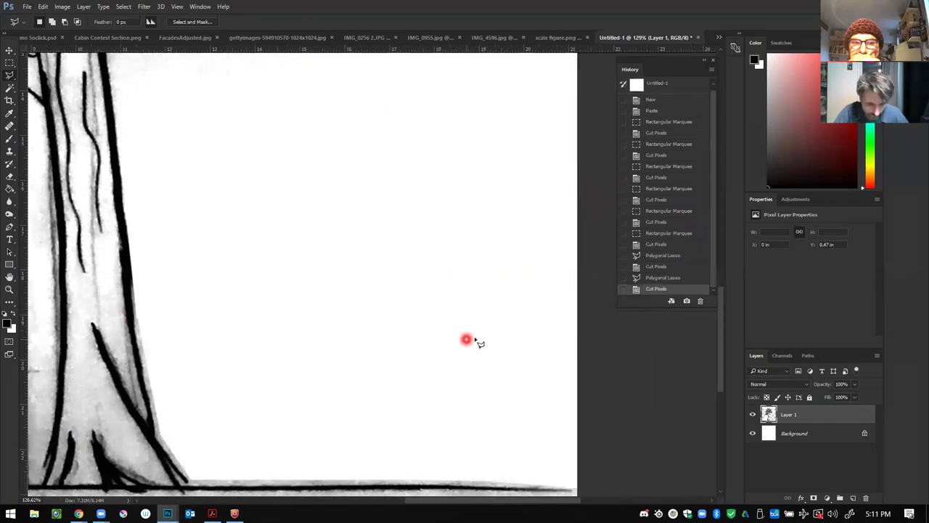
scroll(505, 338, "down", 5)
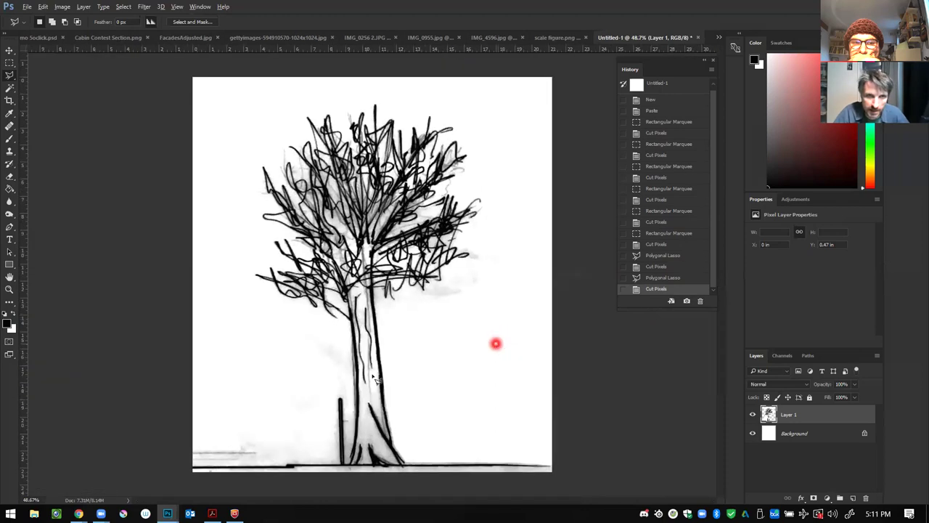
Step: Outline the faintly smudged paper left of the trunk, above the short post, with the Polygonal Lasso and cut it out
scroll(327, 380, "up", 3)
left_click(251, 334)
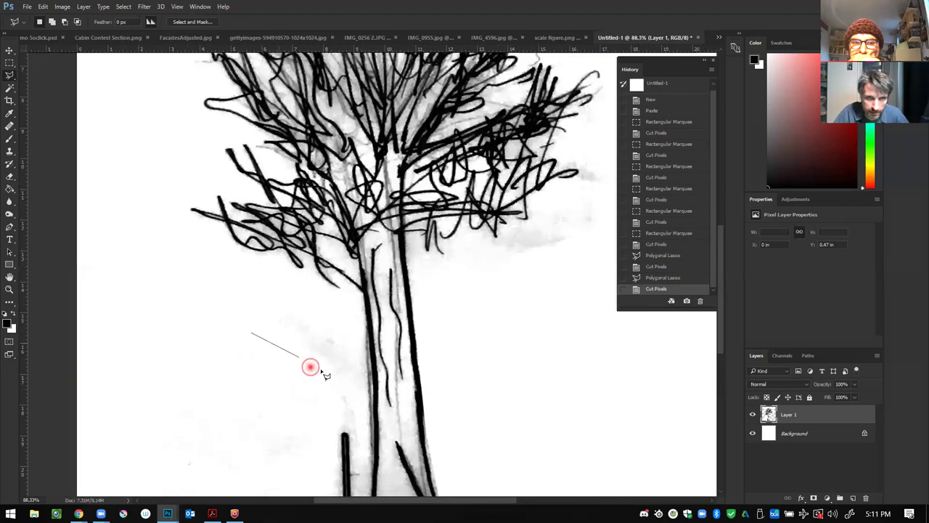
left_click(298, 457)
left_click(167, 458)
left_click(109, 440)
left_click(92, 337)
left_click(105, 321)
double_click(105, 321)
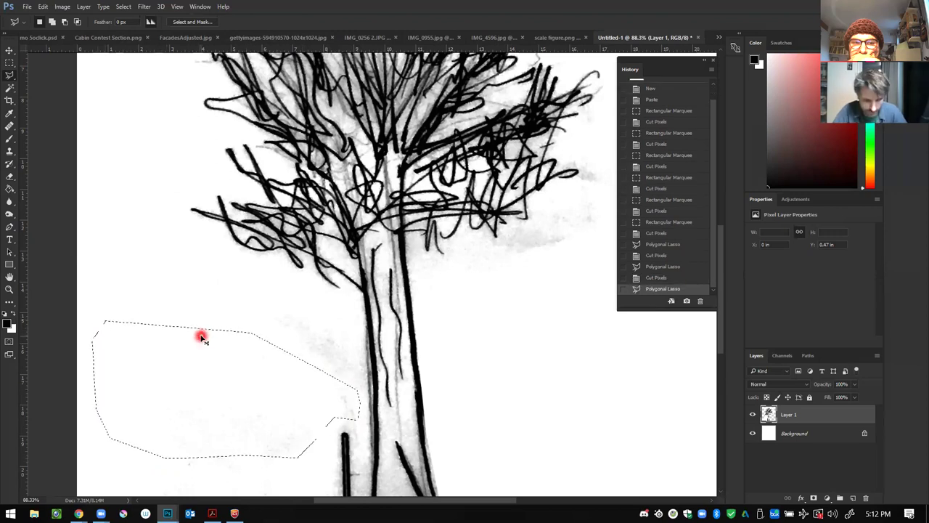
key("ctrl+x")
scroll(216, 348, "down", 5)
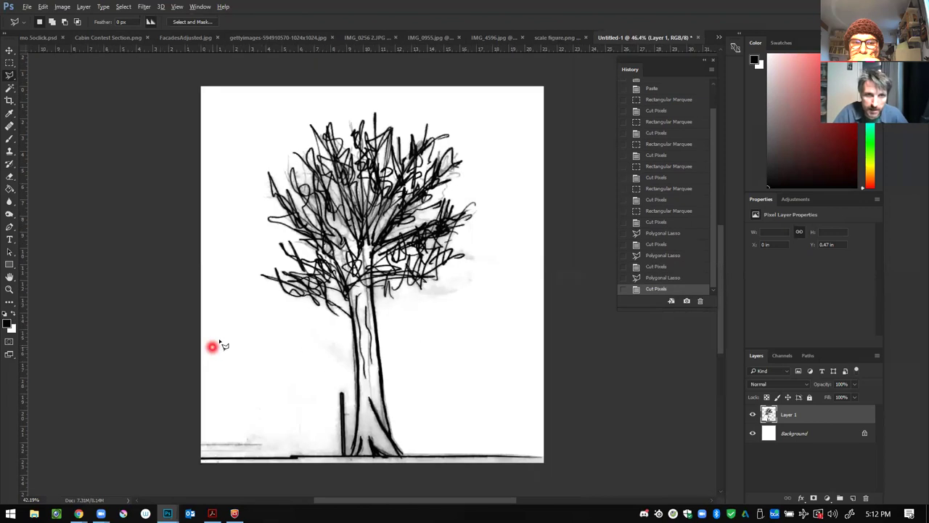
Step: Burn the midtones of the tree's crown and trunk using a soft 193 px brush
left_click(8, 223)
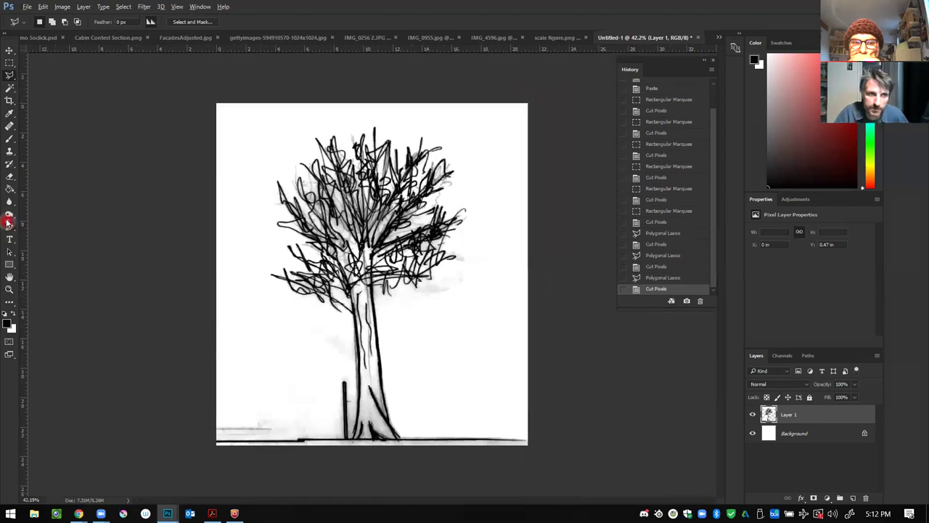
left_click(40, 214)
left_click(46, 21)
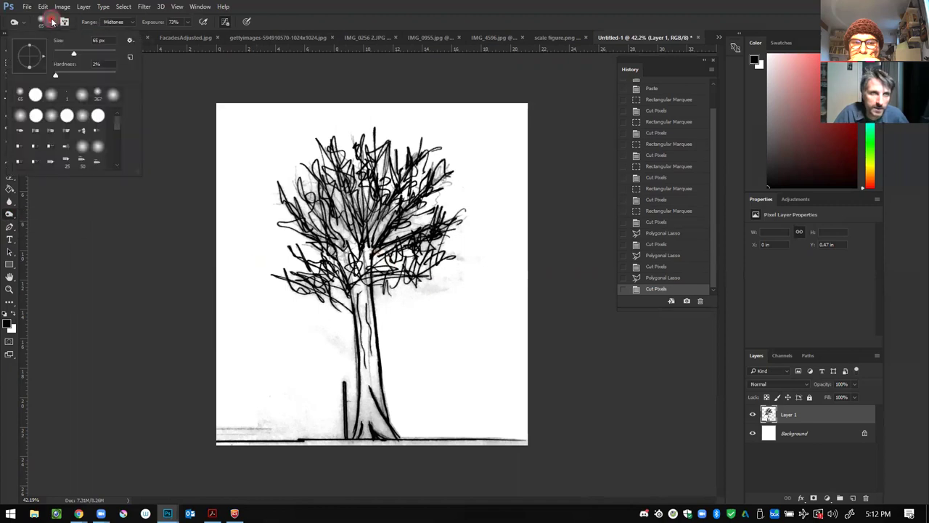
left_click_drag(73, 53, 100, 58)
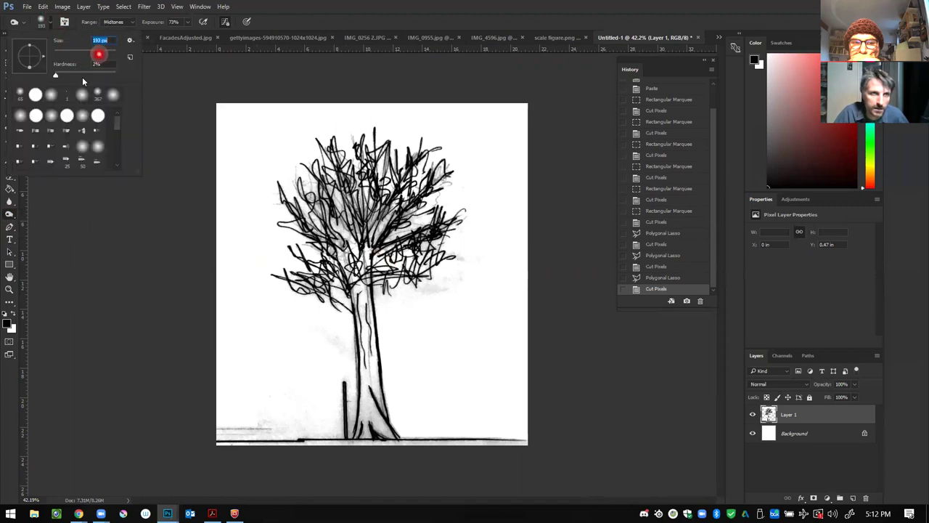
left_click(49, 97)
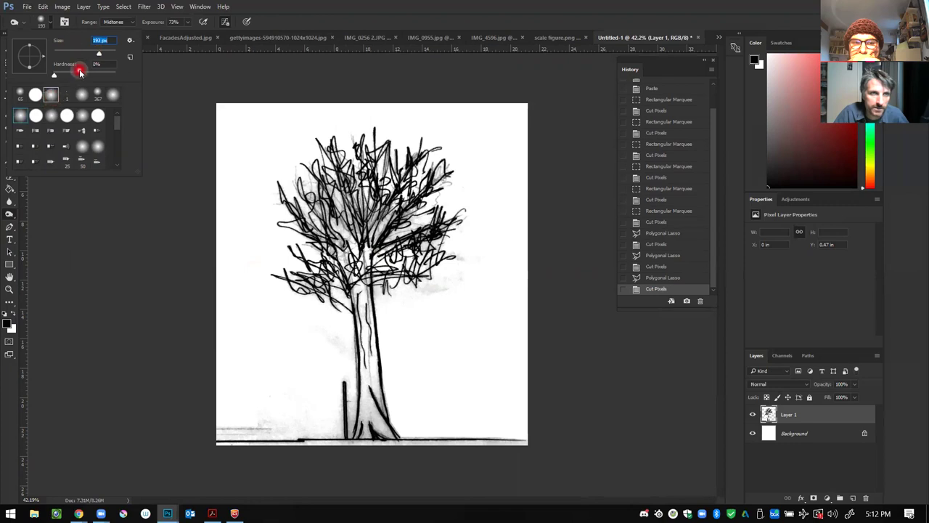
mouse_move(327, 225)
left_mouse_down()
mouse_move(332, 208)
mouse_move(311, 208)
mouse_move(336, 253)
left_mouse_up()
mouse_move(370, 294)
left_mouse_down()
mouse_move(363, 269)
mouse_move(372, 371)
left_mouse_up()
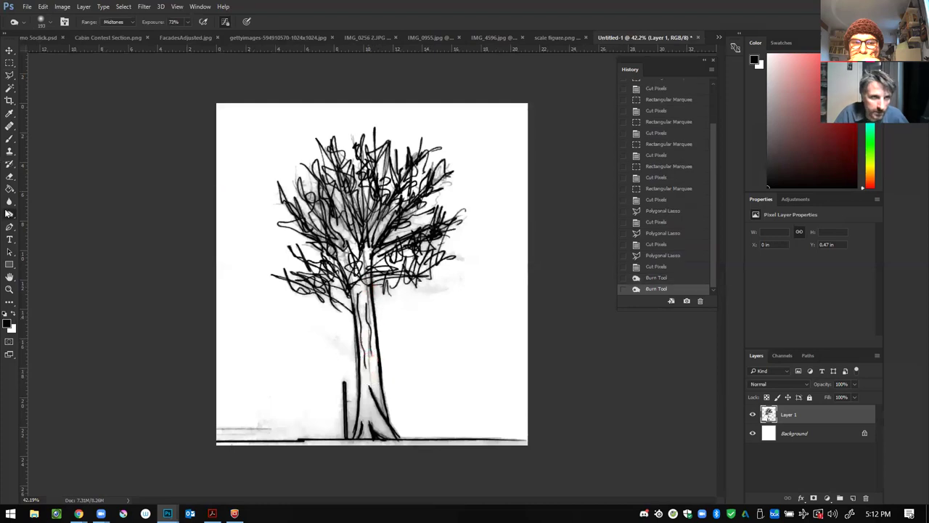
Step: Switch the Burn tool's range to Shadows and darken the lower trunk
left_click_drag(9, 213, 46, 218)
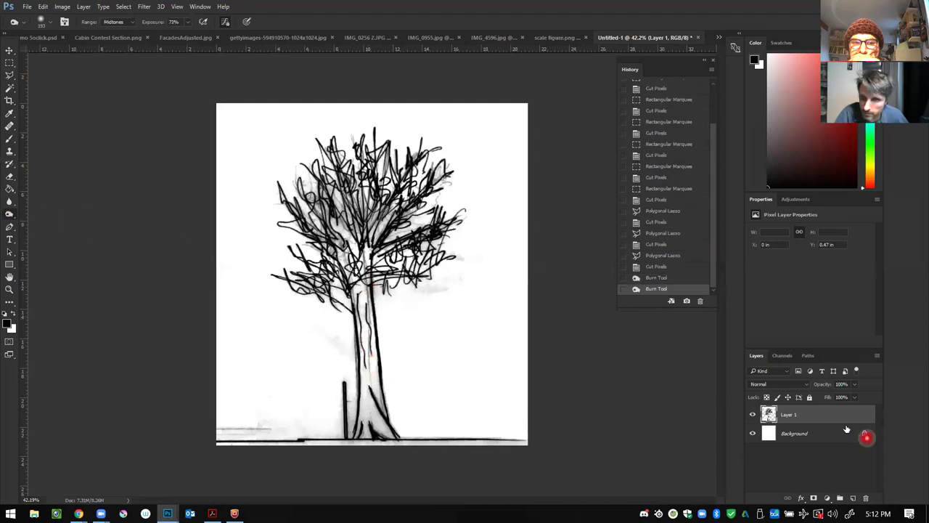
left_click(66, 21)
left_click(135, 22)
left_click(117, 27)
mouse_move(476, 312)
left_mouse_down()
mouse_move(502, 332)
mouse_move(399, 296)
mouse_move(363, 300)
mouse_move(357, 249)
mouse_move(380, 394)
mouse_move(373, 418)
mouse_move(362, 392)
left_mouse_up()
left_click(141, 93)
Step: Set the Burn exposure to 71% and brush hardness to 47%, and darken the shadows of the trunk and crown again
left_click(186, 22)
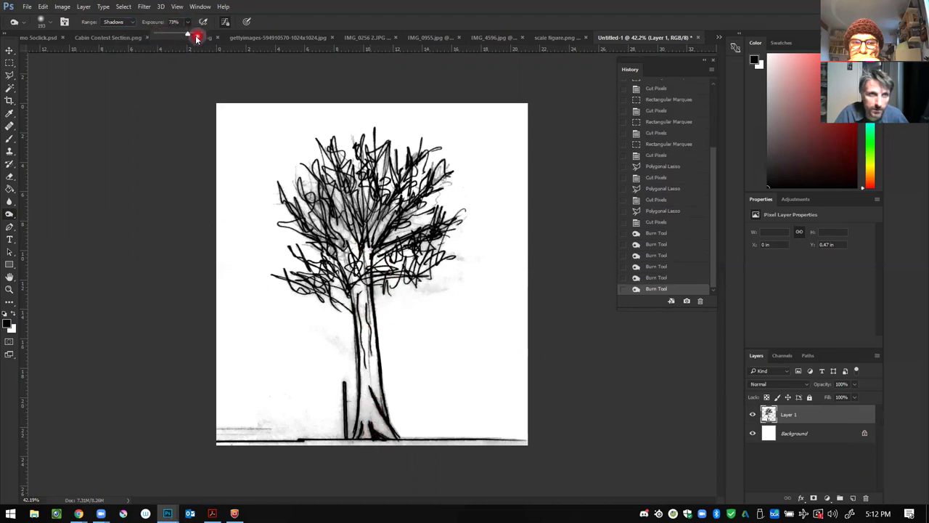
left_click_drag(203, 37, 194, 36)
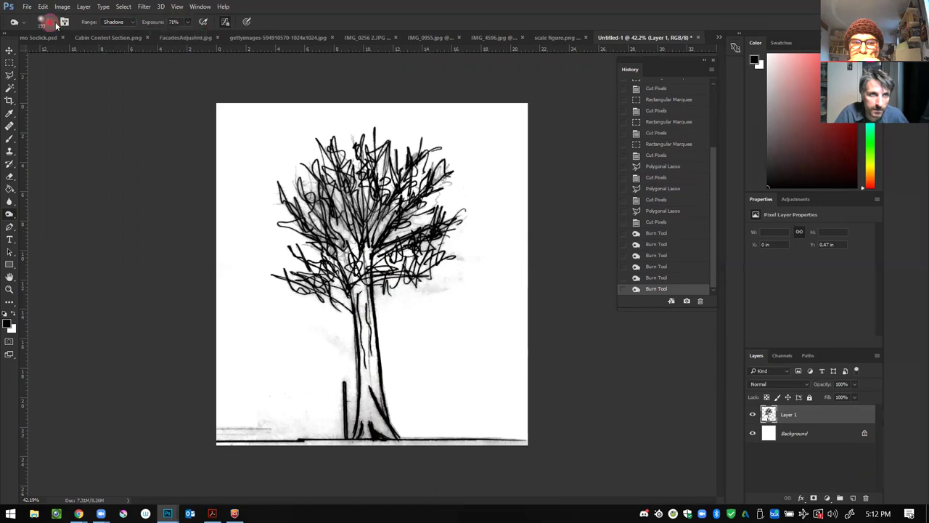
left_click(48, 22)
left_click(83, 75)
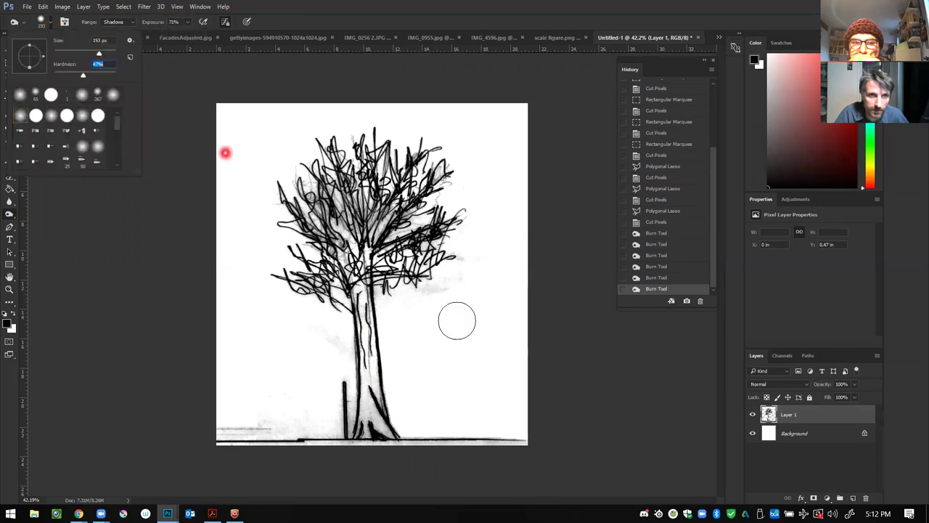
left_click(361, 247)
left_click_drag(357, 290, 377, 432)
left_click(752, 414)
left_click(752, 414)
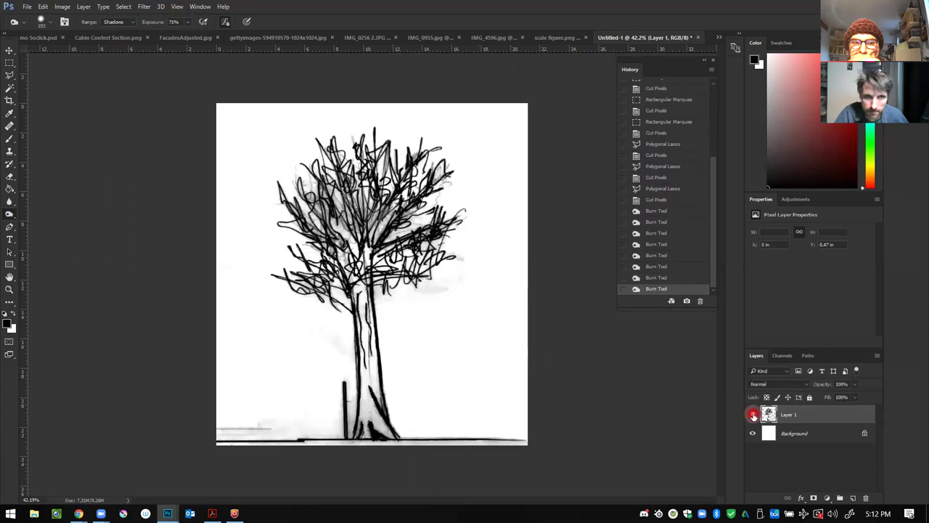
mouse_move(370, 249)
left_mouse_down()
mouse_move(357, 207)
mouse_move(299, 189)
left_mouse_up()
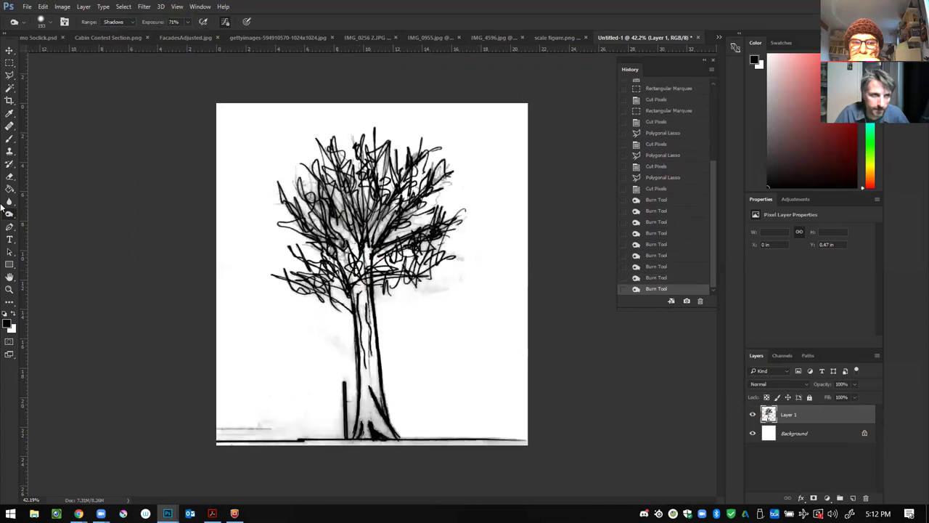
Step: Dodge the highlights at 8% exposure over the haze left of the trunk base and along the ground line right of the tree
left_click_drag(10, 212, 42, 216)
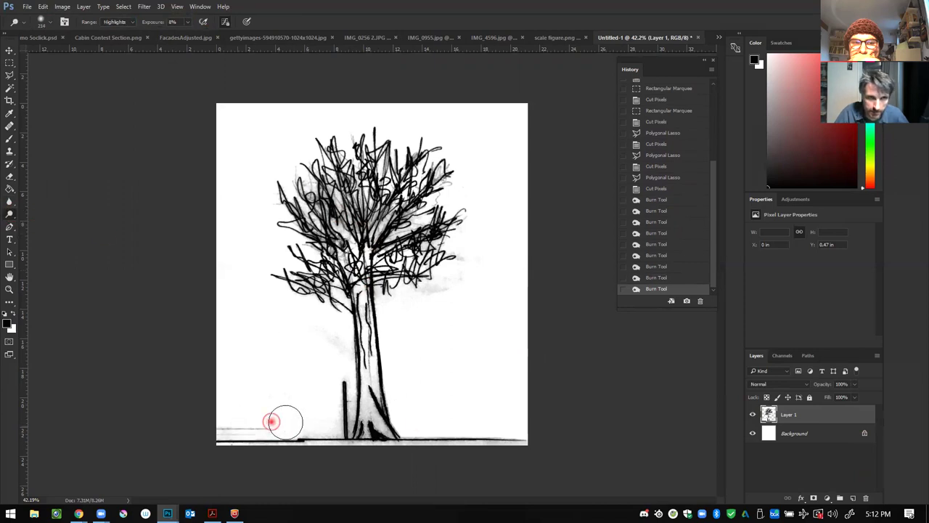
left_click_drag(270, 412, 276, 414)
mouse_move(457, 440)
left_mouse_down()
mouse_move(412, 433)
mouse_move(515, 436)
left_mouse_up()
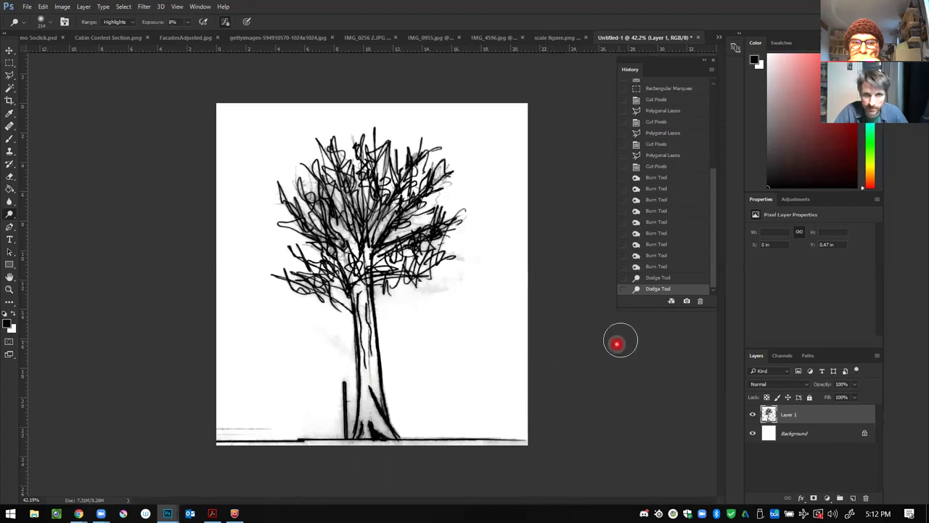
key("super")
left_click(641, 390)
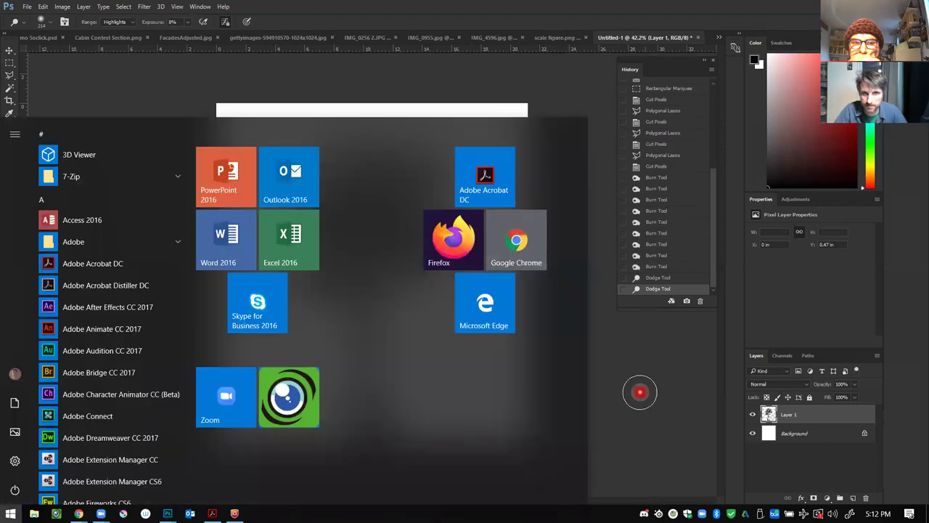
scroll(483, 435, "up", 3)
left_click_drag(483, 436, 502, 454)
scroll(502, 454, "up", 3)
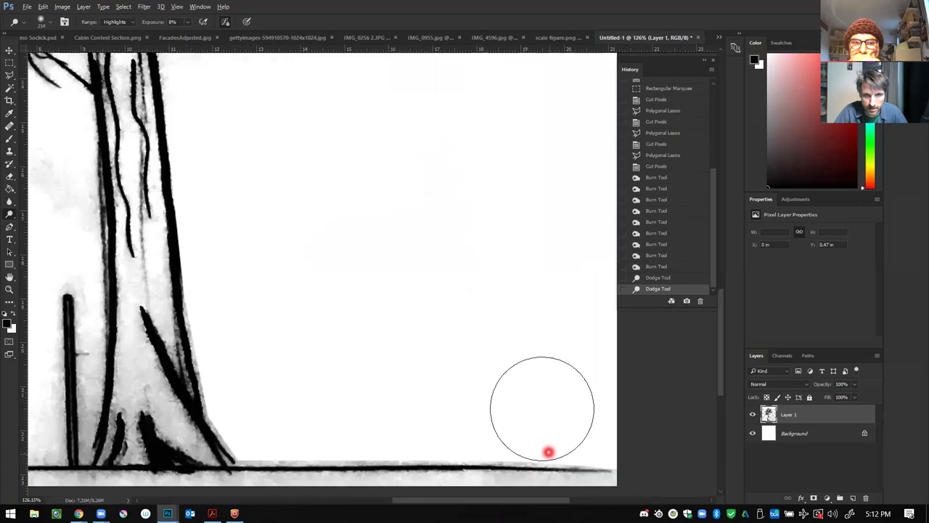
mouse_move(269, 446)
left_mouse_down()
mouse_move(246, 465)
mouse_move(540, 451)
left_mouse_up()
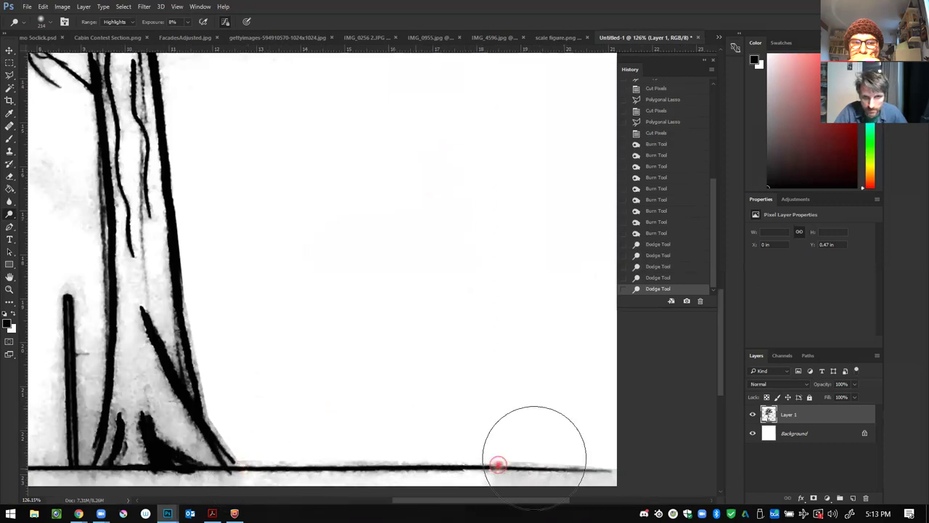
Step: With a 1 px feathered Polygonal Lasso, trace the trunk's right edge and the top of the ground line and cut out the enclosed haze
left_click(10, 77)
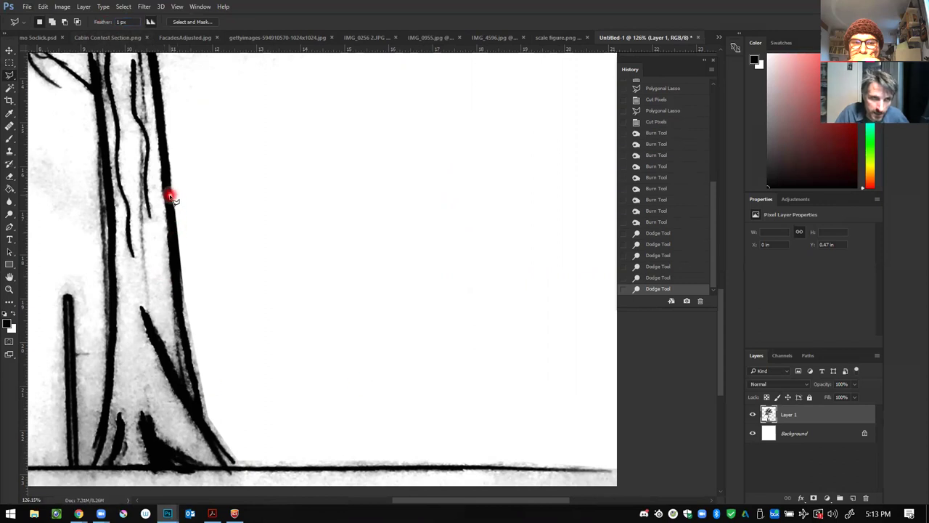
left_click(182, 310)
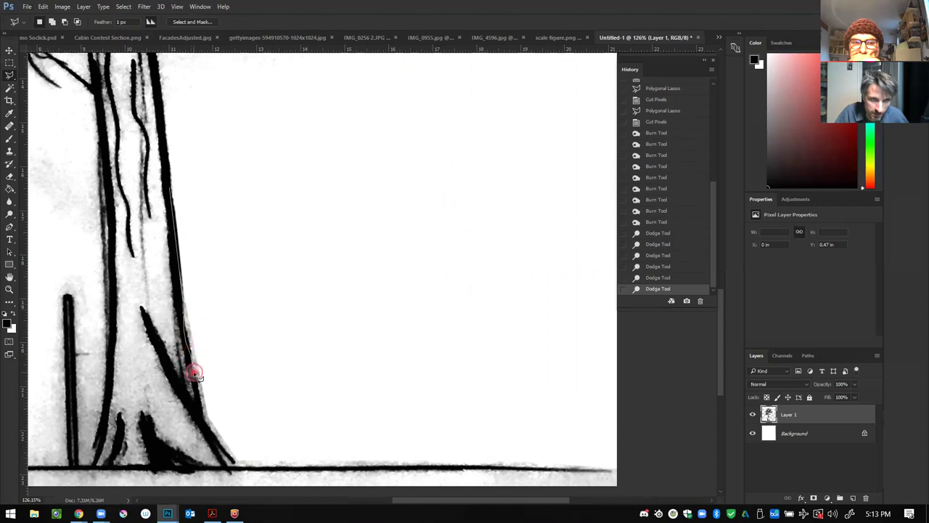
left_click(219, 440)
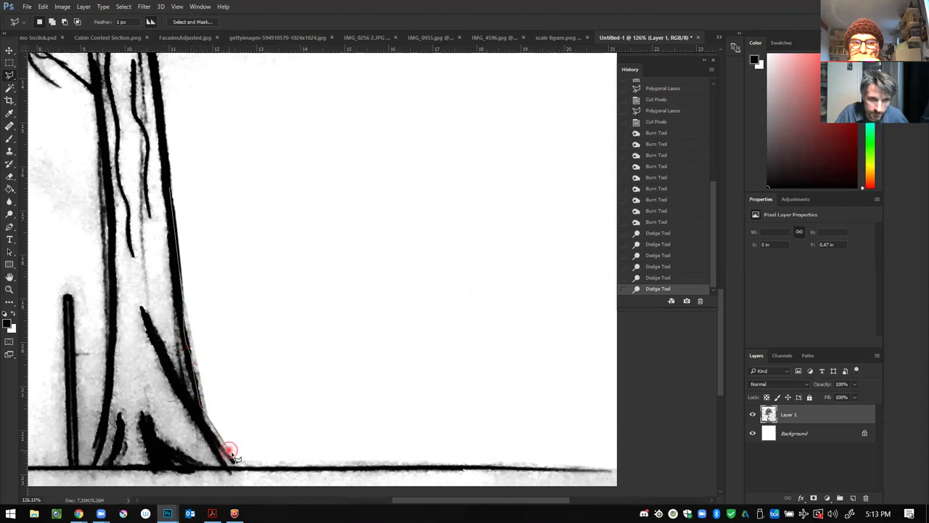
left_click(409, 503)
left_click(442, 440)
left_click(238, 422)
left_click(356, 473)
left_click(234, 440)
left_click(254, 471)
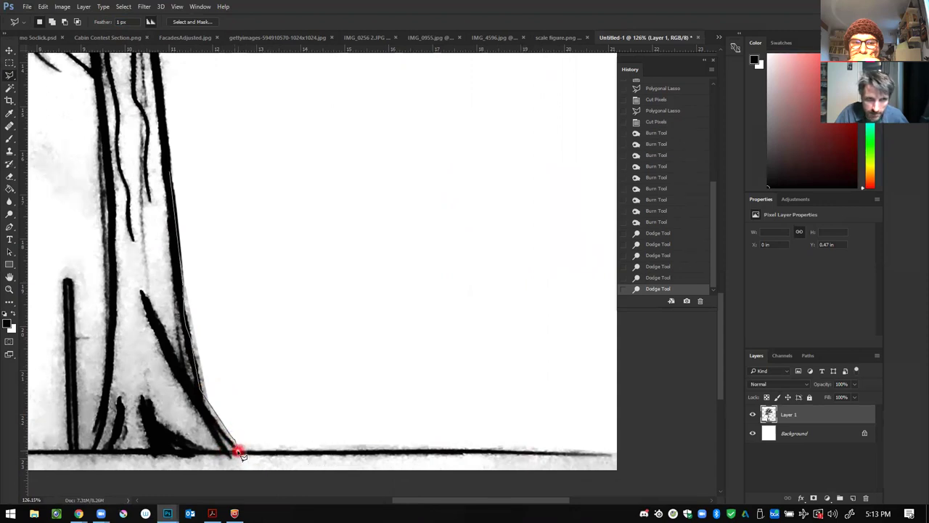
left_click(371, 446)
left_click(390, 446)
left_click(415, 446)
left_click(530, 449)
left_click(591, 449)
left_click(606, 385)
double_click(511, 183)
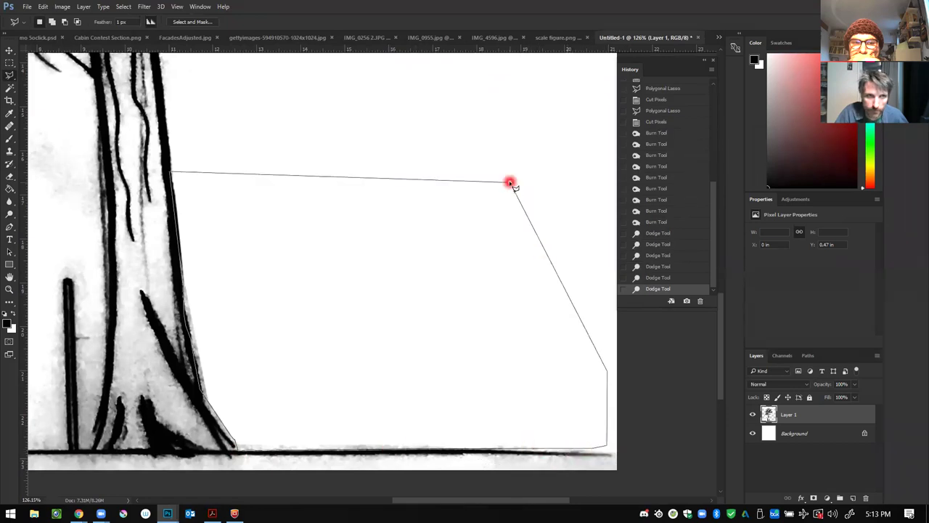
key("ctrl+x")
left_click(504, 209)
scroll(353, 338, "down", 1)
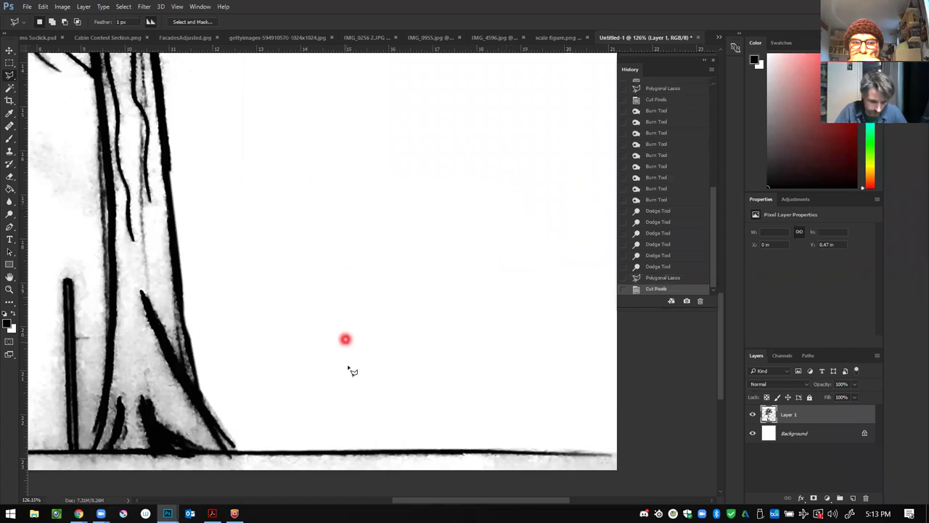
Step: Try to outline the grey smudges below the right-hand branches with the Polygonal Lasso
scroll(334, 363, "down", 3)
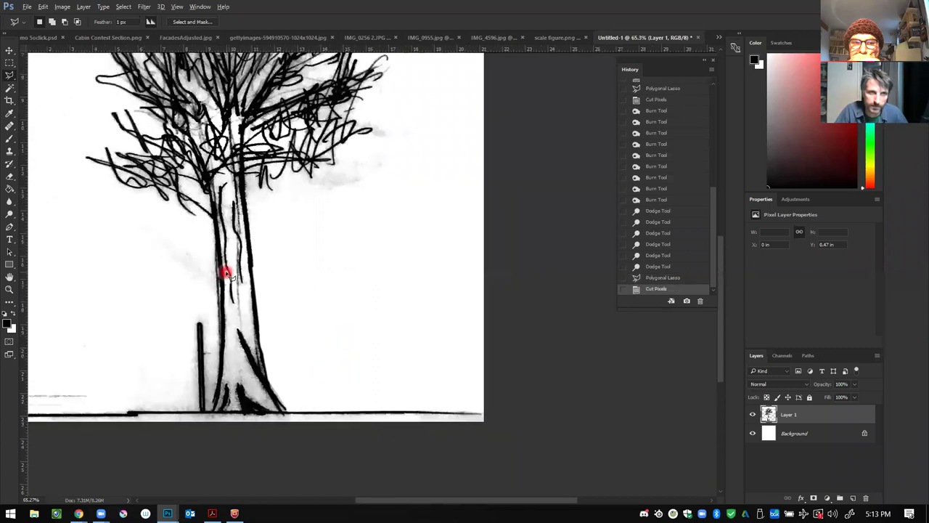
scroll(228, 266, "up", 3)
scroll(406, 206, "down", 3)
scroll(509, 174, "up", 3)
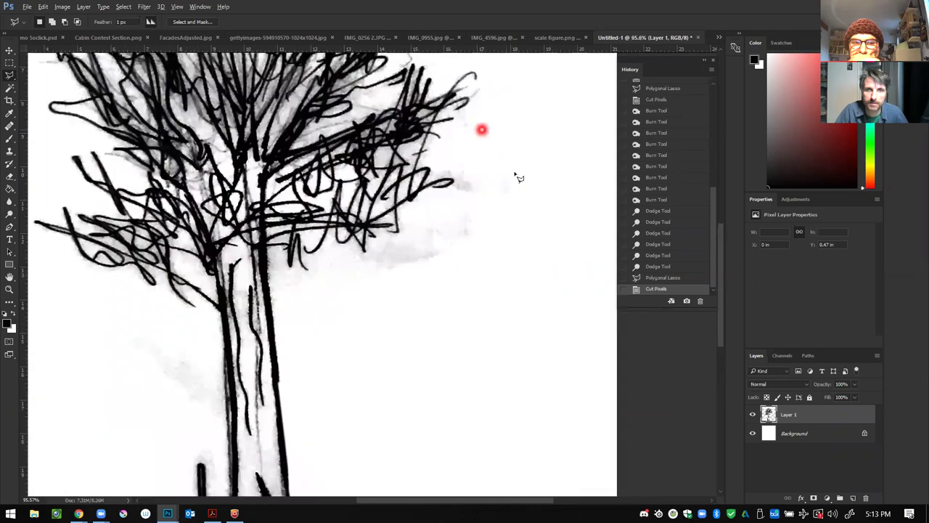
left_click(432, 191)
left_click(452, 208)
left_click(499, 211)
left_click(500, 218)
left_click(452, 251)
left_click(304, 252)
left_click(332, 305)
left_click(387, 307)
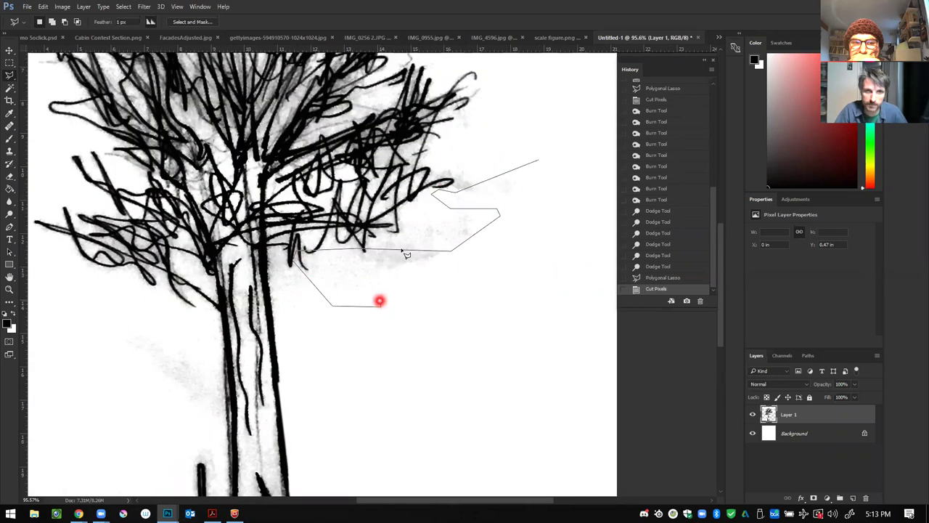
left_click(385, 306)
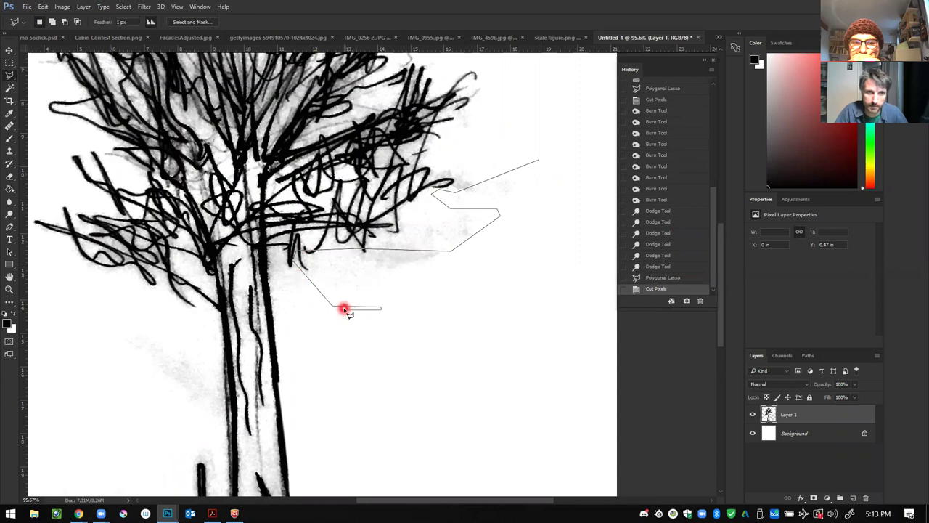
double_click(382, 305)
Step: Outline the area beside and below the right-hand branches again with the Polygonal Lasso and cut it out
left_click(491, 283)
left_click(535, 185)
left_click(517, 164)
left_click(510, 206)
left_click(415, 200)
left_click(433, 220)
left_click(472, 218)
left_click(474, 232)
left_click(440, 272)
left_click(367, 289)
left_click(341, 273)
left_click(317, 274)
left_click(294, 295)
left_click(304, 351)
left_click(341, 375)
left_click(452, 391)
left_click(474, 368)
double_click(487, 316)
key("ctrl+x")
left_click(629, 290)
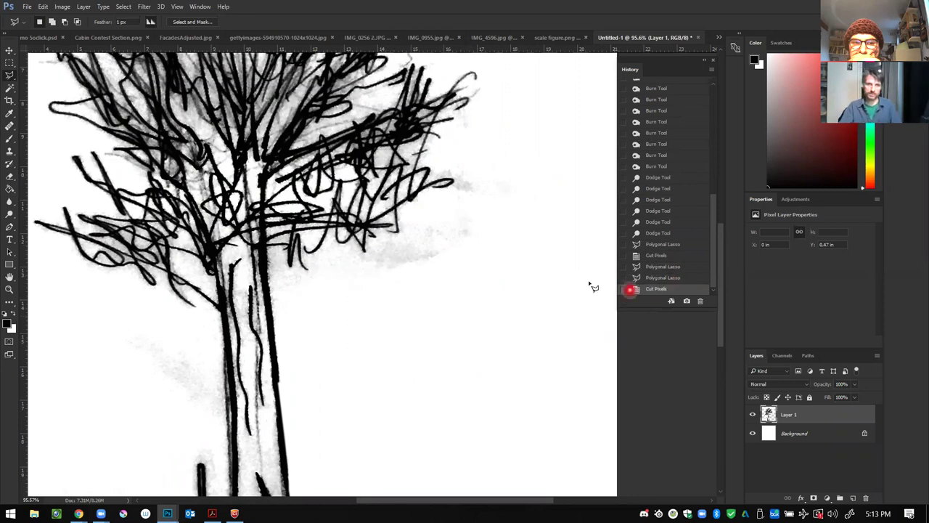
Step: Outline the leftover horizontal lines and haze above the ground line left of the tree with the Polygonal Lasso and cut them out
scroll(550, 278, "down", 5)
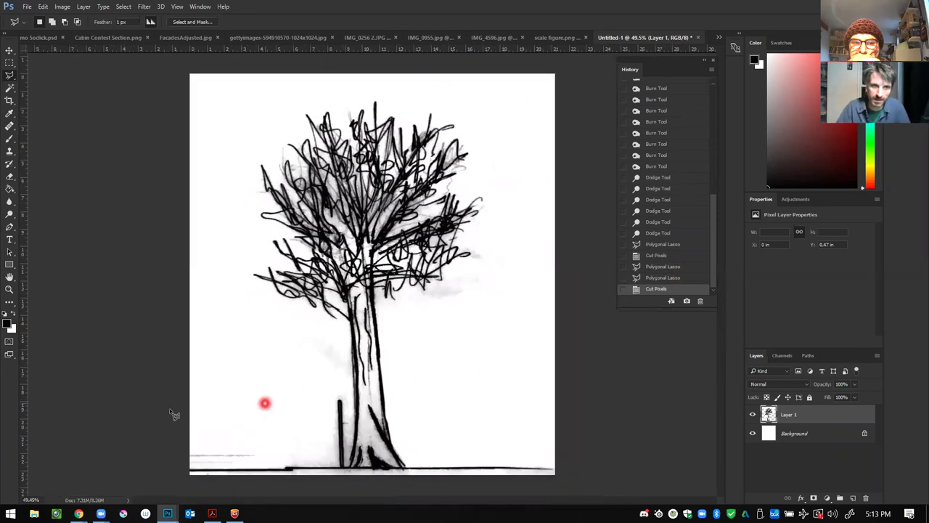
left_click(157, 326)
left_click(266, 371)
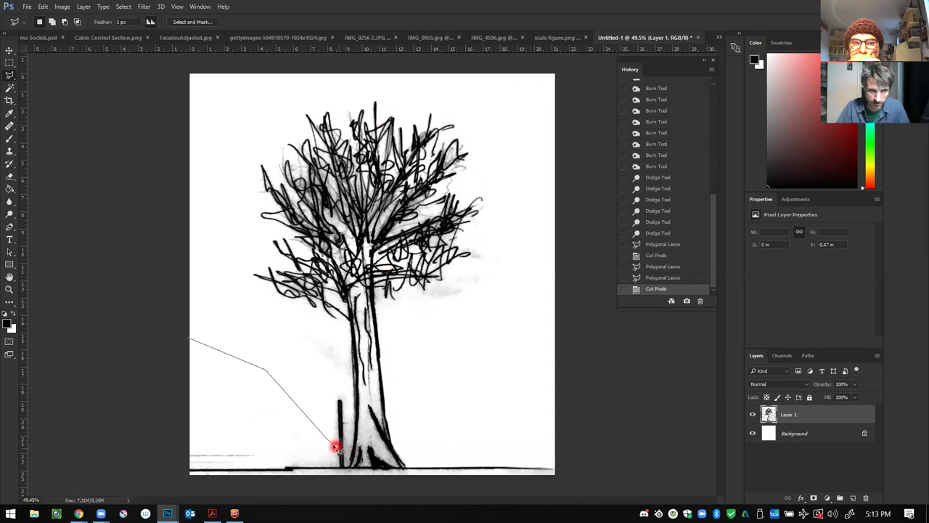
left_click(269, 468)
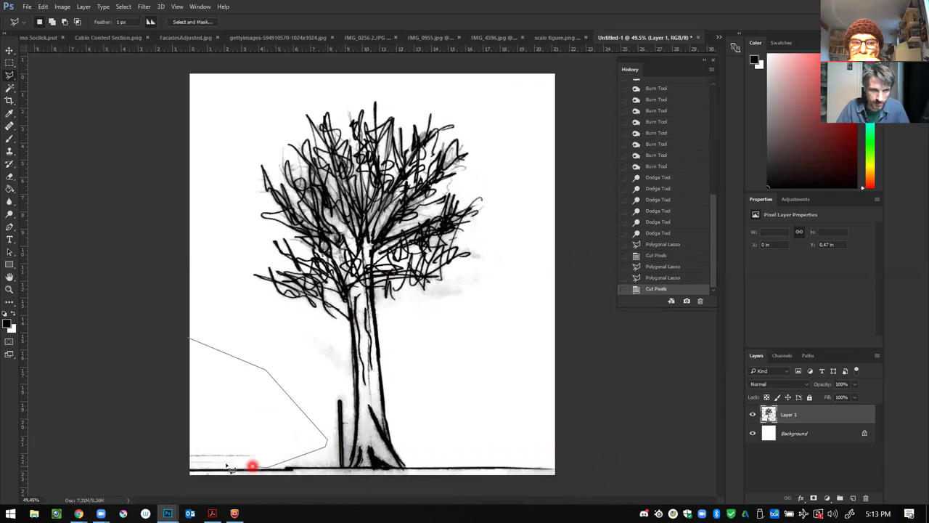
left_click(169, 463)
left_click(157, 326)
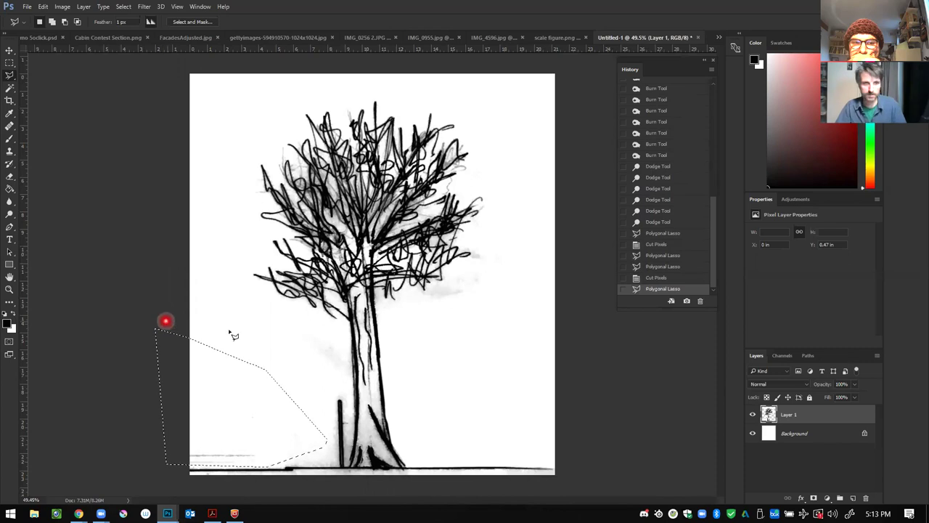
key("ctrl+x")
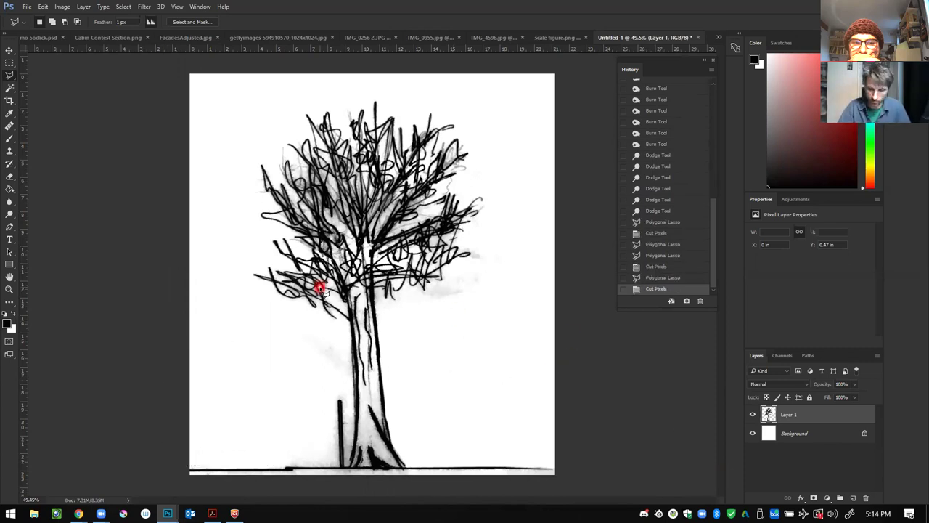
Step: Open the Levels adjustment for Layer 1
key("ctrl+l")
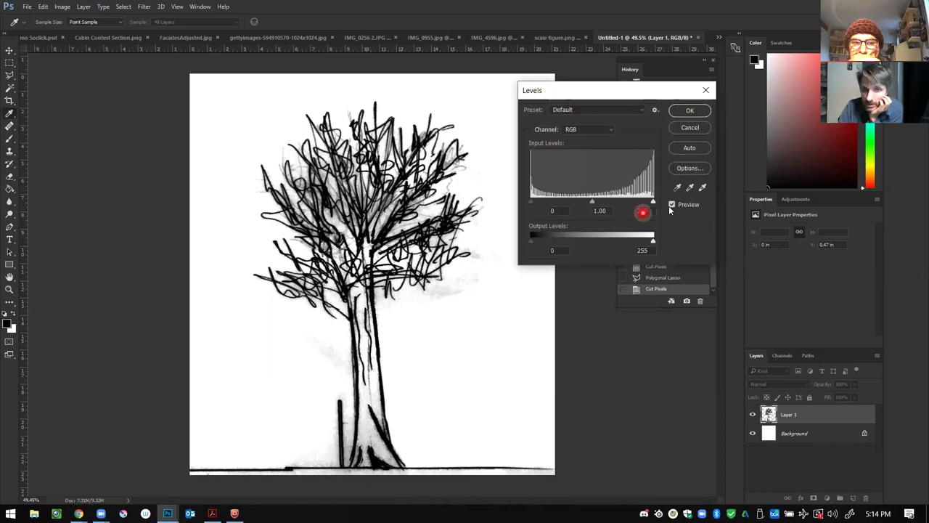
Step: Adjust the tree drawing's input levels to darken its strokes and apply the Levels adjustment
left_click_drag(645, 202, 654, 203)
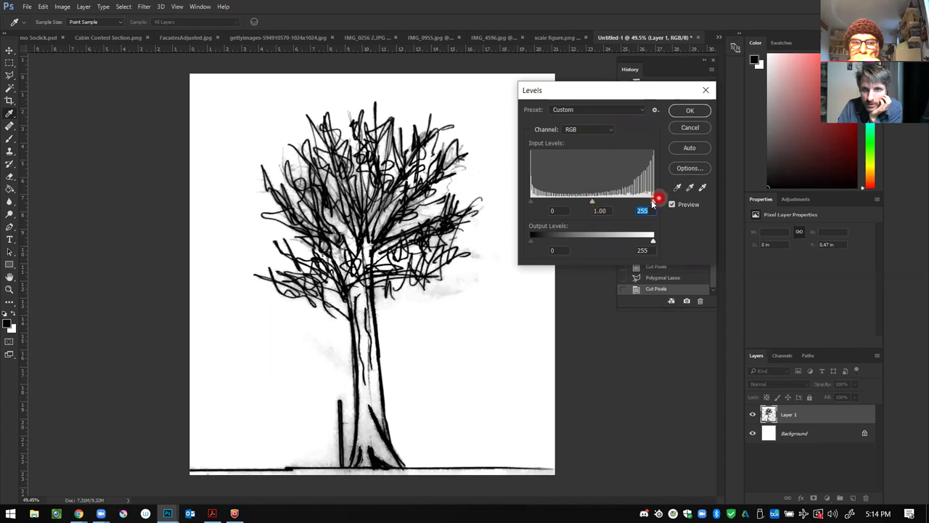
left_click_drag(655, 245, 686, 247)
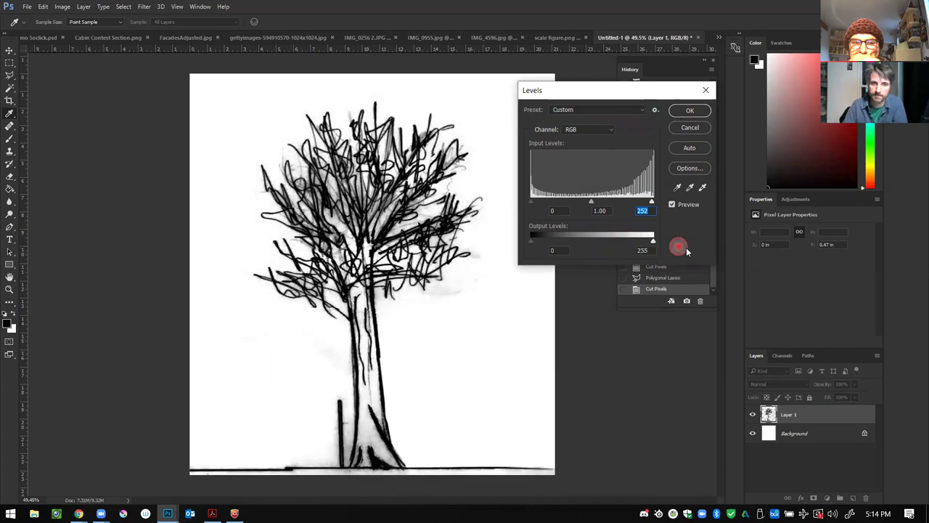
left_click(452, 231)
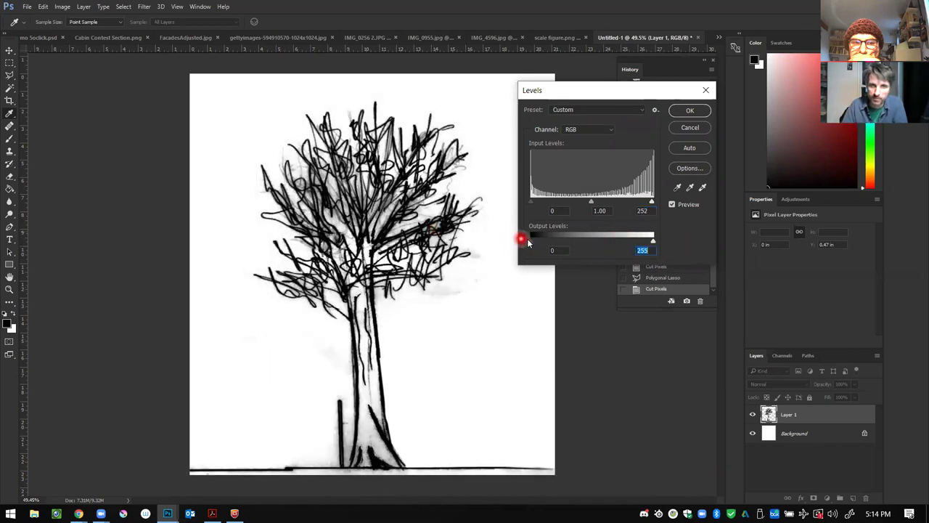
left_click_drag(533, 242, 553, 238)
left_click_drag(590, 246, 514, 243)
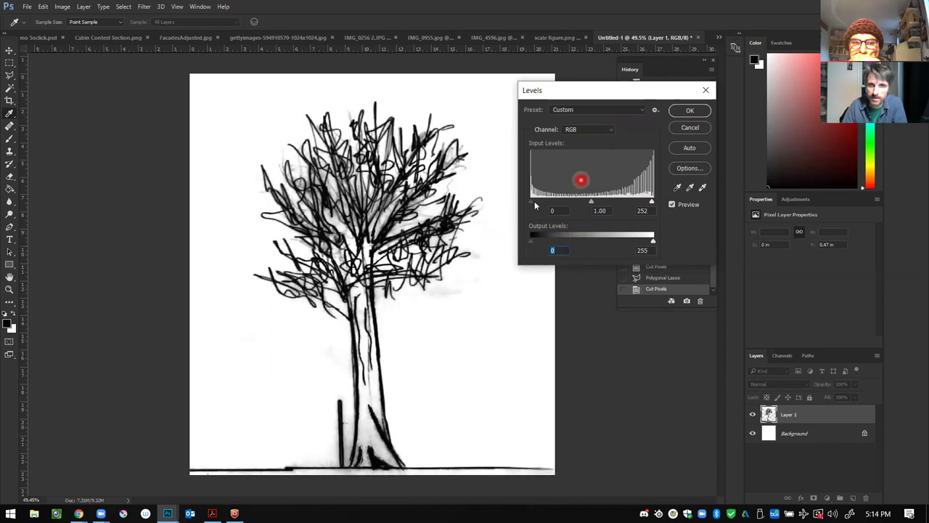
left_click_drag(531, 201, 559, 201)
left_click_drag(652, 201, 608, 201)
left_click(690, 111)
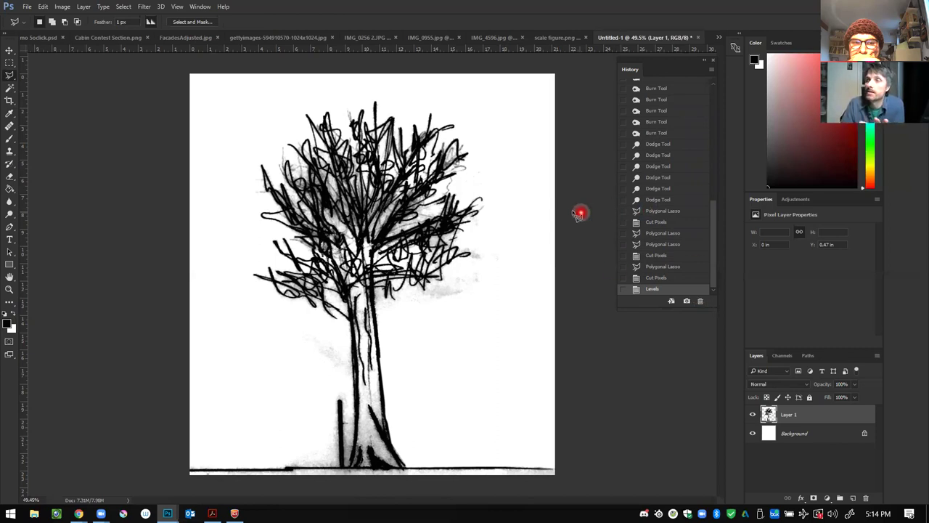
Step: Select the black tree strokes with Color Range, sampling a dark branch and setting the fuzziness to 119
left_click(10, 88)
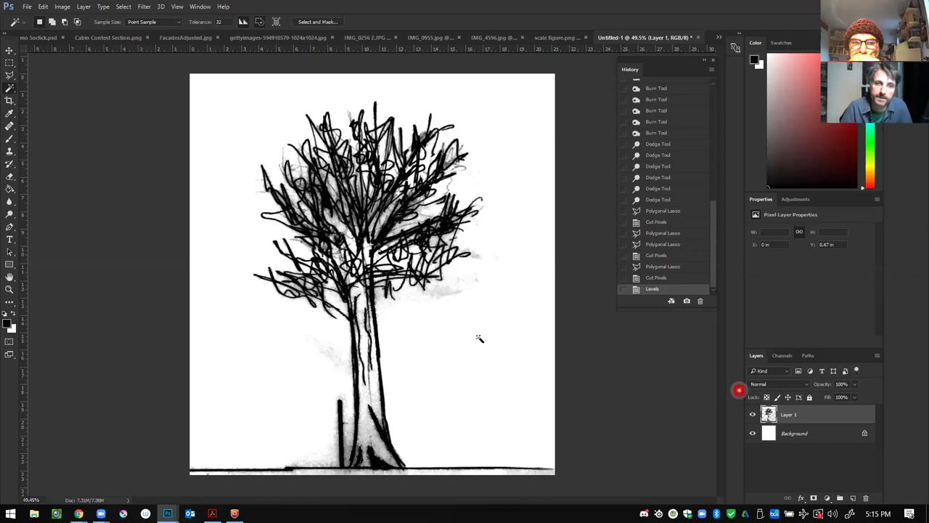
right_click(328, 203)
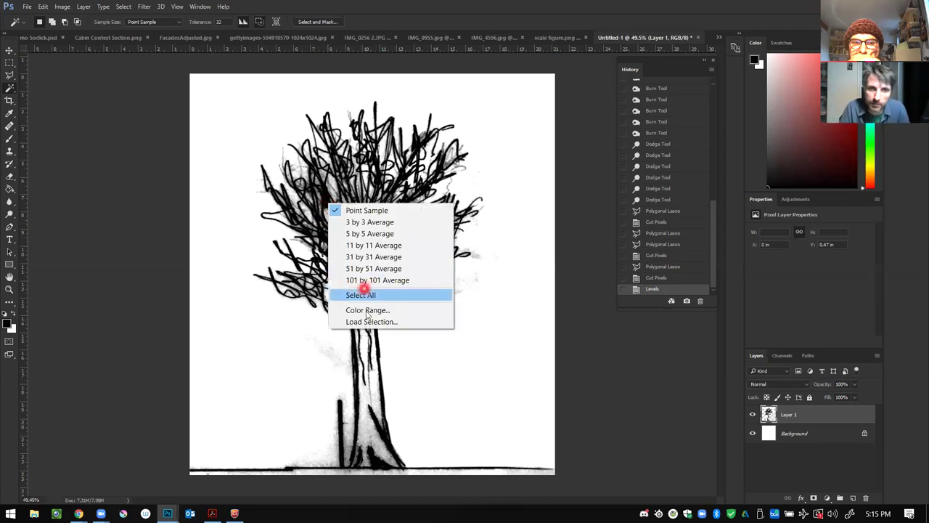
left_click(368, 310)
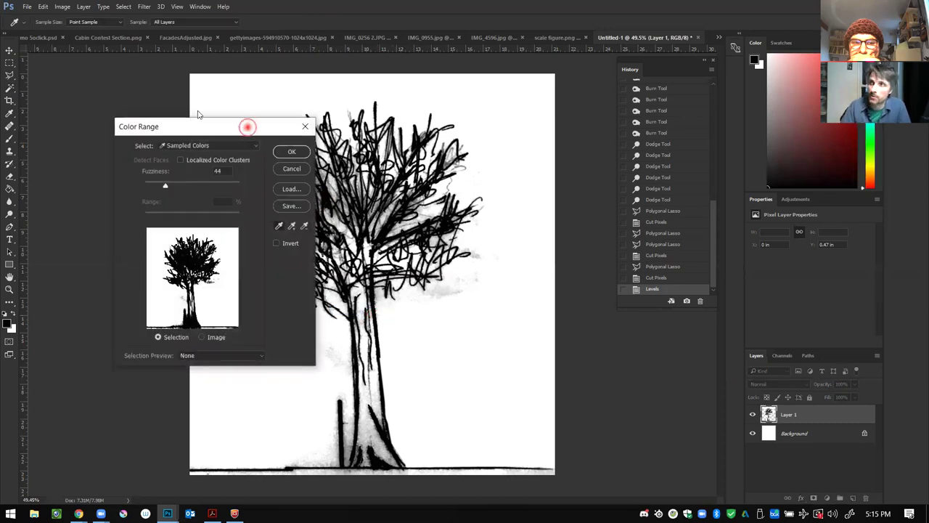
left_click_drag(247, 127, 201, 111)
scroll(323, 190, "up", 3)
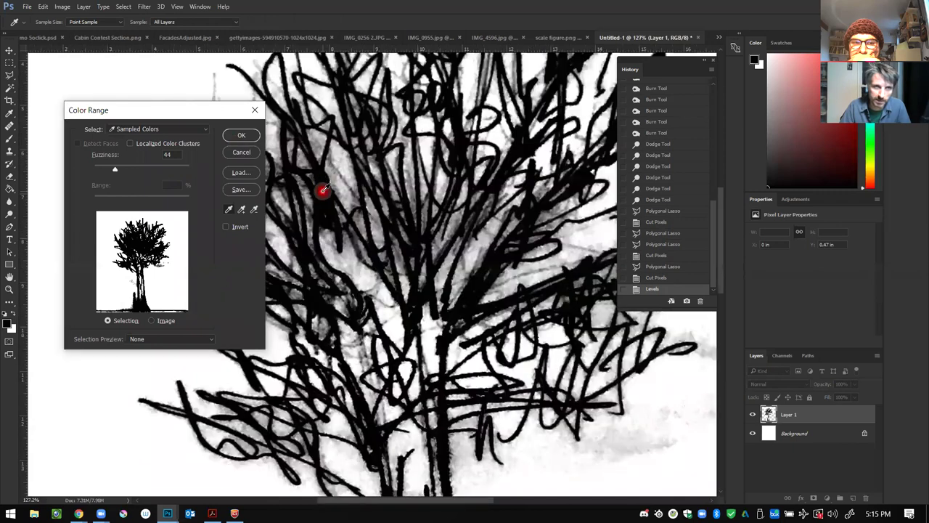
left_click(324, 204)
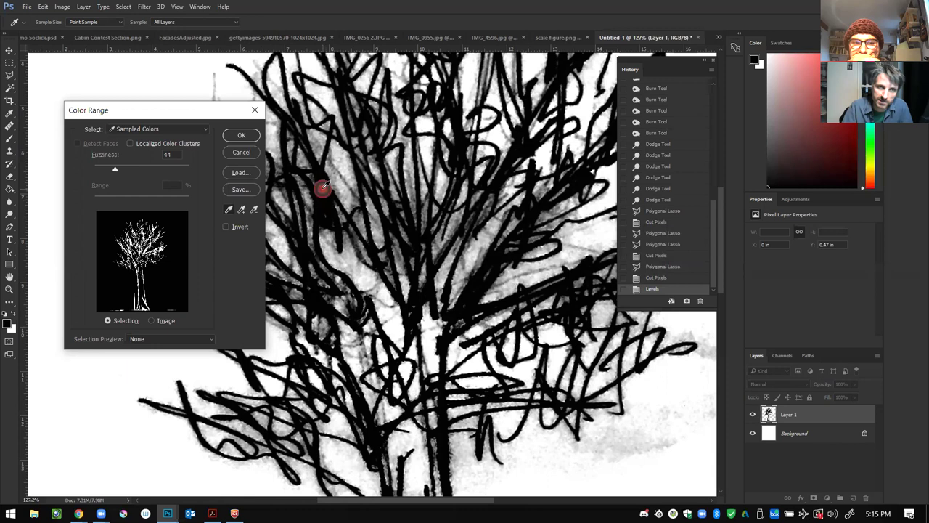
left_click_drag(118, 171, 152, 169)
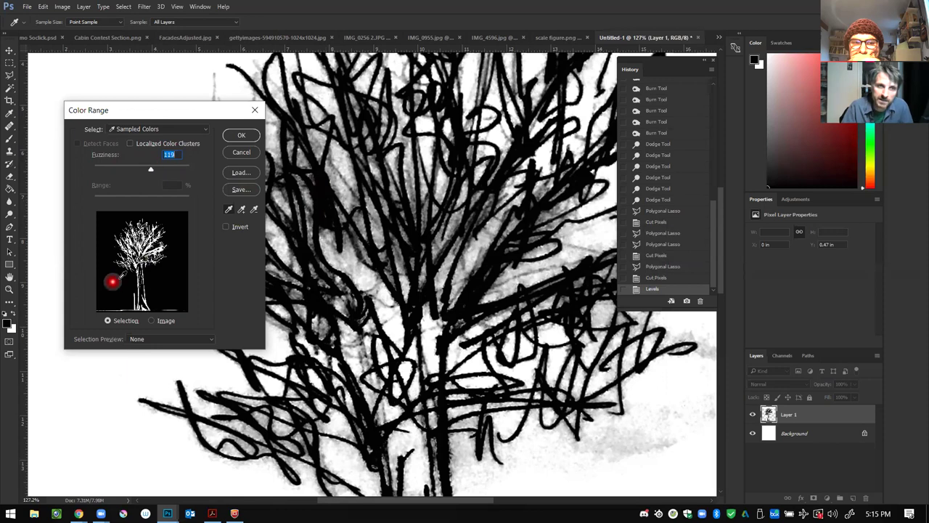
left_click(242, 135)
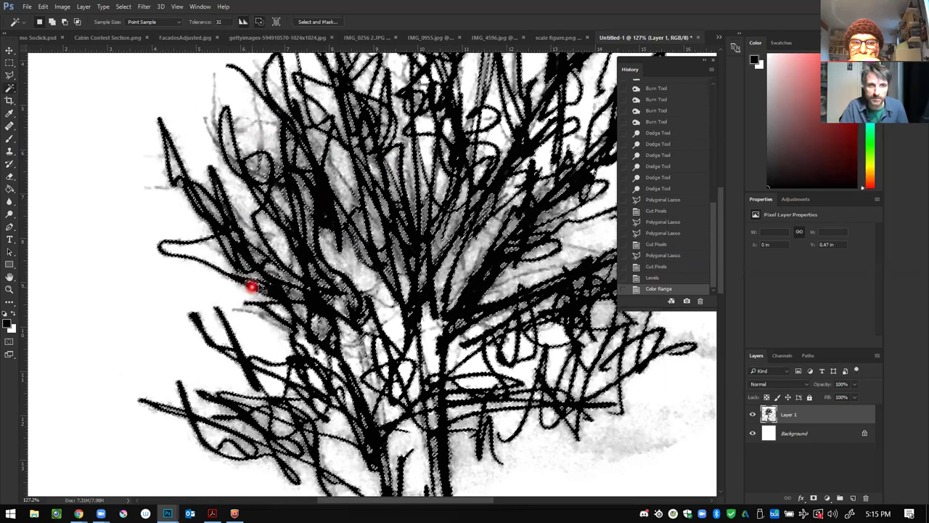
Step: Cut the selected black strokes from the tree drawing and switch to the Photoshop demo PSD with the cabin section
key("ctrl+x")
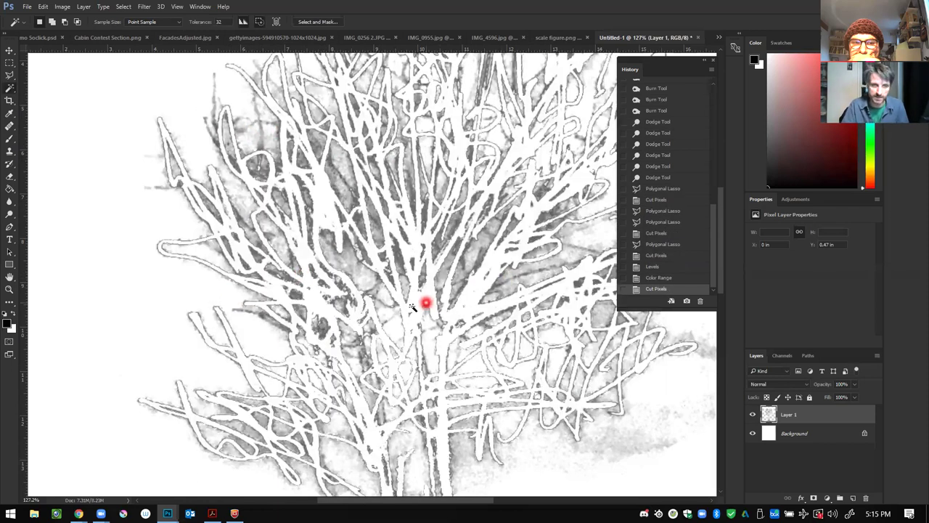
scroll(416, 305, "down", 3)
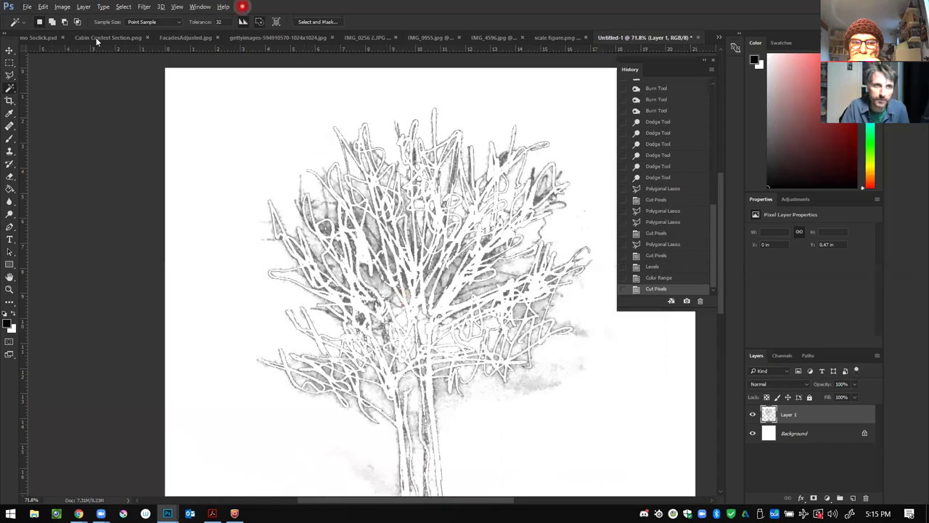
left_click(96, 39)
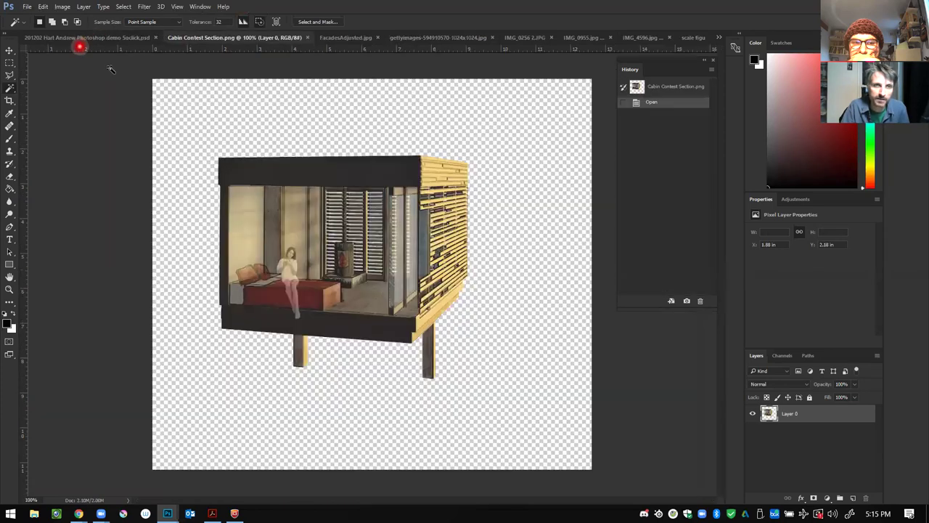
left_click(61, 40)
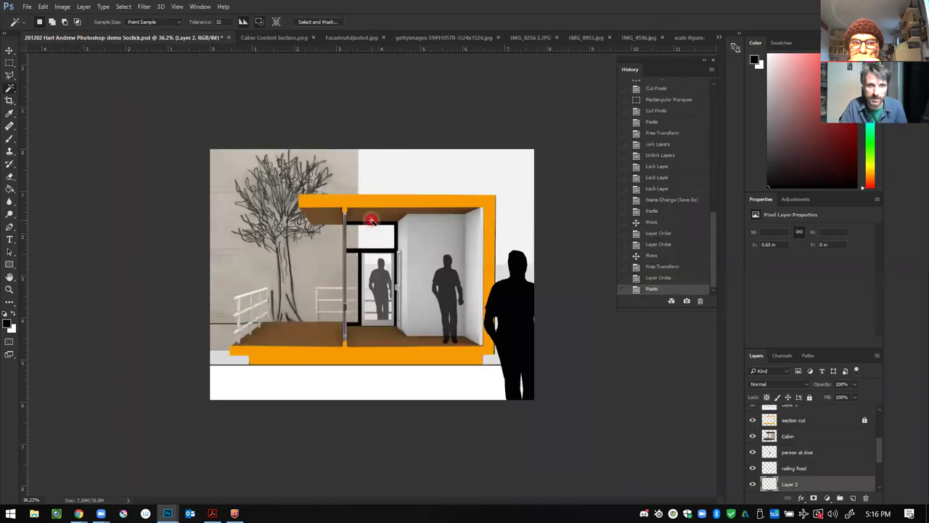
Step: Paste the tree strokes into the section image, reposition them and order their layer directly below Glass lines
left_click(9, 50)
mouse_move(332, 181)
left_mouse_down()
mouse_move(368, 180)
mouse_move(350, 147)
mouse_move(283, 140)
mouse_move(291, 106)
mouse_move(404, 100)
mouse_move(461, 85)
mouse_move(375, 95)
mouse_move(339, 228)
mouse_move(341, 161)
left_mouse_up()
left_click_drag(797, 488, 813, 440)
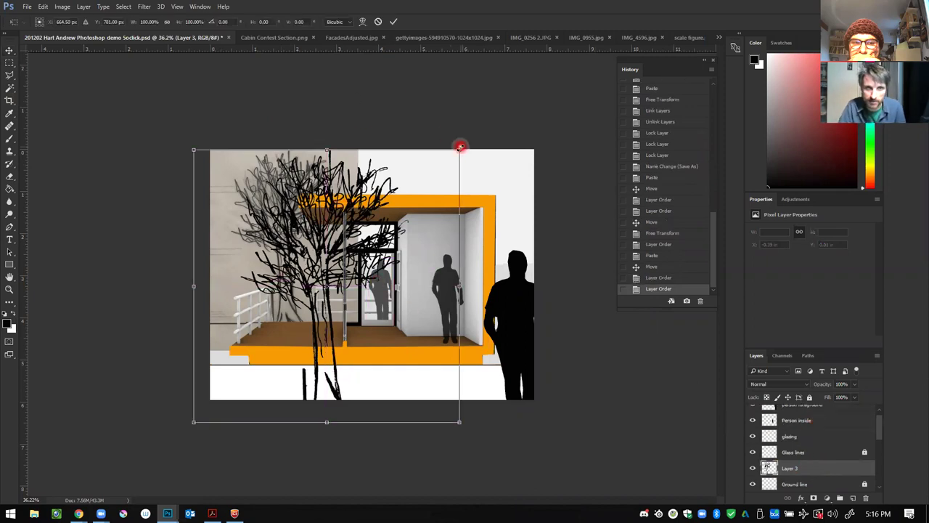
Step: Try scaling the pasted tree to about 75% and placing it over the cabin interior
left_click_drag(459, 149, 343, 260)
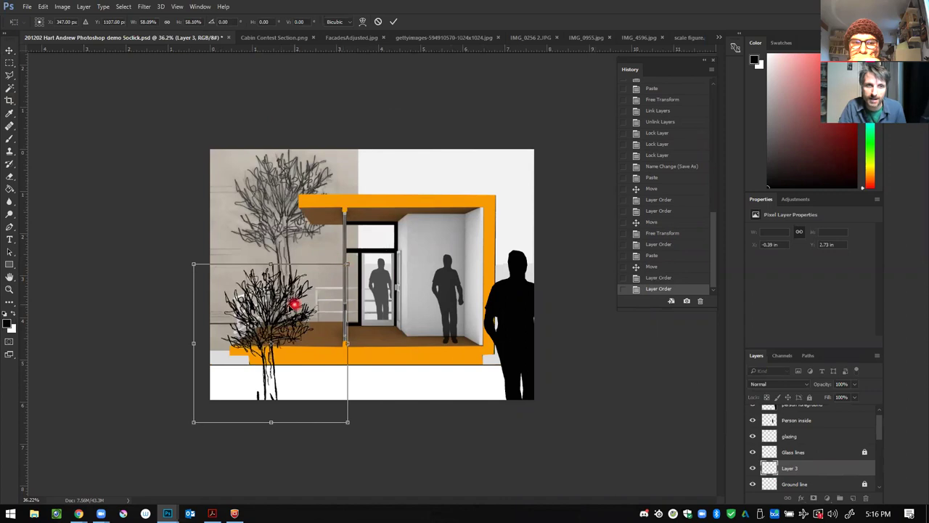
left_click_drag(292, 289, 312, 211)
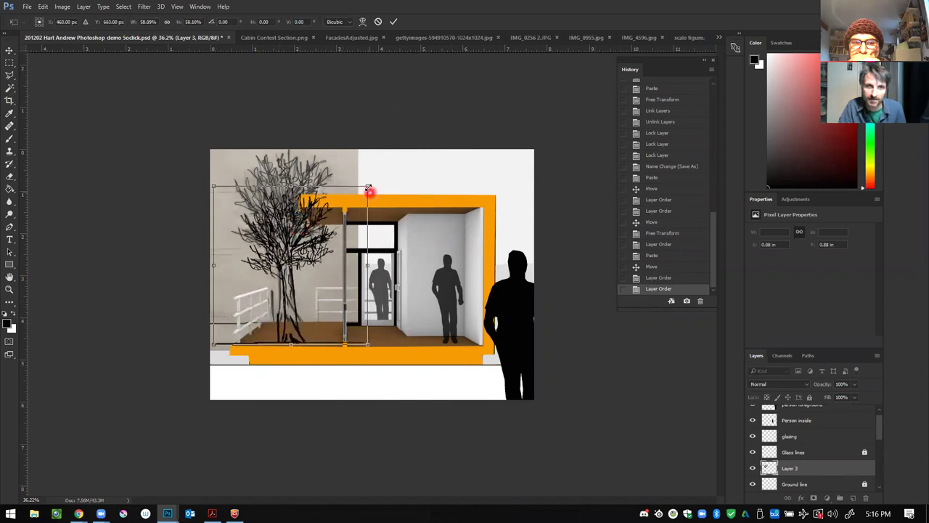
left_click_drag(369, 183, 413, 139)
left_click_drag(318, 201, 432, 203)
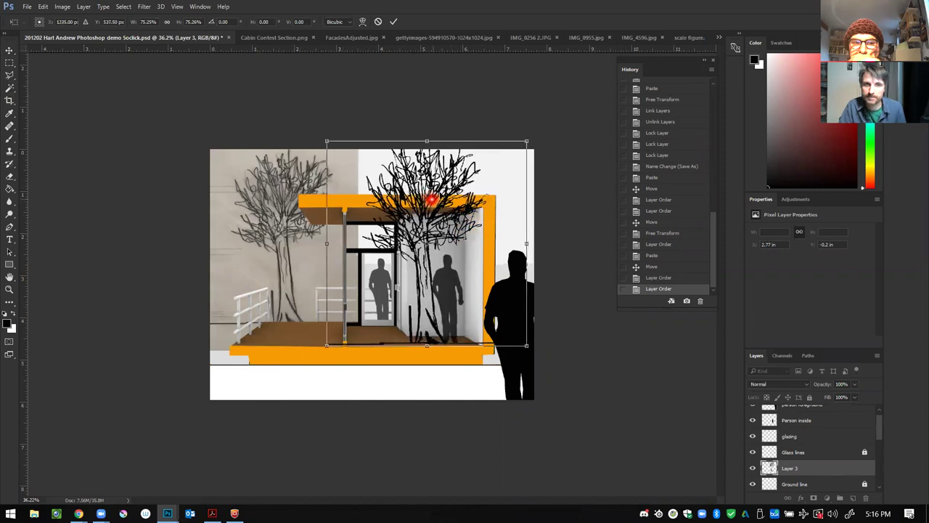
scroll(441, 191, "up", 5)
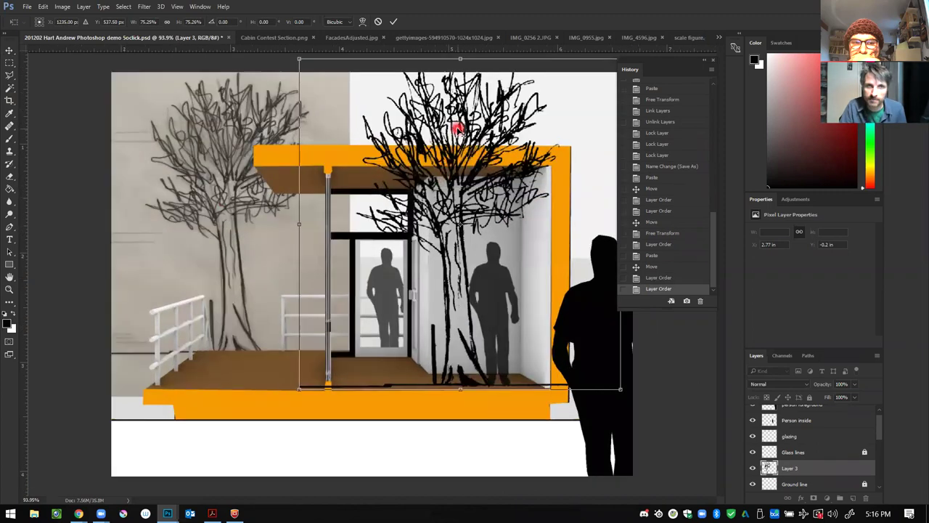
scroll(440, 139, "down", 3)
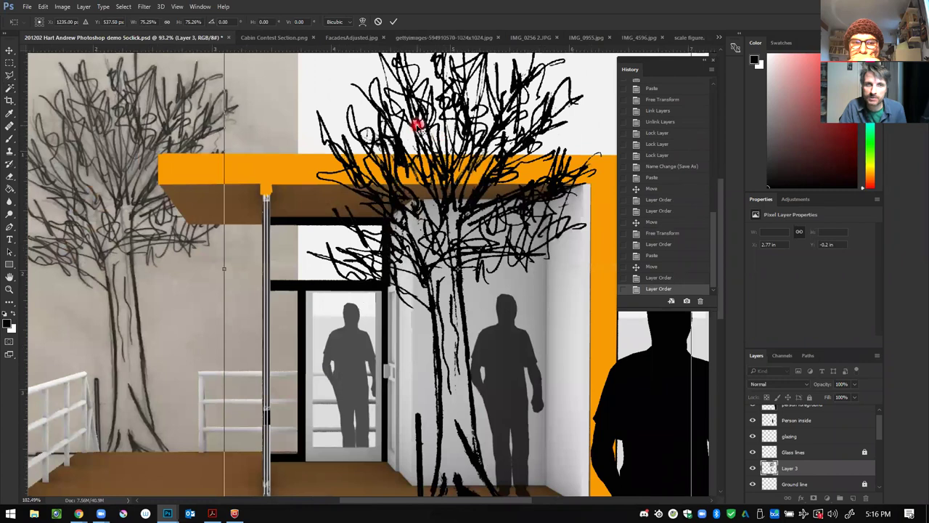
scroll(416, 124, "up", 2)
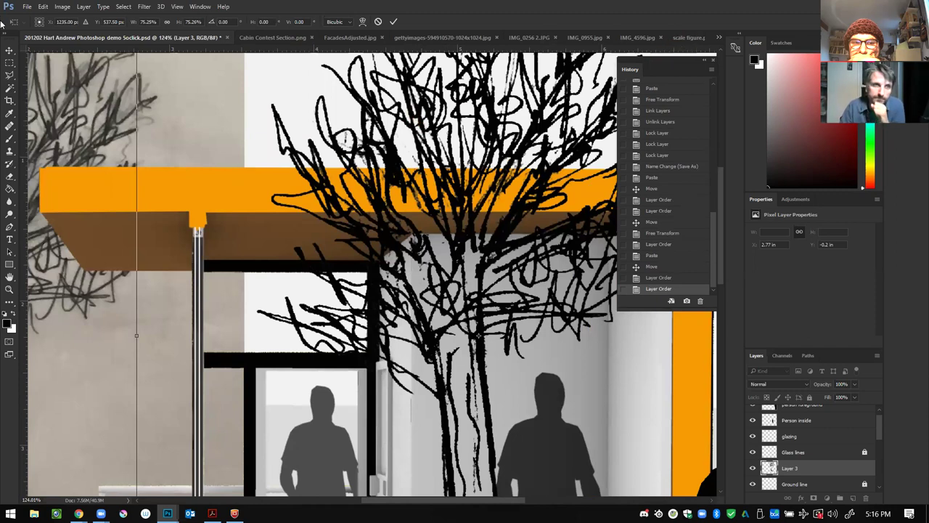
left_click(686, 37)
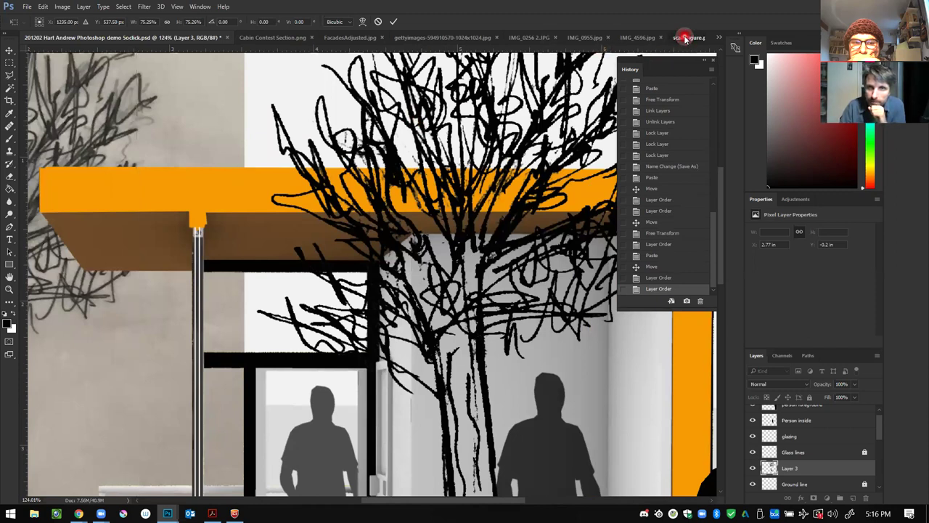
left_click(698, 37)
left_click(451, 194)
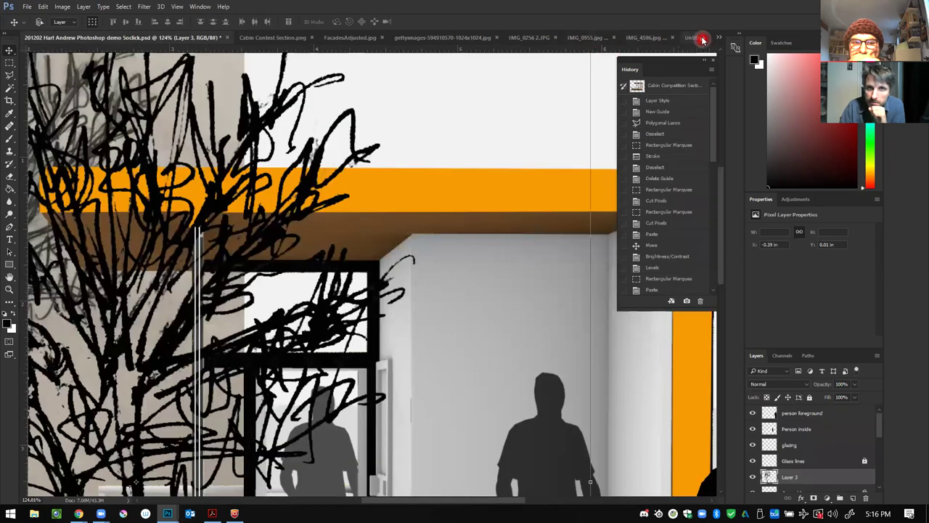
Step: Return to the Untitled-1 tree drawing and revert its history to the Levels state
left_click(702, 40)
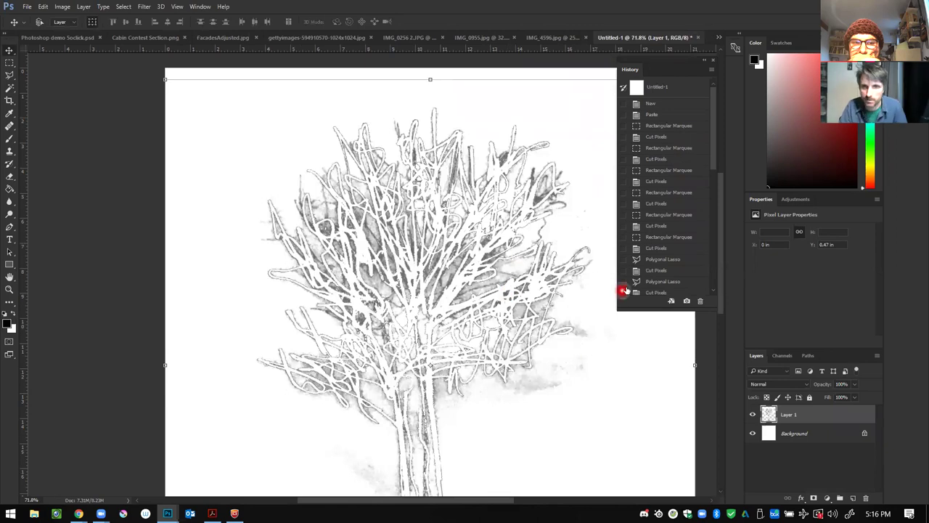
scroll(664, 253, "down", 5)
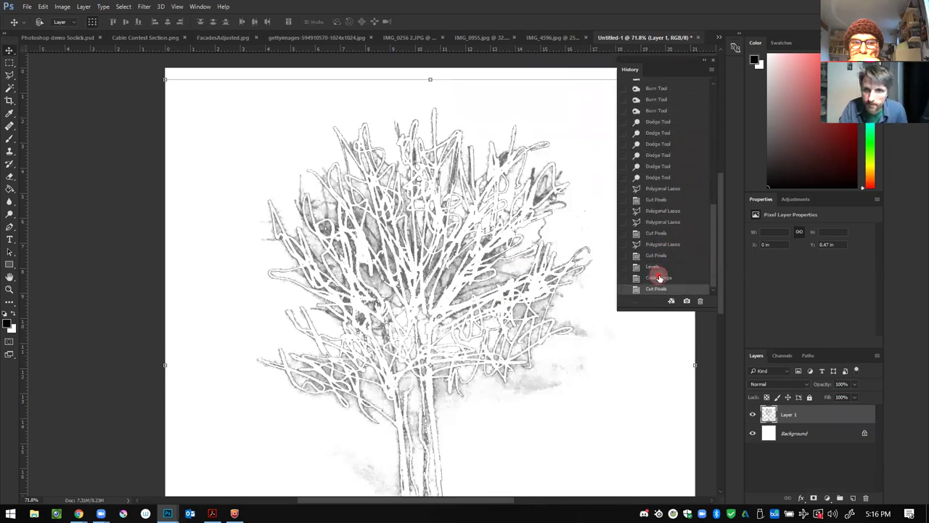
left_click(658, 277)
left_click(658, 266)
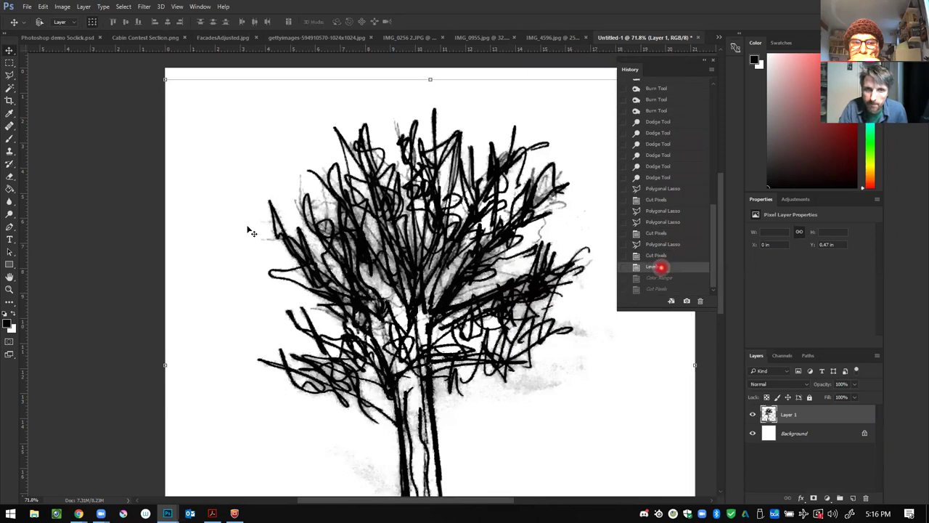
Step: Open Color Range on the tree drawing with the Magic Wand active and sample the white paper background
left_click(8, 63)
scroll(249, 210, "down", 3)
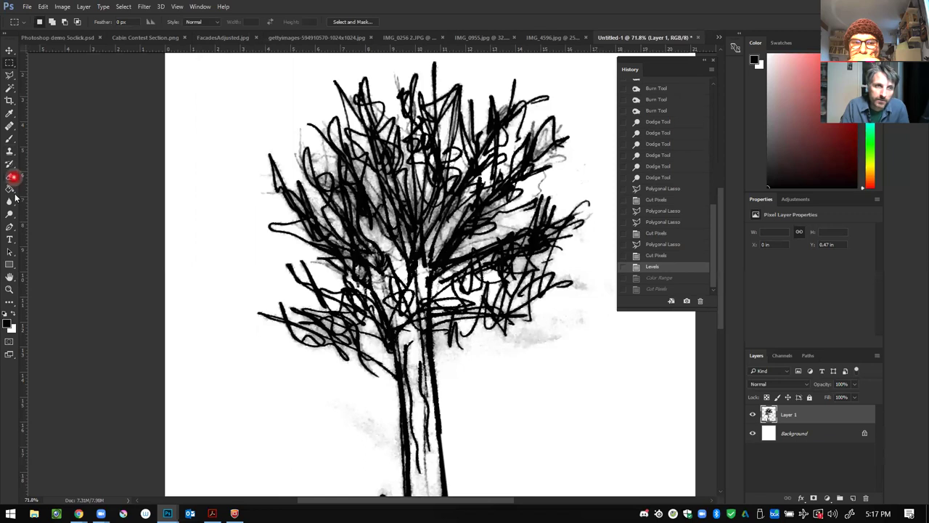
key("w")
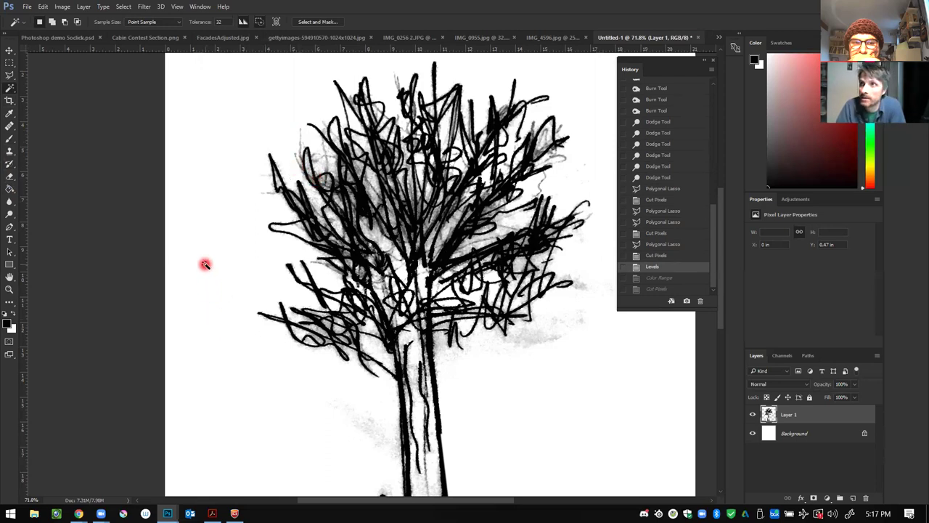
right_click(206, 265)
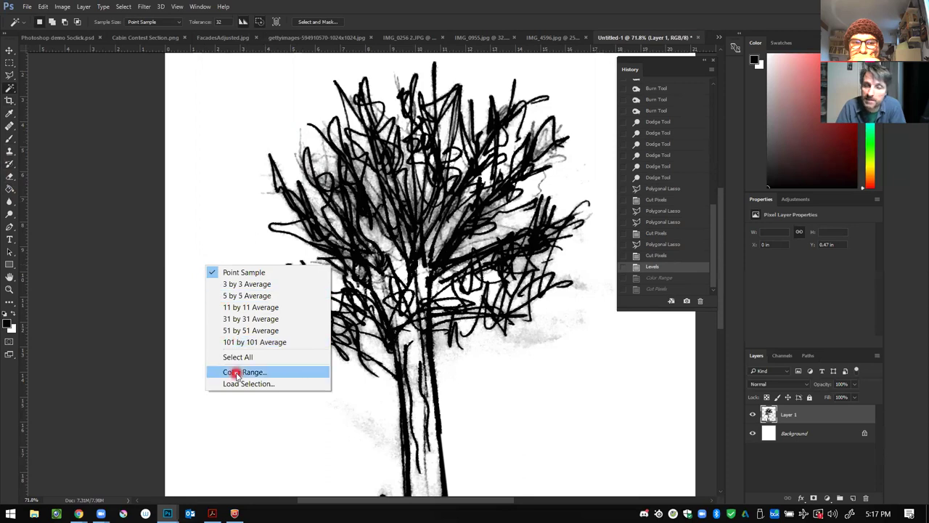
right_click(199, 196)
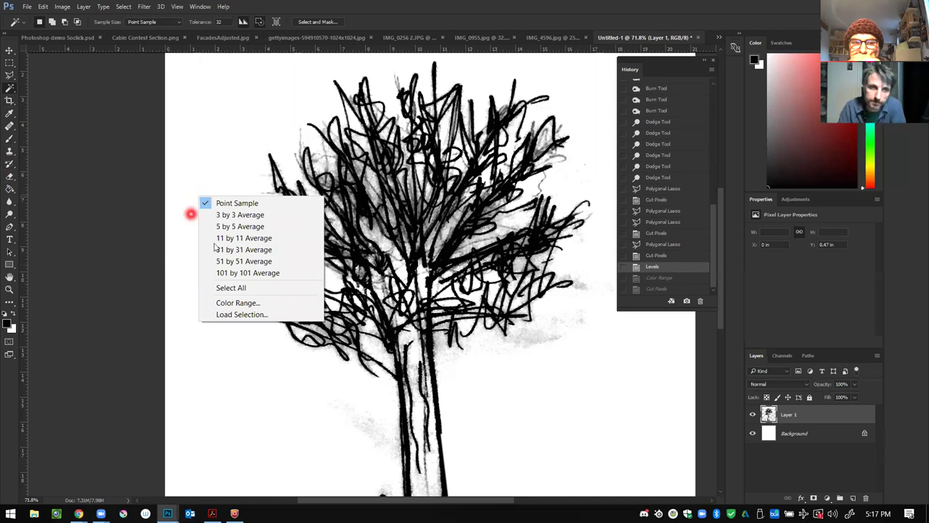
left_click(226, 303)
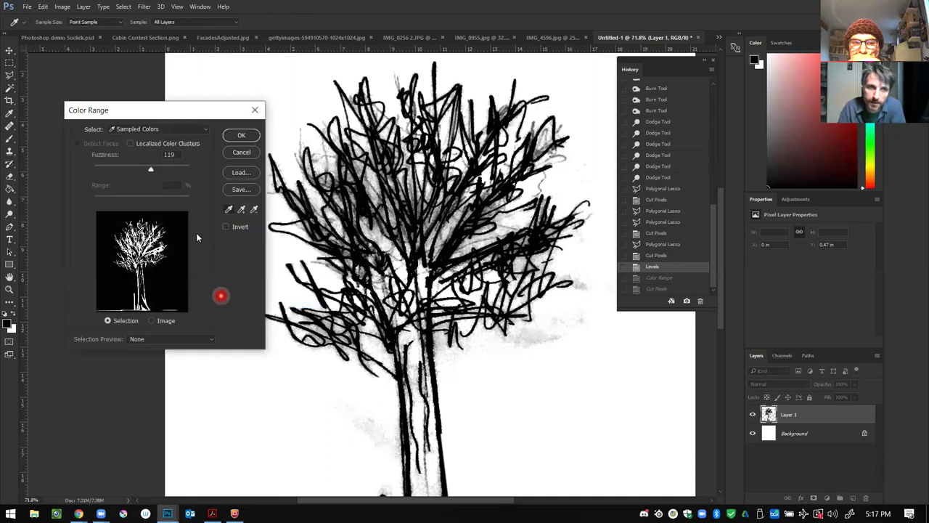
left_click(176, 221)
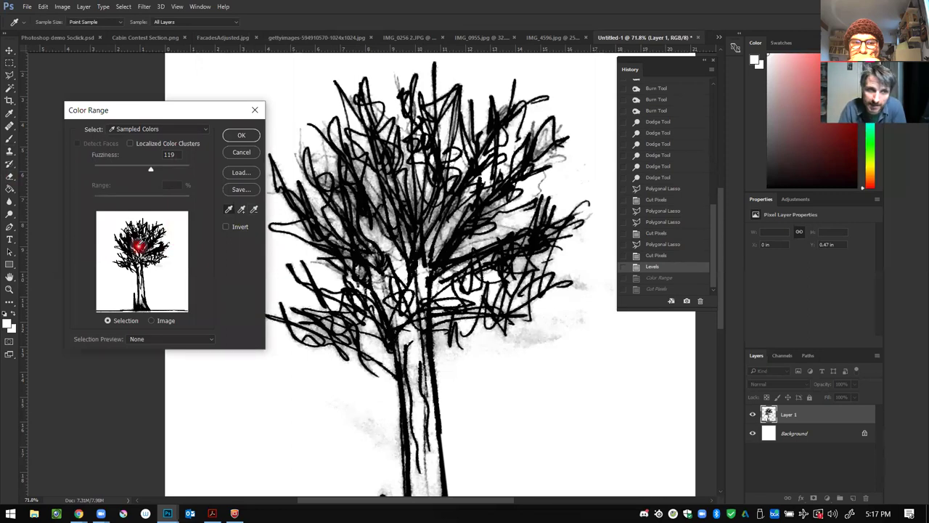
left_click(136, 240)
left_click(177, 229)
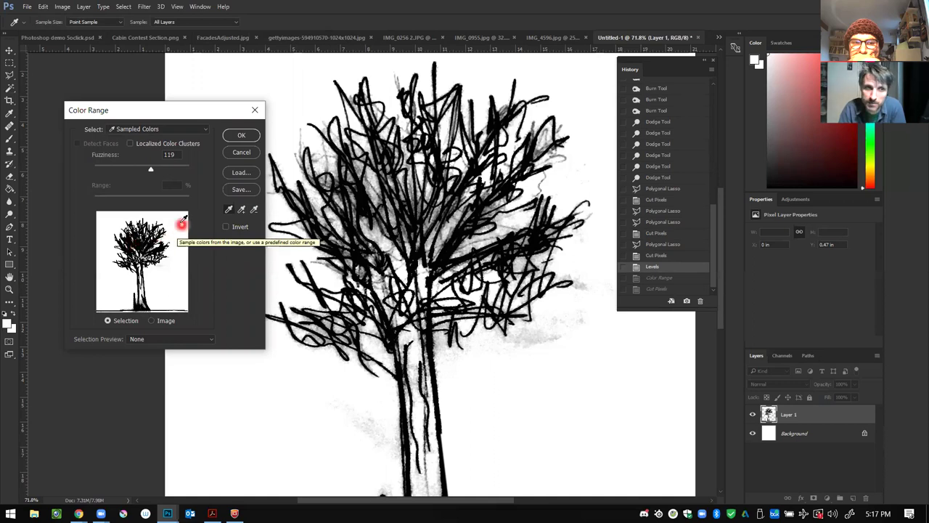
left_click(170, 201)
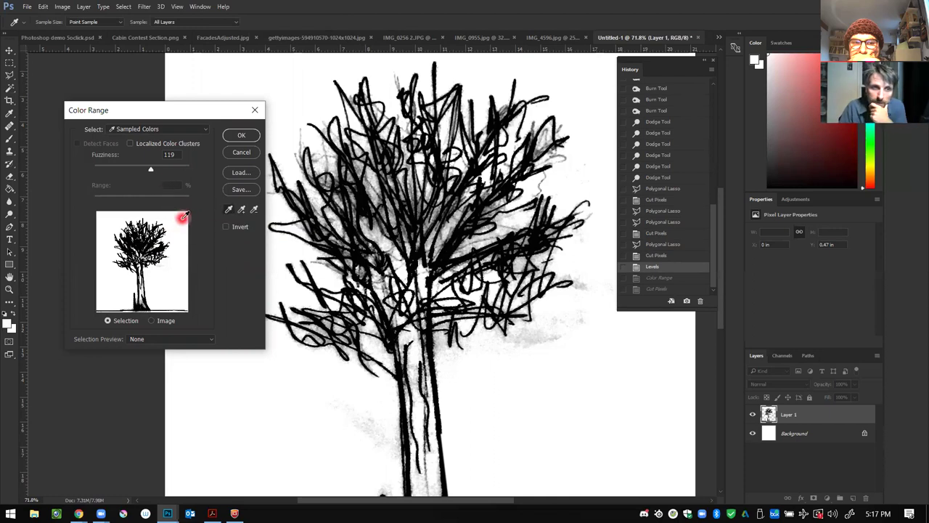
Step: Try selecting the sampled white with Fuzziness 0, and clear the resulting selection
left_click_drag(155, 171, 93, 169)
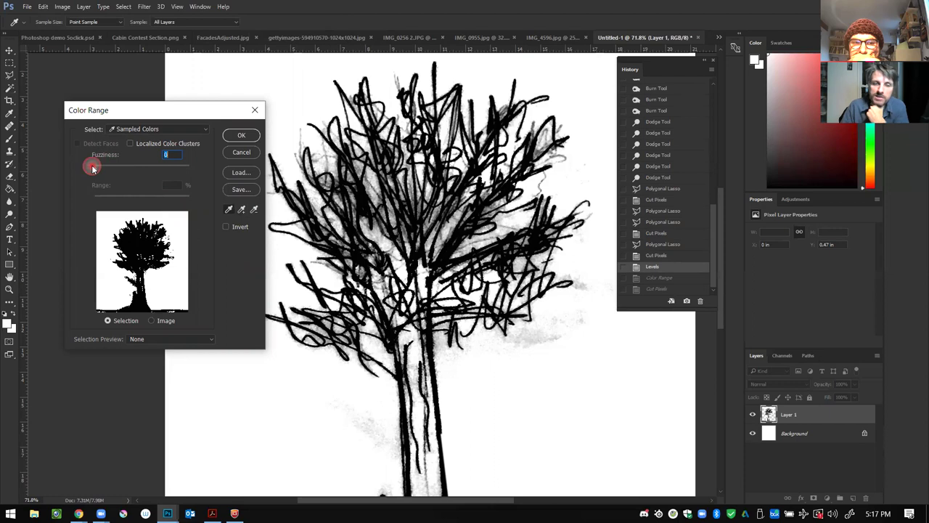
left_click(240, 135)
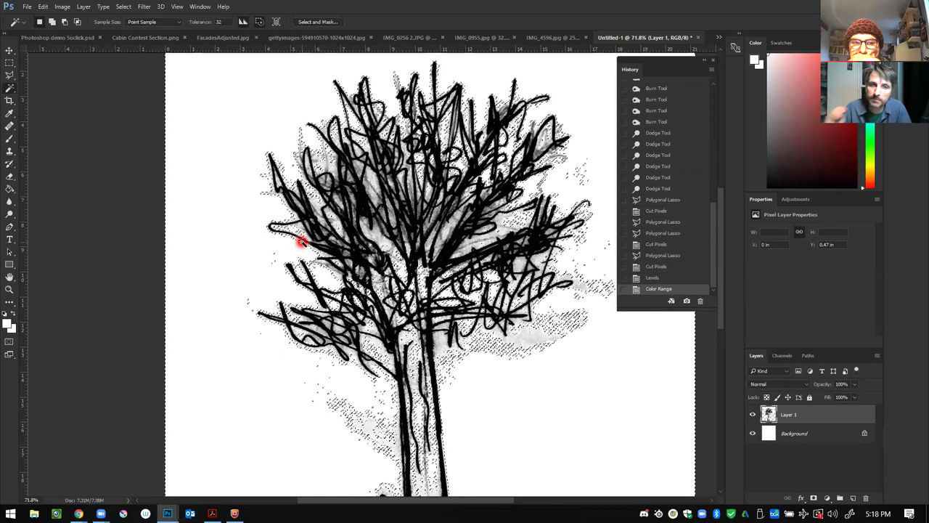
right_click(225, 189)
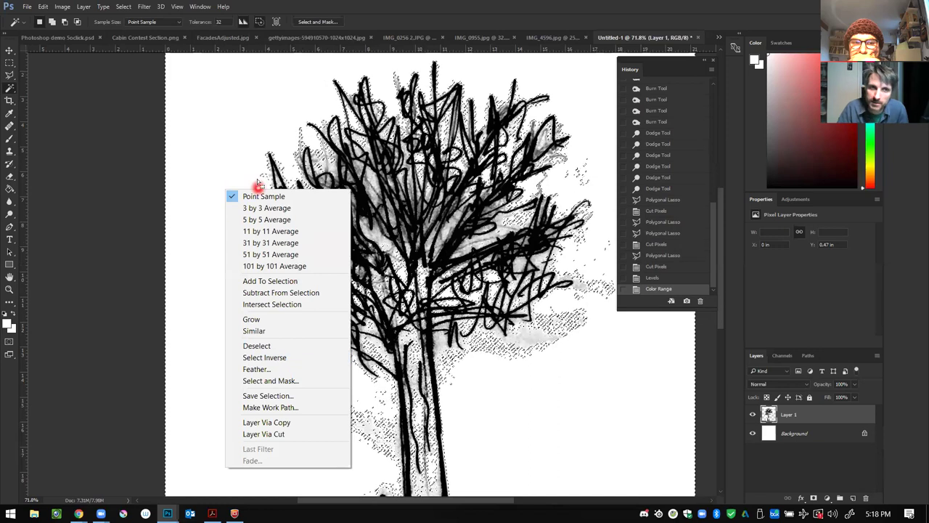
key("ctrl+d")
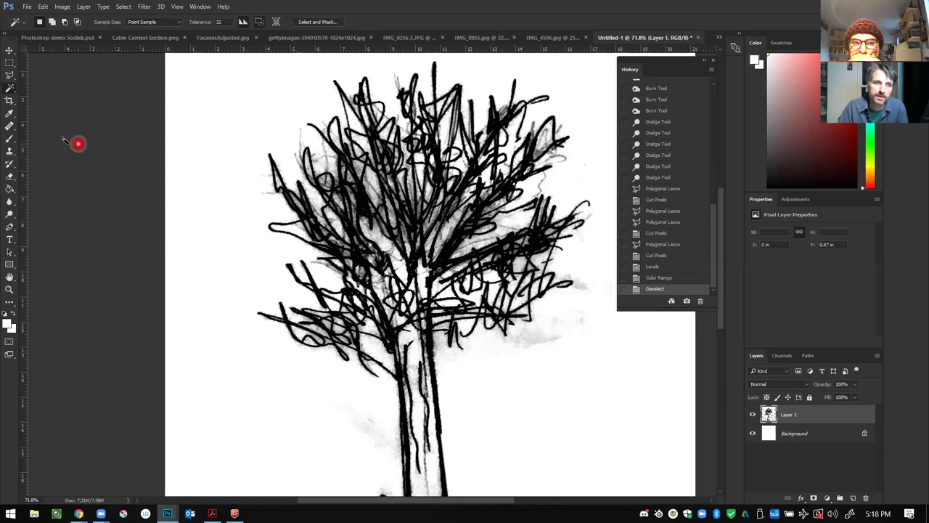
Step: Select the white paper around the tree using Color Range with Sampled Colors and Fuzziness 0
left_click(218, 138)
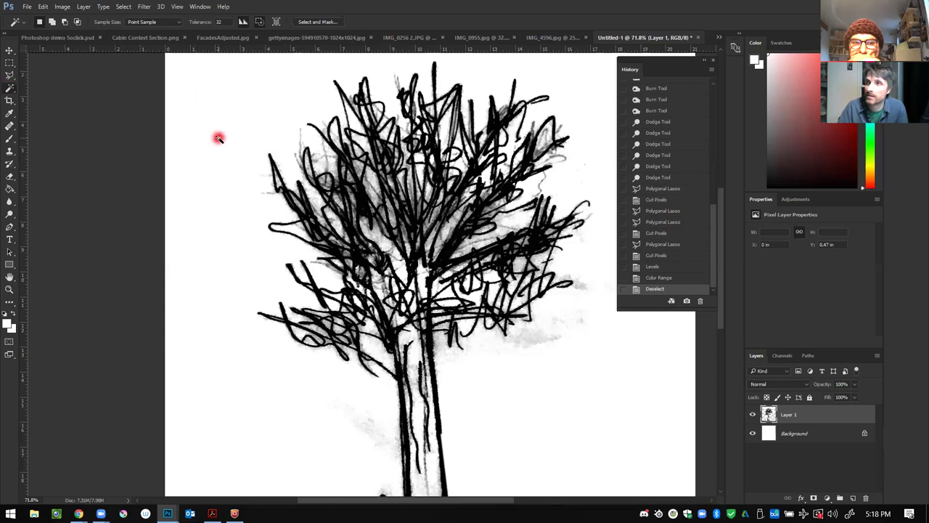
right_click(218, 138)
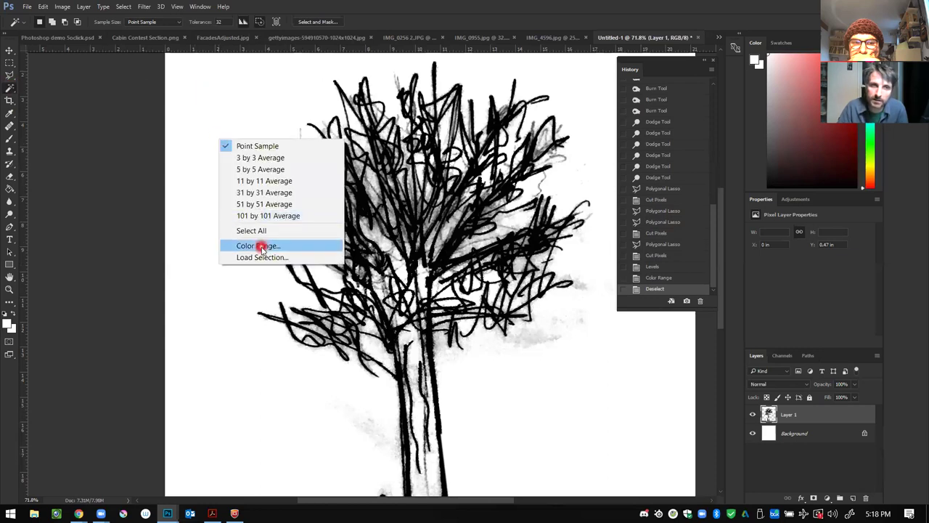
left_click(248, 249)
left_click(193, 220)
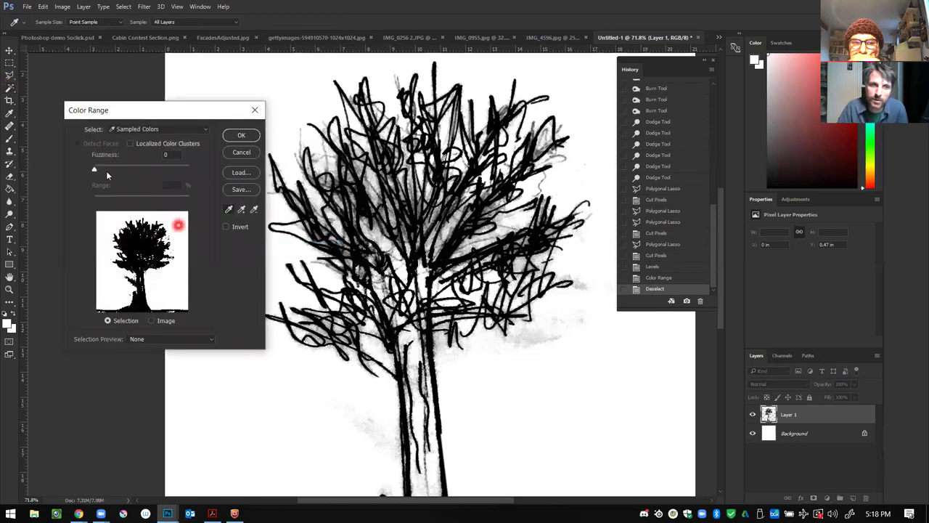
mouse_move(98, 171)
left_mouse_down()
mouse_move(135, 168)
mouse_move(92, 164)
left_mouse_up()
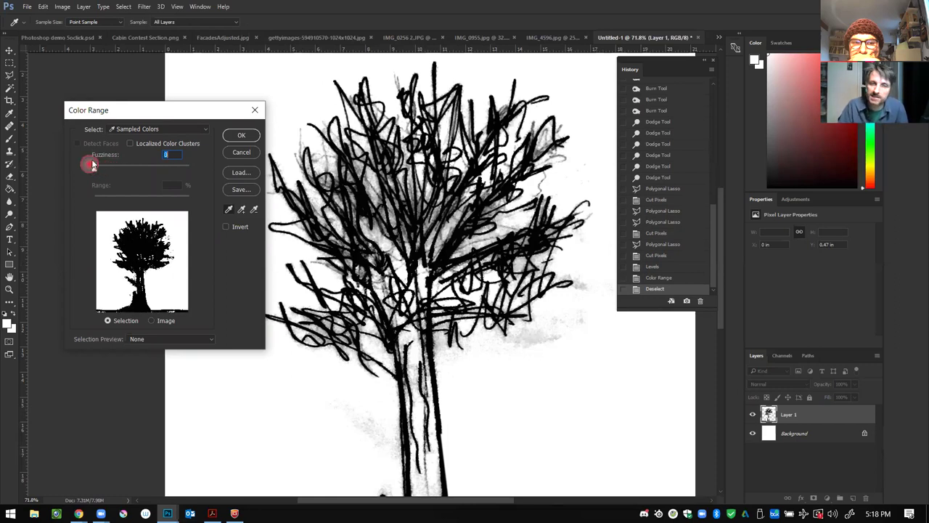
left_click(244, 134)
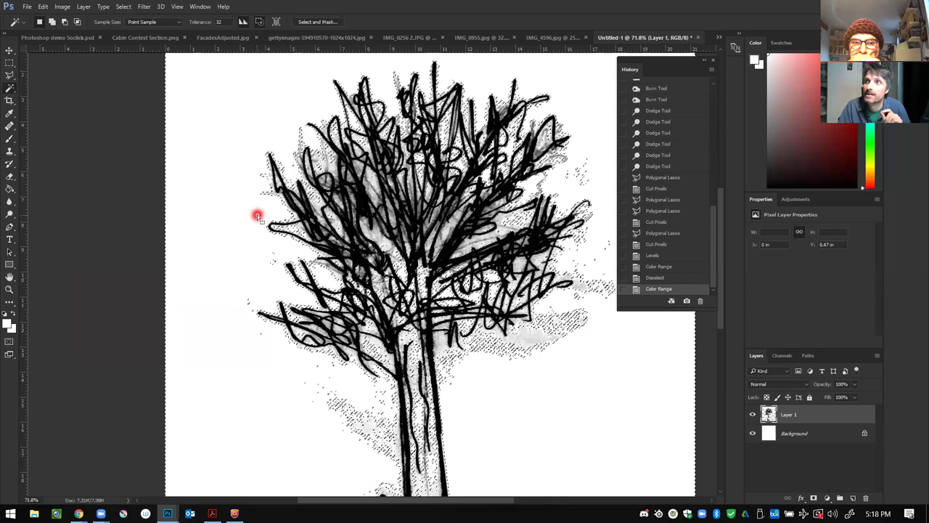
Step: Invert the background selection and cut the tree together with its grey shading from Layer 1
right_click(259, 217)
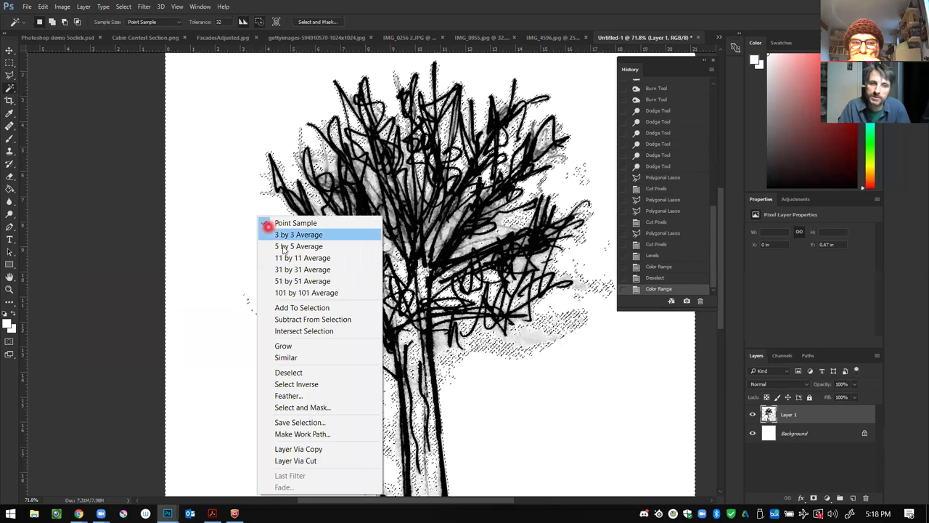
left_click(316, 382)
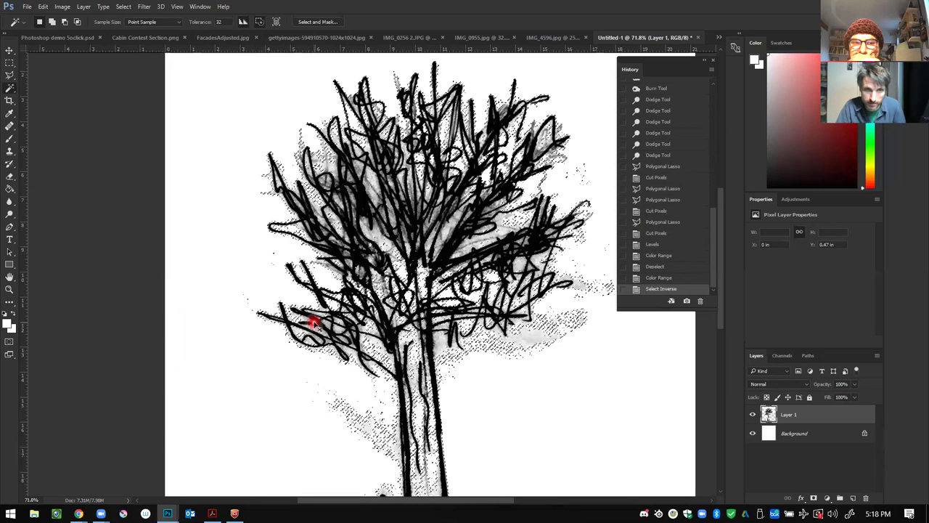
key("ctrl+x")
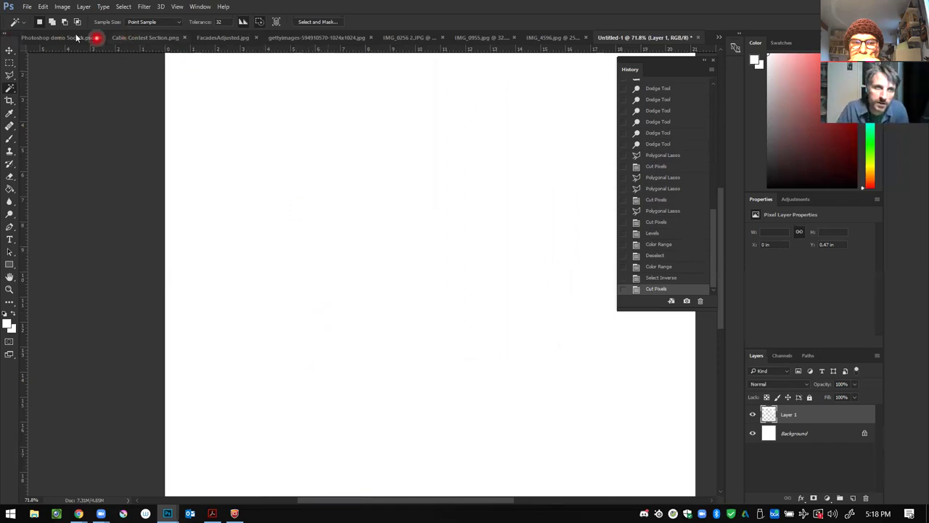
Step: Paste the shaded tree into the Photoshop demo cabin section and reposition it over the existing tree in front of the deck
left_click(59, 37)
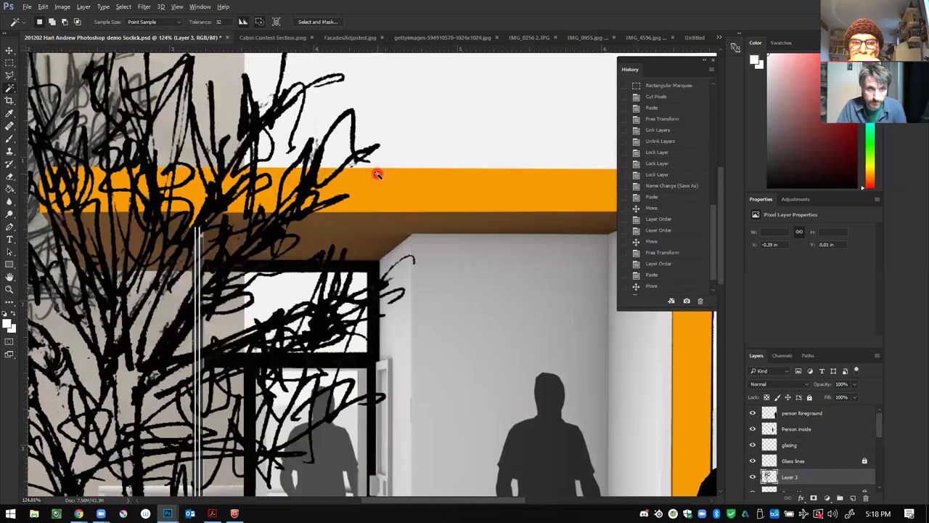
scroll(377, 174, "down", 5)
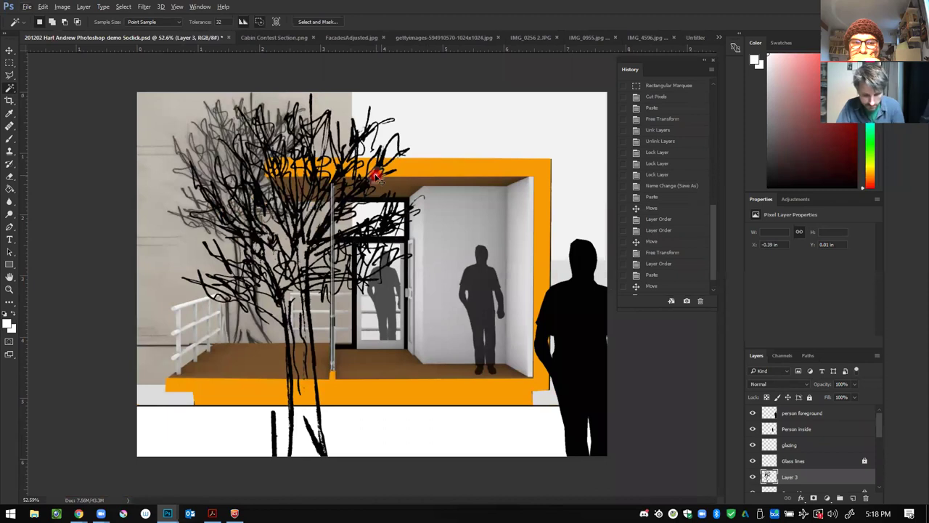
key("ctrl+v")
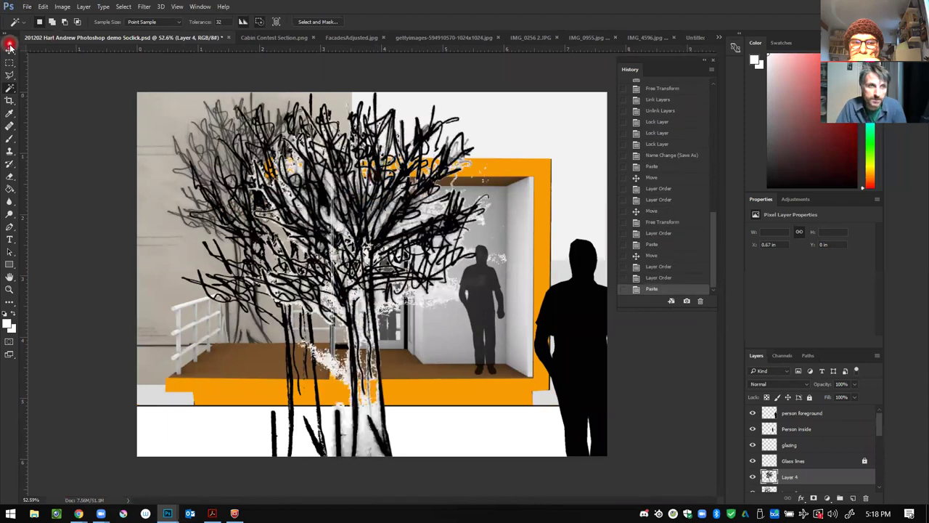
left_click(9, 50)
left_click_drag(373, 197, 460, 172)
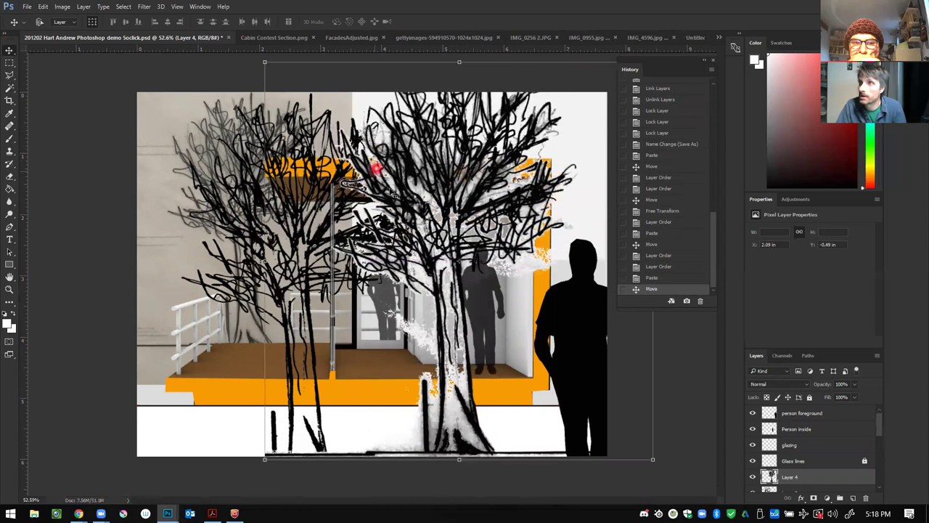
left_click_drag(473, 266, 456, 283)
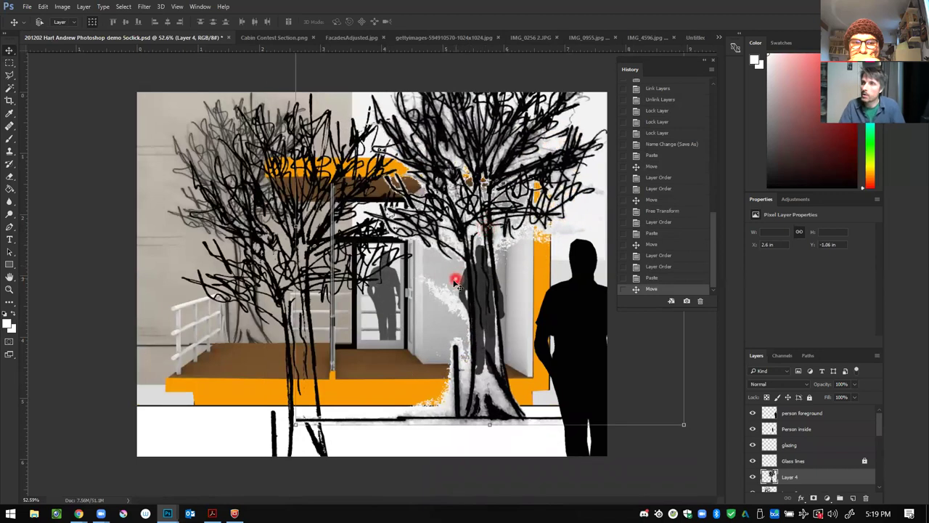
left_click_drag(482, 208, 339, 263)
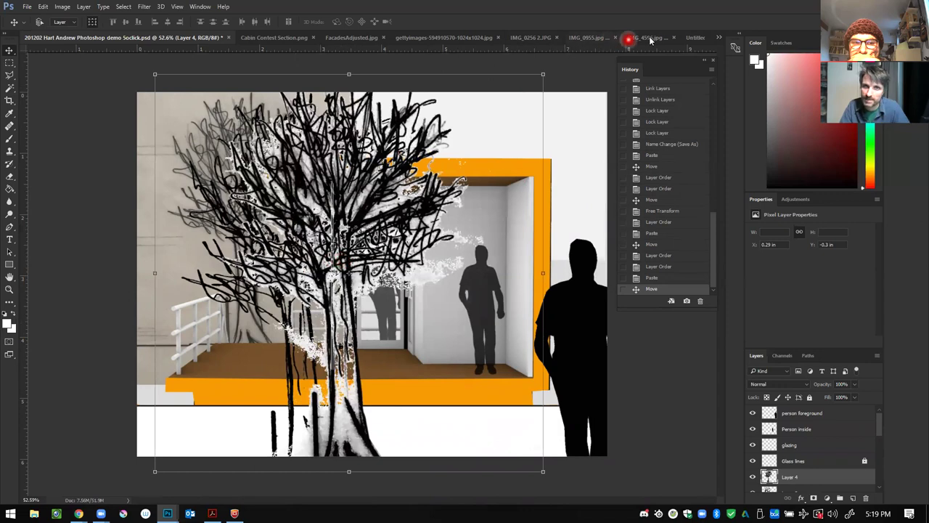
Step: Return to the Untitled-1 tree drawing and revert its history to the Deselect state
left_click(693, 37)
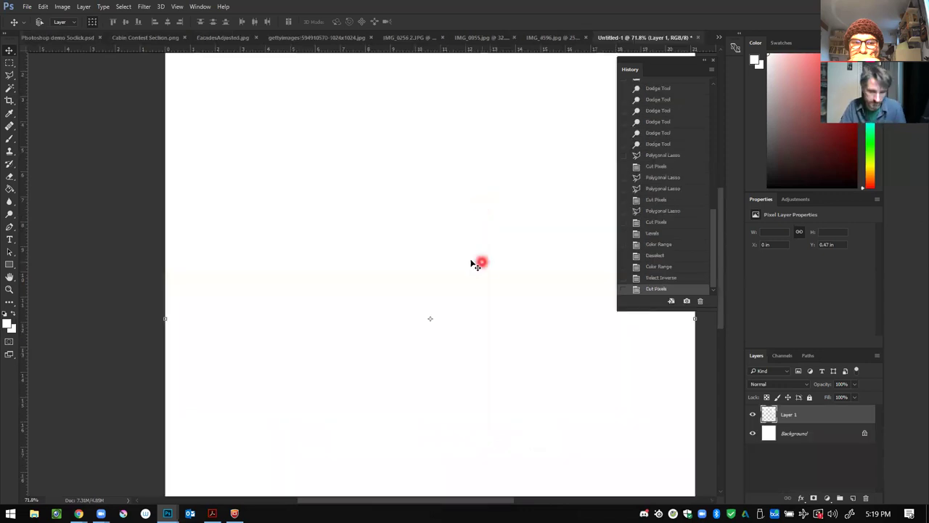
left_click(658, 256)
left_click(663, 245)
left_click(669, 253)
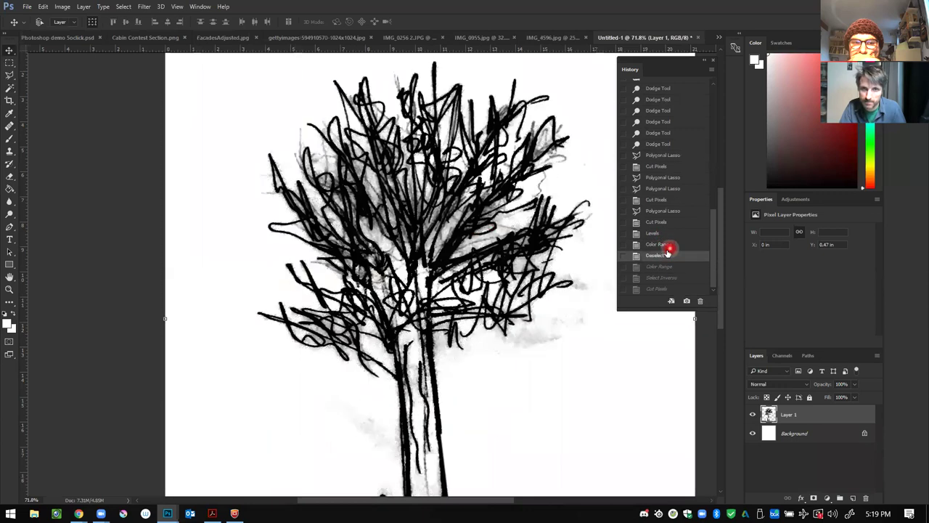
Step: Select the white and near-white paper around the tree using Color Range with Fuzziness 59
left_click(9, 87)
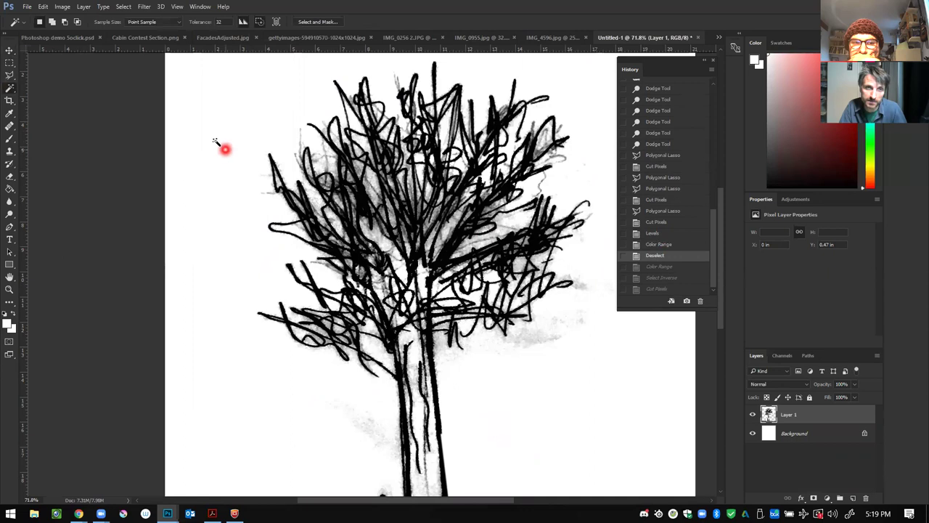
right_click(216, 145)
left_click(261, 248)
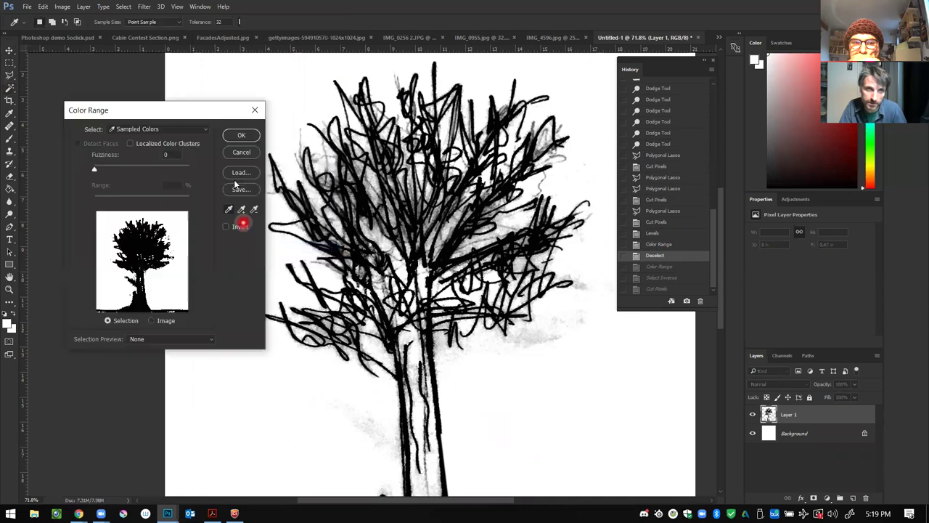
left_click_drag(97, 170, 131, 169)
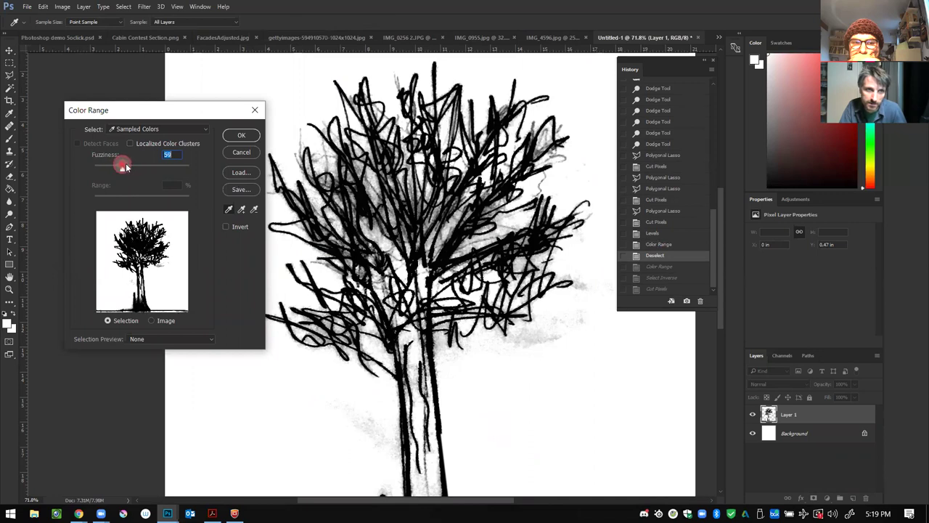
left_click(242, 138)
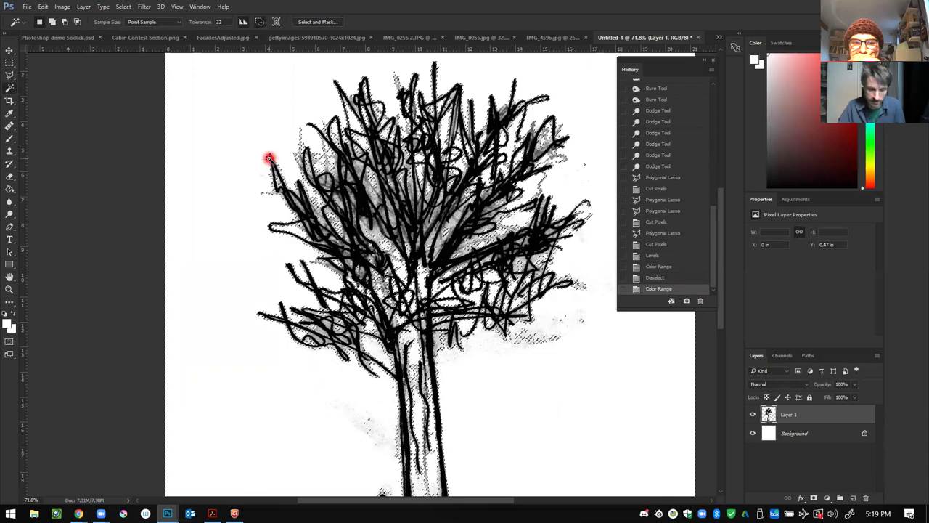
Step: Invert the Fuzziness 59 selection and cut the tree pixels from Layer 1
right_click(198, 215)
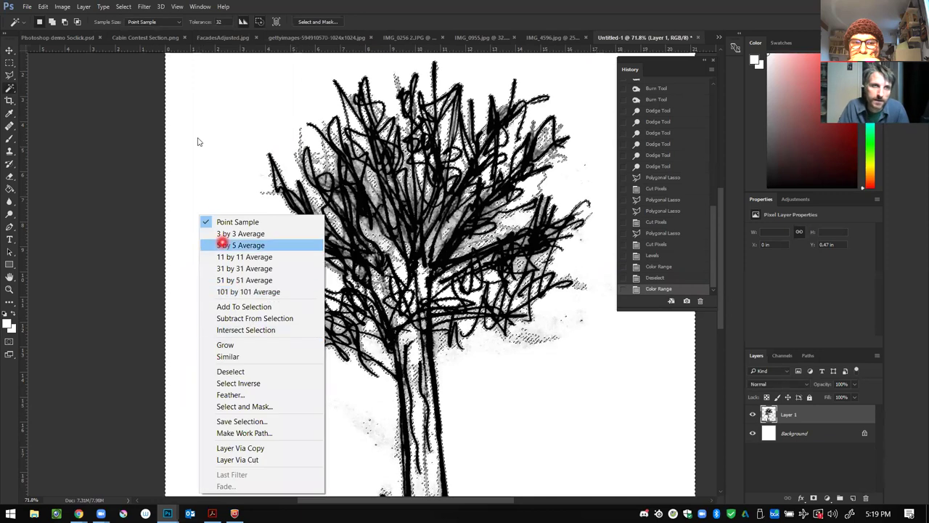
left_click(271, 383)
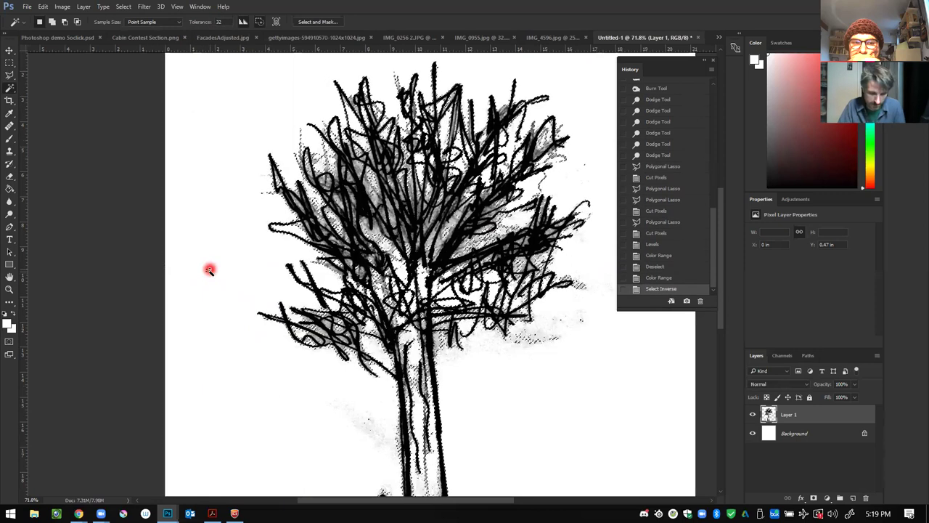
key("ctrl+x")
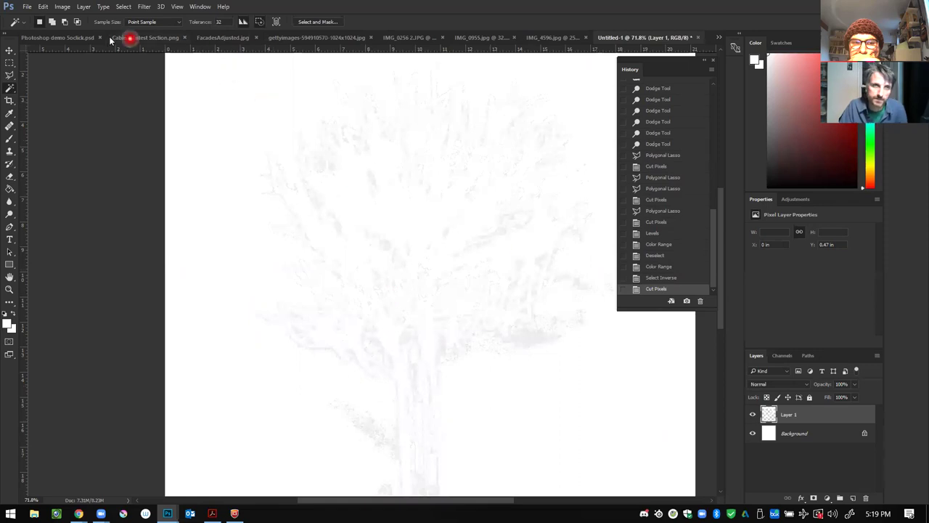
Step: Paste the cut tree pixels into the Photoshop demo cabin section and move them over the cabin's enclosed room
left_click(81, 41)
key("ctrl+v")
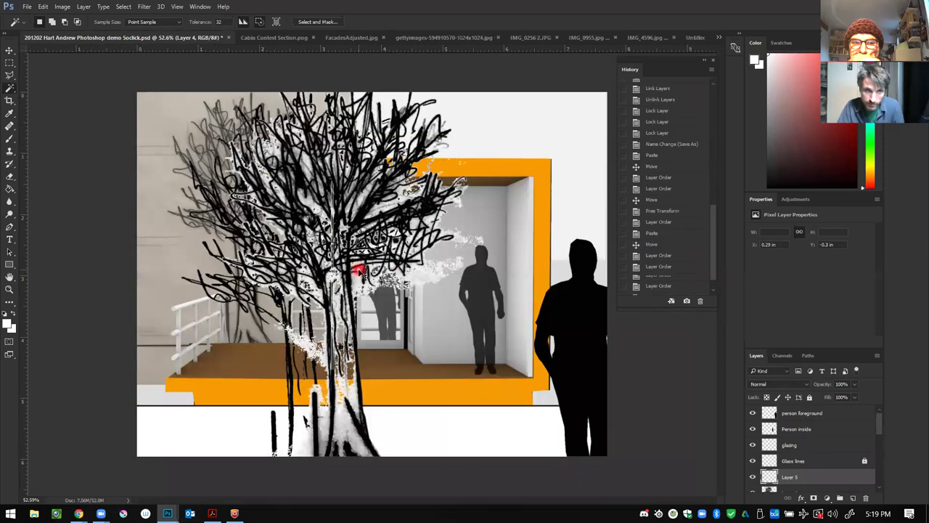
left_click(7, 53)
left_click_drag(392, 238, 512, 197)
Step: Hide the earlier tree layers, Layer 4 and Layer 3, along with the tree-and-wall backdrop on Layer 2
scroll(825, 466, "down", 2)
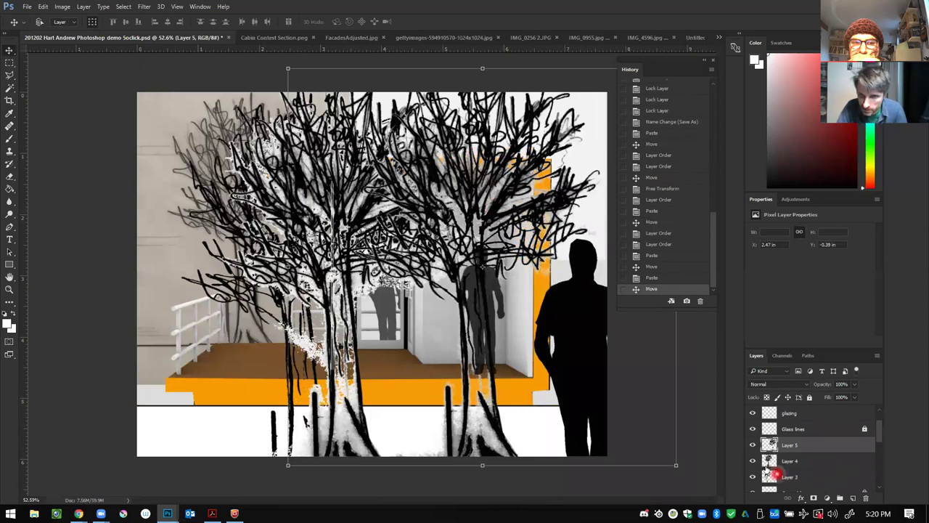
left_click(754, 461)
left_click(753, 478)
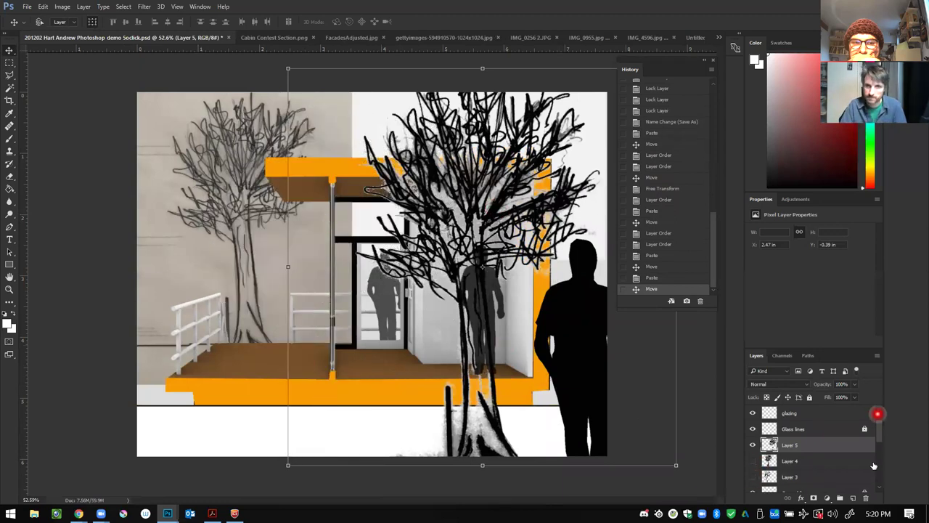
scroll(792, 454, "down", 1)
left_click(751, 460)
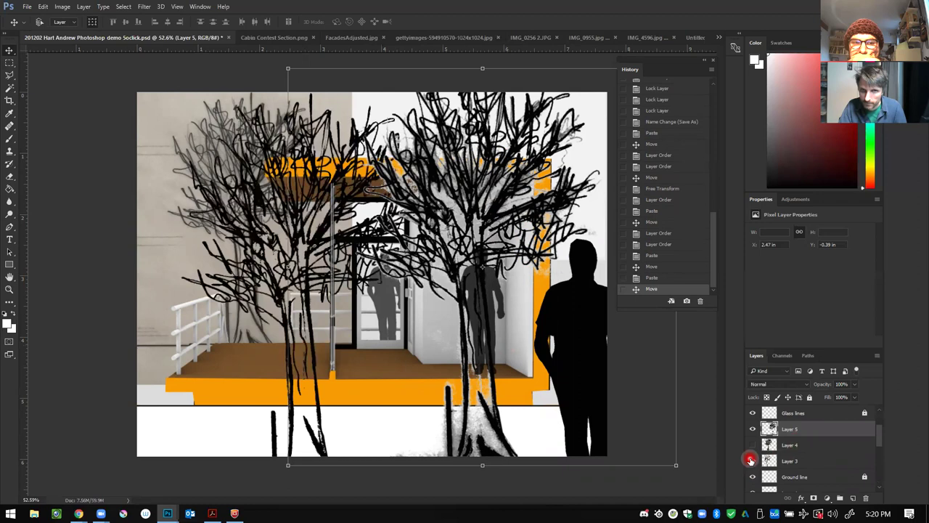
left_click(751, 459)
scroll(753, 451, "up", 3)
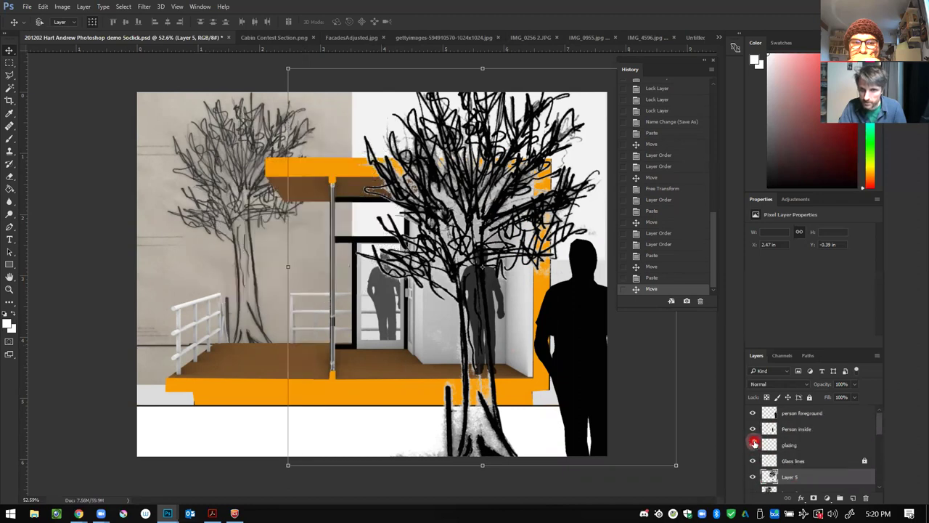
scroll(756, 441, "down", 10)
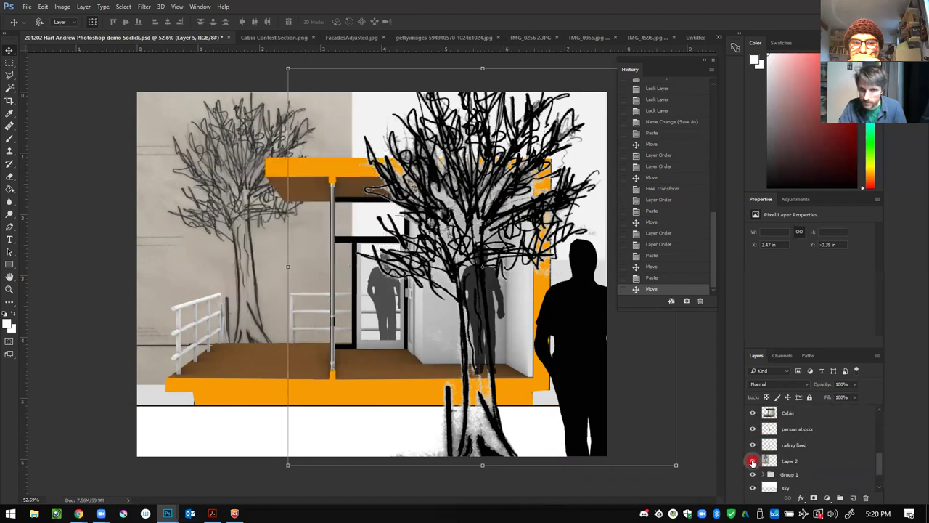
left_click(753, 461)
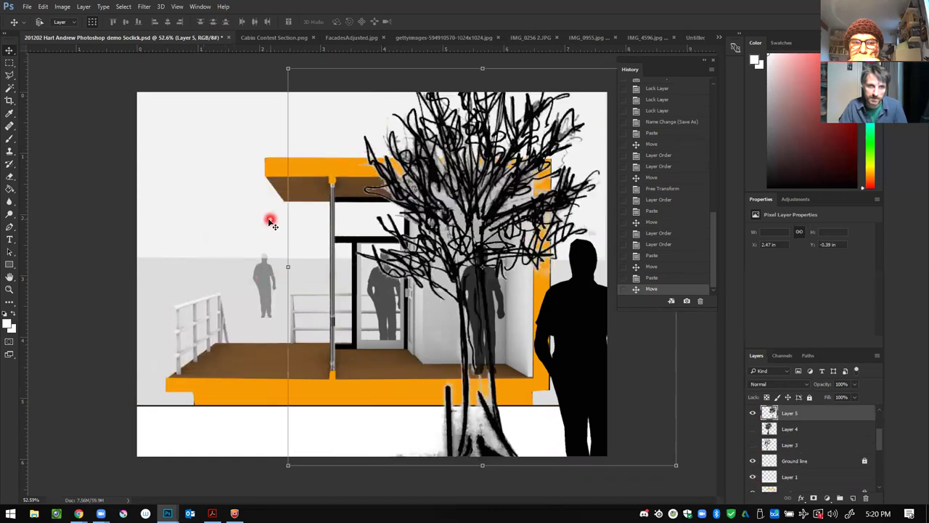
Step: Reorder Layer 5 between Group 1 and sky, and move its tree behind the railing at the deck's outer end
mouse_move(485, 361)
left_mouse_down()
mouse_move(347, 225)
mouse_move(316, 269)
mouse_move(265, 305)
mouse_move(172, 307)
mouse_move(276, 225)
mouse_move(322, 239)
left_mouse_up()
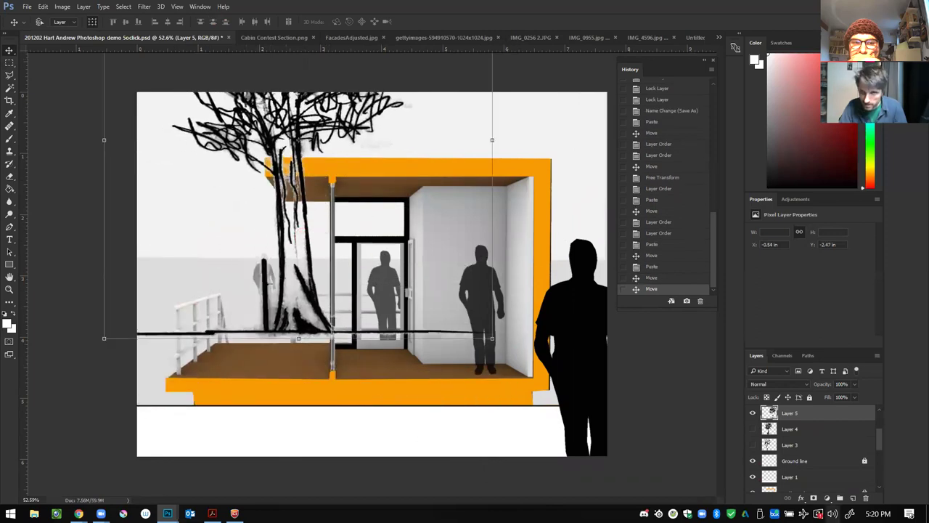
mouse_move(778, 408)
left_mouse_down()
mouse_move(799, 425)
mouse_move(810, 415)
mouse_move(819, 493)
left_mouse_up()
scroll(814, 436, "down", 2)
mouse_move(811, 413)
left_mouse_down()
mouse_move(828, 488)
mouse_move(825, 461)
mouse_move(815, 473)
mouse_move(808, 462)
mouse_move(815, 475)
mouse_move(814, 441)
mouse_move(819, 475)
mouse_move(809, 469)
mouse_move(813, 426)
mouse_move(830, 446)
mouse_move(808, 457)
mouse_move(792, 445)
left_mouse_up()
left_click_drag(236, 141, 285, 148)
key("ctrl+z")
left_click_drag(284, 114, 203, 215)
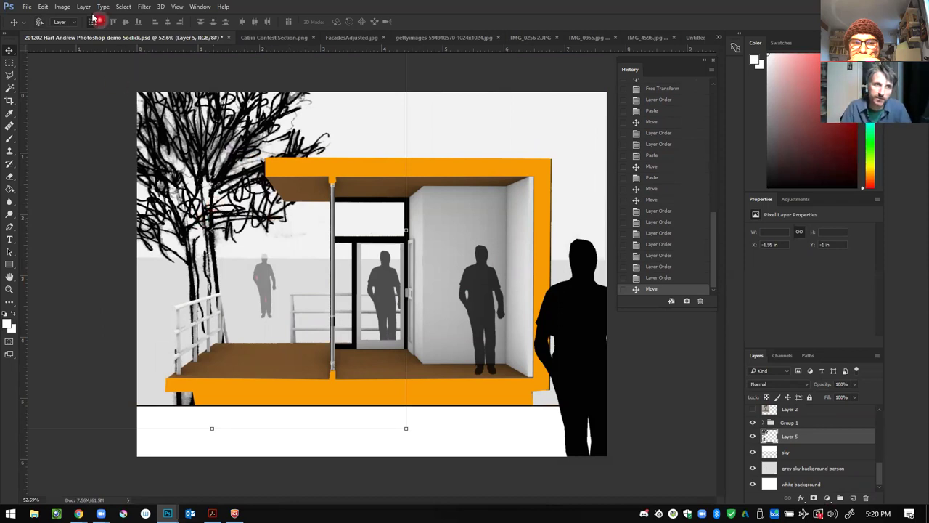
left_click(58, 8)
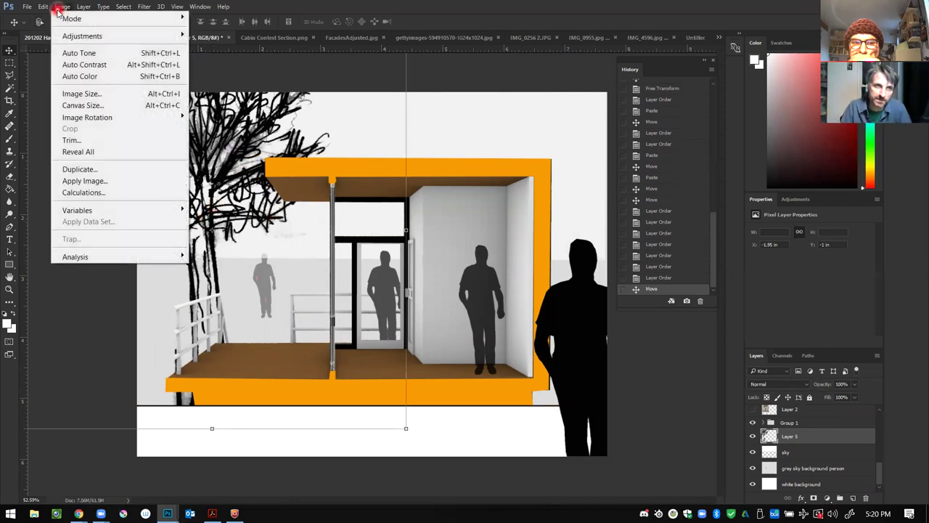
left_click(76, 105)
left_click_drag(466, 179, 411, 181)
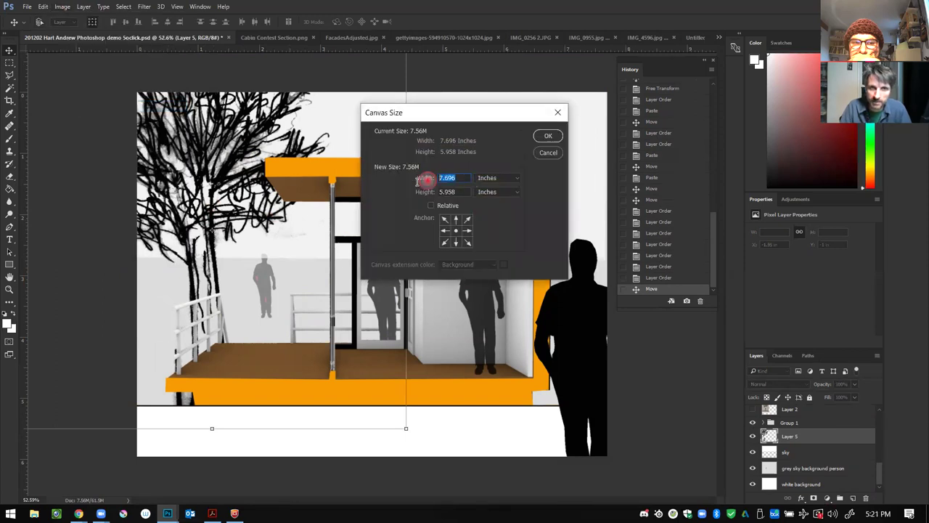
left_click(558, 149)
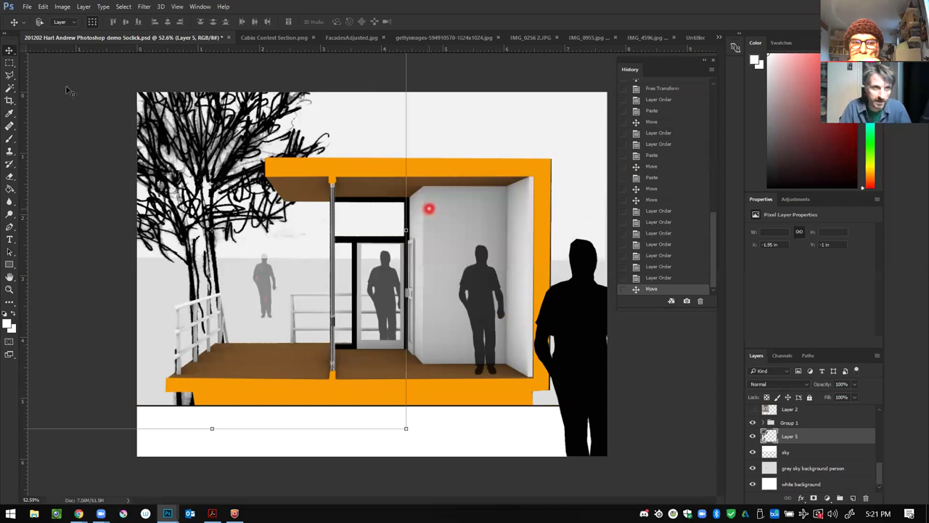
Step: Enlarge the canvas to 16 inches wide by 16 inches high
left_click(8, 64)
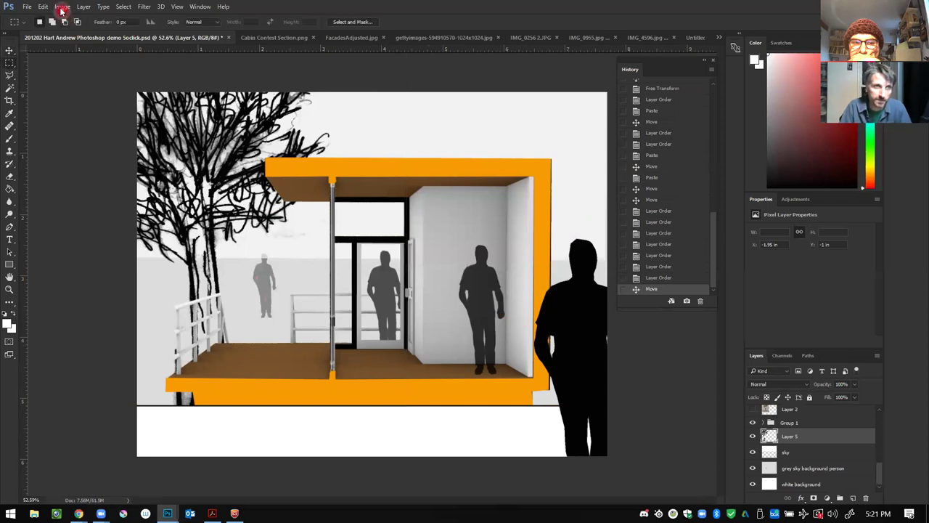
left_click(62, 7)
left_click(80, 106)
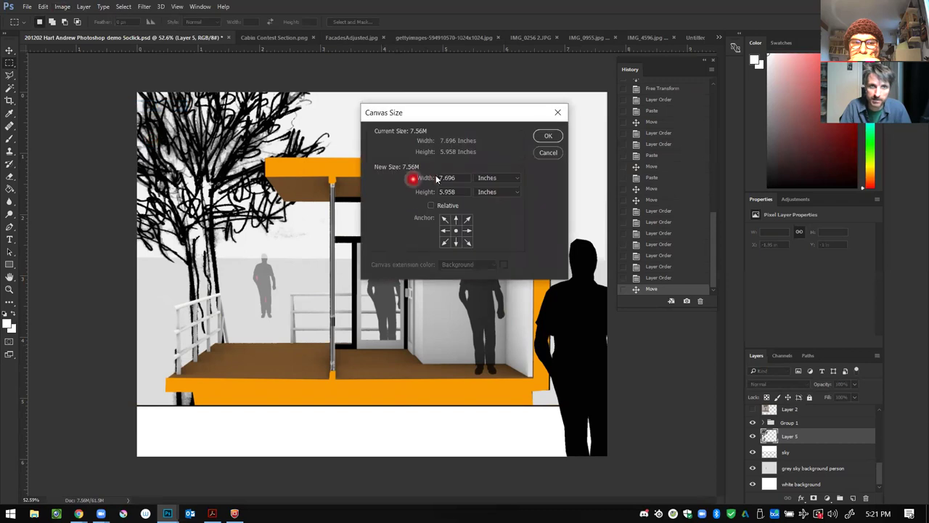
left_click_drag(461, 180, 428, 181)
type("16")
key("Tab")
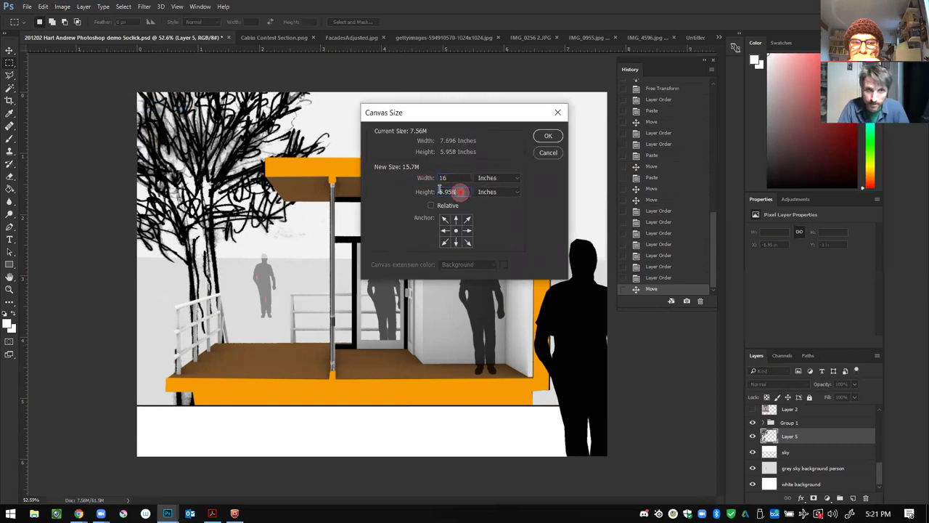
type("16")
key("Return")
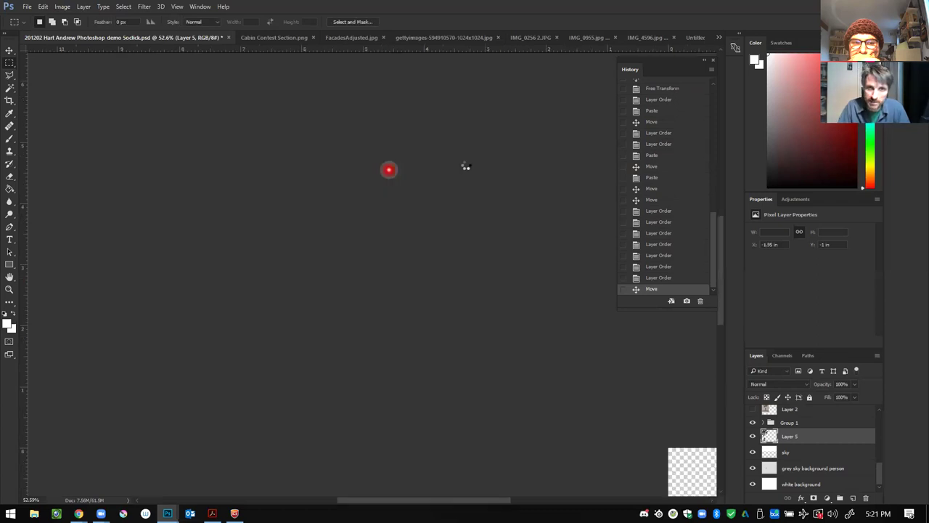
Step: Move the Layer 5 tree from the deck end to the opposite side of the cabin, behind the foreground person
scroll(383, 326, "down", 2)
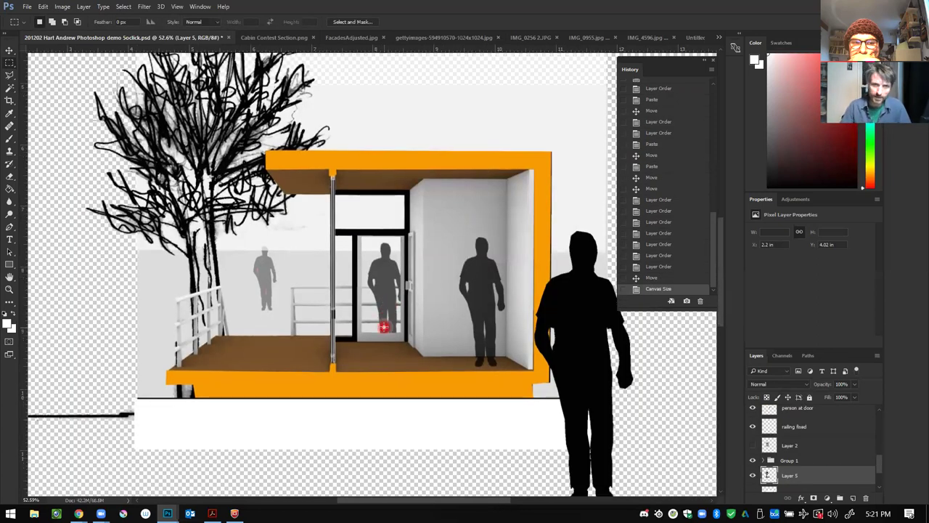
scroll(368, 332, "up", 2)
key("super")
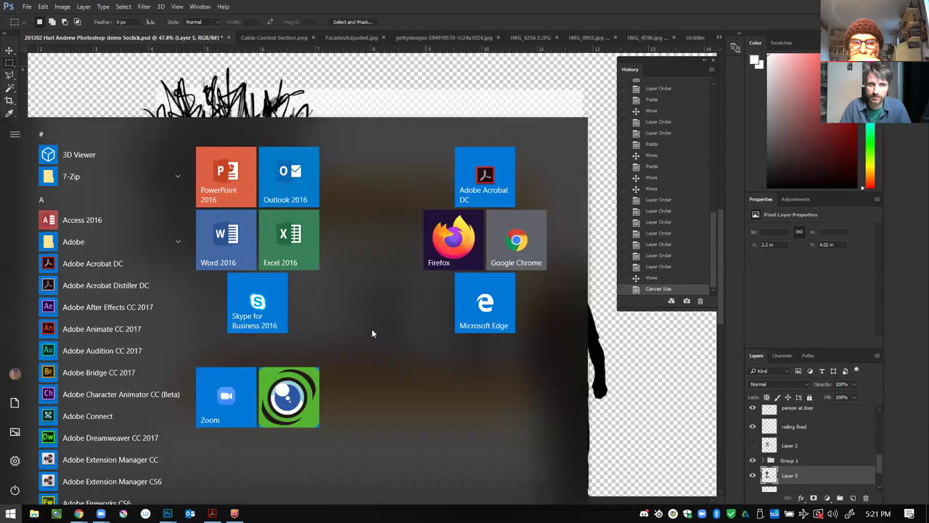
key("Escape")
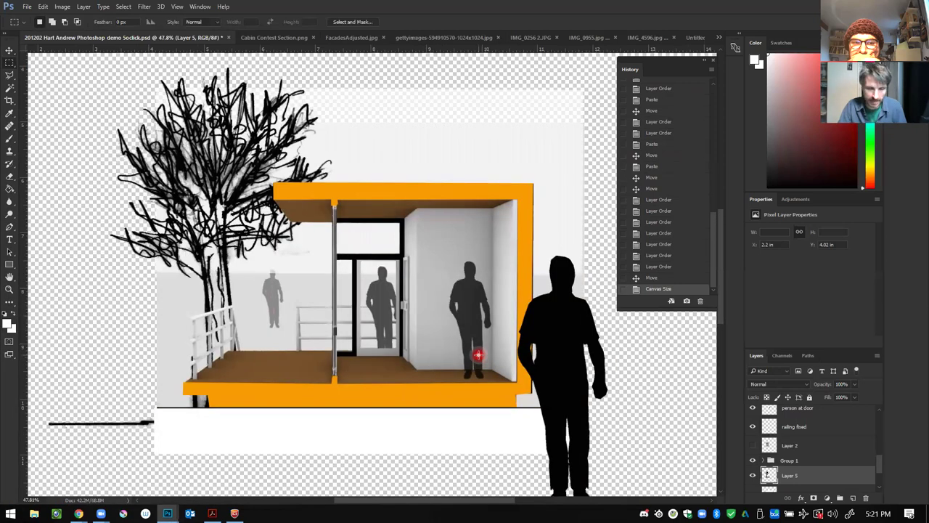
scroll(263, 256, "down", 2)
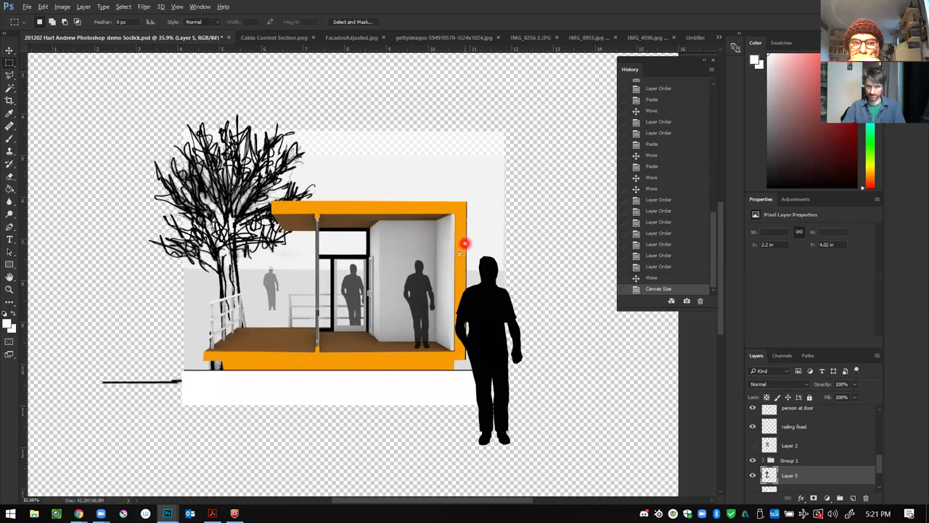
scroll(460, 253, "down", 1)
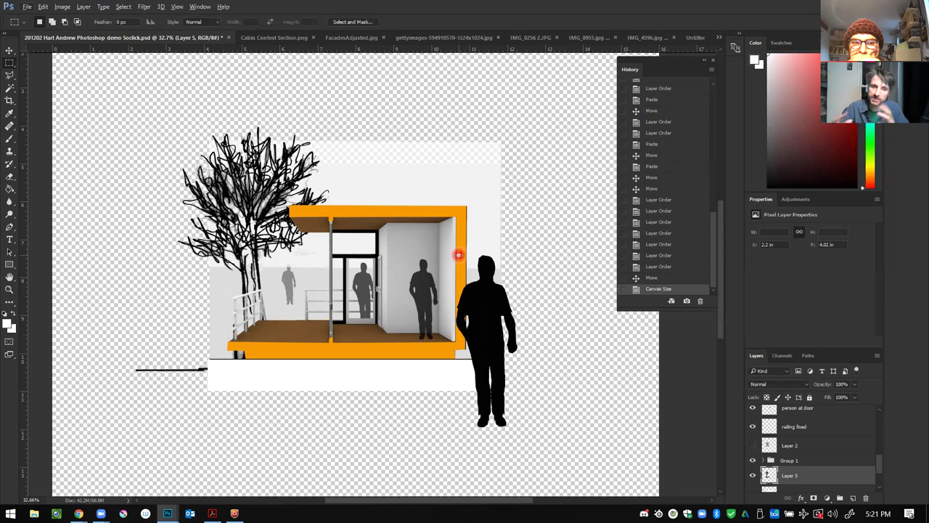
left_click(13, 49)
left_click_drag(236, 179, 523, 167)
Step: Scale the Layer 5 tree up to about 150% and reposition its trunk just beyond the cabin's end wall
key("ctrl+t")
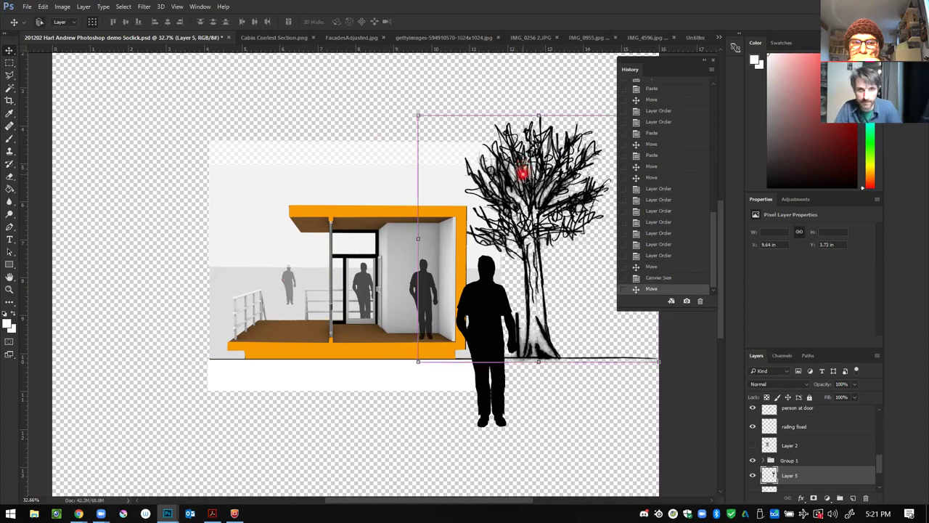
left_click_drag(419, 115, 378, 388)
scroll(501, 256, "down", 10)
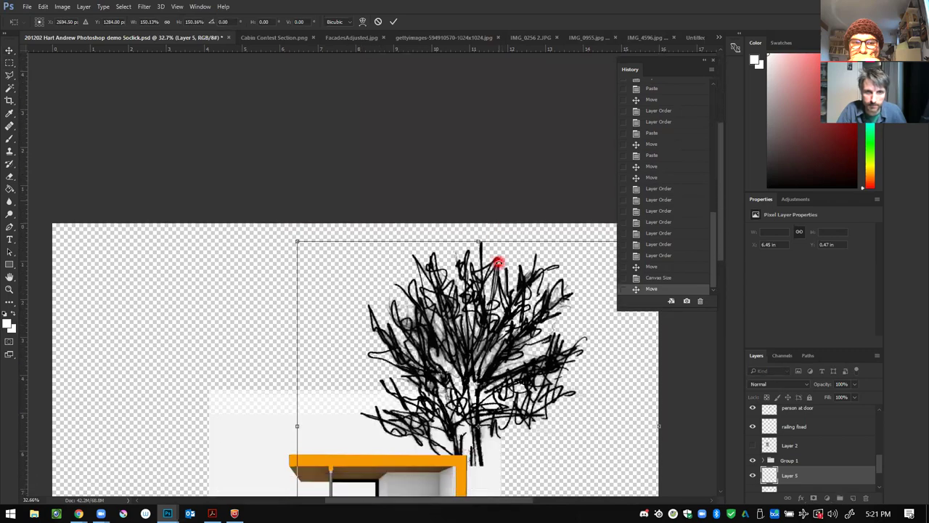
scroll(499, 263, "down", 2)
left_click_drag(446, 208, 502, 213)
Step: Raise Layer 5 above Layer 1, directly below Ground line, and nudge the tree slightly away from the cabin
left_click(842, 477)
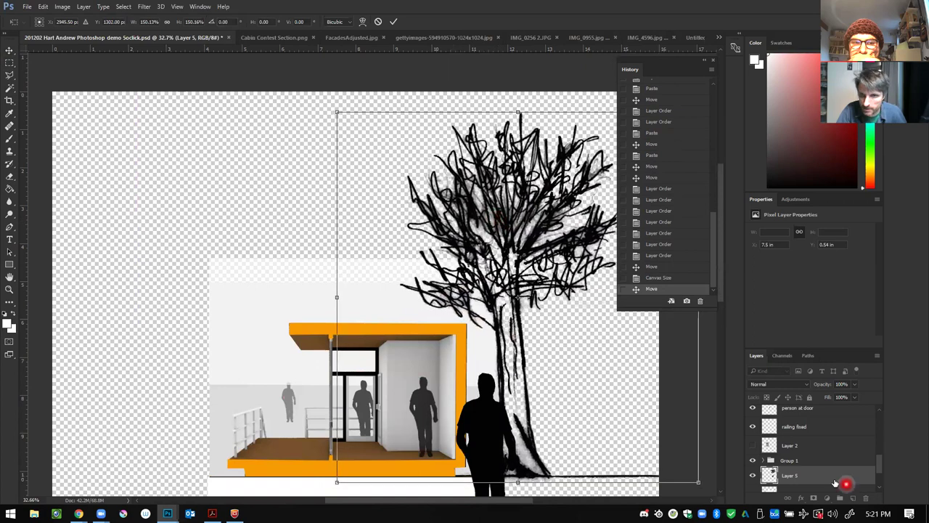
left_click(830, 430)
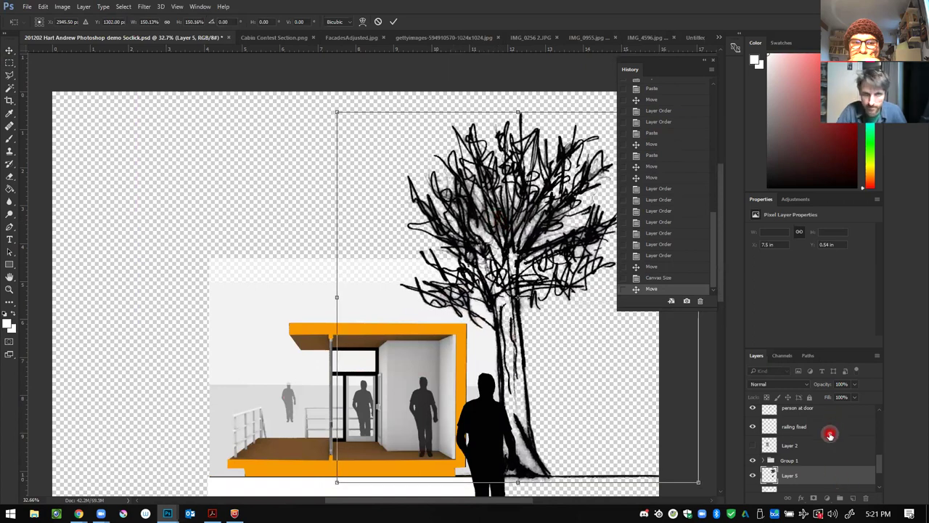
left_click_drag(822, 477, 830, 429)
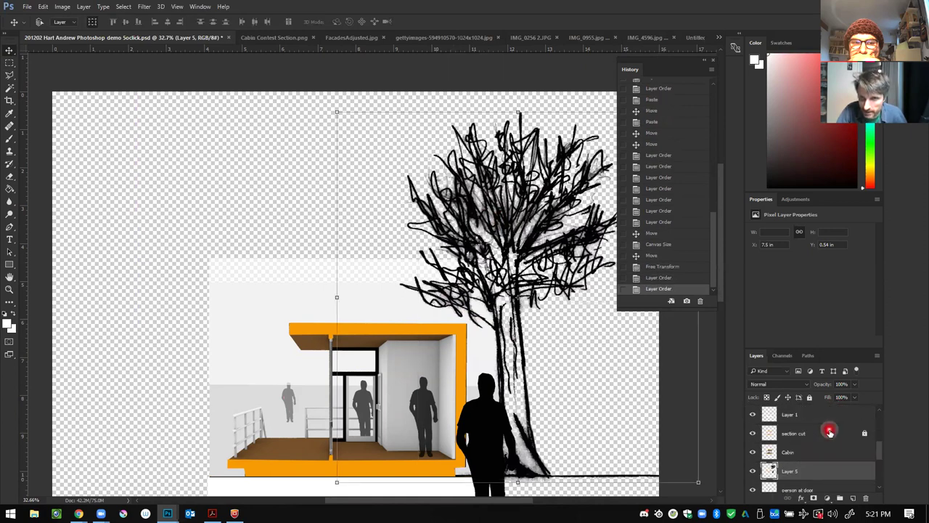
left_click_drag(825, 469, 819, 442)
mouse_move(522, 360)
left_mouse_down()
mouse_move(530, 352)
mouse_move(515, 355)
left_mouse_up()
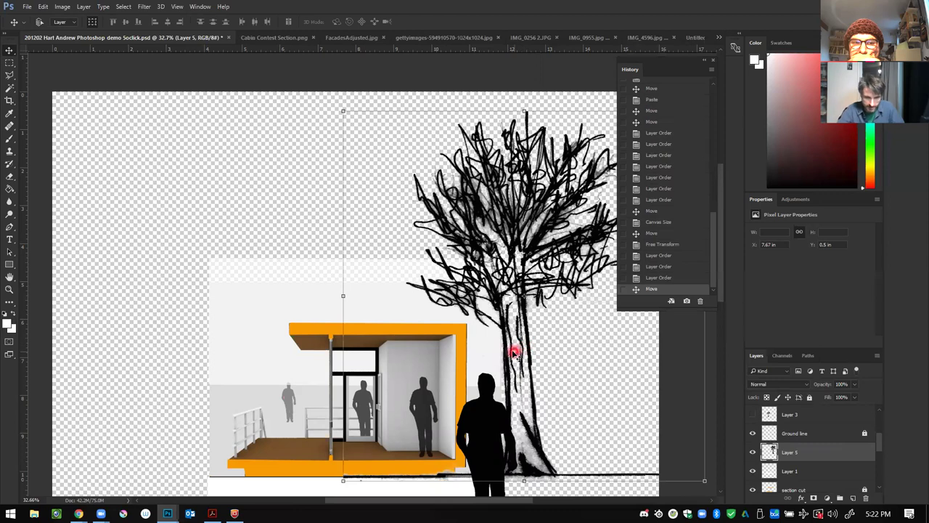
Step: Paste a second tree beside the deck and stretch it to about 176% width and 116% height along the ground
key("ctrl+v")
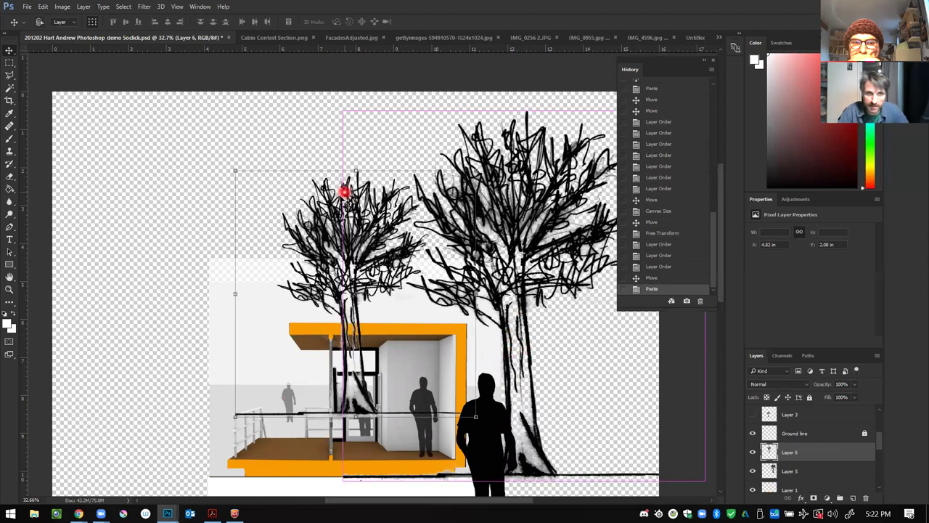
left_click_drag(322, 201, 145, 261)
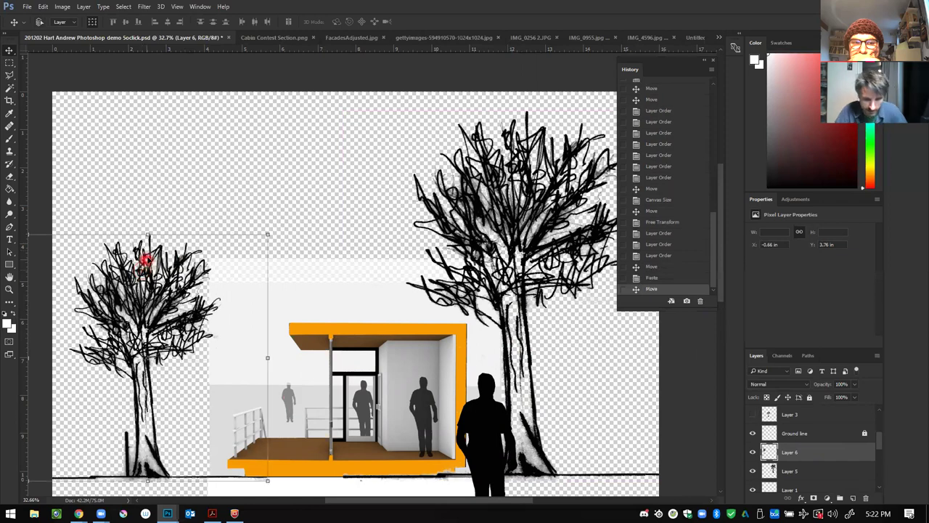
key("ctrl+t")
left_click_drag(266, 236, 449, 194)
Step: Cut the second tree from Layer 6 with a rectangular marquee, keeping only its sketched ground line
left_click(21, 100)
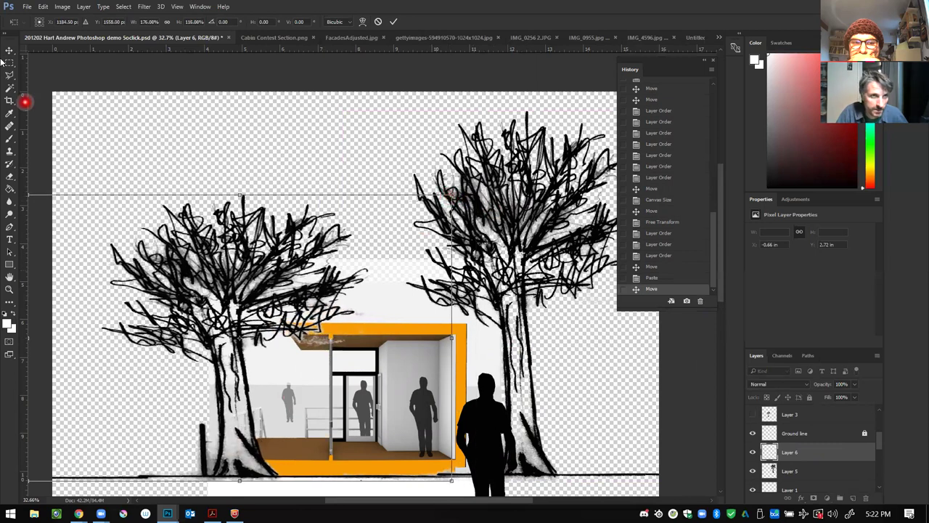
left_click(412, 195)
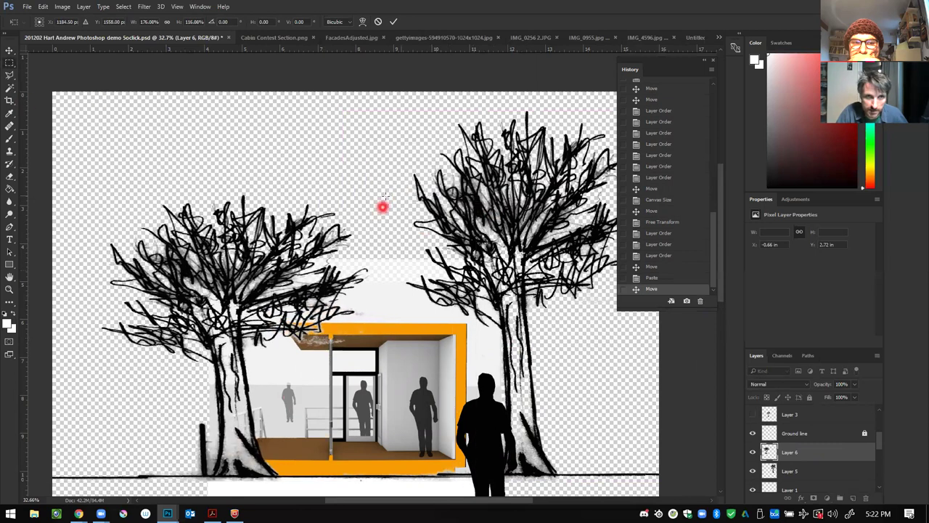
left_click_drag(383, 155, 94, 472)
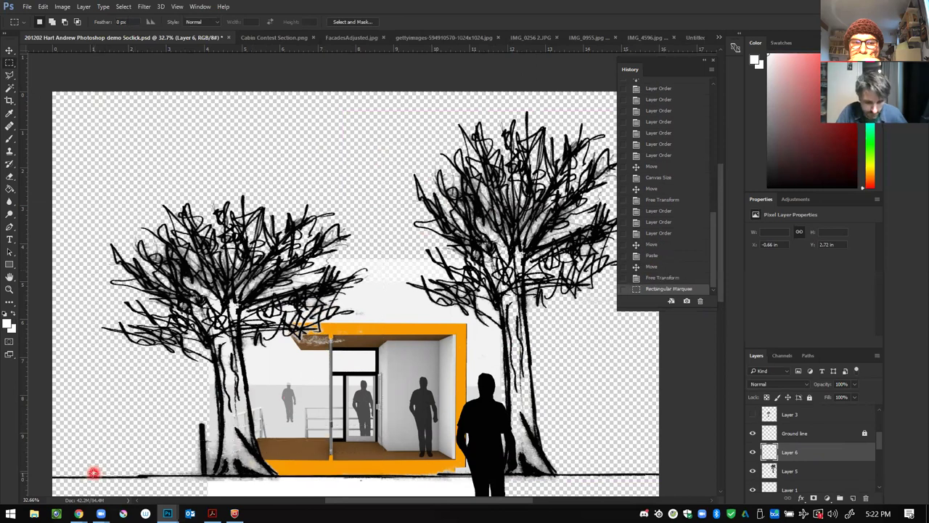
key("ctrl+x")
Step: Hide Layer 6 to compare the section without its added ground line under the deck
scroll(420, 407, "down", 3)
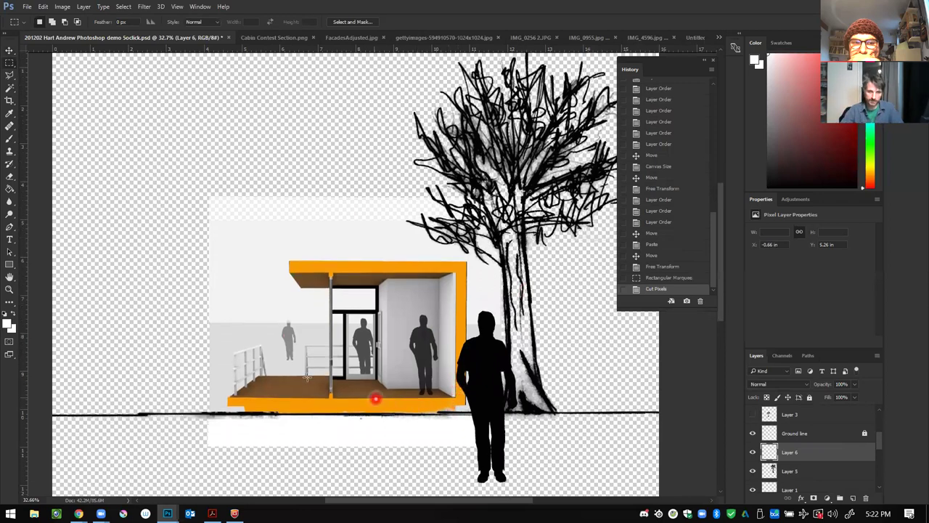
scroll(255, 408, "up", 2)
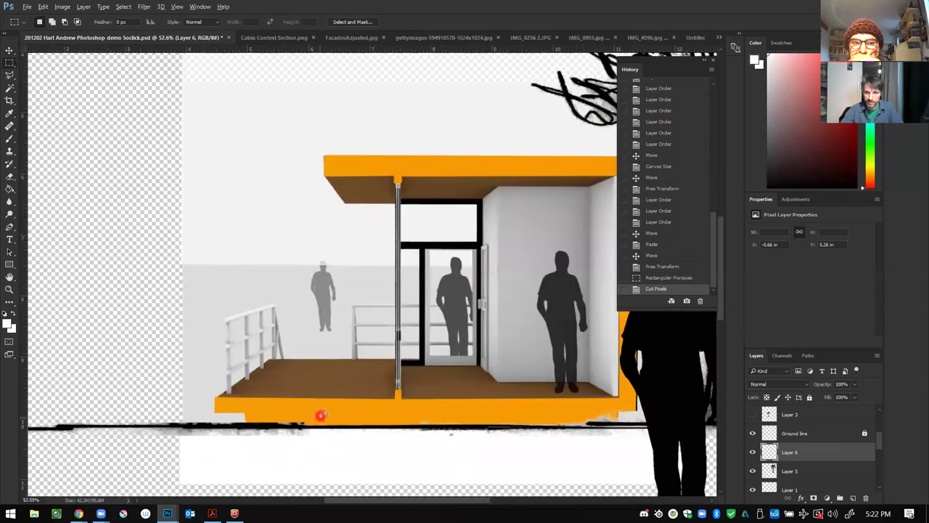
left_click(754, 455)
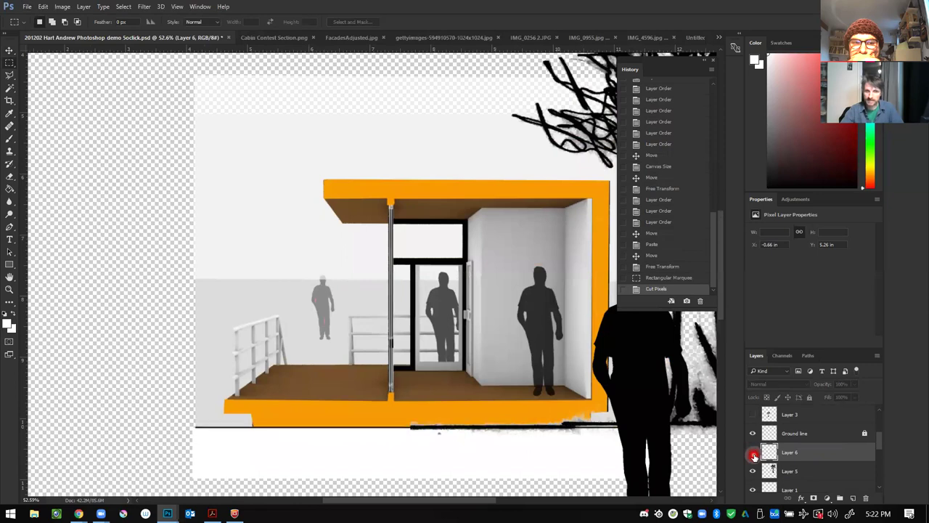
Step: Show Layer 6 again, link it with Layer 5, and merge the two so tree and ground line form one layer
left_click(754, 455)
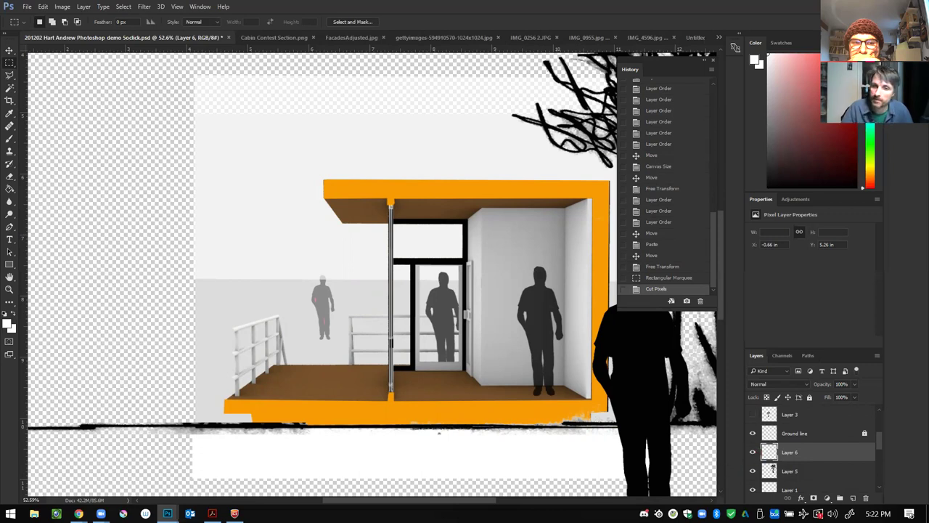
left_click(784, 473)
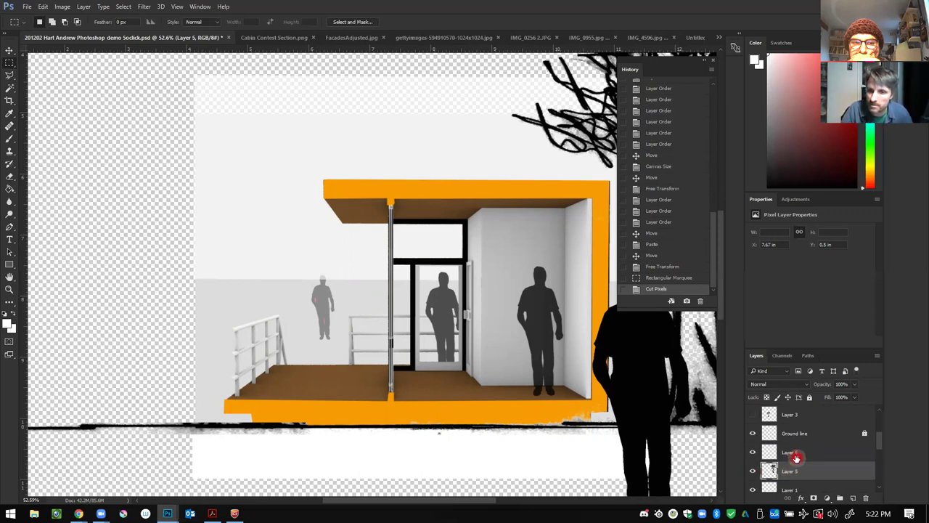
left_click(794, 455, "ctrl")
left_click(790, 499)
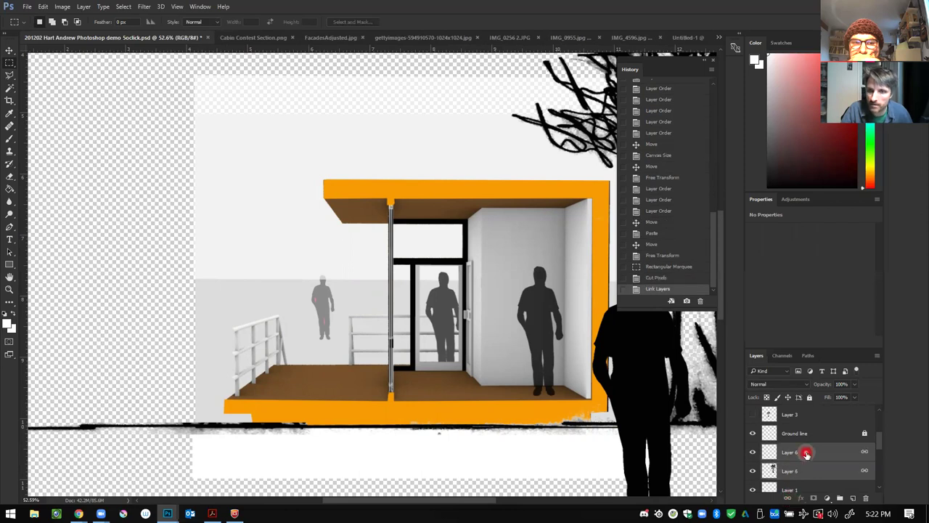
right_click(806, 453)
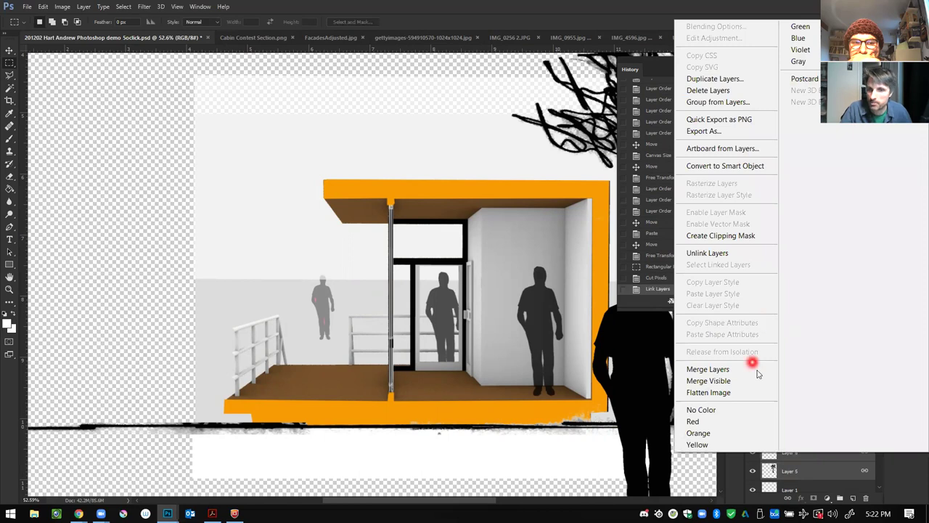
left_click(712, 368)
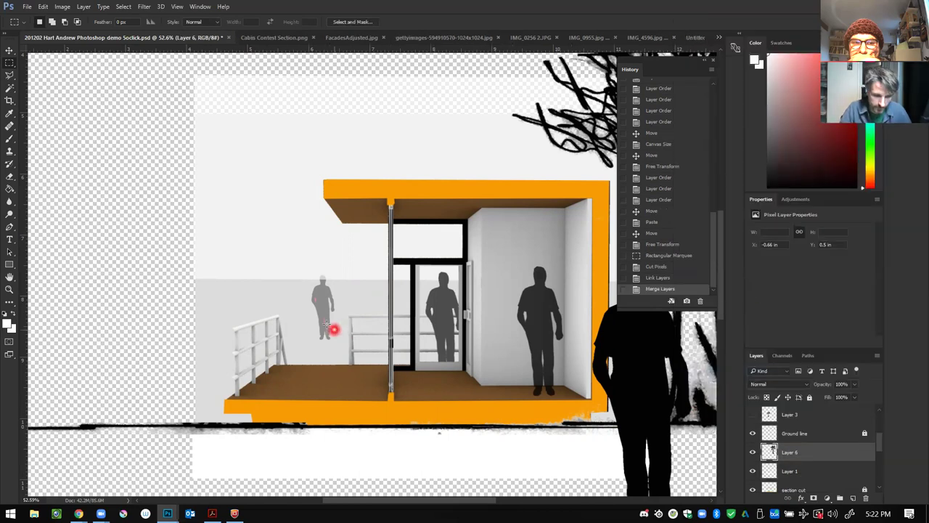
scroll(316, 317, "down", 4)
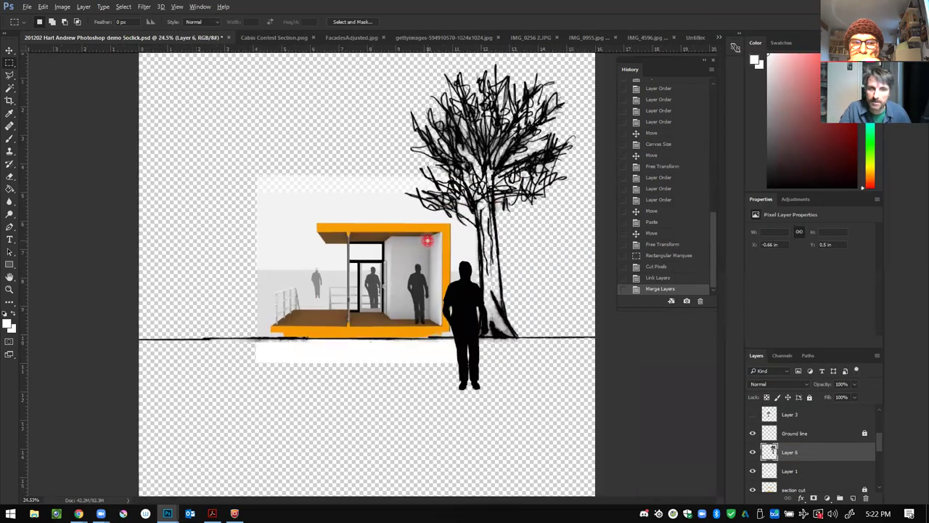
scroll(427, 240, "up", 1)
key("ctrl+v")
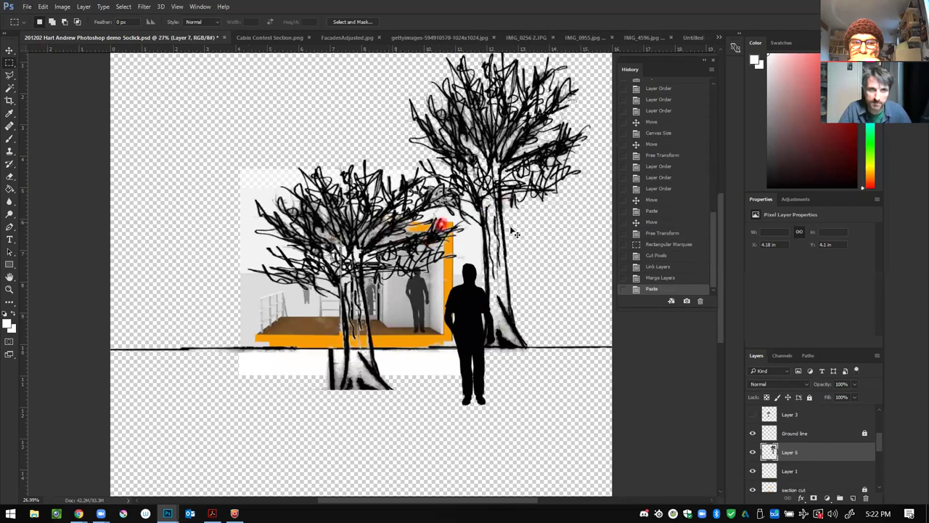
key("ctrl+z")
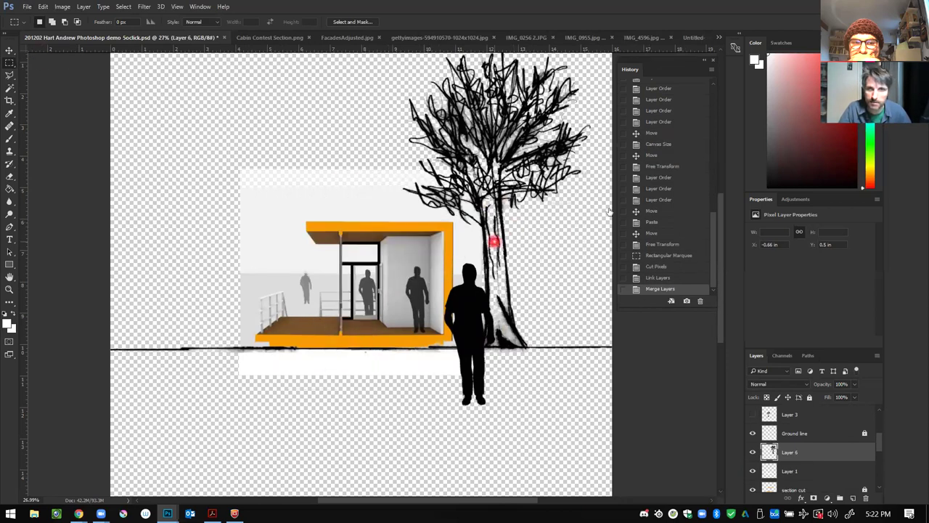
Step: Step Untitled-1 back to its inverted selection, cut the tree again, and paste it into the cabin section document
left_click(688, 37)
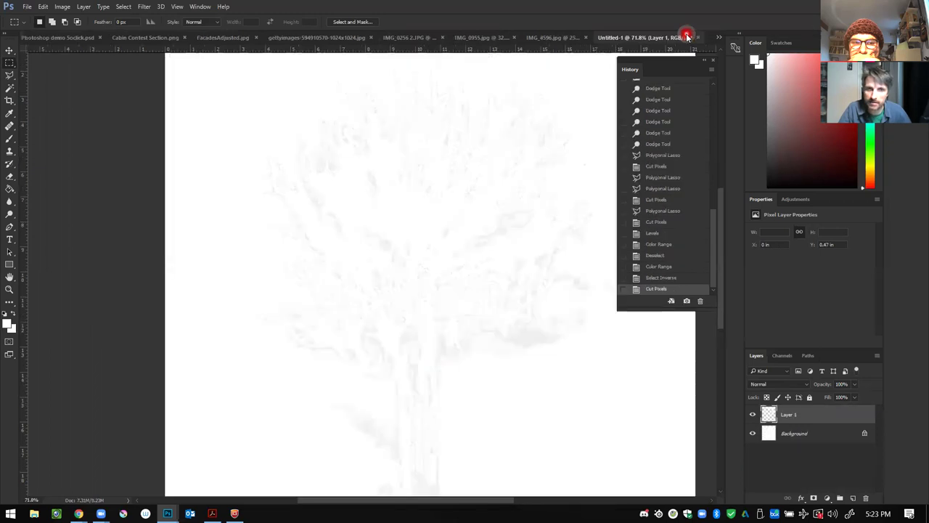
left_click(675, 278)
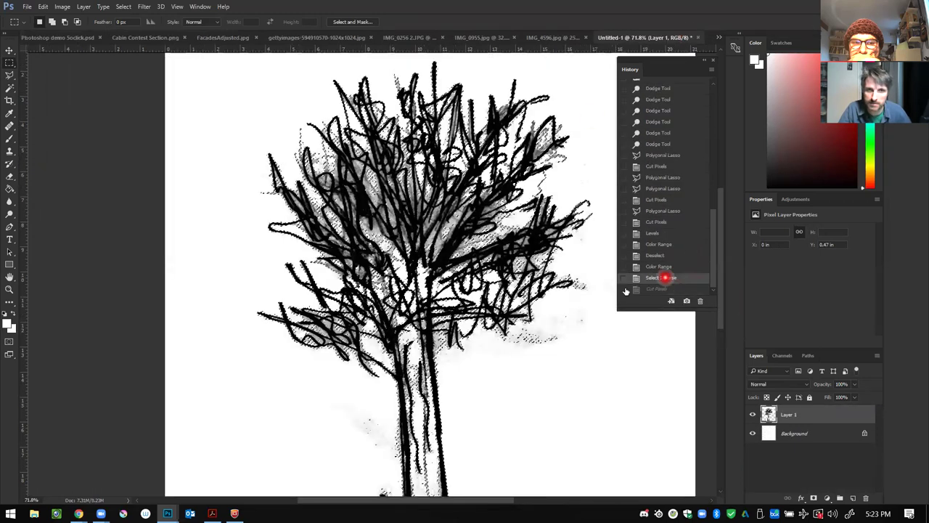
left_click(79, 37)
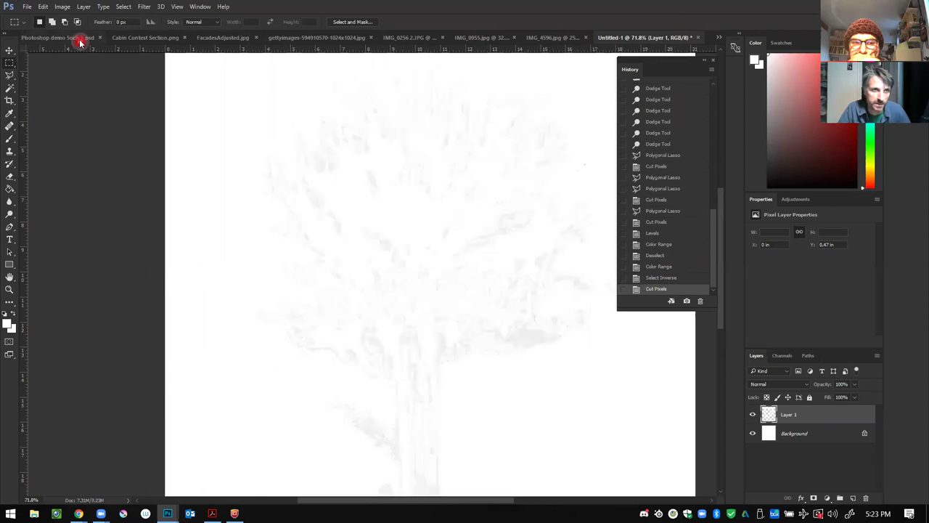
key("ctrl+v")
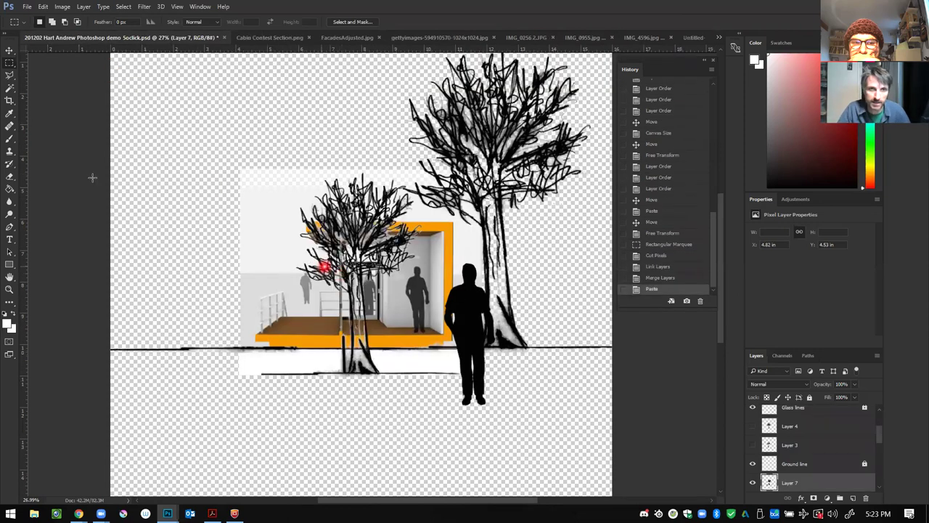
Step: Move the pasted tree on Layer 7 beside the open deck end and scale it to about 113.5%
left_click(9, 52)
mouse_move(337, 221)
left_mouse_down()
mouse_move(256, 145)
mouse_move(186, 125)
mouse_move(187, 166)
mouse_move(200, 156)
mouse_move(224, 171)
left_mouse_up()
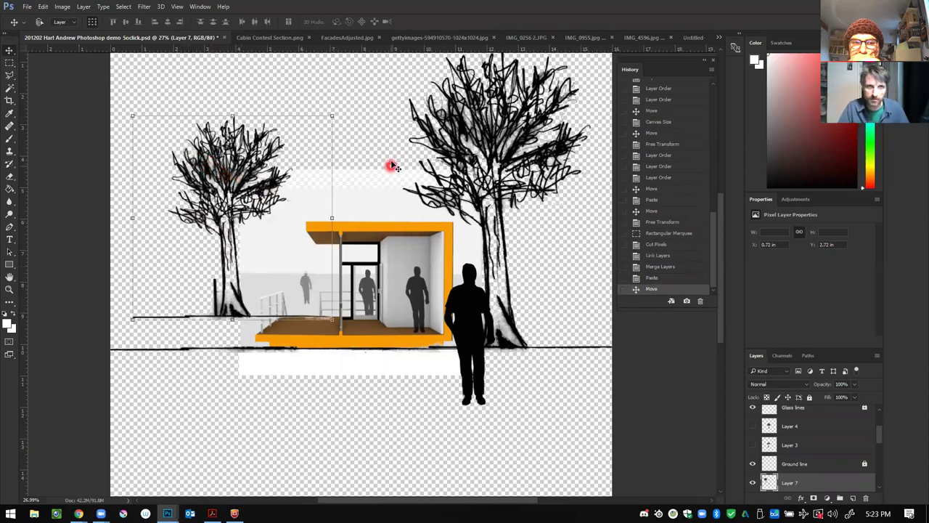
left_click_drag(333, 114, 370, 100)
left_click_drag(305, 122, 264, 151)
scroll(836, 446, "down", 2)
left_click(831, 436)
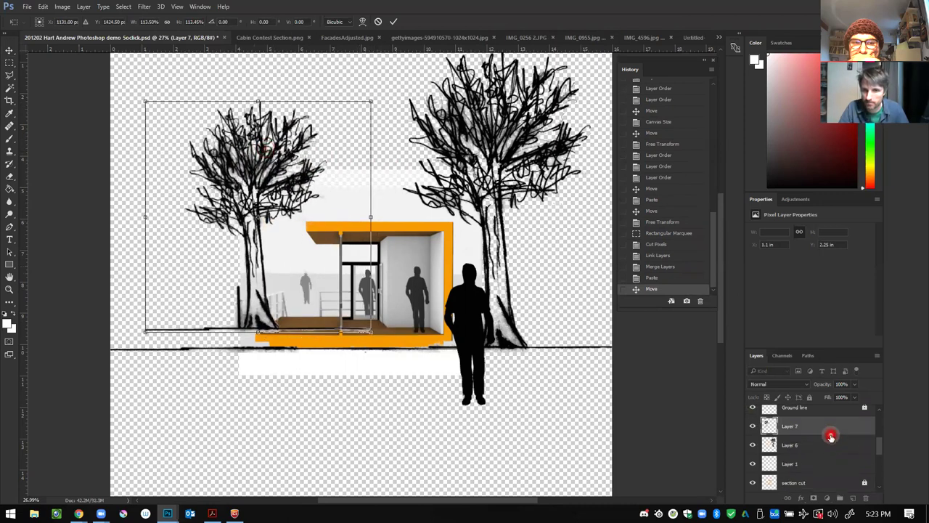
mouse_move(831, 454)
left_mouse_down()
mouse_move(832, 481)
mouse_move(811, 433)
mouse_move(804, 475)
left_mouse_up()
key("Return")
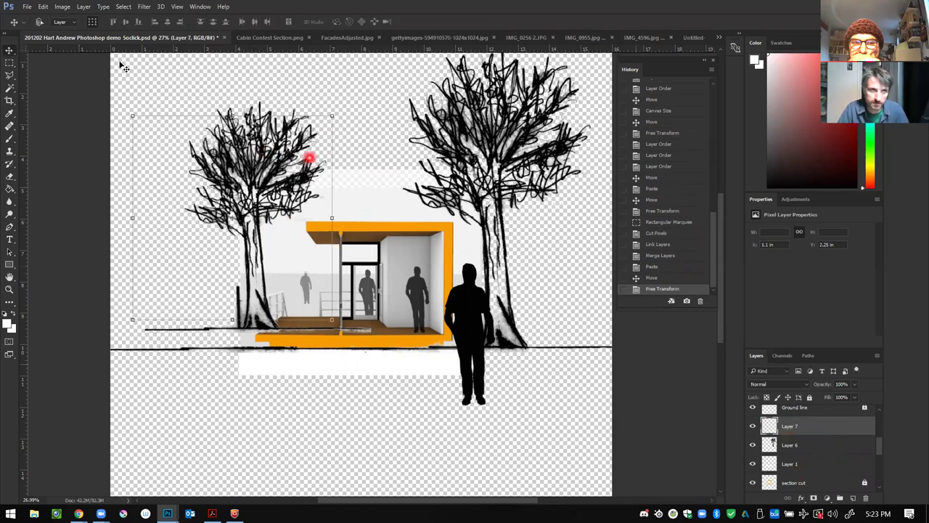
Step: Add a layer mask to Layer 7 and lower it beneath Group 1, directly above the sky layer
left_click(10, 63)
left_click(787, 427)
mouse_move(804, 484)
left_mouse_down()
mouse_move(808, 448)
mouse_move(813, 484)
left_mouse_up()
left_click(814, 498)
left_click_drag(820, 428, 831, 473)
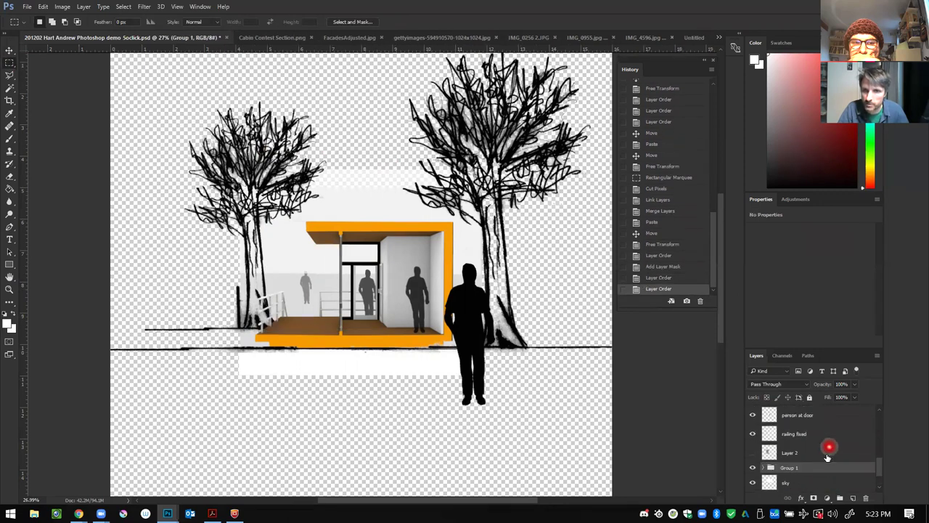
left_click(764, 468)
left_click_drag(839, 462, 790, 476)
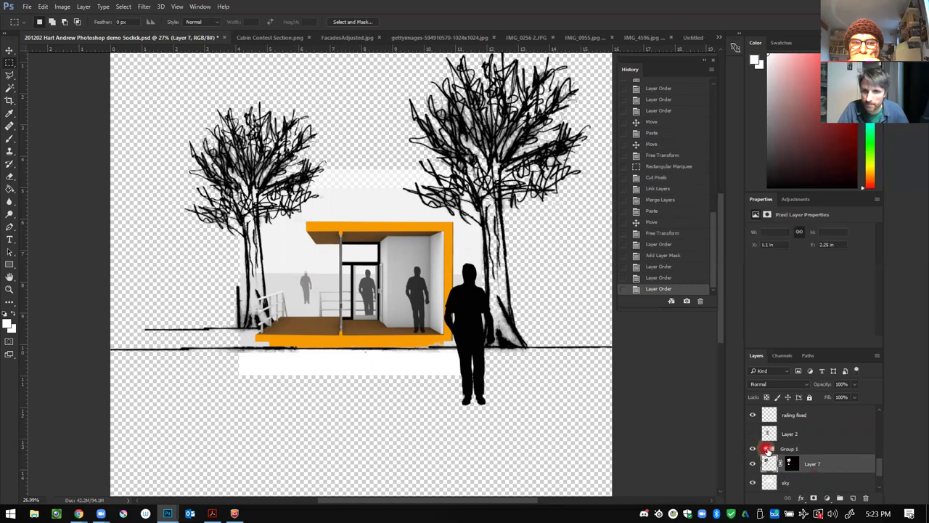
left_click(815, 464)
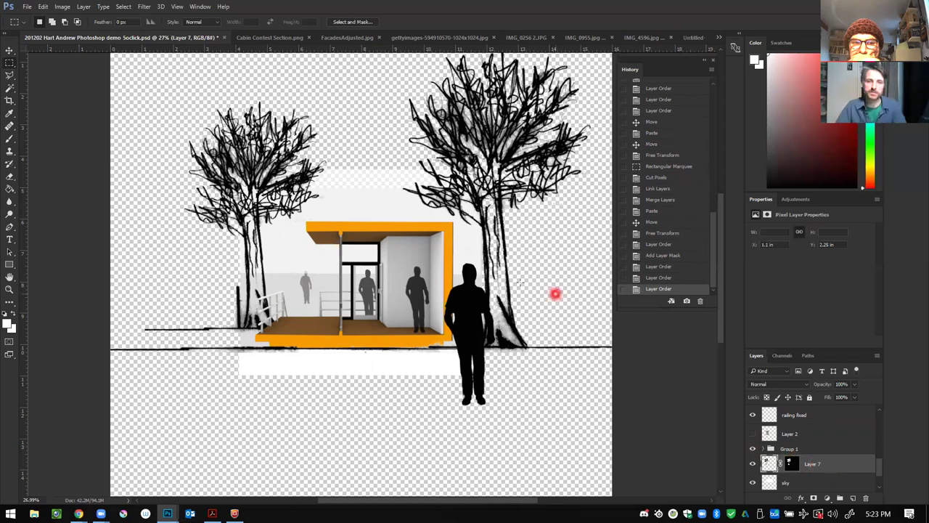
left_click_drag(247, 180, 218, 152)
left_click(255, 148)
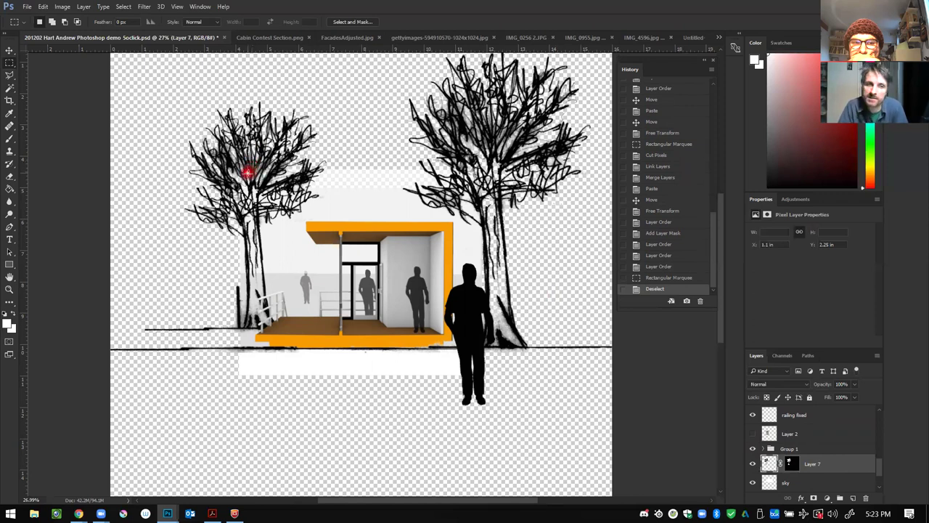
left_click_drag(254, 206, 233, 210)
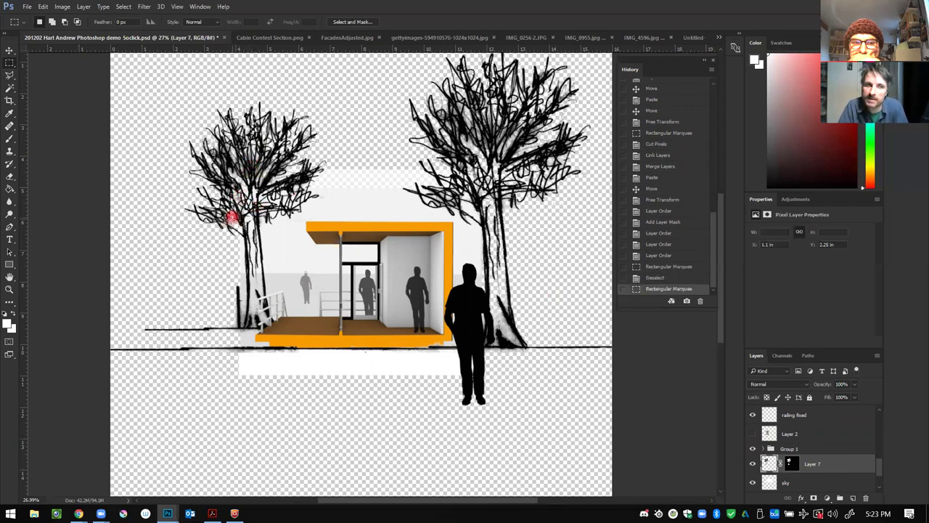
left_click(771, 465)
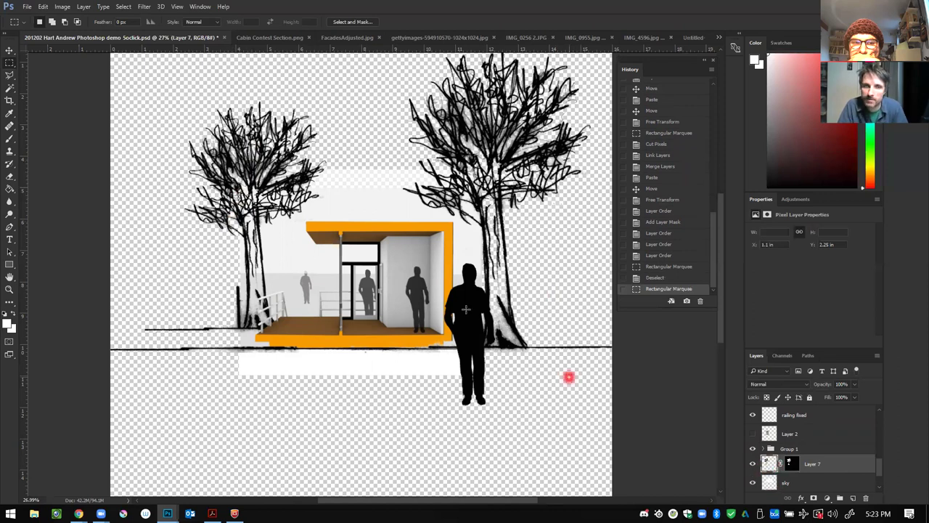
left_click_drag(239, 136, 207, 154)
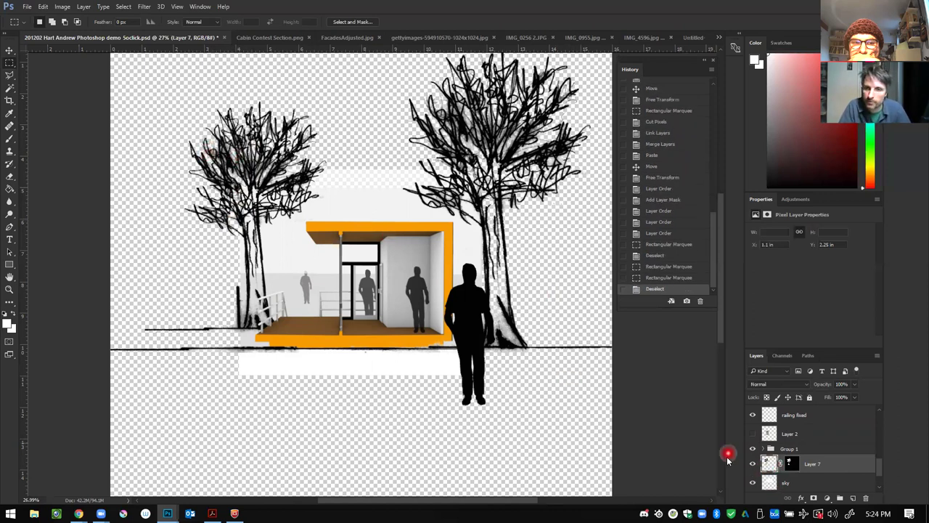
left_click(337, 218)
mouse_move(298, 186)
left_mouse_down()
mouse_move(242, 206)
mouse_move(214, 151)
mouse_move(218, 161)
left_mouse_up()
left_click(9, 49)
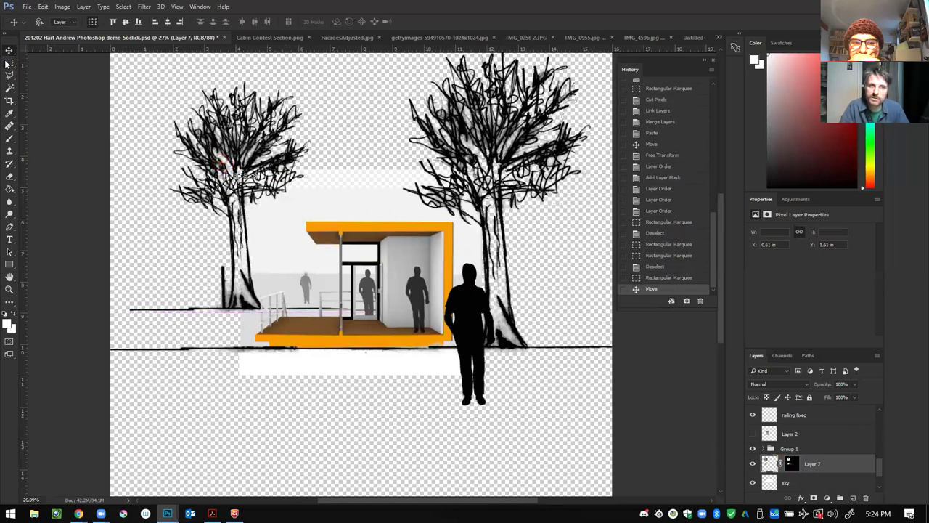
left_click(8, 63)
left_click(127, 87)
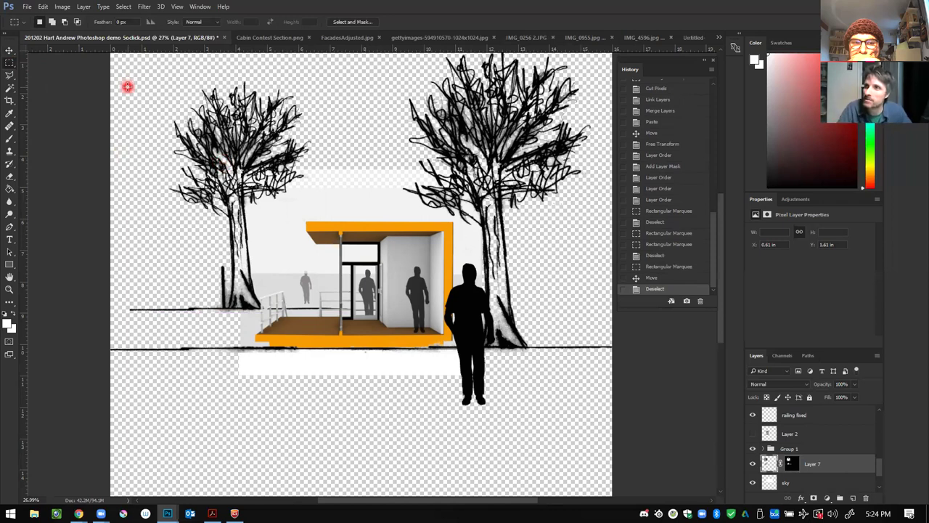
left_click_drag(340, 168, 395, 177)
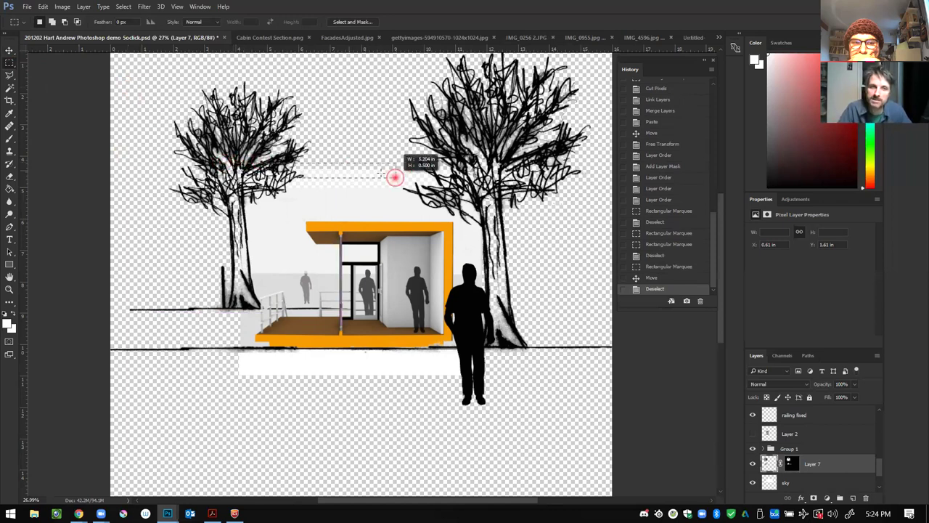
left_click_drag(254, 160, 244, 185)
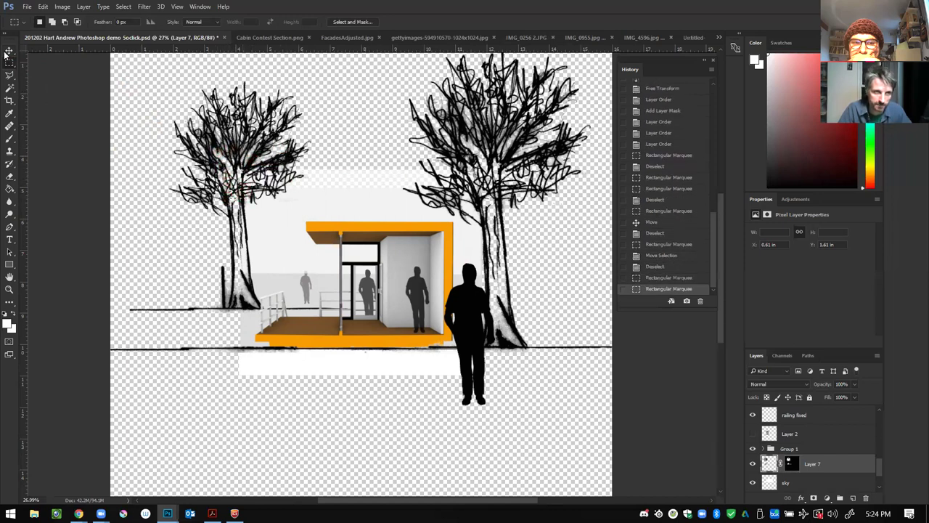
Step: Move the masked tree on Layer 7 from the deck end to stand behind the large tree
left_click(9, 50)
left_click_drag(204, 167, 530, 172)
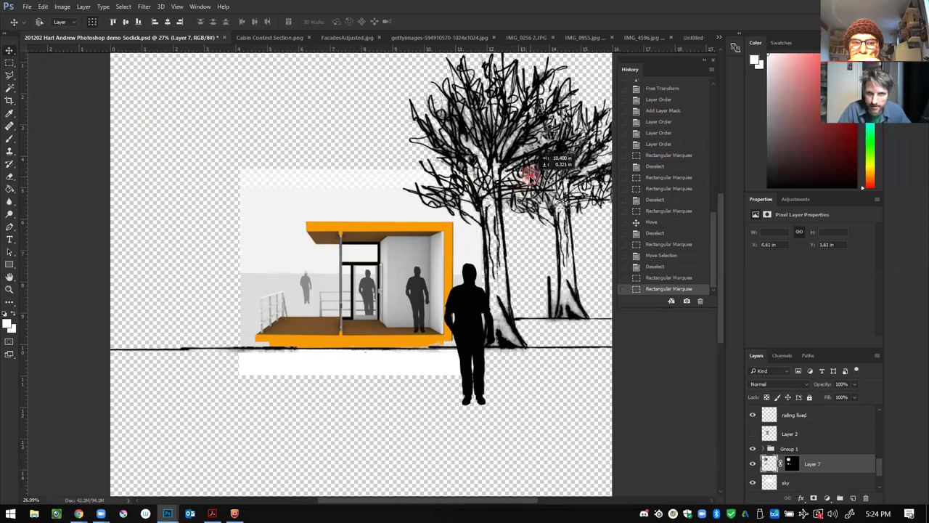
right_click(771, 466)
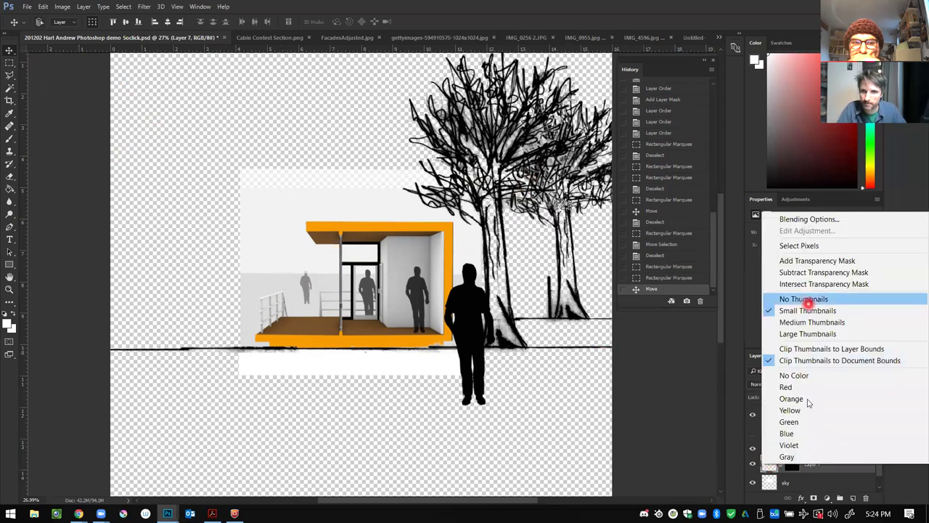
left_click(757, 464)
right_click(771, 463)
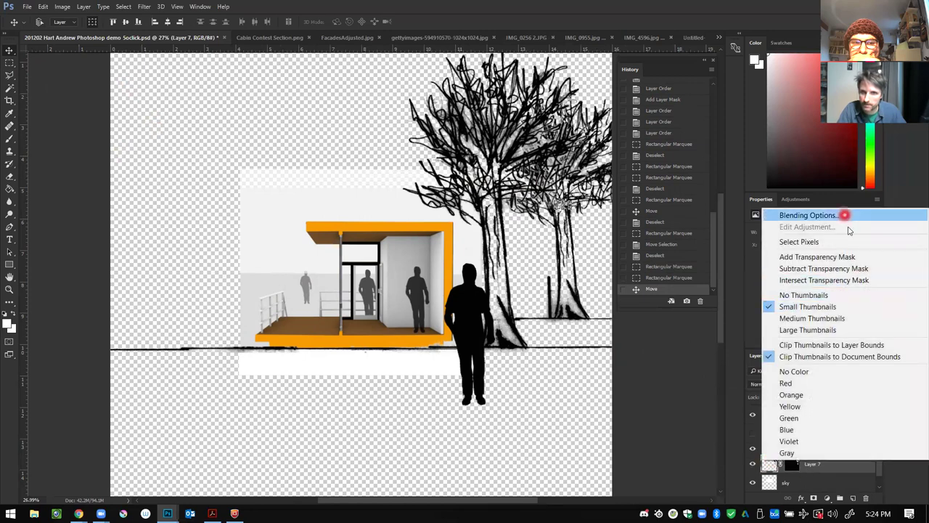
left_click(830, 494)
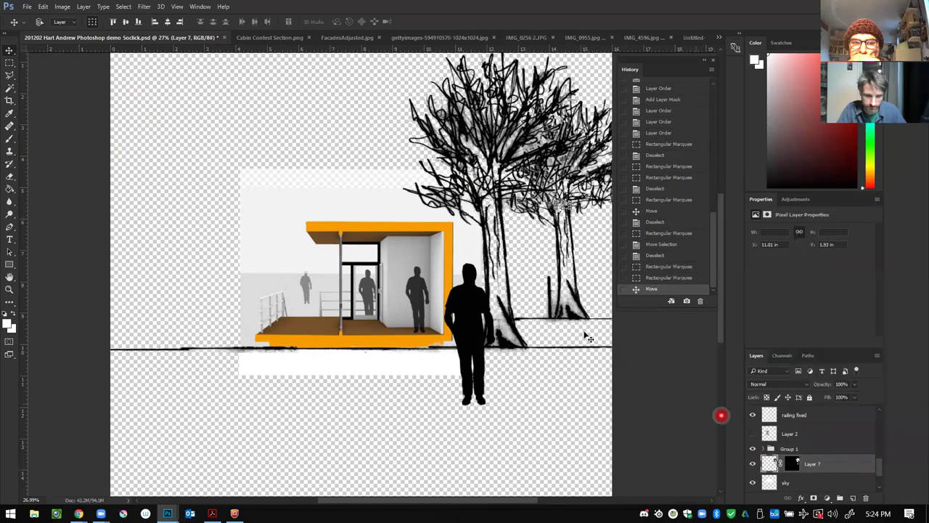
Step: Paste two more trees above Layer 7, placing one beside the open deck end and the other behind the cabin
key("ctrl+v")
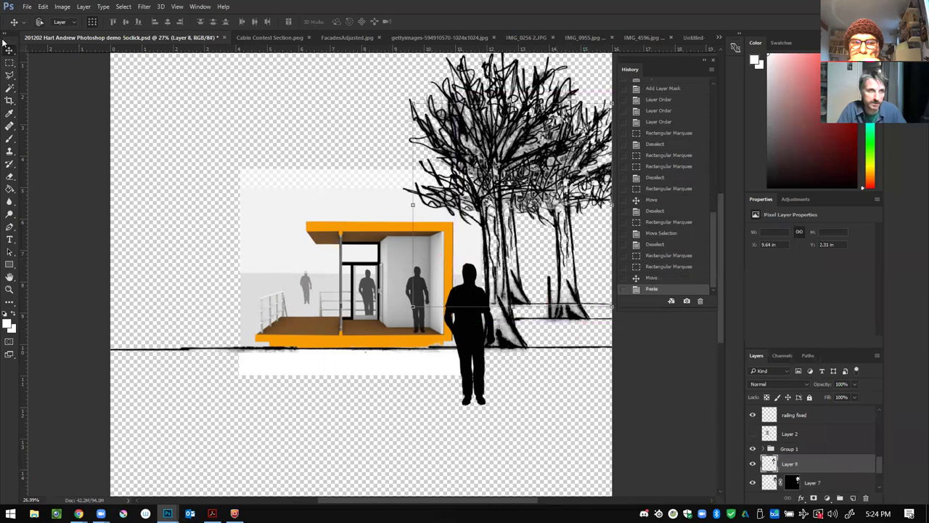
left_click_drag(513, 234, 247, 251)
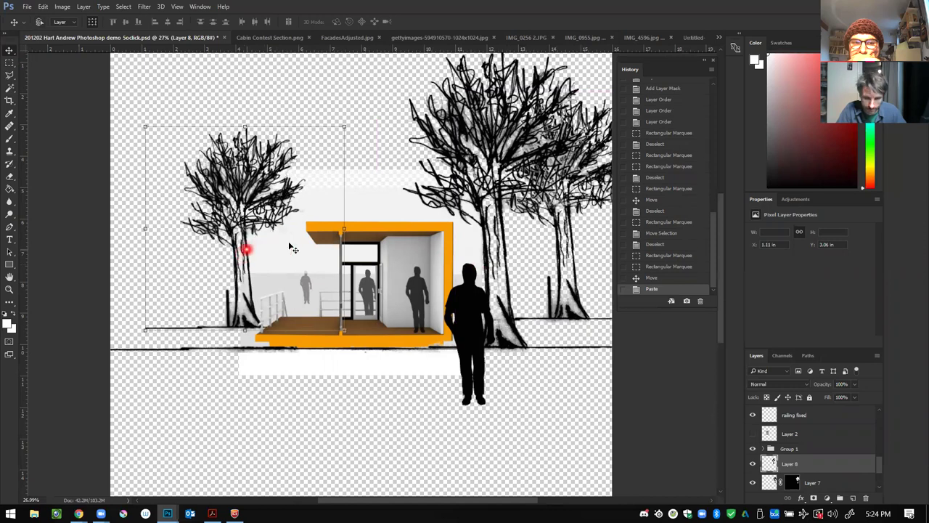
key("ctrl+v")
left_click_drag(305, 228, 364, 152)
Step: Paste two more tree copies above the existing ones, placing one behind the cabin roof and the other beyond the open deck end
key("ctrl+v")
key("ctrl+v")
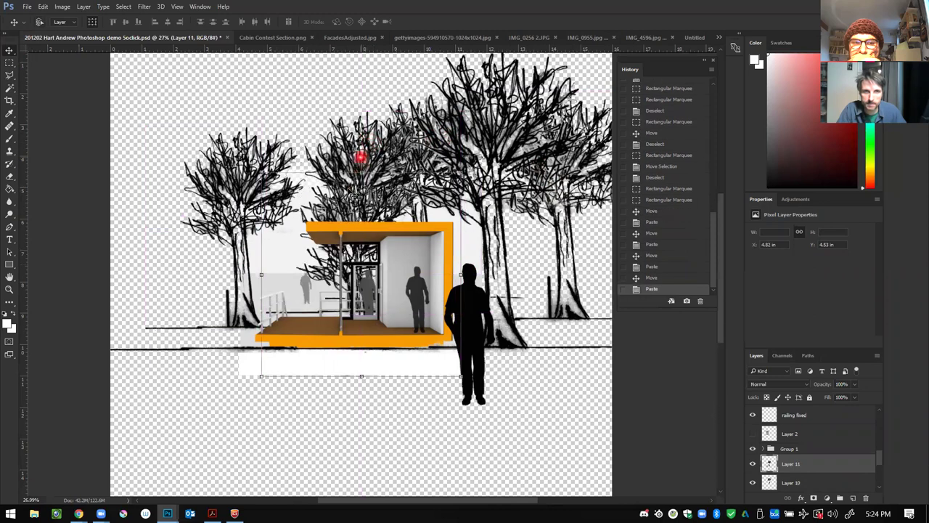
left_click_drag(342, 207, 277, 135)
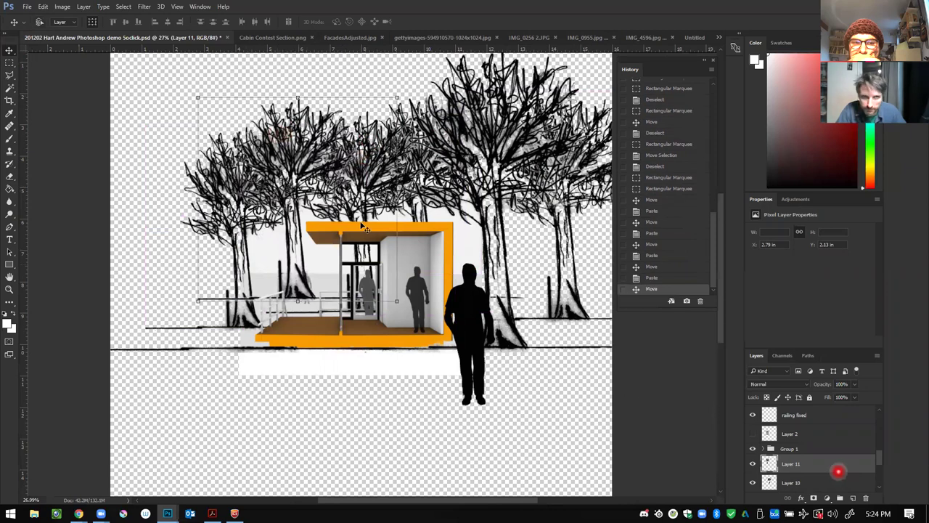
left_click_drag(312, 252, 206, 287)
Step: Paste another tree beside the outermost tree at the open deck end and lower its layer directly beneath Layer 11
key("ctrl+v")
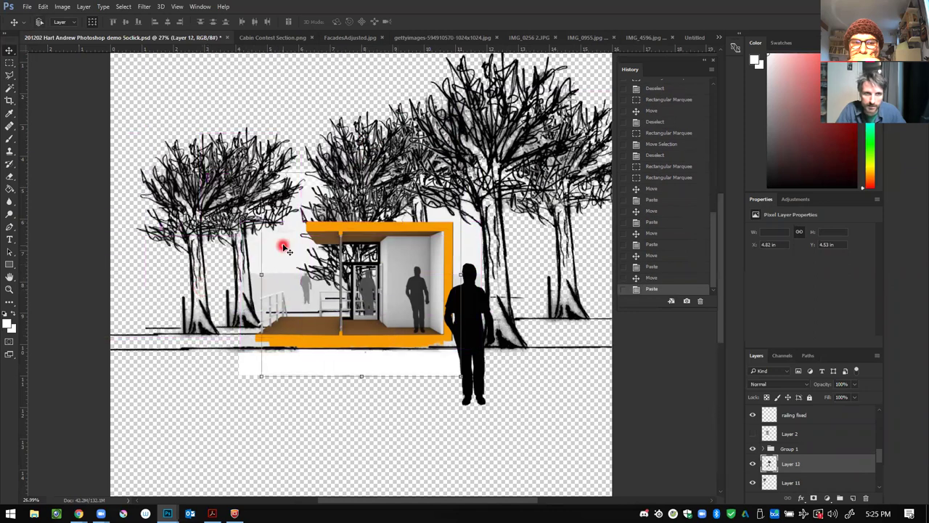
left_click_drag(342, 226, 162, 141)
left_click_drag(799, 465, 828, 468)
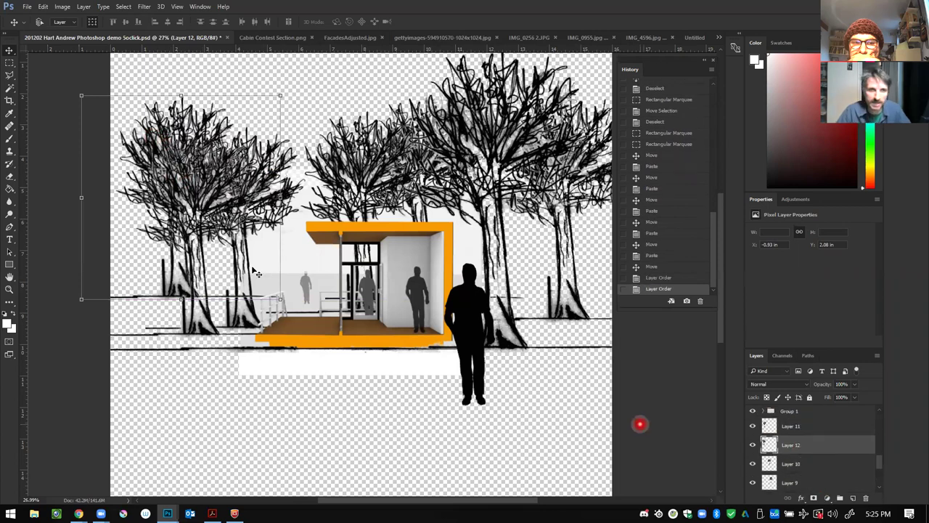
mouse_move(203, 226)
left_mouse_down()
mouse_move(207, 216)
mouse_move(182, 226)
mouse_move(187, 232)
left_mouse_up()
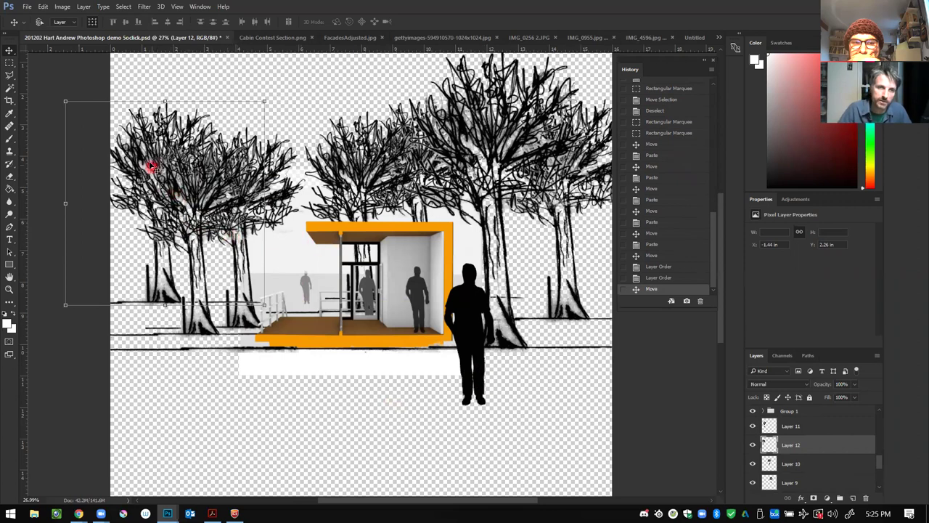
Step: Scale the Layer 12 tree to about 92.7% wide and 106.2% high, and the Layer 8 tree to about 116.5% wide and 106.2% high
left_click_drag(266, 104, 250, 88)
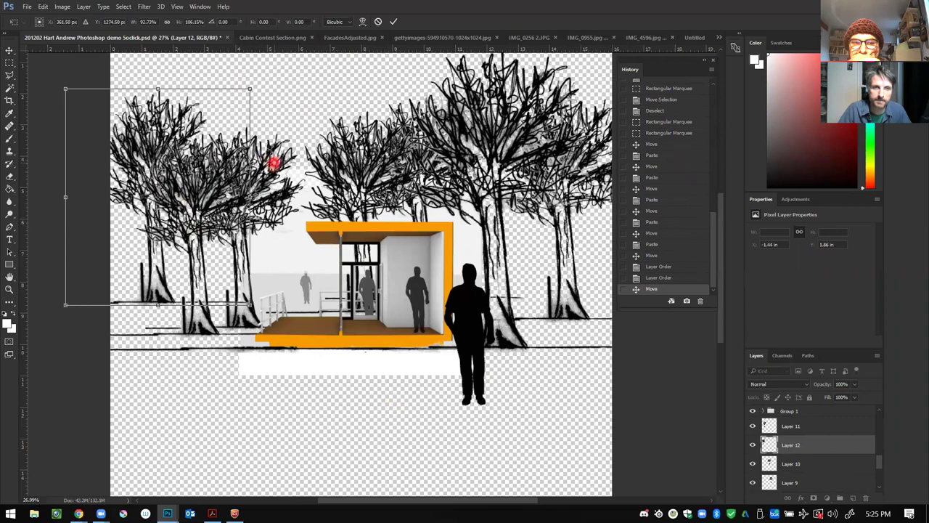
key("Return")
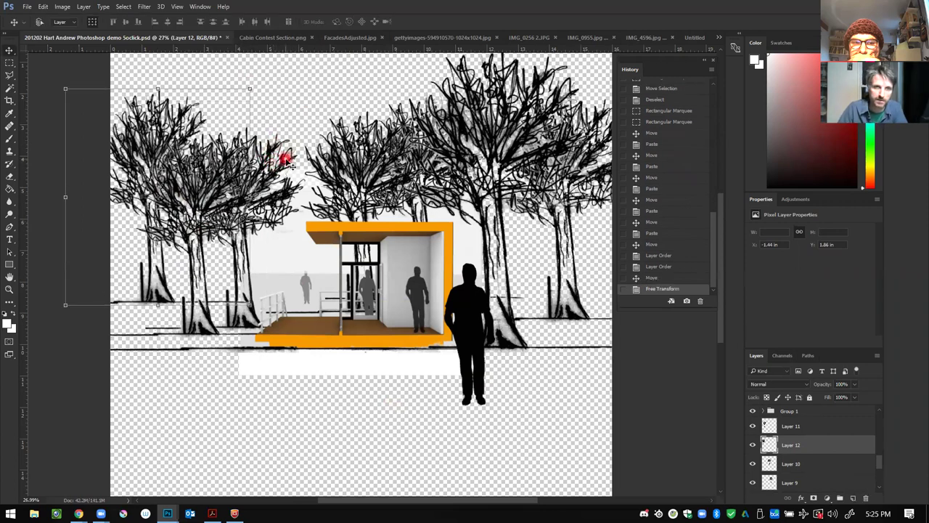
left_click(308, 133)
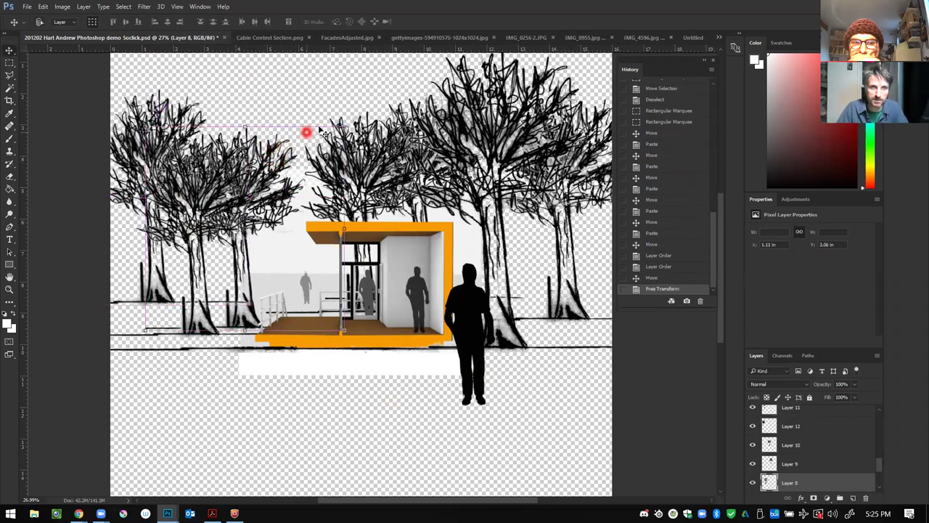
left_click_drag(344, 125, 377, 113)
key("Return")
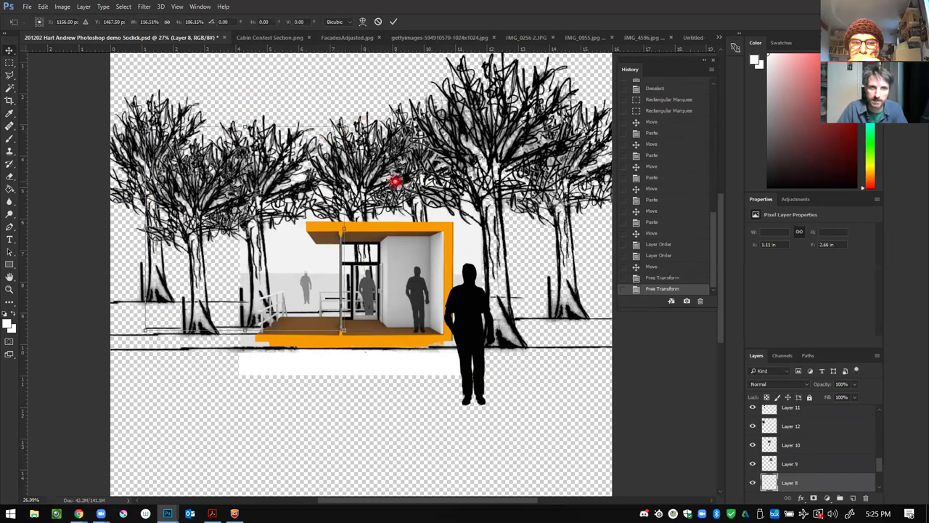
key("ctrl+t")
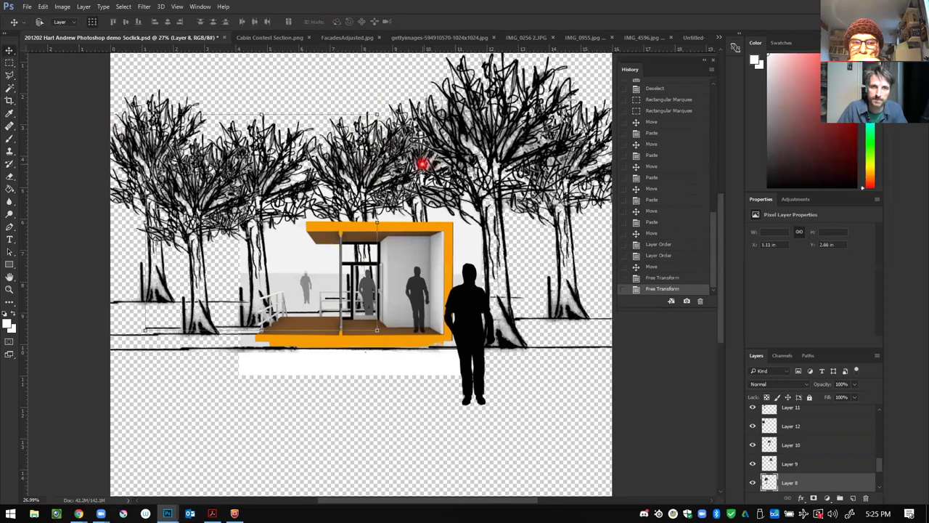
key("Return")
Step: Flip the tree on Layer 10 horizontally and shift it behind the cabin toward the open deck end
left_click(390, 175, "ctrl")
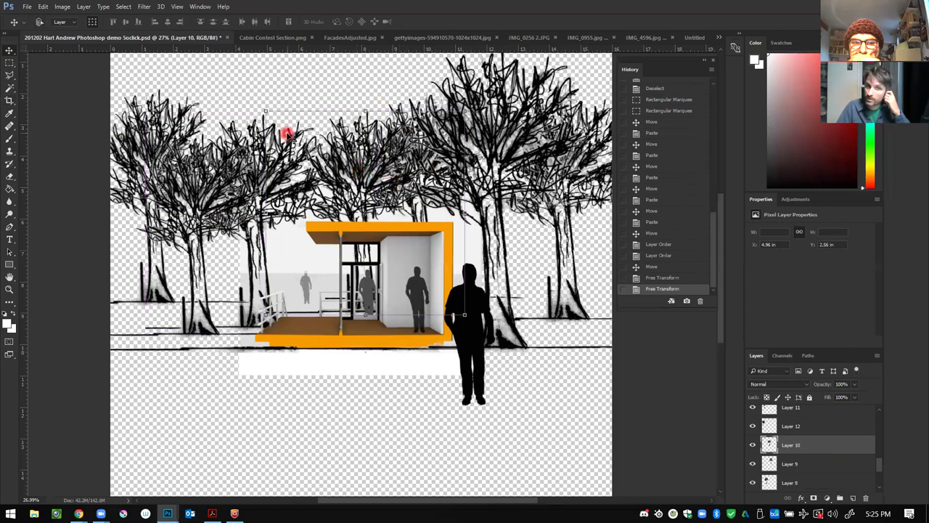
left_click(44, 7)
left_click(109, 267)
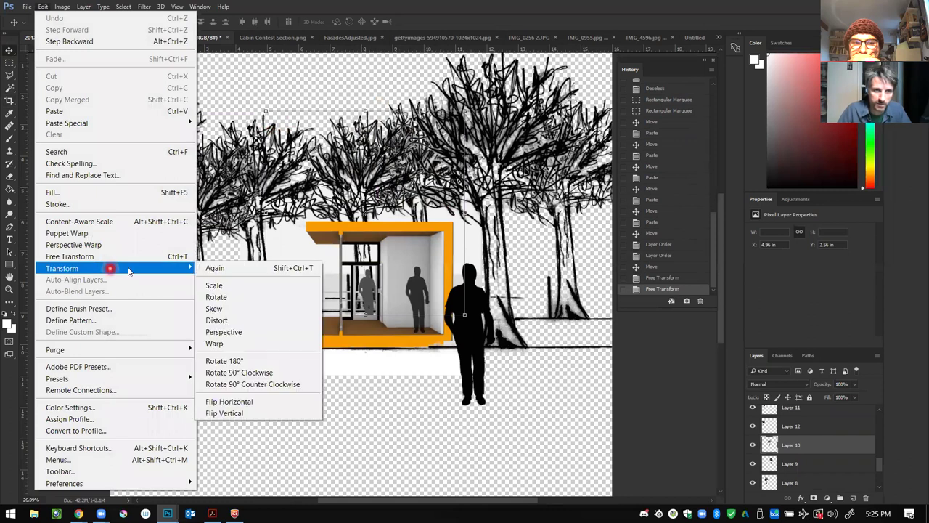
left_click(295, 403)
left_click_drag(373, 168, 323, 172)
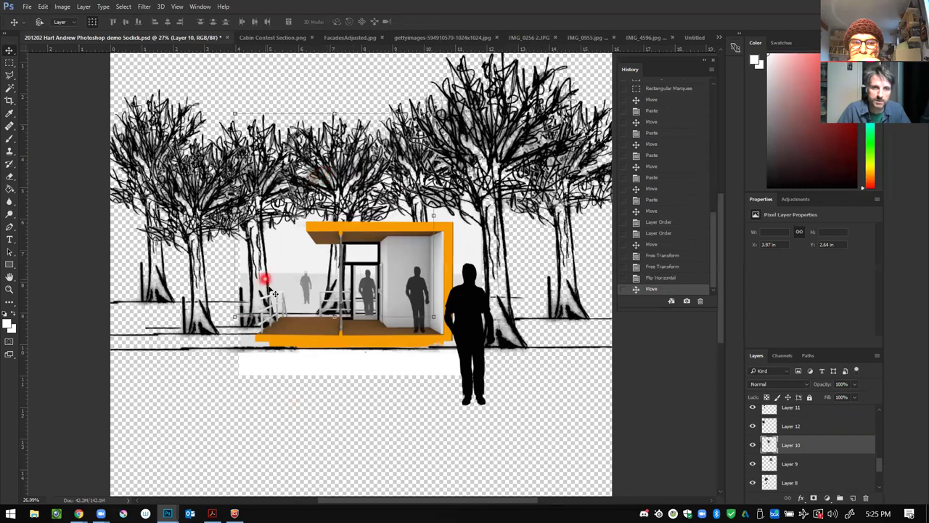
left_click_drag(262, 259, 263, 266)
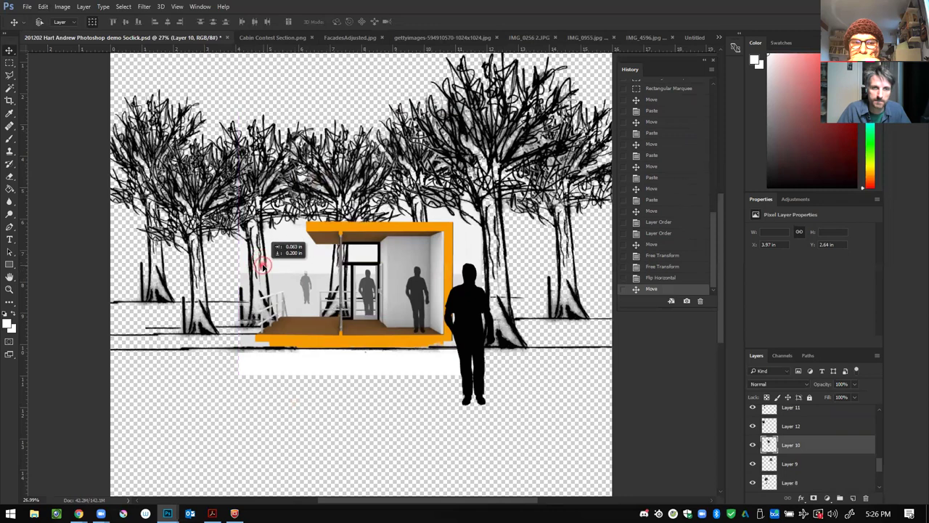
Step: Scale the tree on Layer 11 to about 96.6% wide and 115.2% high, flip it horizontally, and position it closer to the deck
left_click_drag(240, 128, 204, 175)
left_click(207, 178)
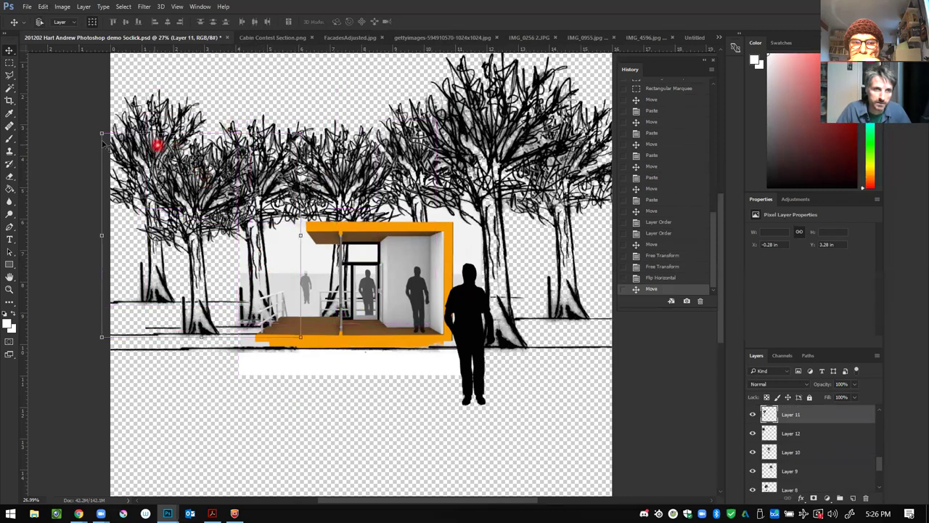
left_click_drag(102, 135, 107, 101)
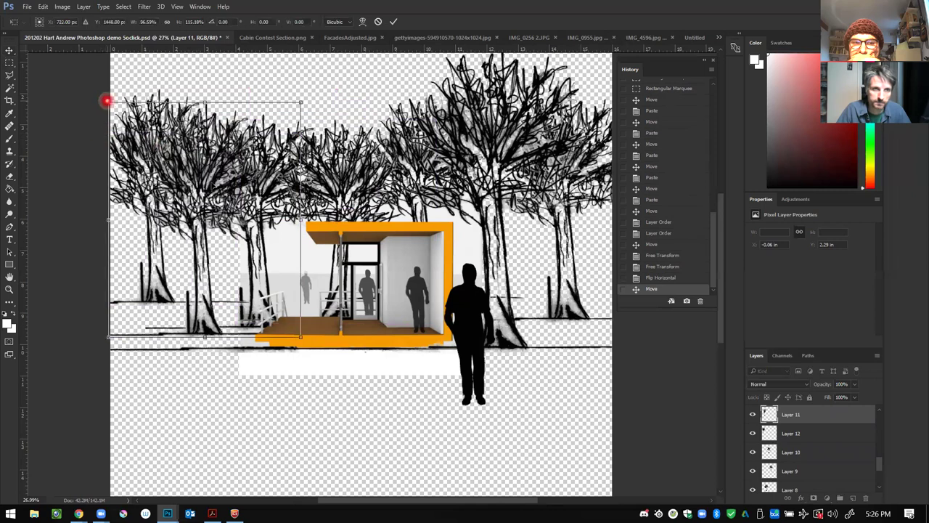
left_click_drag(209, 172, 224, 165)
left_click(42, 6)
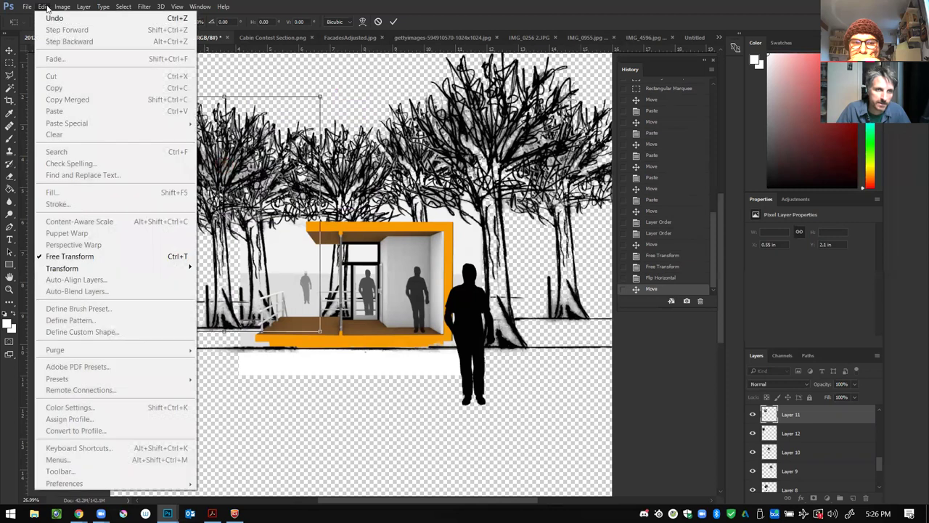
mouse_move(112, 268)
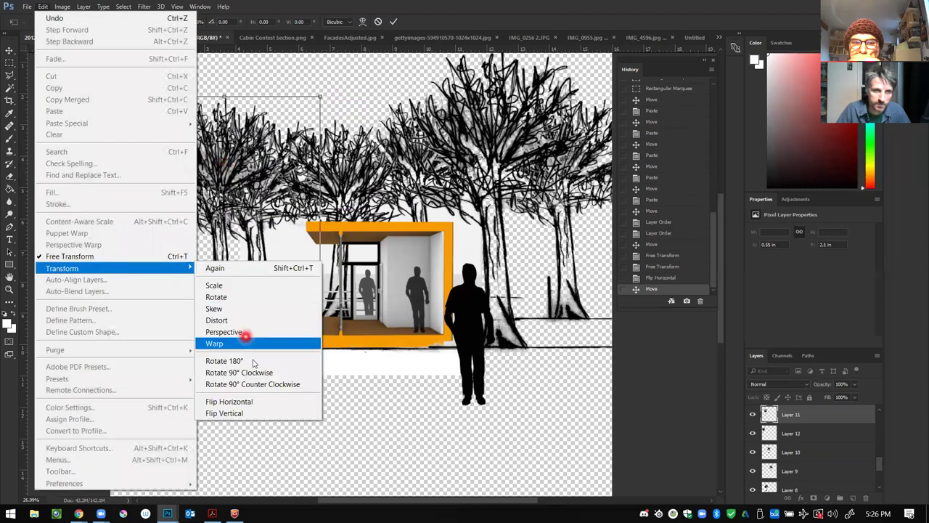
left_click(280, 401)
mouse_move(196, 181)
left_mouse_down()
mouse_move(174, 174)
mouse_move(207, 178)
mouse_move(196, 182)
left_mouse_up()
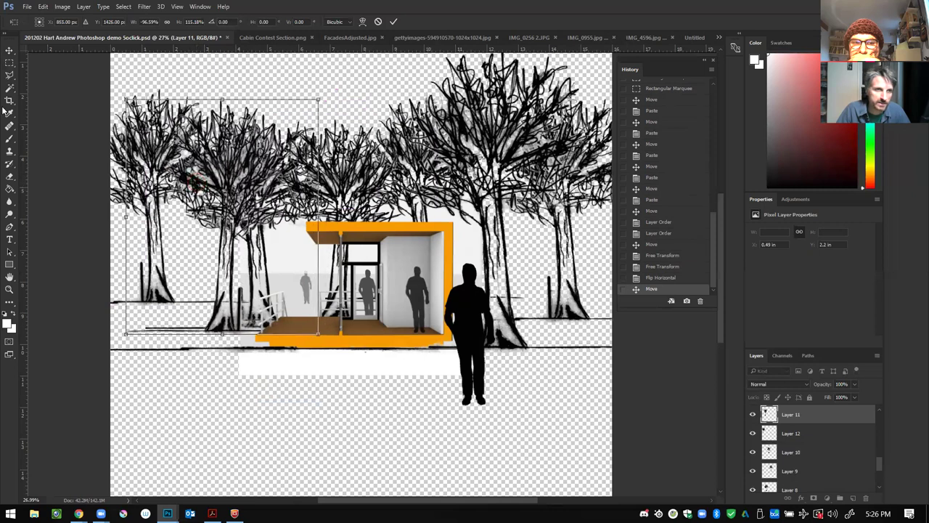
left_click(9, 62)
left_click(421, 194)
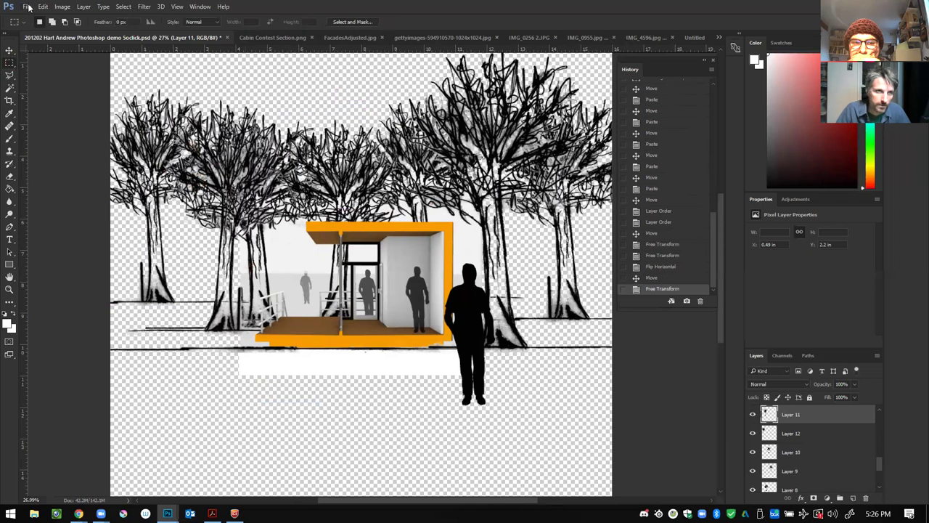
Step: Cut the stray vertical stroke beside the Layer 11 trunk, and move the Layer 11 and Layer 12 trees closer to the deck
left_click_drag(243, 265, 228, 346)
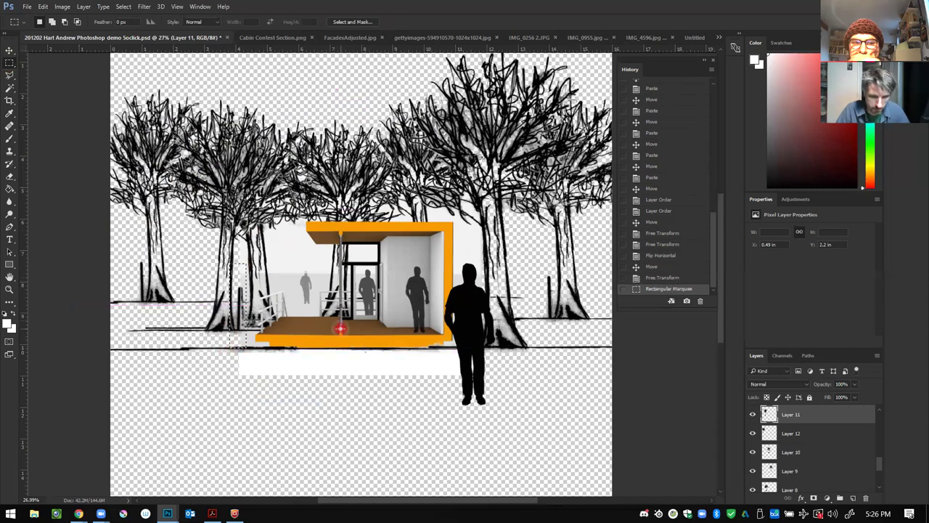
key("ctrl+x")
key("v")
left_click_drag(222, 269, 168, 217)
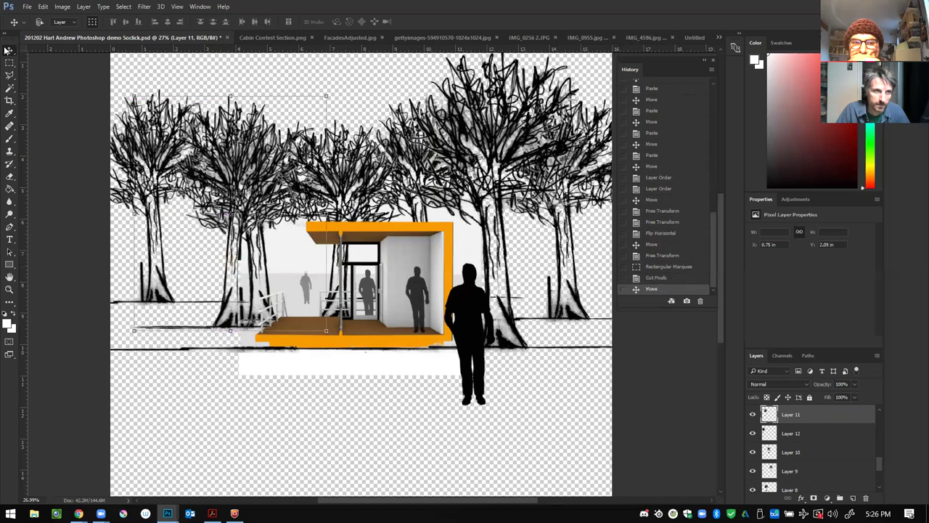
left_click_drag(149, 130, 203, 129)
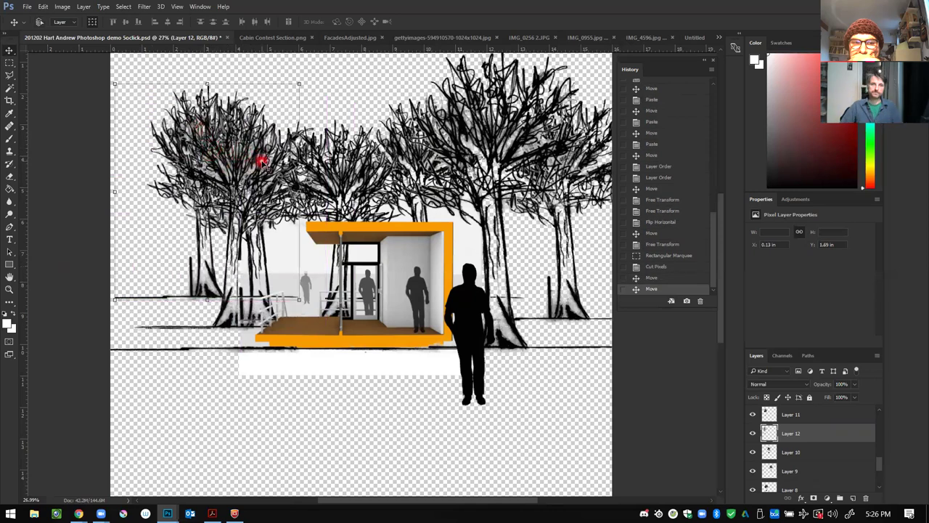
Step: Copy the canopy of the Layer 12 tree, paste it above the cabin, and lower the copy directly beneath Layer 9
left_click(9, 63)
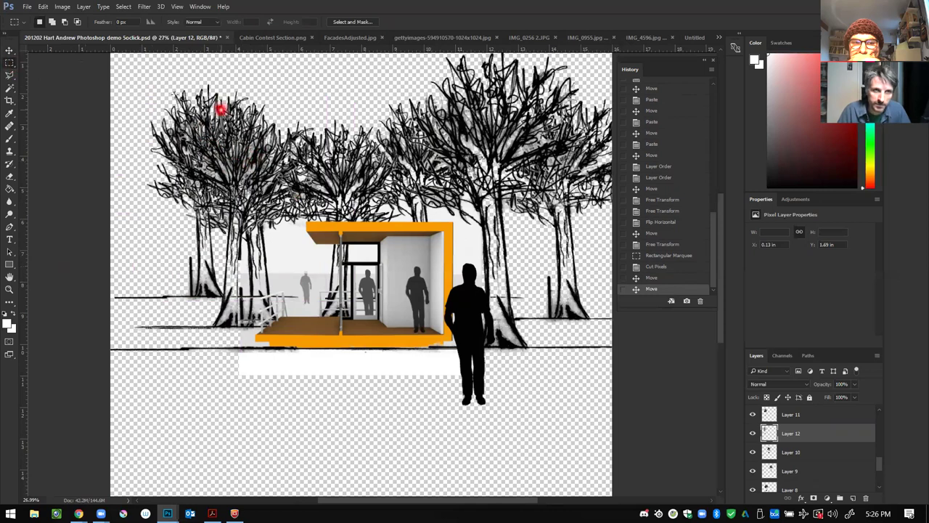
left_click_drag(152, 85, 313, 226)
key("ctrl+c")
key("ctrl+v")
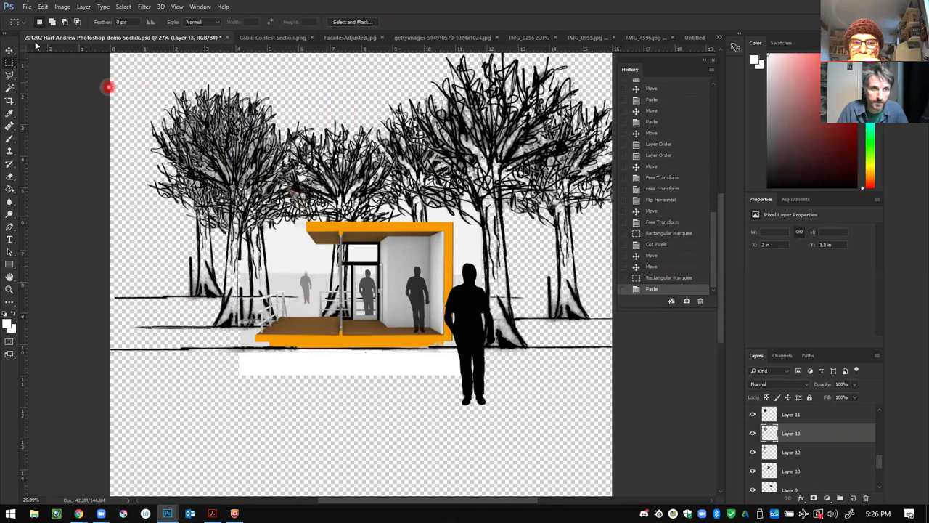
left_click(8, 54)
left_click_drag(239, 129, 396, 81)
left_click_drag(815, 439, 832, 473)
Step: Stretch the pasted canopy on Layer 13 to about 172.3% wide and 85.8% high, filling the background behind the cabin trees
key("ctrl+t")
left_click_drag(329, 206, 242, 186)
left_click_drag(286, 110, 392, 129)
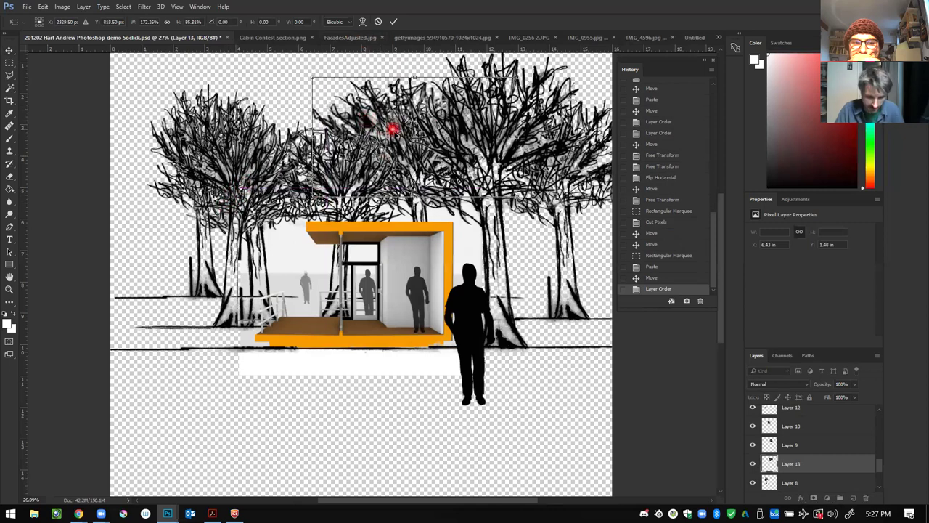
double_click(320, 89)
left_click(628, 251)
Step: Paste the canopy again, stretch it to about 199.9% wide and 92.4% high, and place it behind the large tree's crown
key("ctrl+v")
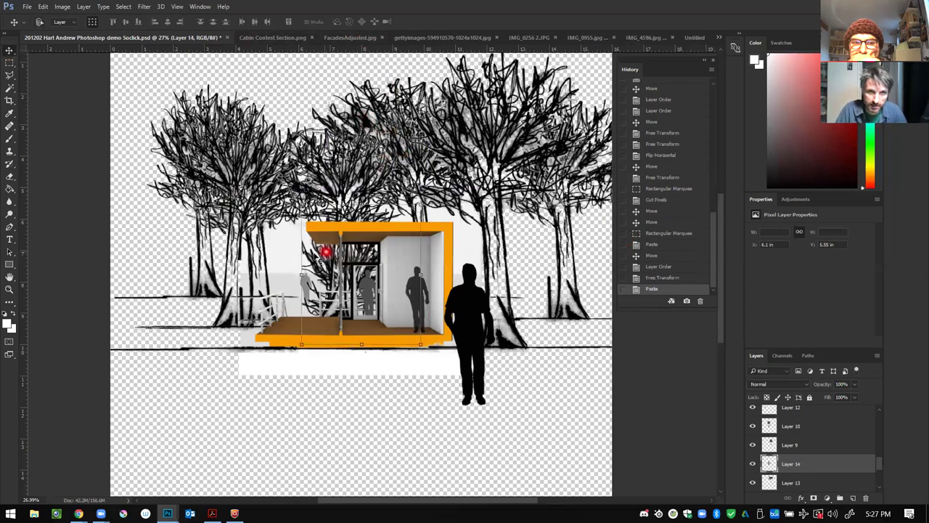
left_click_drag(319, 257, 234, 118)
key("ctrl+t")
left_click_drag(328, 199, 445, 191)
left_click_drag(286, 90, 525, 104)
left_click(698, 259)
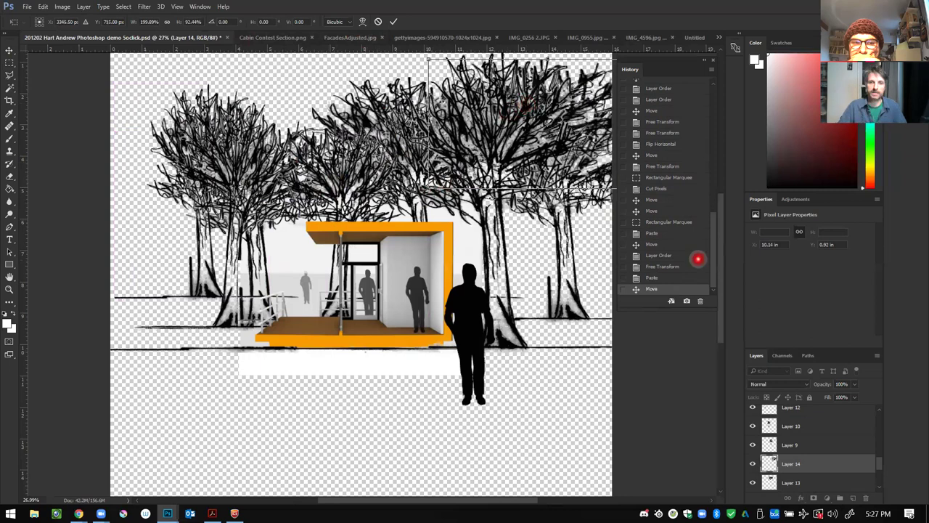
left_click(13, 52)
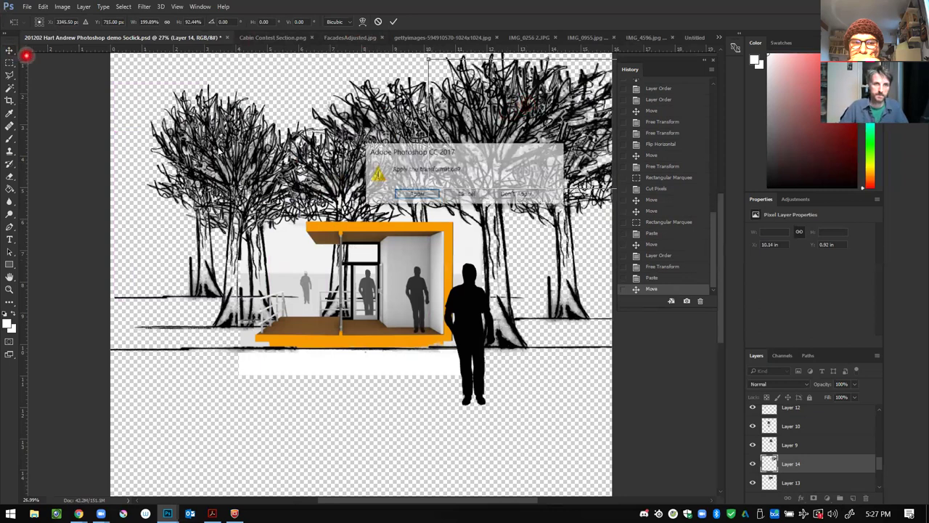
left_click(434, 194)
Step: Adjust the canopy on Layer 13 to a brightness of -29 and a contrast of 29
scroll(829, 462, "down", 1)
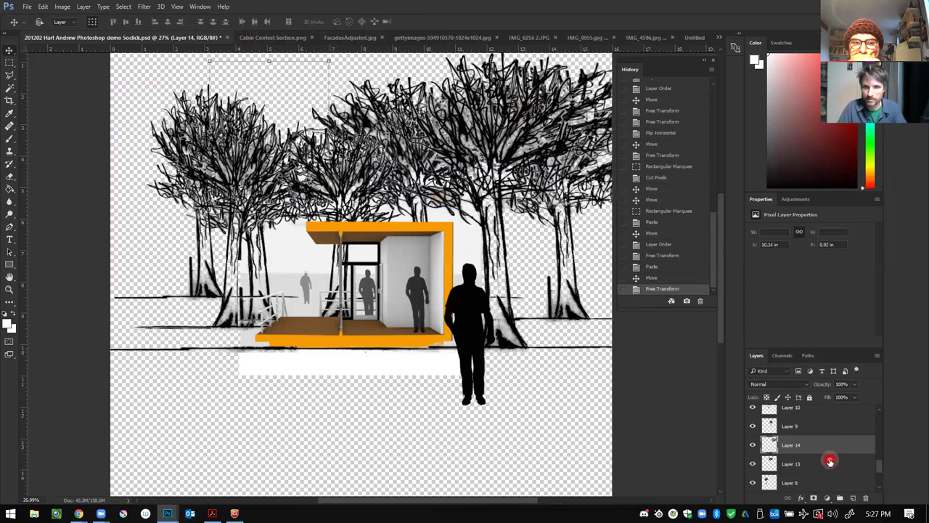
left_click(831, 463)
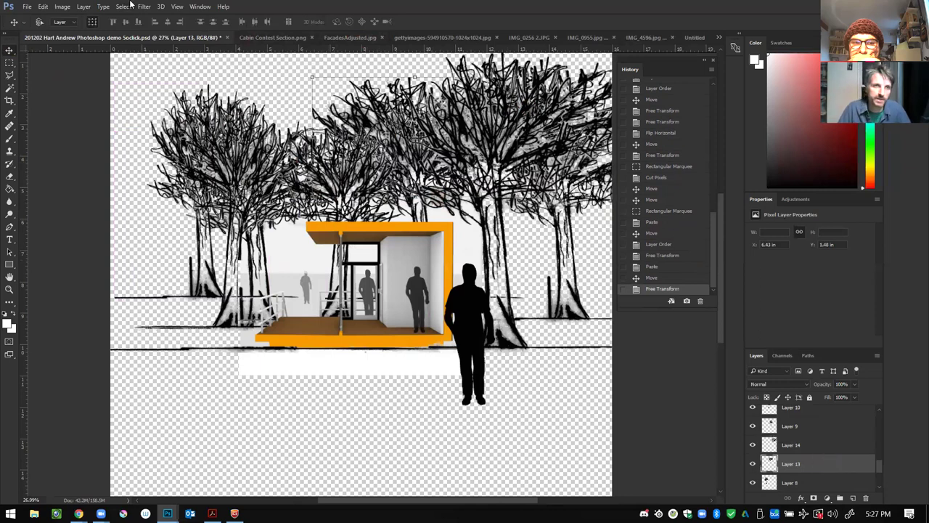
left_click(43, 6)
mouse_move(63, 8)
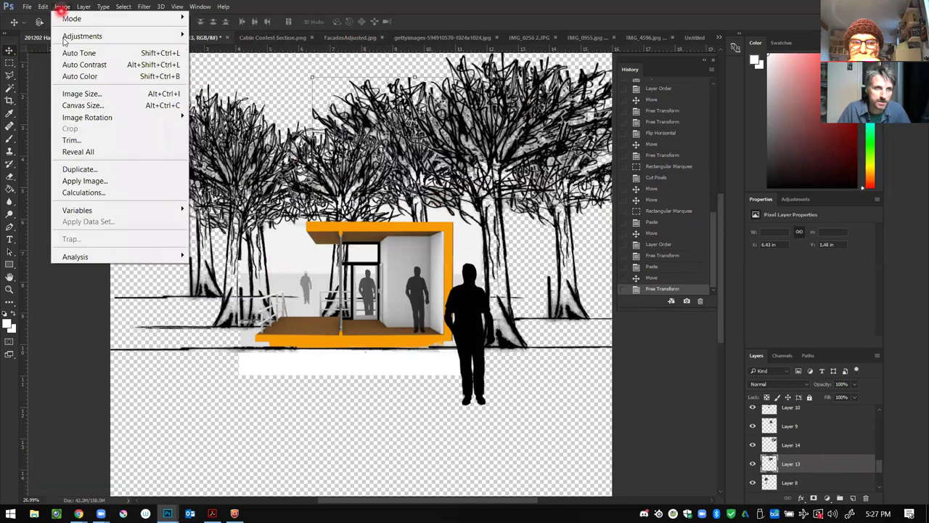
mouse_move(87, 36)
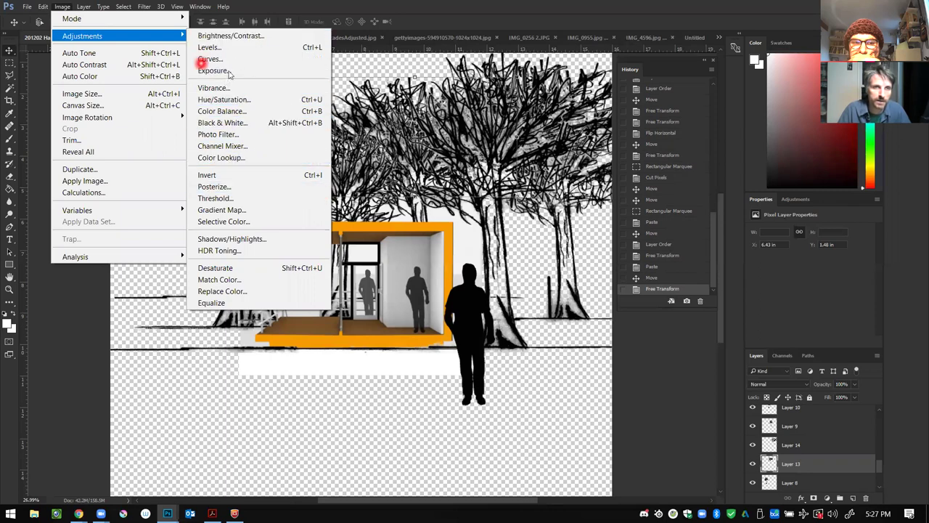
left_click(254, 38)
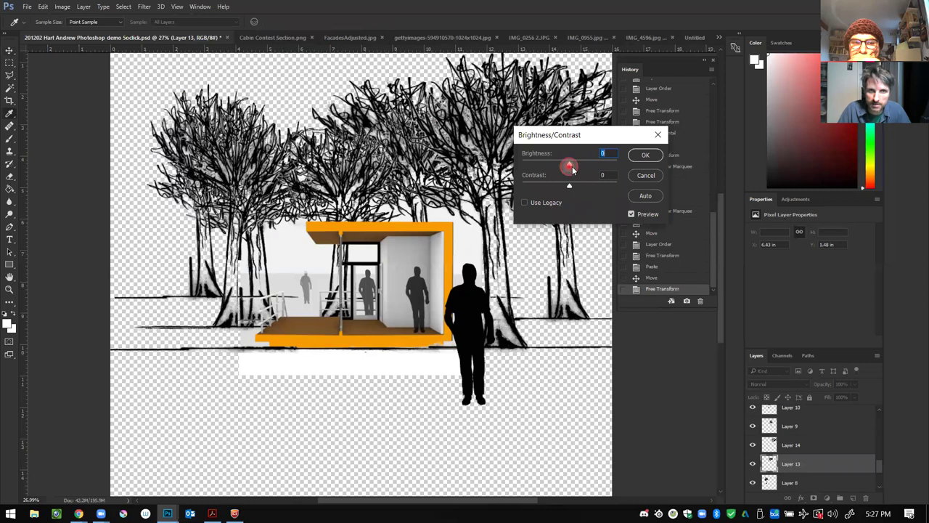
left_click_drag(569, 166, 585, 183)
left_click(645, 158)
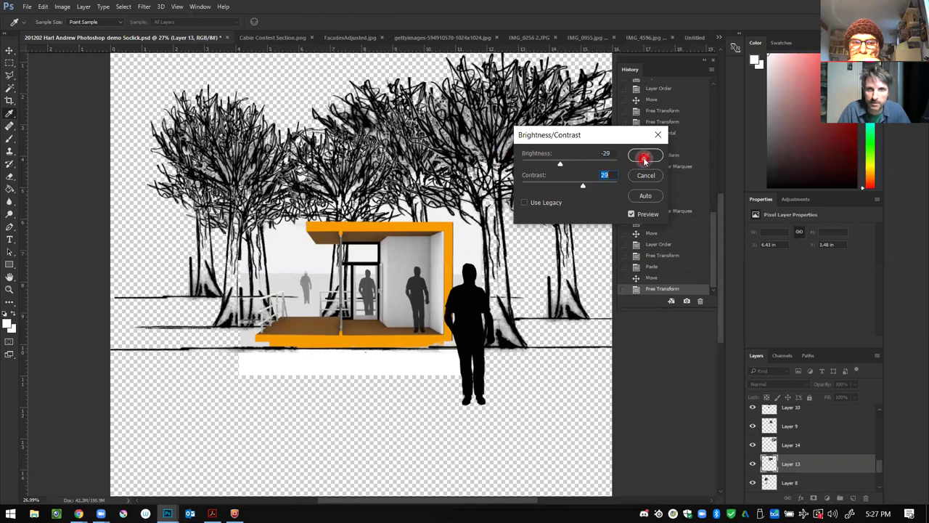
Step: Lower the opacity of the Layer 13 canopy to 90%
left_click(62, 7)
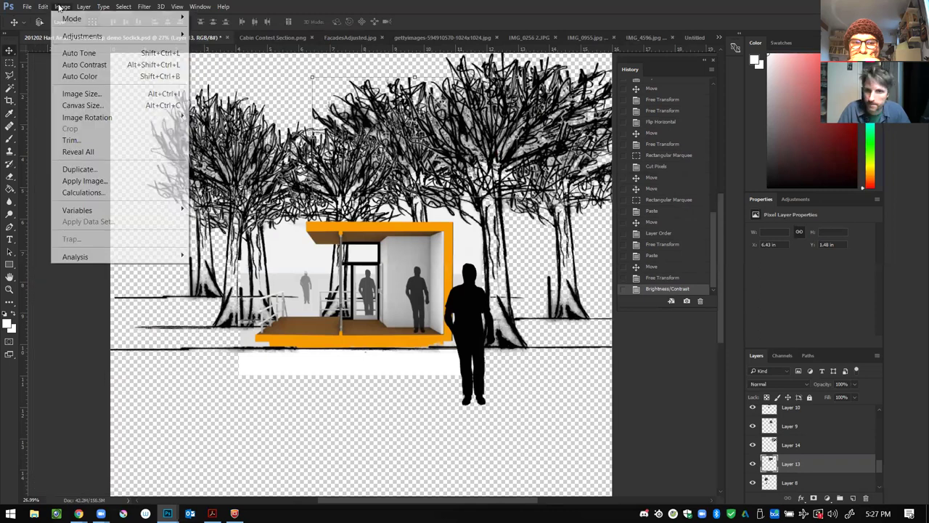
left_click(854, 384)
left_click(854, 384)
mouse_move(833, 398)
left_mouse_down()
mouse_move(820, 398)
mouse_move(850, 398)
left_mouse_up()
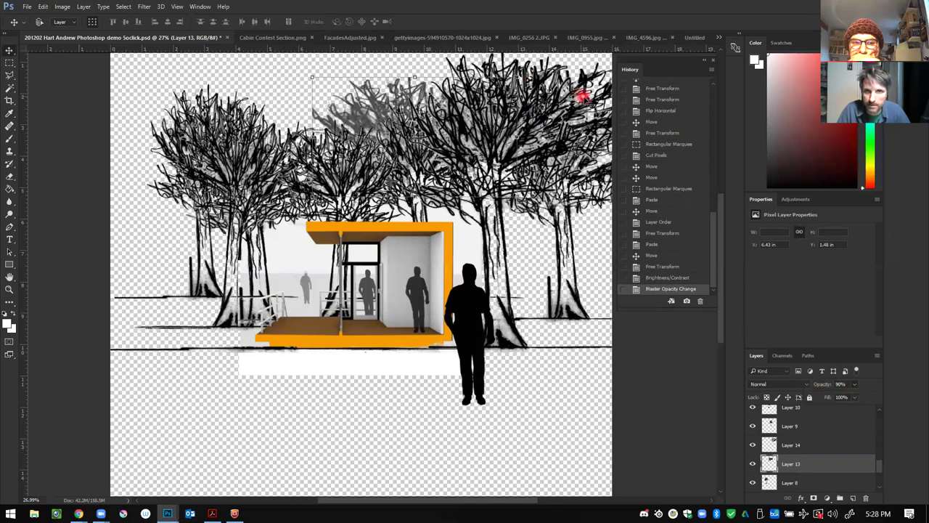
Step: Reduce the opacity of the Layer 14 canopy behind the large tree to 72%
left_click(586, 102)
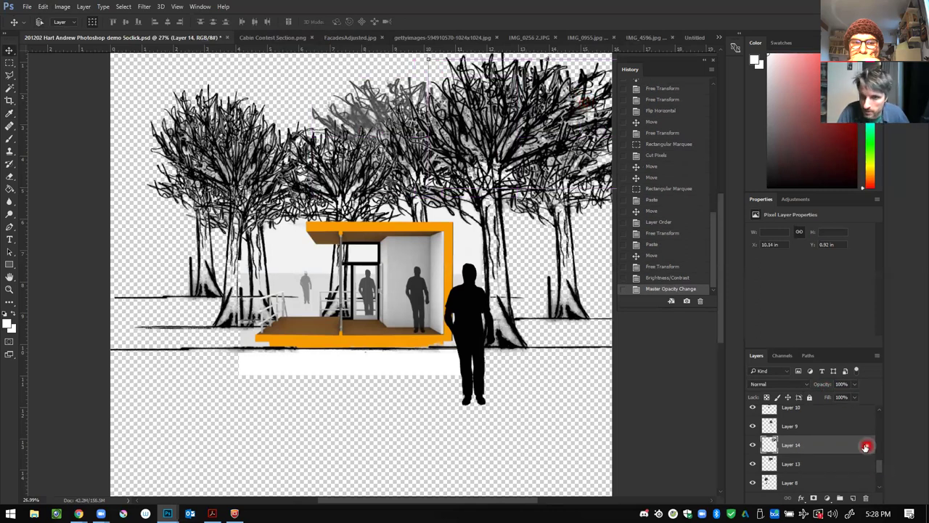
mouse_move(853, 390)
left_mouse_down()
mouse_move(830, 392)
mouse_move(842, 396)
left_mouse_up()
left_click(831, 465, "shift")
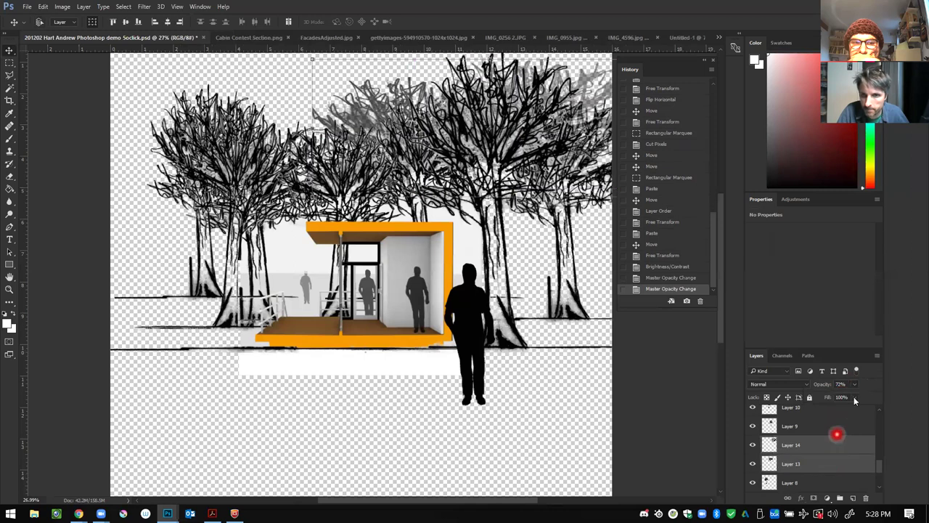
Step: Fade the tree on Layer 12 to 86% opacity
left_click(840, 427)
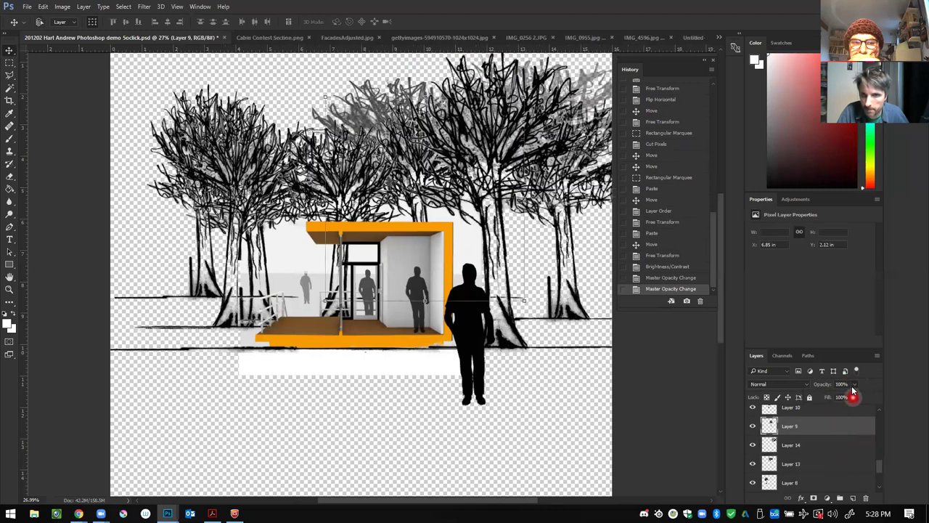
left_click(182, 93)
mouse_move(862, 418)
left_mouse_down()
mouse_move(846, 386)
mouse_move(854, 388)
mouse_move(841, 393)
mouse_move(848, 396)
left_mouse_up()
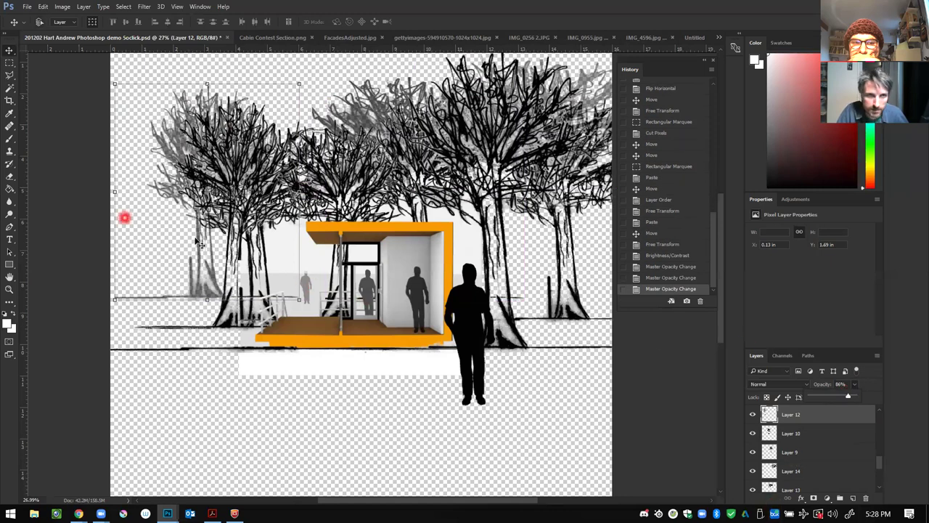
Step: Reduce the opacity of the tree on Layer 11, beside the cabin deck, to 65%
left_click(226, 264)
left_click(224, 266)
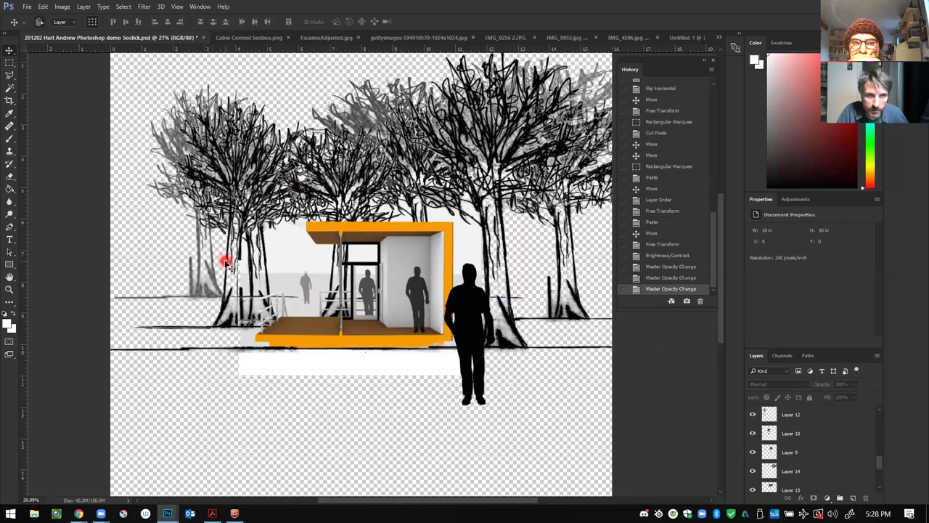
left_click(231, 296)
left_click(219, 311)
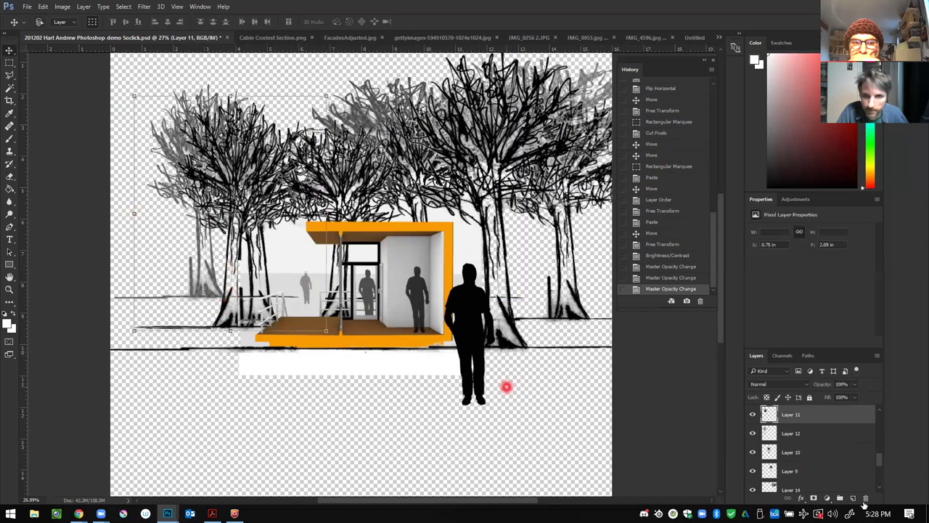
left_click_drag(857, 388, 811, 398)
left_click(369, 377)
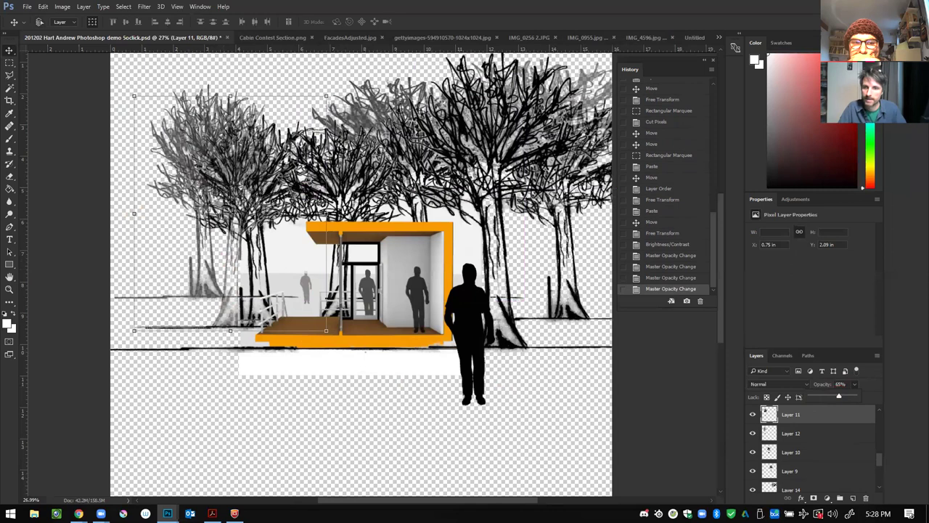
Step: Fill the transparent areas of the white background layer with white using the Paint Bucket
scroll(817, 457, "down", 5)
left_click(820, 485)
left_click(10, 188)
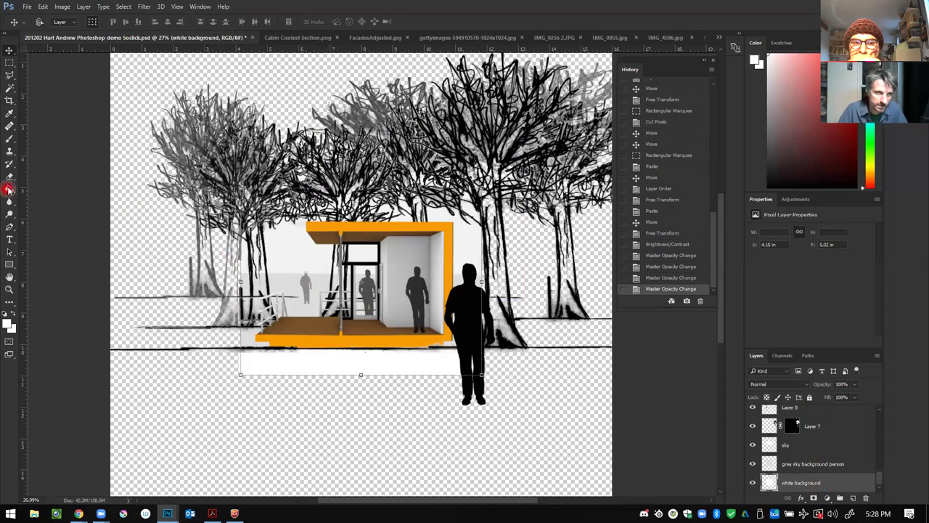
left_click(13, 318)
left_click(162, 380)
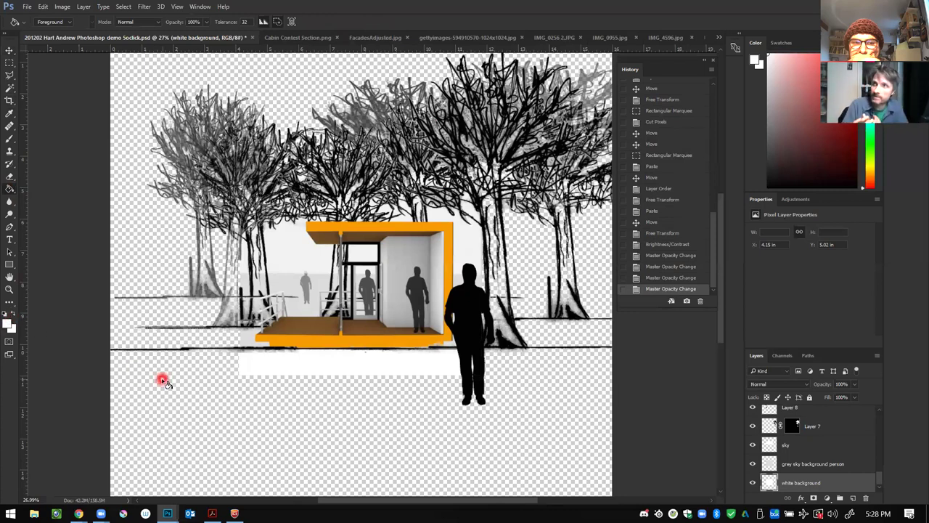
left_click(146, 385)
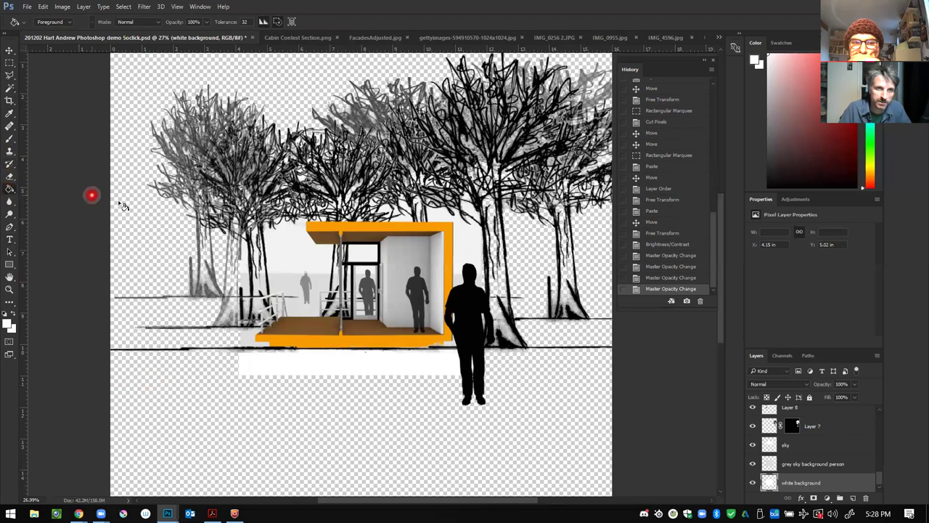
left_click(374, 440)
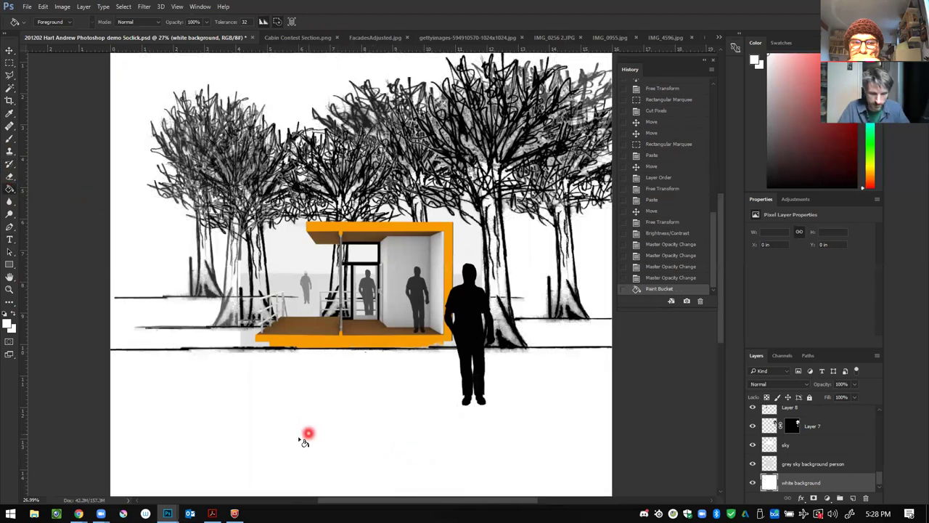
Step: Widen the canvas to 24 inches, keeping the artwork anchored at the center
scroll(269, 432, "down", 4)
scroll(485, 265, "up", 5)
scroll(390, 289, "down", 2)
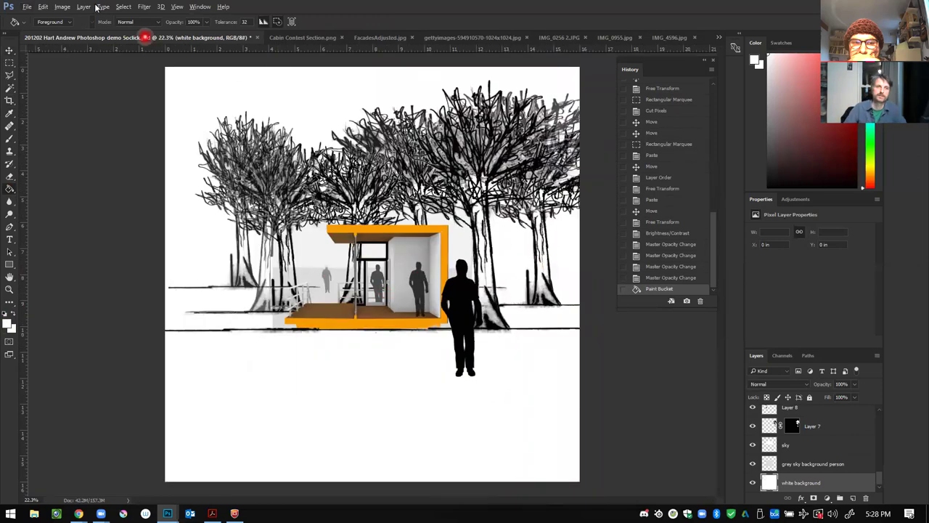
left_click(62, 7)
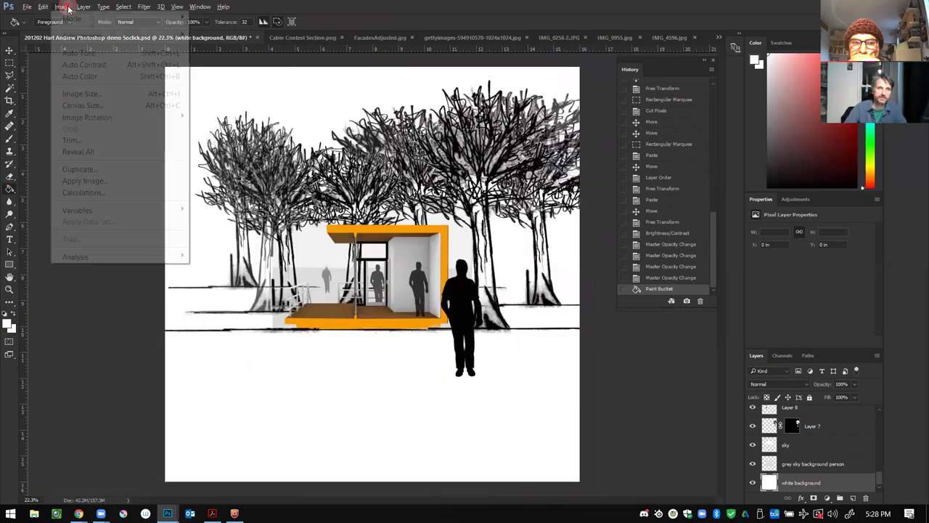
left_click(93, 106)
left_click(459, 191)
left_click(429, 174)
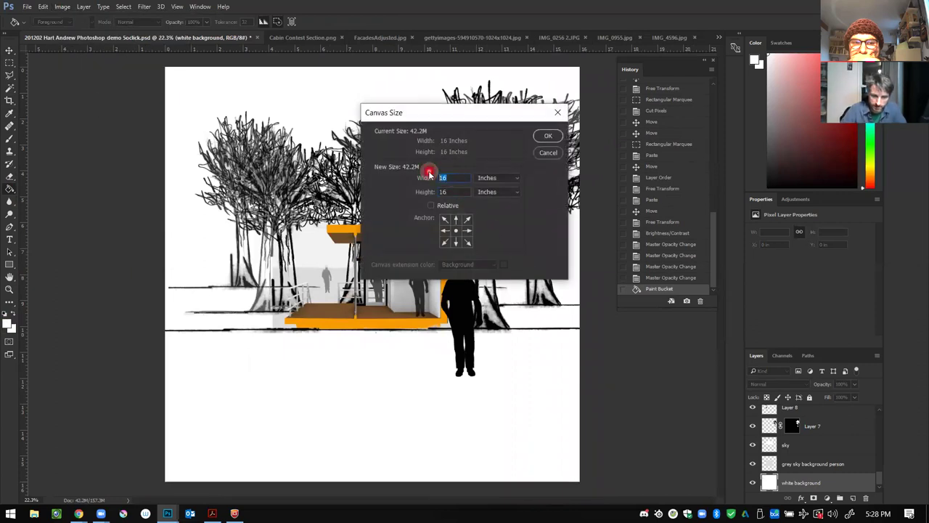
left_click(548, 136)
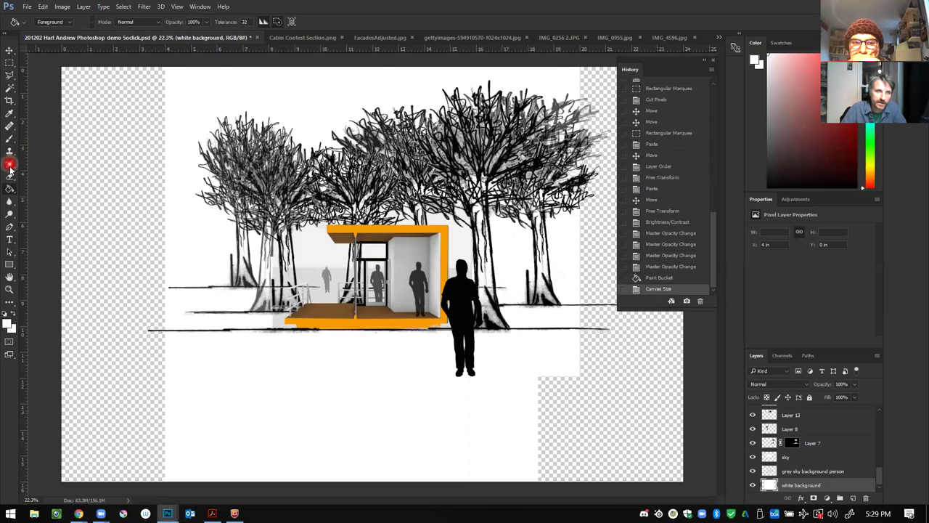
Step: Fill the new transparent strips on both sides of the white background layer with white
left_click(154, 236)
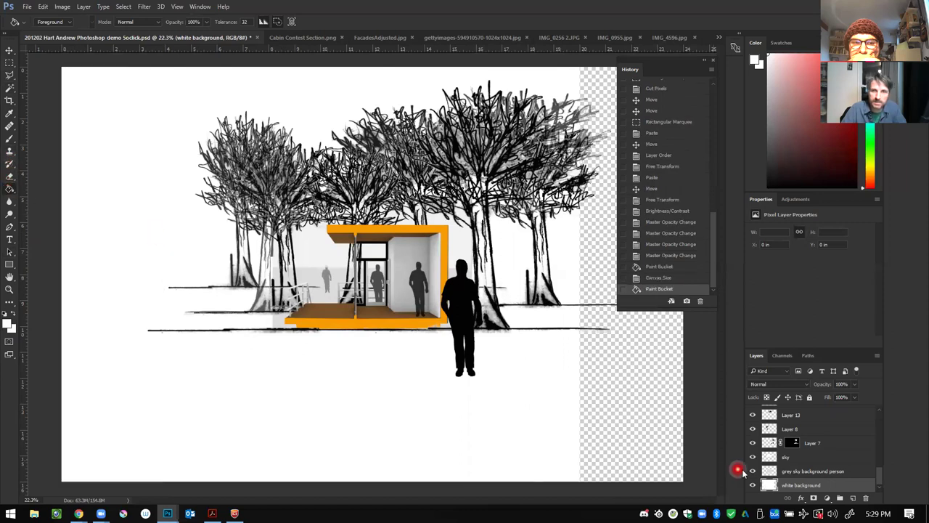
left_click(641, 411)
scroll(309, 383, "down", 1)
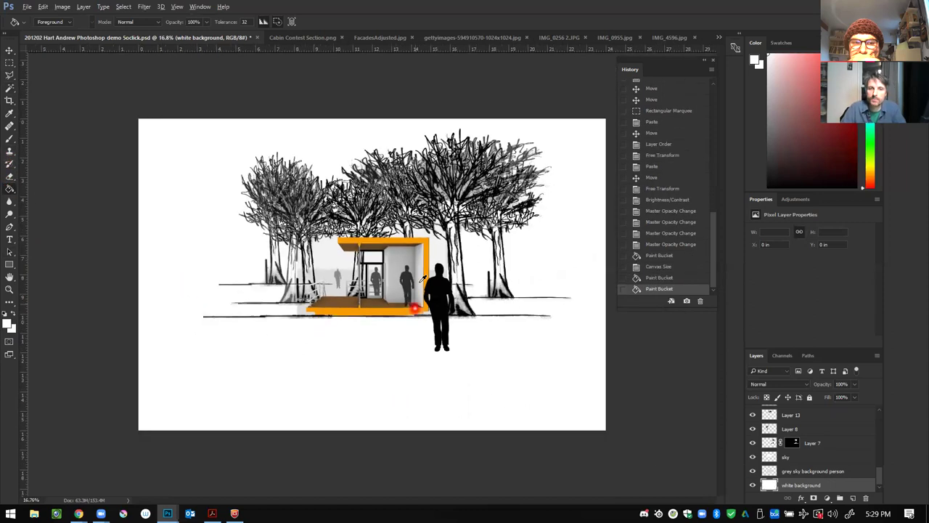
Step: Move the foreground person silhouette slightly away from the cabin, in front of the large tree's trunk
scroll(465, 407, "up", 3)
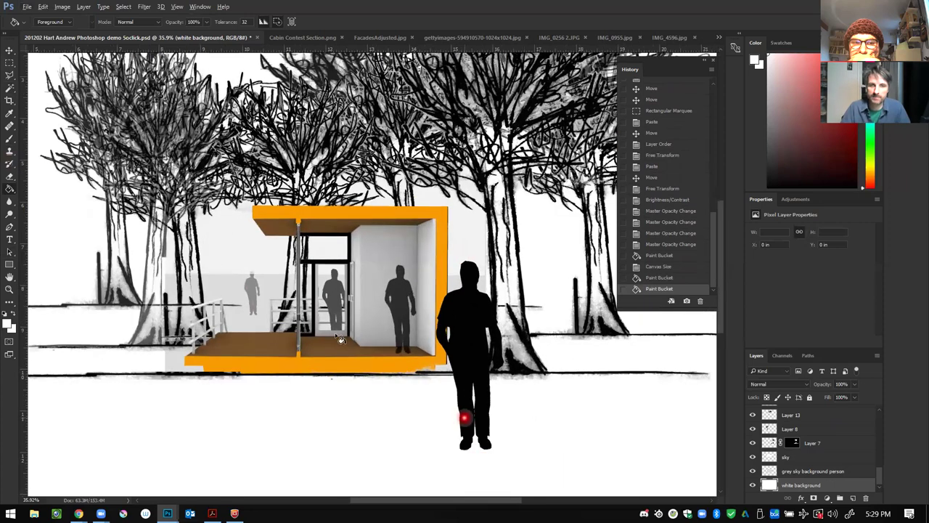
key("v")
left_click(477, 339)
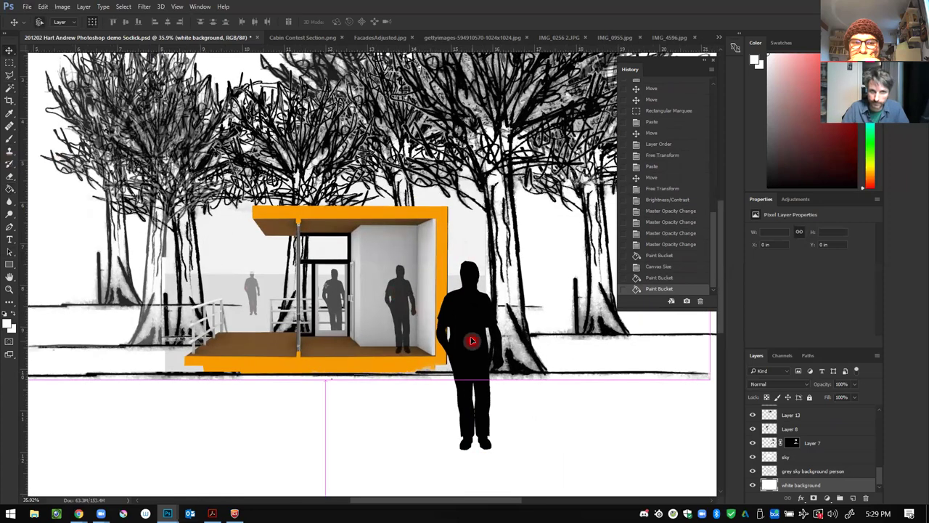
left_click_drag(539, 344, 520, 327)
left_click(524, 336)
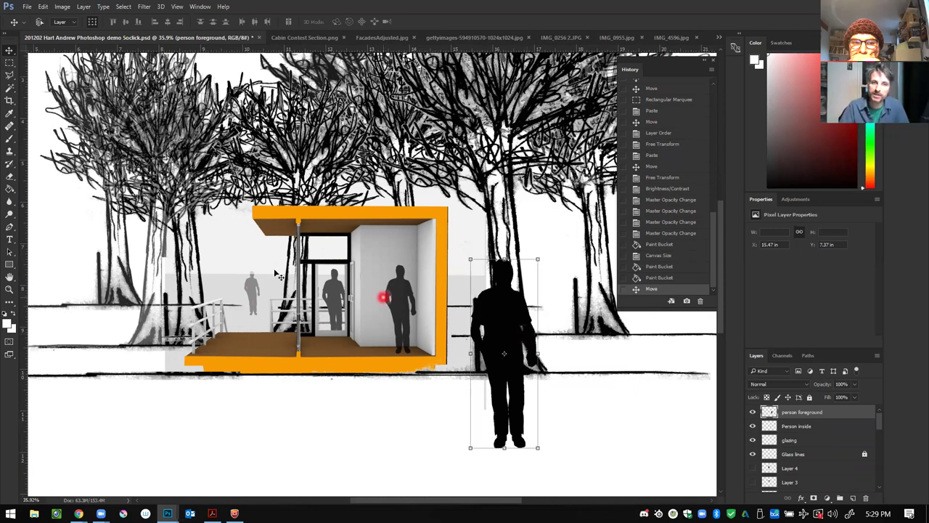
Step: Save the collage document
scroll(291, 270, "up", 5)
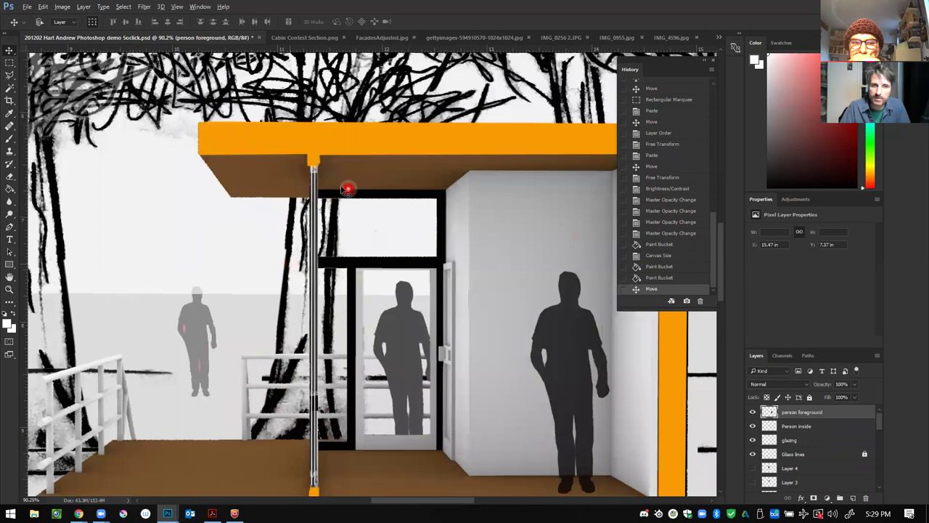
scroll(358, 281, "down", 3)
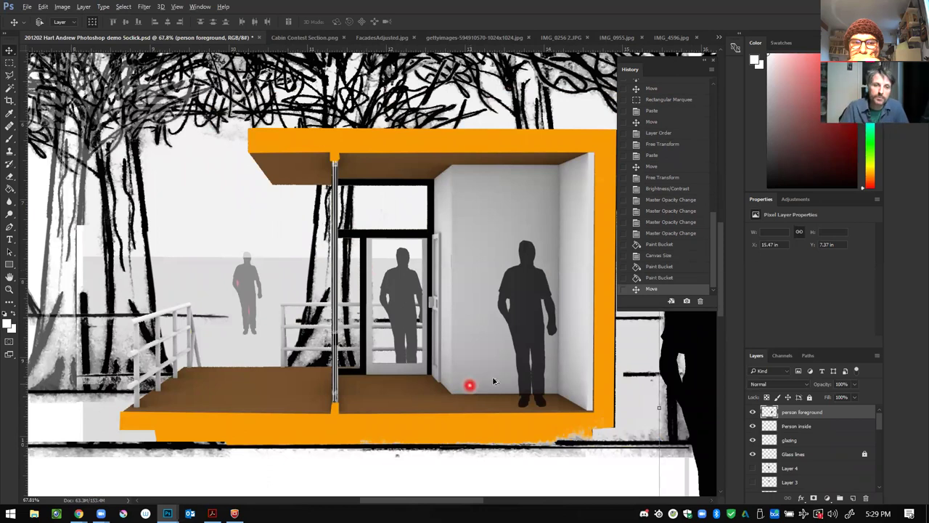
scroll(444, 369, "down", 5)
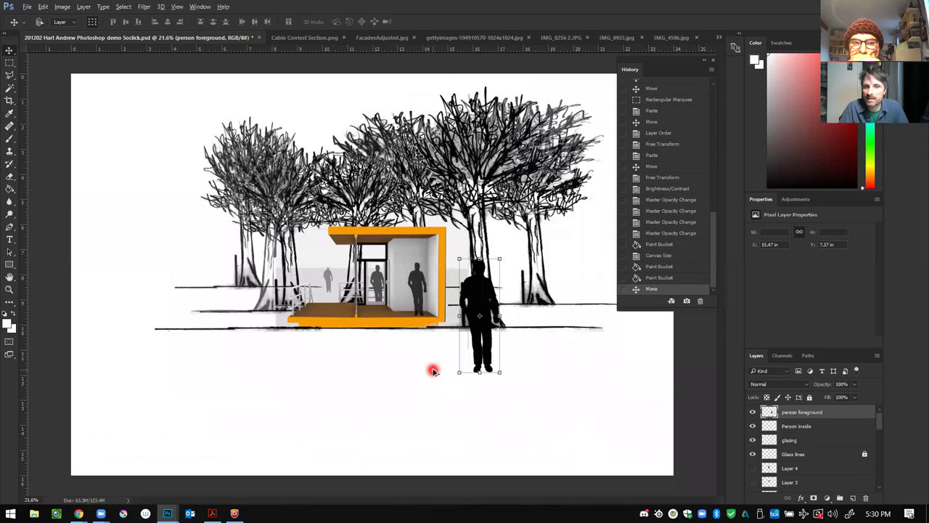
scroll(429, 271, "up", 1)
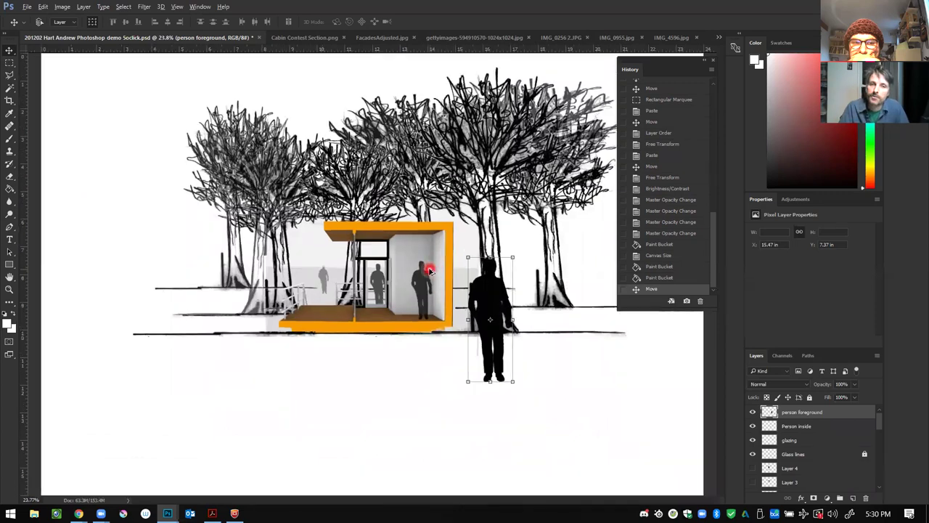
scroll(434, 270, "down", 1)
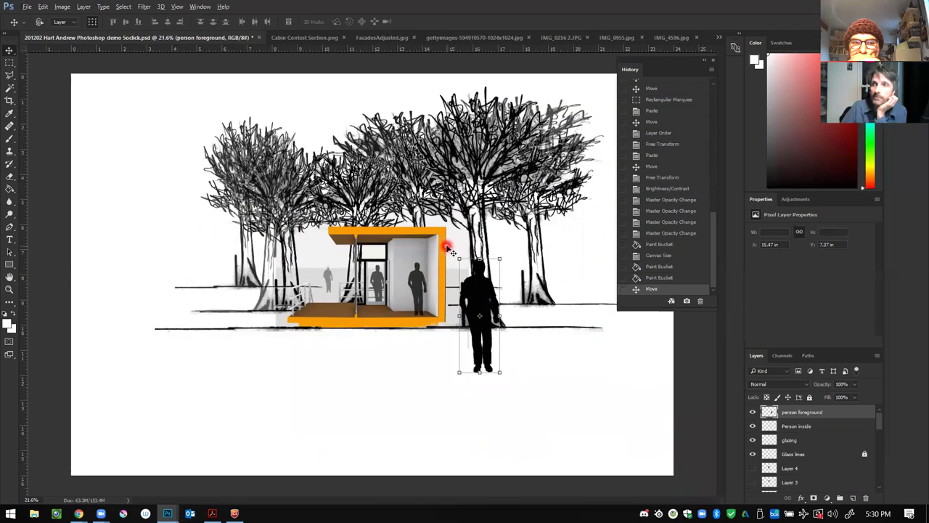
left_click(27, 7)
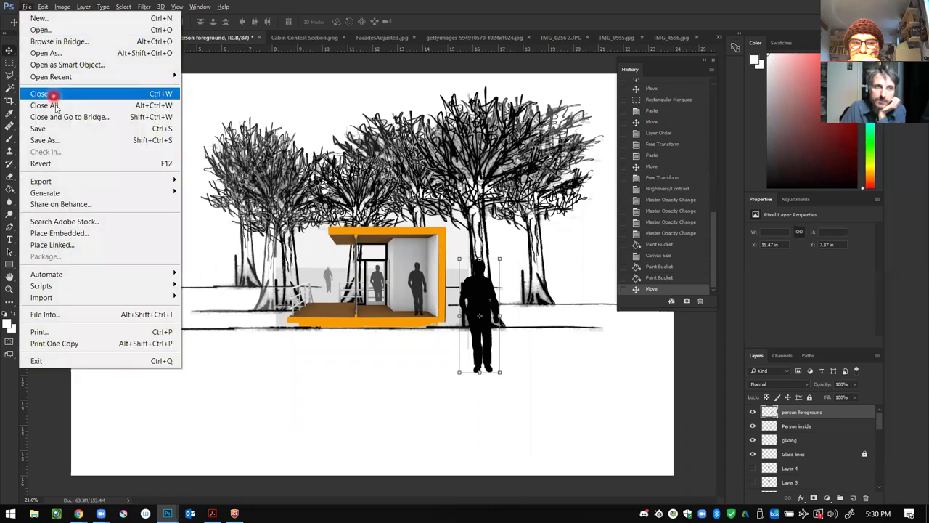
left_click(58, 129)
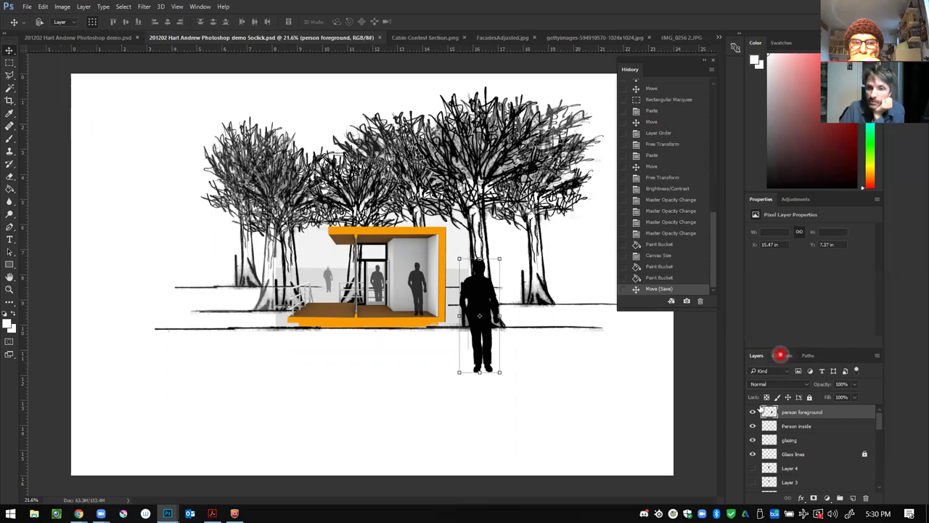
Step: Hide the Cabin layer to examine the trees and figures behind it, and show it again
scroll(794, 456, "down", 5)
scroll(794, 456, "down", 5)
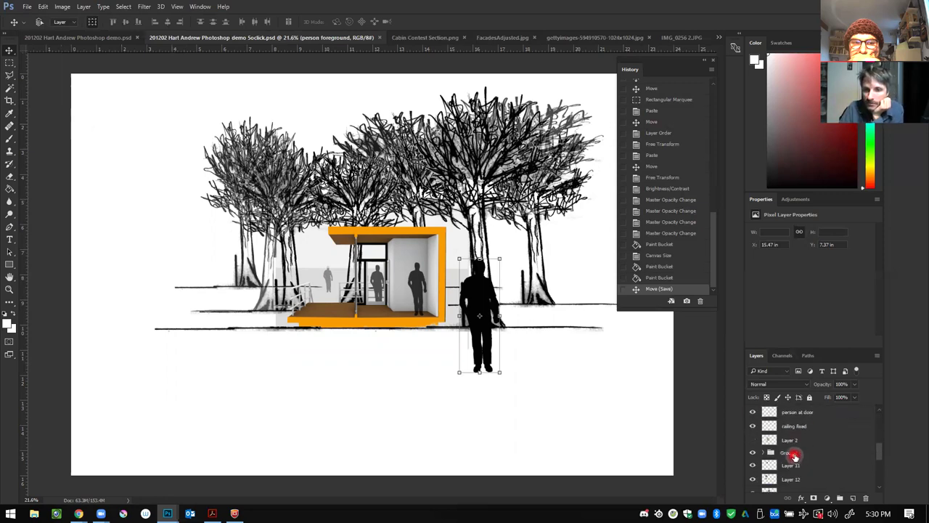
scroll(796, 455, "down", 2)
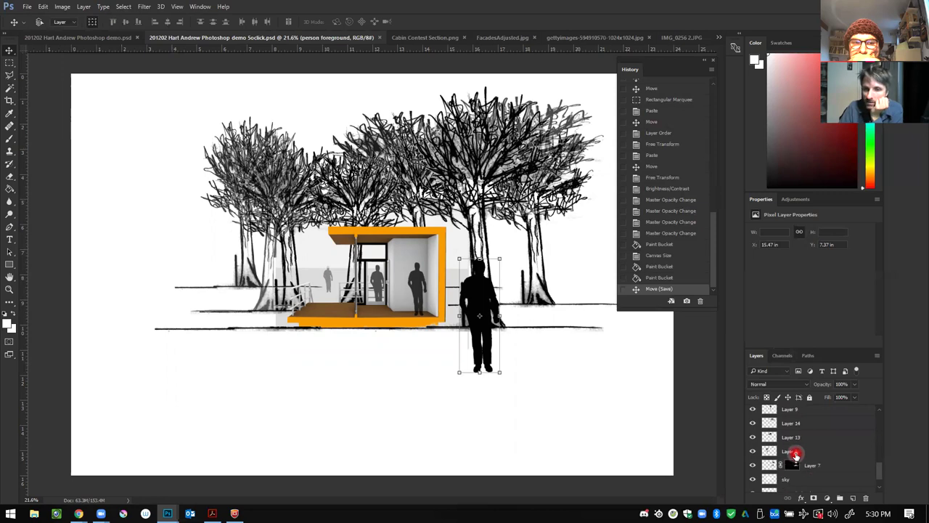
scroll(797, 461, "up", 4)
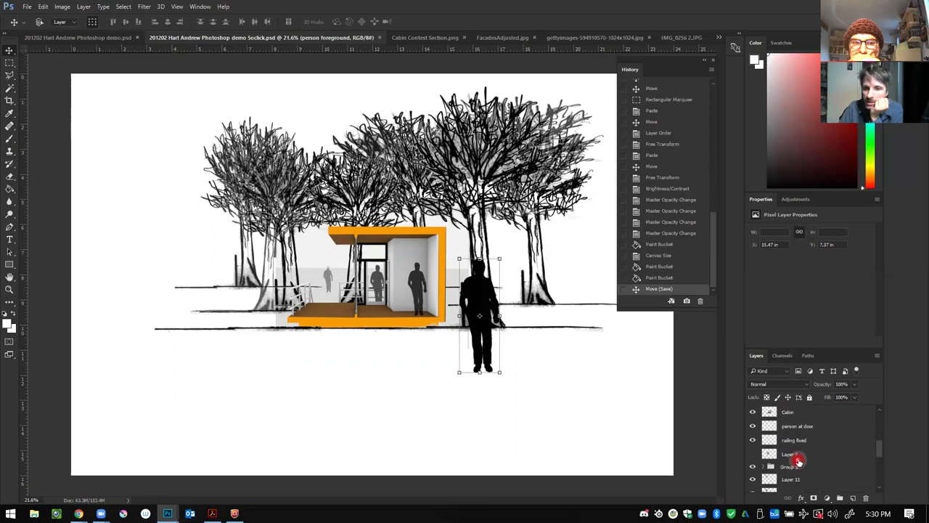
scroll(755, 456, "up", 1)
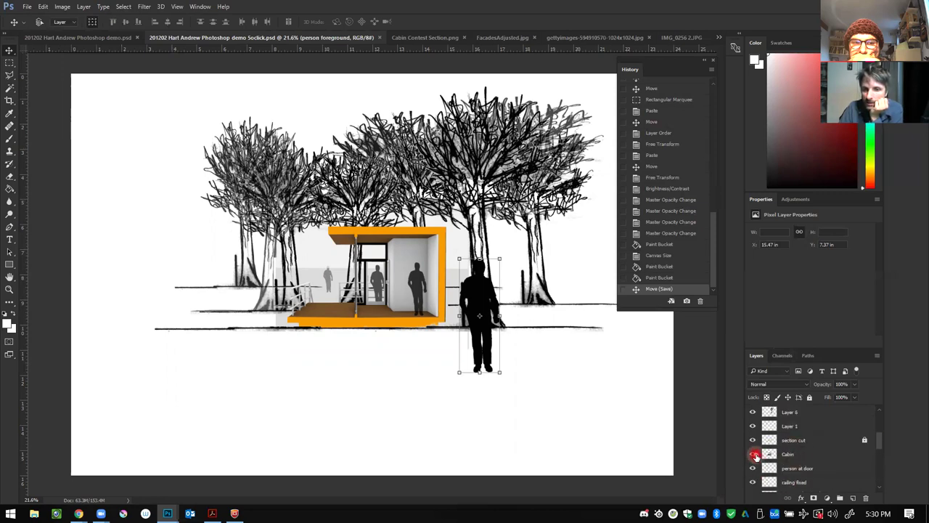
left_click(753, 454)
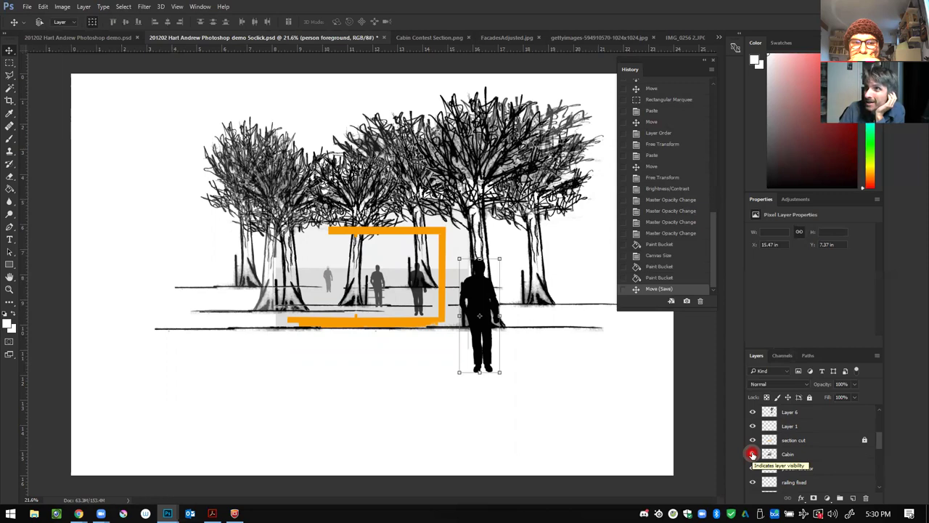
left_click(753, 453)
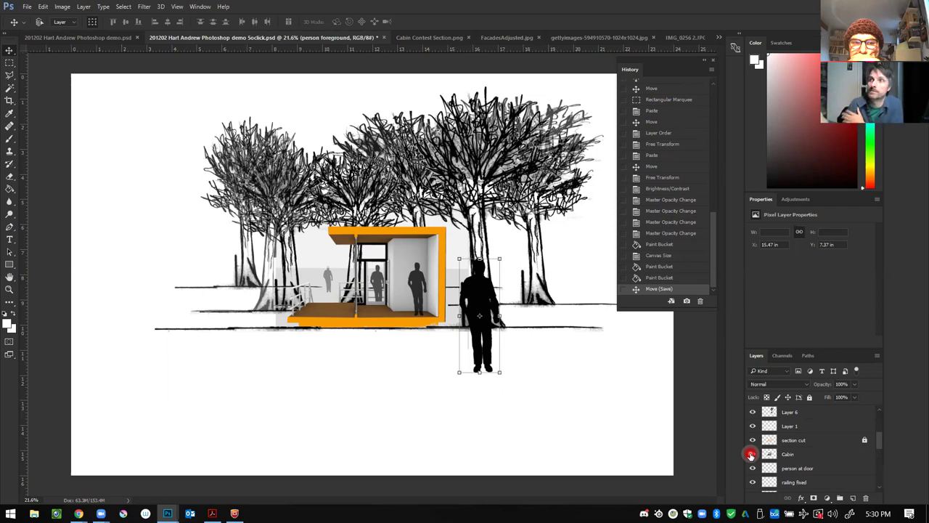
Step: Switch to the image sheet of black tree silhouettes and activate the Magic Wand tool
left_click(589, 37)
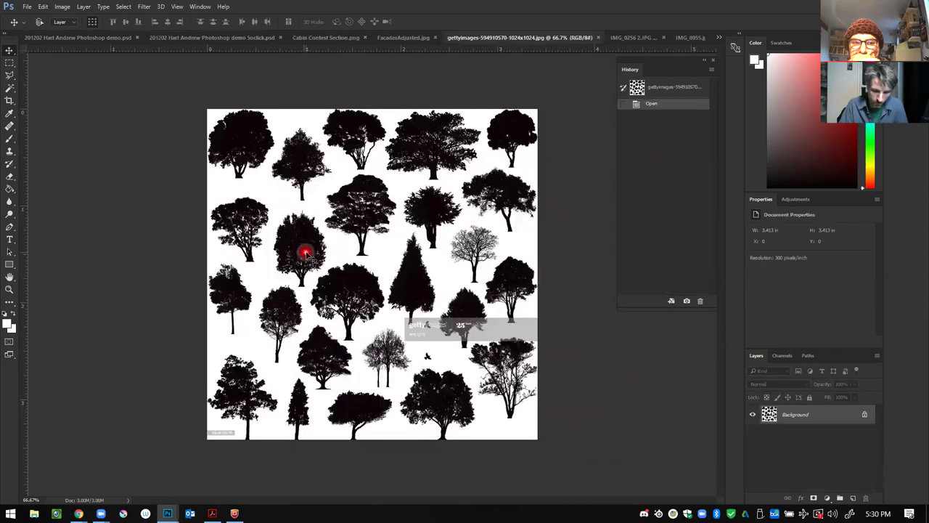
scroll(317, 274, "up", 5)
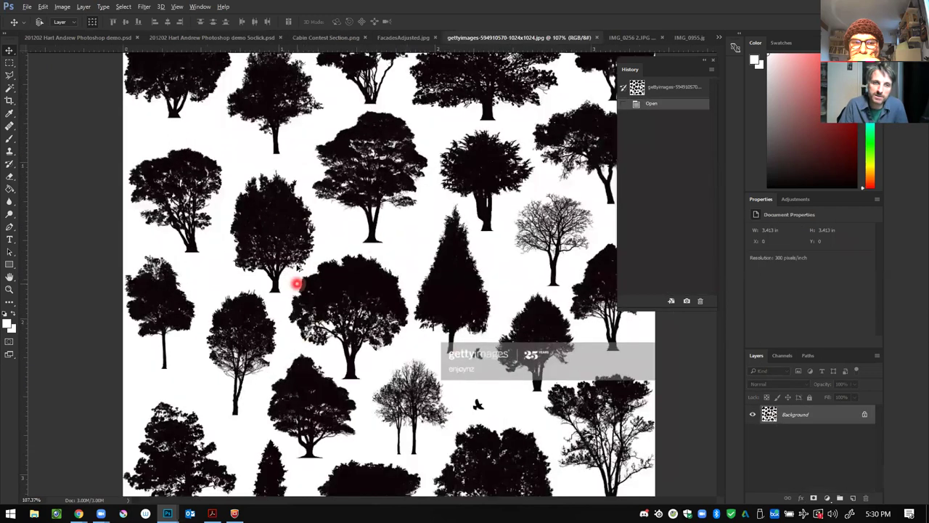
left_click(10, 87)
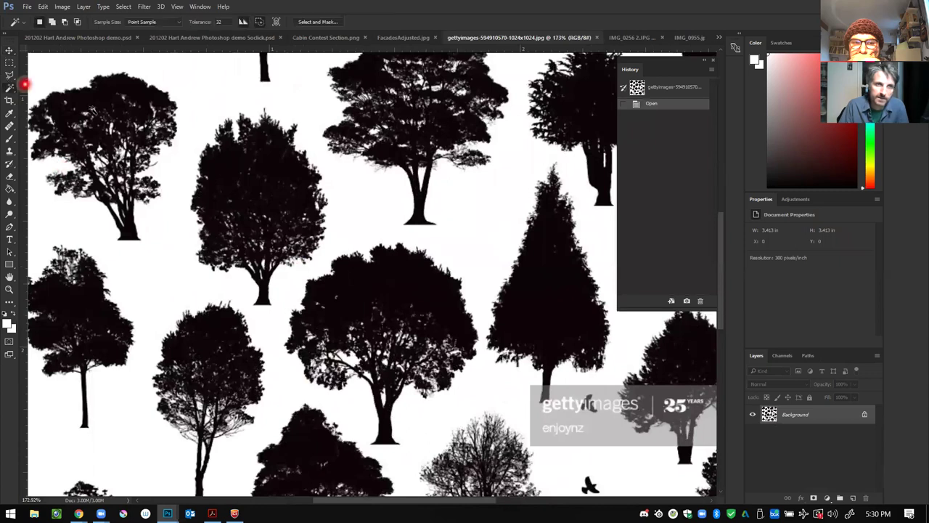
left_click(564, 303)
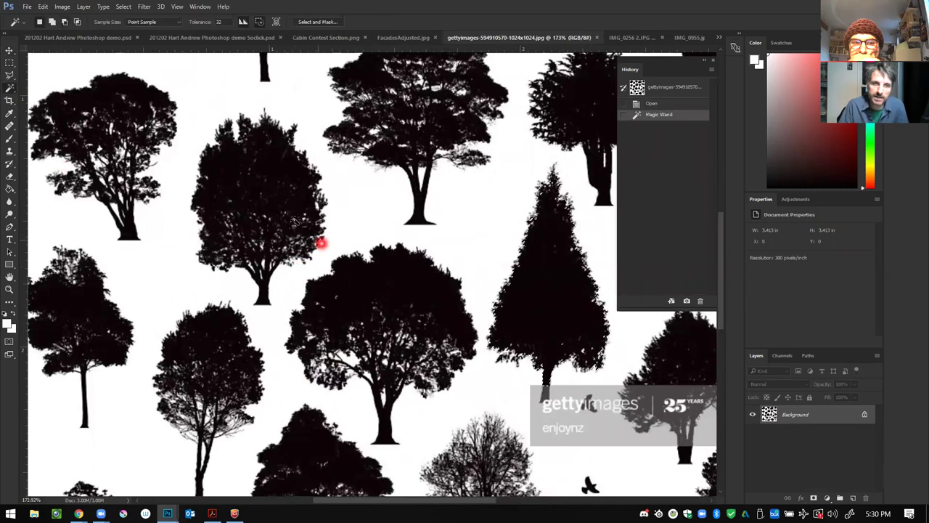
left_click(268, 199)
left_click(234, 184)
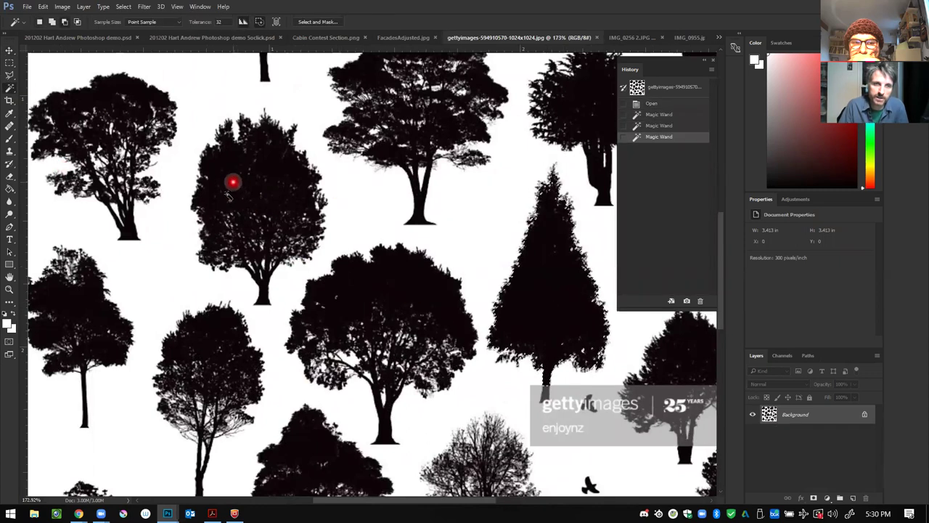
left_click(174, 205)
left_click(174, 256)
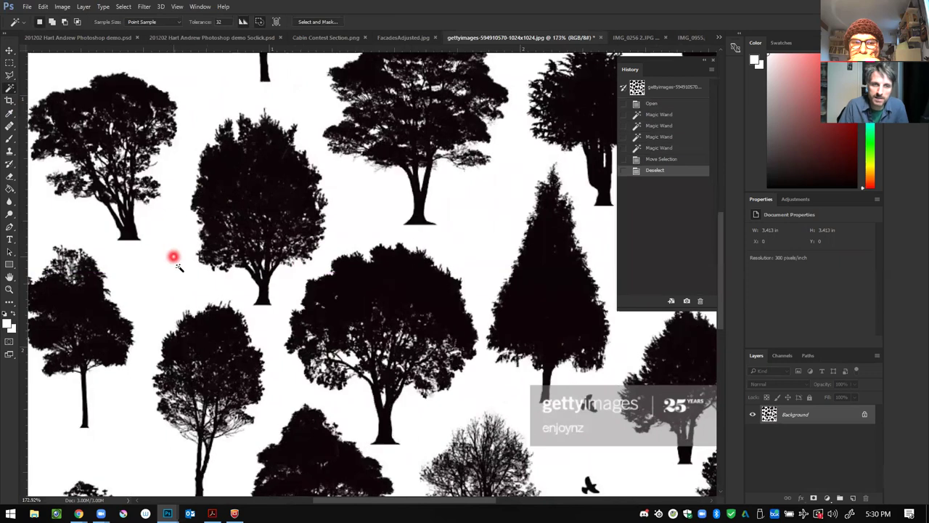
Step: Select the white areas between the tree silhouettes with Color Range, using sampled colors at fuzziness 61
right_click(181, 266)
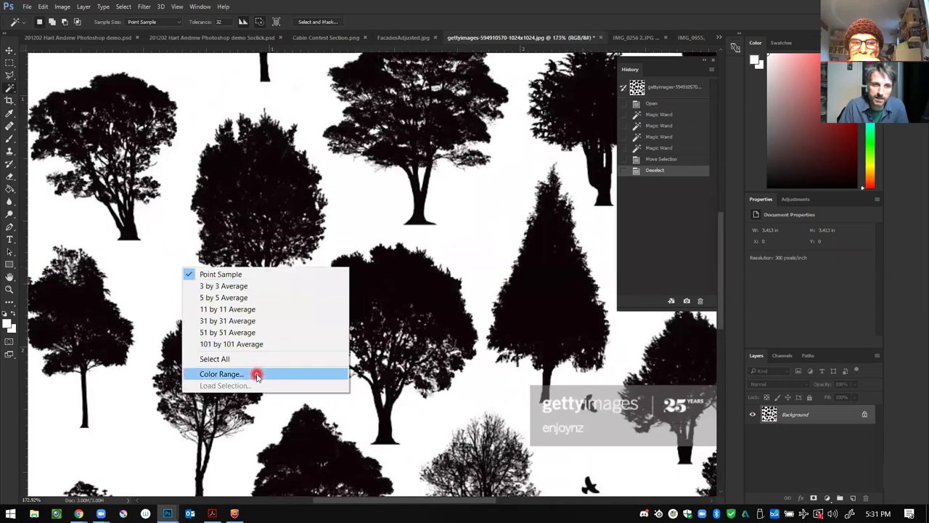
left_click(226, 297)
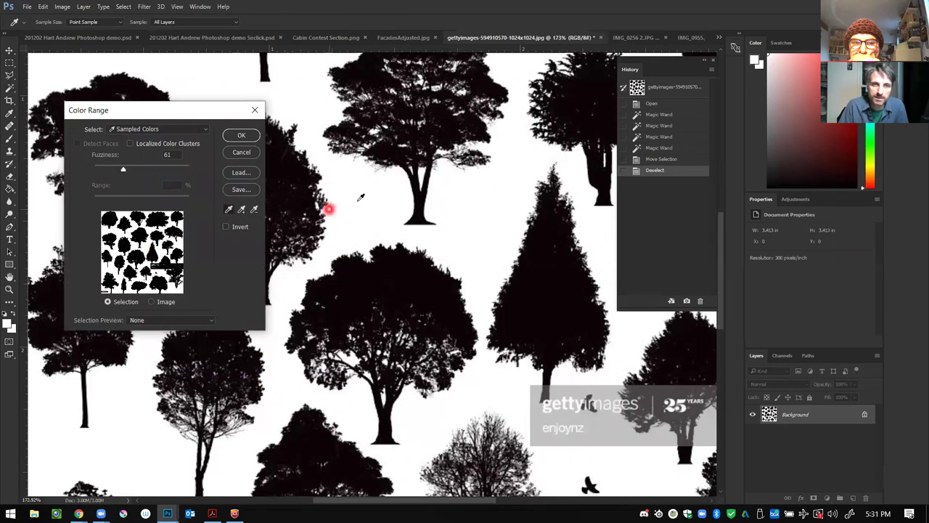
left_click(241, 135)
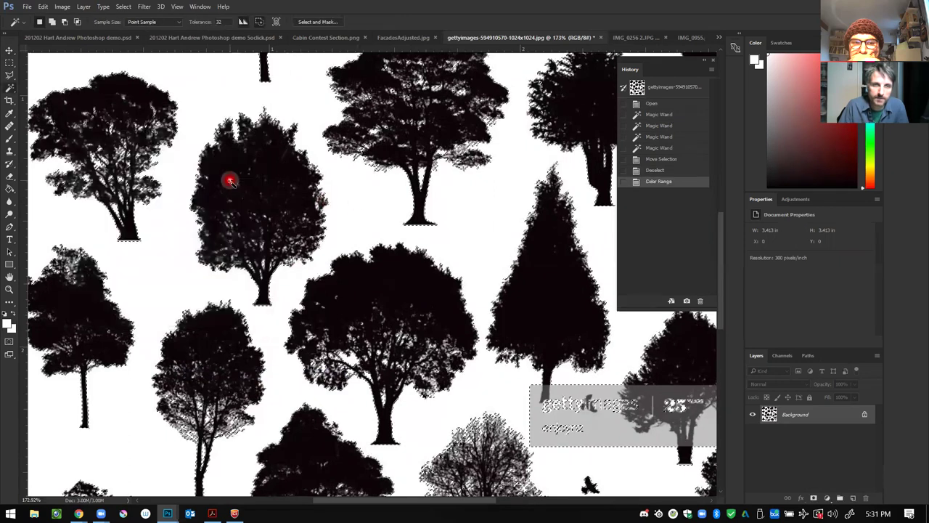
Step: Invert the selection to the black tree silhouettes and cut them from the sheet
right_click(363, 205)
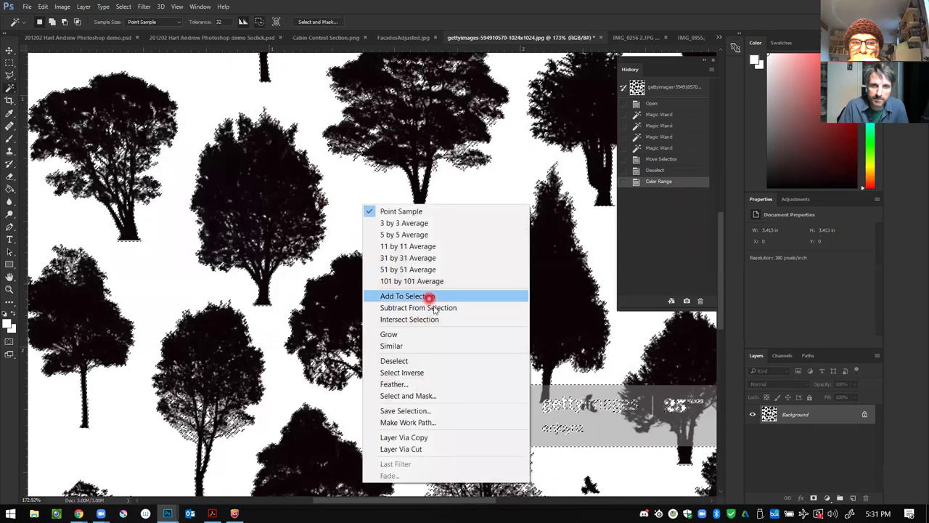
left_click(445, 372)
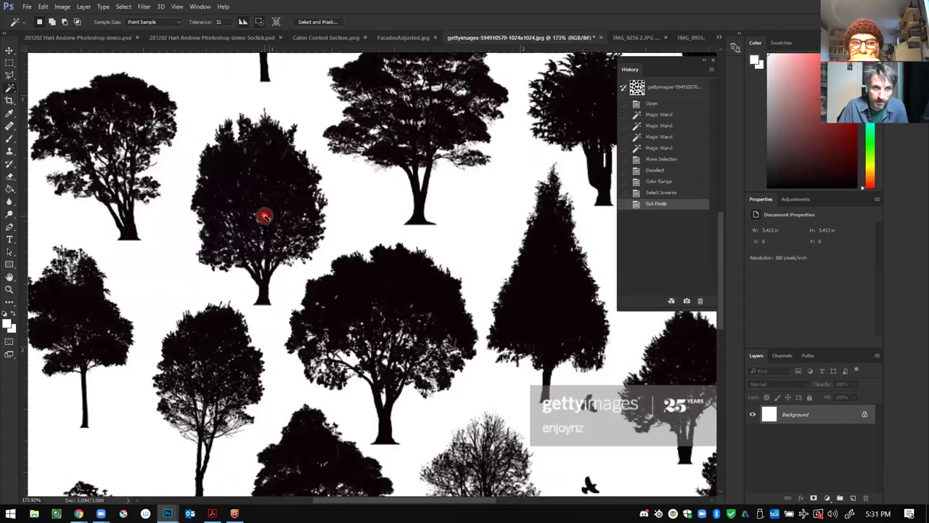
key("ctrl+x")
Step: Create a new 1024 by 1024 pixel document from the clipboard preset at 300 pixels/inch, RGB, with white background contents
left_click(27, 7)
left_click(264, 112)
left_click(109, 50)
left_click(27, 6)
left_click(390, 176)
left_click(429, 206)
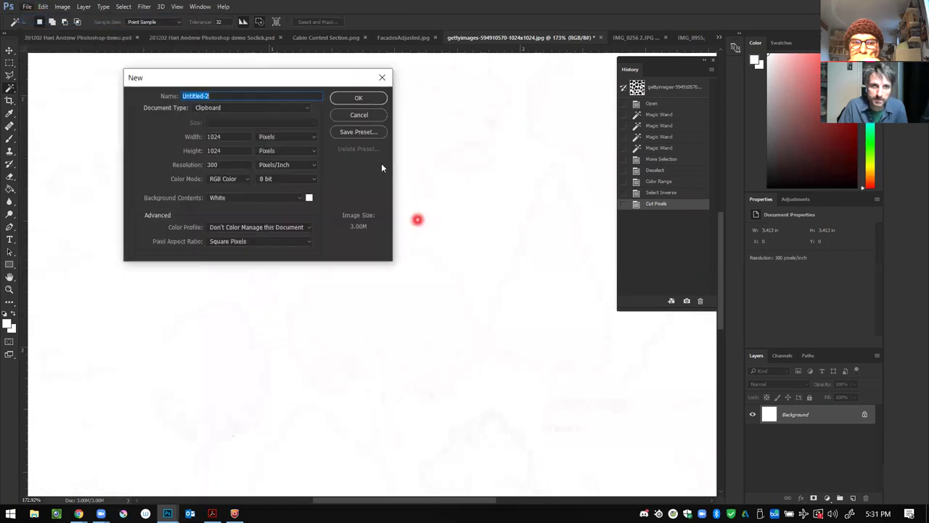
left_click(364, 95)
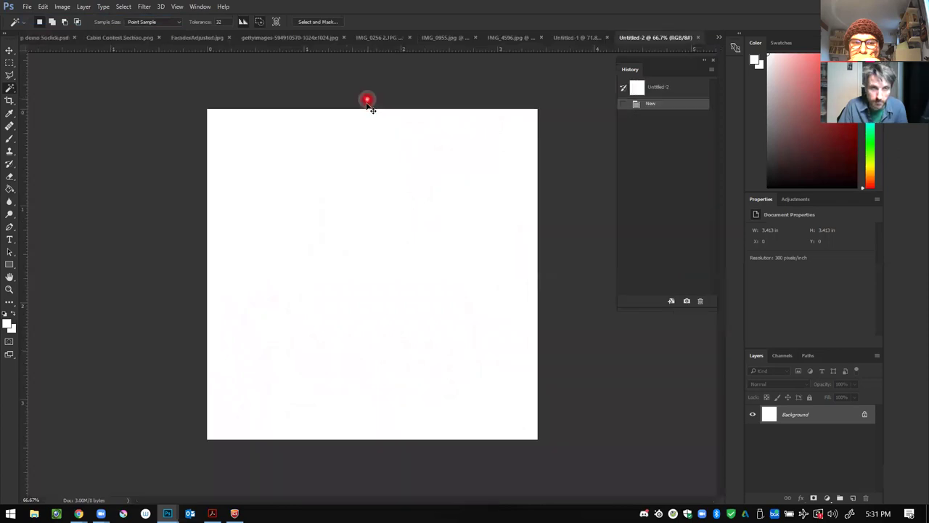
Step: Paste the cut tree silhouettes into the new document and hide its white Background layer
key("ctrl+v")
key("m")
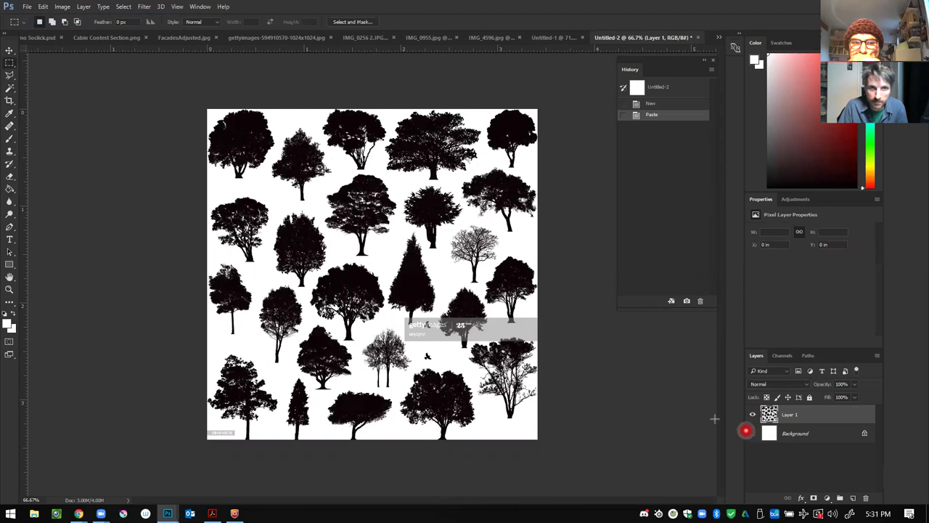
left_click(747, 432)
scroll(294, 240, "up", 5)
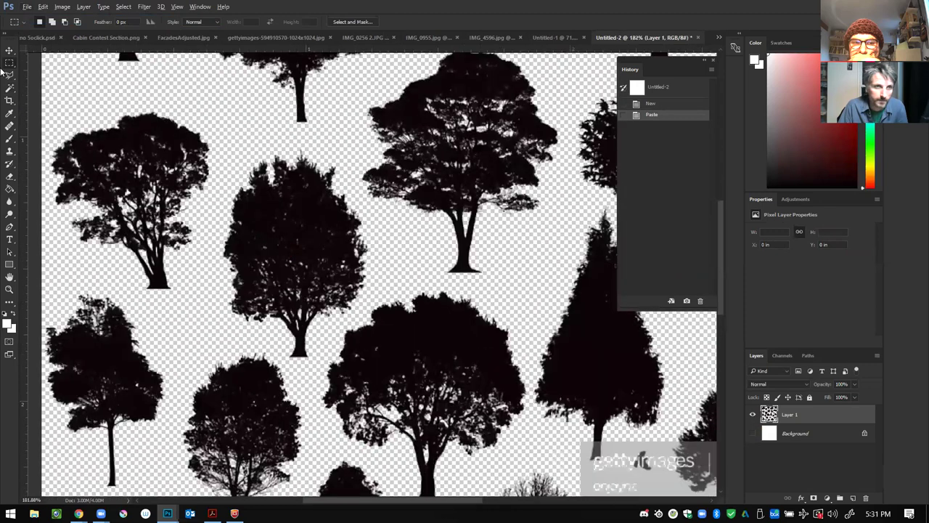
Step: Outline the broad tree with the leaning trunk at the sheet's left edge with the Polygonal Lasso and cut it out
left_click(10, 76)
left_click(231, 161)
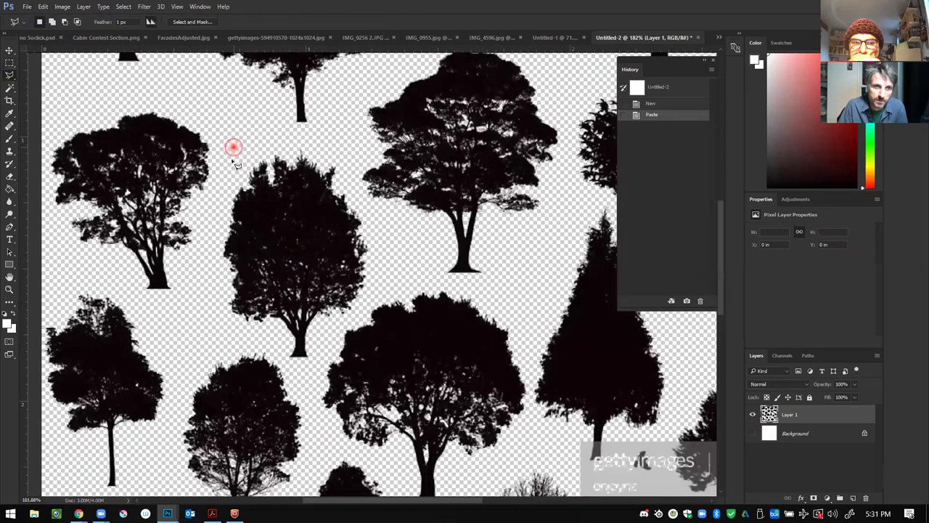
left_click(202, 304)
left_click(186, 320)
left_click(151, 301)
left_click(120, 284)
left_click(70, 256)
left_click(48, 216)
left_click(45, 138)
left_click(72, 103)
left_click(145, 96)
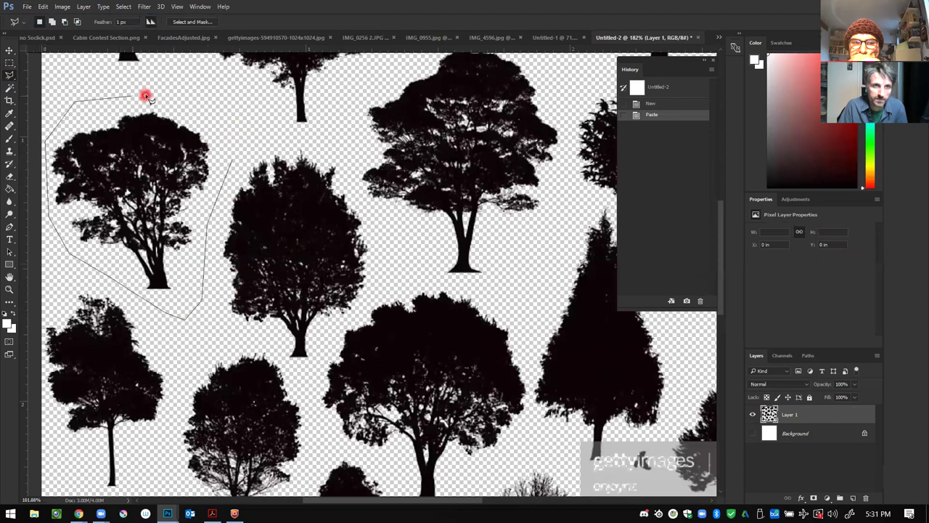
double_click(242, 122)
key("ctrl+x")
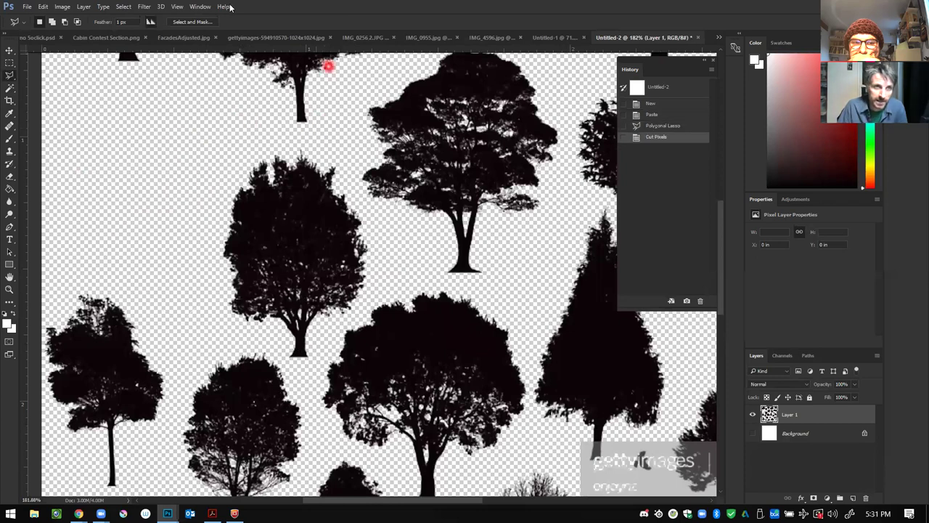
Step: Return to the cabin collage document and paste the cut-out tree silhouette
left_click(105, 37)
left_click(62, 35)
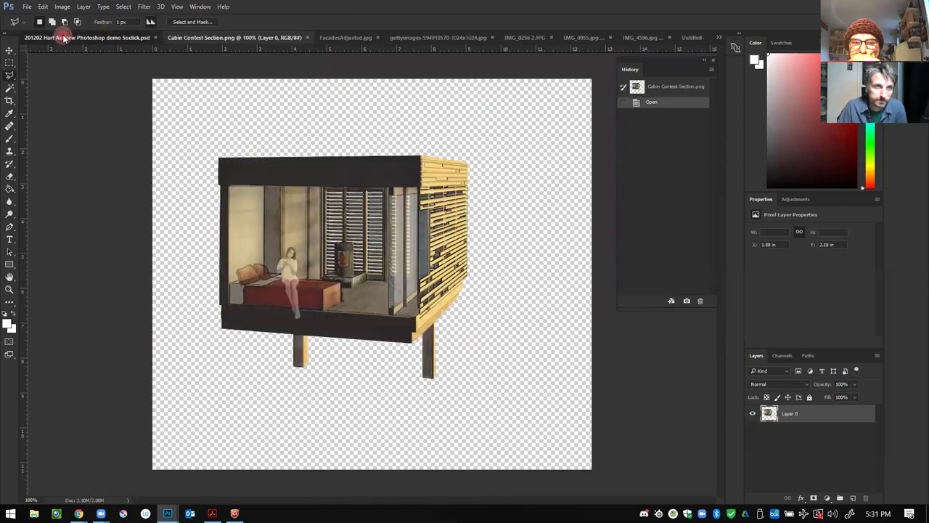
key("ctrl+v")
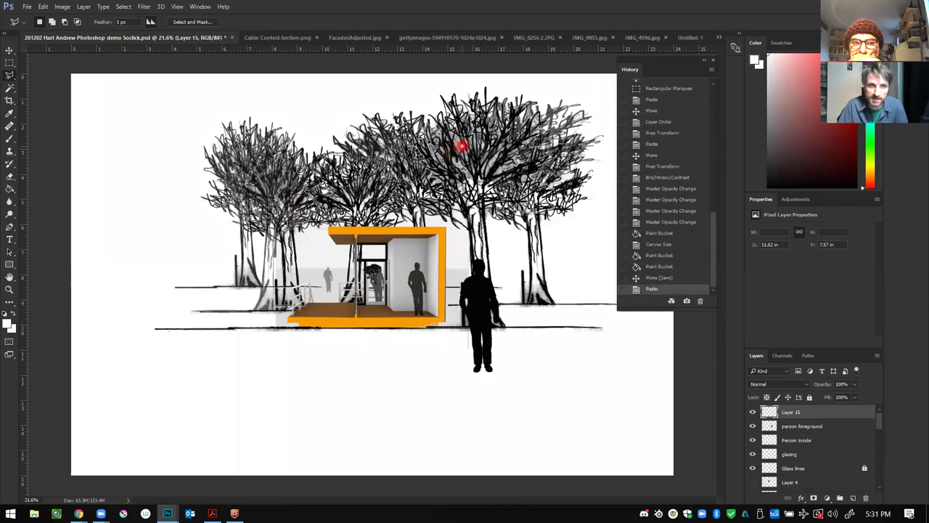
Step: Enlarge the pasted tree silhouette to nearly the height of the drawn trees and place it on the right of the cabin, behind the foreground person
key("v")
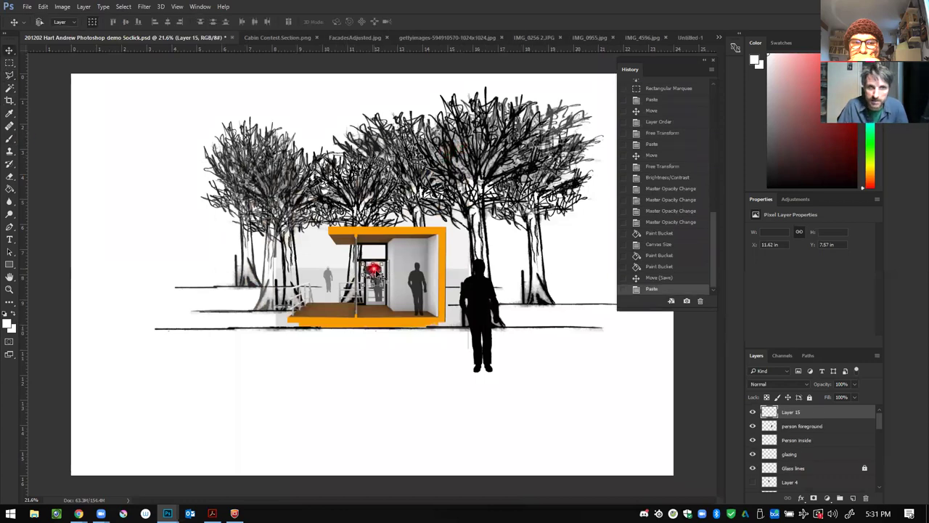
left_click_drag(376, 278, 374, 112)
key("ctrl+t")
key("Return")
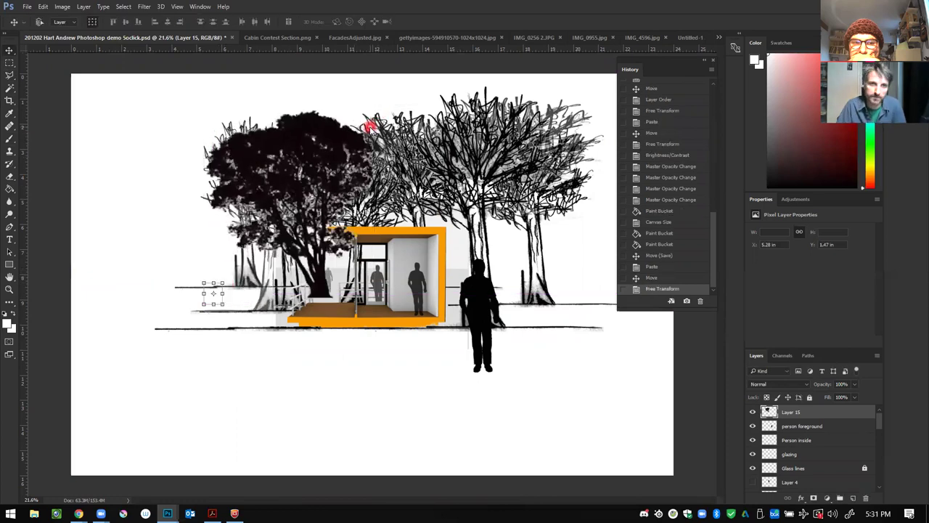
left_click_drag(373, 150, 276, 157)
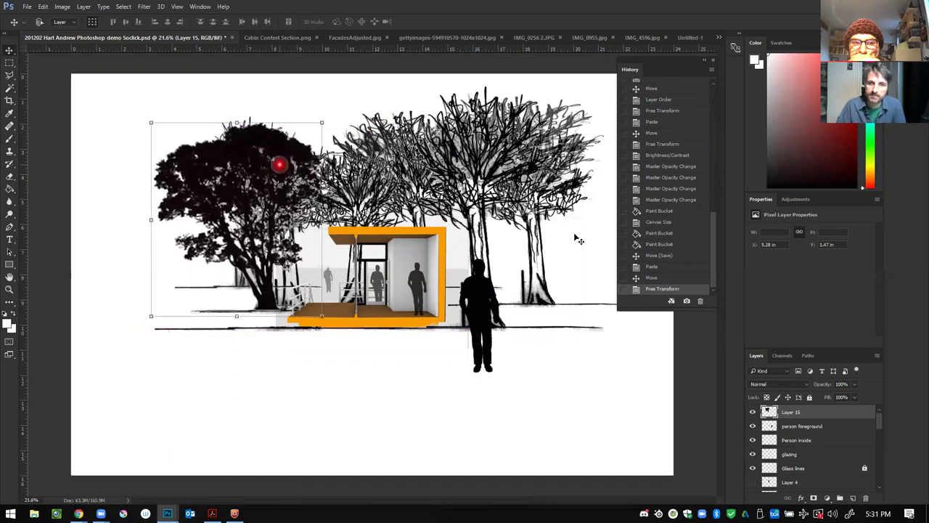
left_click_drag(245, 191, 552, 183)
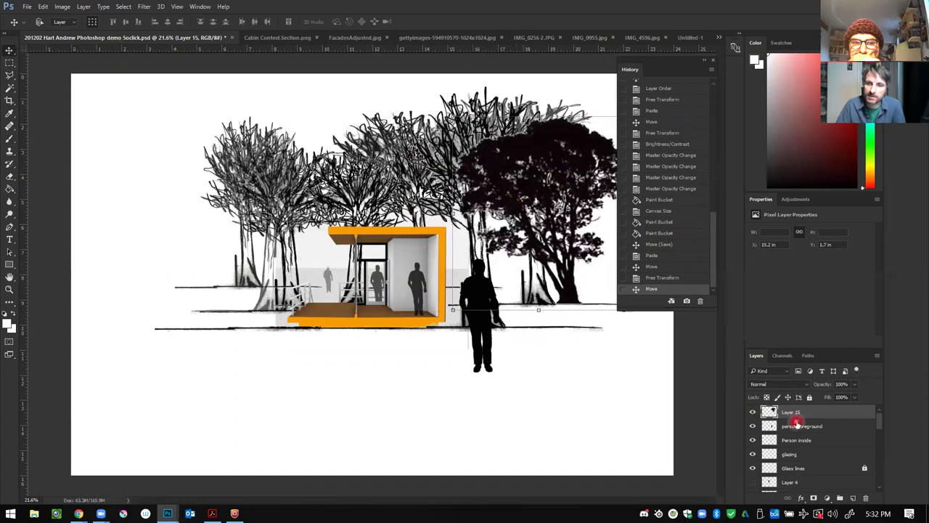
Step: Reorder the pasted tree layer beneath the Cabin, person at door and railing fixed layers
left_click_drag(805, 416, 824, 458)
scroll(813, 443, "down", 1)
left_click_drag(811, 418, 820, 471)
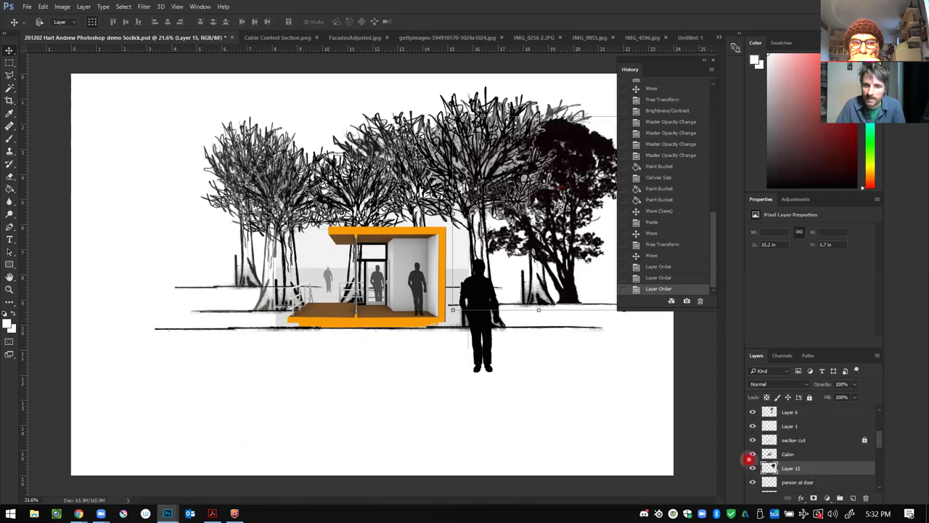
scroll(817, 464, "down", 1)
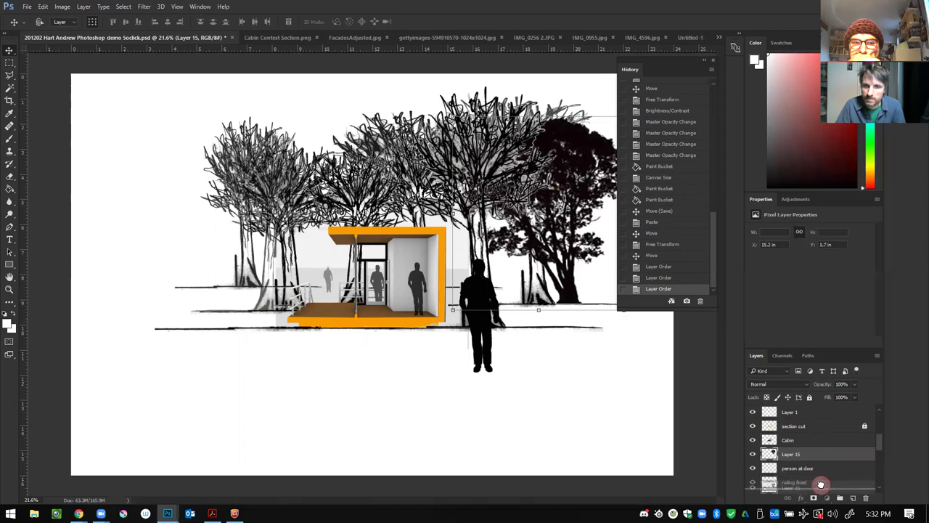
left_click_drag(812, 482, 811, 488)
Step: Move the tree silhouette behind the large drawn tree right of the cabin, scale it to about 109%, and apply the transformation
left_click_drag(571, 150, 510, 157)
key("ctrl+t")
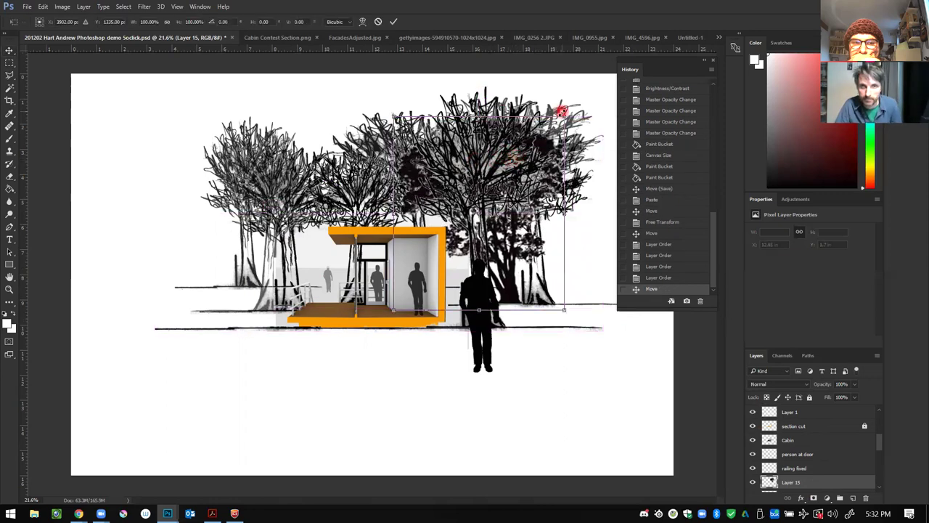
left_click_drag(565, 114, 580, 100)
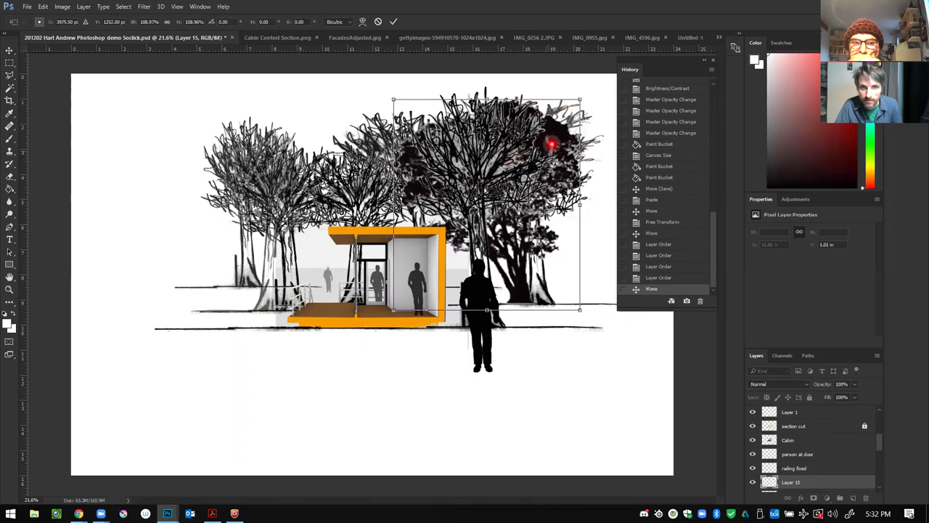
left_click_drag(528, 240, 506, 251)
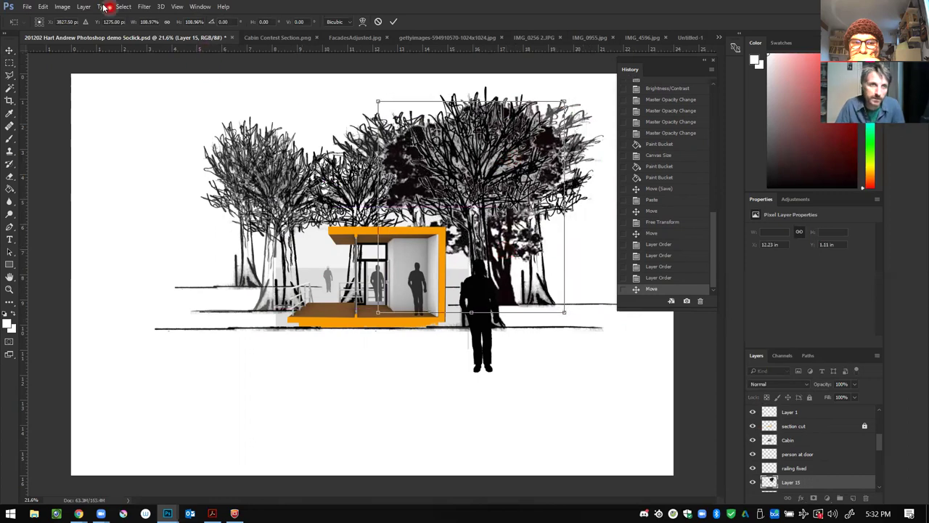
left_click(61, 6)
left_click(64, 6)
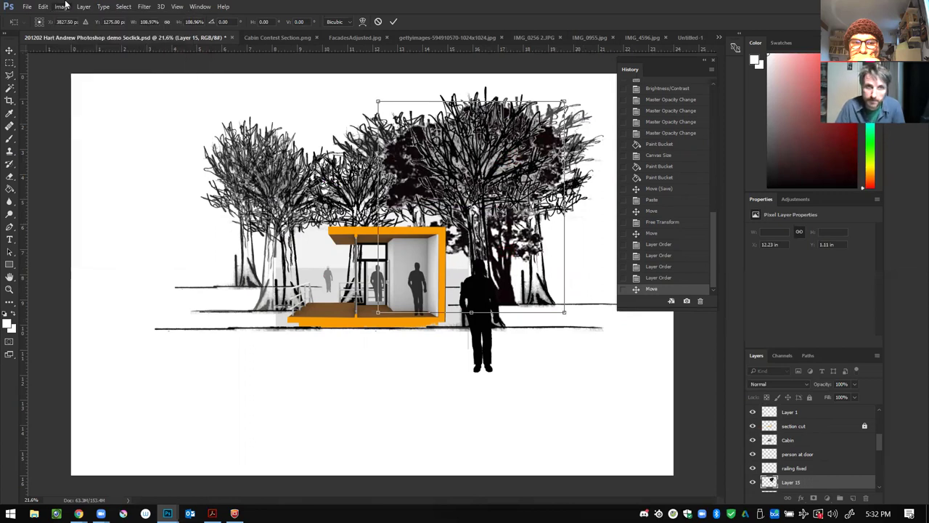
left_click(9, 62)
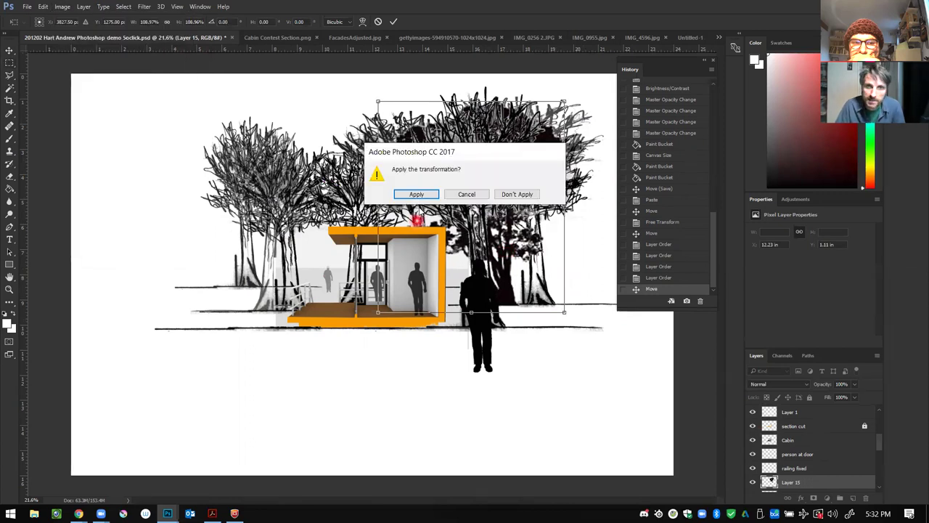
left_click(412, 191)
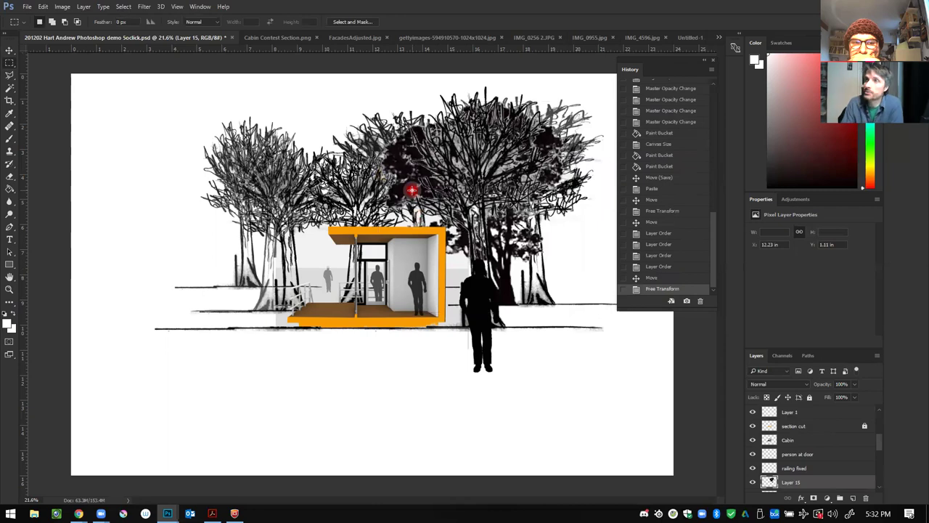
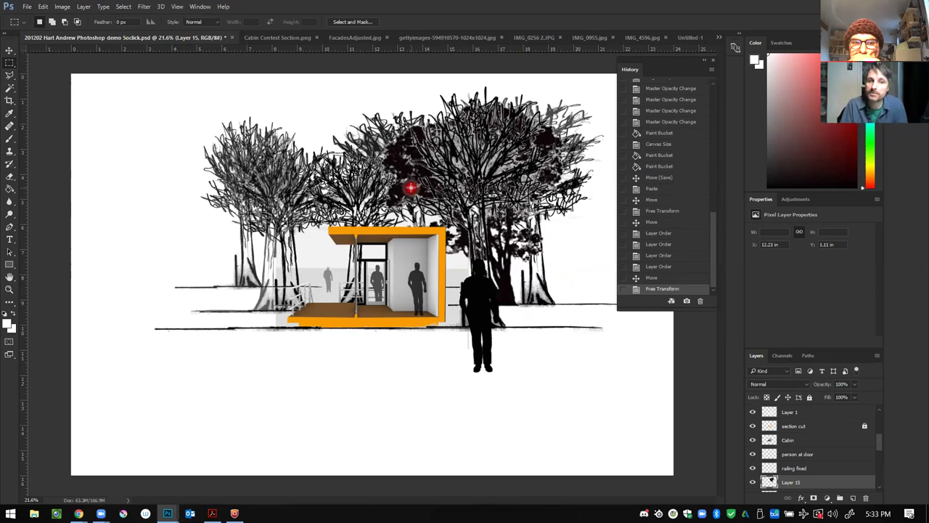
scroll(840, 484, "up", 3)
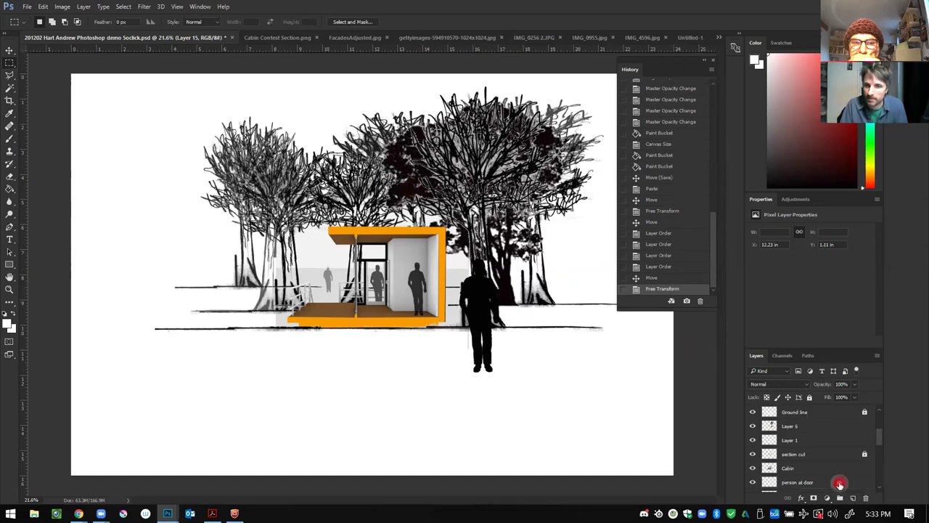
scroll(837, 482, "down", 2)
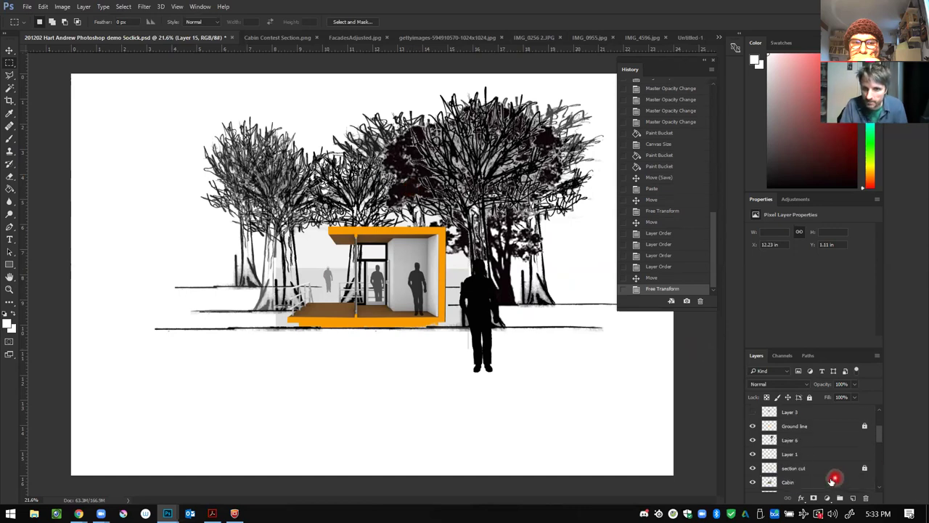
Step: Select the grey sky background person layer behind the cabin and stretch it horizontally across the full canvas, to about 328% width
left_click(823, 426)
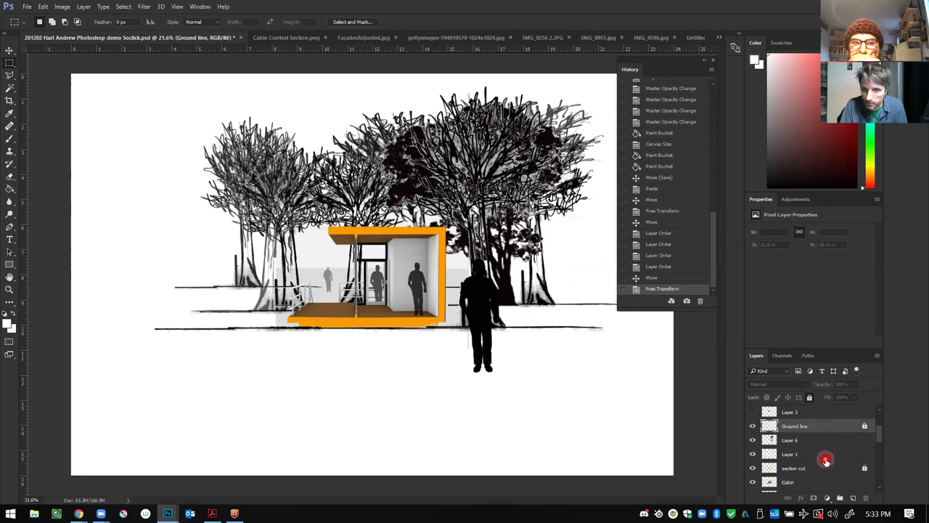
scroll(825, 462, "down", 6)
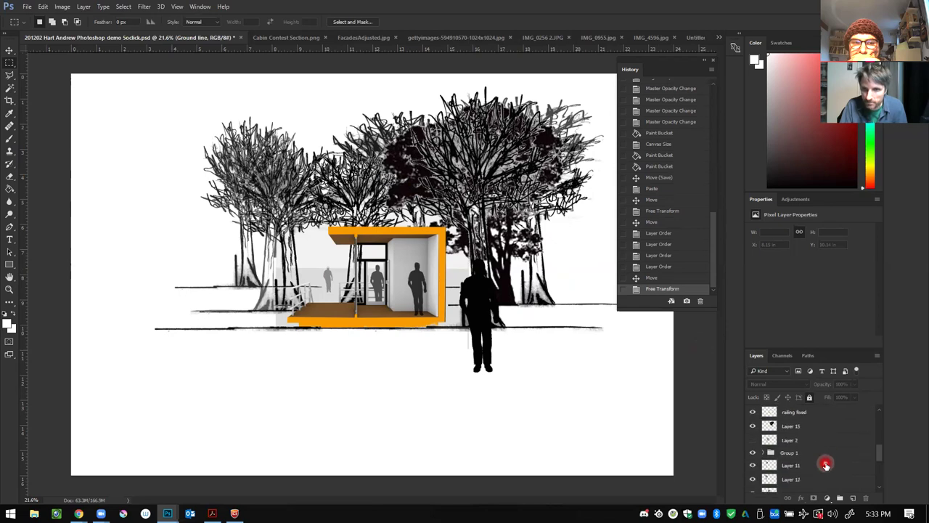
scroll(826, 463, "down", 2)
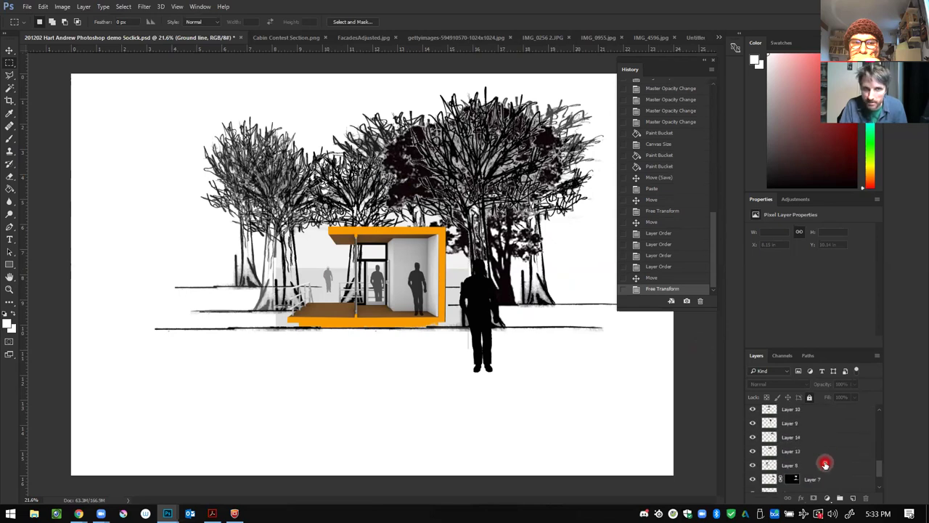
scroll(826, 464, "up", 2)
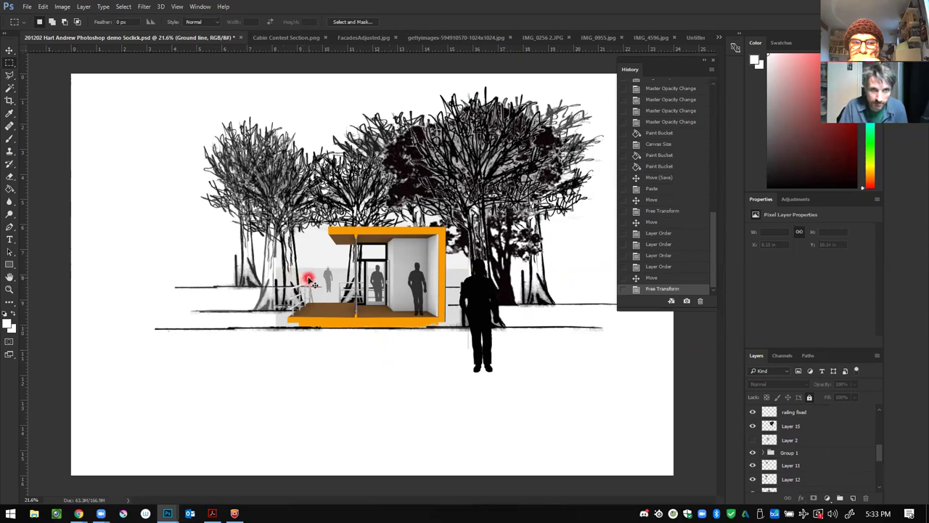
left_click(10, 50)
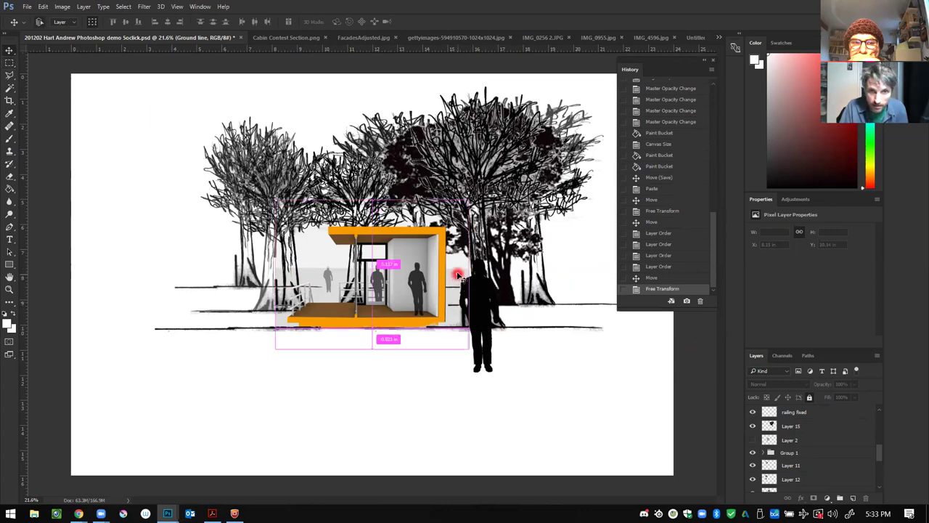
scroll(335, 298, "up", 1)
scroll(331, 300, "up", 4)
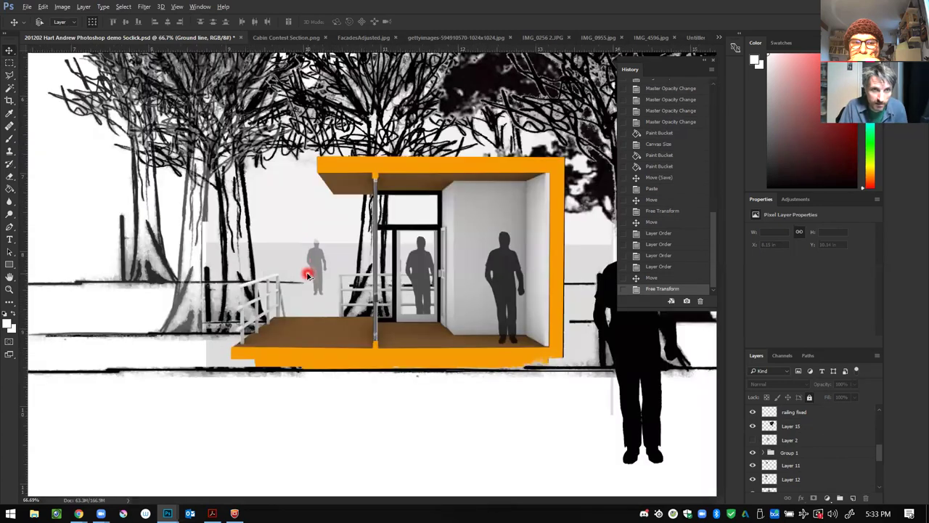
left_click(287, 256)
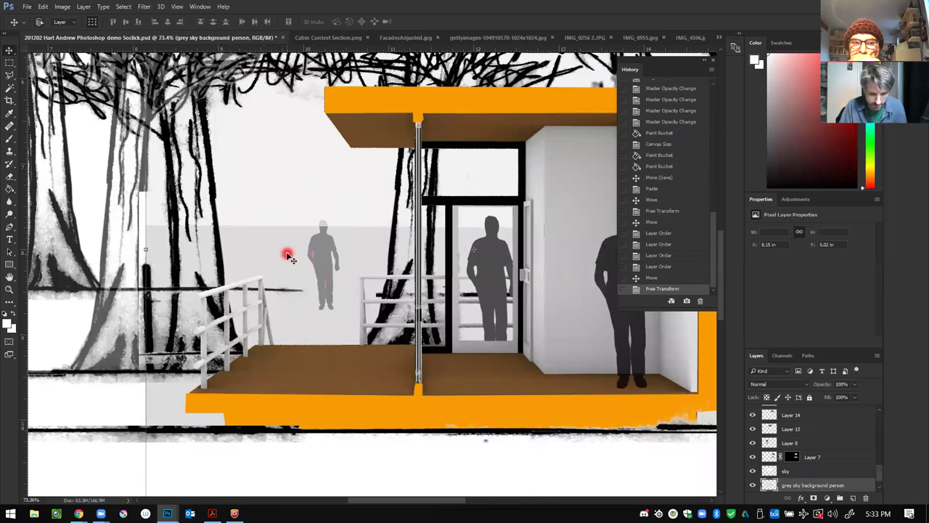
scroll(288, 256, "down", 5)
scroll(289, 258, "up", 2)
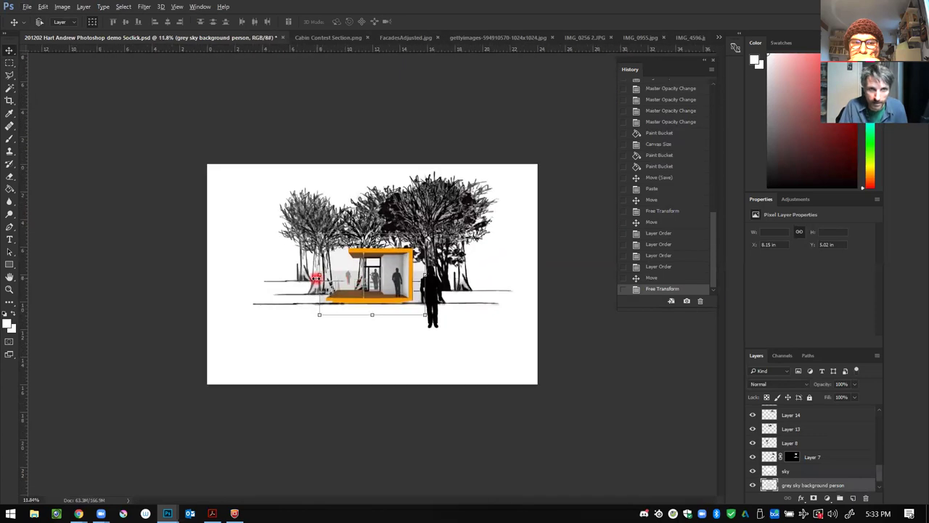
left_click_drag(318, 276, 202, 274)
left_click_drag(427, 275, 549, 278)
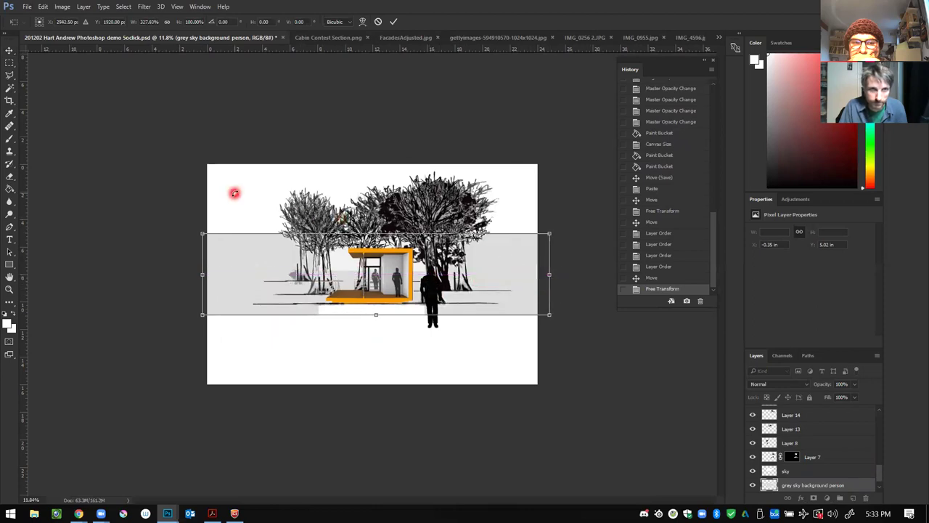
key("Return")
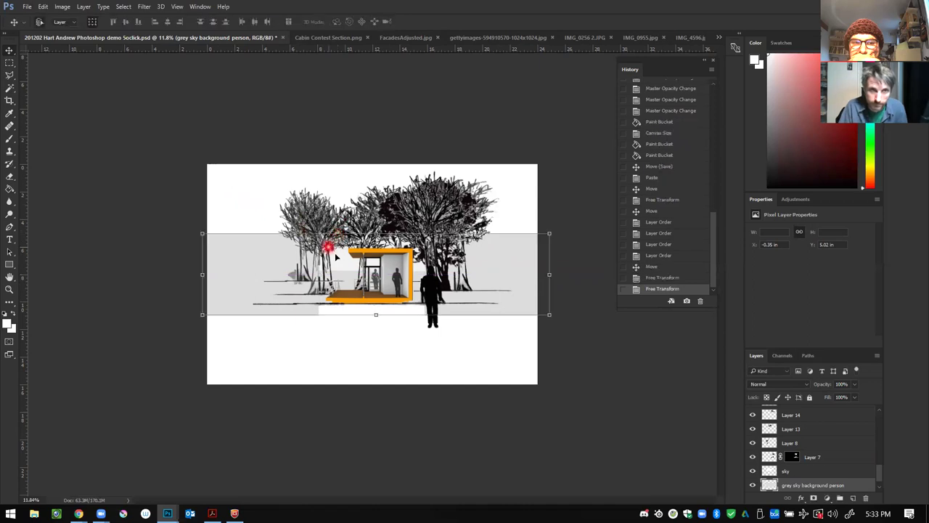
Step: Stretch the sky layer horizontally past both canvas edges, to about 331% width, and apply the transformation
left_click(349, 249, "ctrl")
key("ctrl")
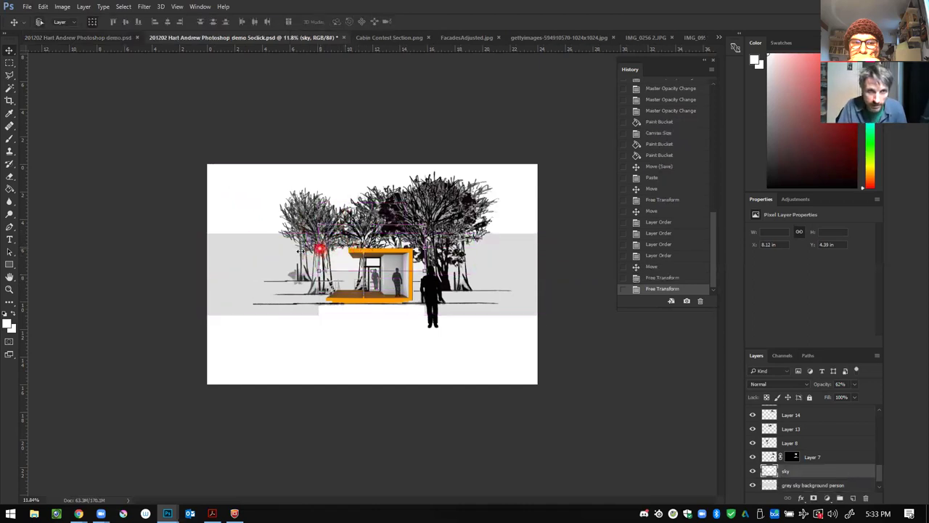
key("ctrl+t")
left_click_drag(425, 249, 549, 248)
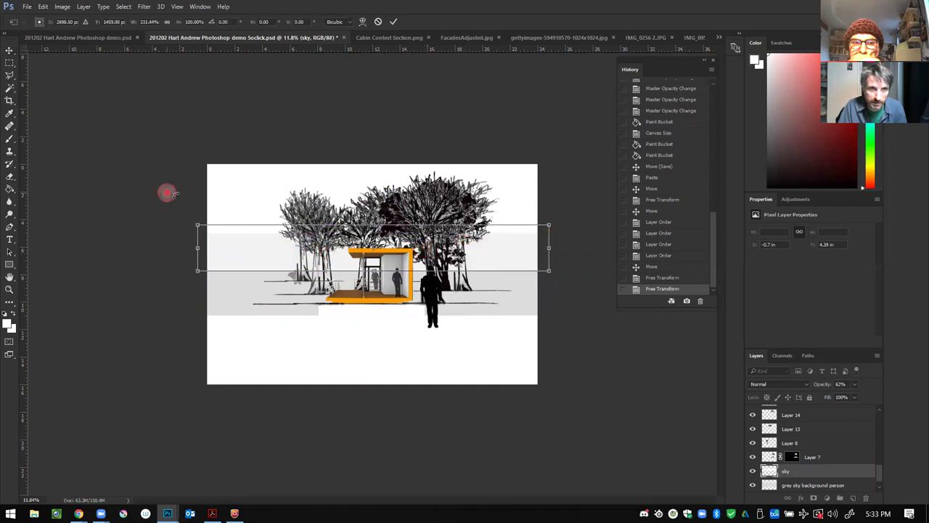
key("Return")
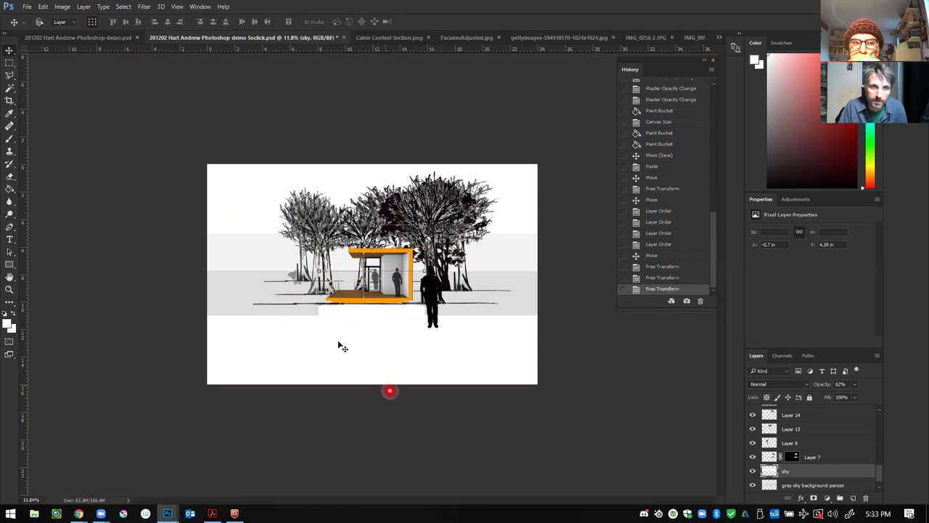
Step: Move the sky band down to just below the cabin's base, set its opacity to 84%, and apply the transformation
key("ctrl+t")
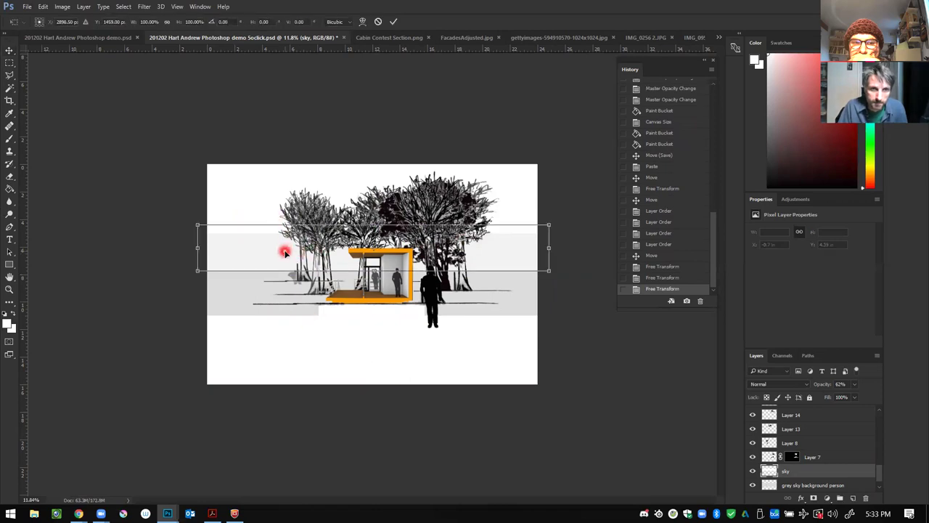
left_click_drag(277, 260, 272, 328)
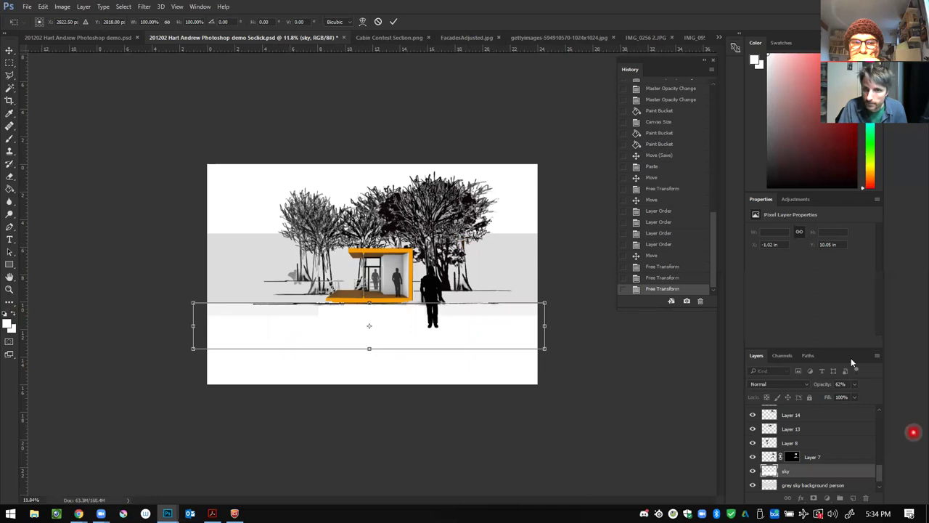
left_click(855, 384)
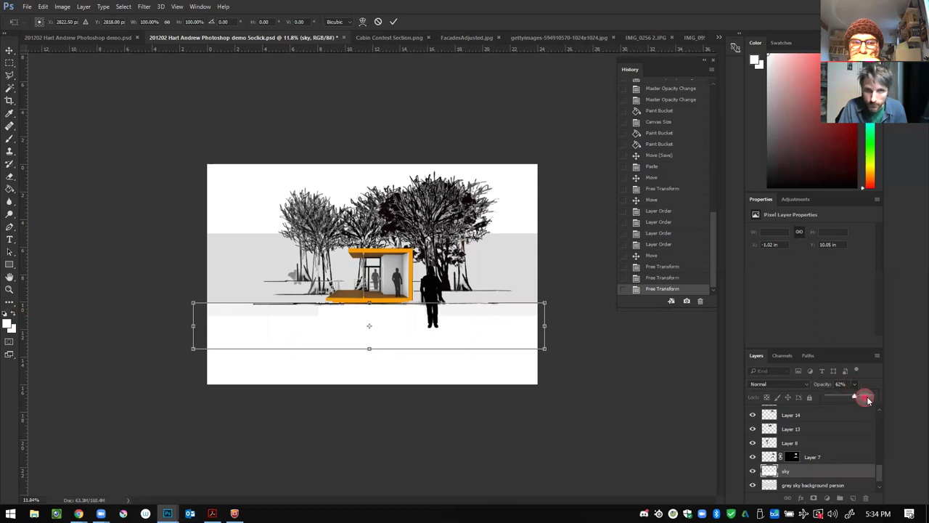
left_click_drag(876, 399, 871, 399)
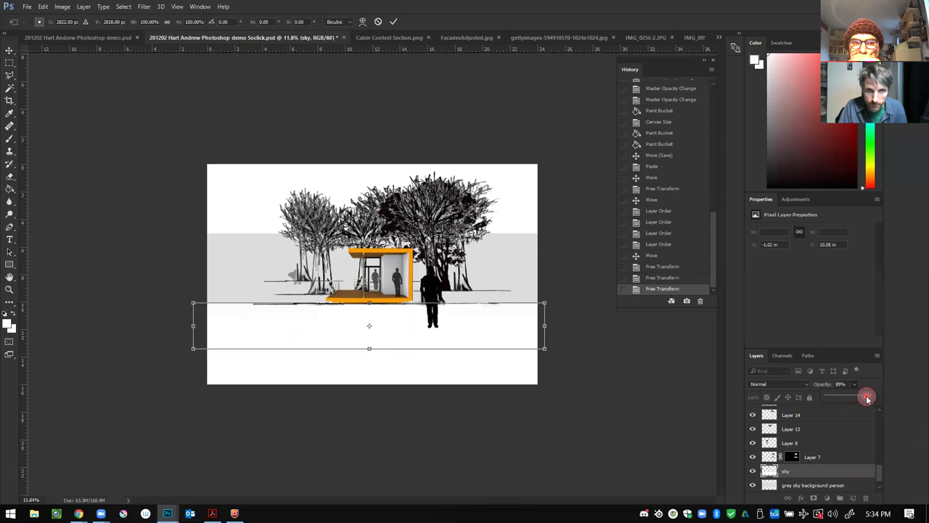
left_click(9, 50)
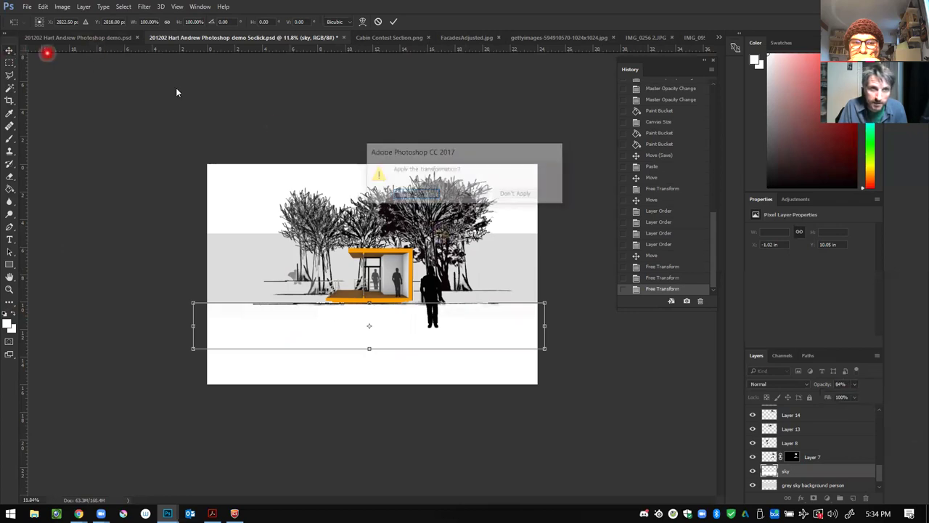
left_click(424, 196)
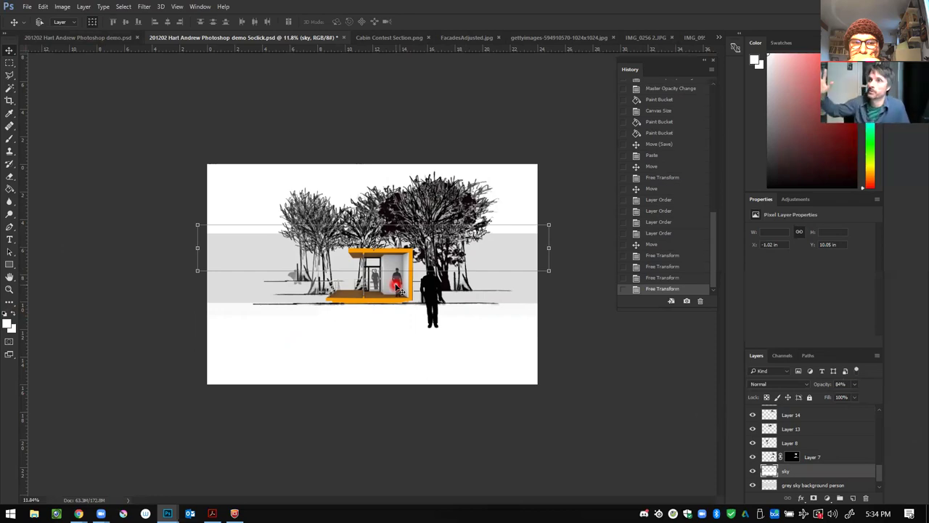
Step: Move the foreground person away from the large tree trunk, toward the outer end of the ground lines right of the cabin
scroll(395, 279, "down", 4)
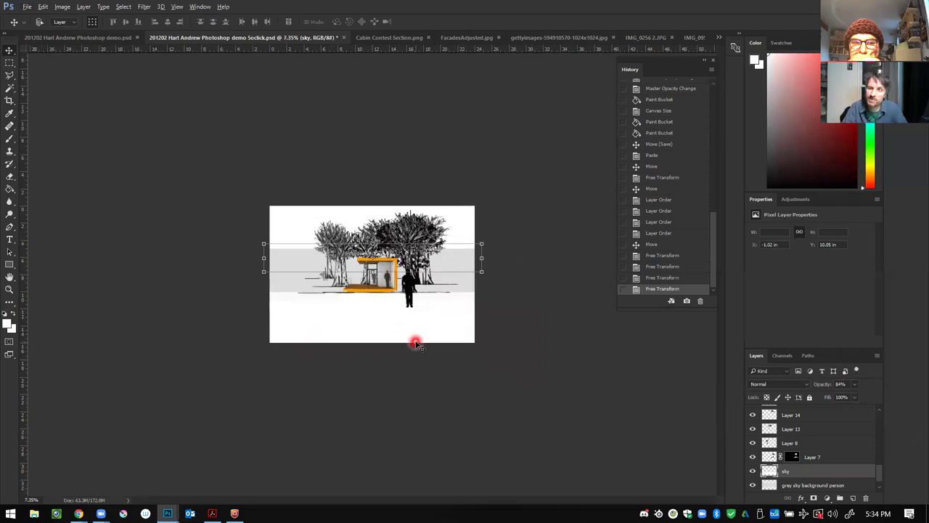
scroll(383, 284, "up", 5)
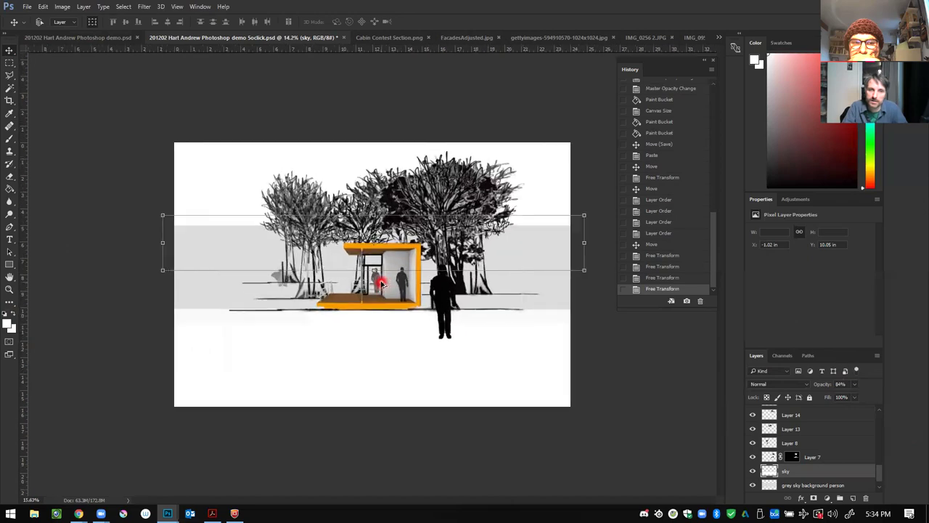
scroll(382, 284, "up", 2)
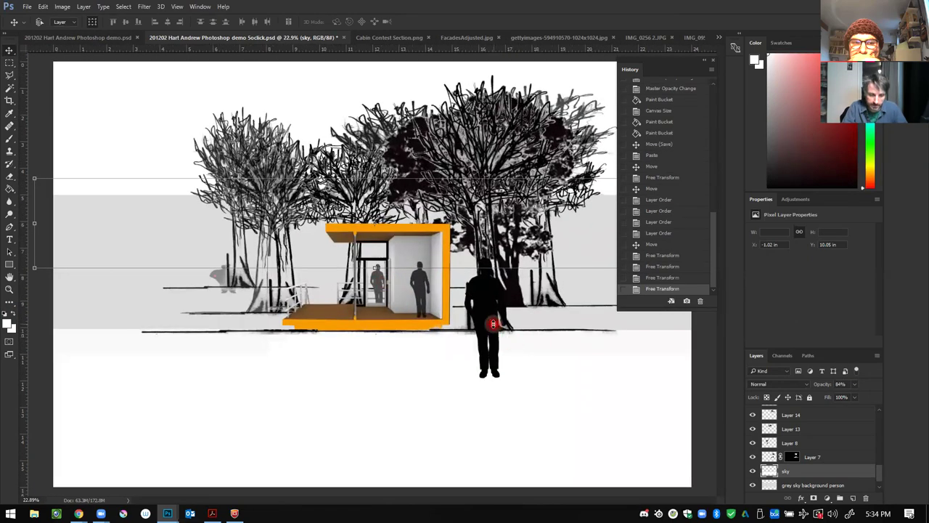
key("ctrl+t")
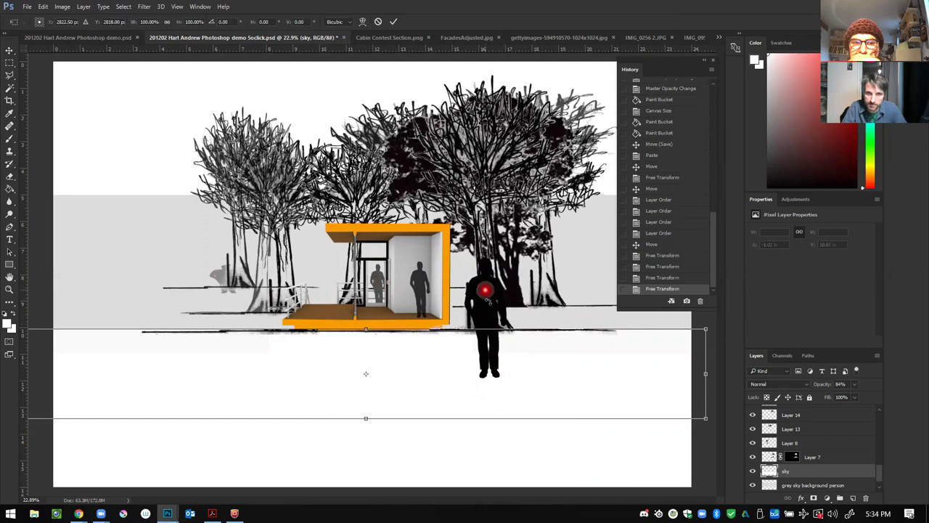
key("Return")
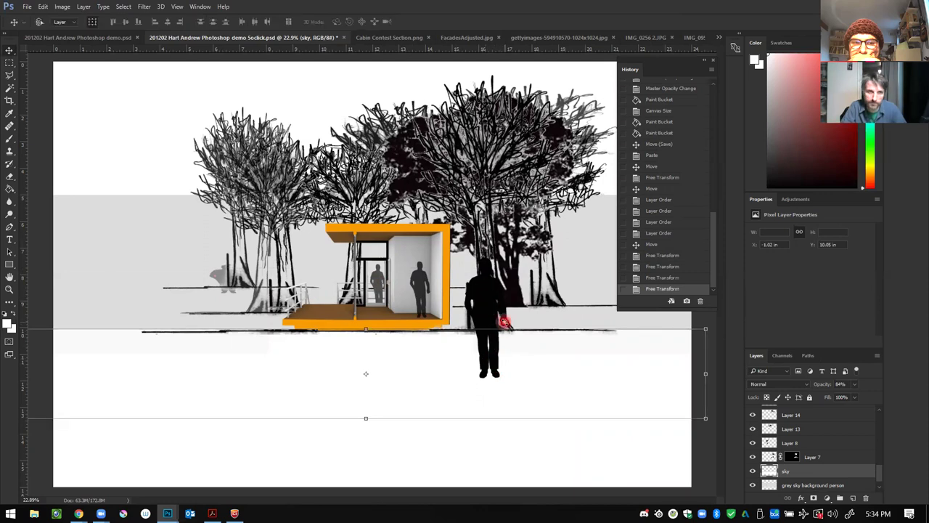
left_click(497, 371)
left_click_drag(498, 370, 596, 373)
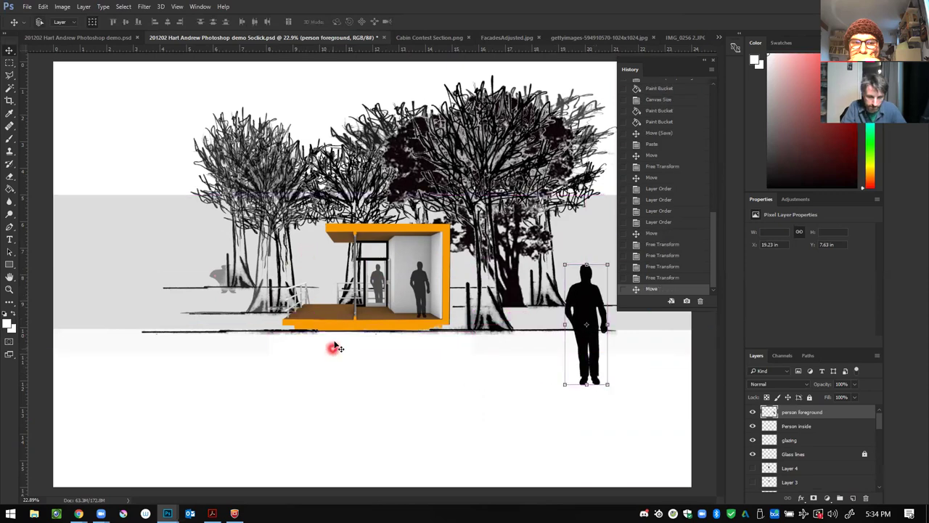
Step: Examine the cabin interior and its figures at close range, and hide the edit history
key("ctrl+minus")
key("ctrl+minus")
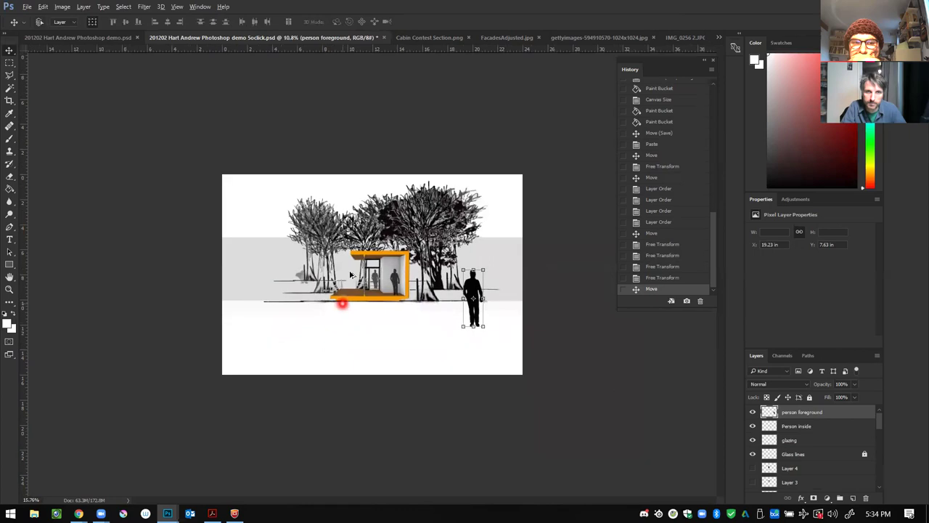
key("ctrl+plus")
key("ctrl+plus")
key("ctrl+plus")
scroll(371, 269, "up", 3)
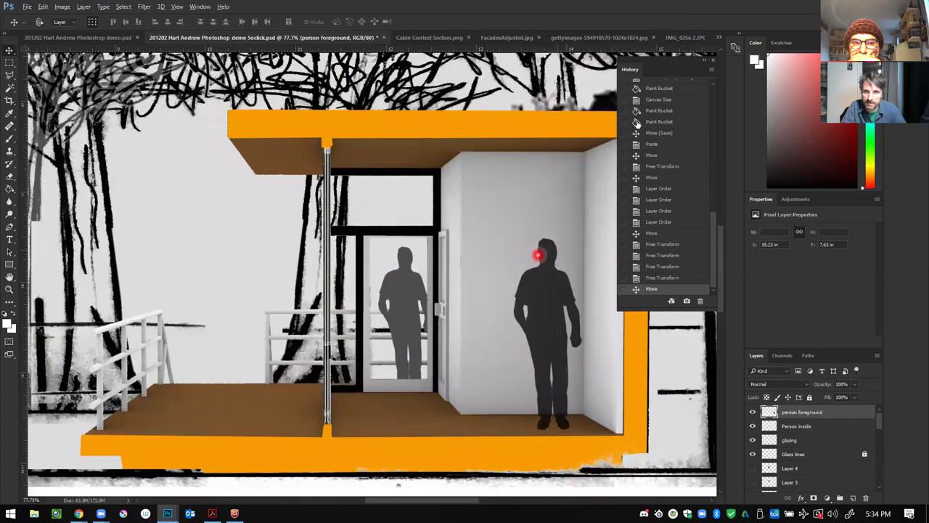
left_click(712, 59)
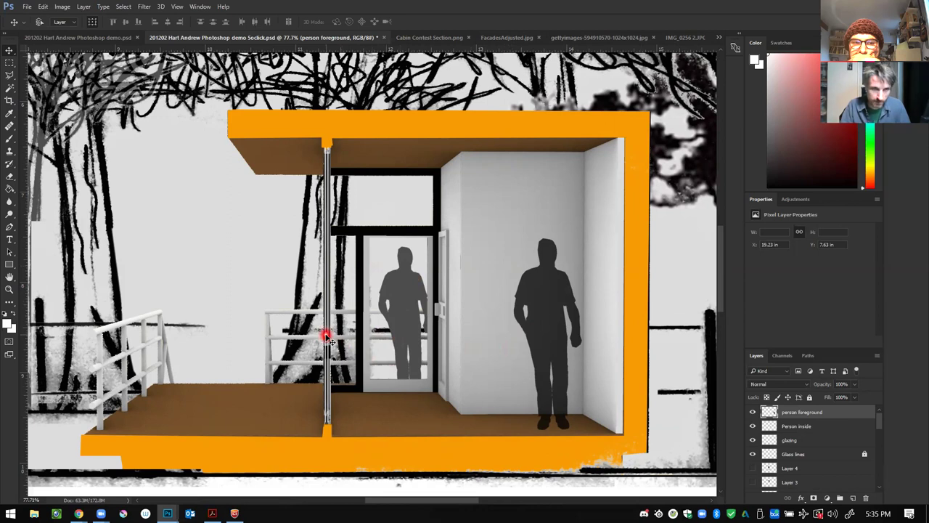
scroll(327, 336, "down", 6)
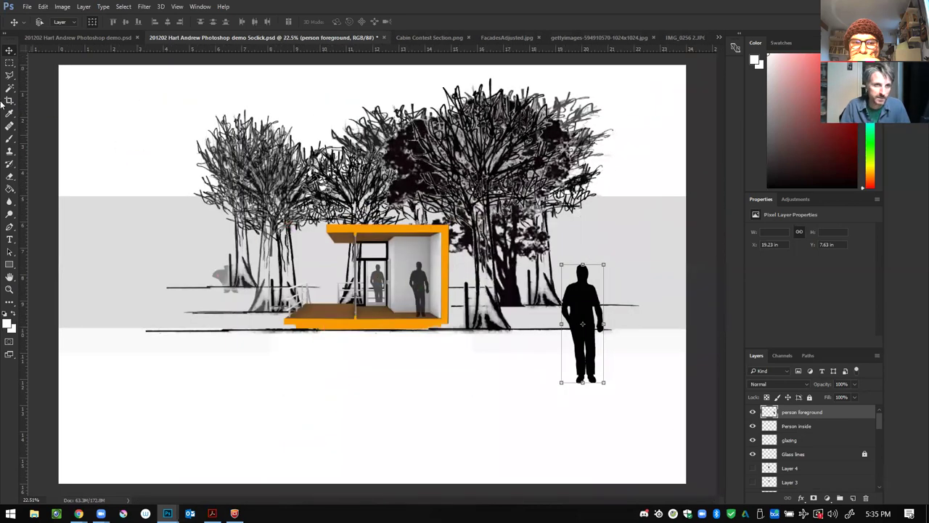
Step: Select the full canvas width from its upper edge down to mid-cabin height and fill it with white on the person foreground layer
left_click(9, 62)
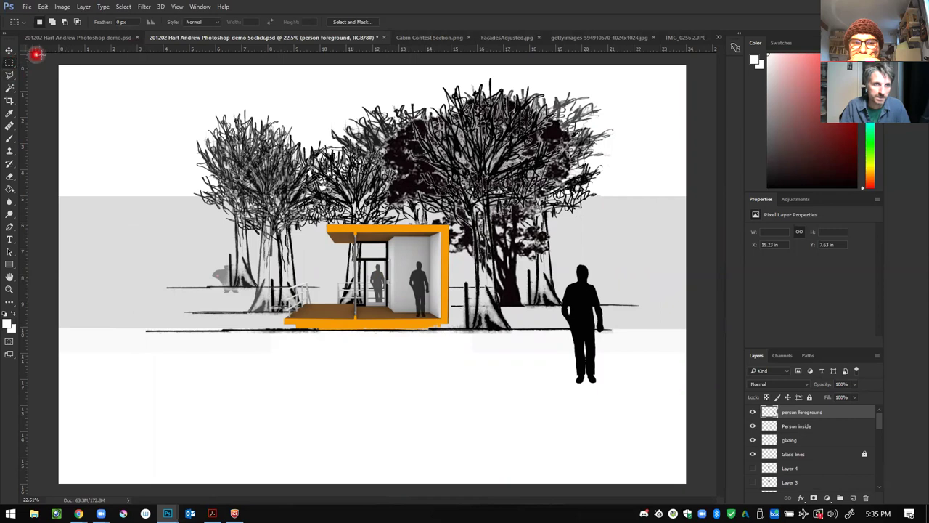
left_click_drag(43, 58, 793, 270)
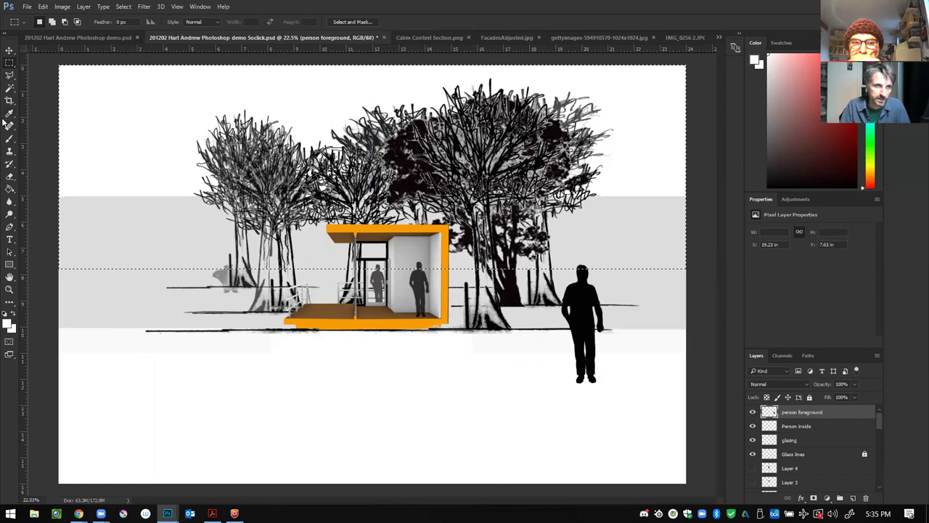
left_click(10, 187)
left_click(126, 204)
Step: Reorder the person foreground layer beneath Layer 7, directly above the sky layer, and clear the selection
left_click_drag(846, 413, 832, 432)
left_click_drag(831, 475, 834, 422)
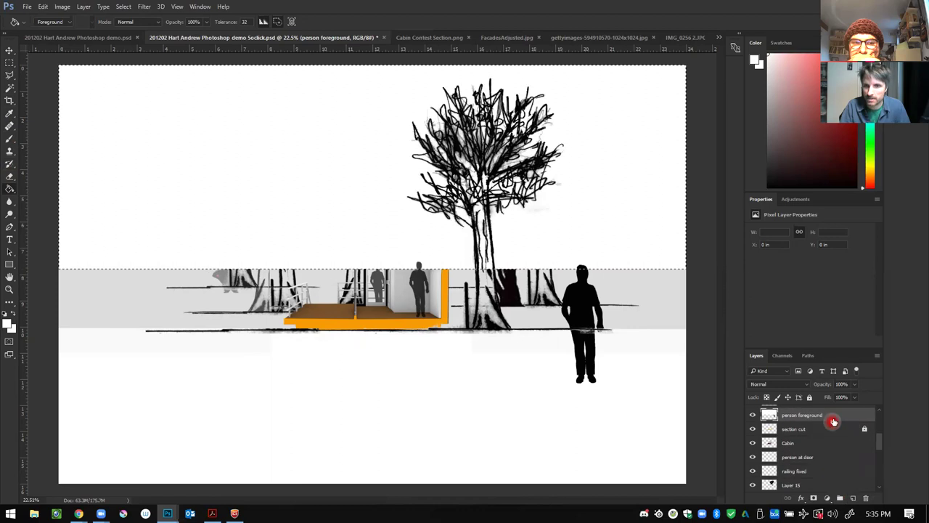
mouse_move(846, 472)
left_mouse_down()
mouse_move(851, 498)
mouse_move(847, 473)
left_mouse_up()
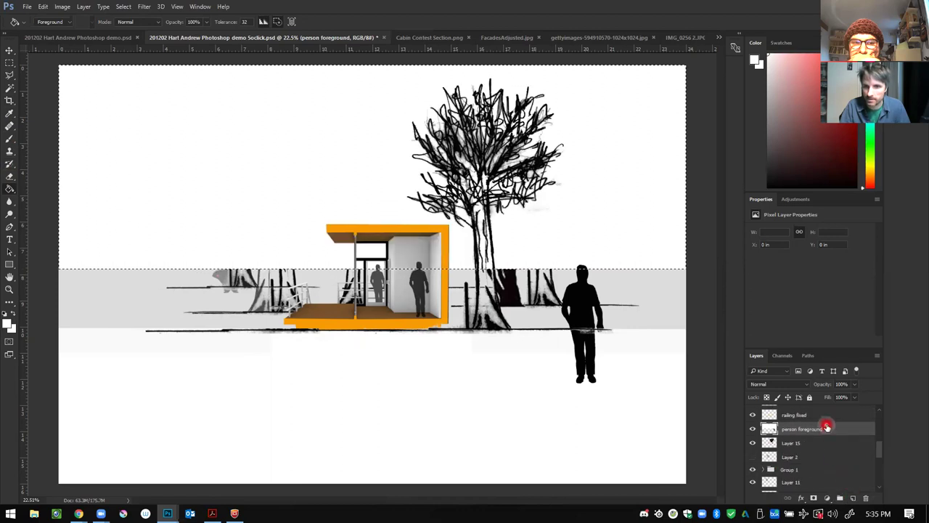
left_click_drag(830, 437, 841, 476)
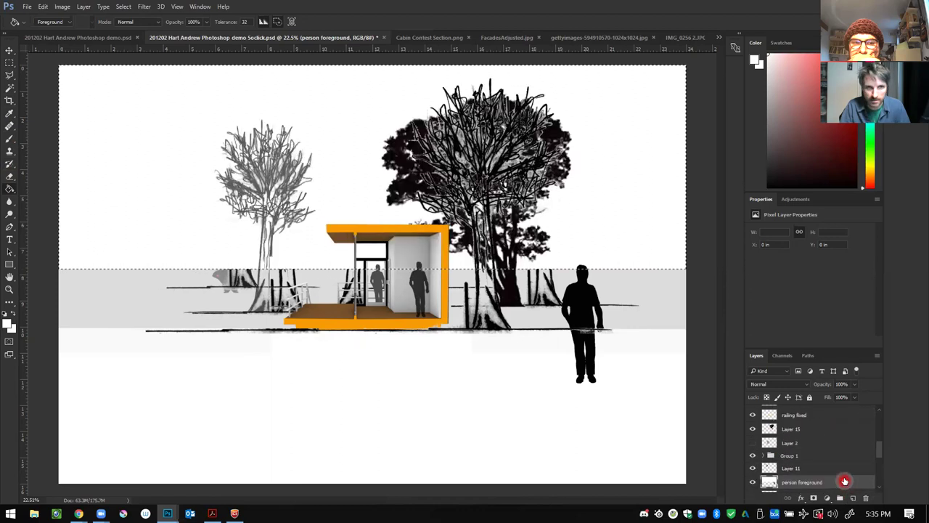
mouse_move(809, 419)
left_mouse_down()
mouse_move(826, 473)
mouse_move(818, 444)
mouse_move(824, 469)
mouse_move(823, 438)
mouse_move(830, 456)
mouse_move(832, 439)
mouse_move(840, 449)
mouse_move(837, 461)
mouse_move(836, 440)
left_mouse_up()
scroll(818, 445, "down", 1)
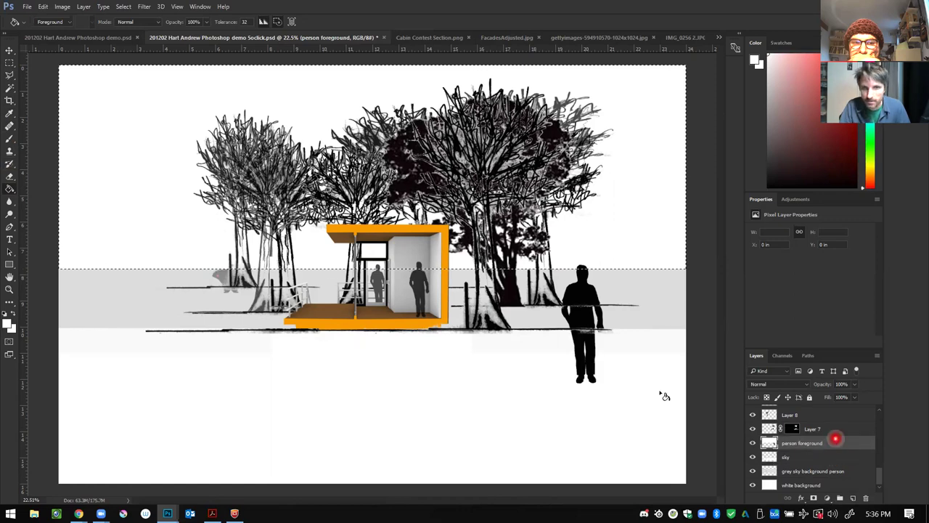
left_click(9, 64)
left_click_drag(31, 77, 38, 77)
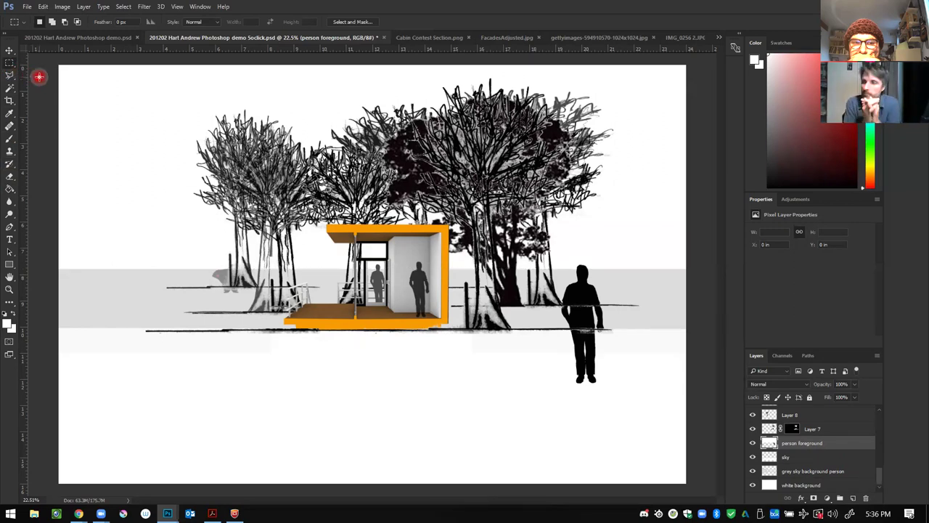